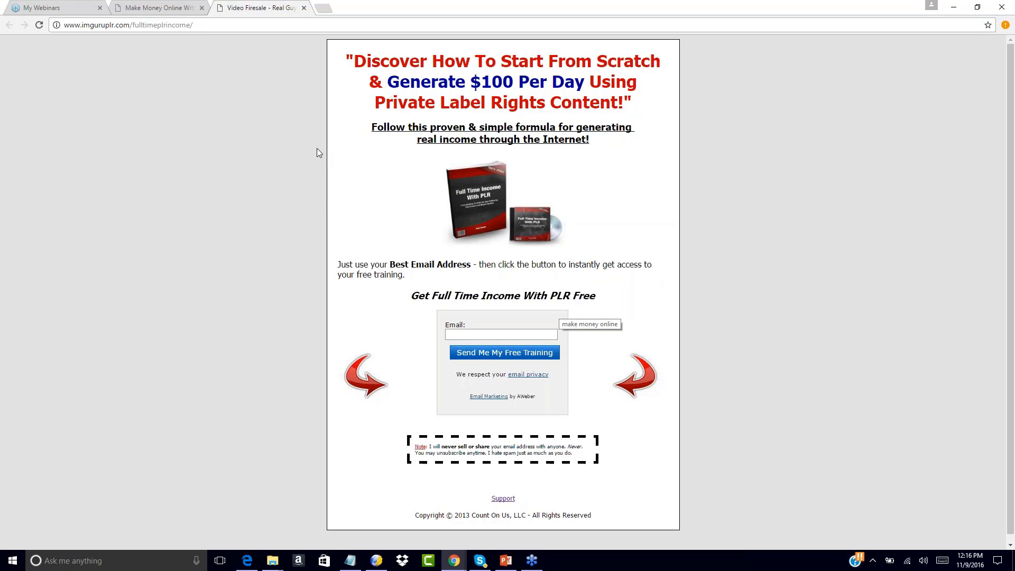
Load kompozer.net in a new Chrome tab and reset the page zoom to default
left_click(323, 8)
type("ko")
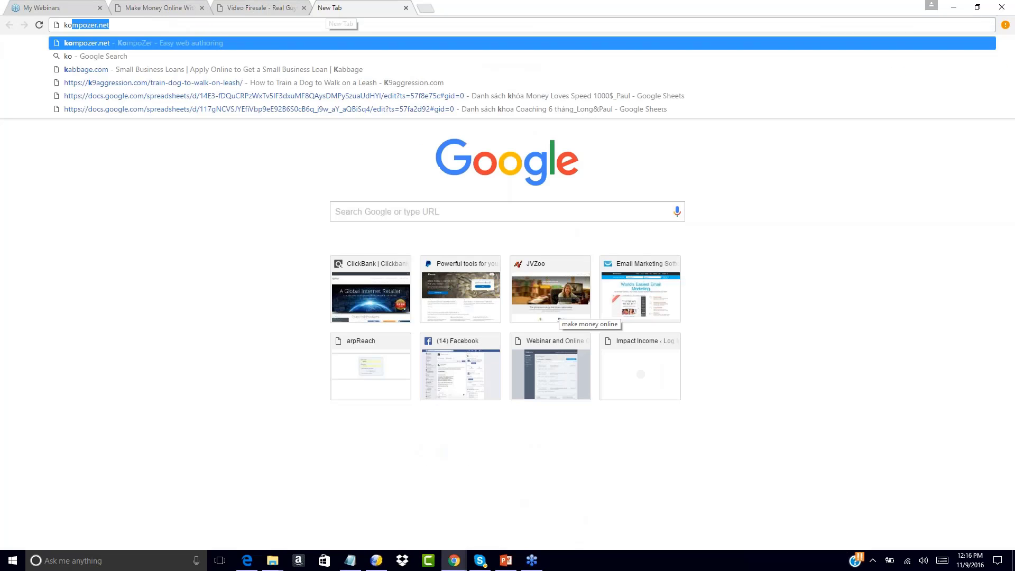
type("mpozer.net")
key("Return")
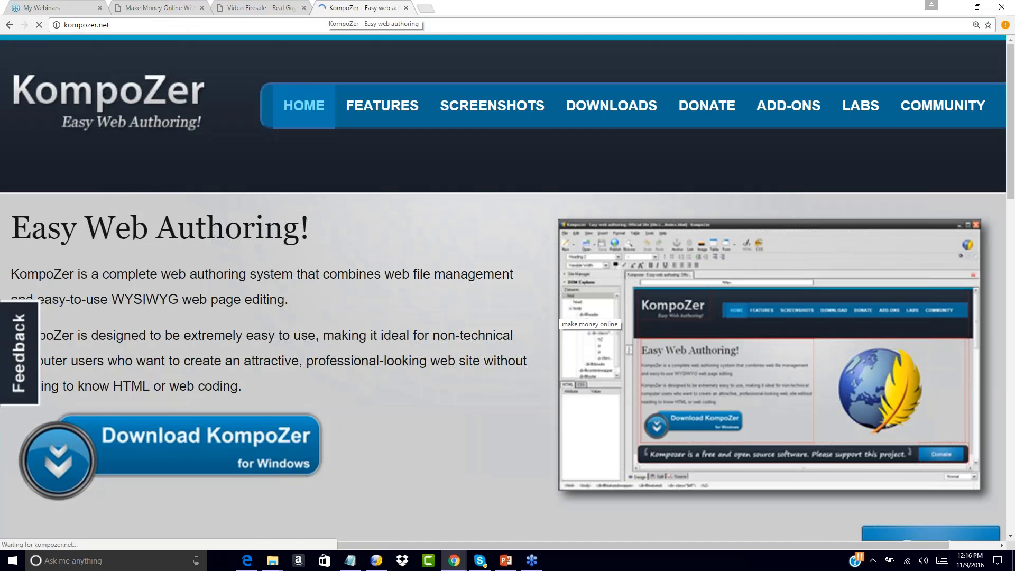
left_click(975, 25)
left_click(953, 61)
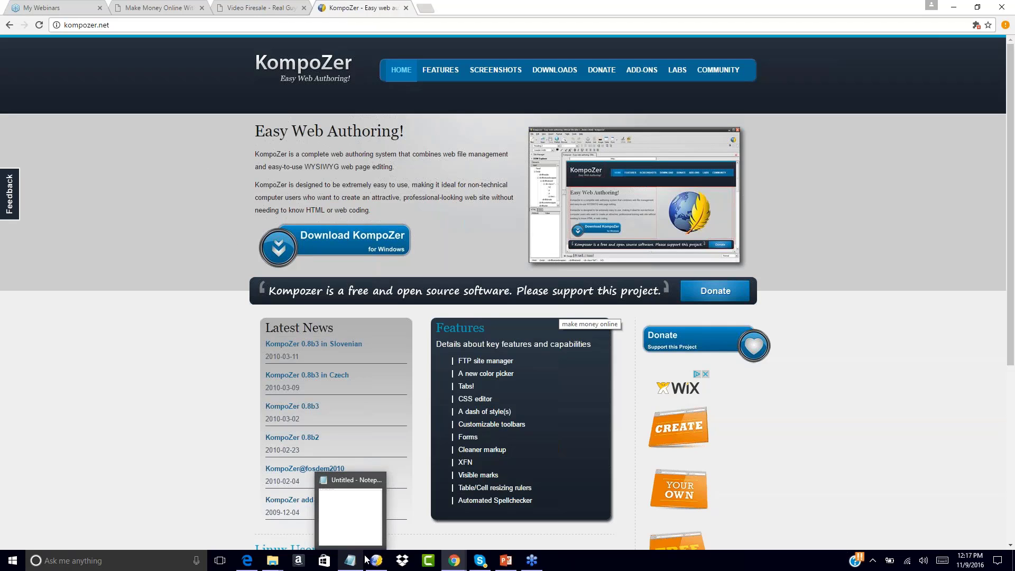
In KompoZer, open index.html from My Products > Your First Funnel > Squeeze Page
left_click(380, 567)
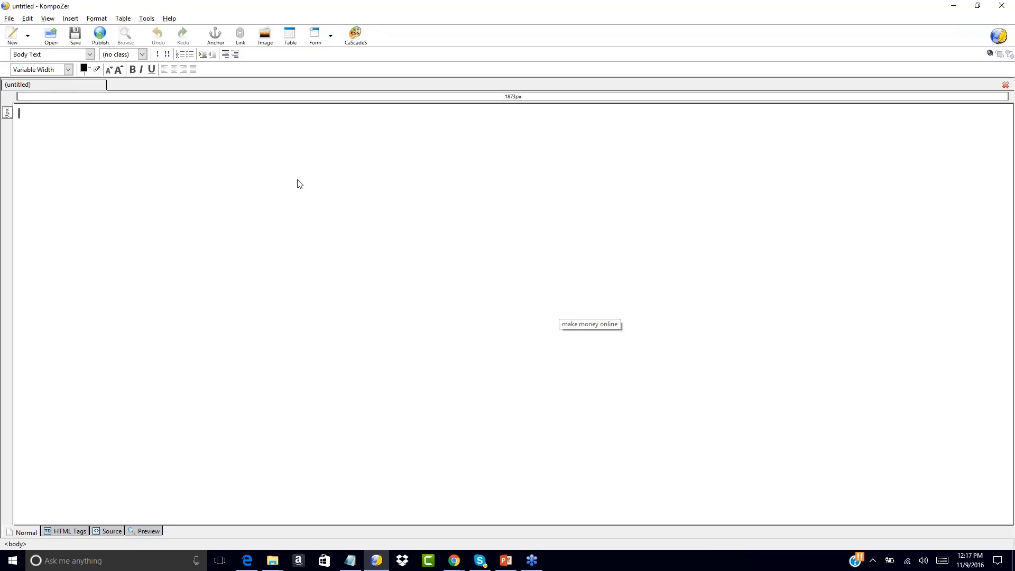
left_click(50, 38)
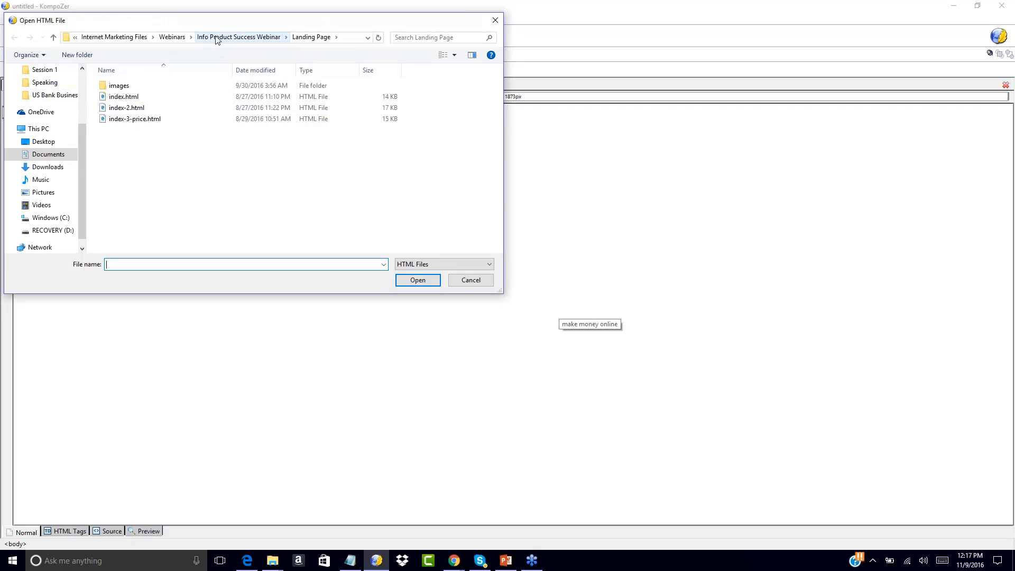
left_click(123, 37)
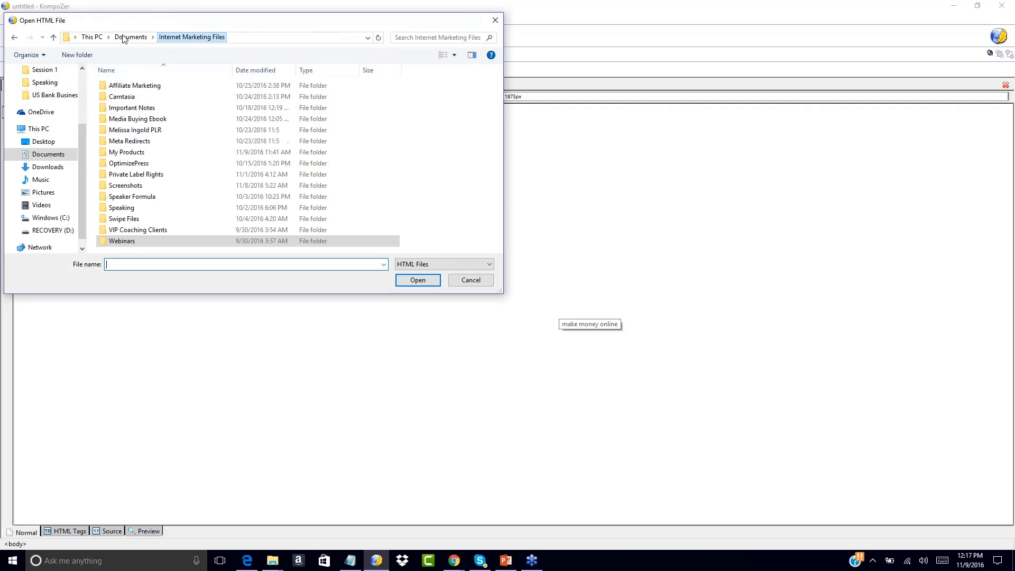
double_click(119, 154)
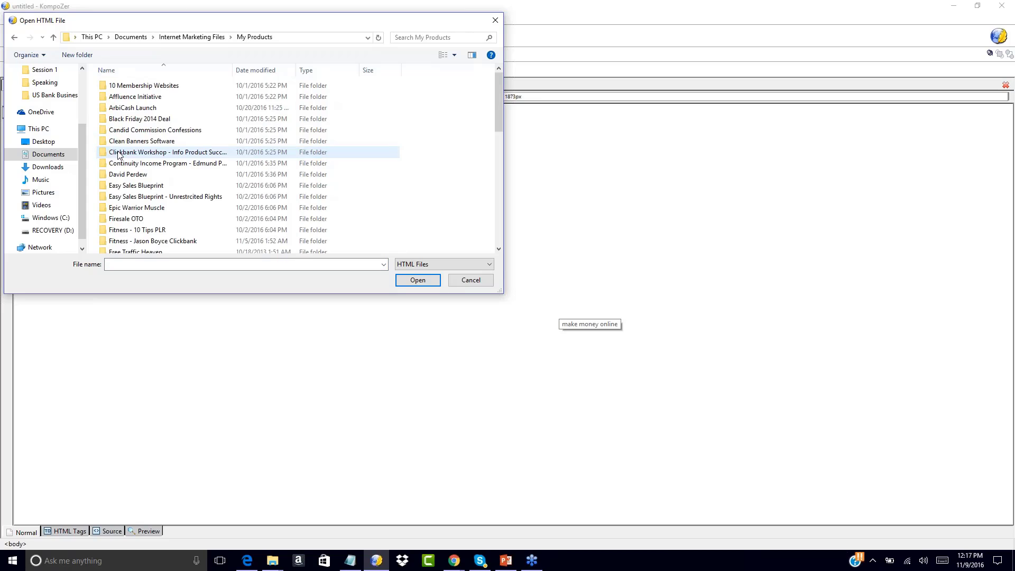
scroll(416, 191, "down", 10)
double_click(129, 248)
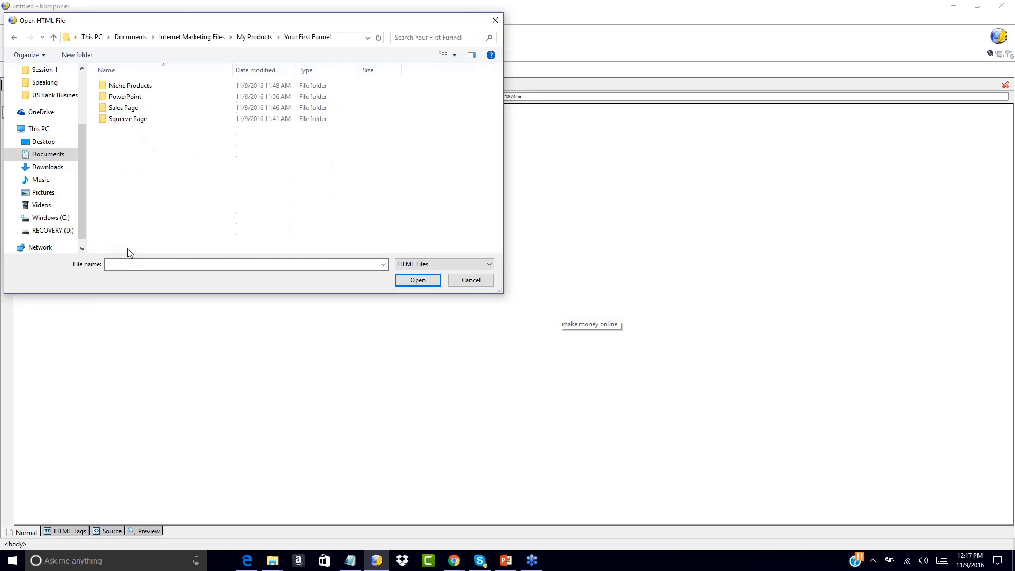
left_click(129, 121)
double_click(128, 120)
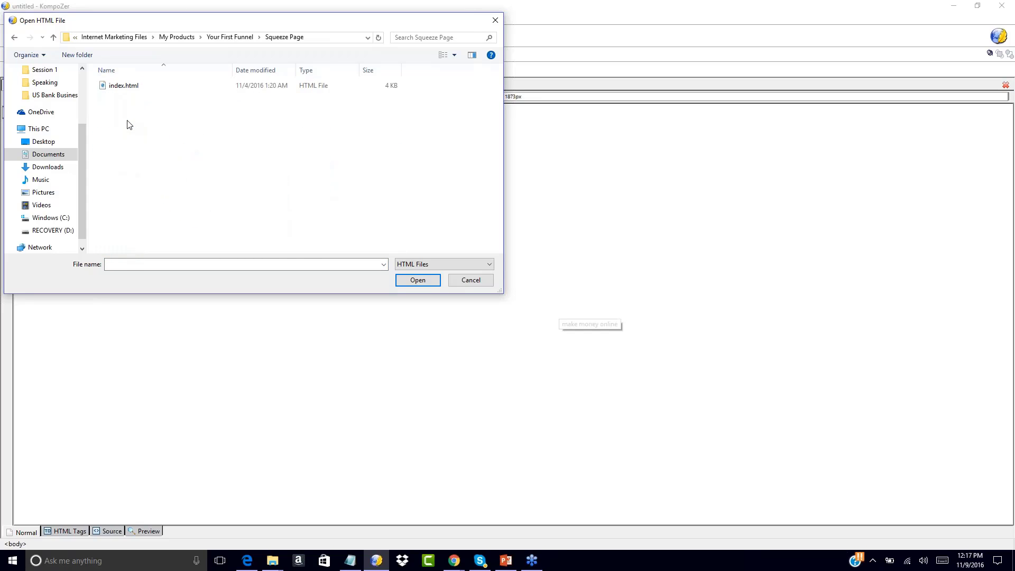
left_click(111, 84)
double_click(111, 84)
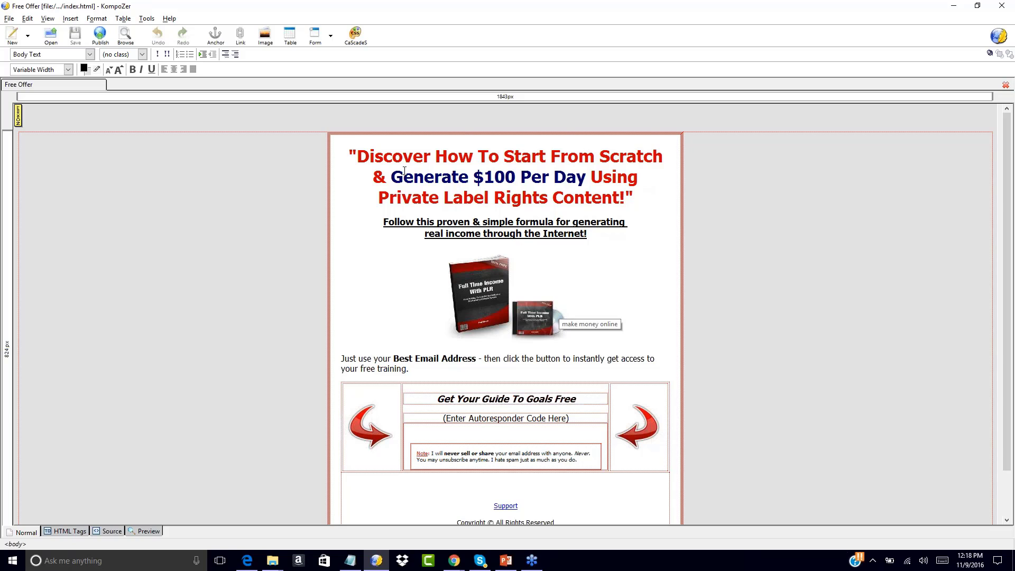
left_click(360, 157)
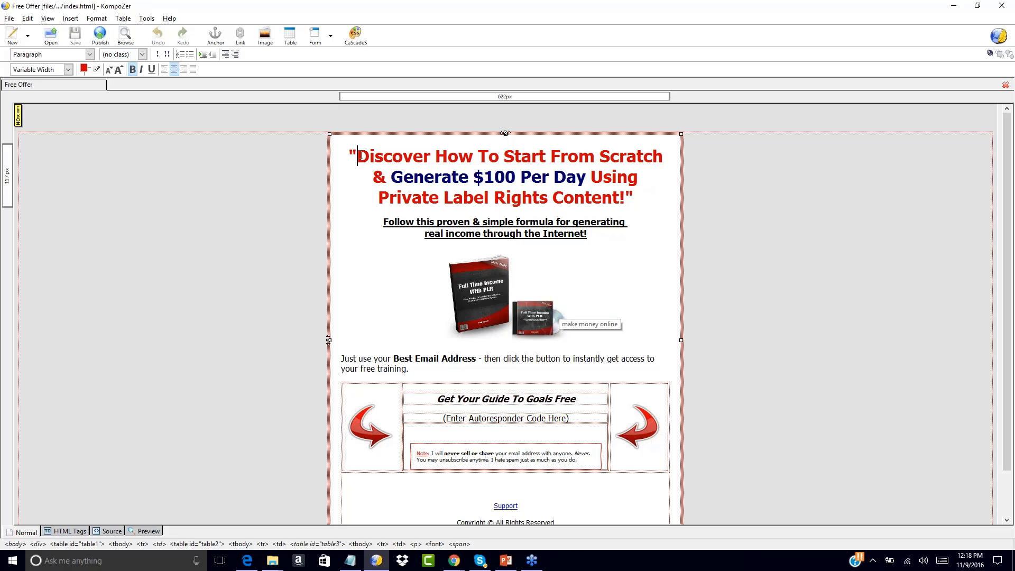
scroll(503, 201, "down", 2)
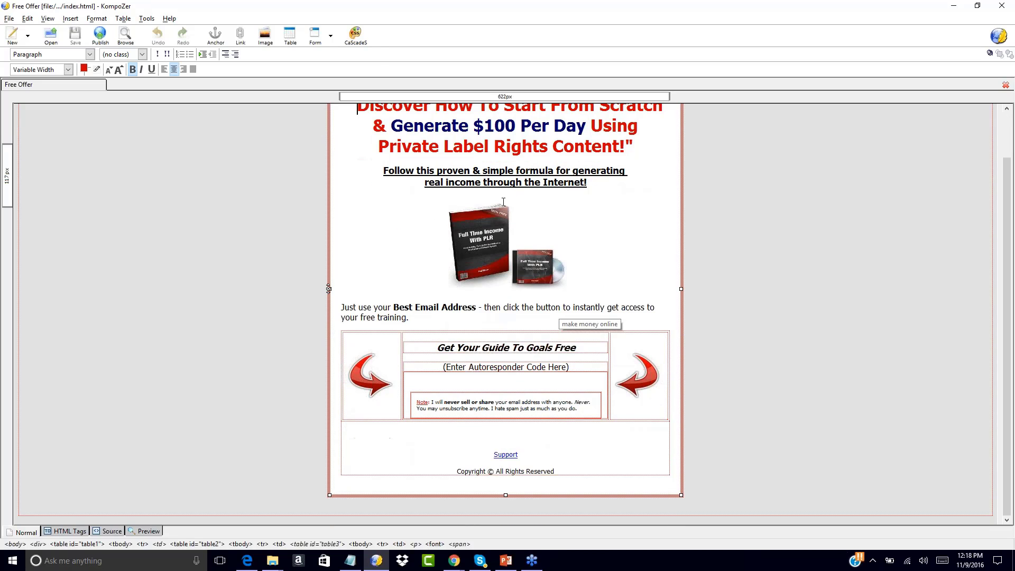
scroll(476, 168, "up", 2)
right_click(474, 165)
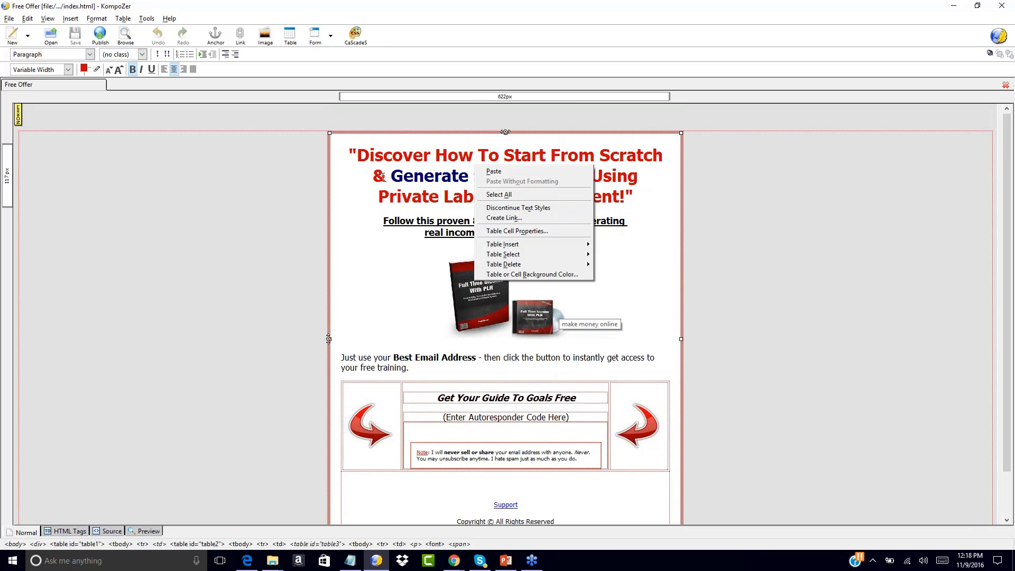
left_click(356, 192)
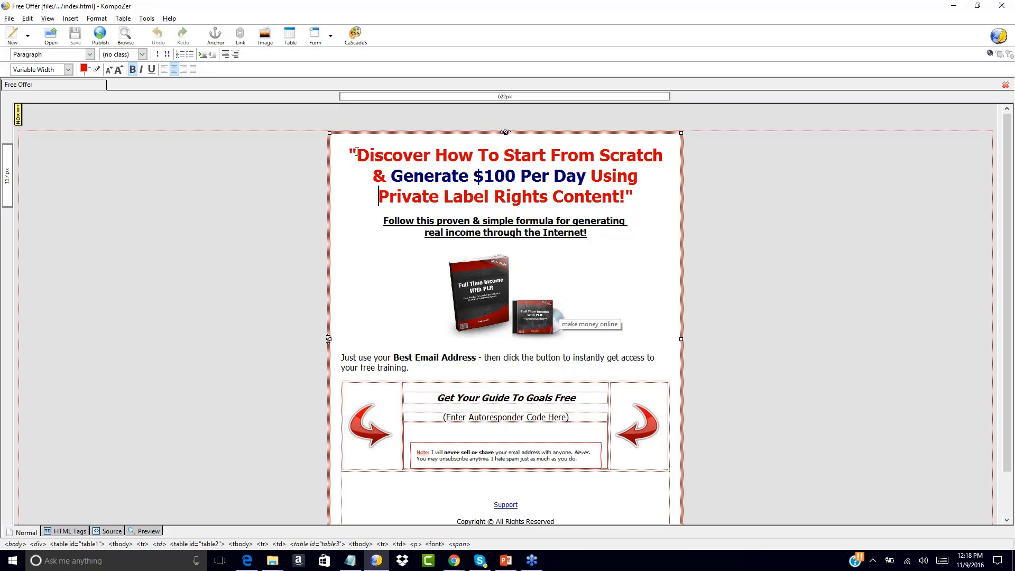
left_click_drag(357, 152, 565, 155)
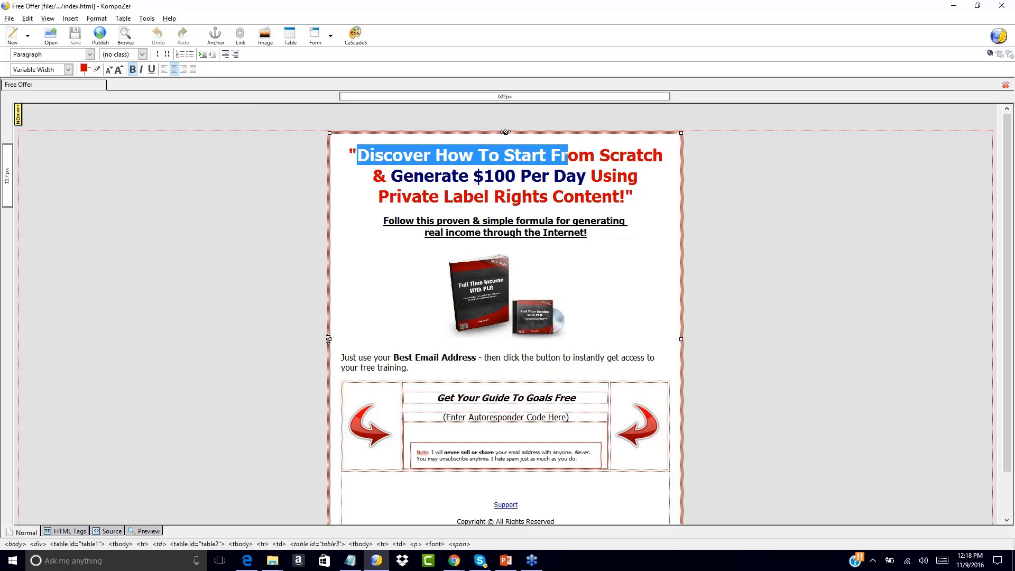
left_click(401, 176)
left_click_drag(401, 175, 590, 175)
left_click(403, 175)
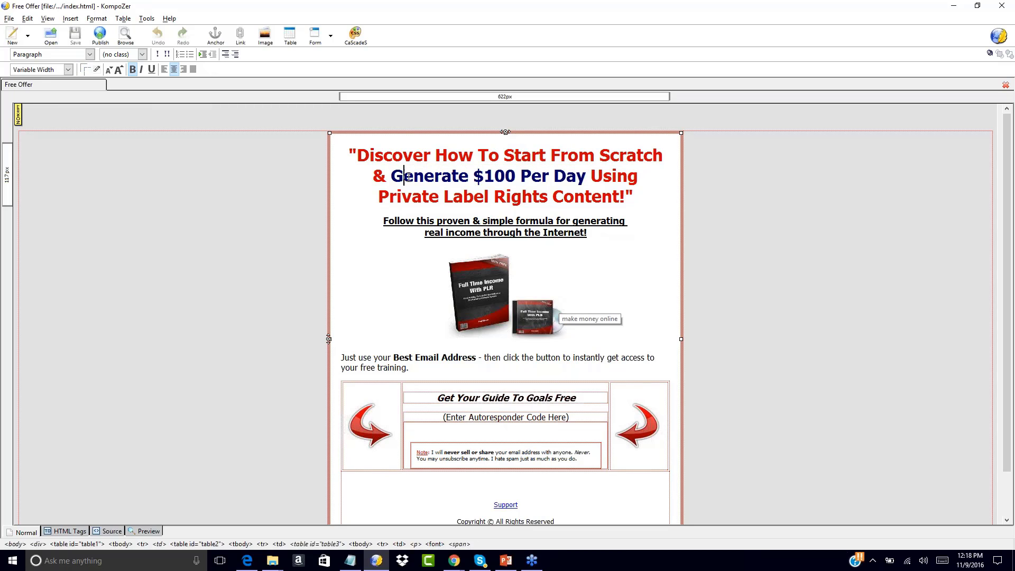
left_click_drag(402, 175, 583, 174)
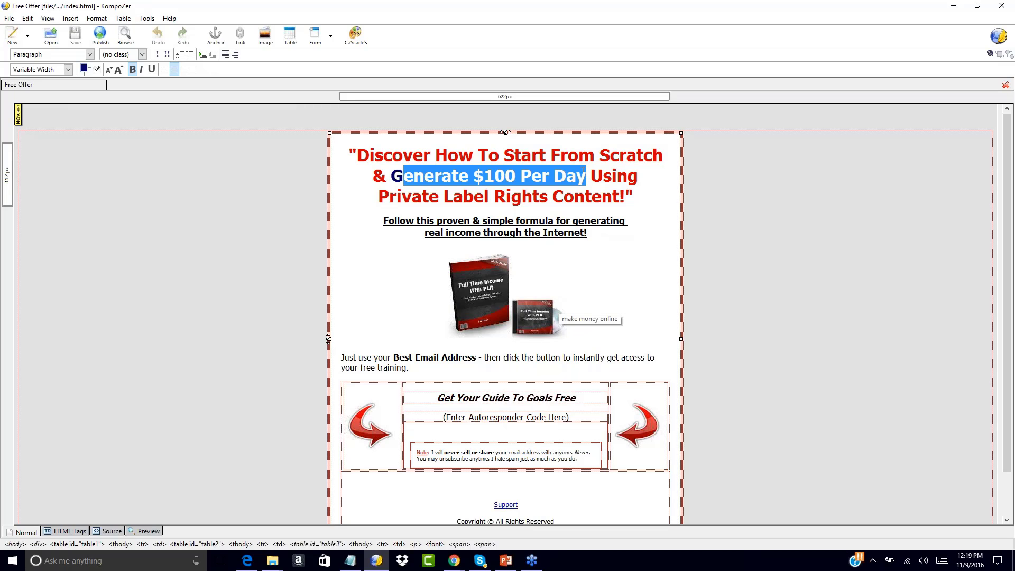
type("enerate ")
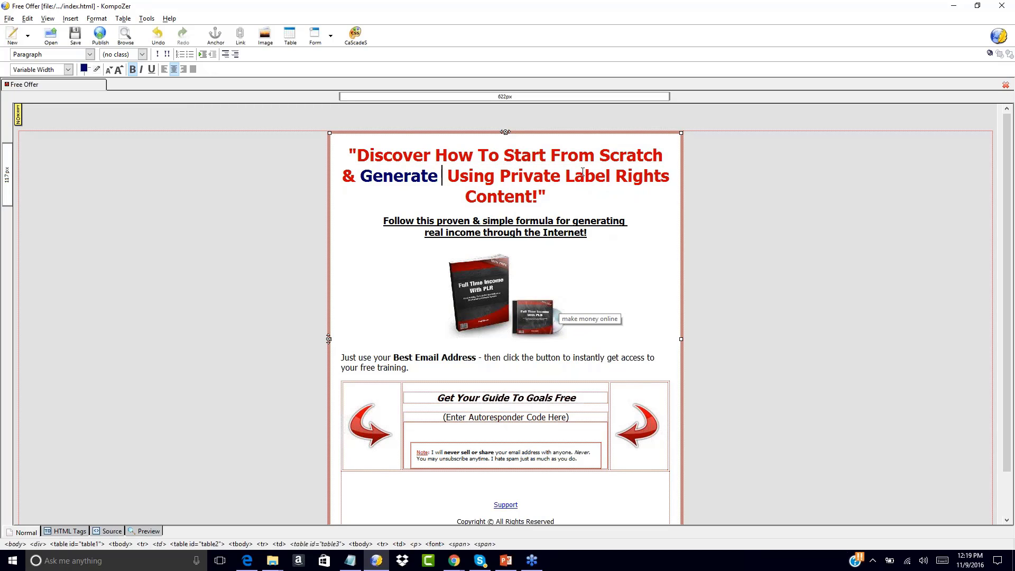
type("Income ")
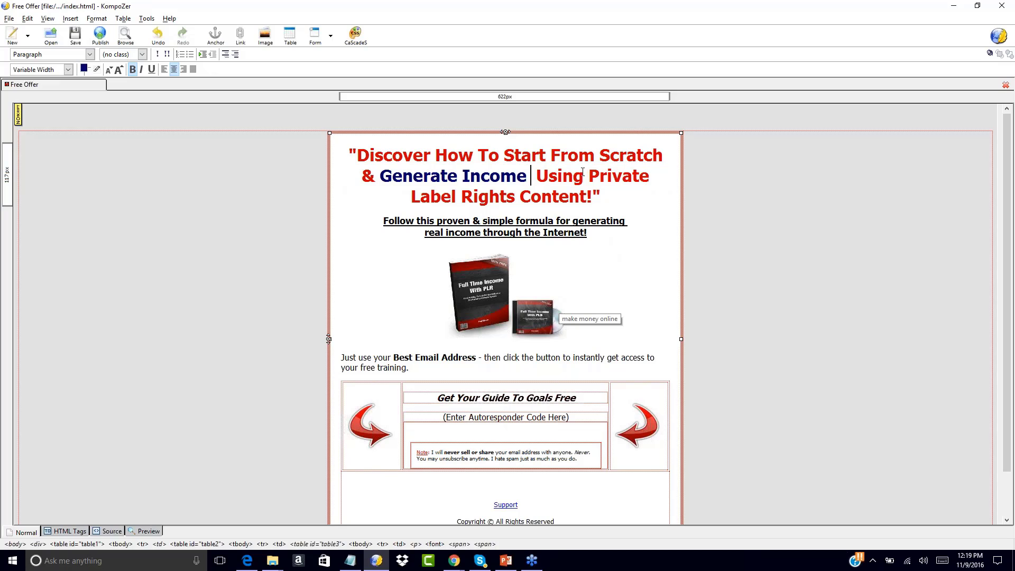
type("Online")
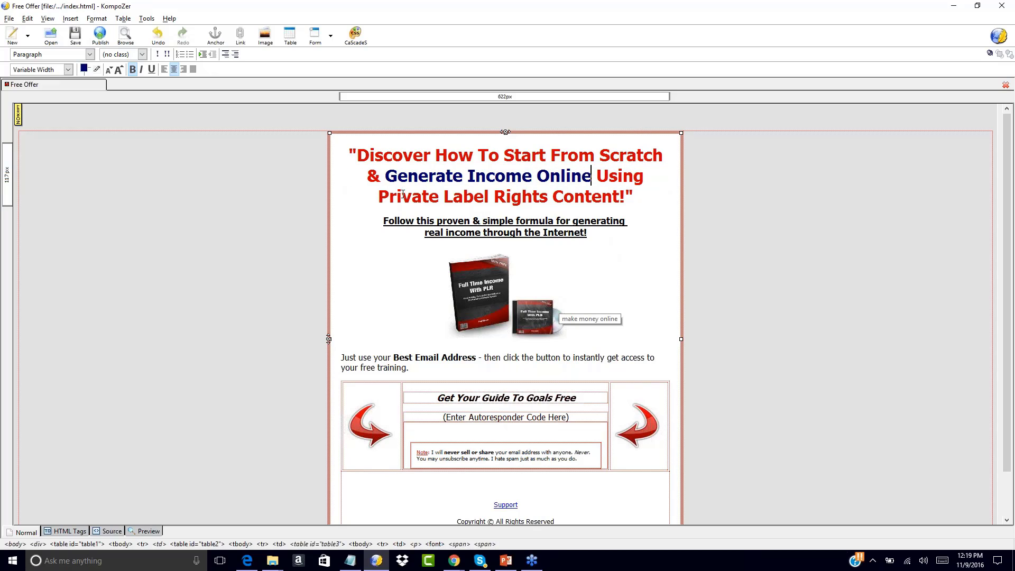
key("BackSpace")
key("ctrl+z")
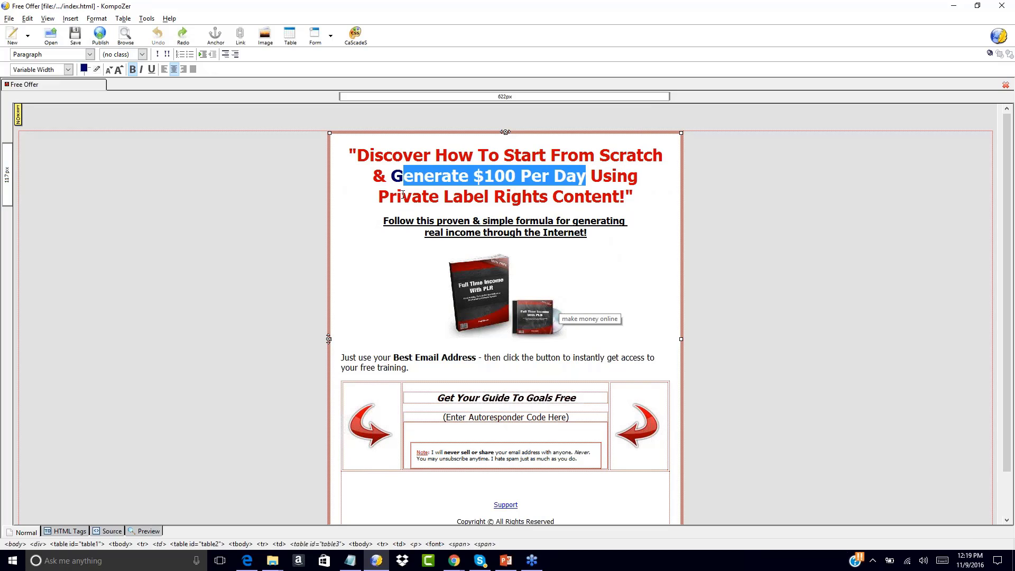
left_click(473, 175)
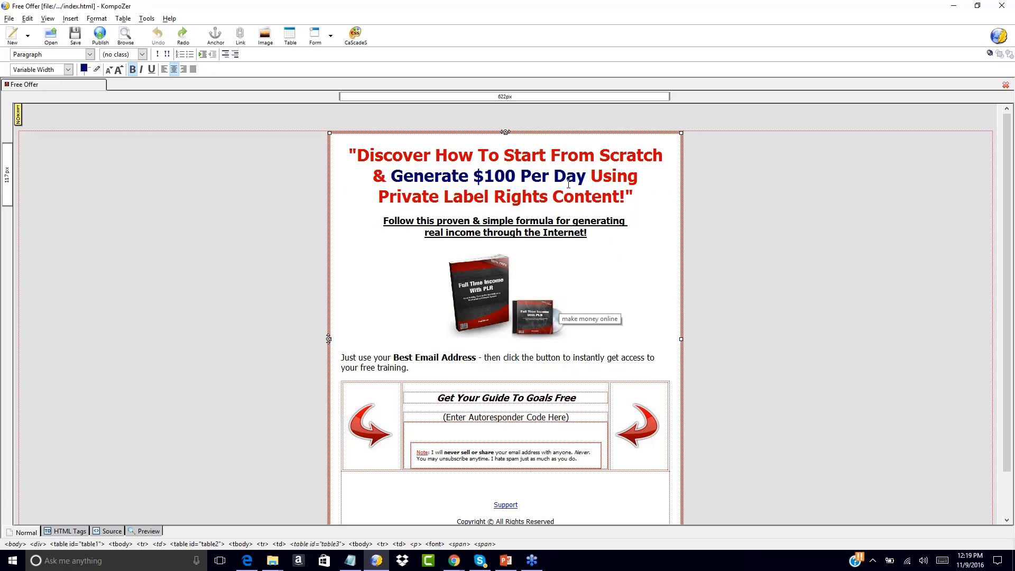
left_click(624, 196)
left_click_drag(358, 156, 634, 196)
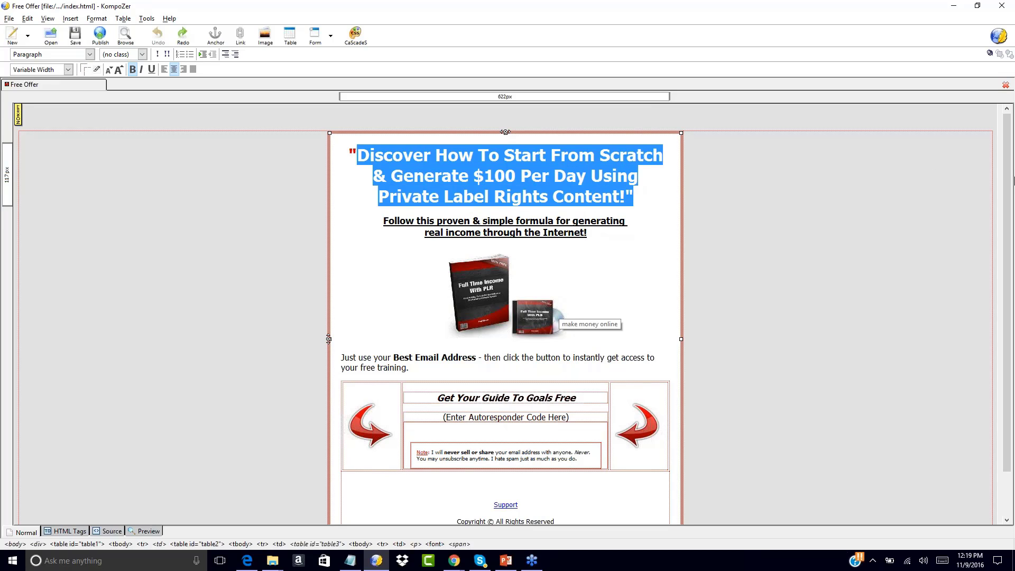
left_click(1006, 168)
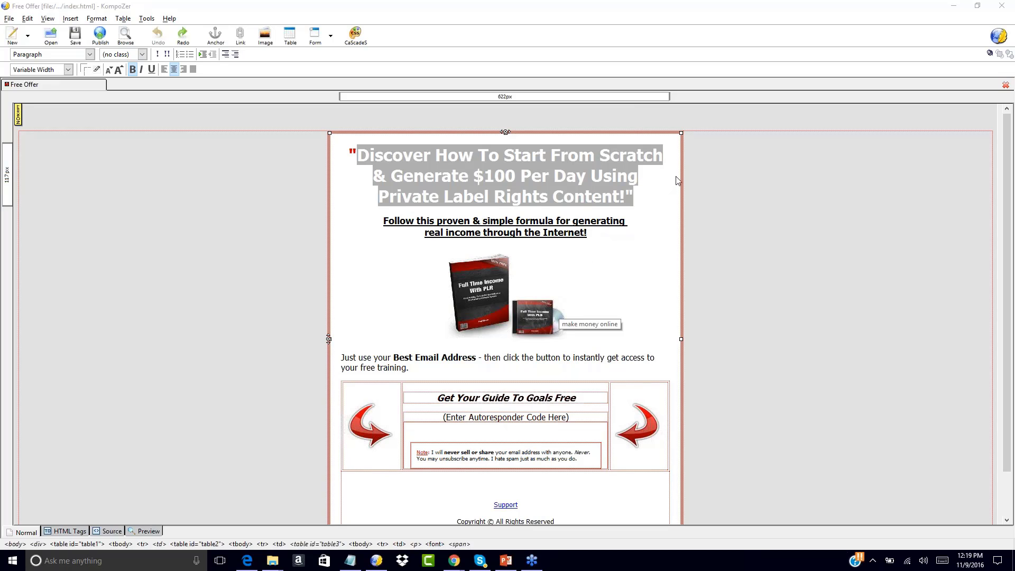
left_click(548, 197)
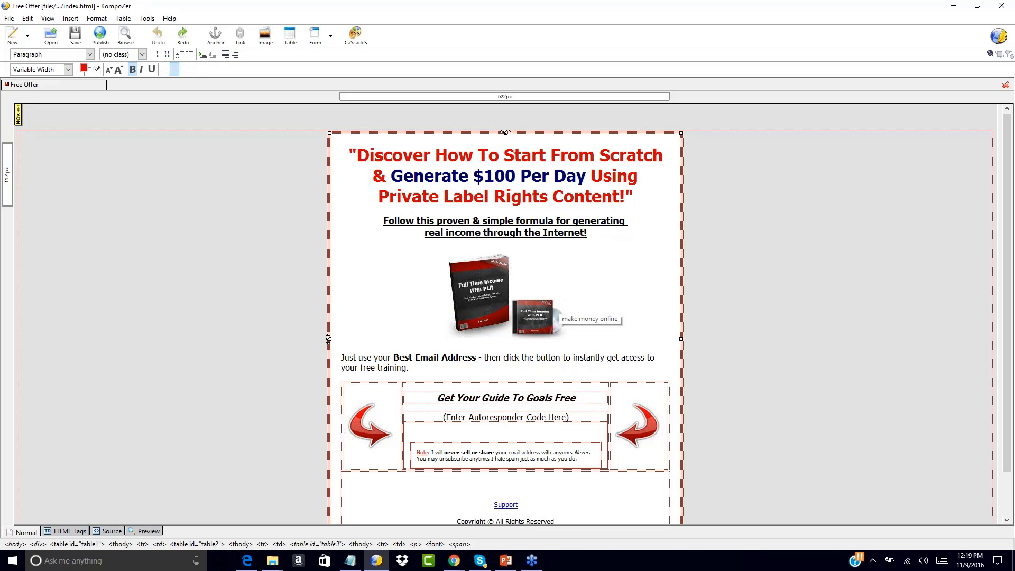
left_click(358, 156)
left_click(483, 284)
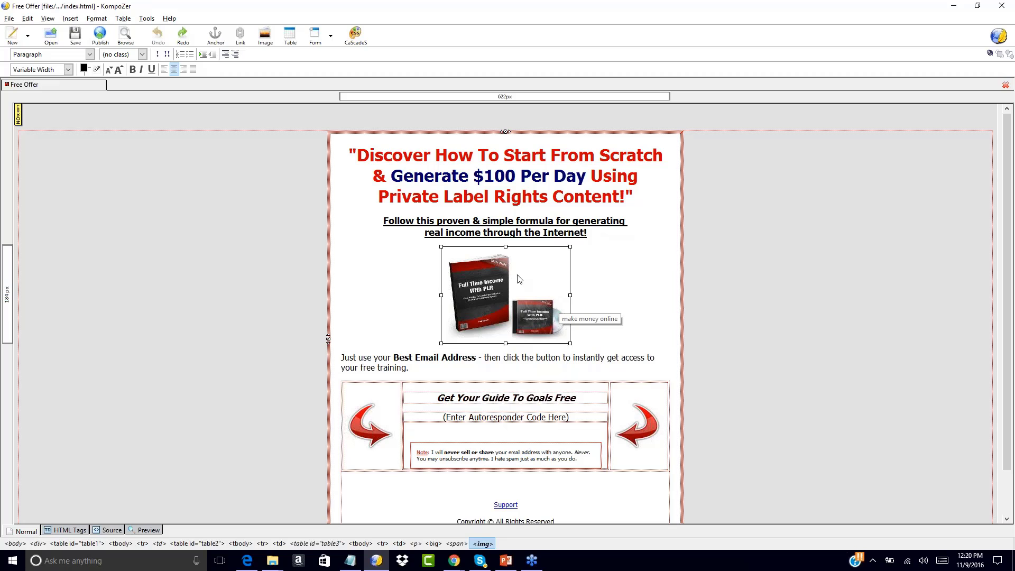
left_click(582, 277)
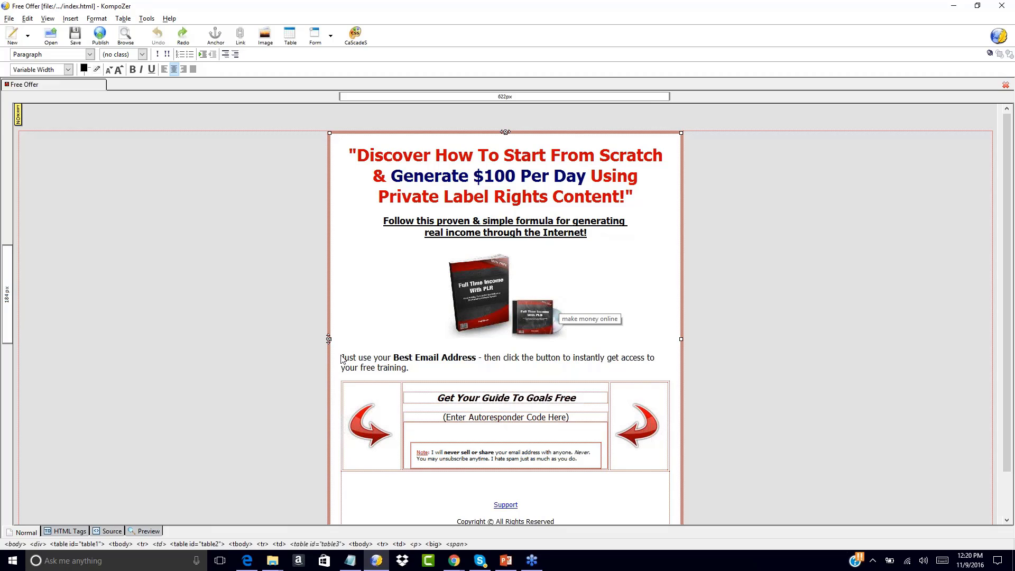
left_click_drag(342, 358, 413, 384)
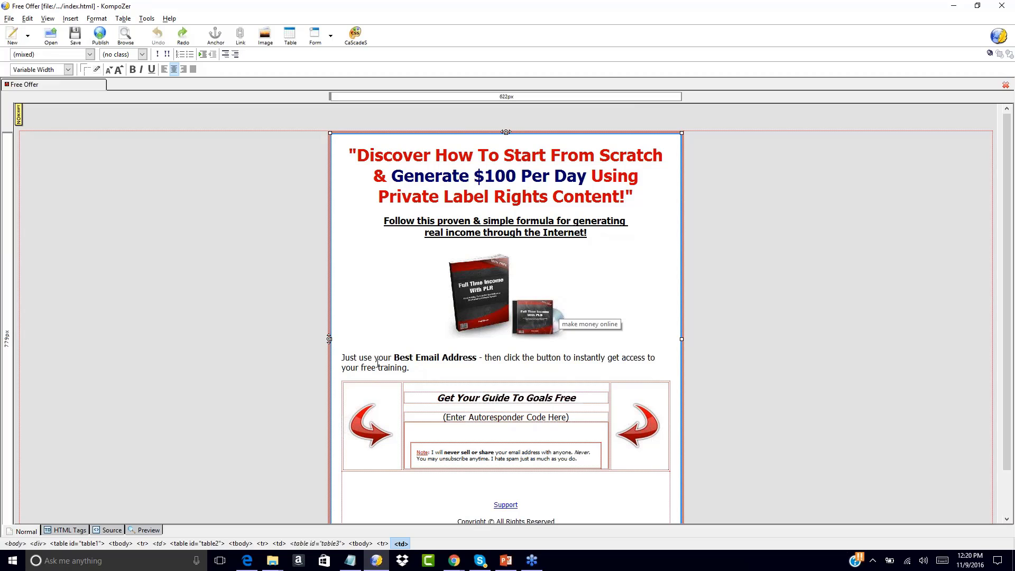
left_click(271, 288)
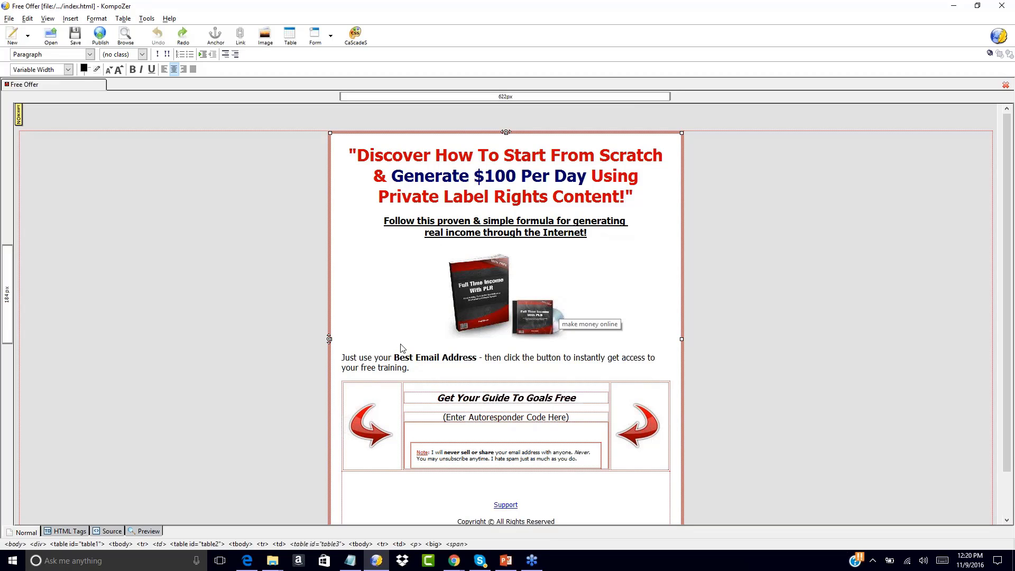
double_click(486, 320)
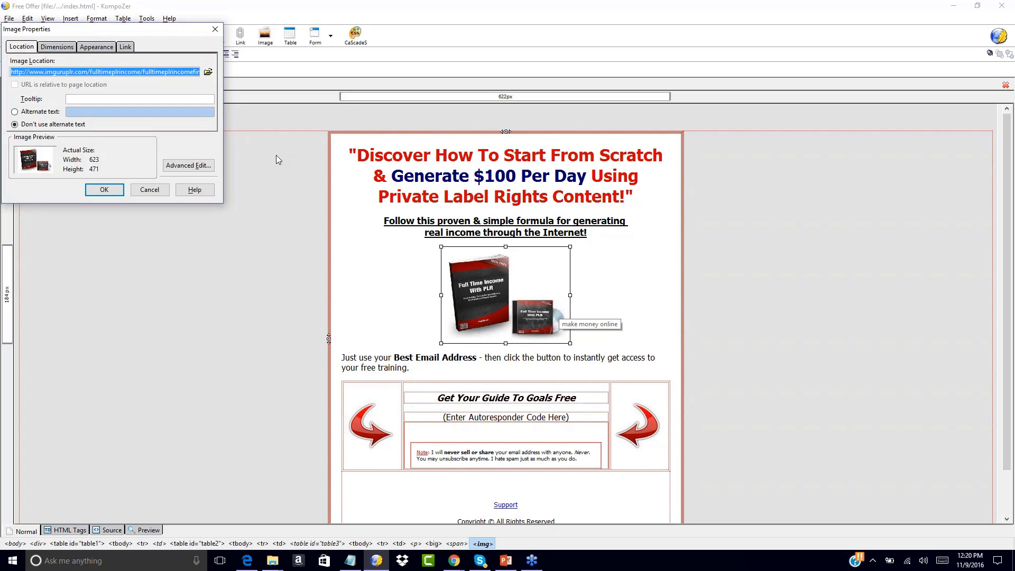
left_click(67, 46)
left_click(93, 48)
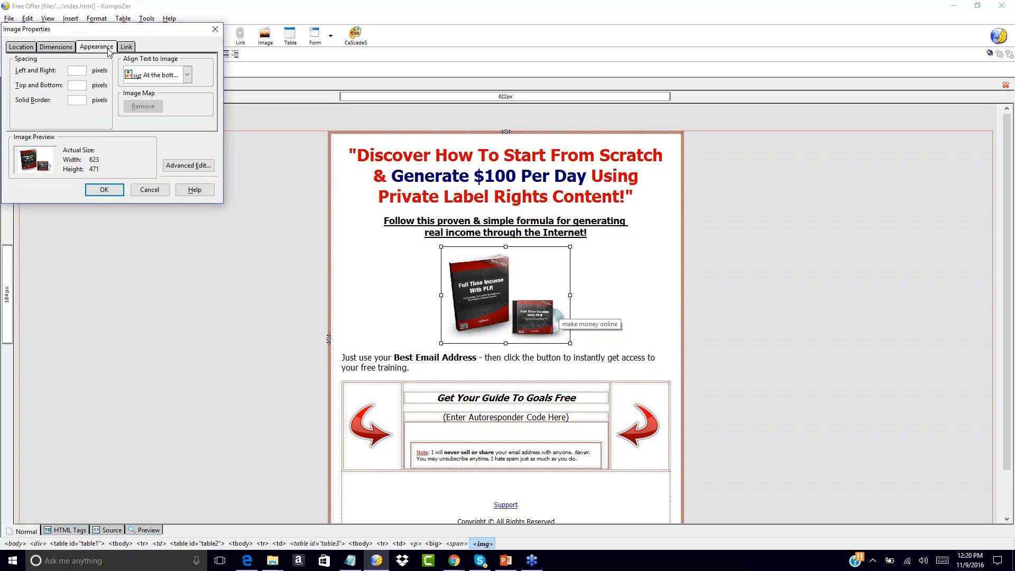
left_click(125, 47)
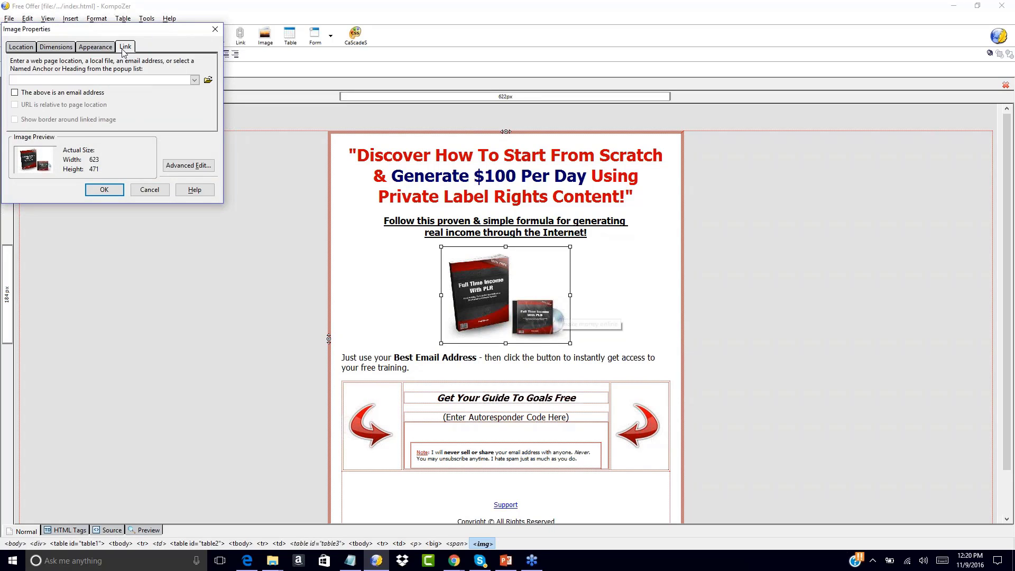
left_click(32, 47)
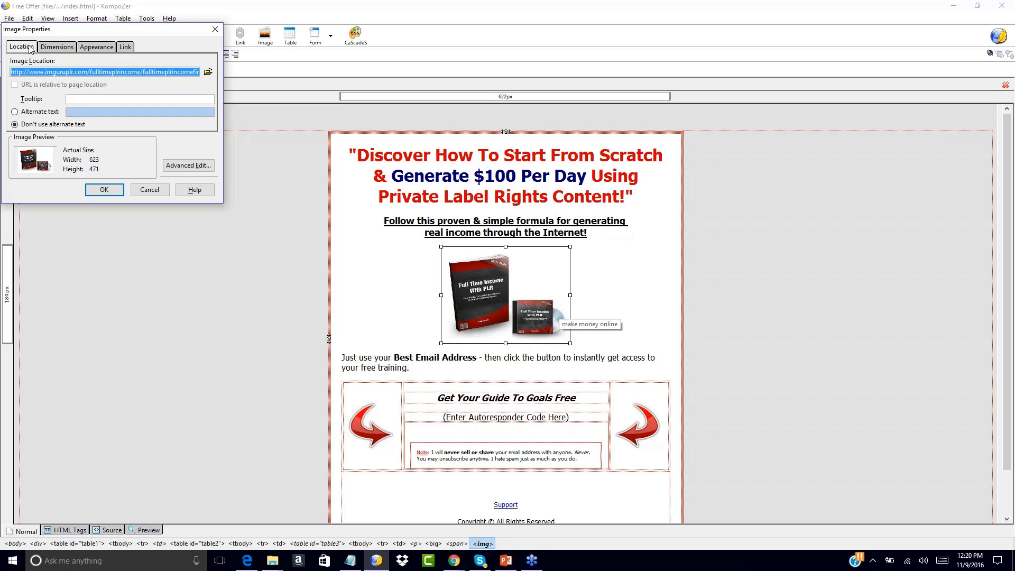
left_click(161, 190)
left_click(655, 316)
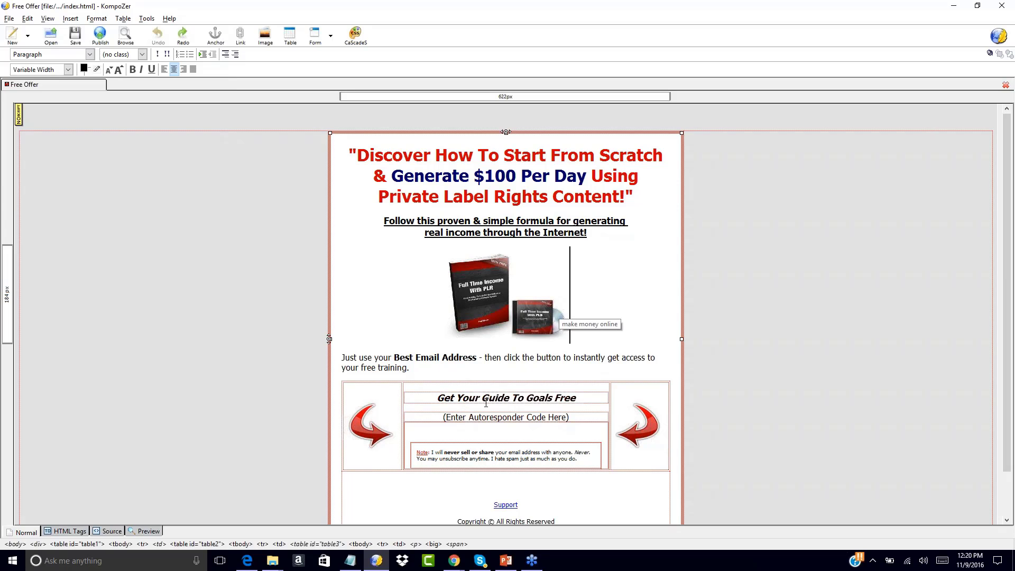
Replace 'Goals Free' in the guide heading with 'Make Money Online Free'
left_click(526, 398)
left_click_drag(527, 398, 578, 398)
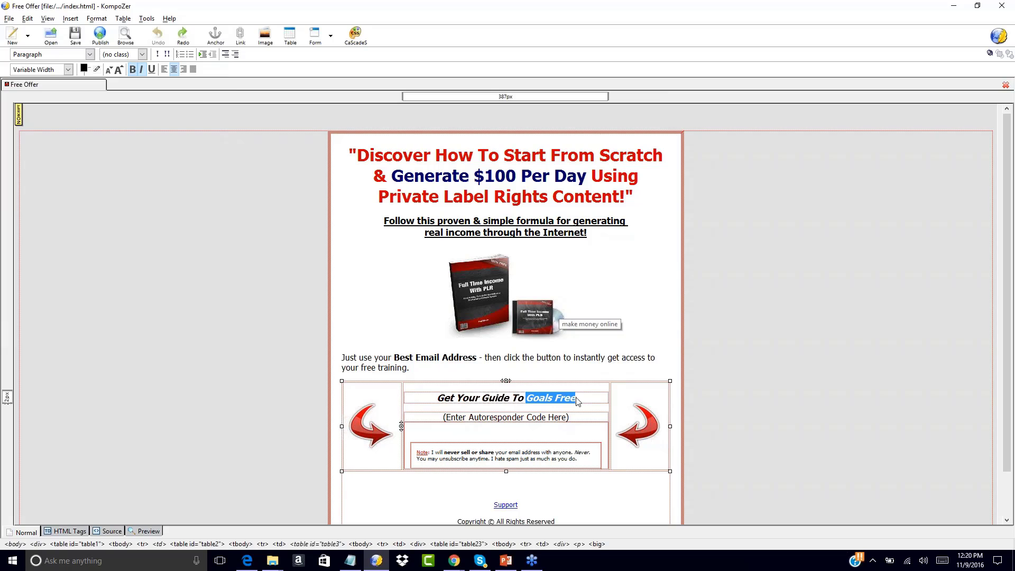
type("Make Money O")
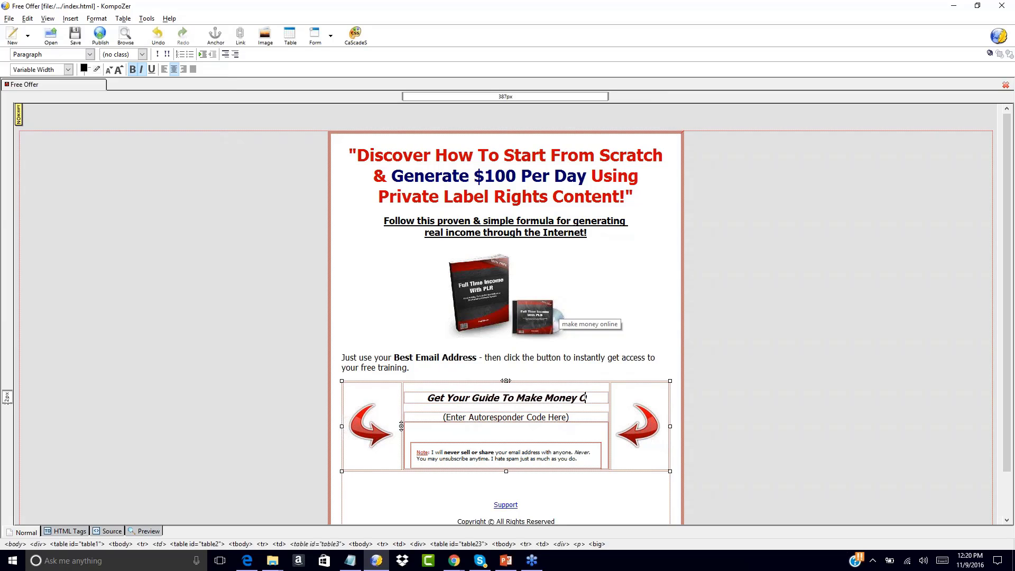
type("nline Free")
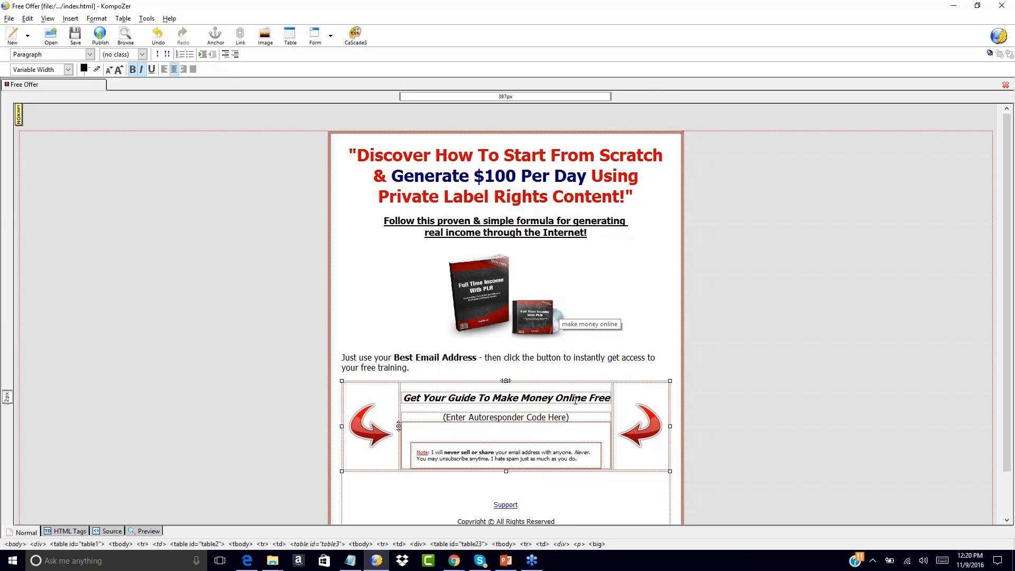
Inspect the autoresponder code line and the Support link properties without changing them
left_click(468, 418)
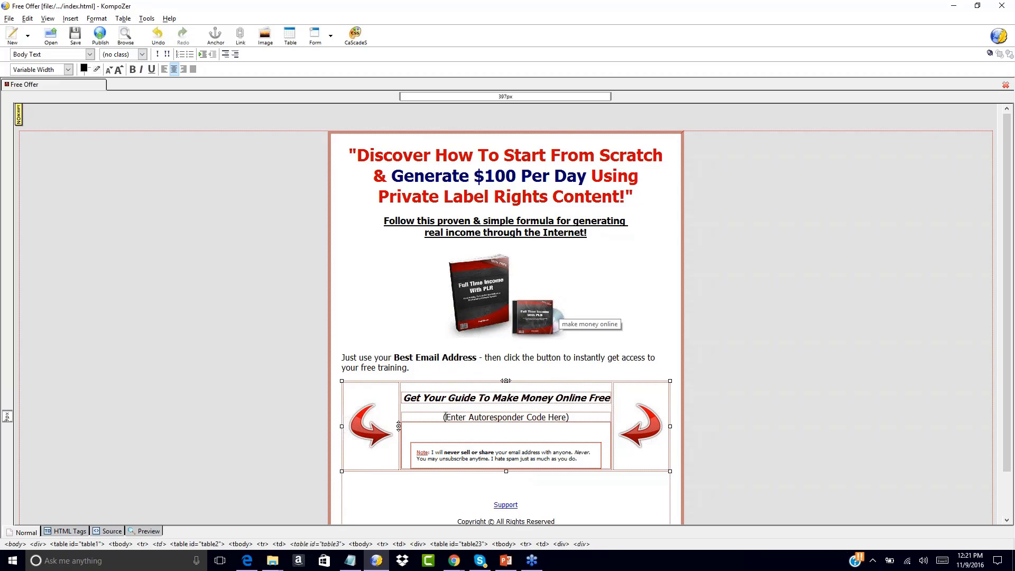
left_click_drag(443, 417, 575, 428)
left_click(576, 429)
double_click(509, 505)
left_click(441, 316)
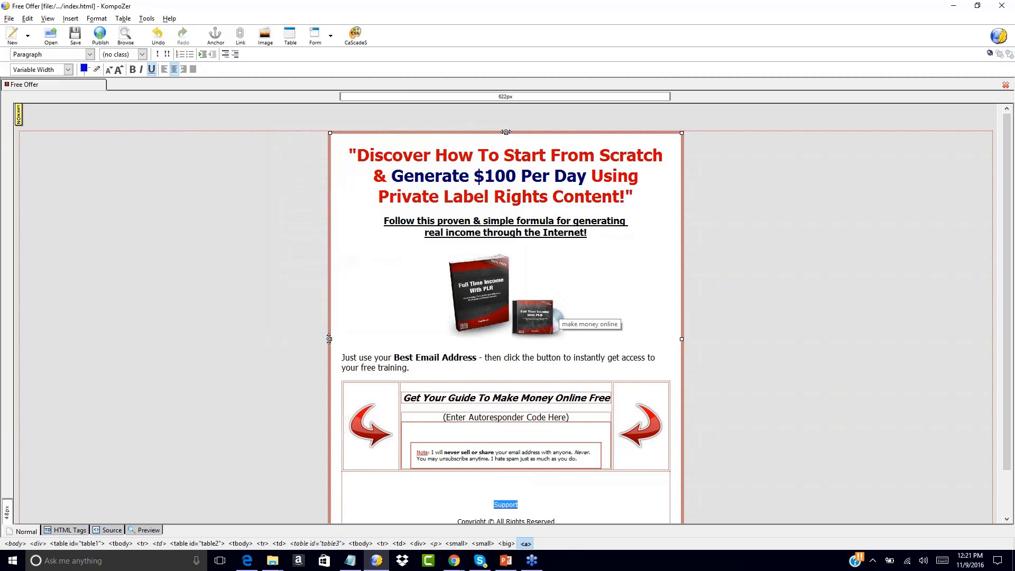
Try rewording the headline with 'Changing The Words', then undo to restore 'Private'
left_click(447, 197)
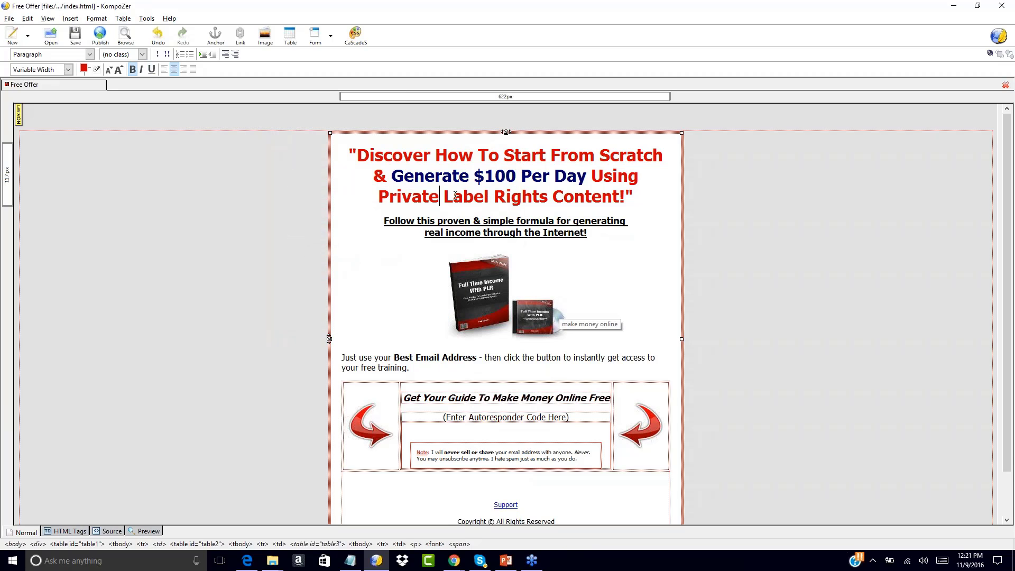
key("BackSpace")
key("BackSpace")
key("BackSpace")
key("BackSpace")
key("BackSpace")
key("BackSpace")
key("BackSpace")
key("BackSpace")
type("Cha")
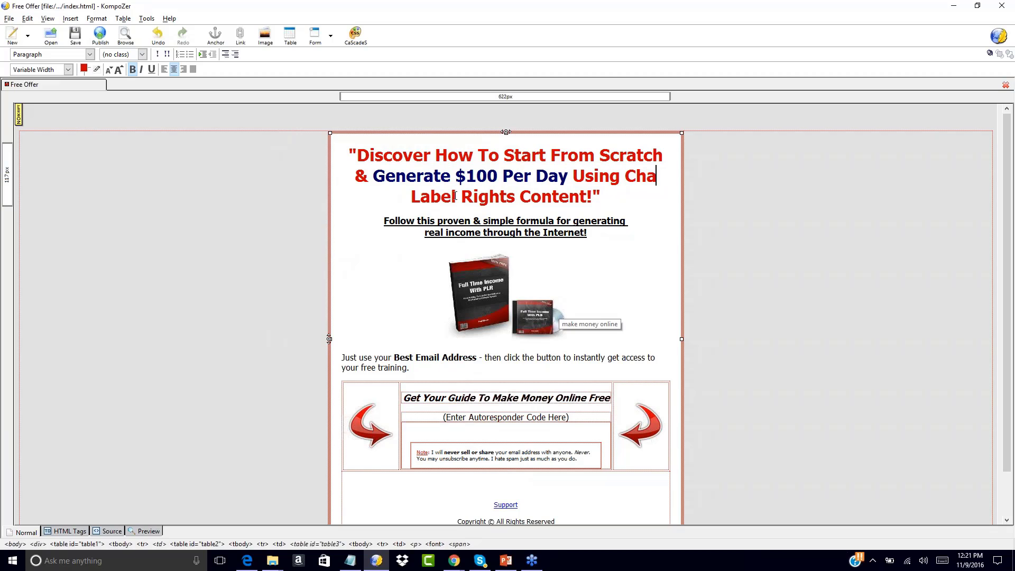
type("nging The Words Label Rights")
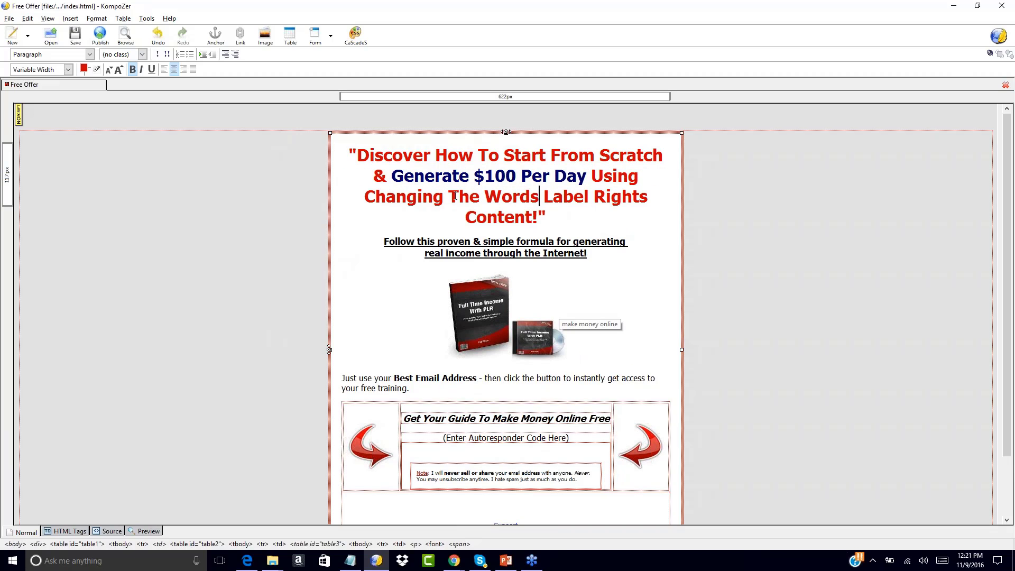
key("BackSpace")
key("BackSpace")
key("BackSpace")
key("BackSpace")
key("BackSpace")
key("BackSpace")
key("BackSpace")
key("BackSpace")
key("BackSpace")
key("BackSpace")
key("BackSpace")
key("BackSpace")
key("BackSpace")
key("BackSpace")
key("BackSpace")
key("BackSpace")
key("BackSpace")
key("BackSpace")
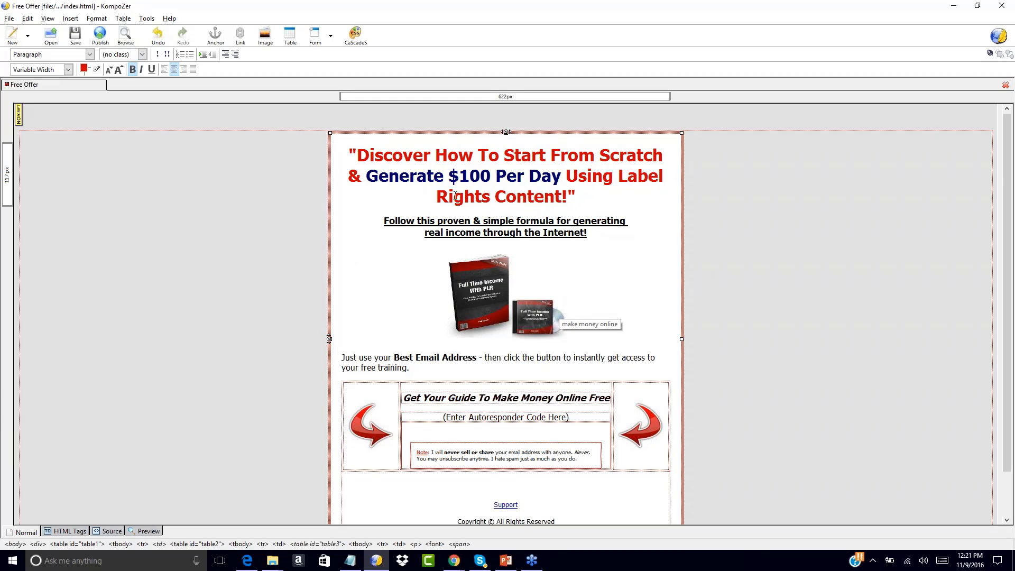
key("ctrl+z")
key("ctrl+z")
key("ctrl+z")
key("ctrl+z")
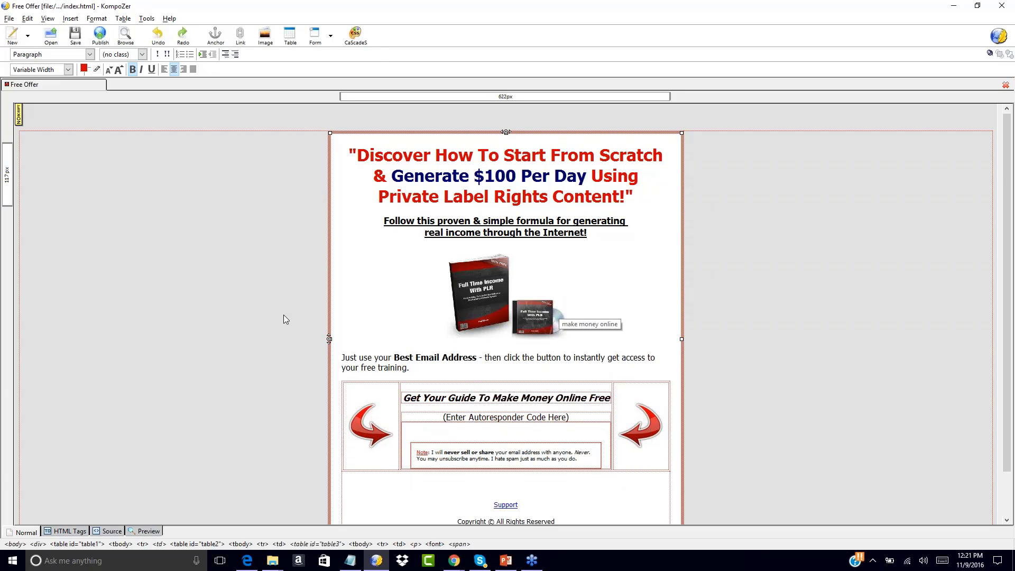
Test adding 'Your Business Name' to the copyright line, then remove it again
scroll(277, 255, "down", 2)
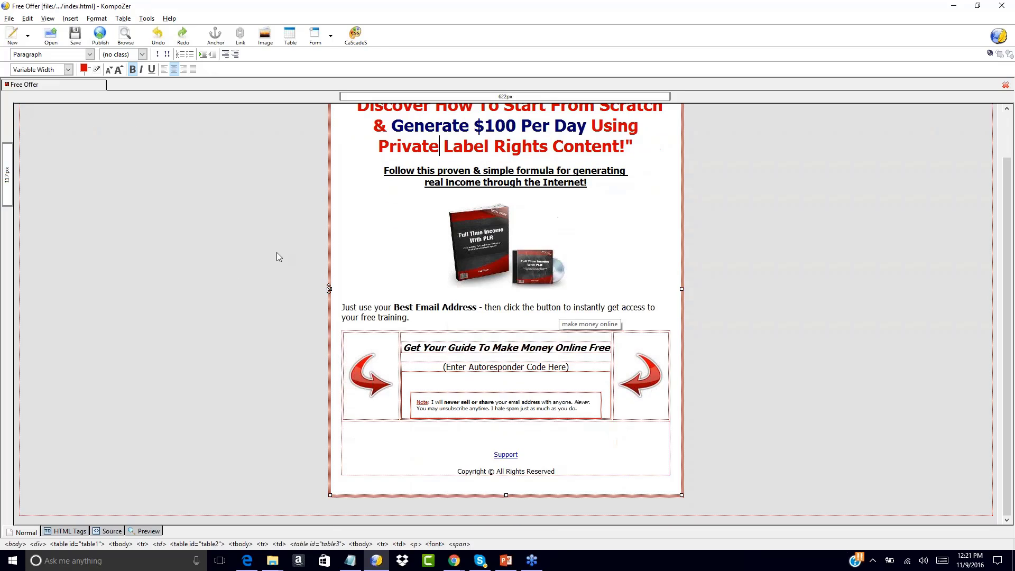
scroll(277, 256, "up", 2)
scroll(276, 253, "down", 2)
scroll(277, 253, "down", 1)
left_click(500, 471)
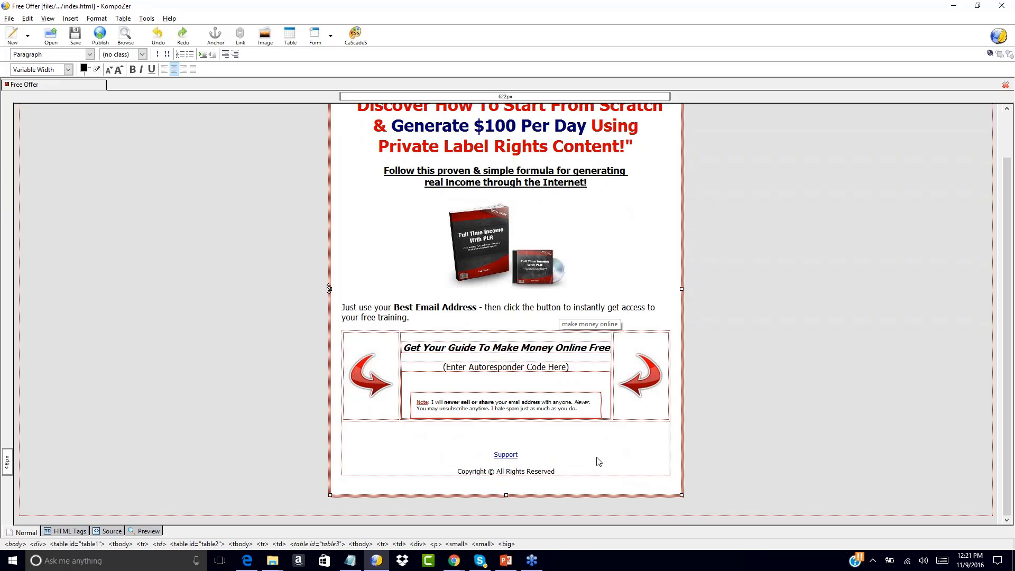
type("Your Business ")
type("Name")
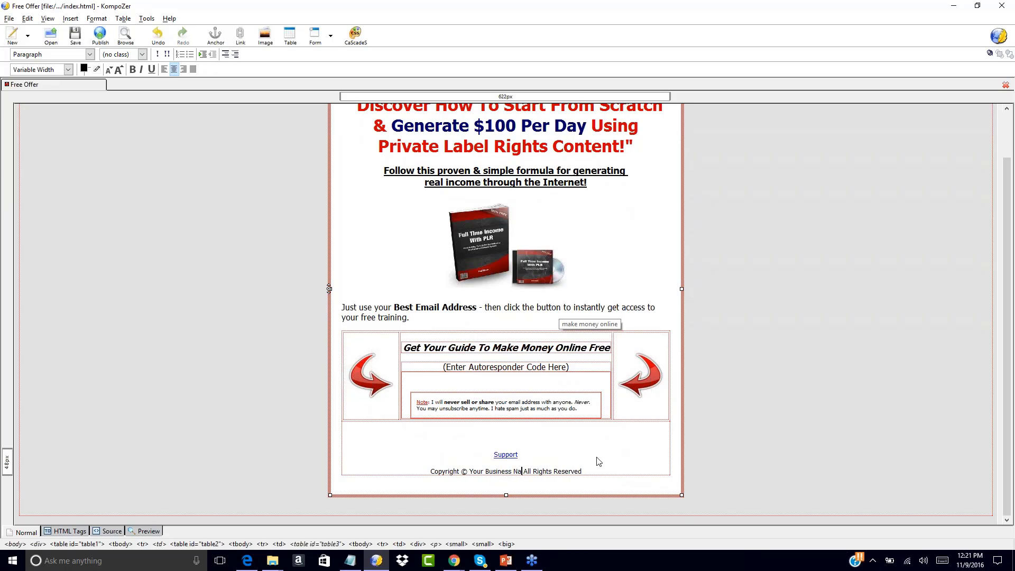
key("BackSpace")
key("BackSpace")
key("BackSpace")
key("BackSpace")
key("BackSpace")
key("BackSpace")
key("BackSpace")
key("BackSpace")
key("BackSpace")
key("BackSpace")
key("BackSpace")
key("BackSpace")
key("BackSpace")
key("BackSpace")
key("BackSpace")
key("BackSpace")
key("BackSpace")
key("BackSpace")
key("BackSpace")
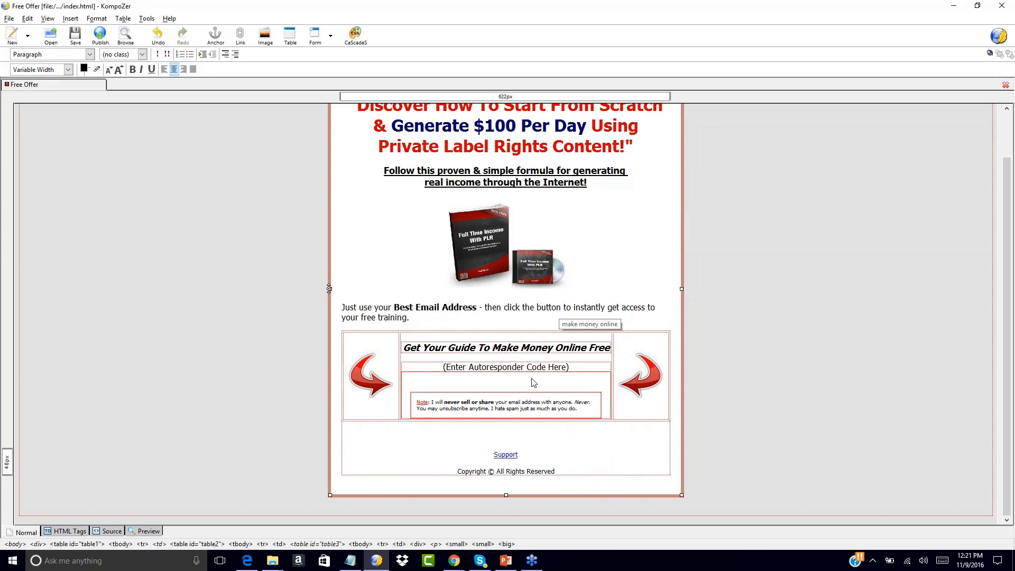
scroll(264, 278, "up", 2)
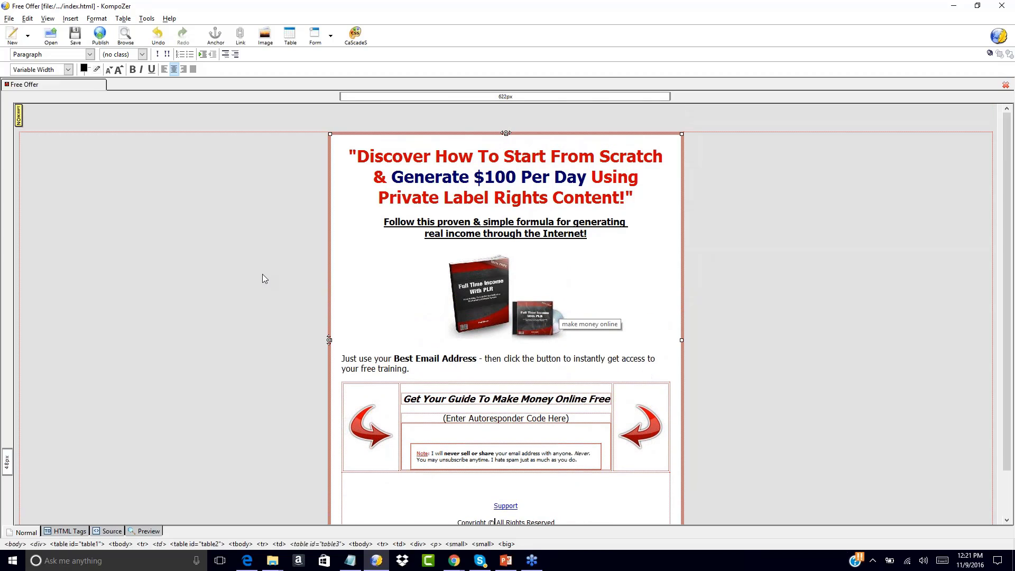
Save the page as index-2.html via File > Save As, keeping the HTML file type
left_click(9, 18)
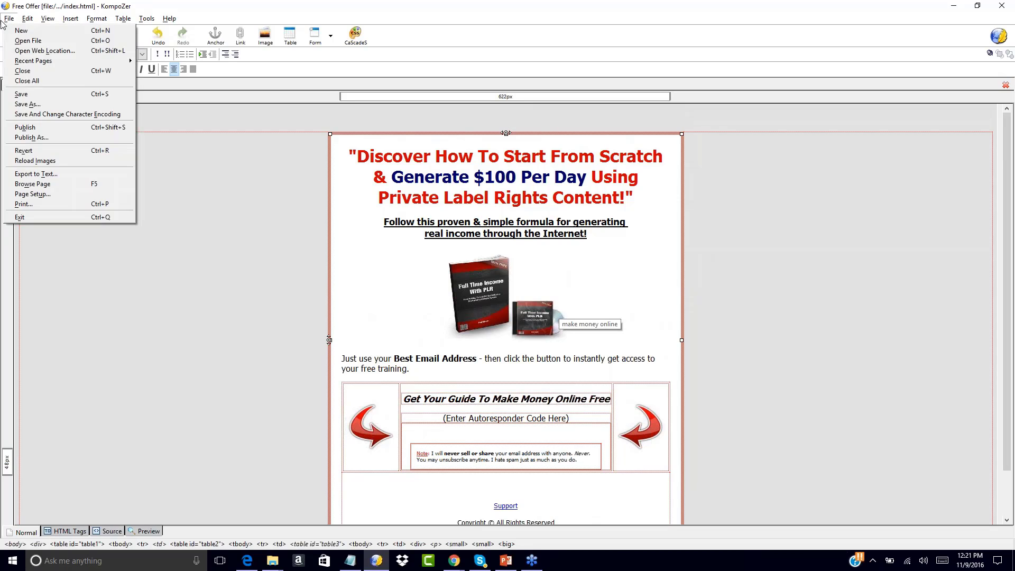
left_click(16, 99)
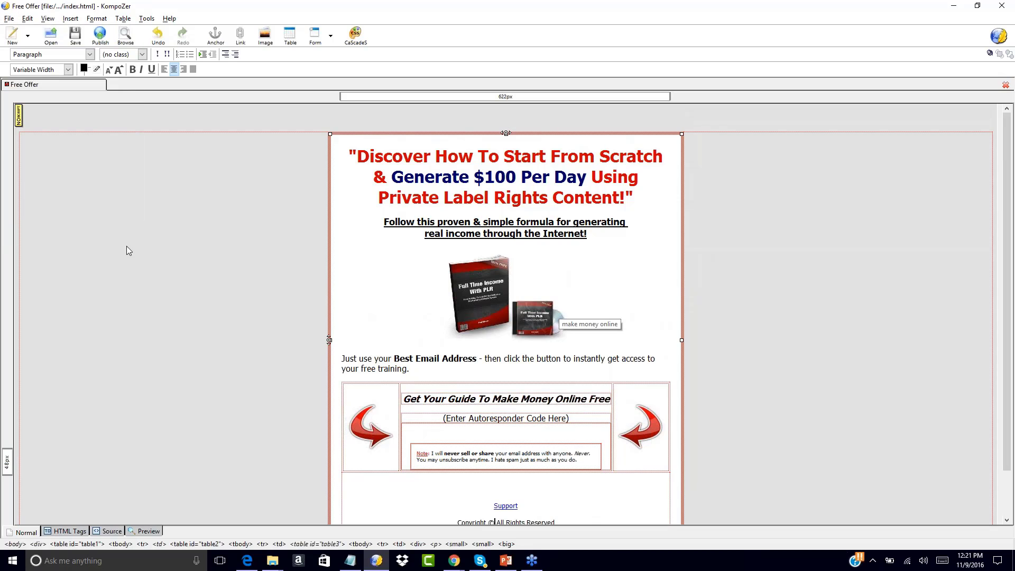
left_click(8, 18)
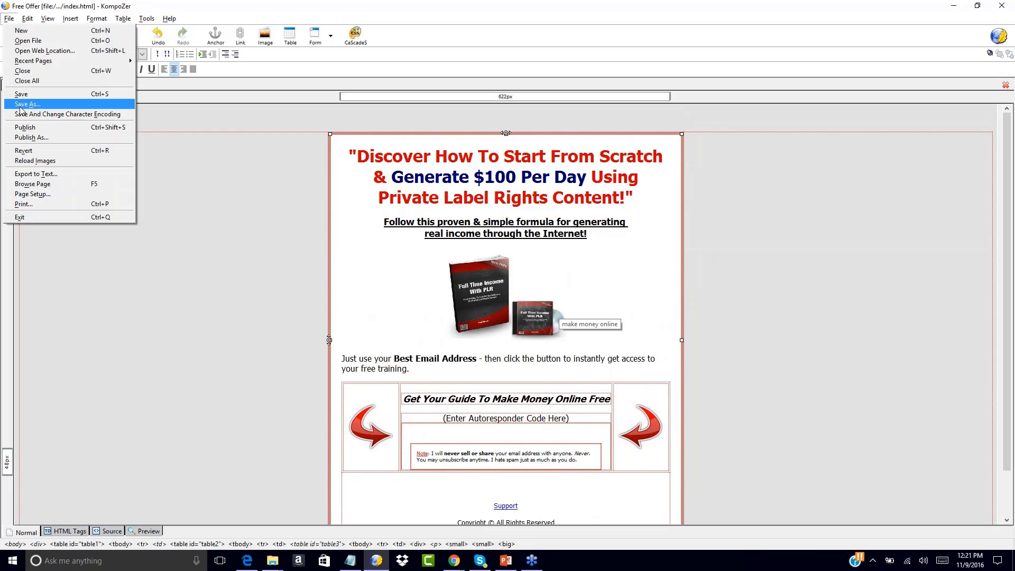
left_click(20, 107)
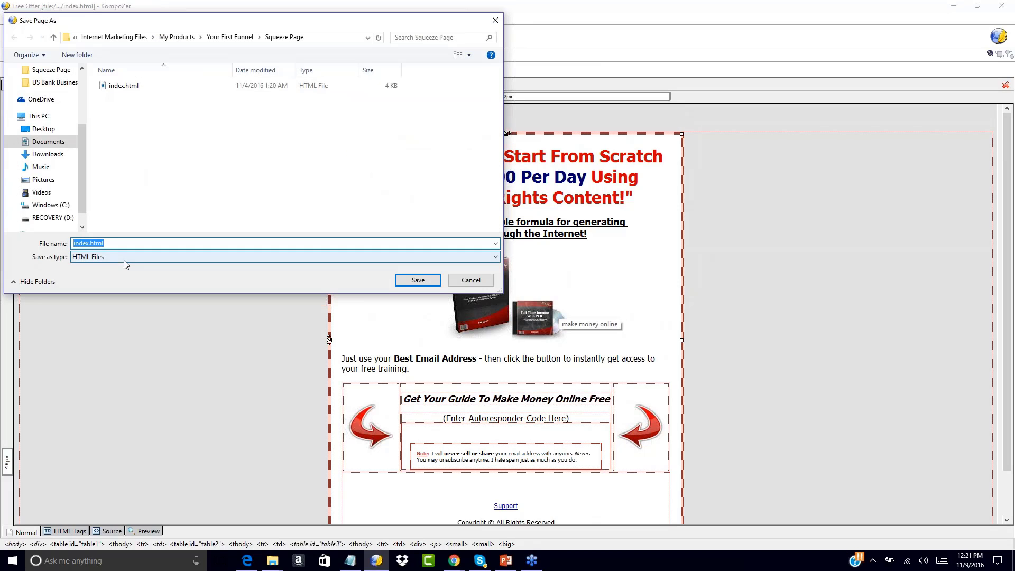
left_click(125, 264)
left_click(105, 274)
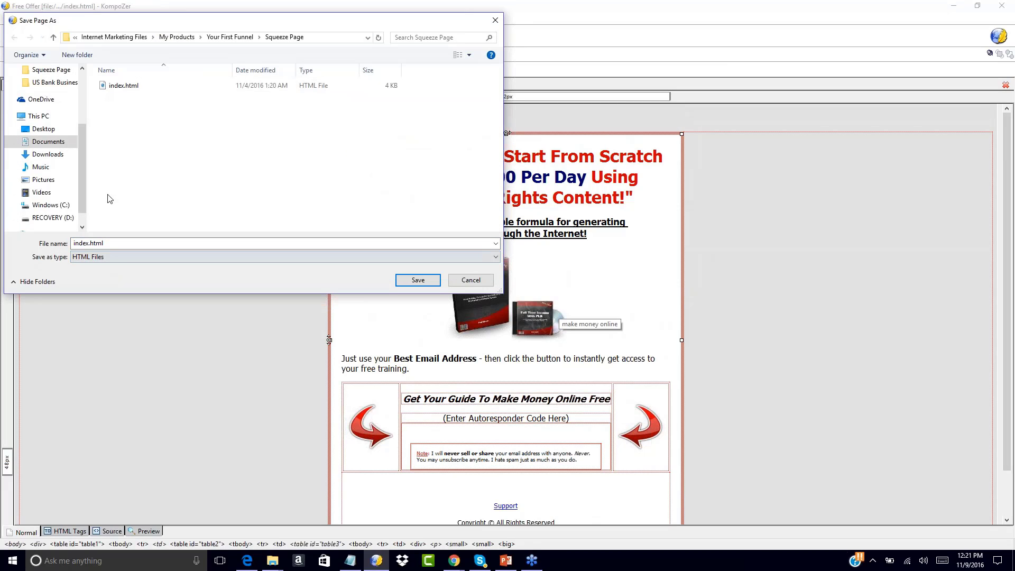
left_click(85, 243)
left_click(89, 244)
type("-2")
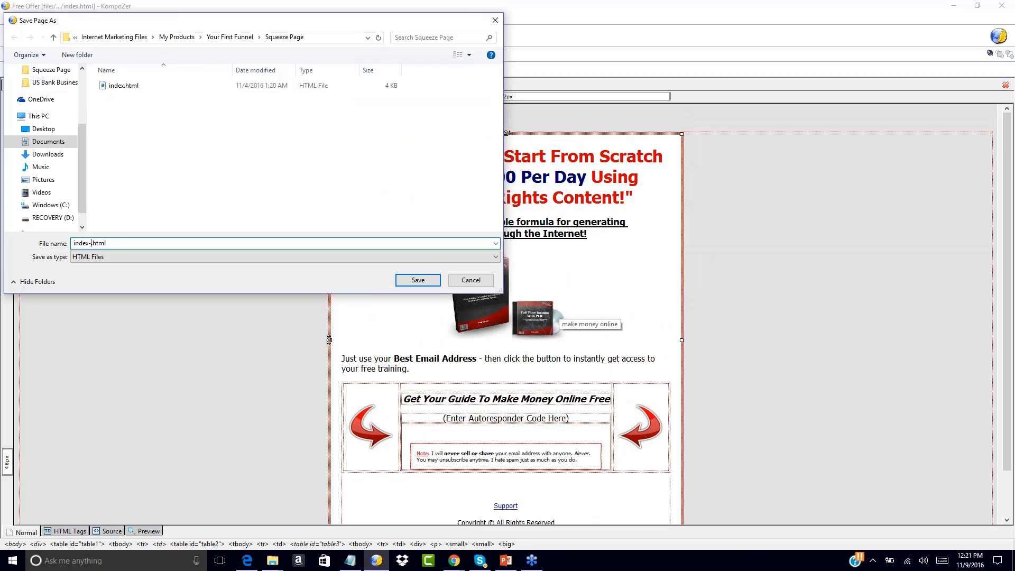
left_click(418, 281)
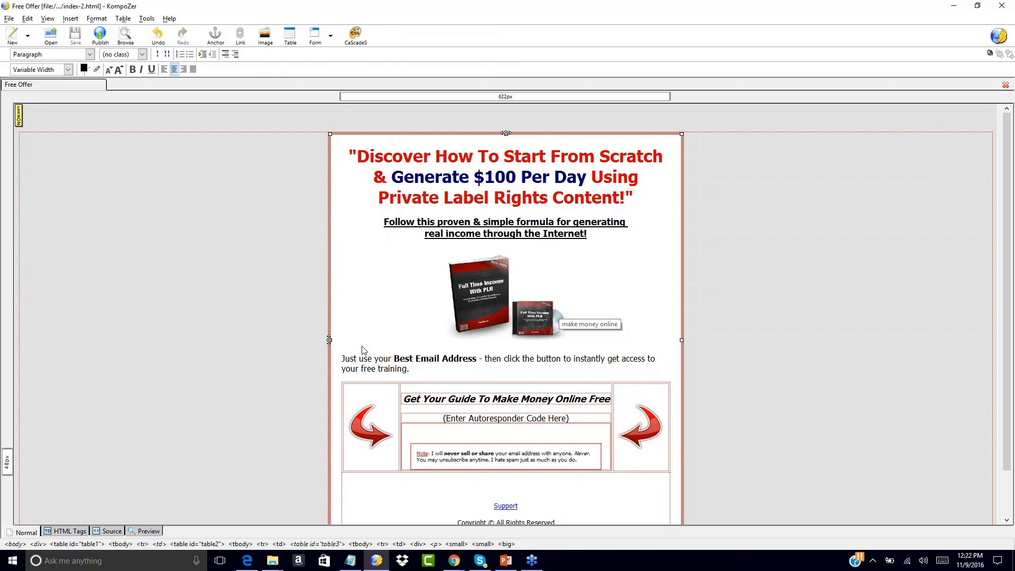
Load the GoDaddy homepage in Chrome
mouse_move(453, 562)
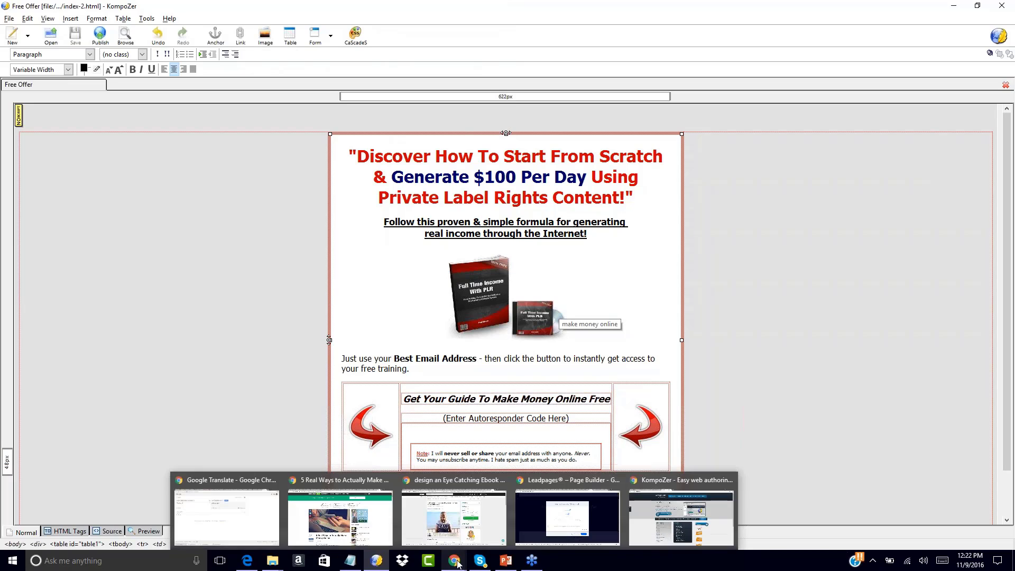
left_click(644, 521)
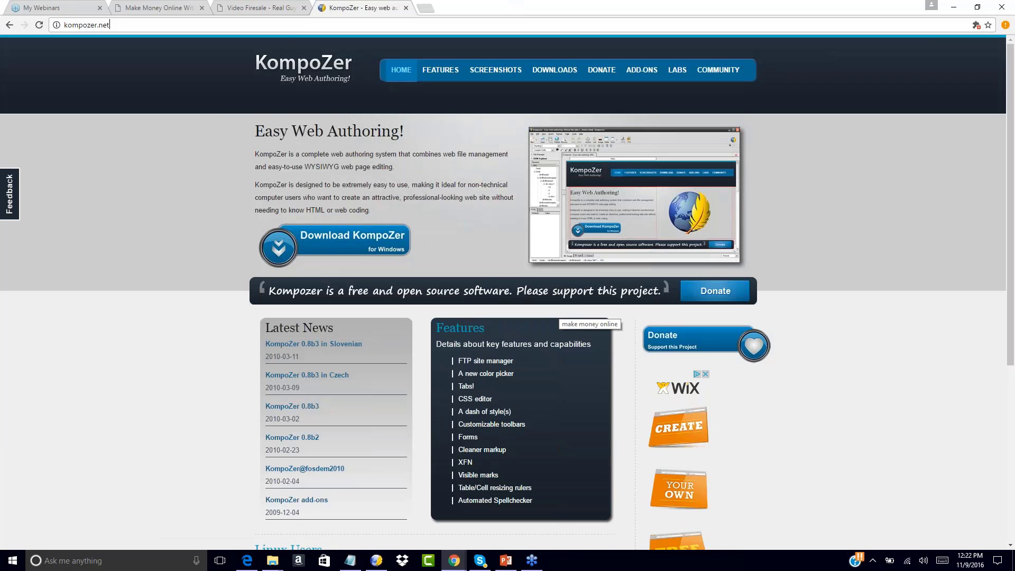
left_click(287, 25)
left_click(287, 26)
type("go")
key("ctrl+a")
type("godadd")
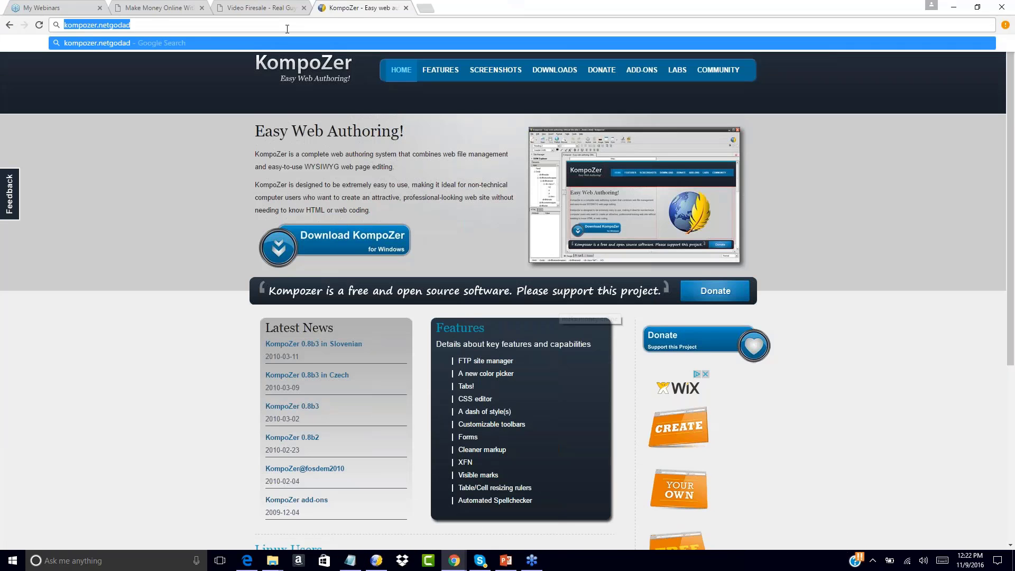
type("y.c")
key("Return")
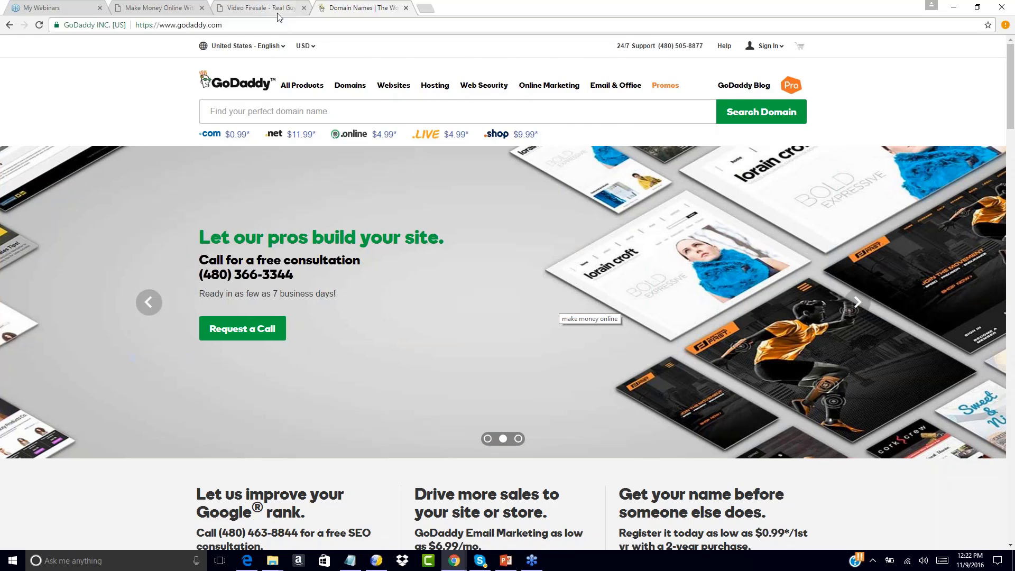
Search GoDaddy for the domain 'yourfitnessoffer'
left_click(278, 14)
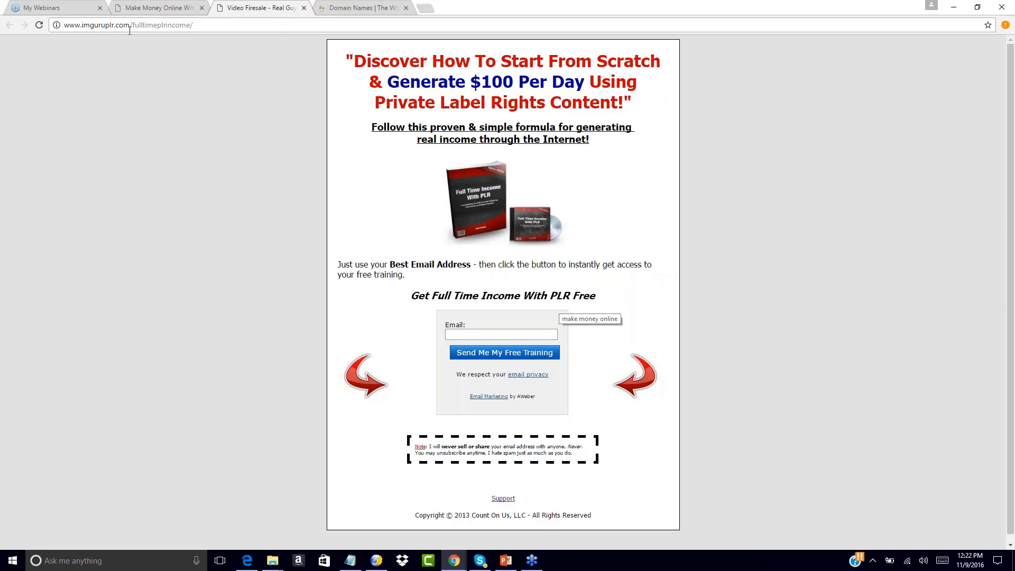
left_click(339, 8)
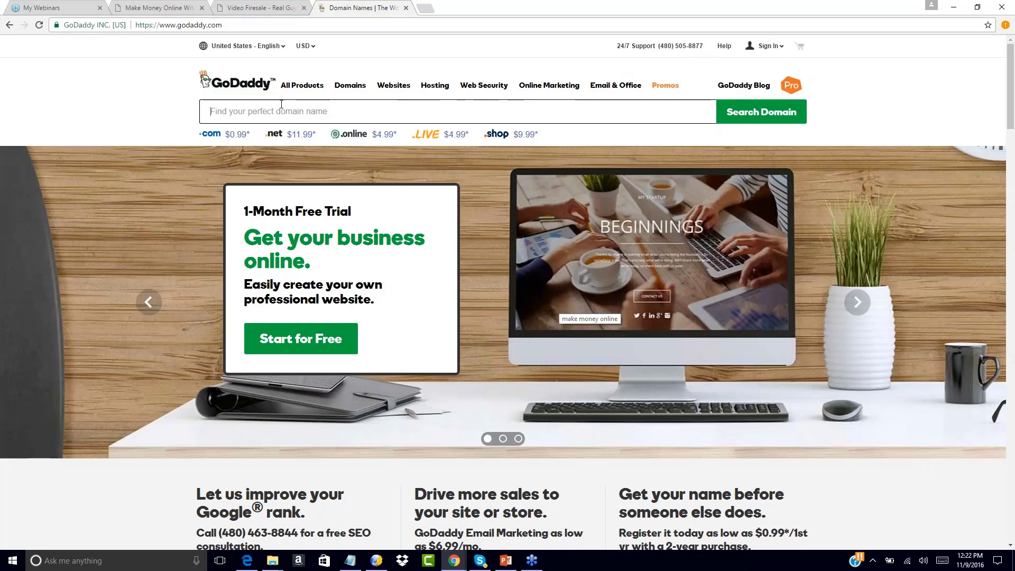
type("yourfitness")
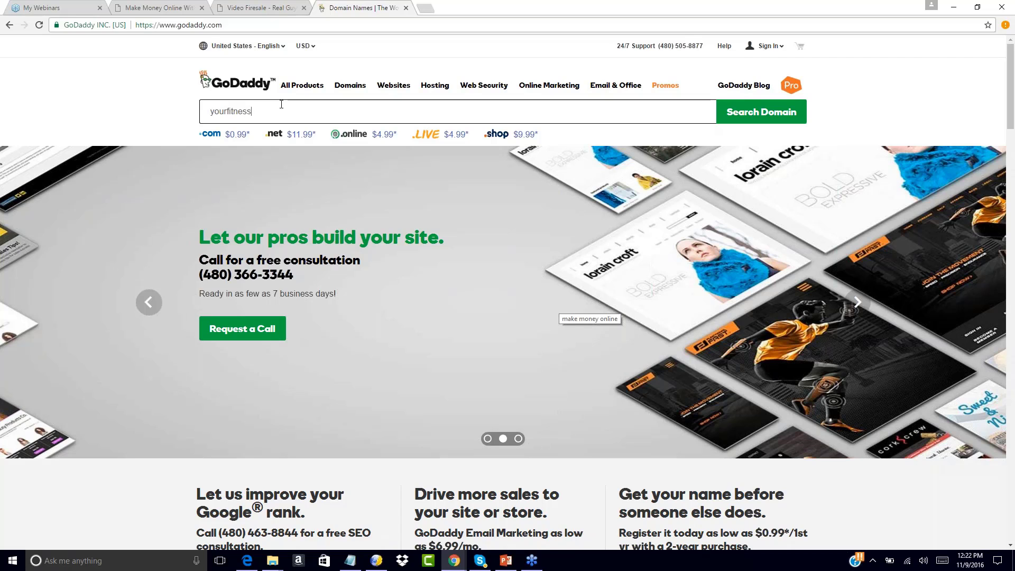
type("offer")
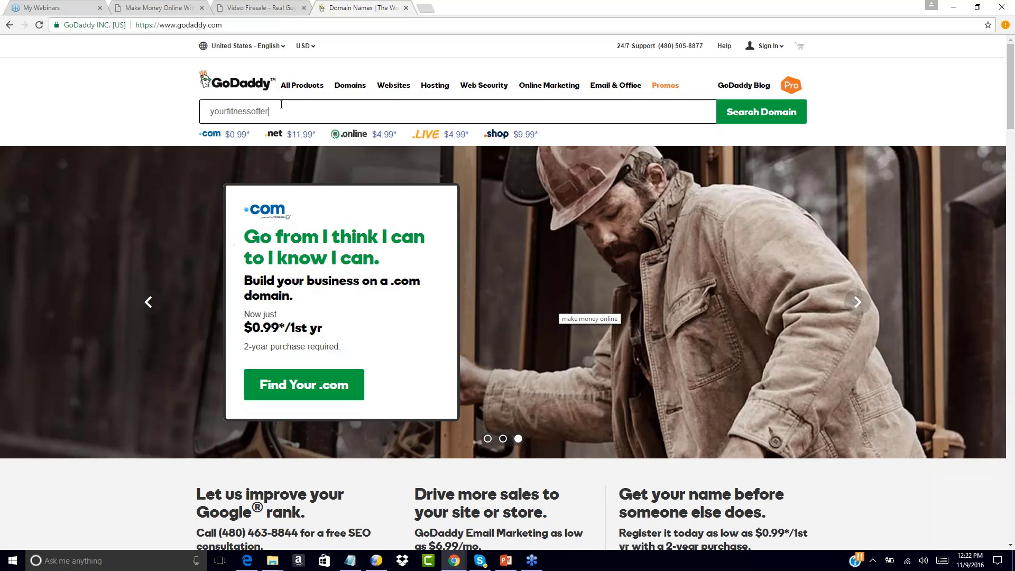
key("Return")
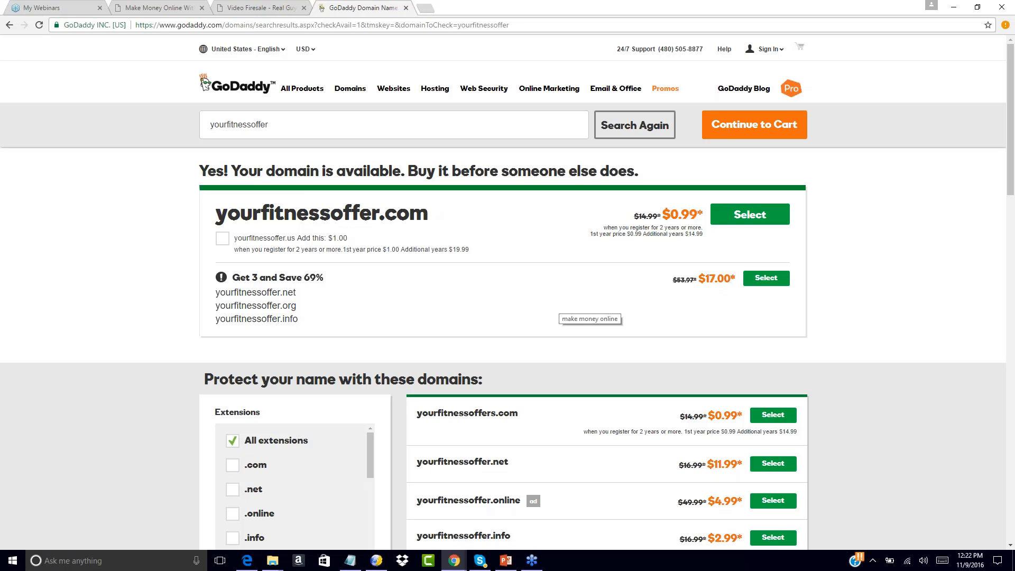
Select yourfitnessoffer.com and continue to the shopping cart
left_click(743, 220)
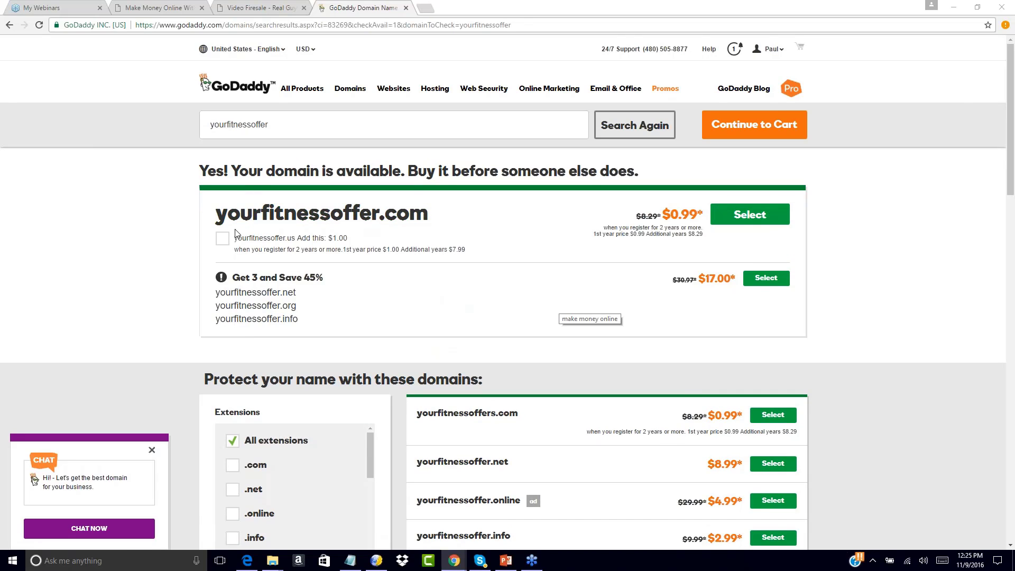
left_click_drag(217, 213, 429, 221)
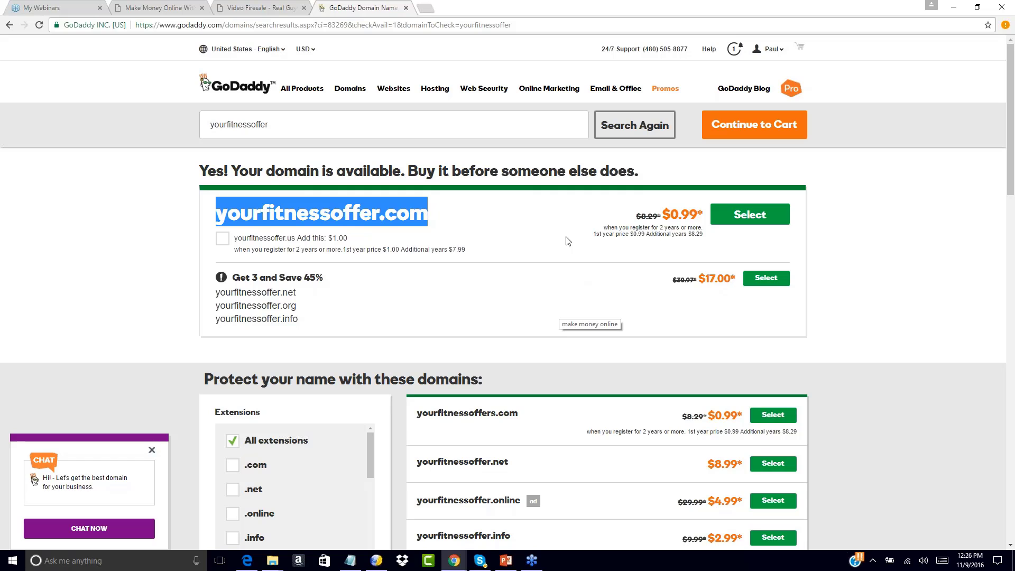
left_click(749, 214)
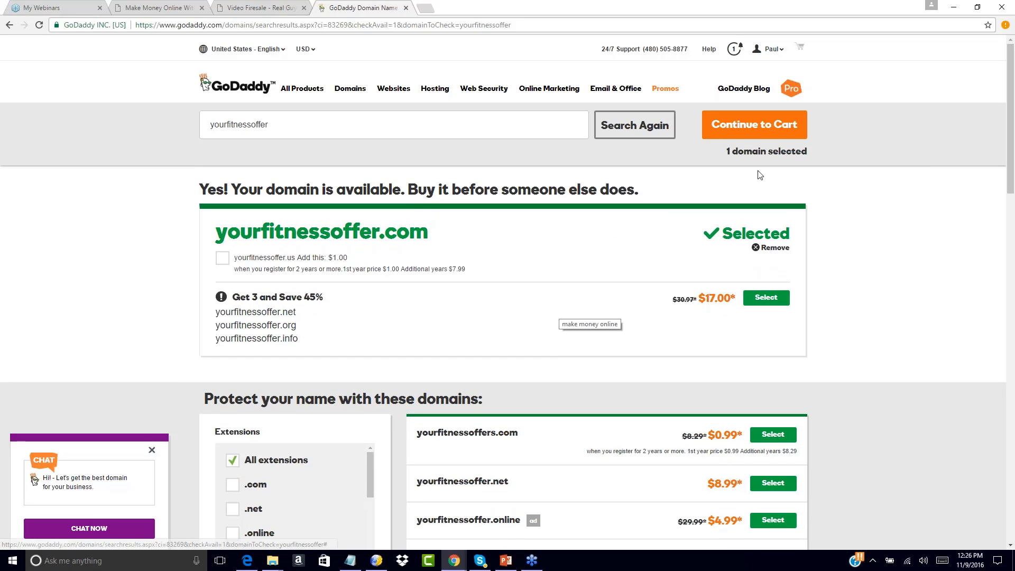
left_click(750, 132)
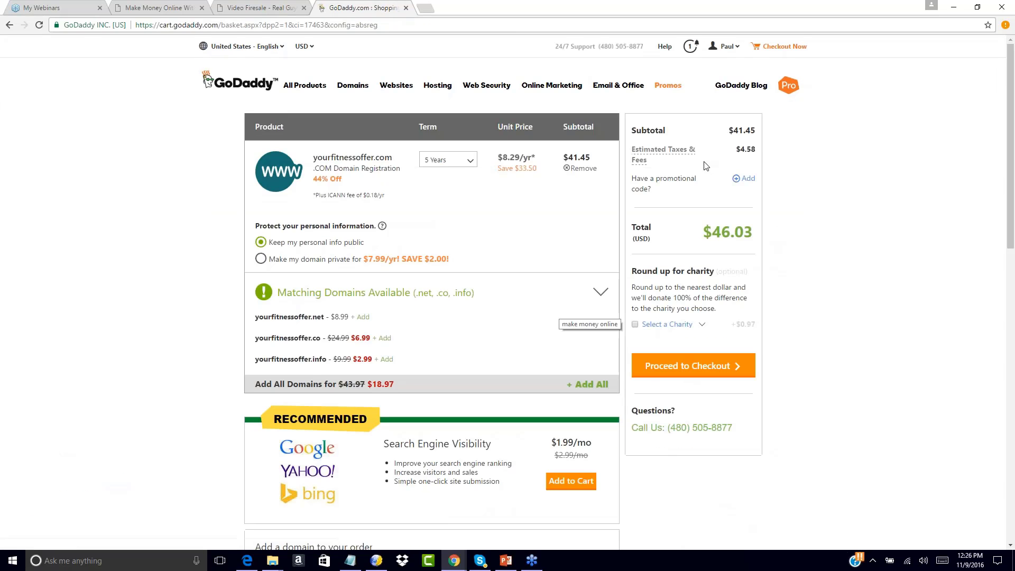
Change the term to 1 Year, check out, and place the $9.21 order
left_click(469, 166)
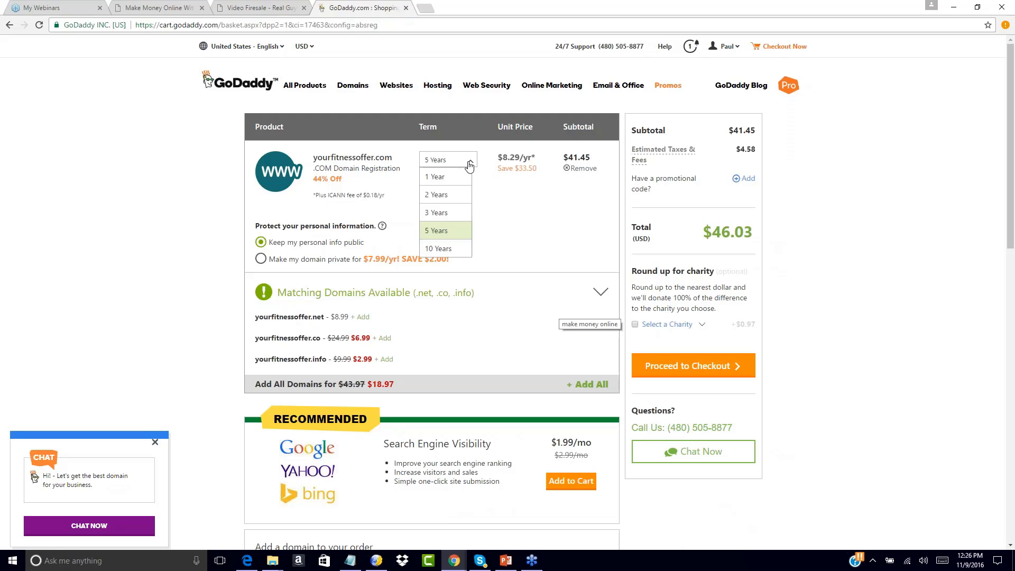
left_click(437, 177)
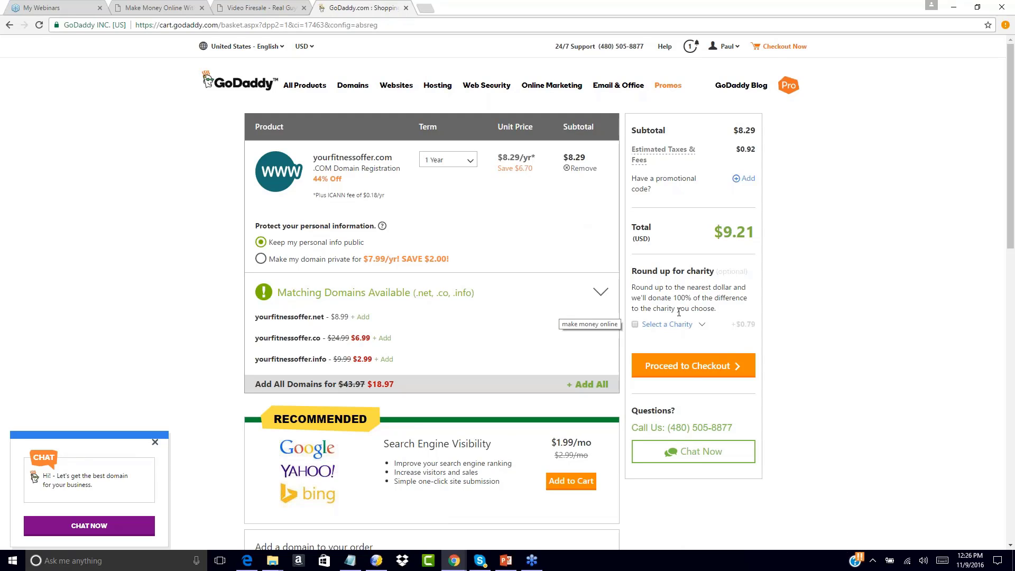
left_click(700, 368)
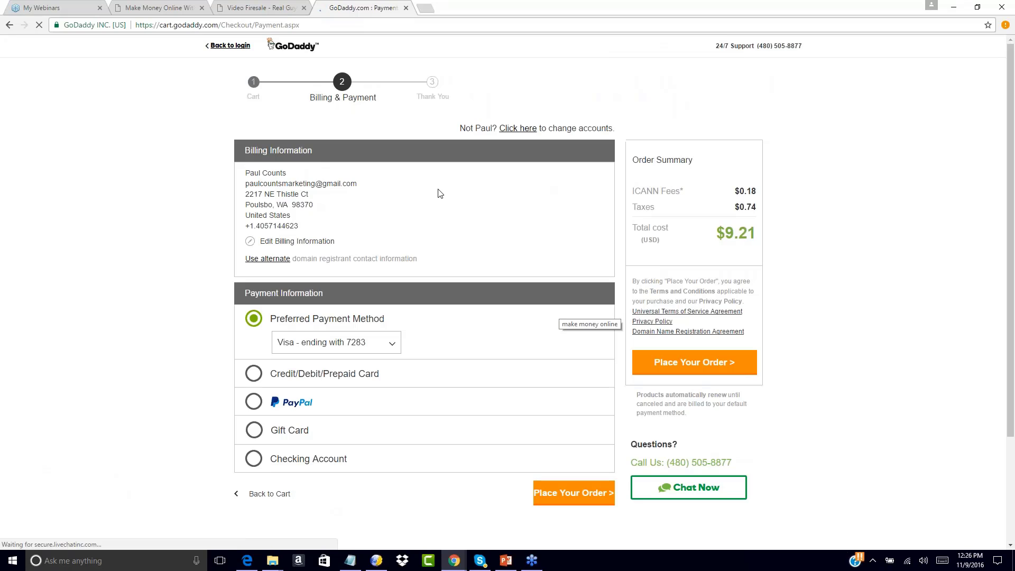
scroll(402, 249, "down", 2)
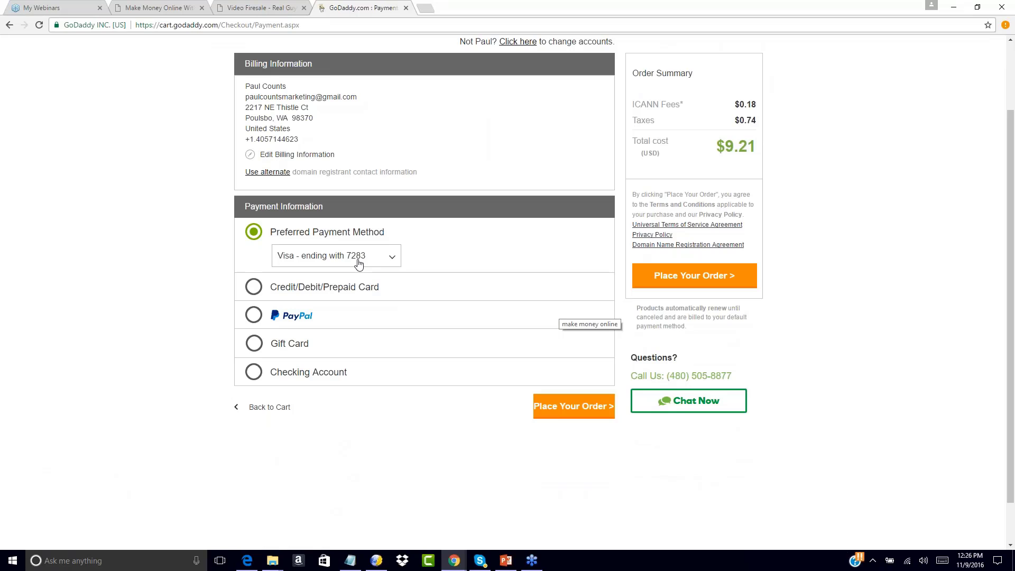
left_click(682, 280)
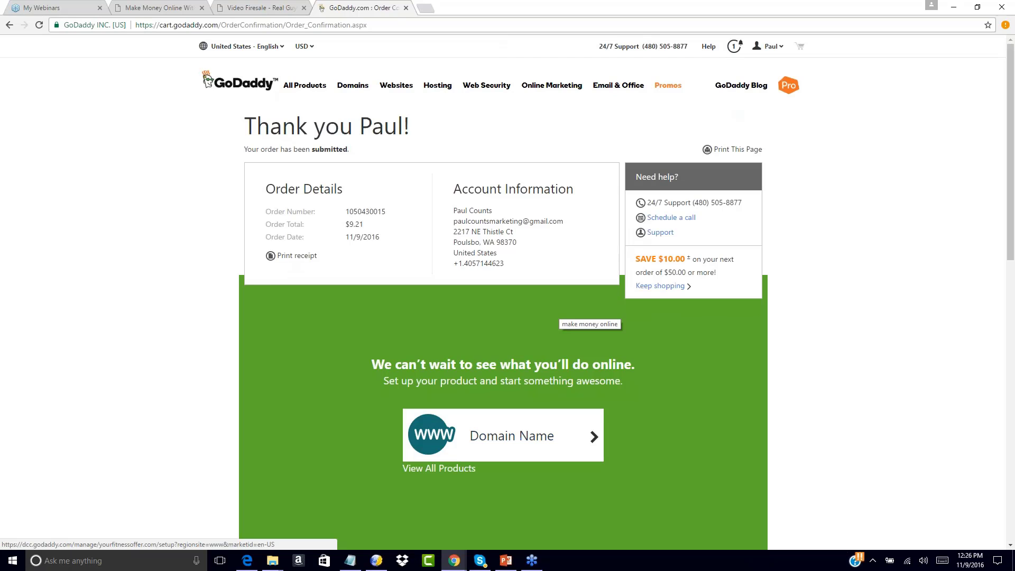
Open Google in a new tab and search for 'fitness', dismissing the location prompt
left_click(429, 11)
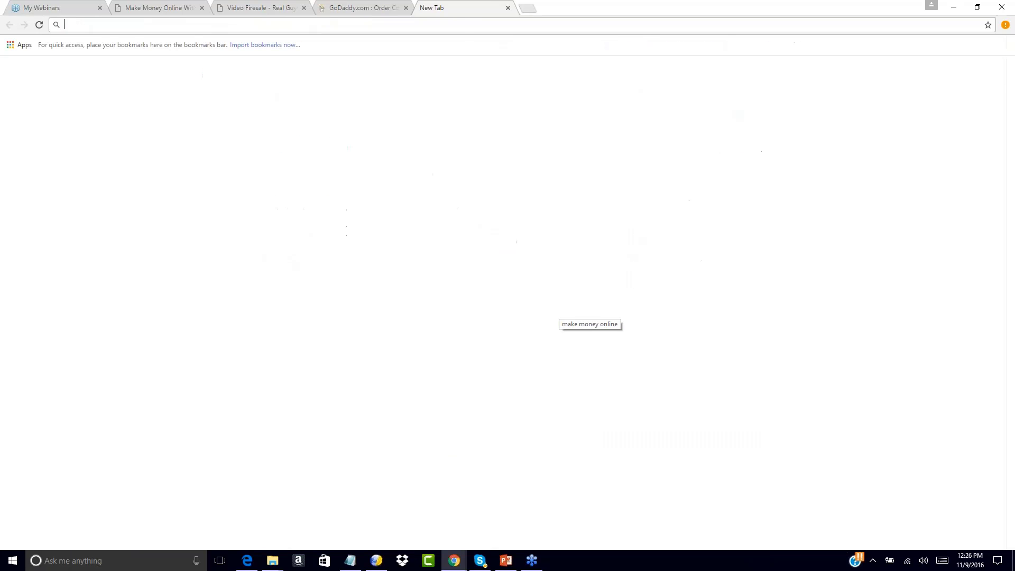
type("google.com")
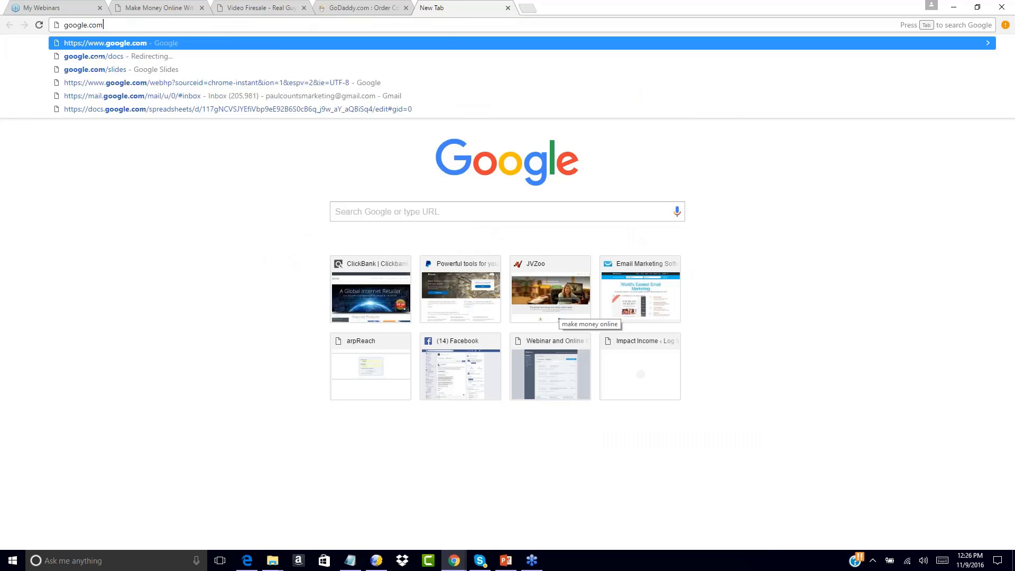
key("Return")
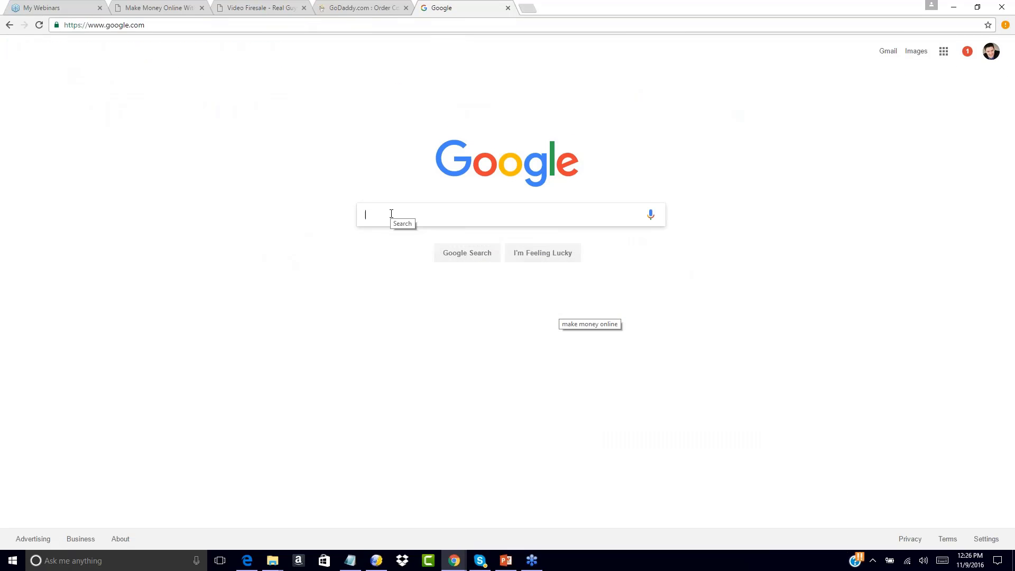
type("fitness")
key("Return")
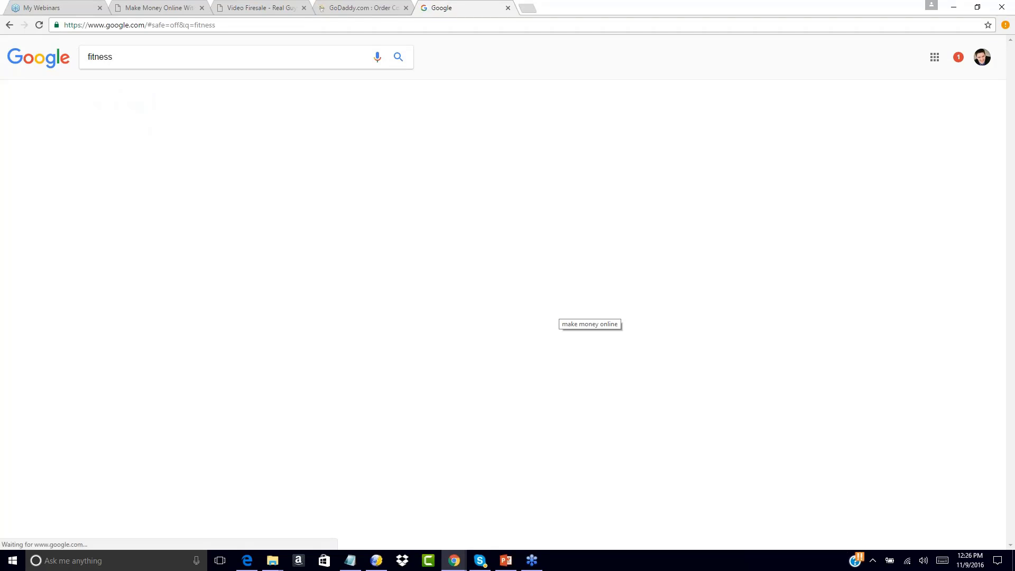
scroll(513, 281, "down", 15)
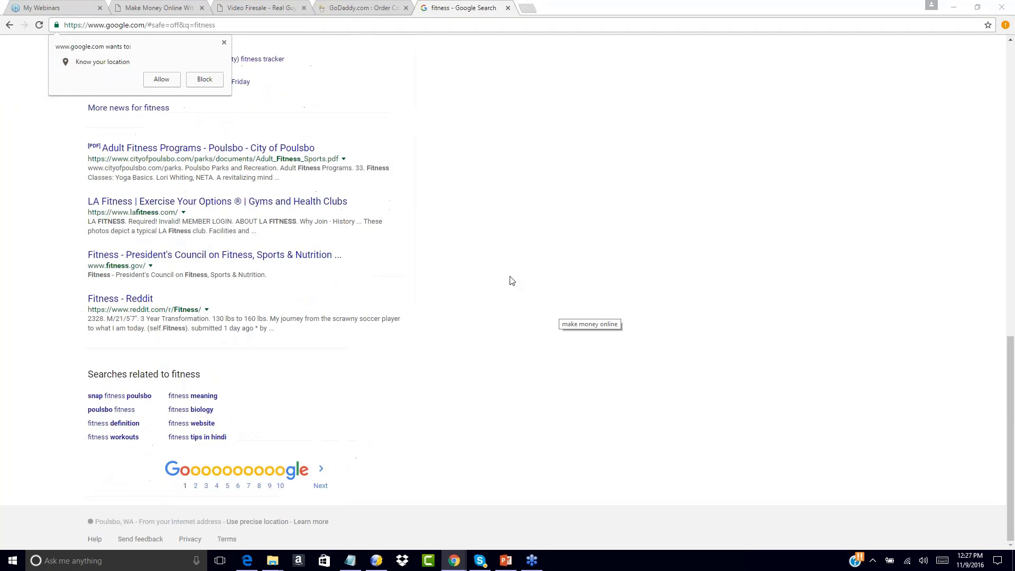
left_click(224, 42)
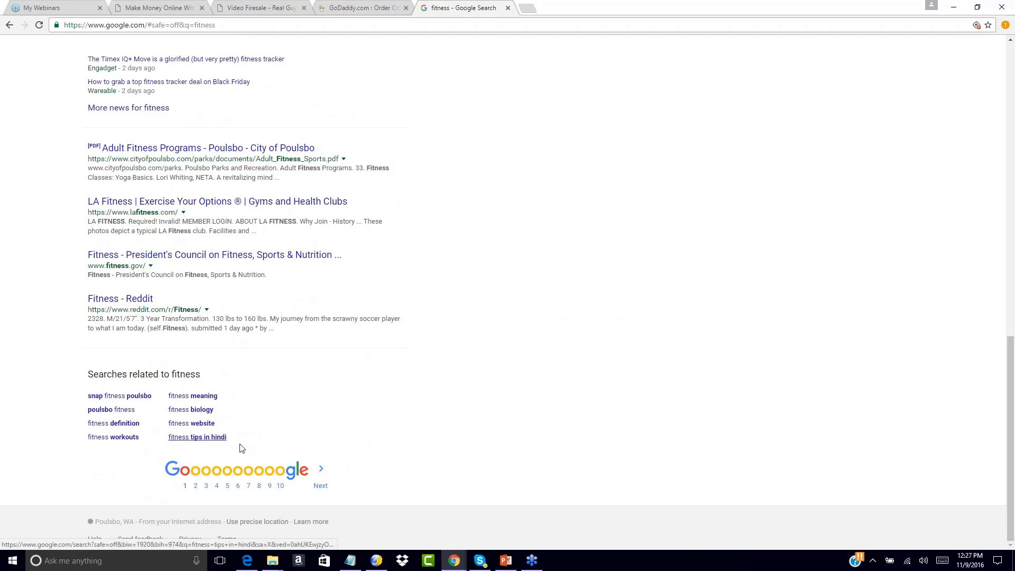
Try the related search 'fitness website', then search for 'fitness tips'
left_click(182, 423)
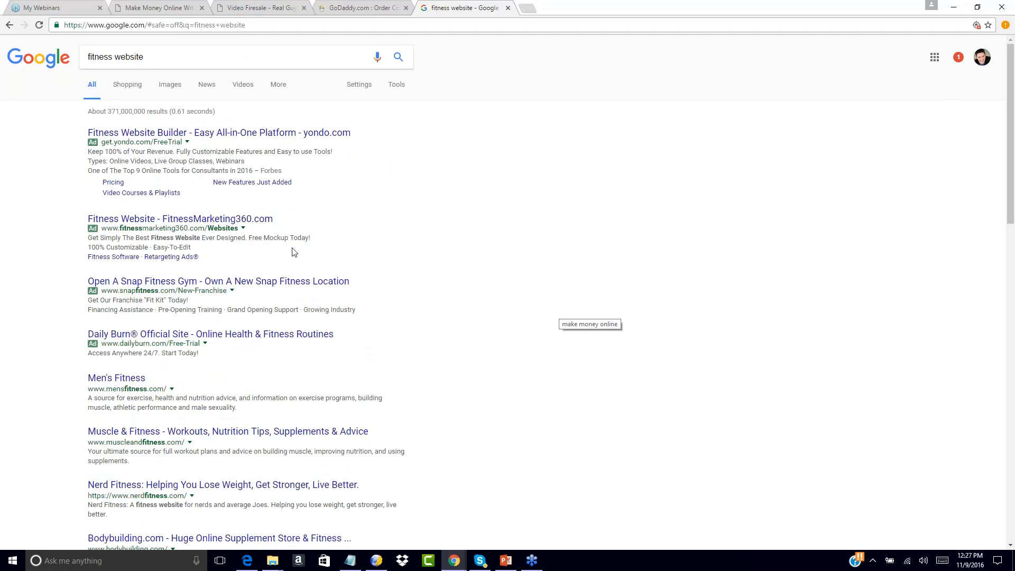
left_click_drag(151, 56, 25, 58)
type("fitnes")
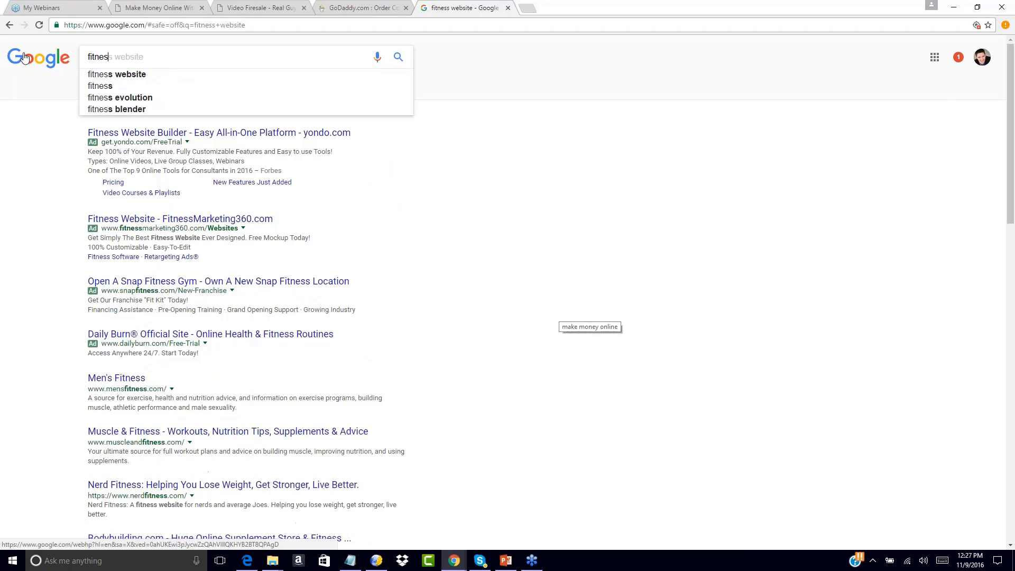
type("s tips")
key("Return")
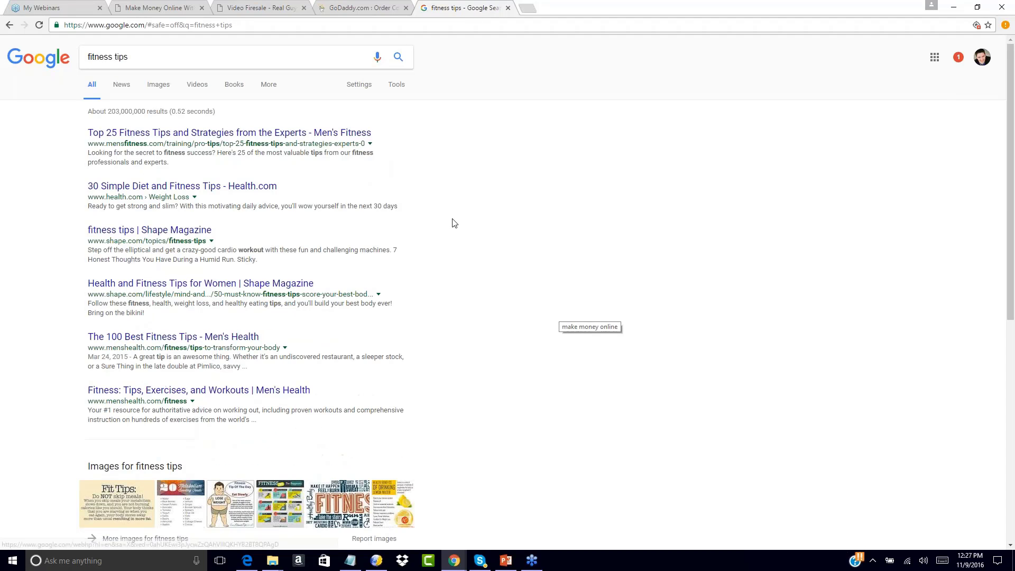
Open the related search 'fitness tips of the day', then return to the GoDaddy confirmation tab
scroll(503, 252, "down", 8)
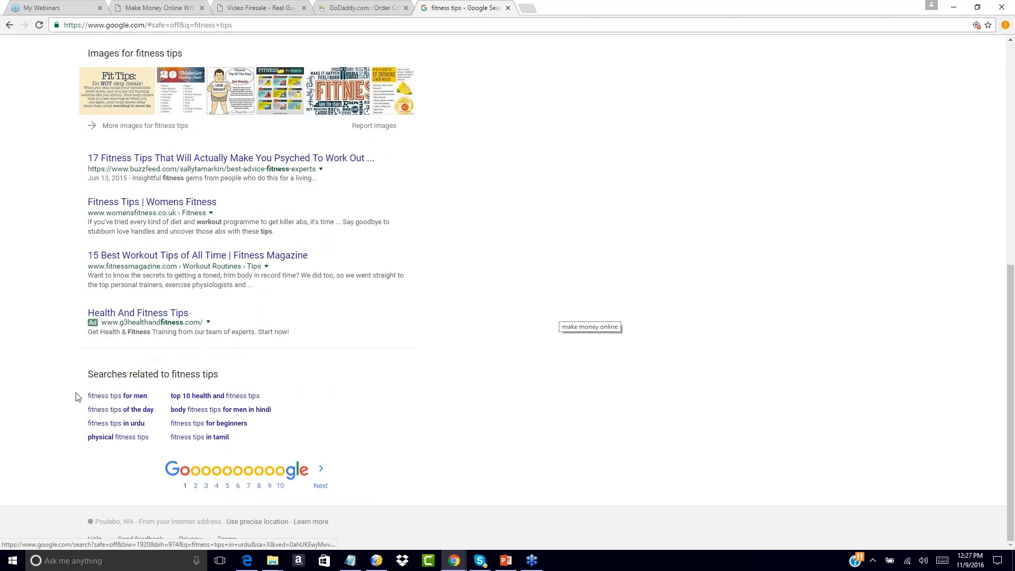
left_click_drag(76, 397, 275, 441)
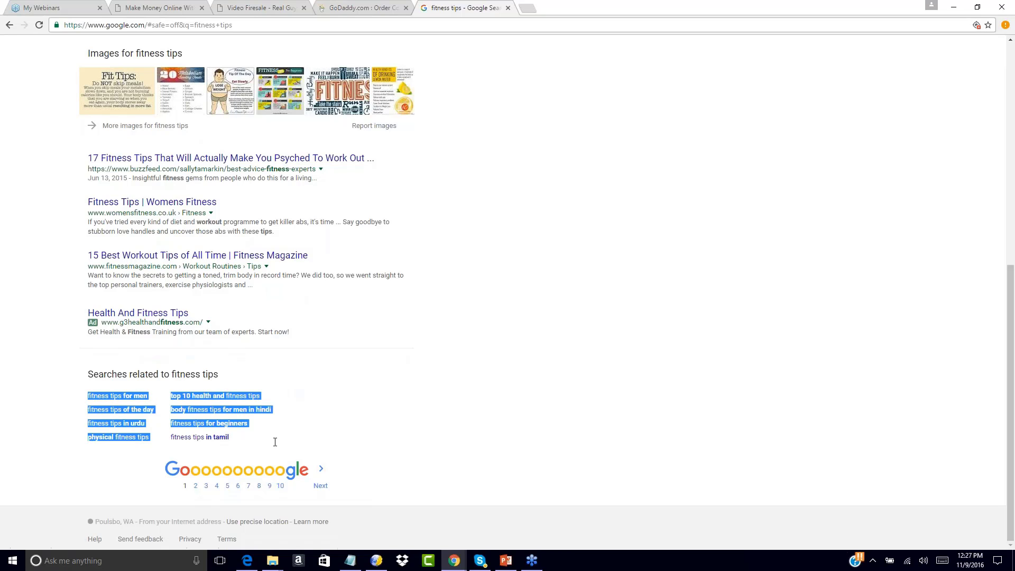
left_click(67, 379)
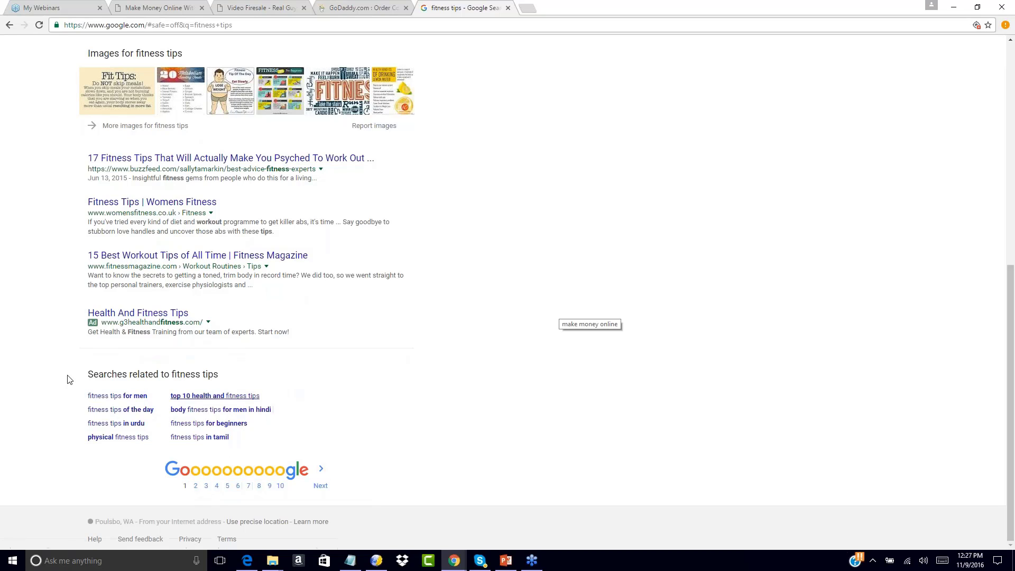
left_click_drag(84, 397, 162, 415)
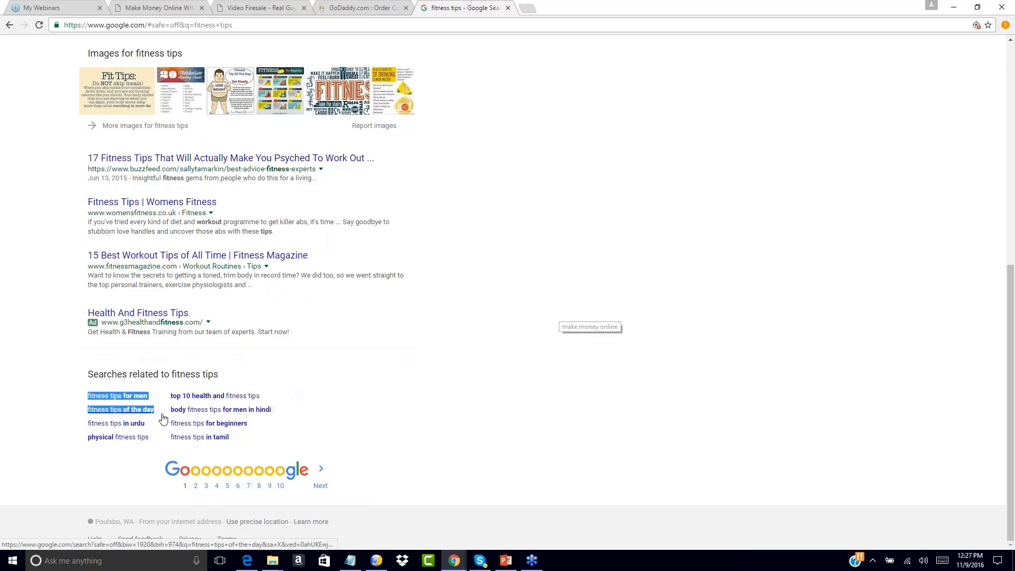
left_click(159, 413)
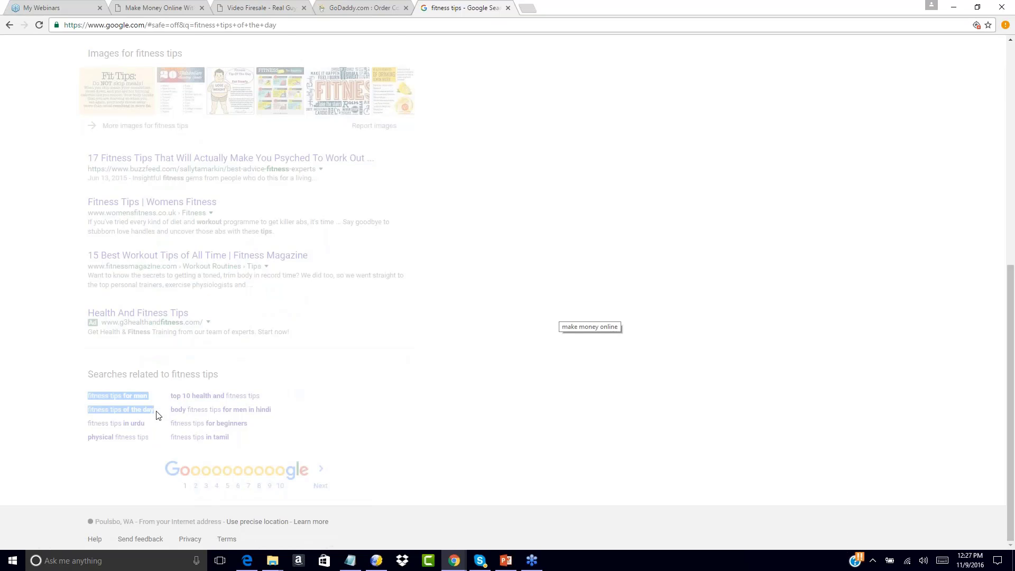
left_click(381, 7)
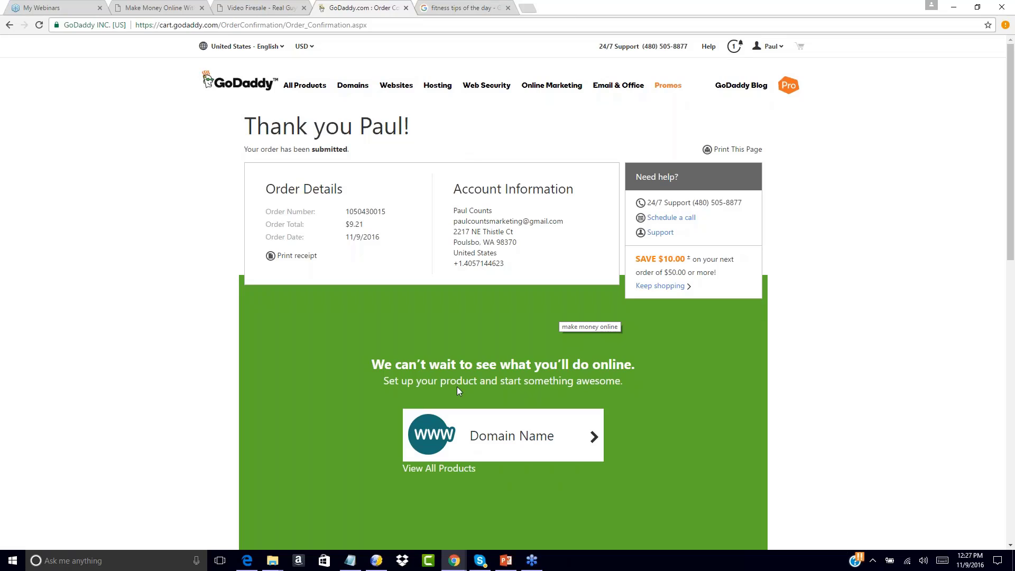
Switch from Chrome back to KompoZer showing the index-2.html Free Offer page
left_click(1005, 153)
left_click(377, 561)
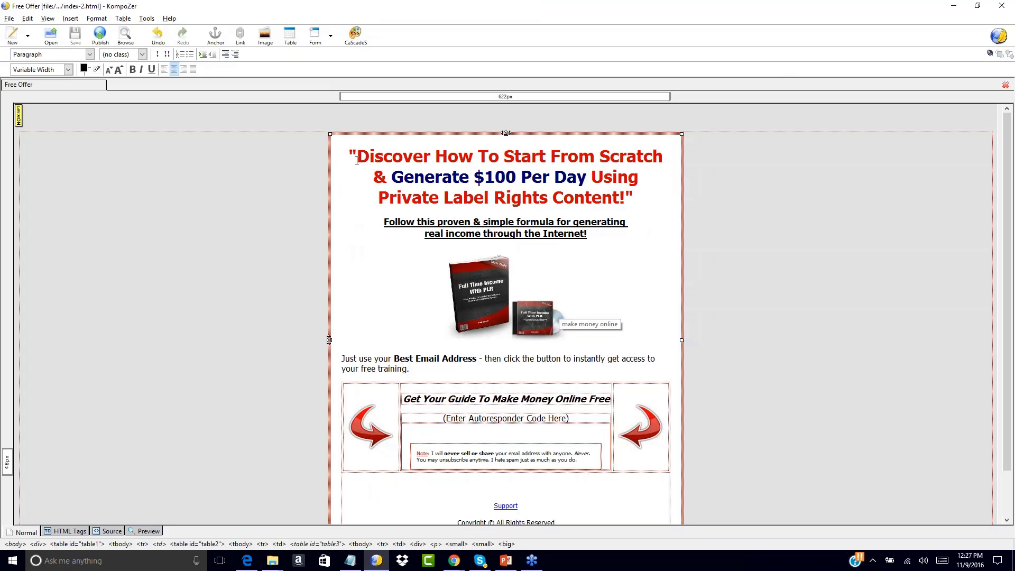
left_click_drag(358, 157, 628, 199)
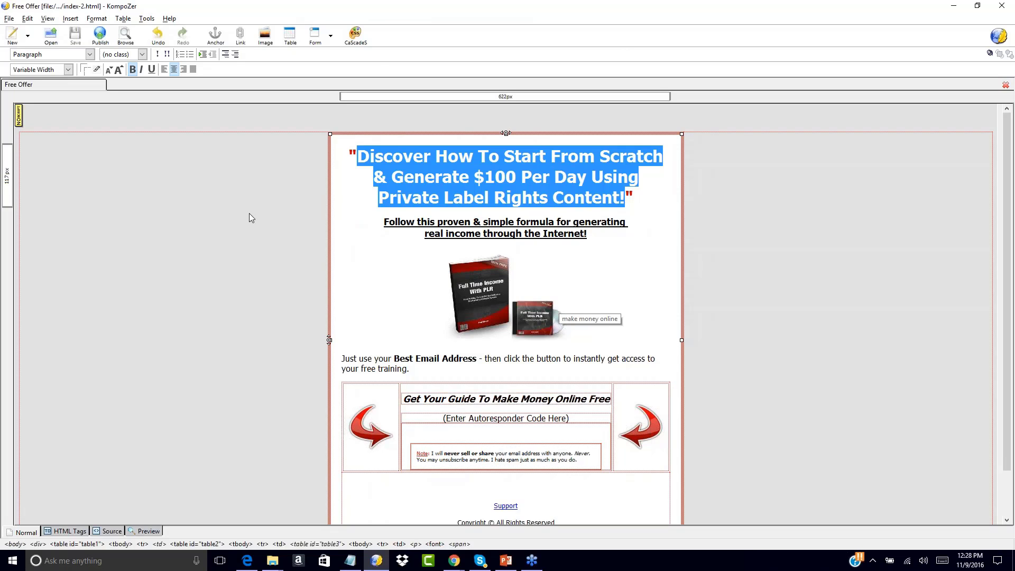
left_click(267, 220)
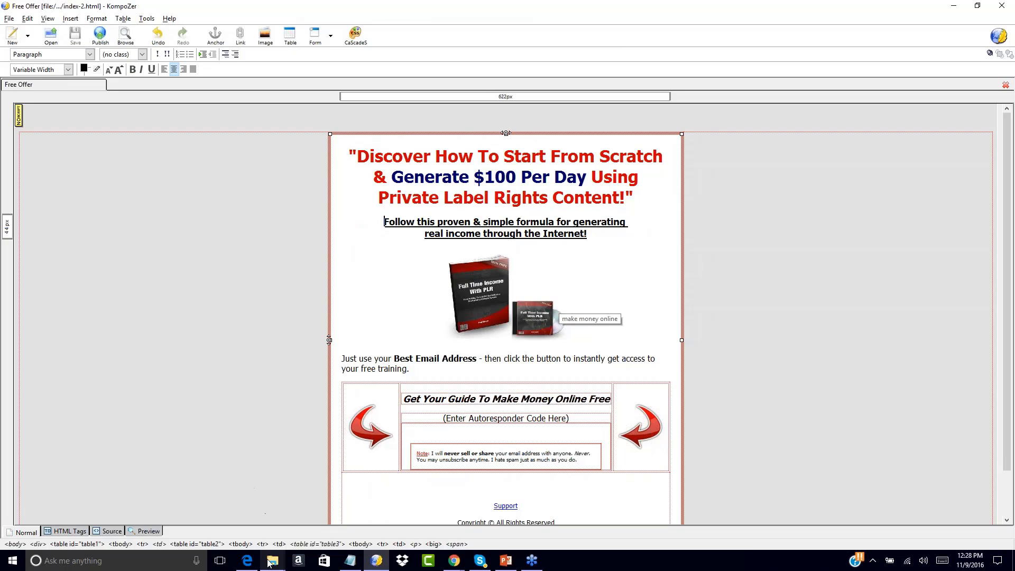
Open salespage.html from Sales Page > NCIS-salessite2 > salespage-plain in a new tab
mouse_move(272, 561)
left_click(51, 37)
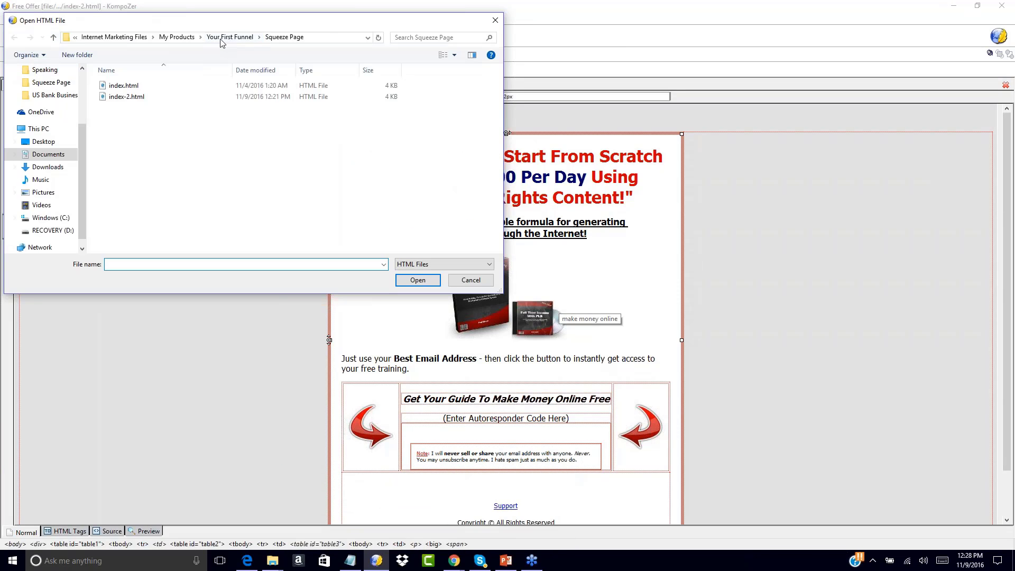
left_click(225, 38)
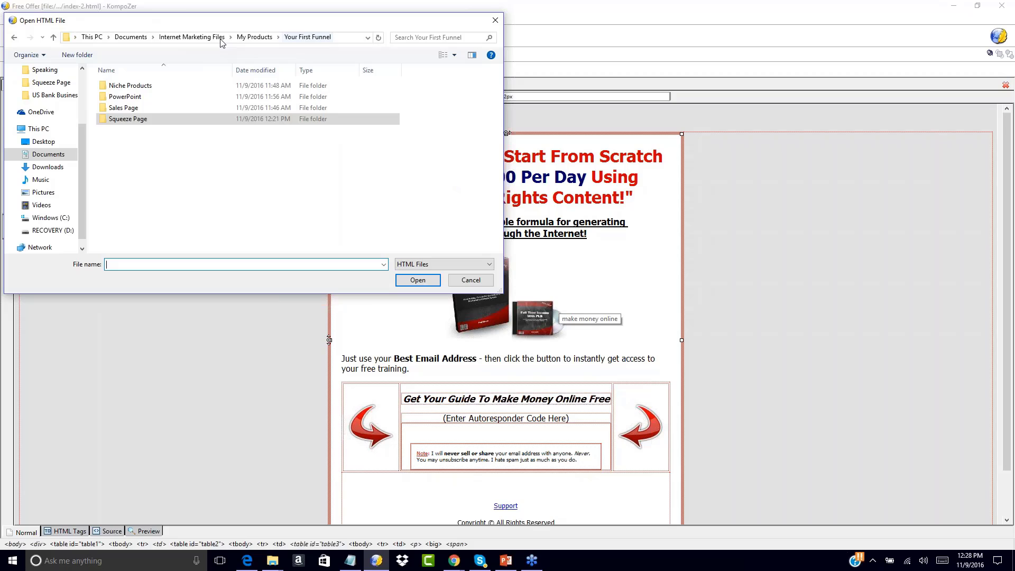
double_click(121, 109)
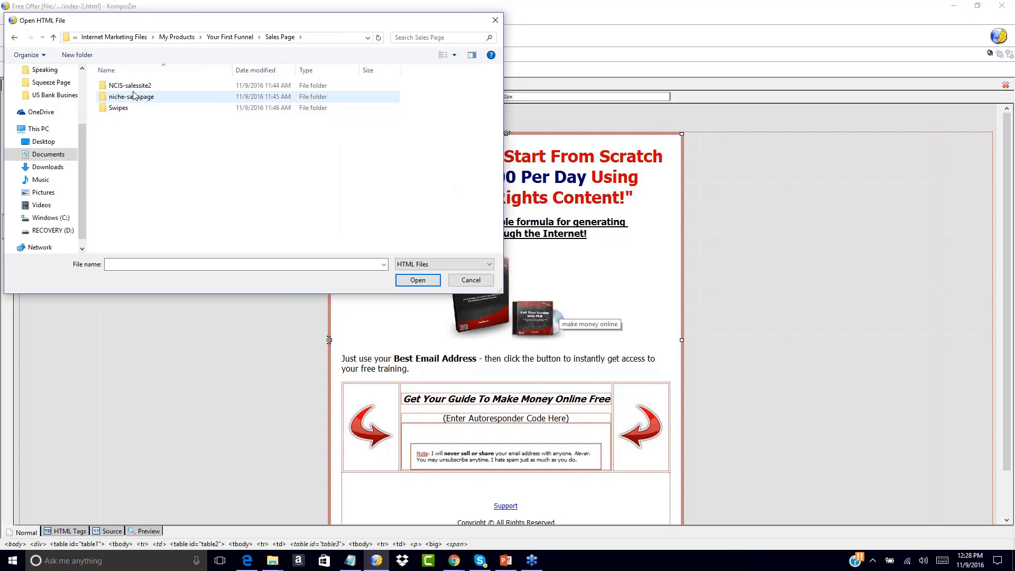
double_click(121, 87)
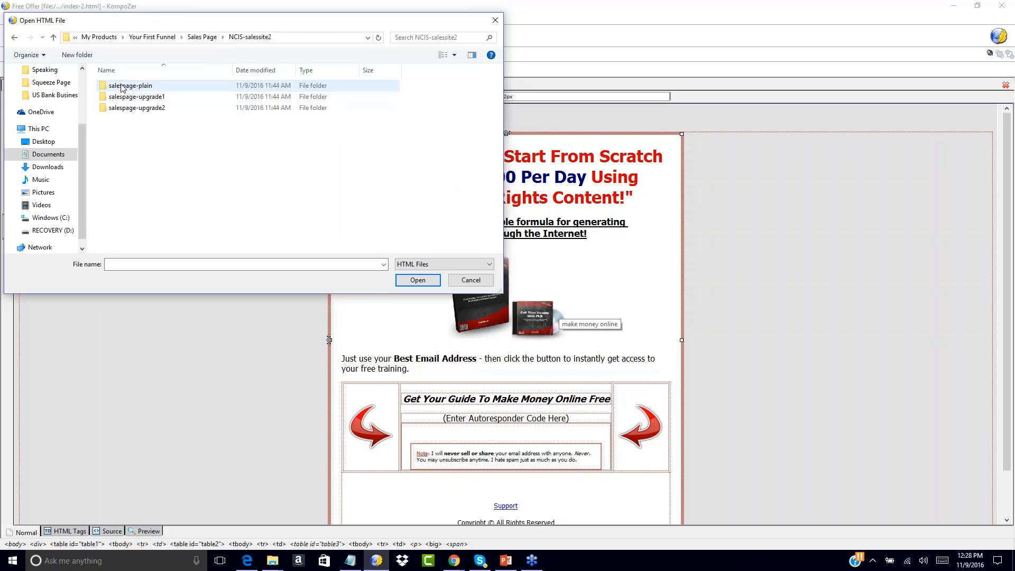
double_click(129, 87)
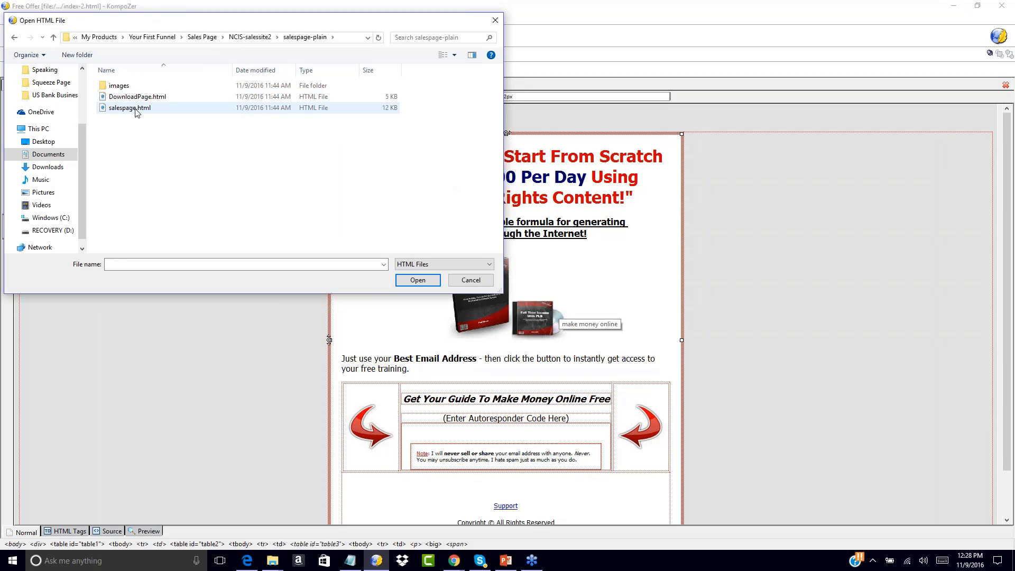
double_click(130, 108)
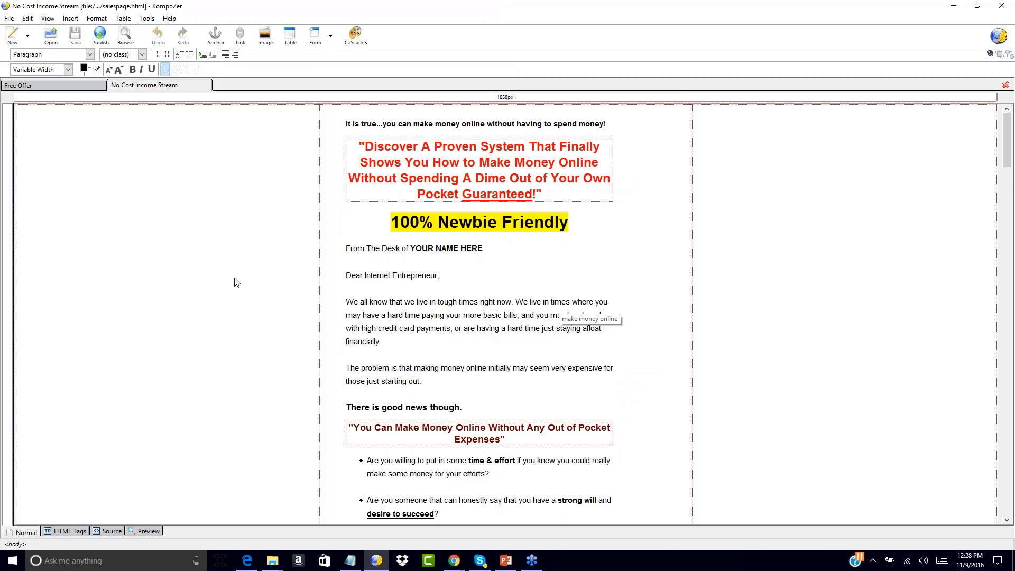
scroll(230, 317, "down", 5)
scroll(226, 354, "down", 20)
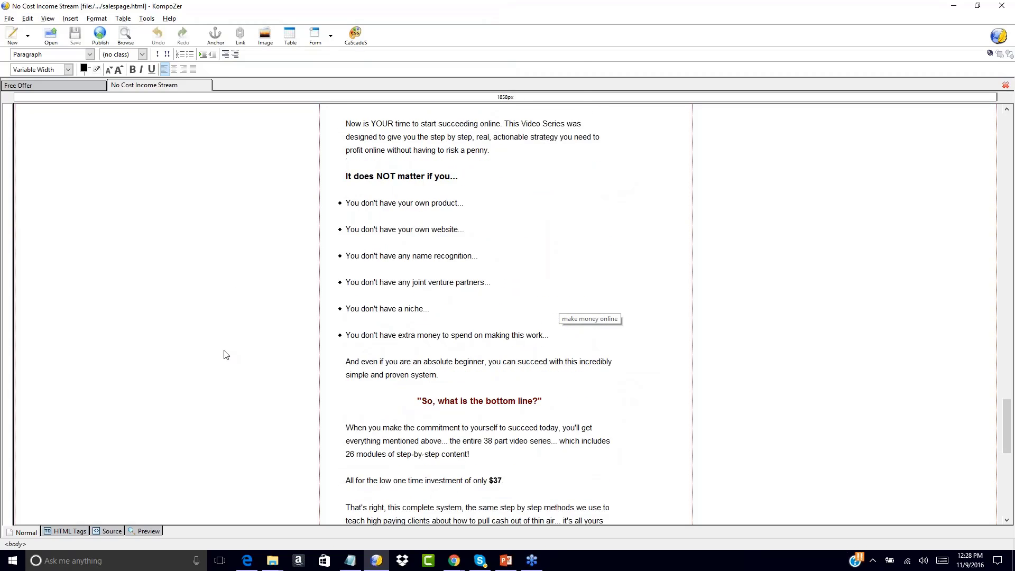
scroll(225, 355, "down", 10)
scroll(226, 354, "up", 20)
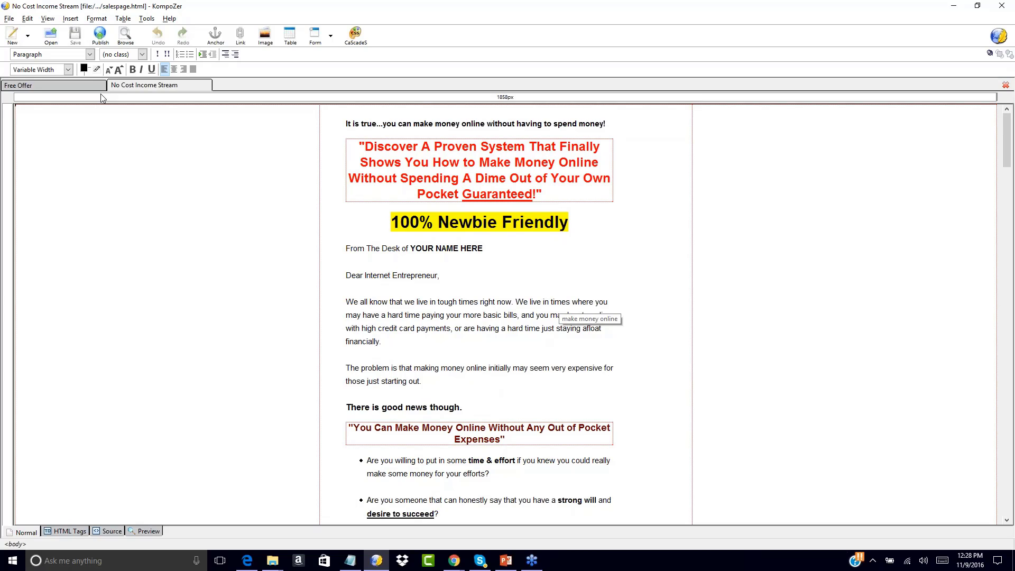
left_click(79, 87)
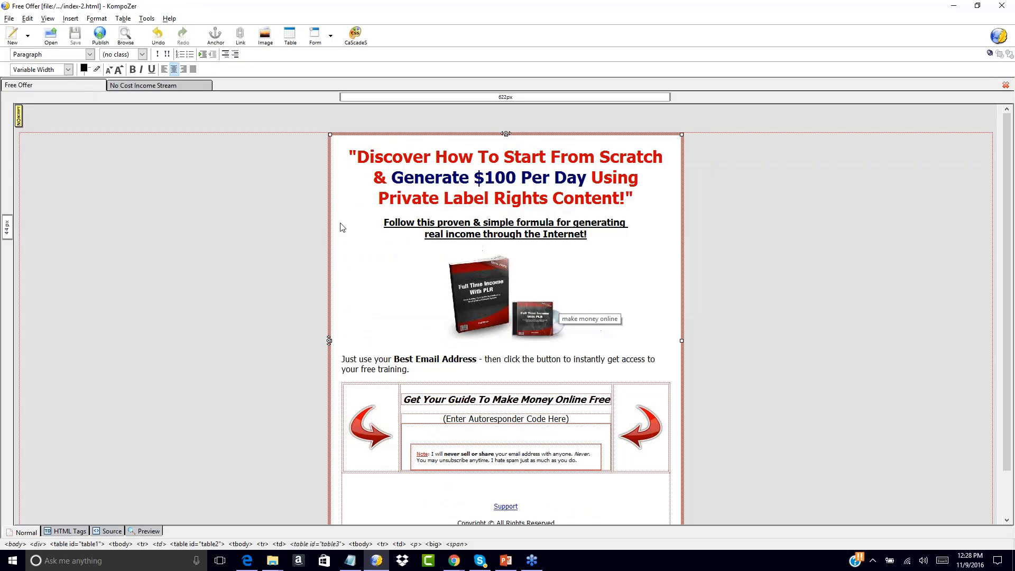
left_click(172, 87)
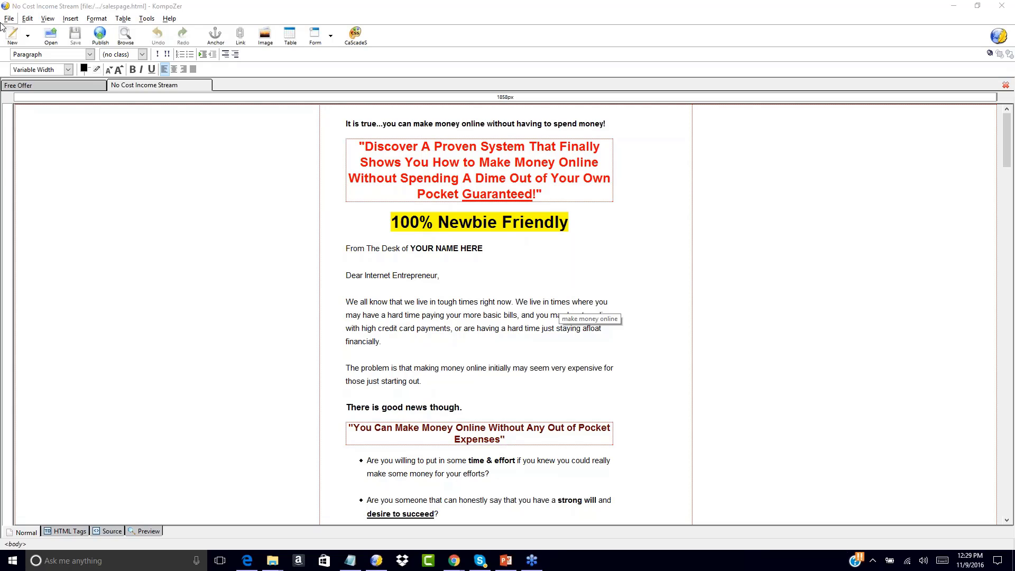
left_click(56, 86)
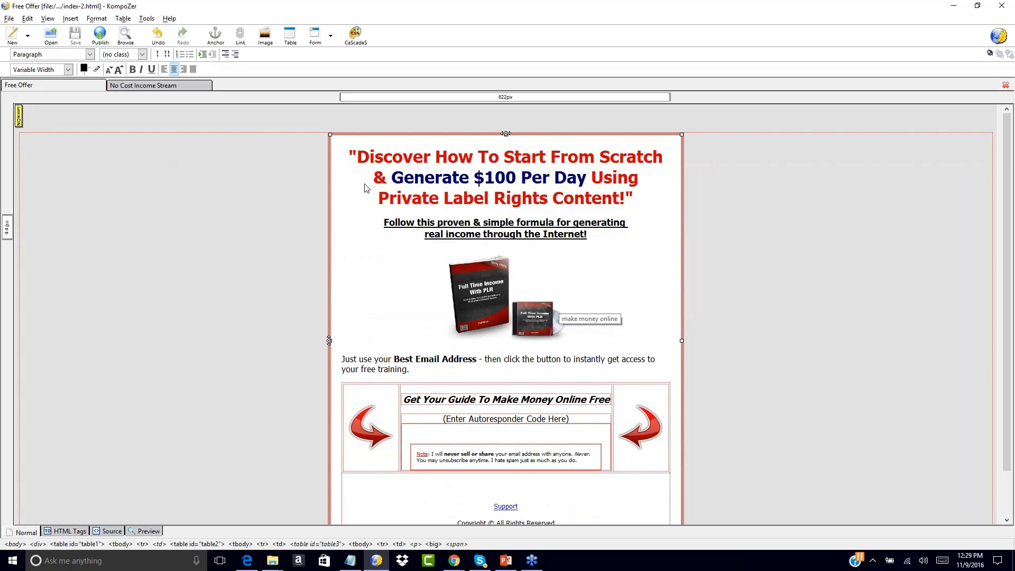
left_click(139, 86)
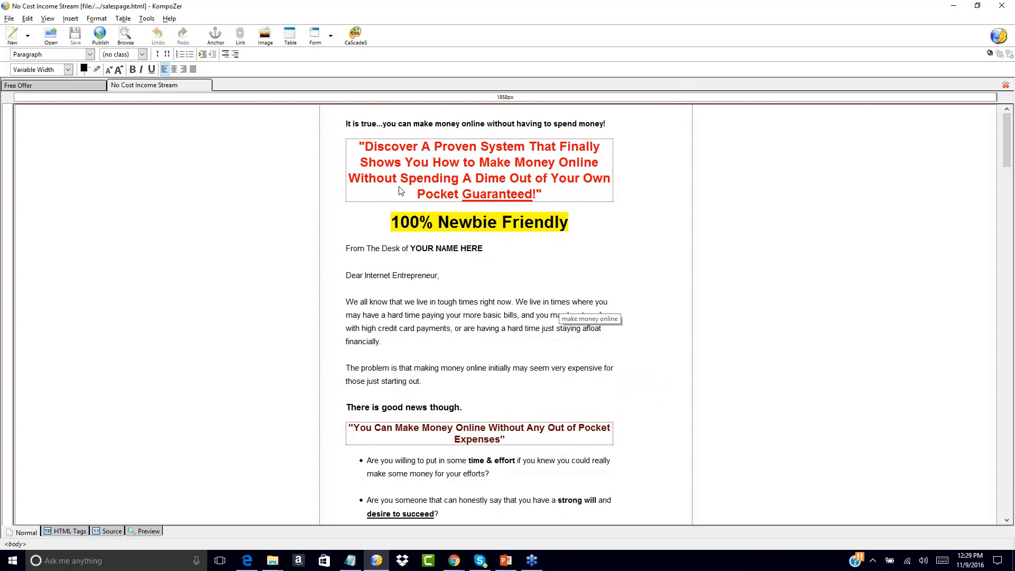
scroll(364, 142, "down", 6)
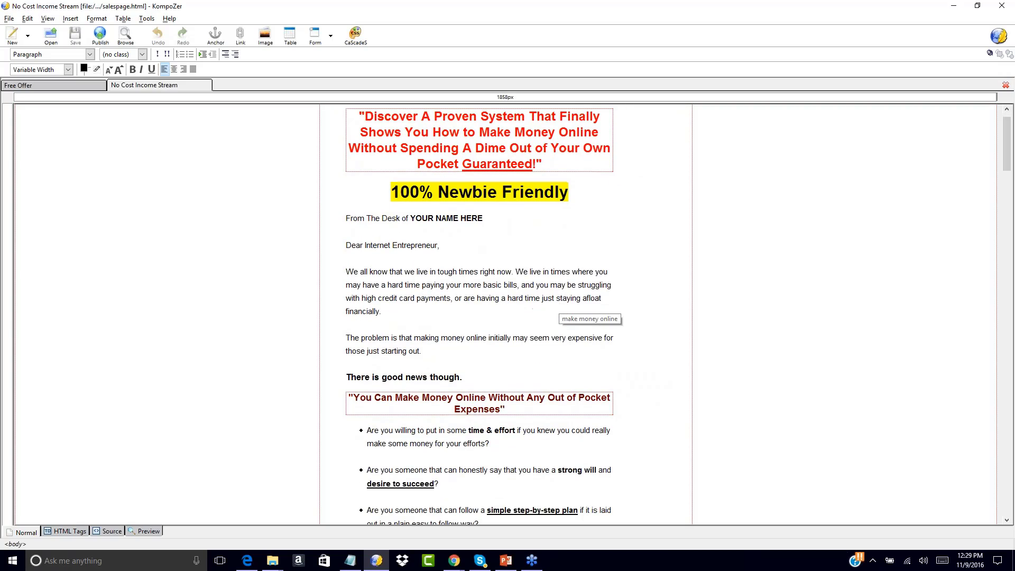
scroll(364, 143, "up", 6)
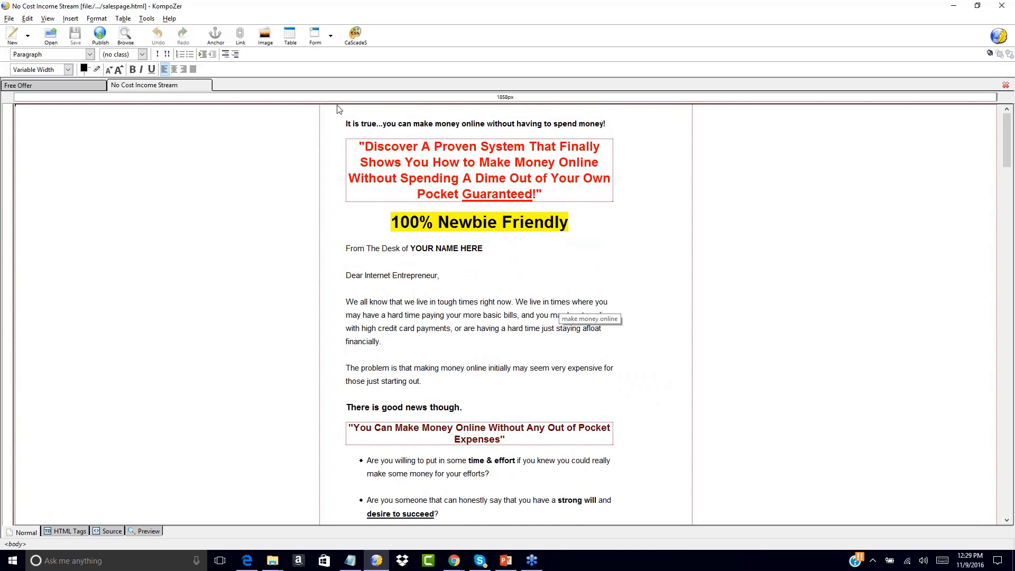
Add a centred line above the 'It is true' sentence and begin the headline 'Thank You For'
left_click(346, 124)
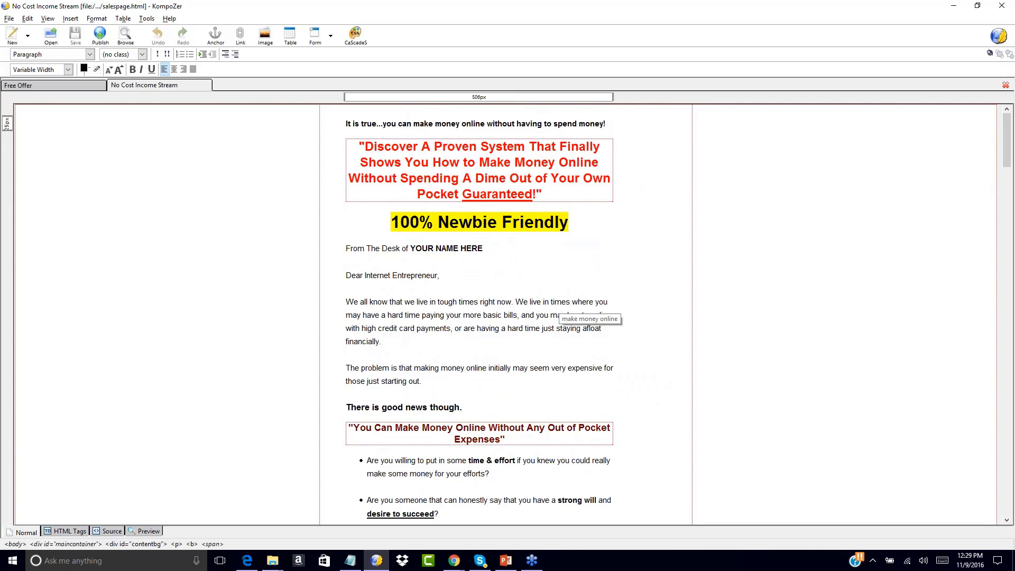
key("Return")
key("Return")
key("Up")
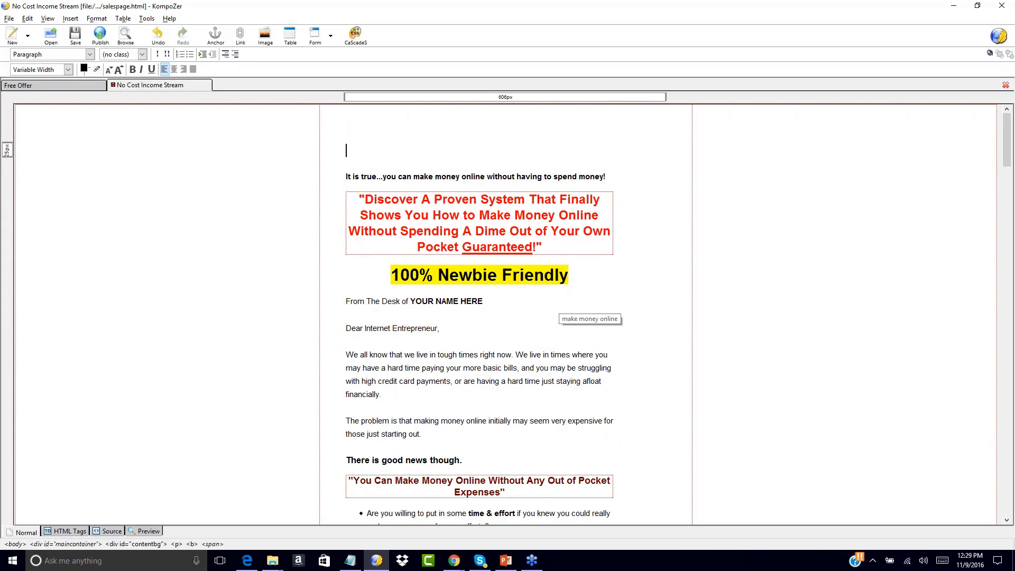
key("BackSpace")
left_click(175, 69)
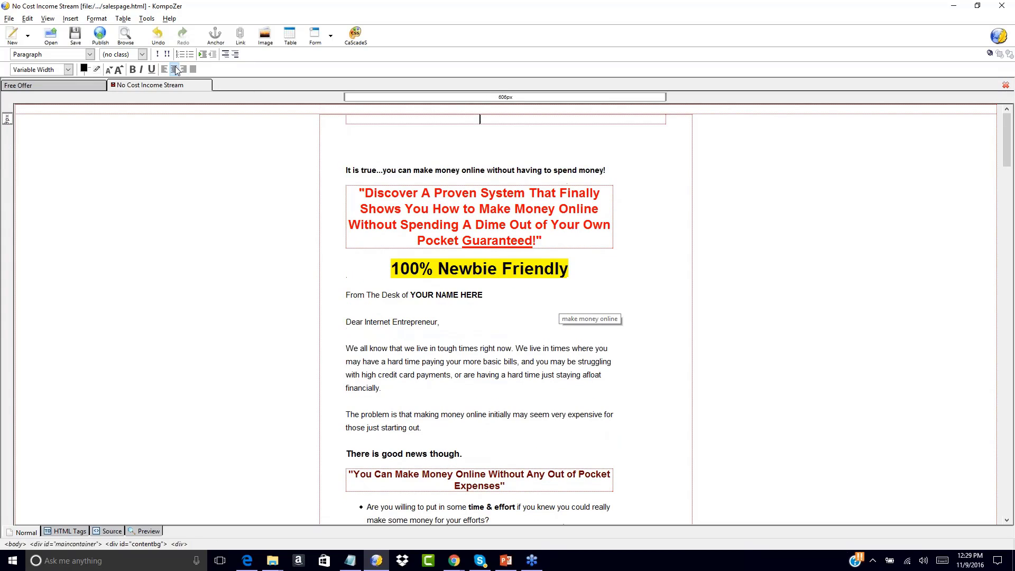
left_click(488, 146)
key("BackSpace")
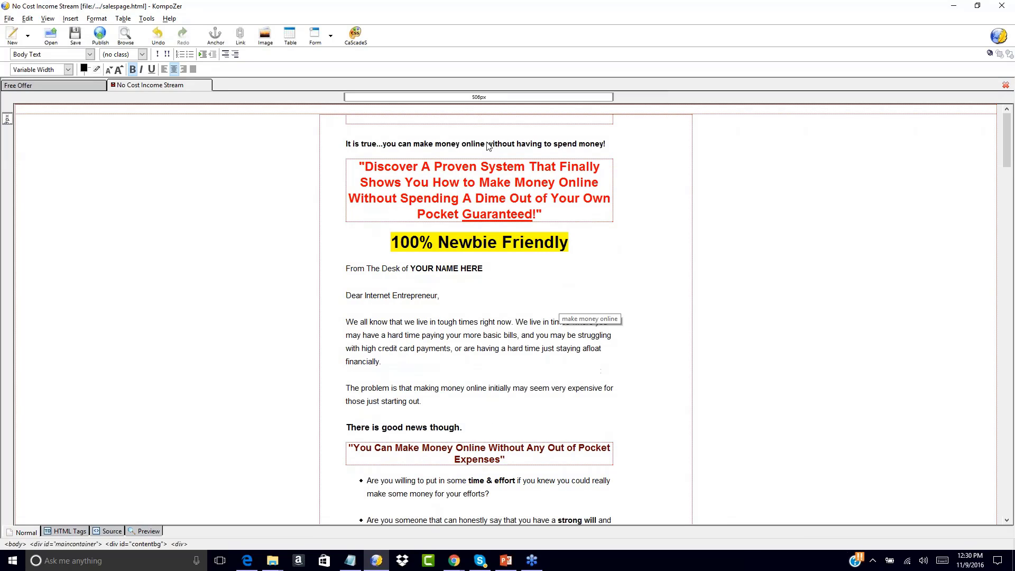
type("Thank You For")
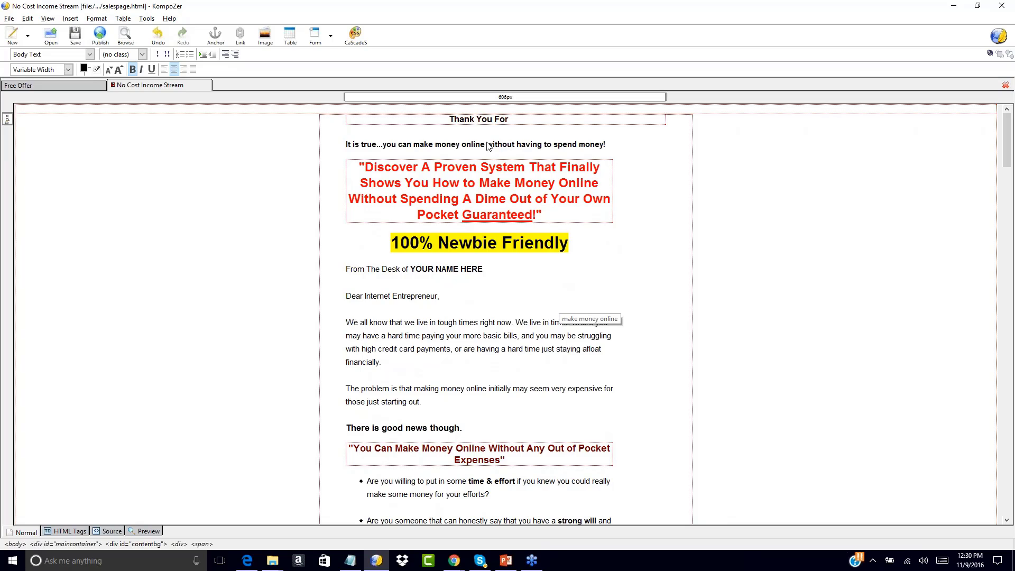
Continue the headline with 'Signing Up For The Free "Full Time Income with PLR" Training.'
left_click(68, 86)
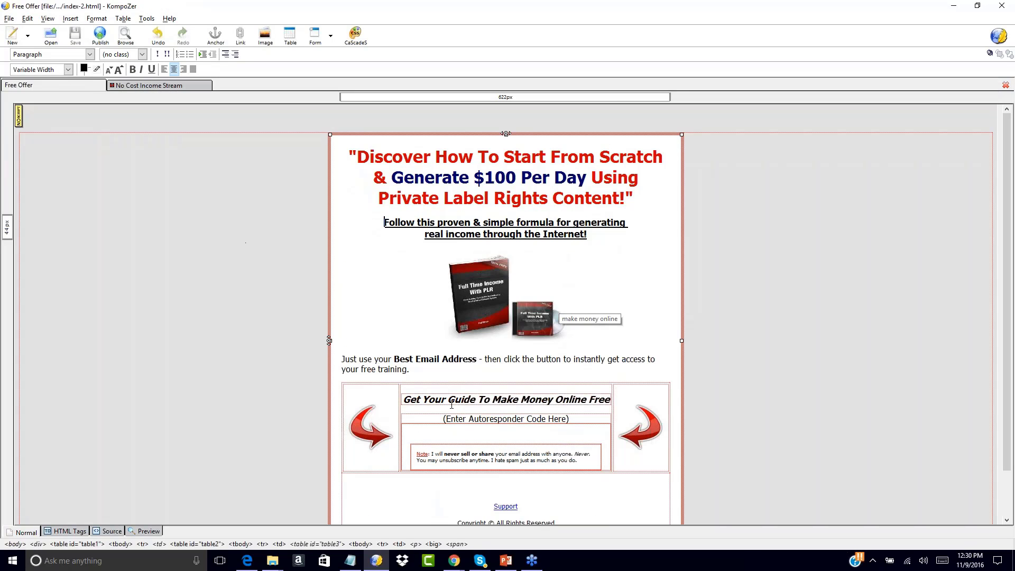
left_click(153, 88)
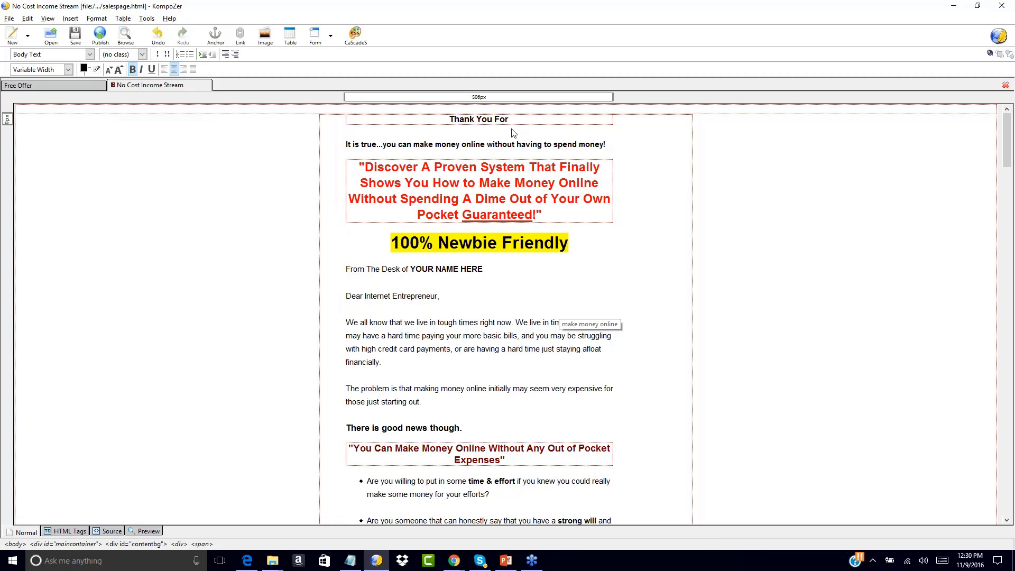
type("Signing U")
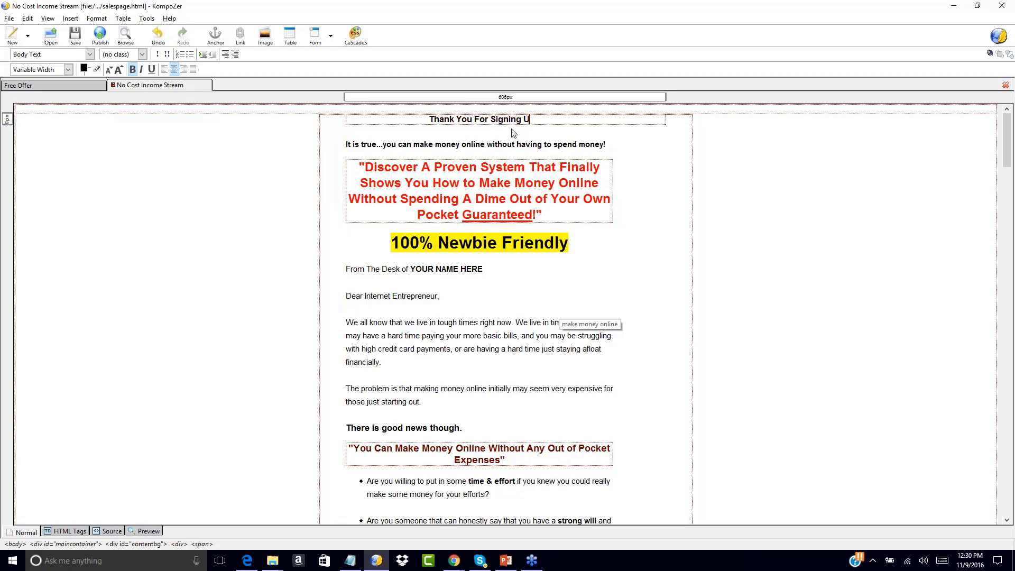
type("p For The Free")
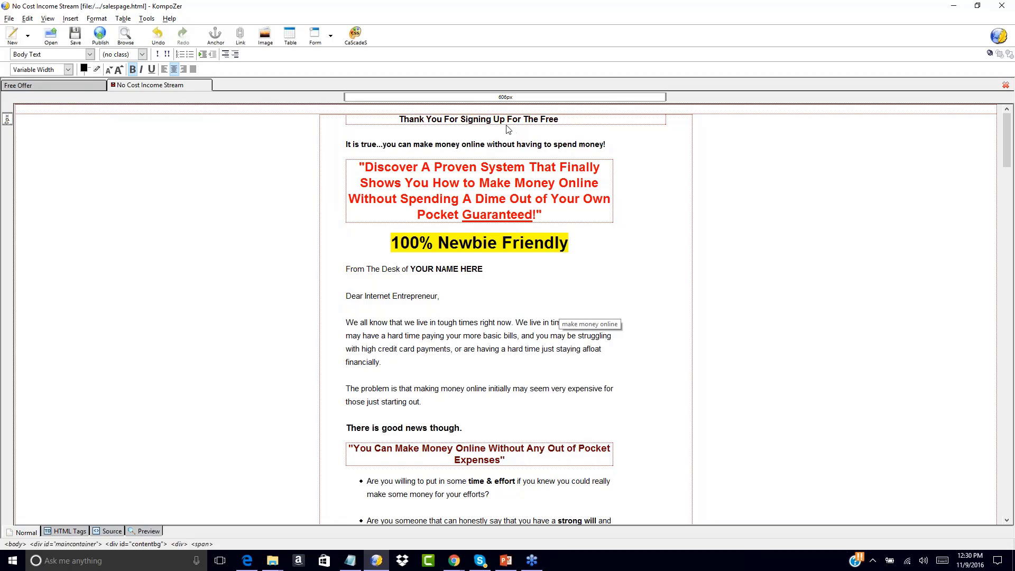
left_click(47, 86)
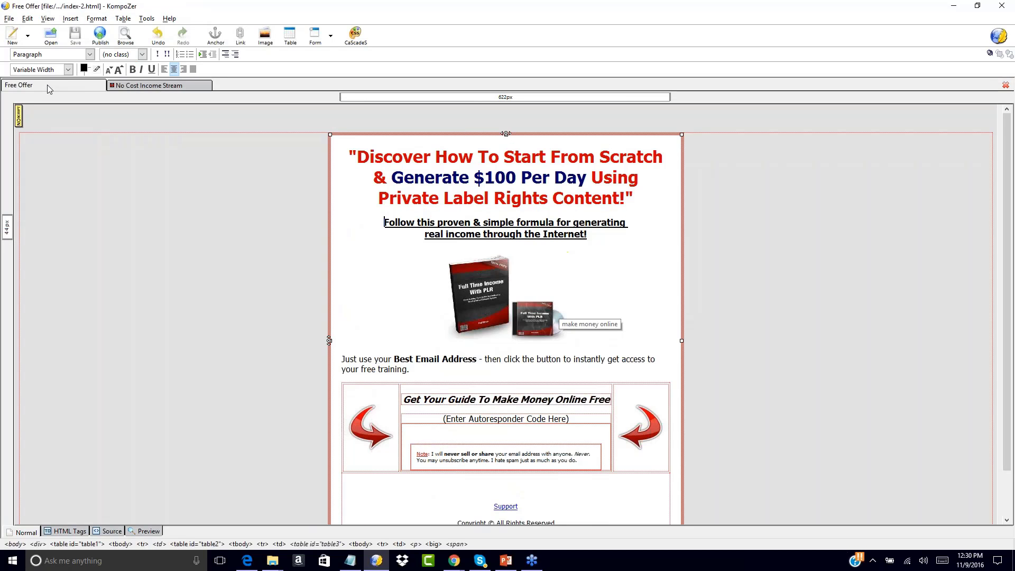
left_click(150, 87)
type("\"")
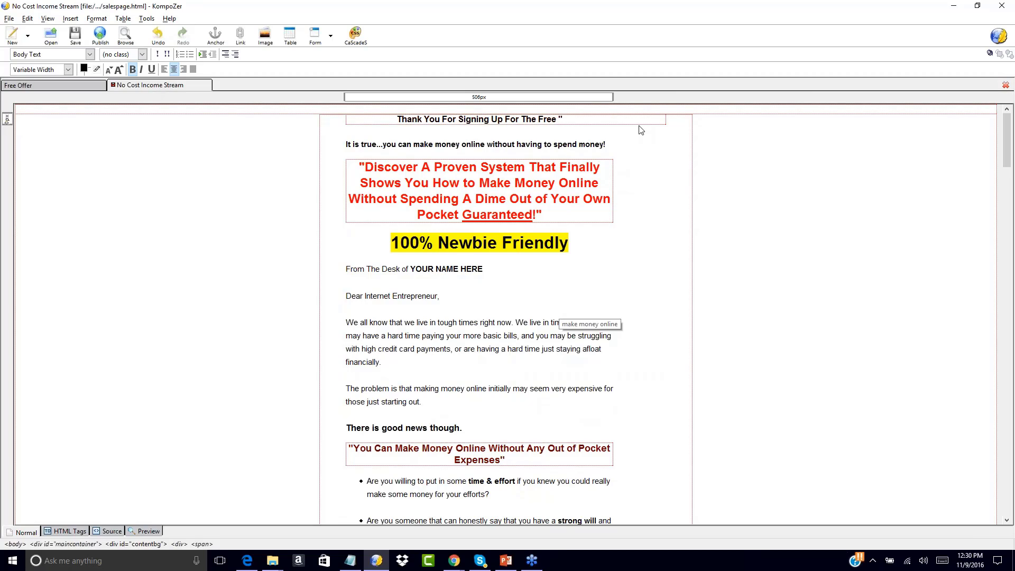
type("Full Time ")
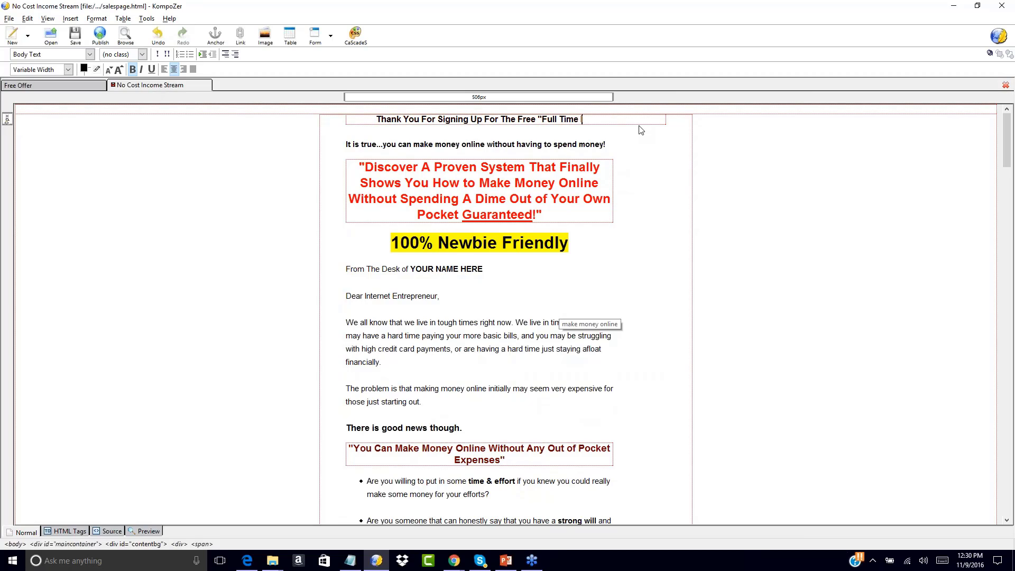
type("Income with PLR")
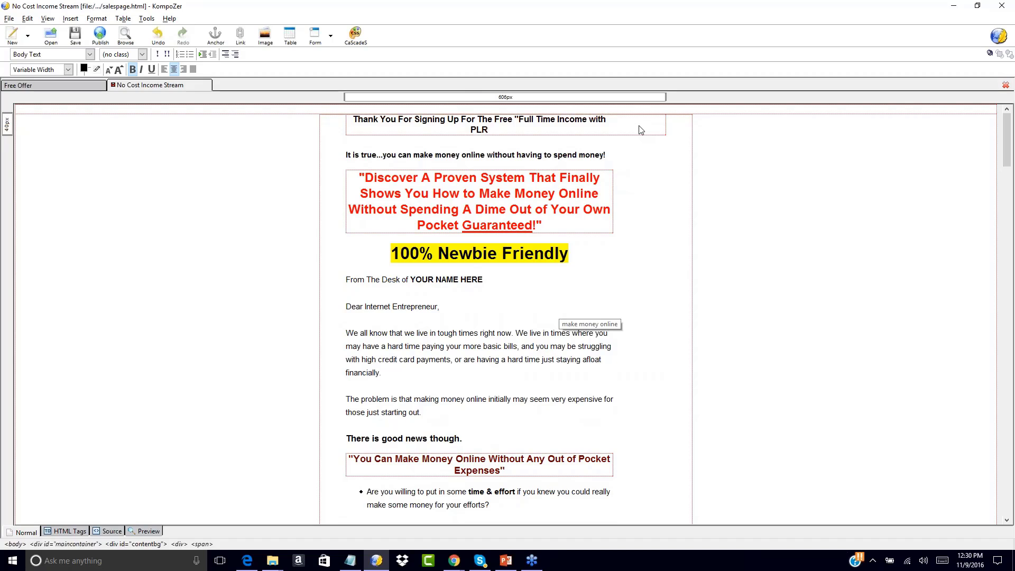
type("\" Training.")
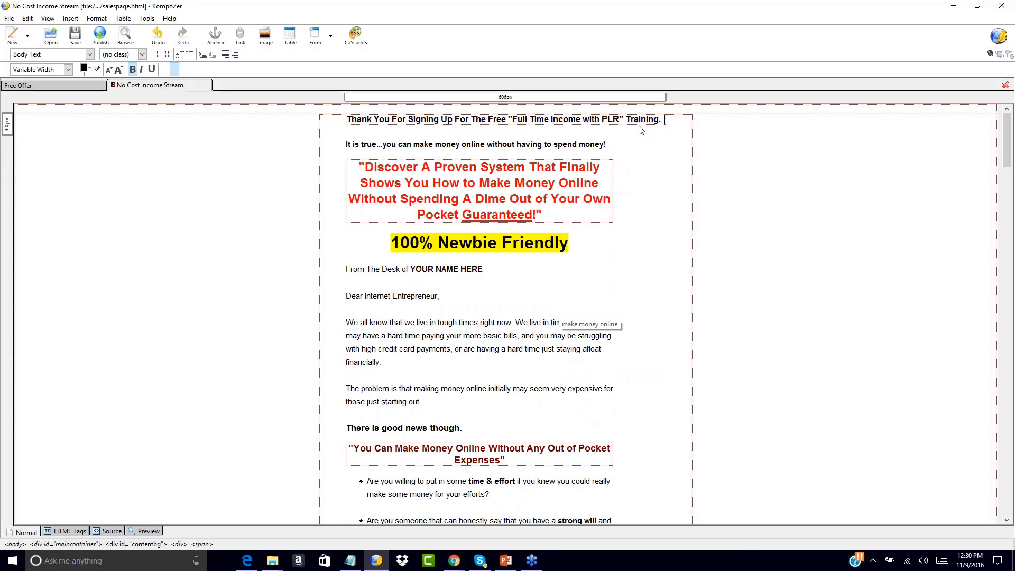
Add 'Your Download Link Has Been Emailed To You. Please Check Your Inbox After You Review…' to the headline
key("BackSpace")
type("Ple")
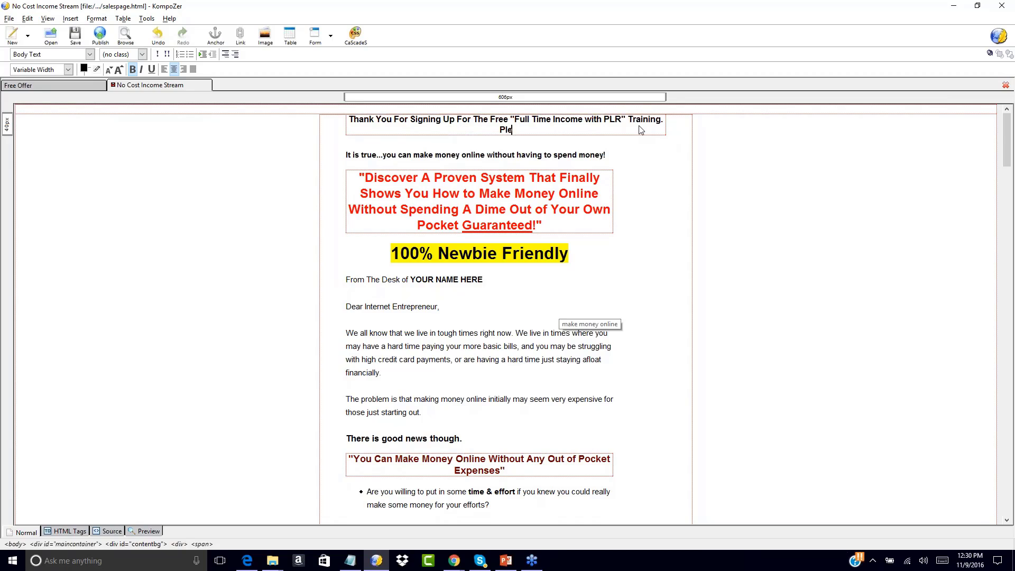
type("ase Check You")
key("BackSpace")
key("BackSpace")
key("BackSpace")
key("BackSpace")
key("BackSpace")
key("BackSpace")
type("Your Download Link Has Been Em")
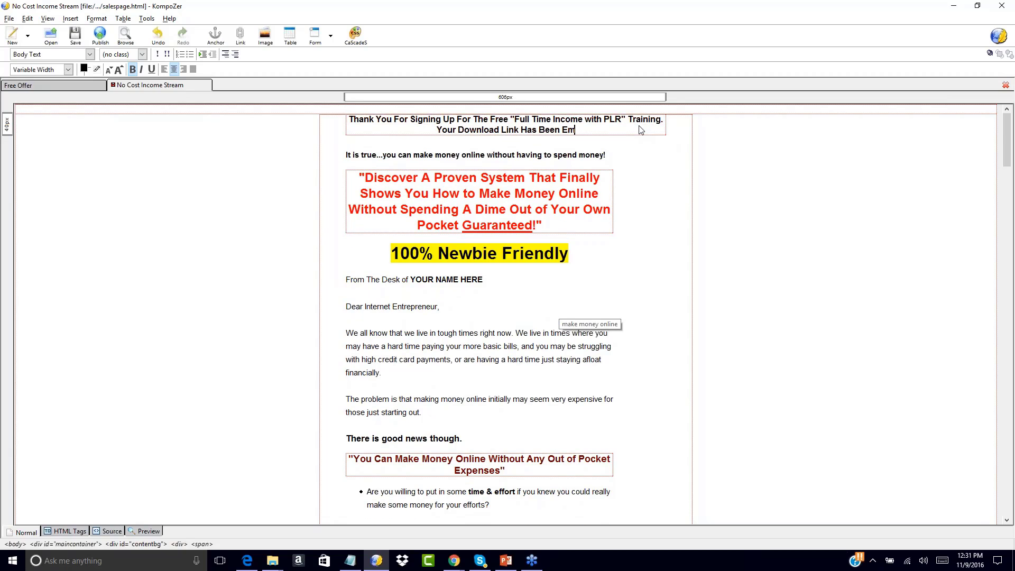
type("ailed To You. Please")
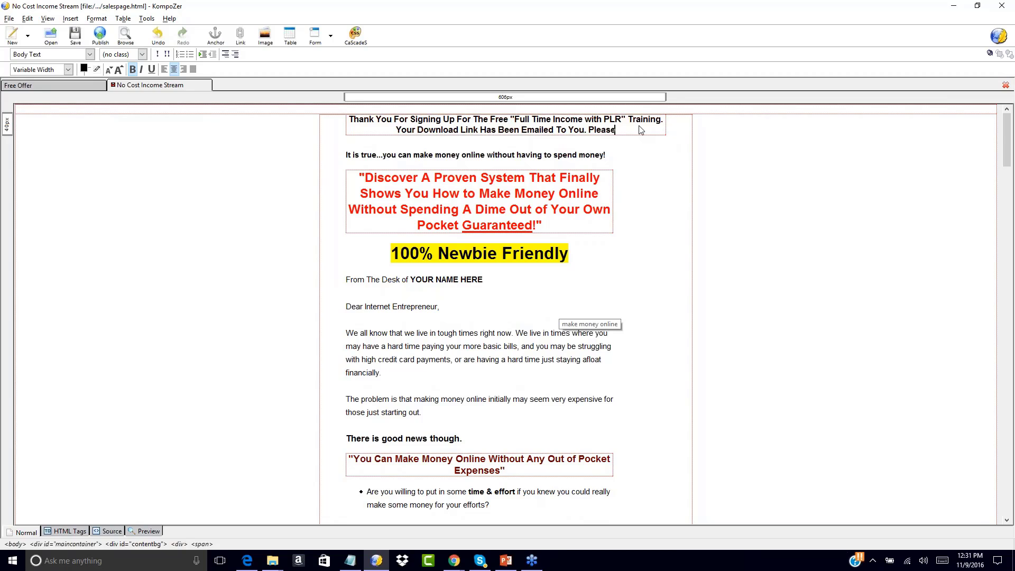
type(" Check Your Inbo")
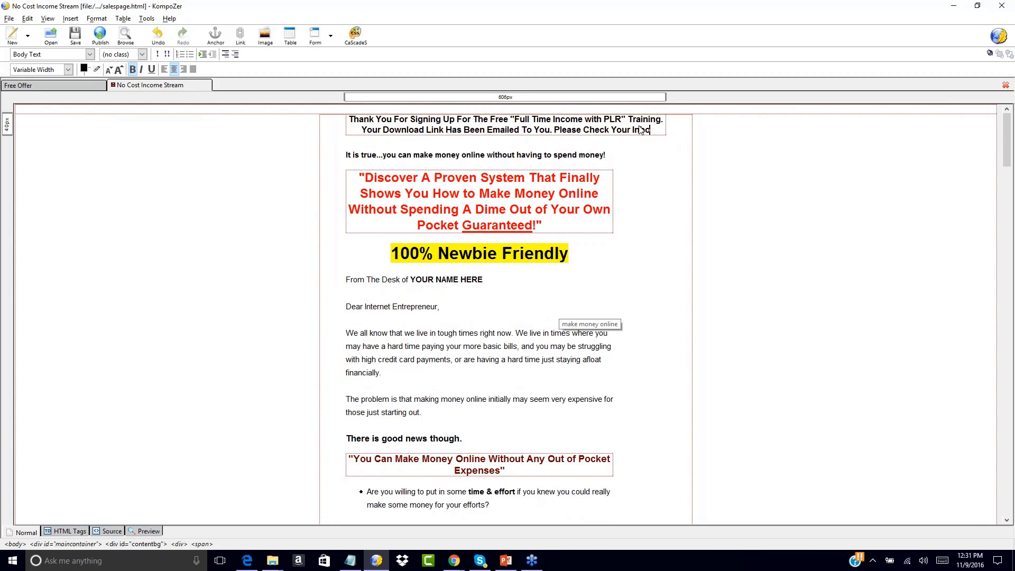
type("x")
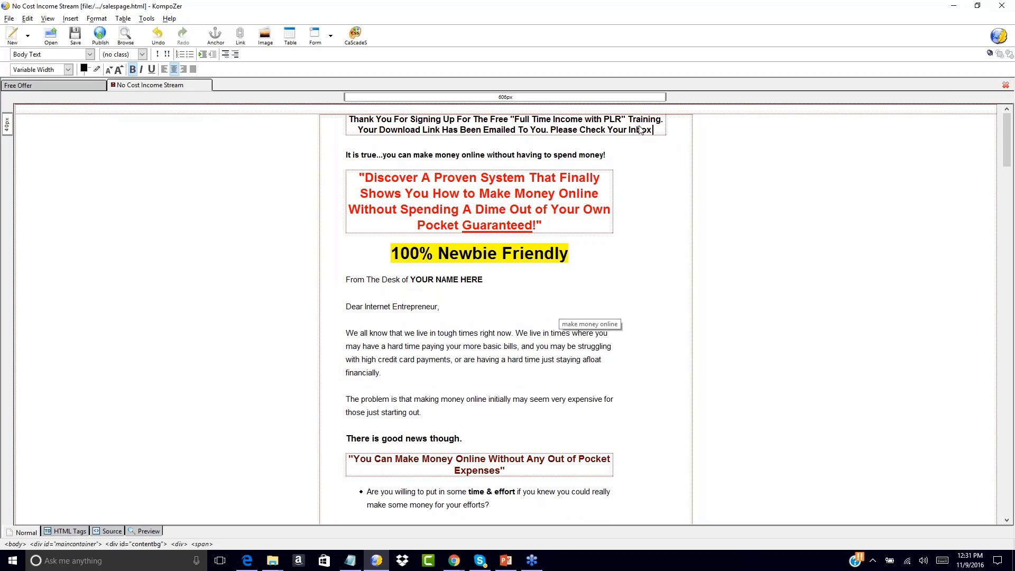
type(" After You Re")
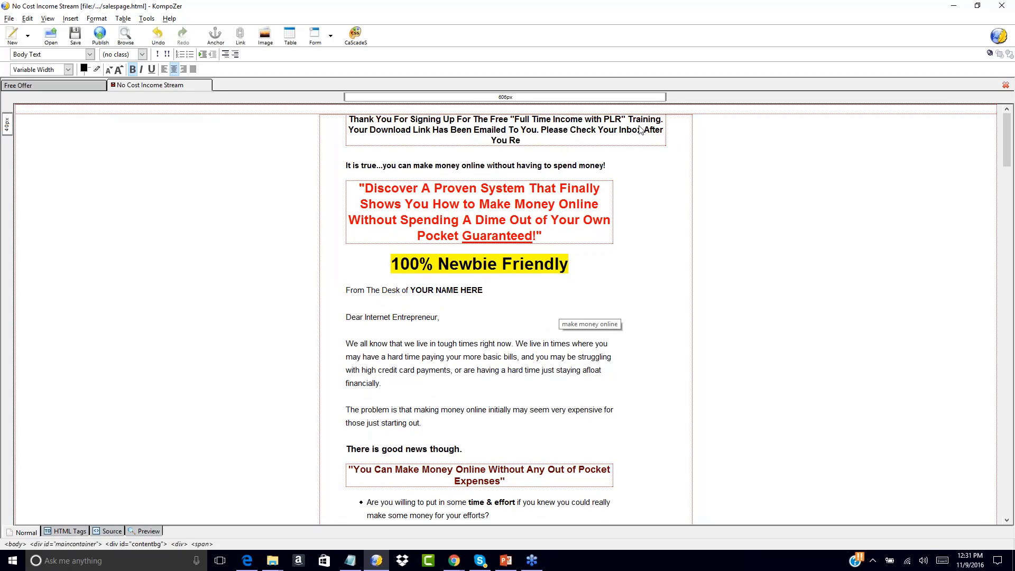
type("view This Very Special Opportunity")
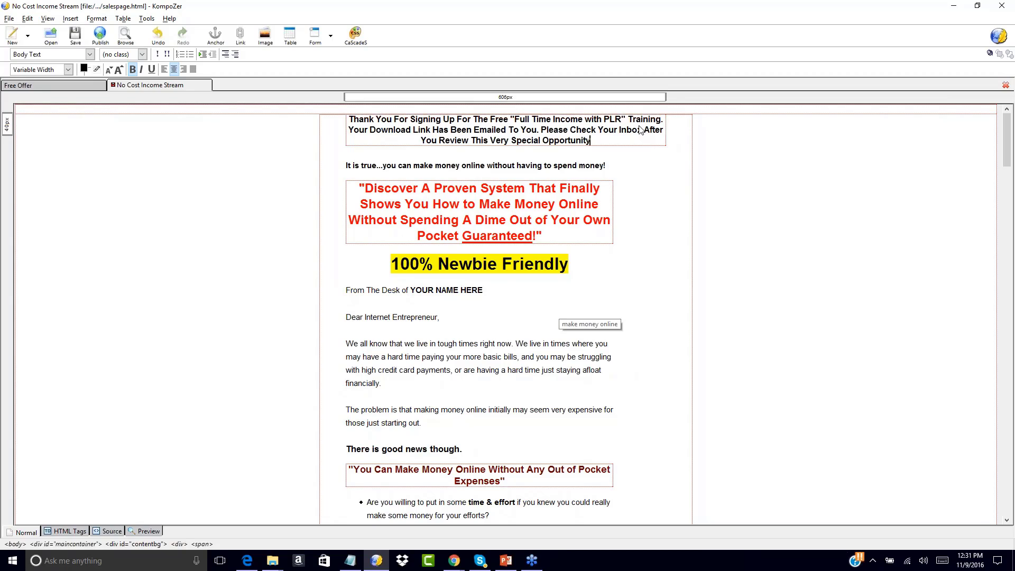
type("!")
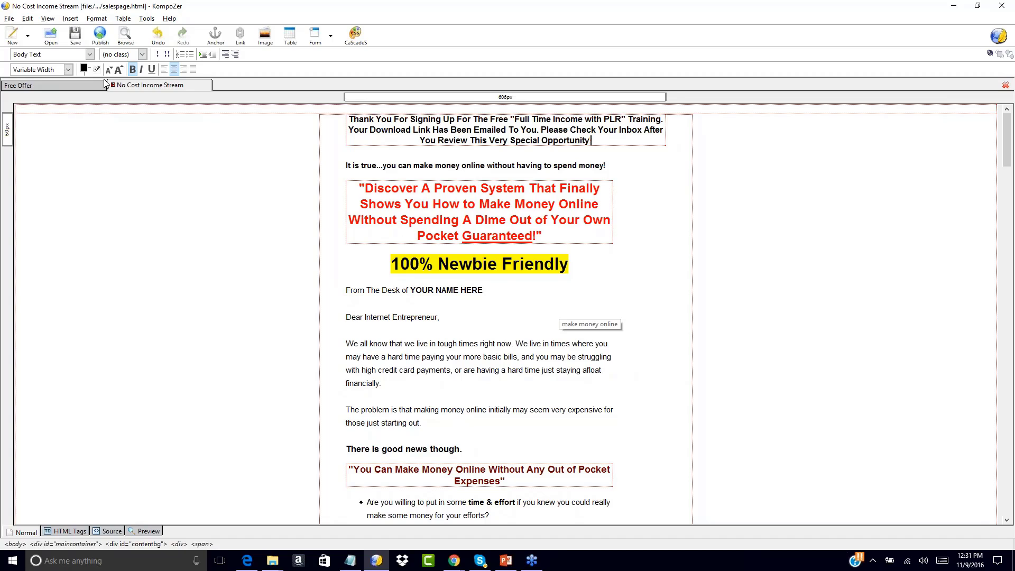
Glance at the Free Offer page, then return to the No Cost Income Stream sales page
left_click(39, 86)
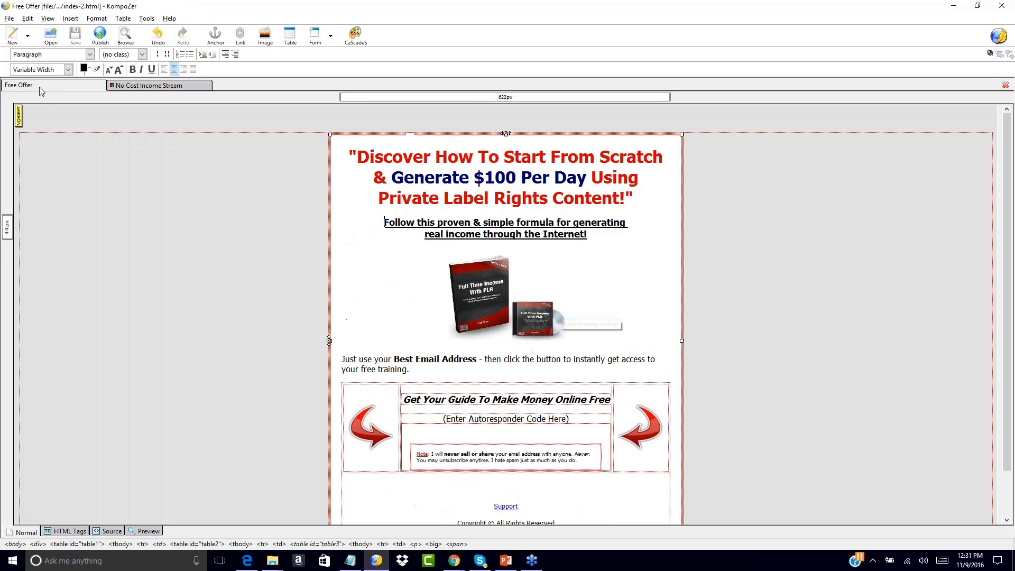
left_click(167, 86)
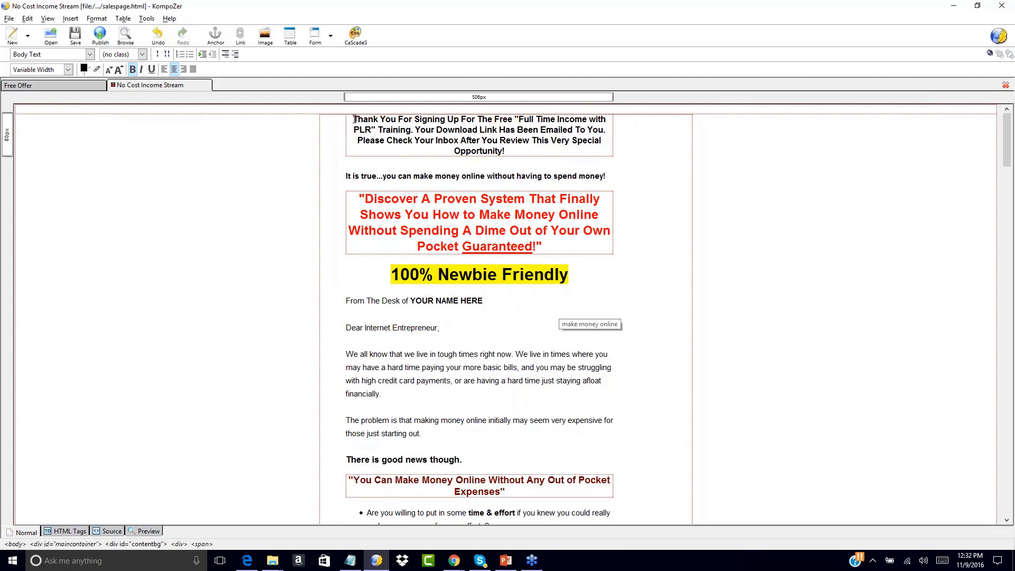
Select all four headline lines, from 'Thank You' through 'Opportunity!'
left_click_drag(353, 118, 516, 156)
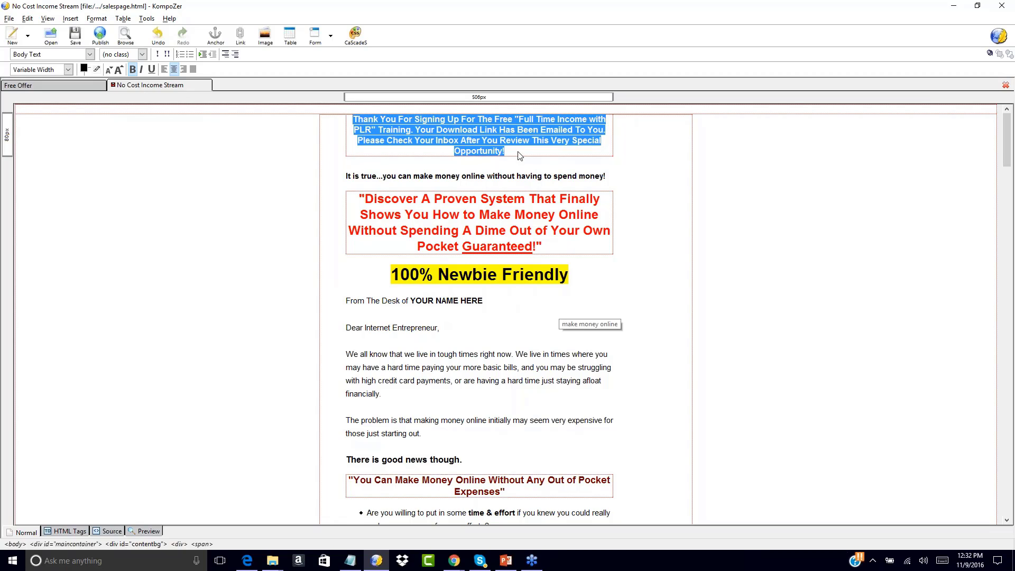
left_click(508, 155)
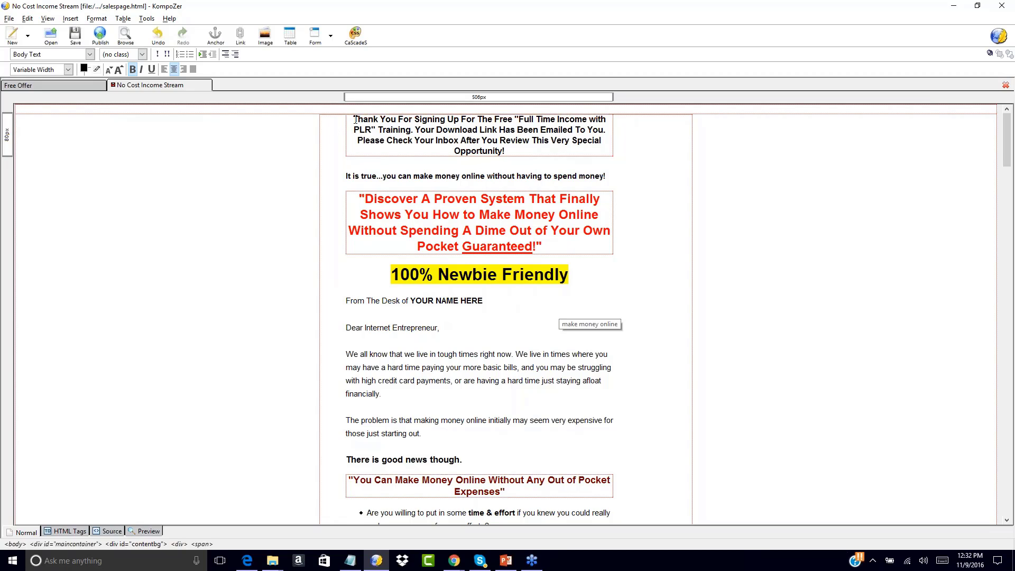
left_click_drag(354, 119, 529, 154)
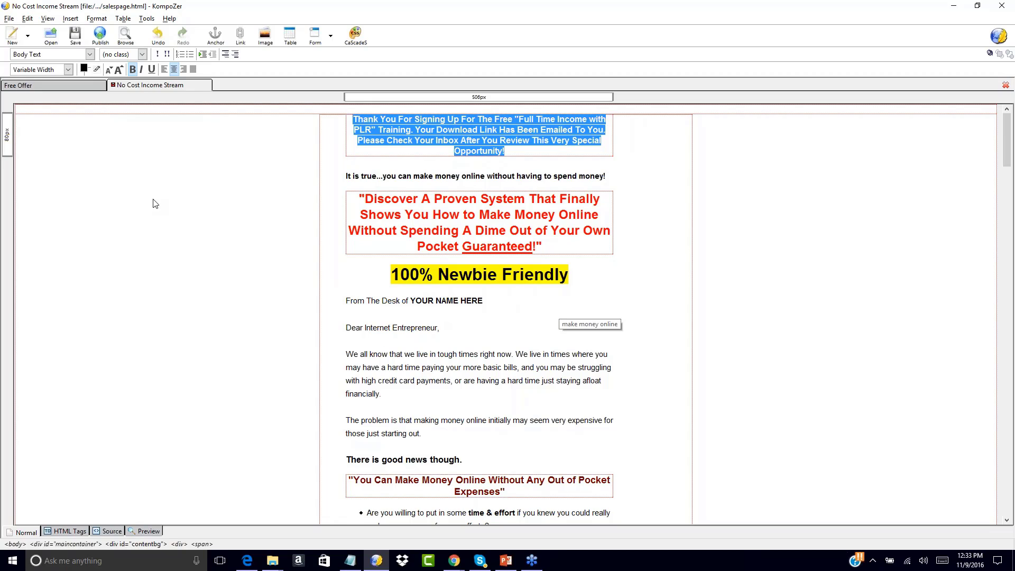
Enlarge the headline by three font sizes, then reduce it by one
left_click(119, 69)
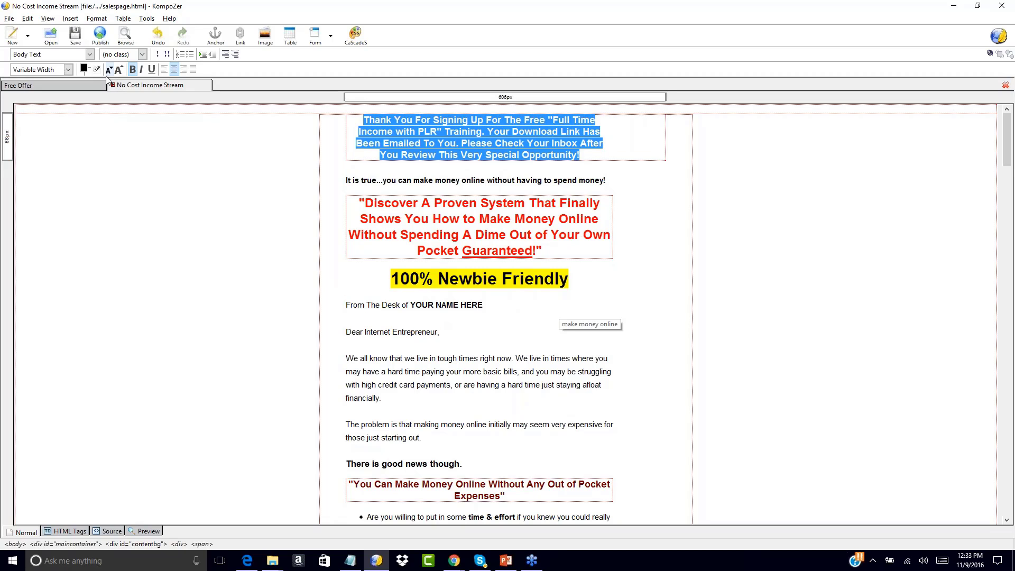
left_click(119, 70)
left_click(119, 73)
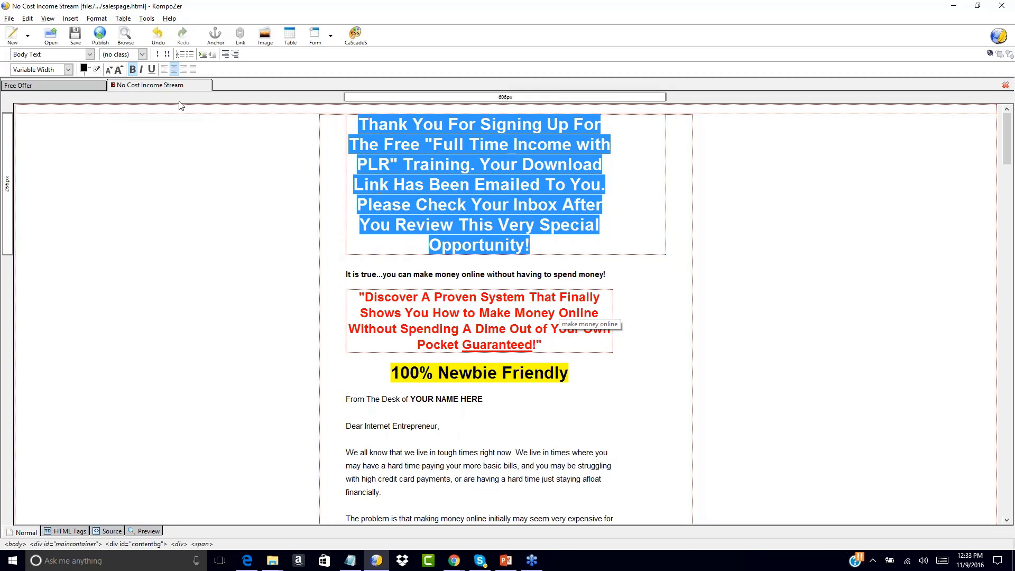
left_click(110, 70)
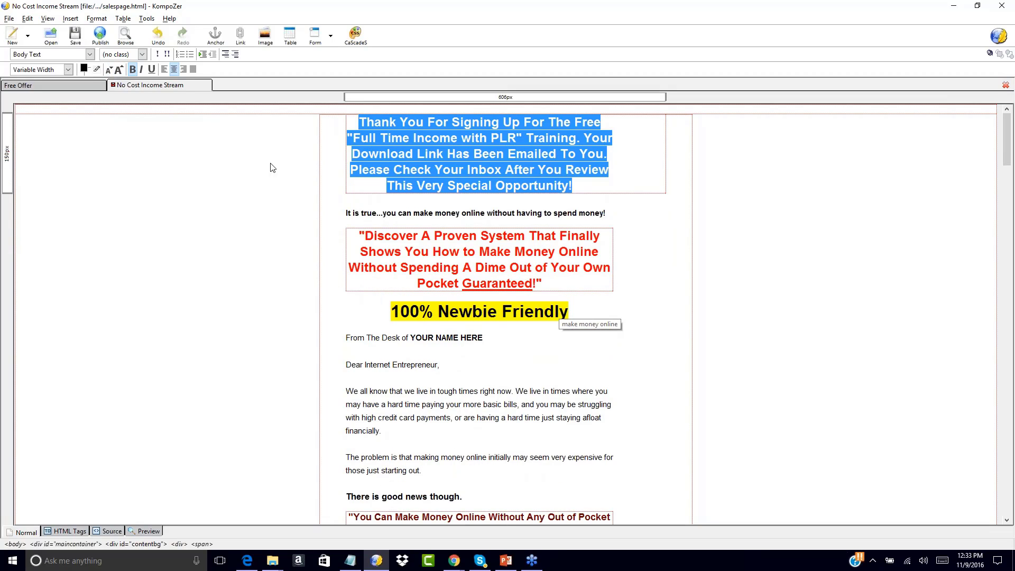
Highlight the headline text in light yellow #FFFF66
left_click(97, 69)
left_click(179, 66)
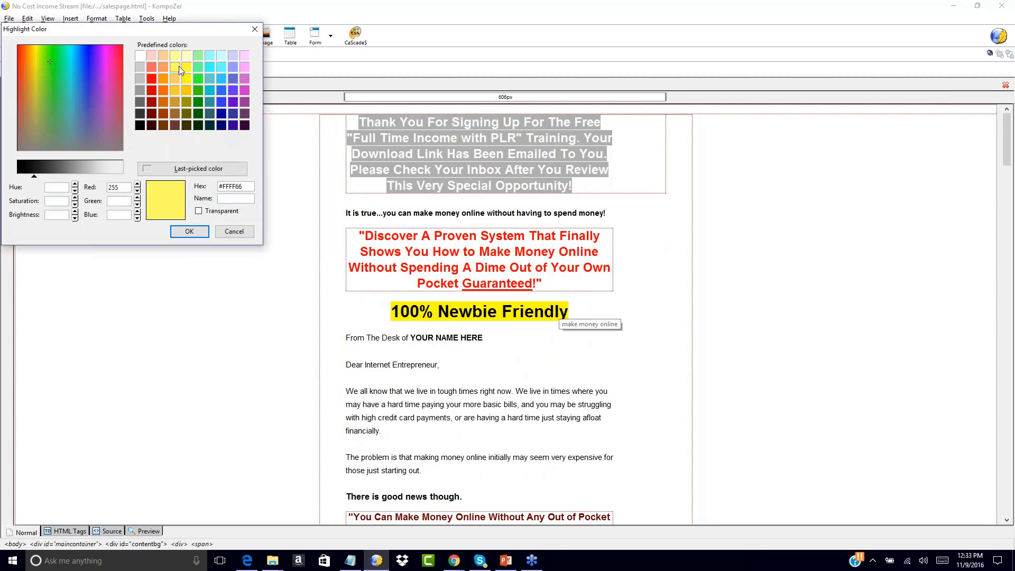
left_click(189, 231)
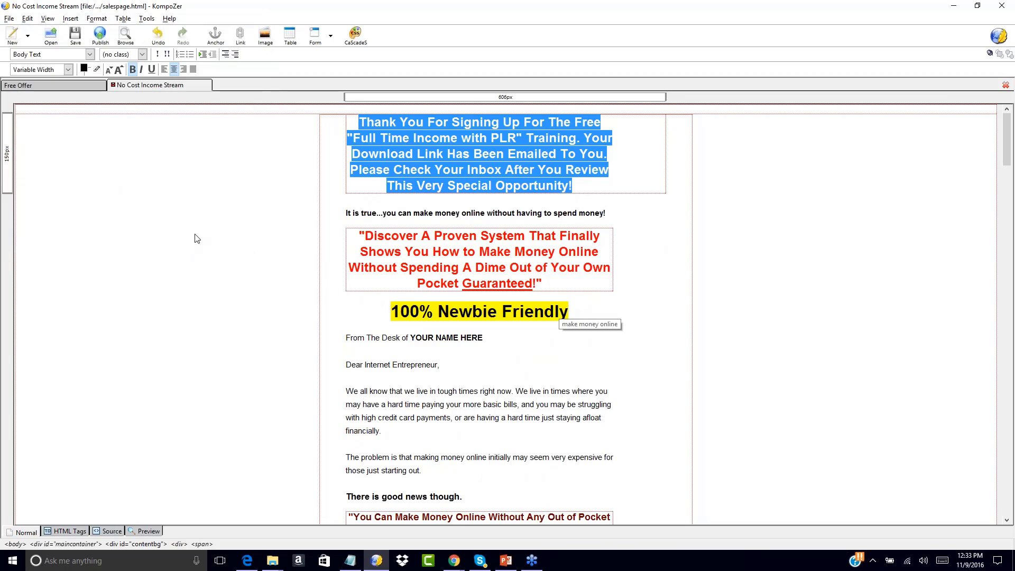
left_click(201, 235)
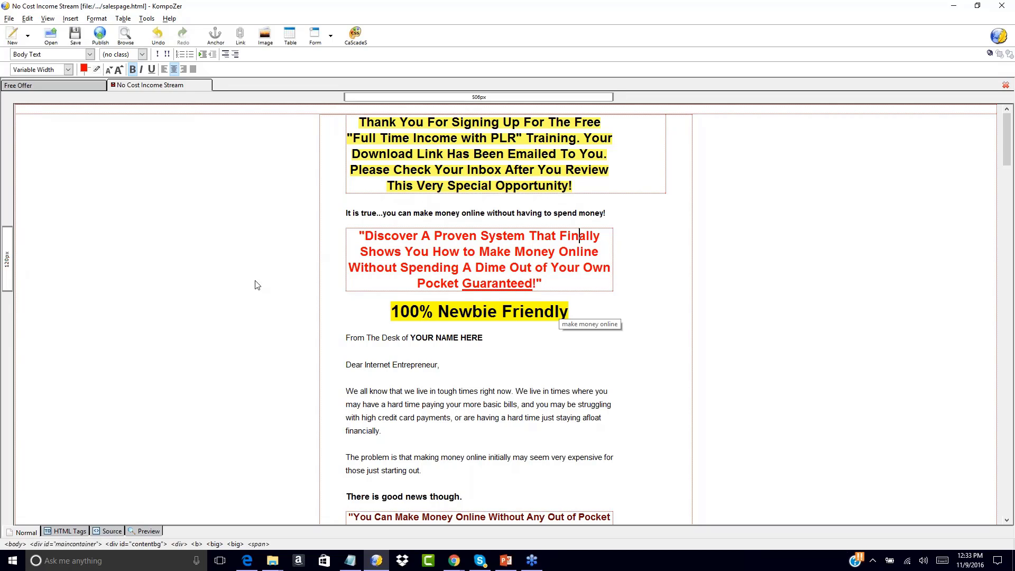
scroll(255, 285, "down", 10)
scroll(255, 284, "up", 10)
Replace the first YOUR NAME HERE placeholder with the author's name
left_click_drag(412, 337, 483, 338)
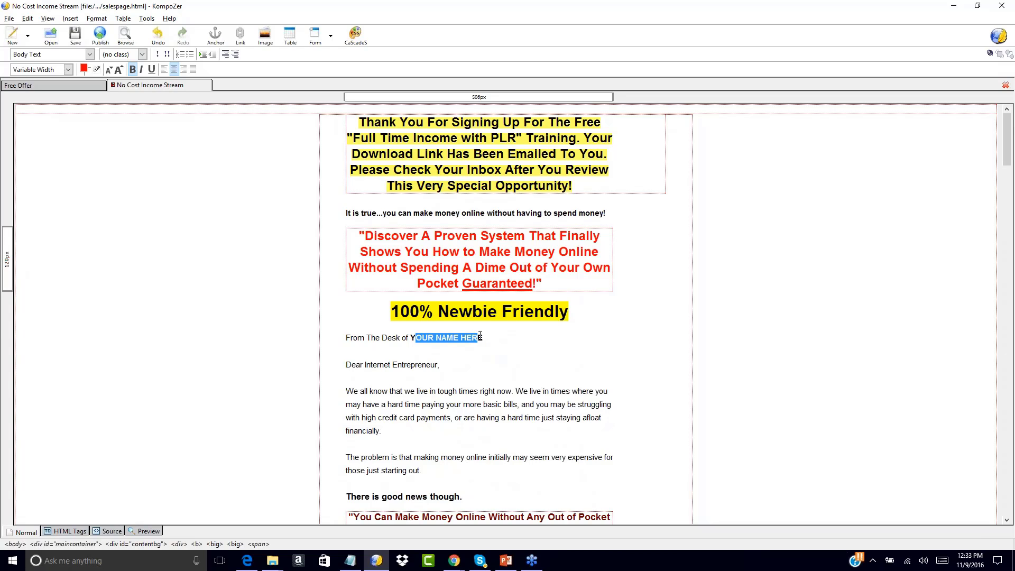
type("Y")
key("BackSpace")
type("Paul Counts")
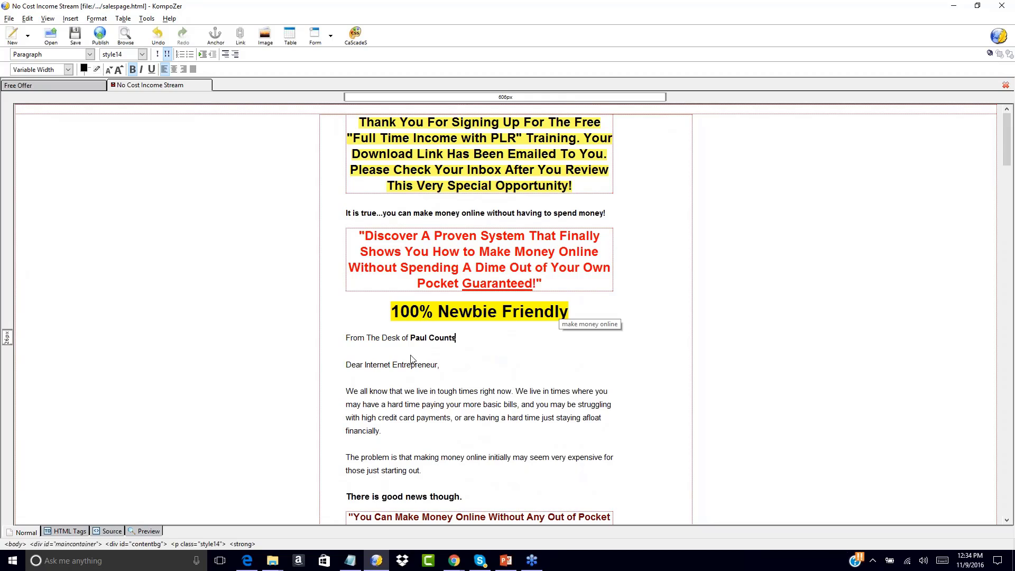
left_click_drag(413, 339, 468, 337)
type("John SMith")
key("BackSpace")
key("BackSpace")
key("BackSpace")
key("BackSpace")
type("mith")
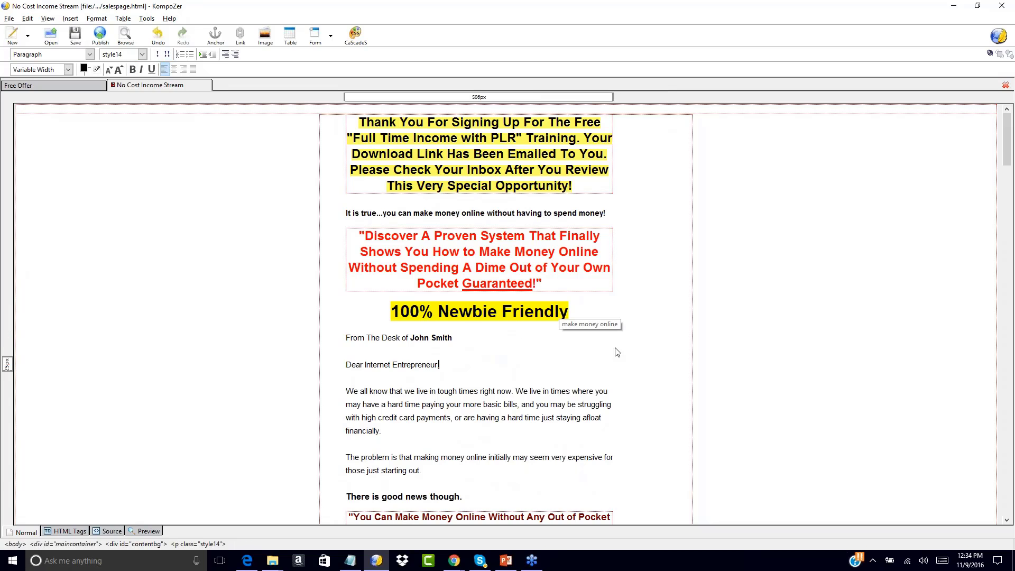
Replace the YOUR NAME signature placeholder lower on the page with the author's name
scroll(618, 353, "down", 8)
scroll(618, 353, "down", 20)
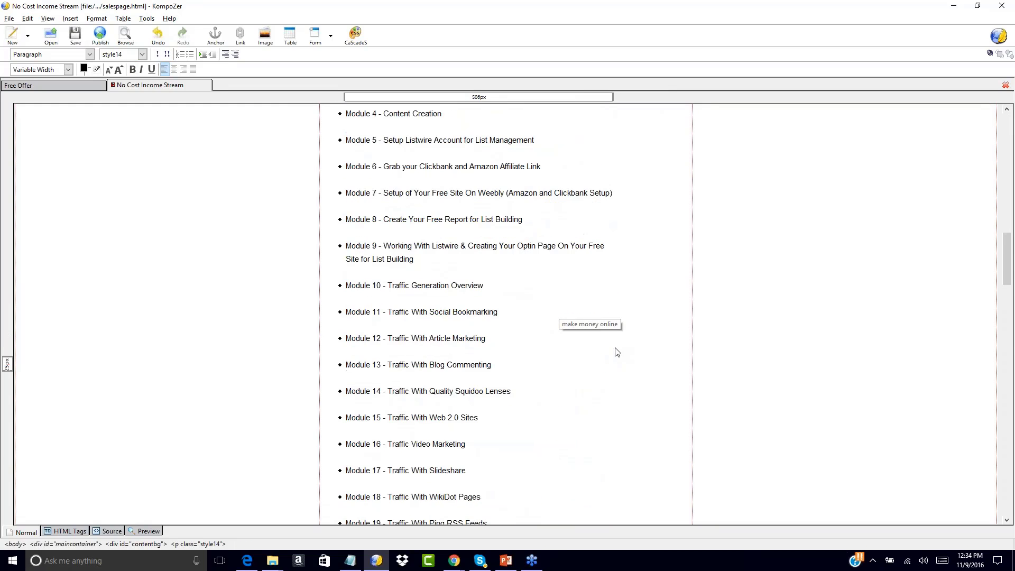
scroll(616, 351, "down", 20)
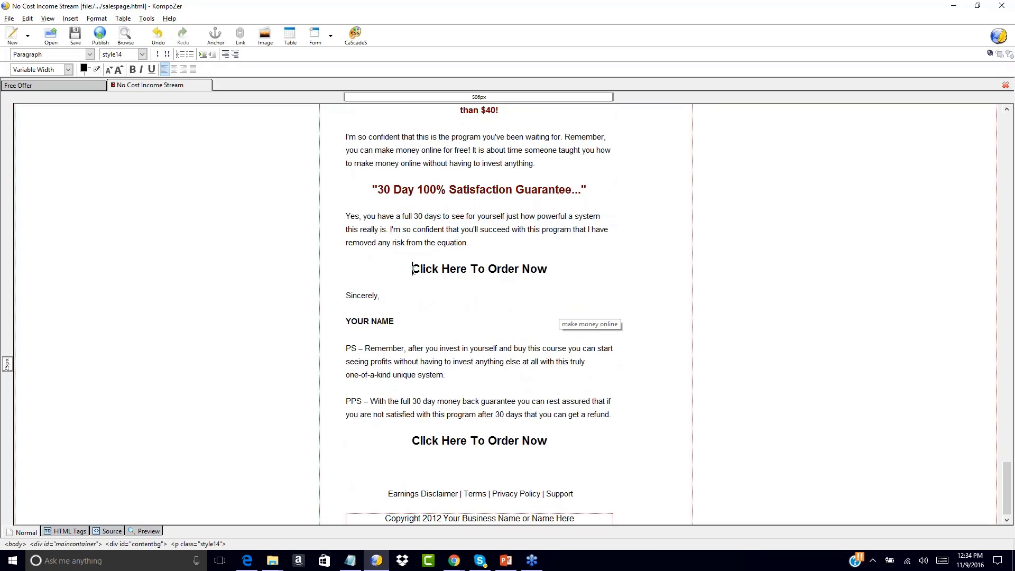
left_click_drag(412, 269, 547, 269)
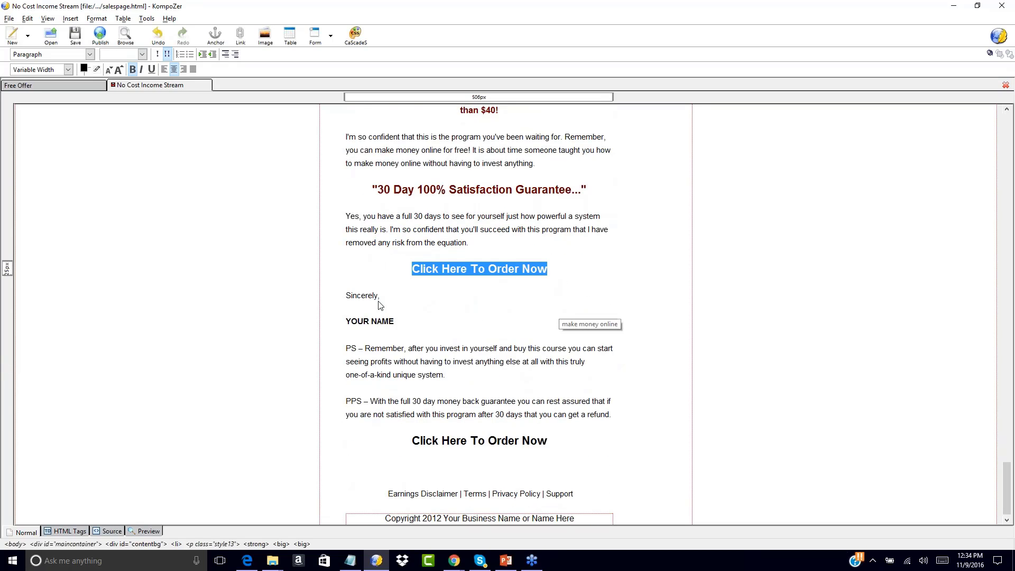
left_click(347, 319)
left_click_drag(347, 319, 413, 321)
type("J")
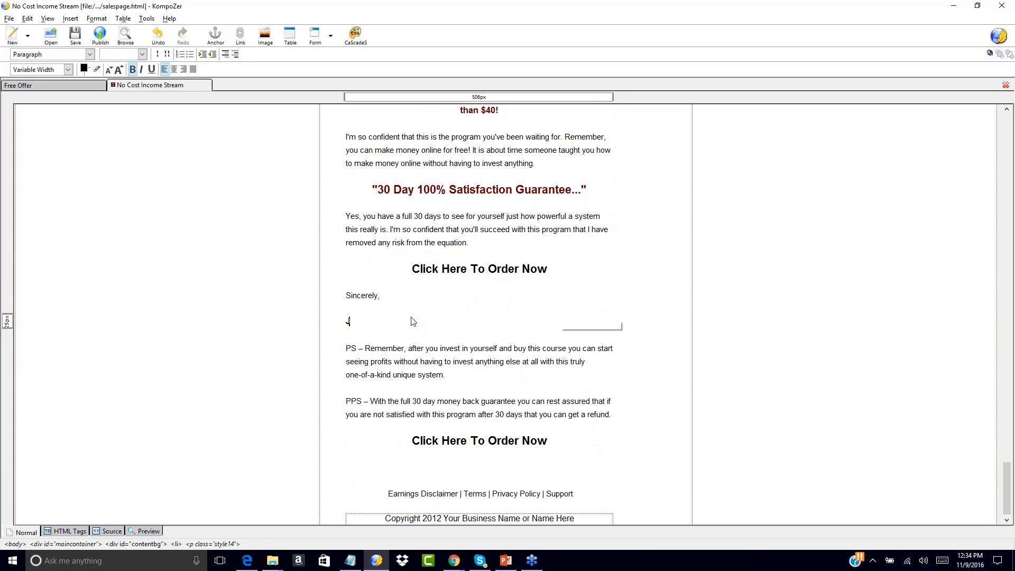
type("ohn Smith")
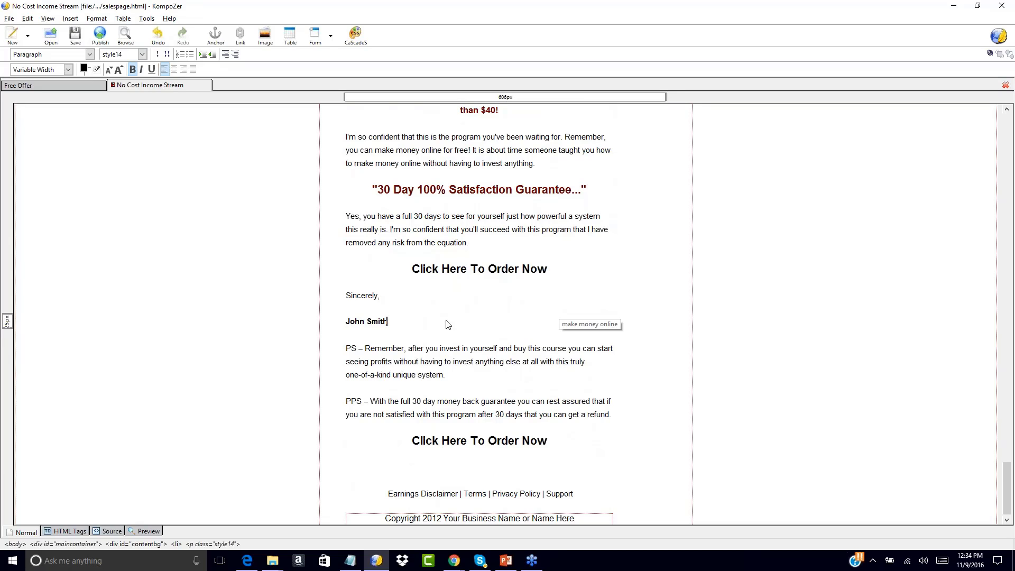
Change the footer copyright year from 2012 to 2016
left_click(442, 519)
key("BackSpace")
type("6")
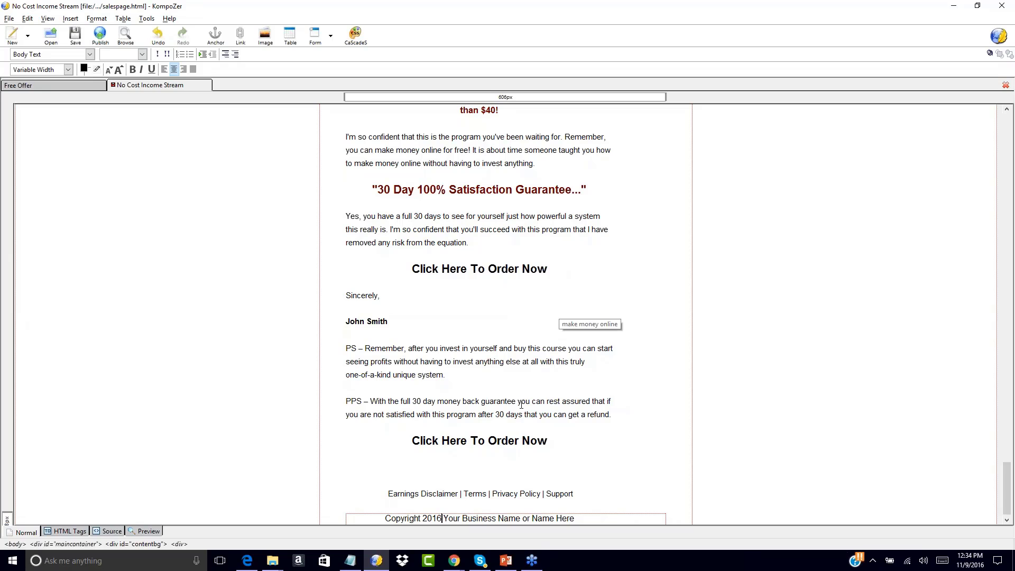
Add an empty centred line below the first 'Click Here To Order Now' heading
scroll(612, 232, "up", 20)
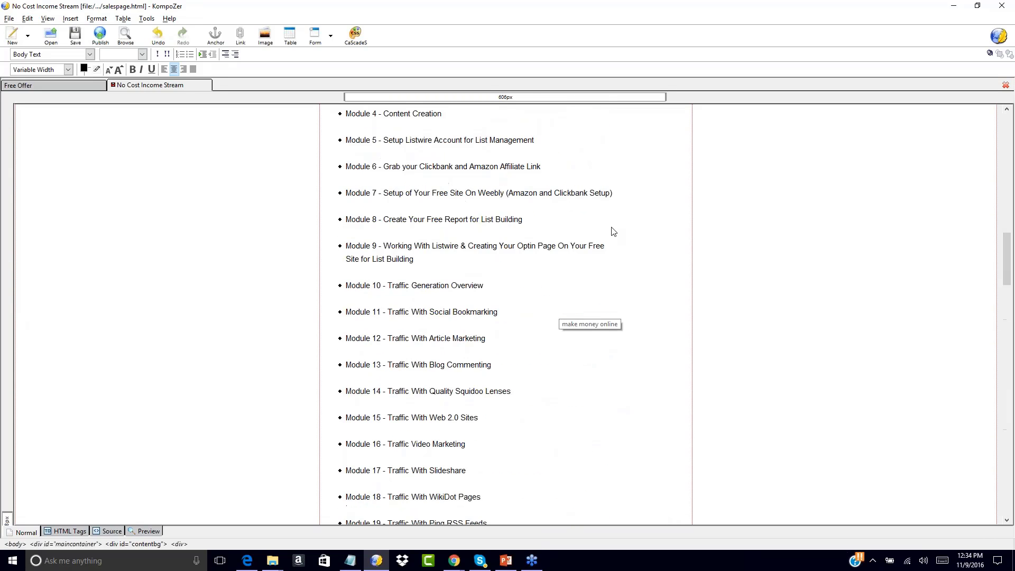
scroll(612, 231, "up", 20)
scroll(611, 232, "down", 3)
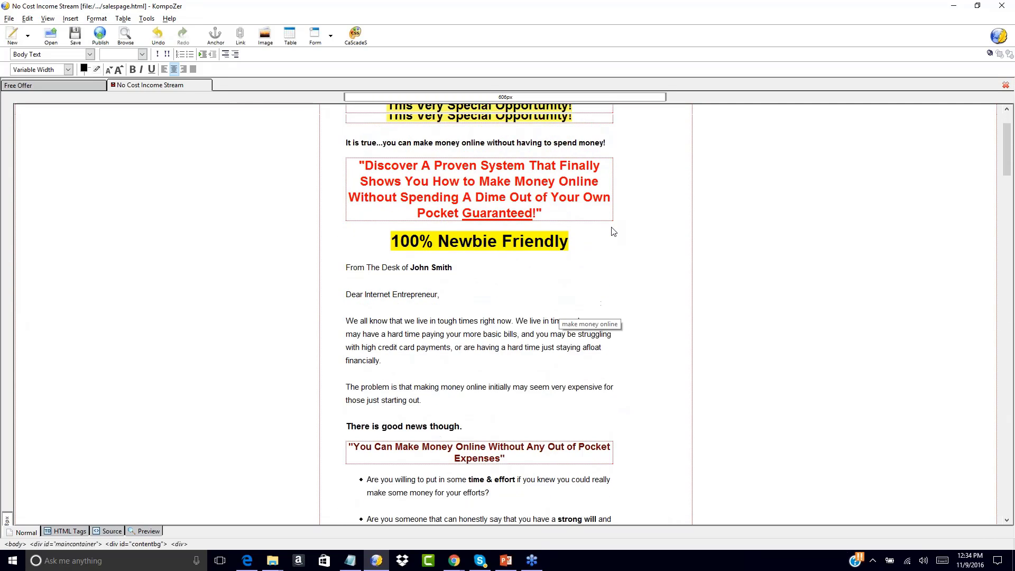
scroll(609, 229, "up", 3)
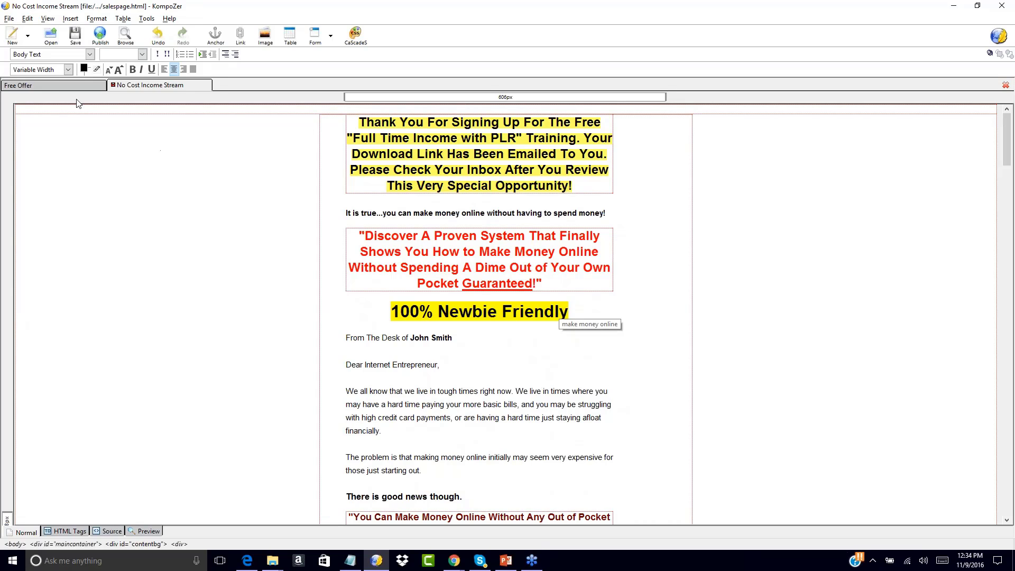
left_click(58, 83)
left_click(127, 86)
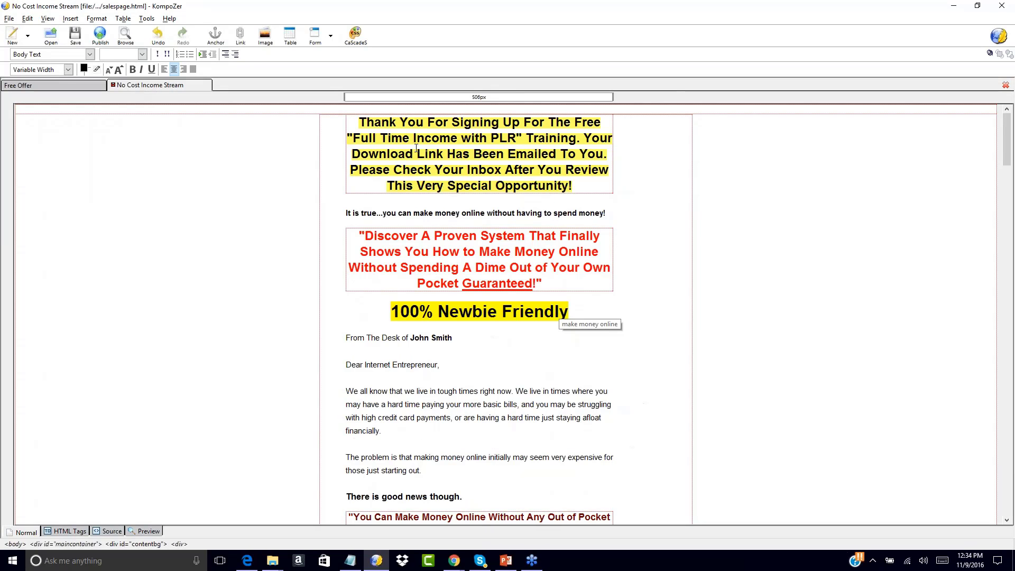
scroll(557, 341, "down", 20)
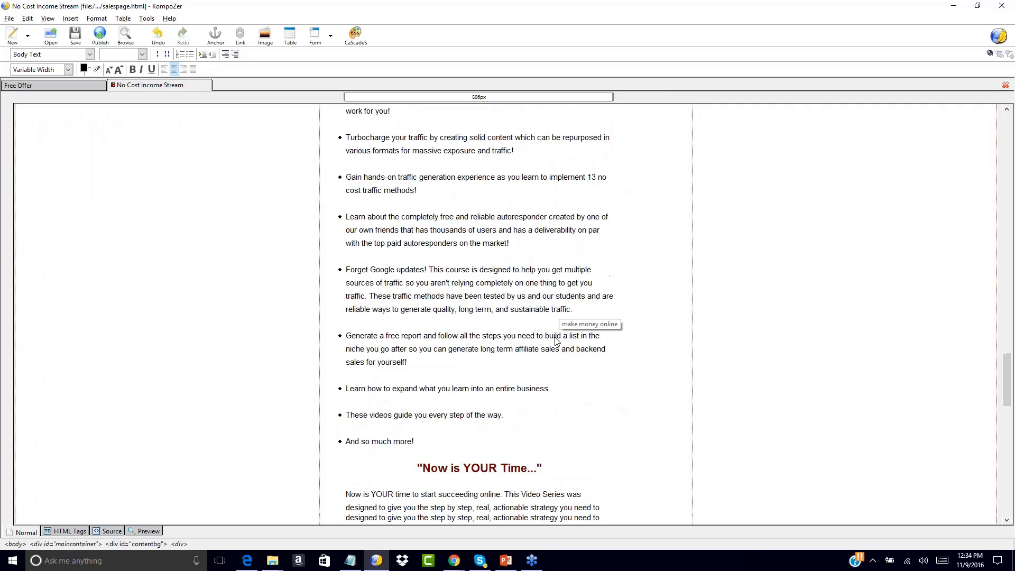
left_click(568, 262)
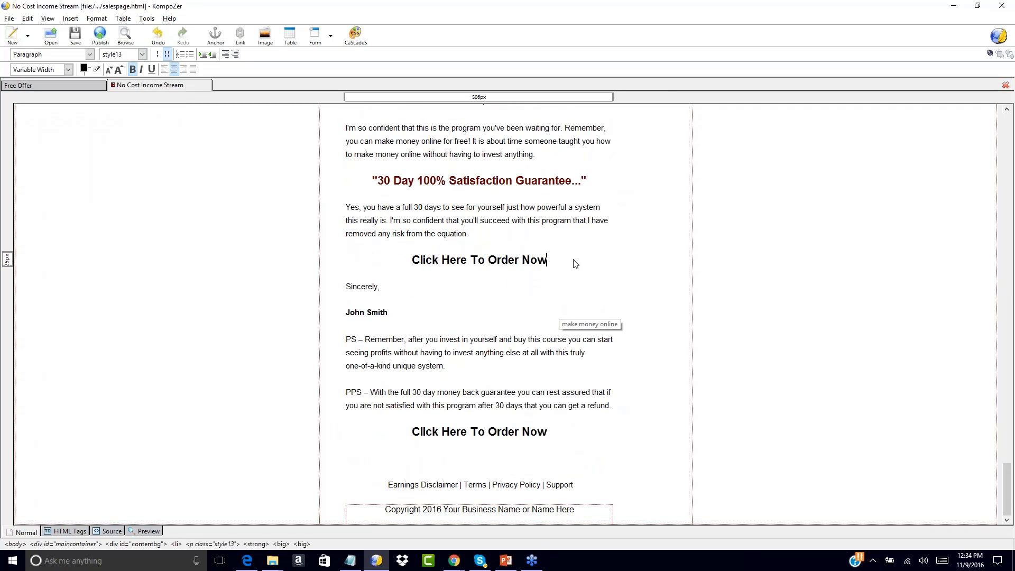
key("Return")
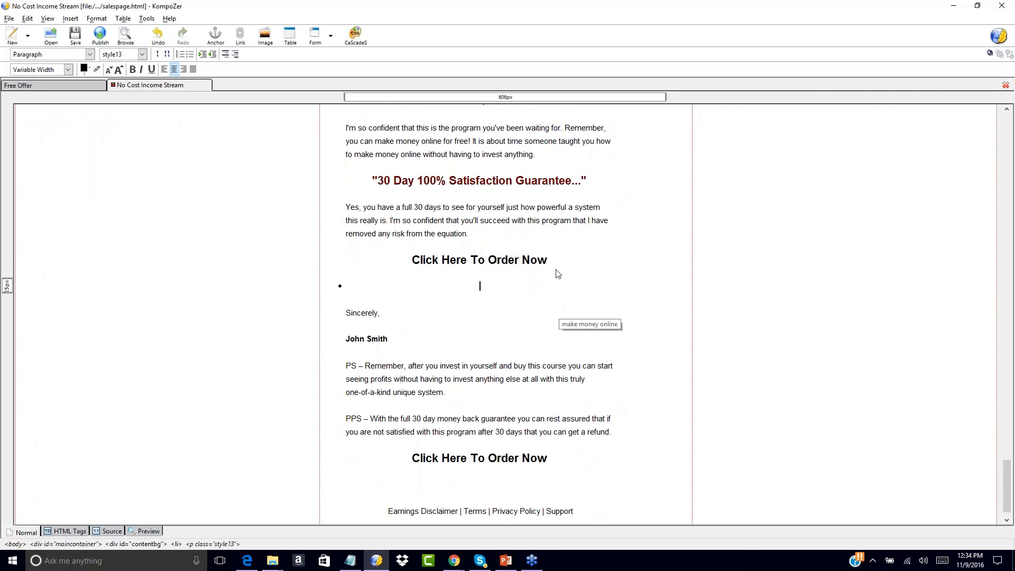
key("BackSpace")
key("ctrl+z")
key("ctrl+z")
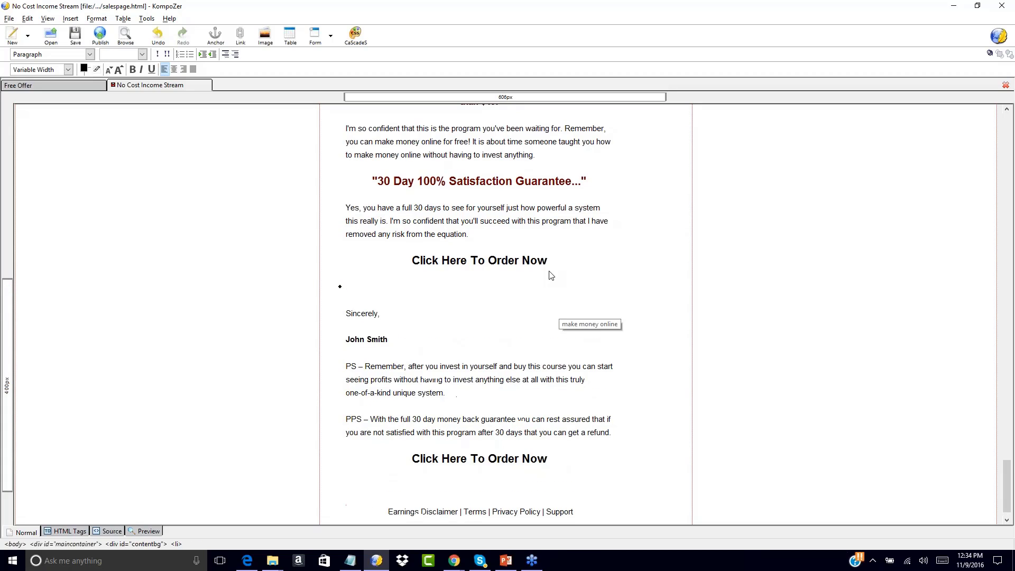
key("Return")
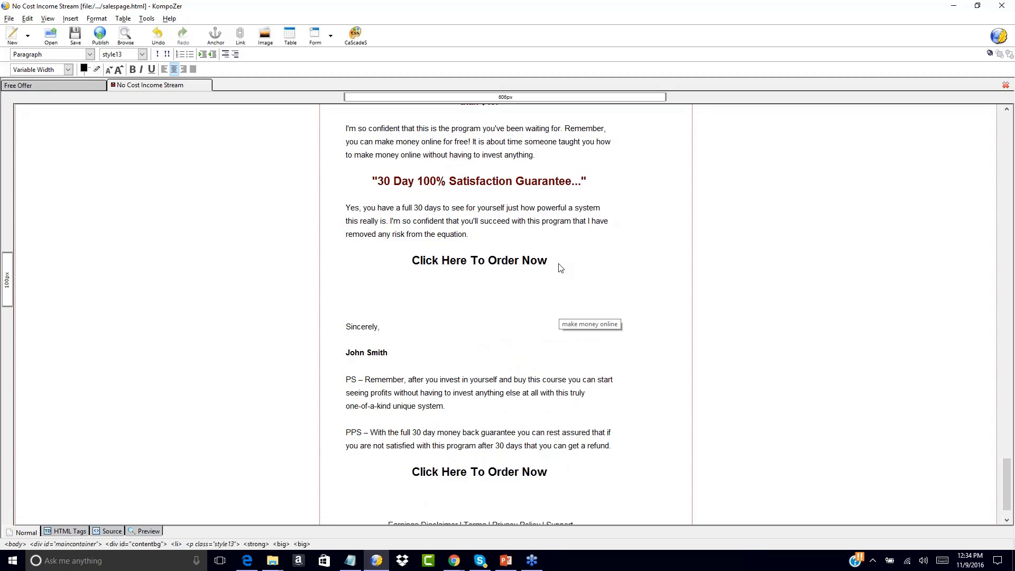
Type 'No Thanks, I Will Pass On This Special Upgrade Opportunity.' on the new line
type("No Thanks, I")
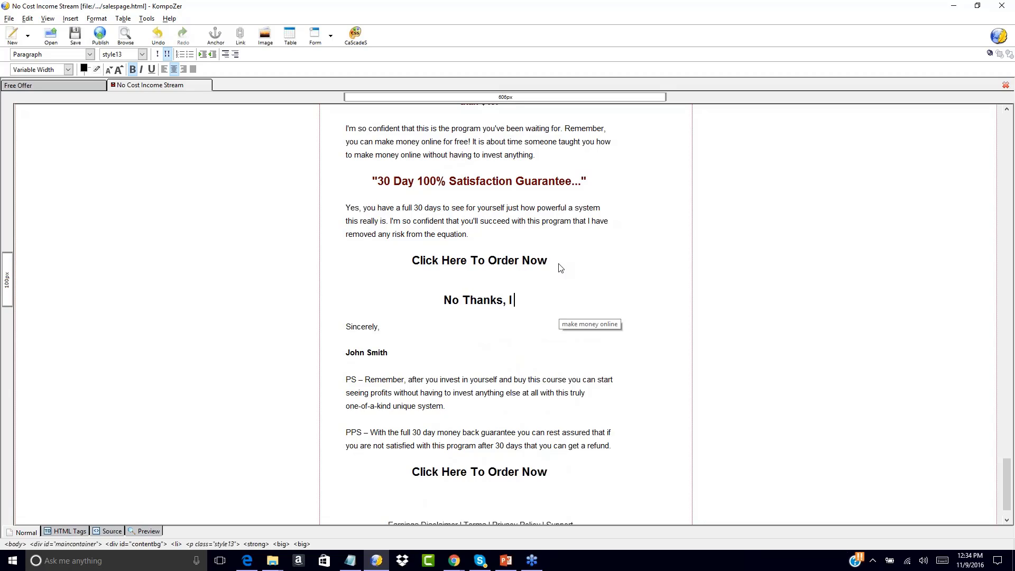
type(" Will Pass On ")
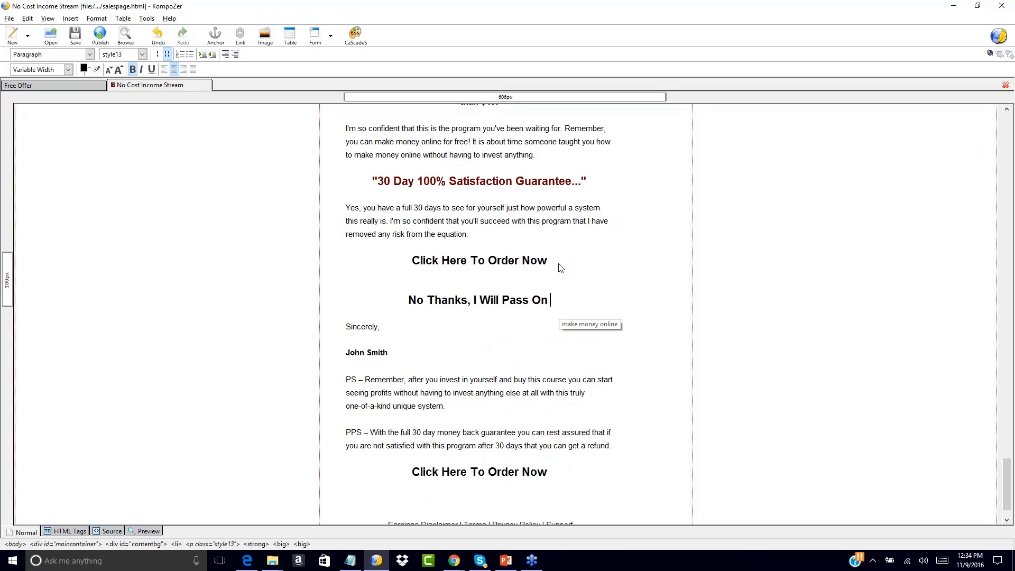
type("This Opor")
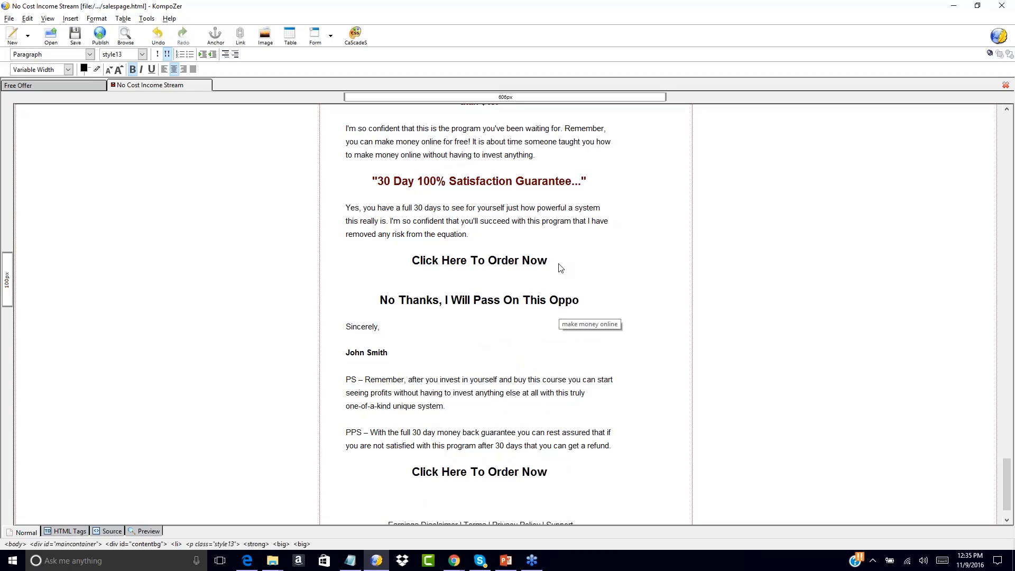
key("BackSpace")
key("BackSpace")
key("BackSpace")
key("BackSpace")
key("BackSpace")
type("Upgrade")
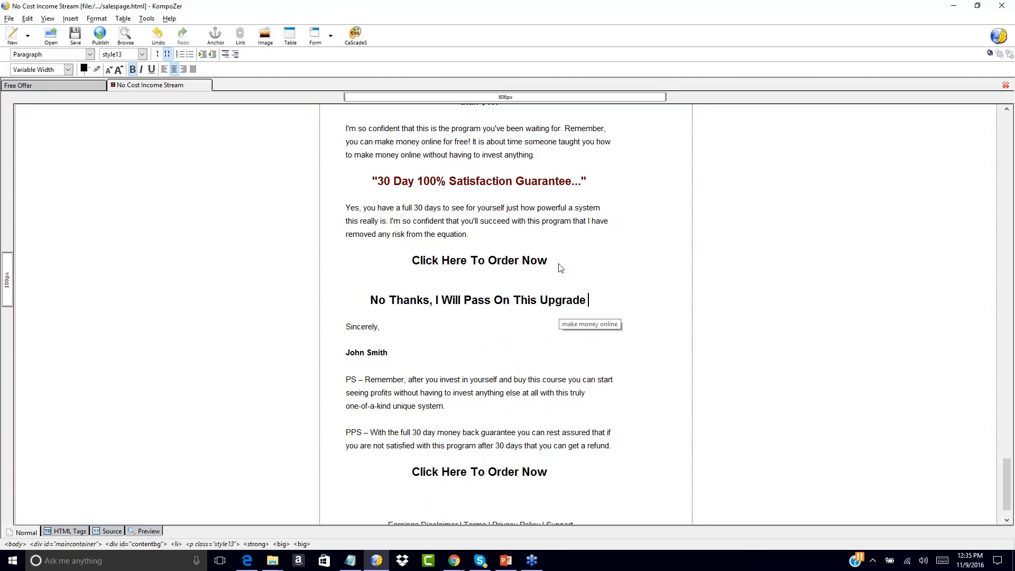
key("BackSpace")
key("BackSpace")
key("BackSpace")
key("BackSpace")
key("BackSpace")
key("BackSpace")
key("BackSpace")
type("Sp")
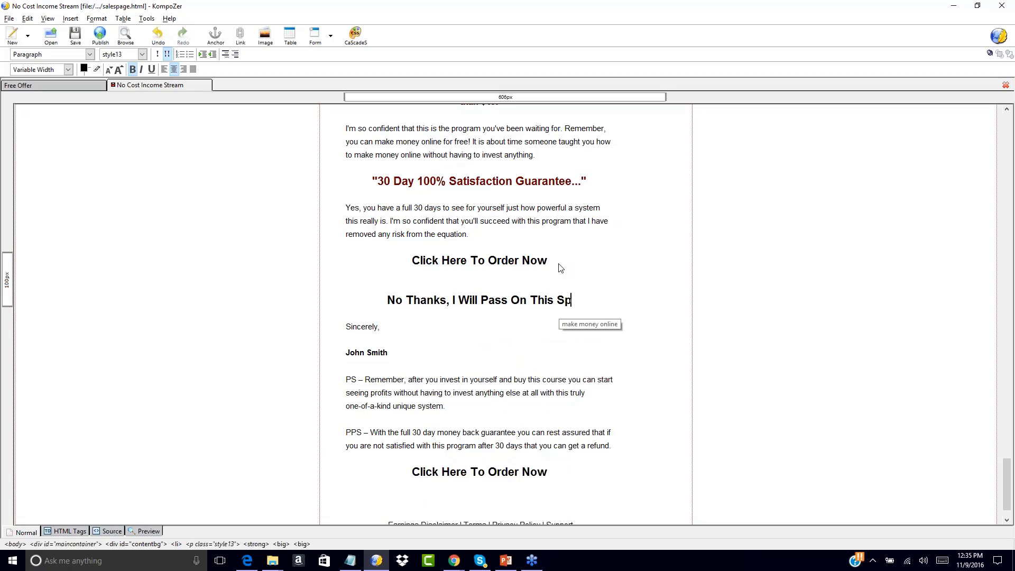
type("ecial Upgrad")
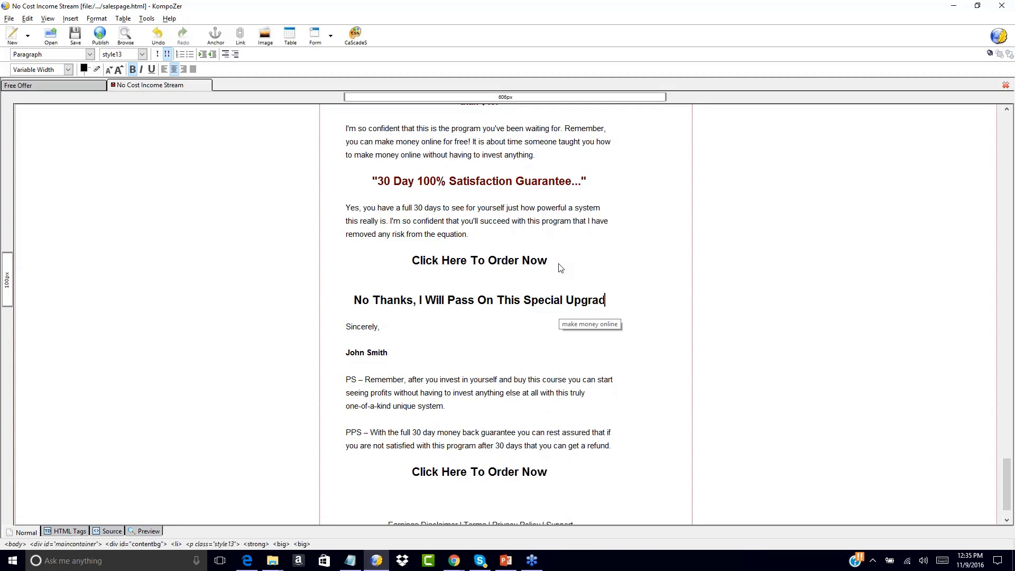
type("e Opportunity.")
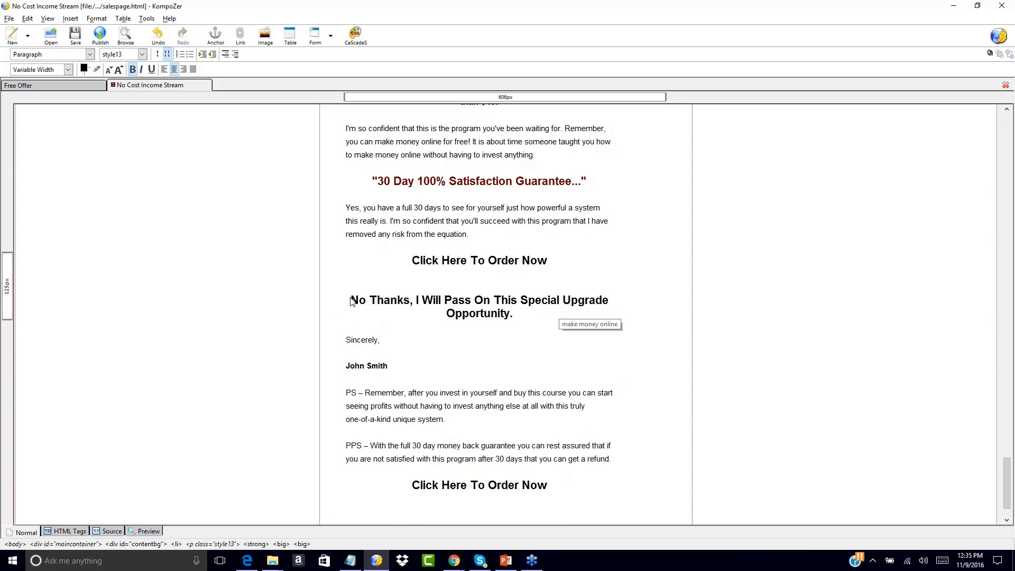
Make the No Thanks line smaller and non-bold, and delete the empty line above it
left_click_drag(349, 301, 528, 319)
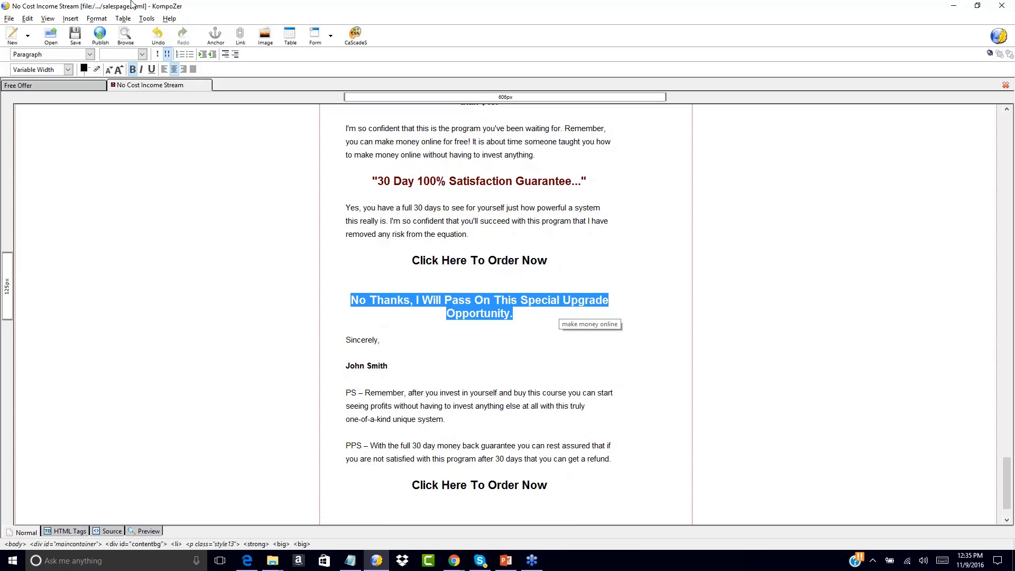
left_click(110, 70)
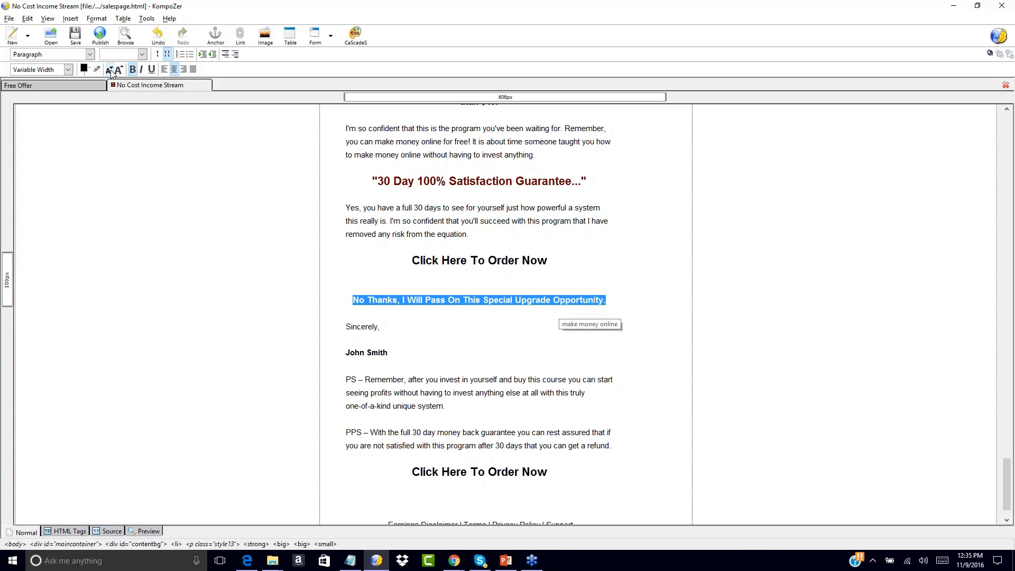
left_click(132, 69)
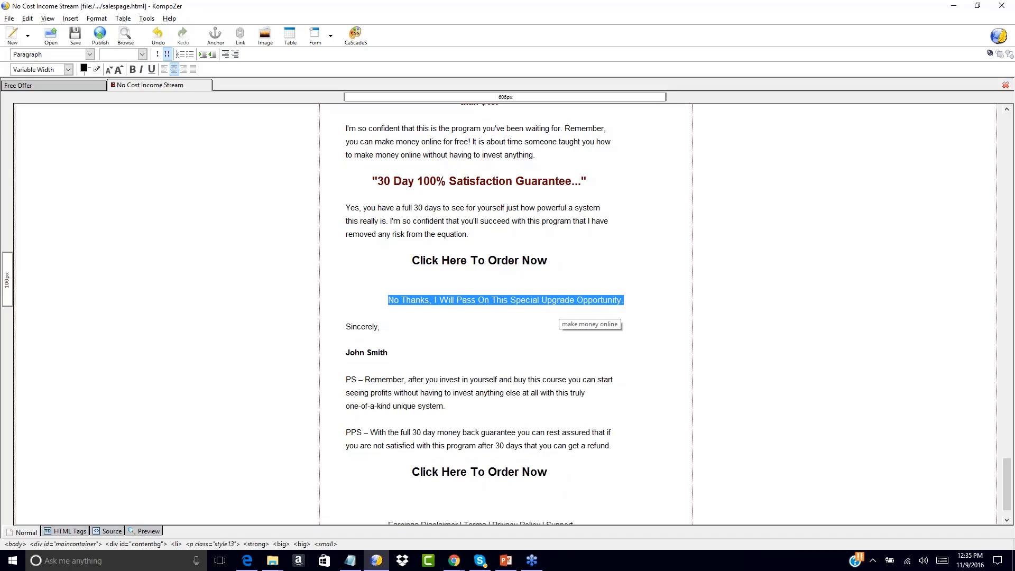
left_click(480, 288)
key("Delete")
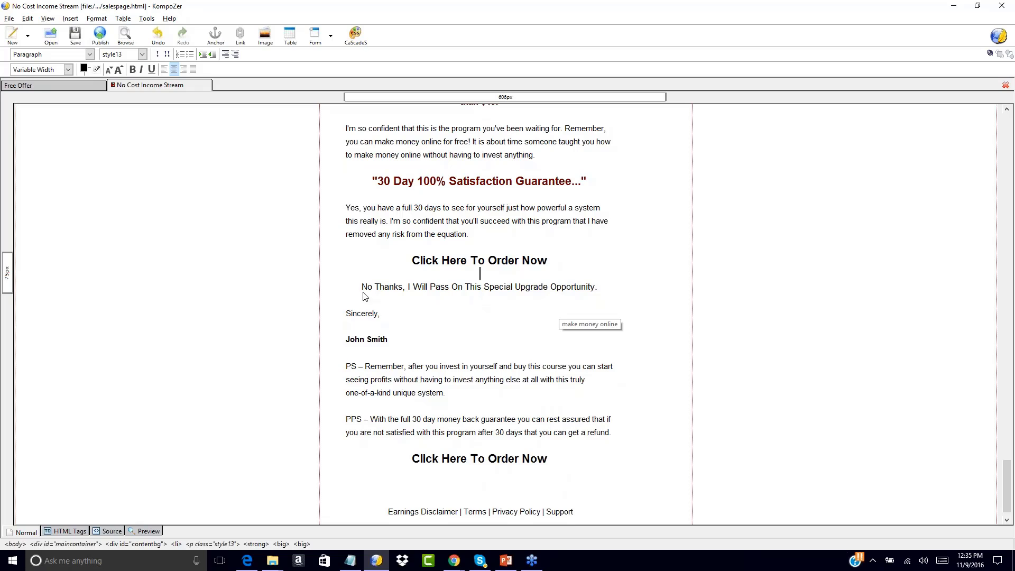
left_click_drag(362, 286, 631, 292)
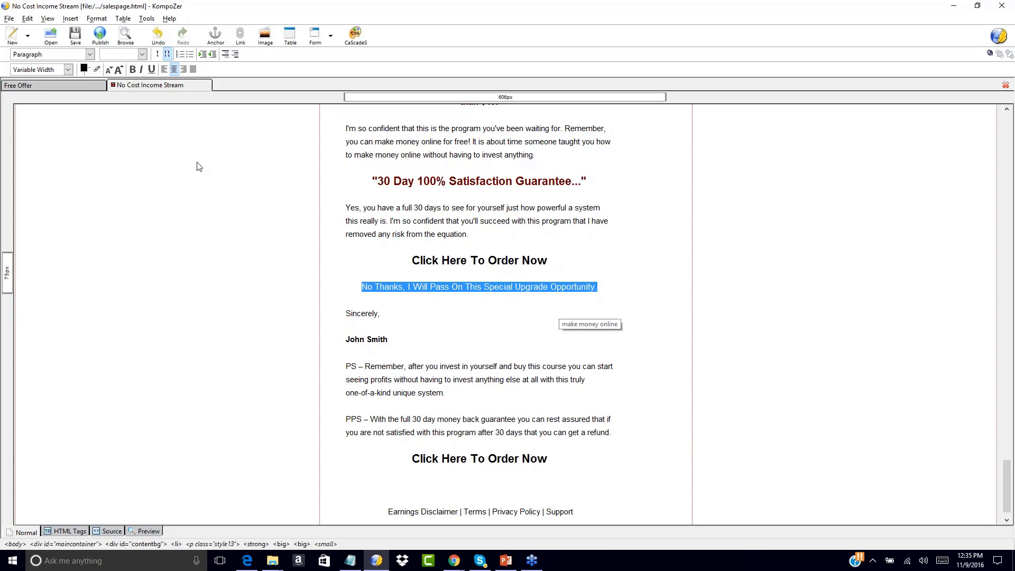
left_click(71, 19)
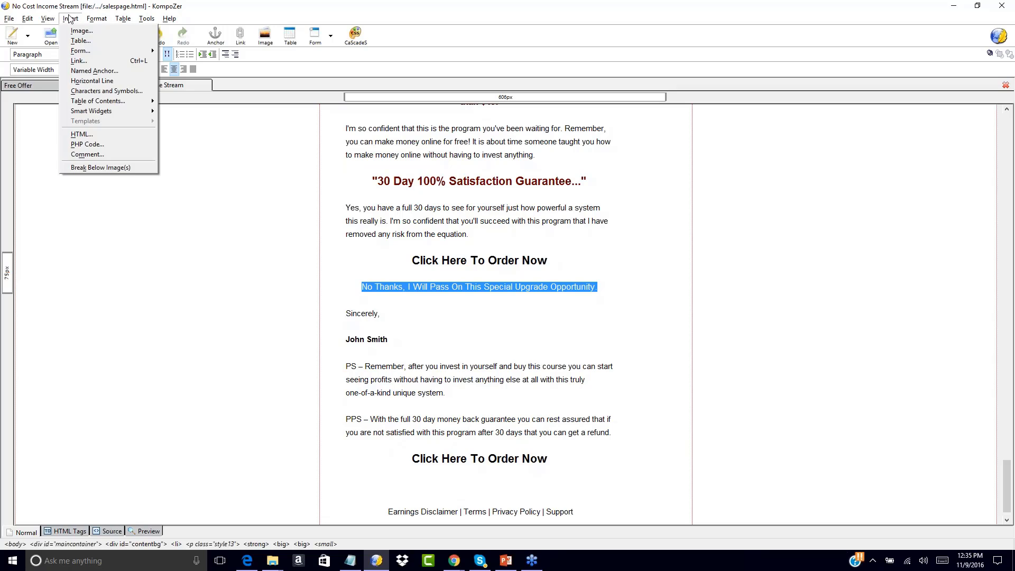
left_click(78, 61)
type("h")
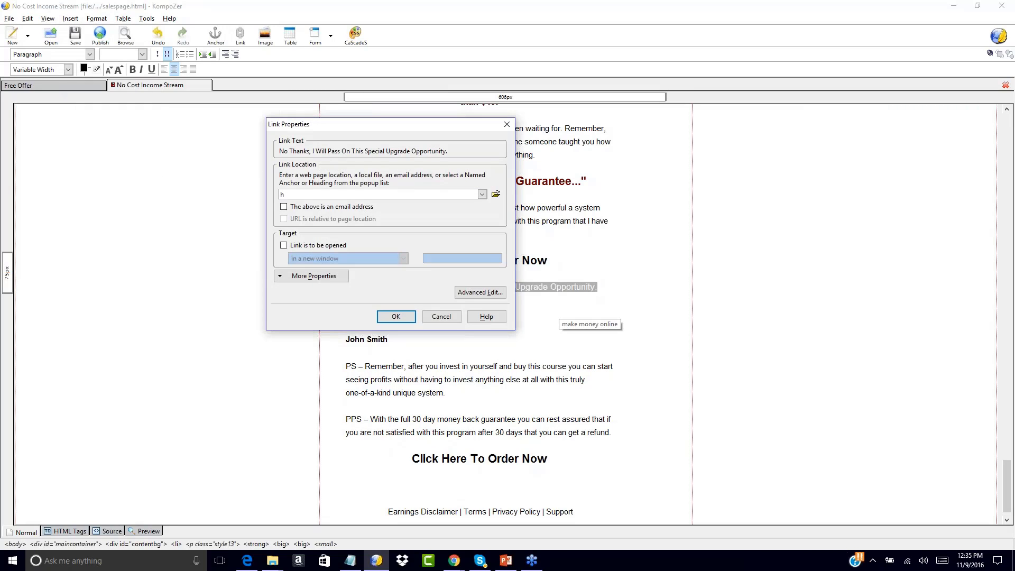
type("ttp://www.yourdomain.com")
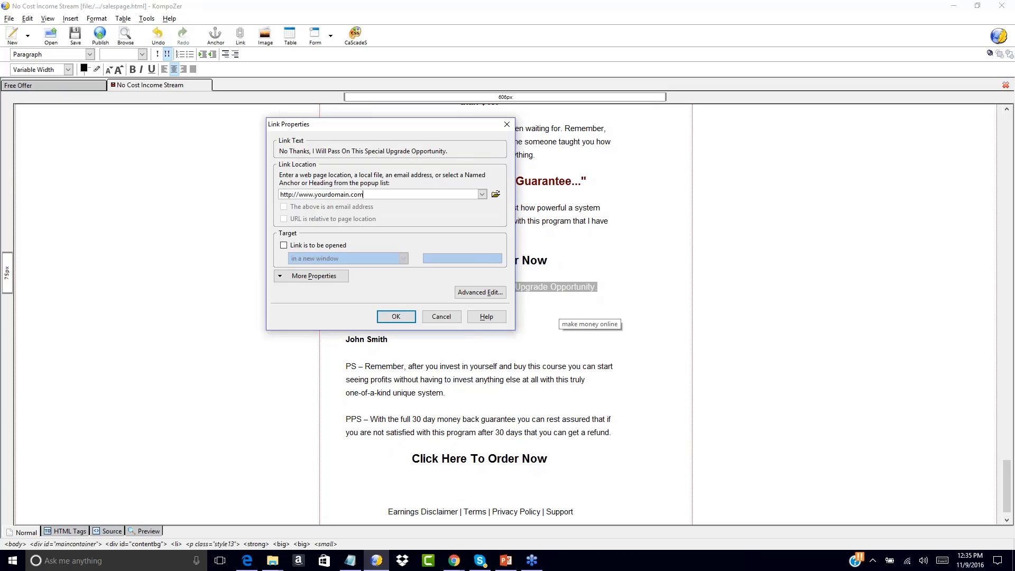
type("/upgrade")
key("BackSpace")
key("BackSpace")
key("BackSpace")
key("BackSpace")
key("BackSpace")
key("BackSpace")
key("BackSpace")
key("BackSpace")
type("downloadpage.html")
left_click(396, 316)
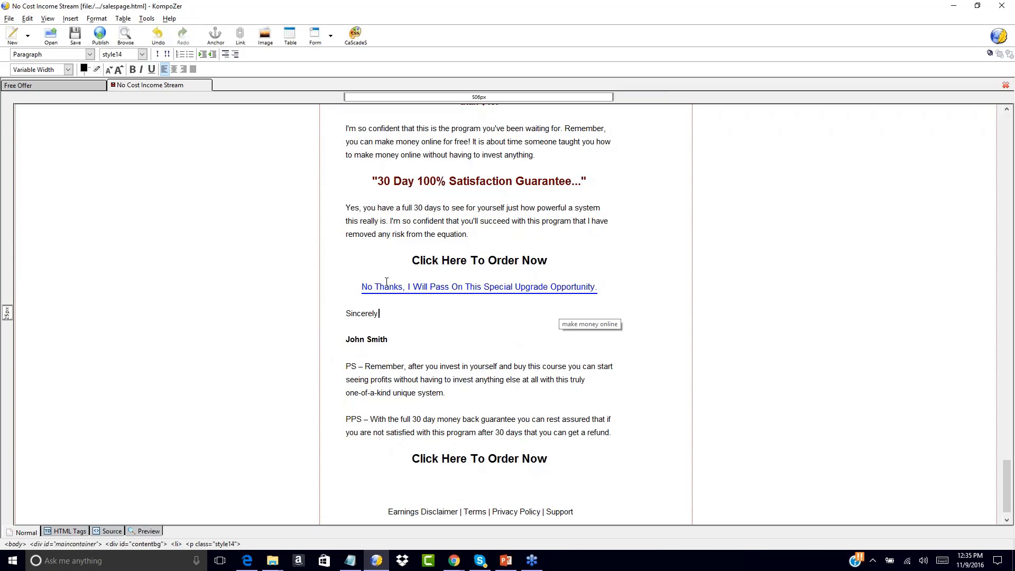
Copy the No Thanks link and paste it below the lower order heading
scroll(400, 233, "up", 9)
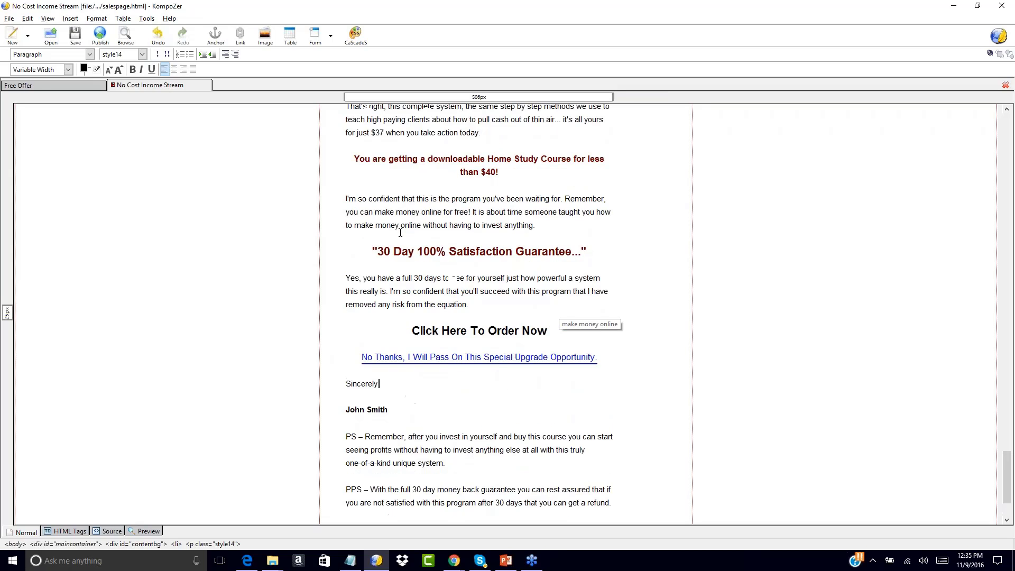
scroll(400, 233, "down", 7)
scroll(401, 233, "down", 3)
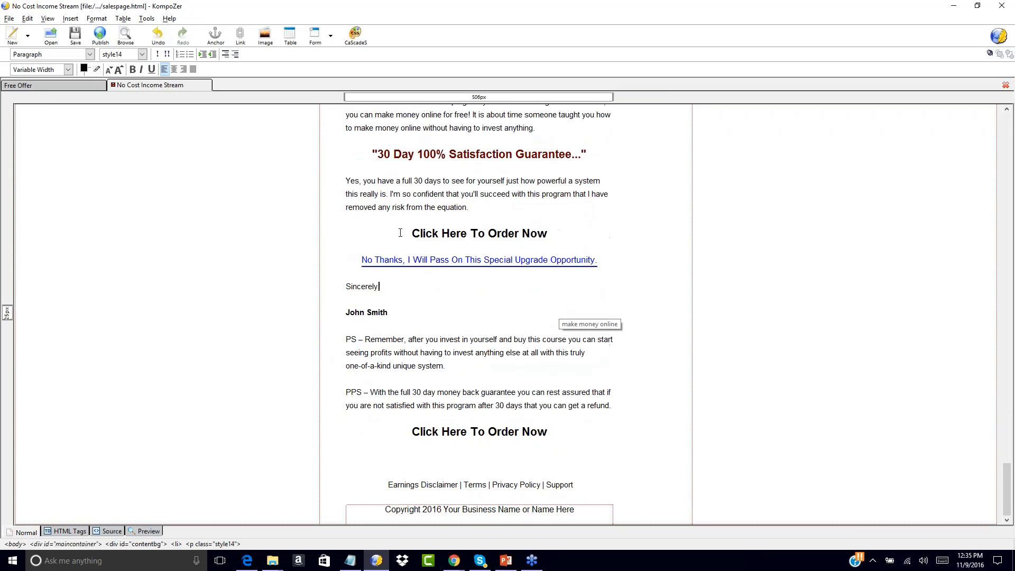
left_click(362, 259, "shift")
left_click_drag(558, 306, 599, 258)
key("ctrl+c")
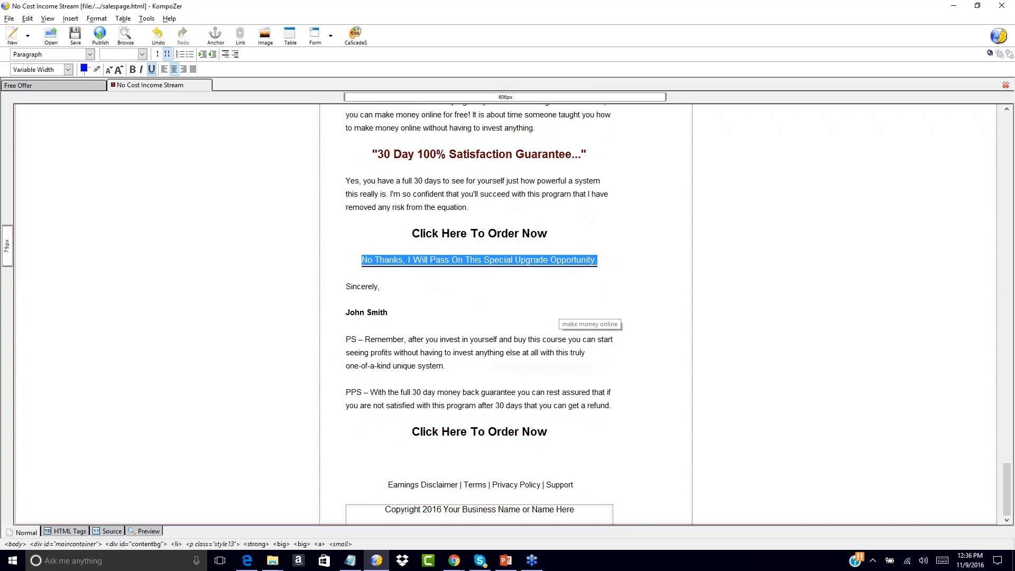
left_click(464, 454)
key("ctrl+v")
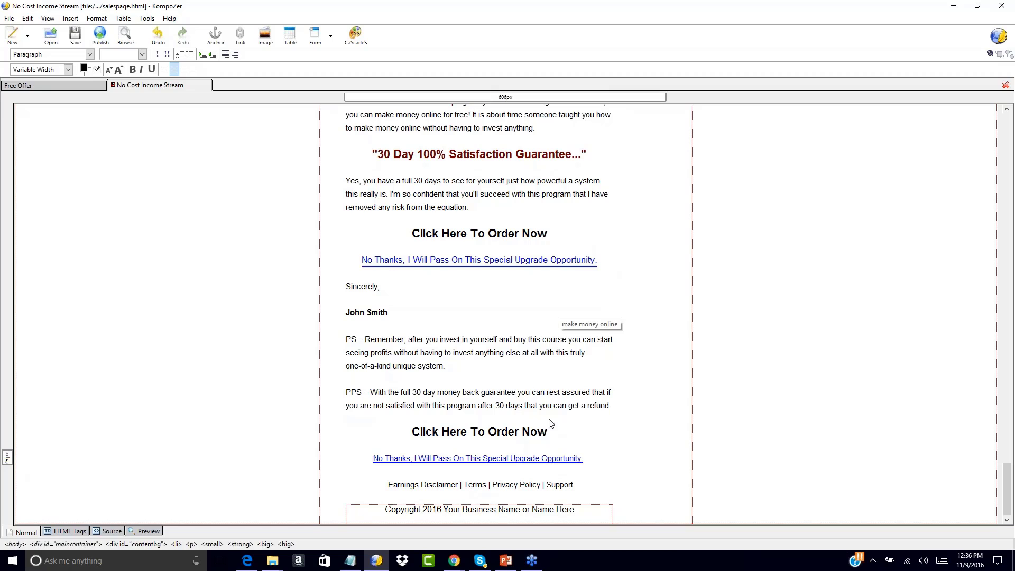
scroll(591, 363, "up", 20)
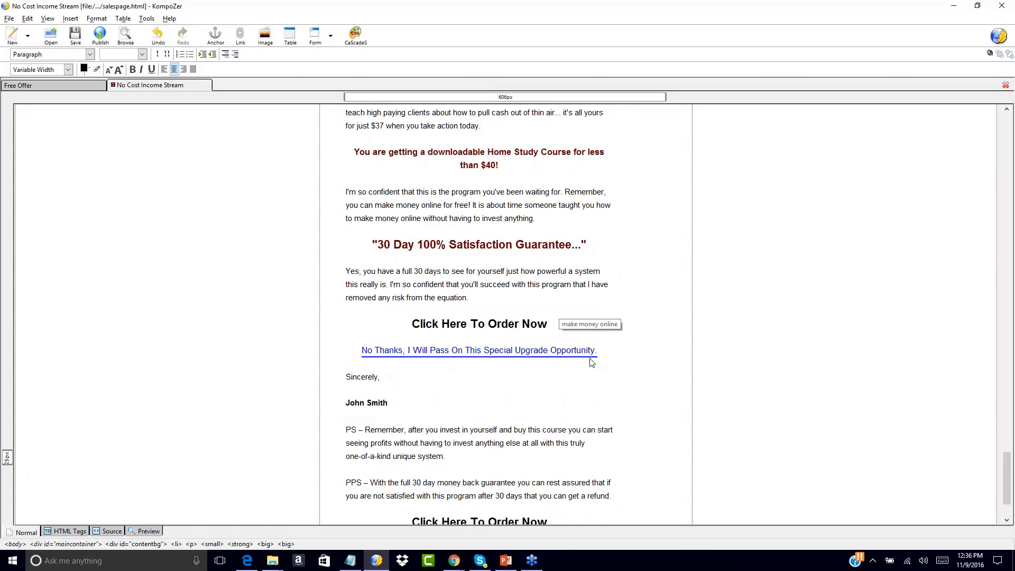
scroll(591, 363, "up", 2)
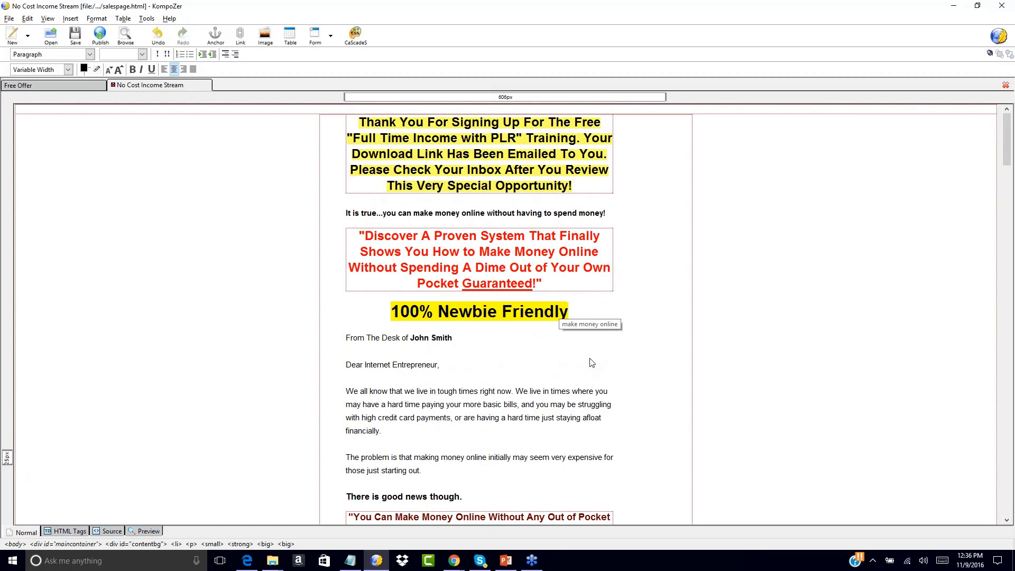
Append 'Scroll To The Bottom To Continue To The Download Page!' to the headline and shrink it
left_click(580, 189)
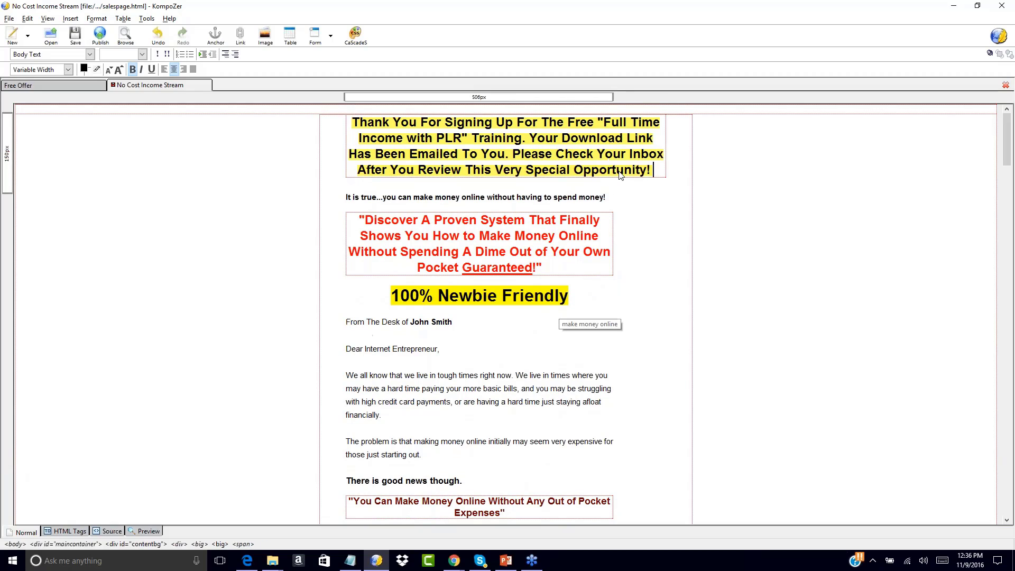
type("Scroll To T")
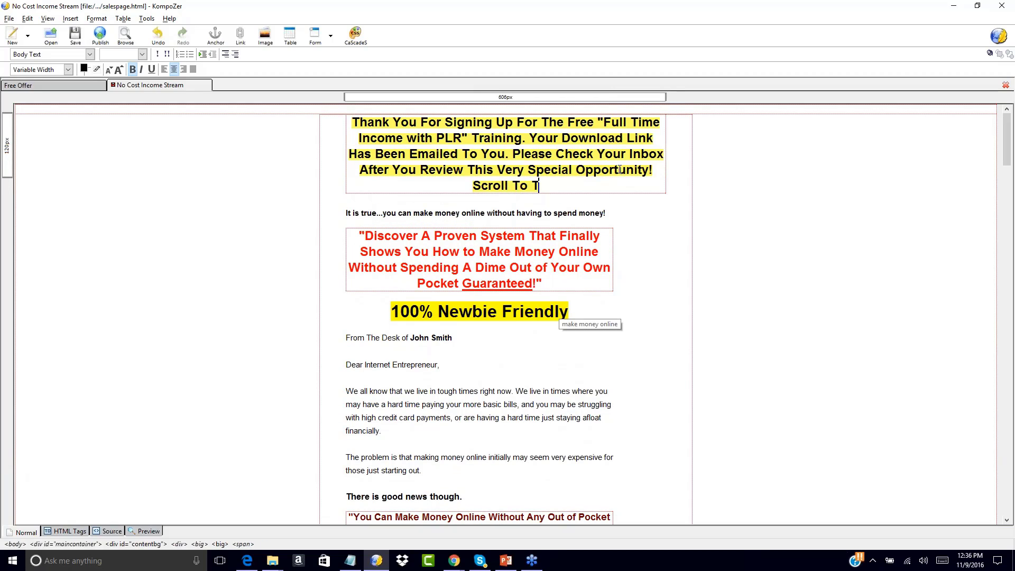
type("he Bottom To Continue ")
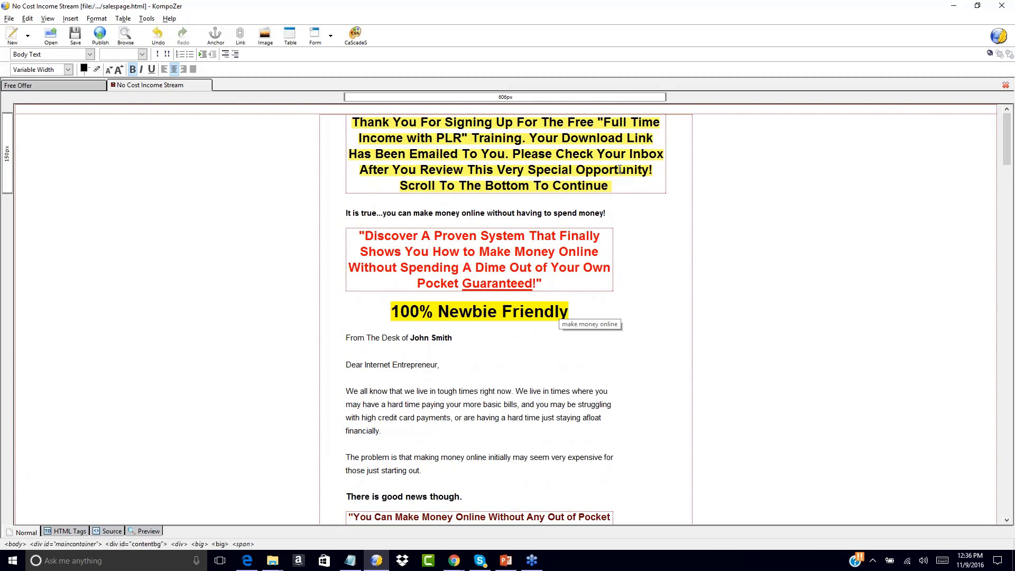
type("To The Do")
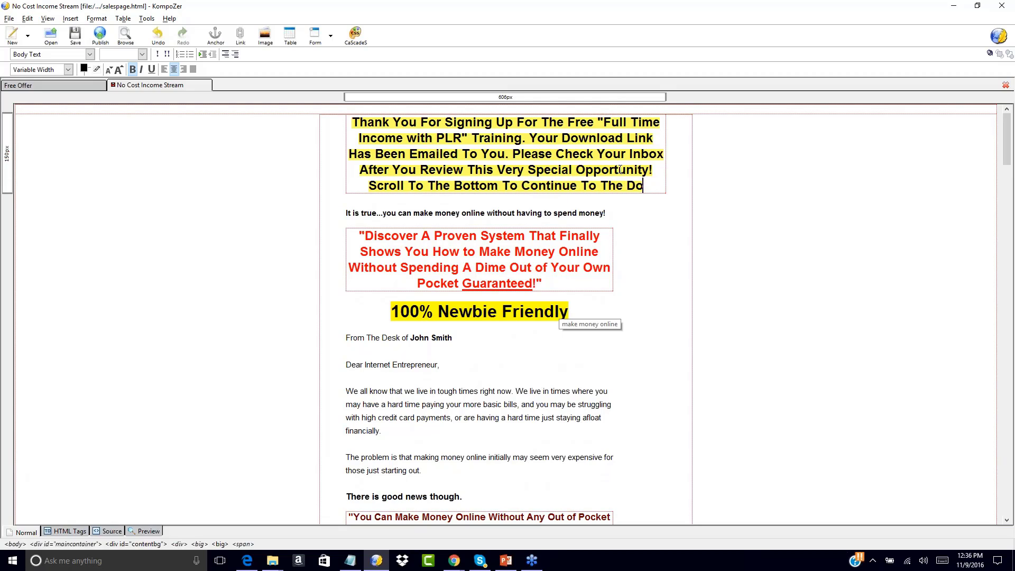
type("wnload Page!")
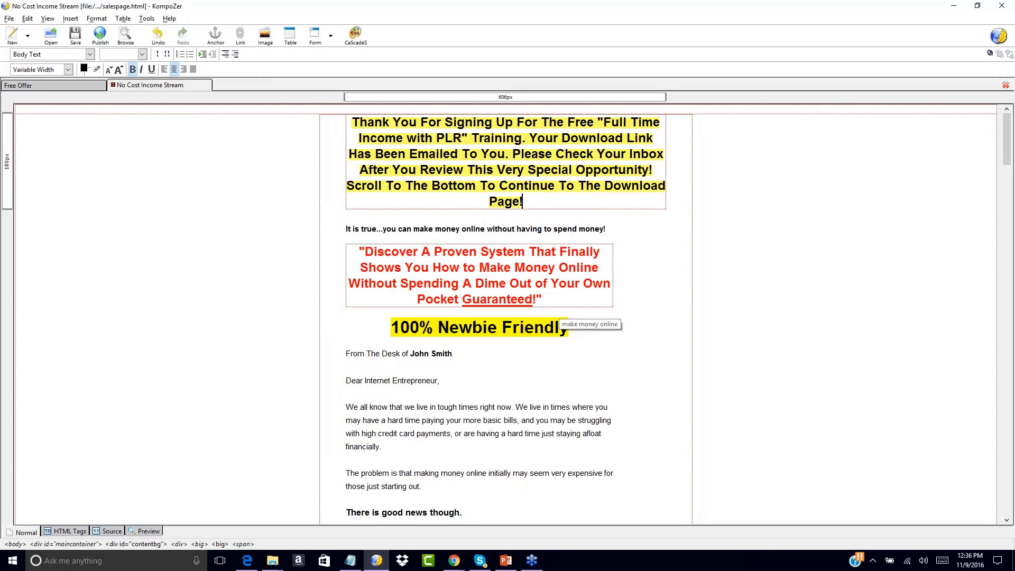
left_click_drag(523, 201, 346, 123)
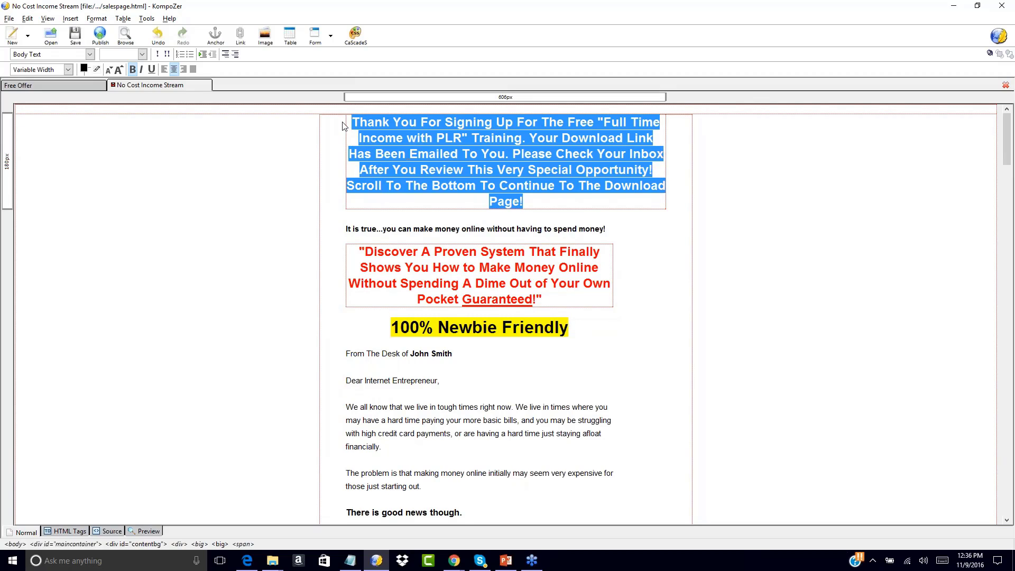
left_click(108, 71)
Give the whole thank-you paragraph a light yellow #FFFF66 block background
left_click(604, 174)
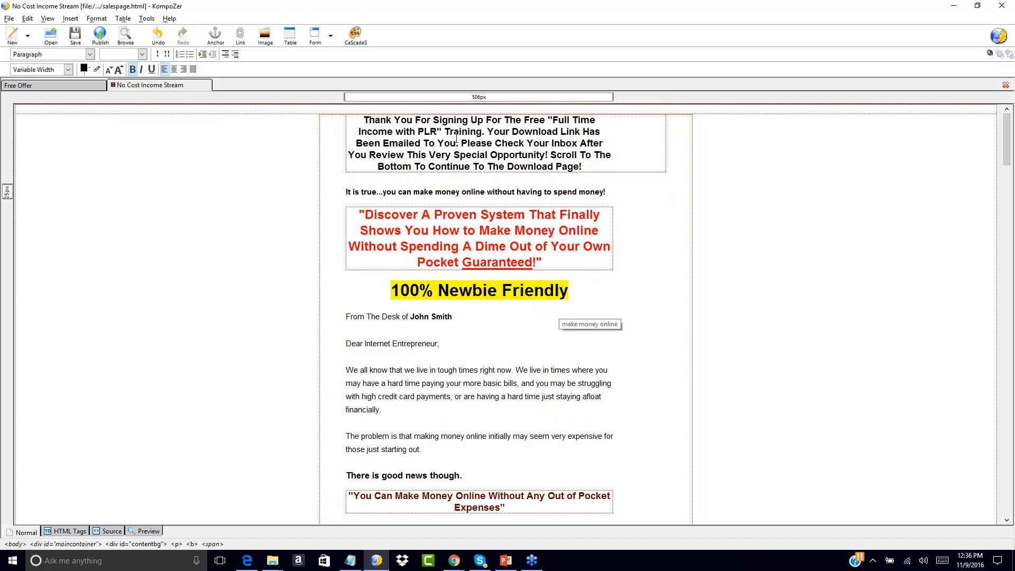
left_click_drag(366, 118, 603, 174)
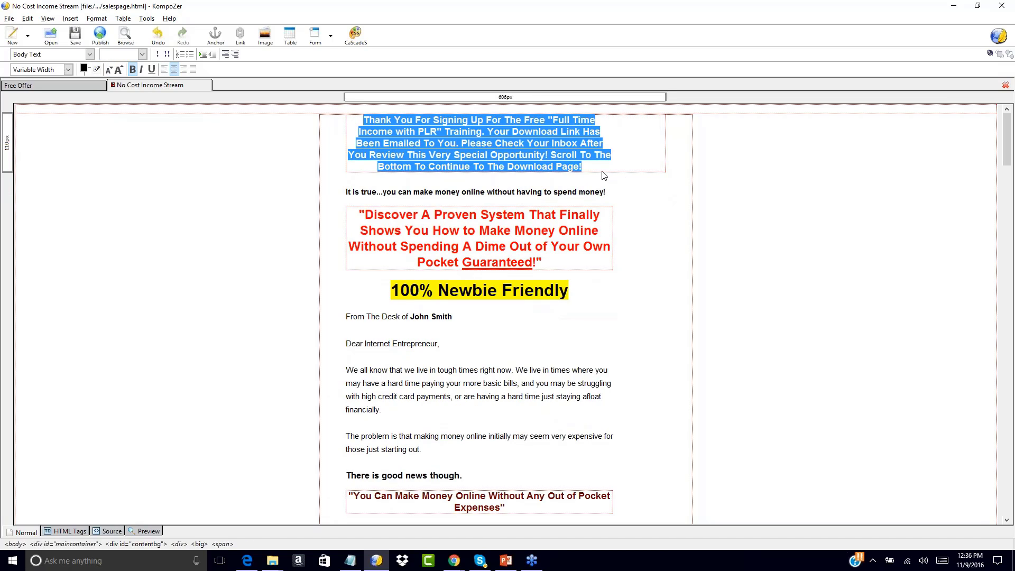
left_click(88, 72)
left_click(173, 67)
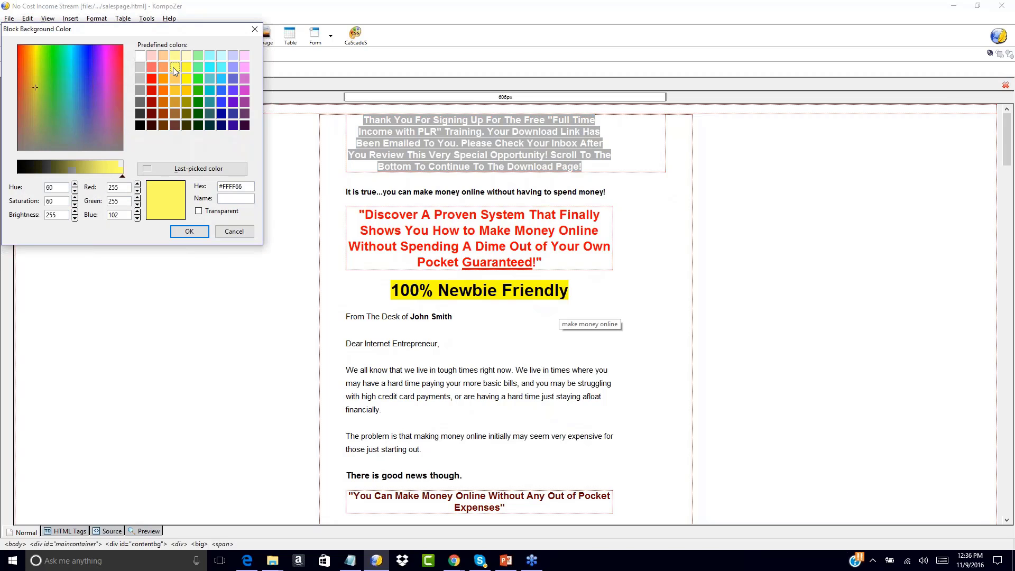
left_click(191, 232)
left_click(705, 167)
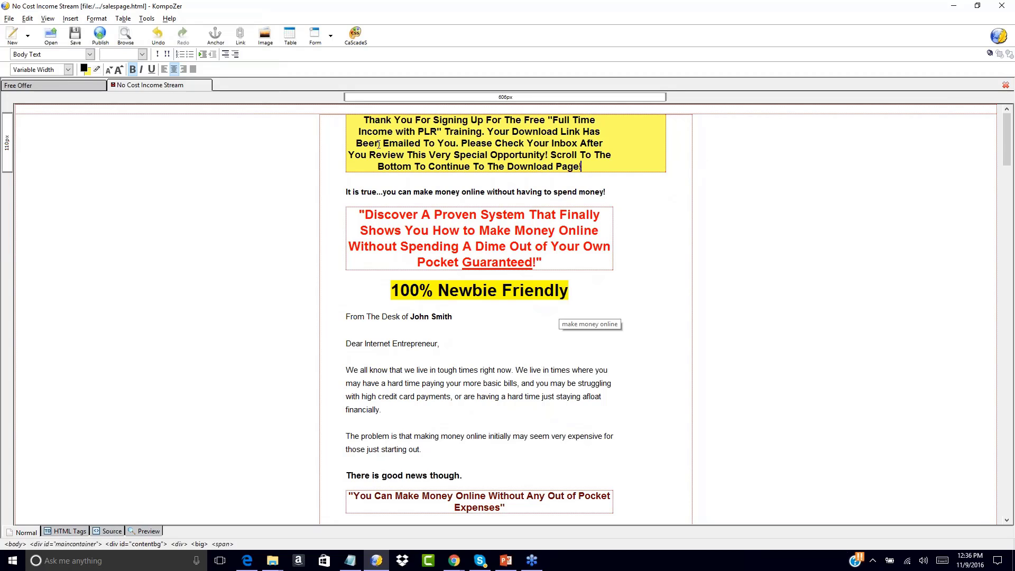
left_click(665, 145)
left_click(604, 158)
left_click(597, 172)
scroll(652, 240, "down", 2)
key("ctrl+a")
double_click(652, 240)
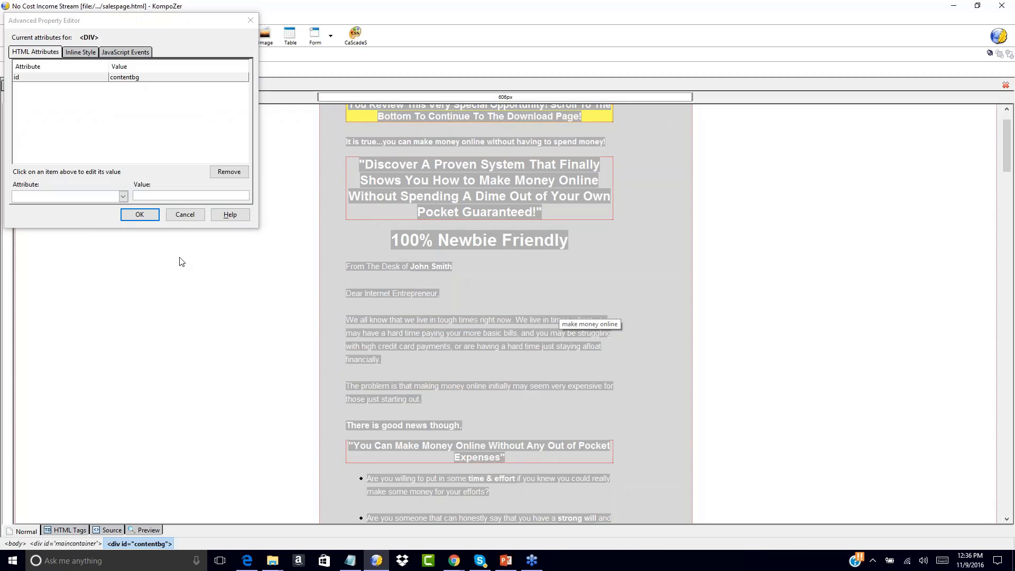
left_click(185, 216)
left_click(262, 200)
scroll(280, 196, "up", 2)
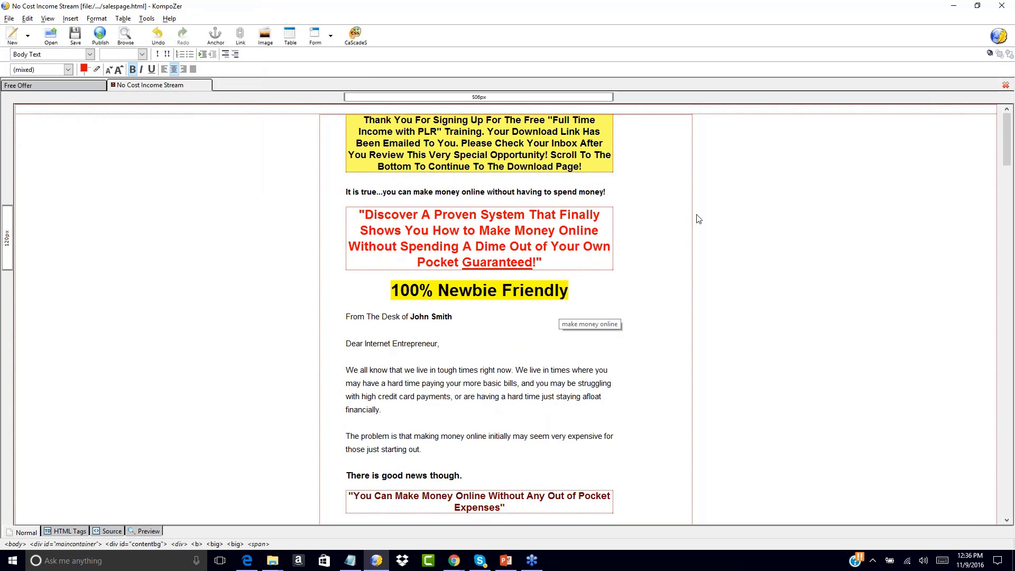
scroll(722, 226, "down", 20)
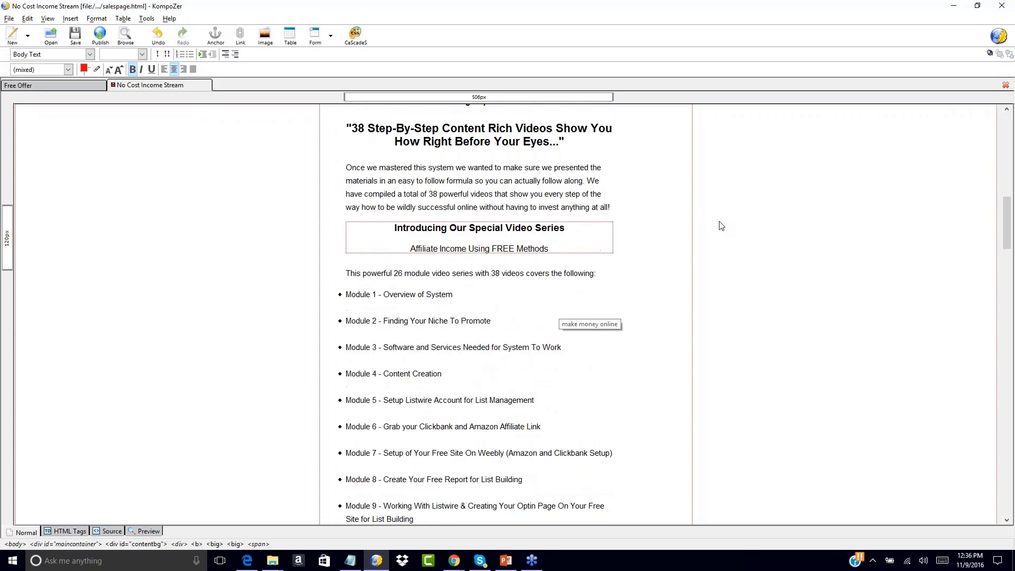
scroll(721, 226, "down", 7)
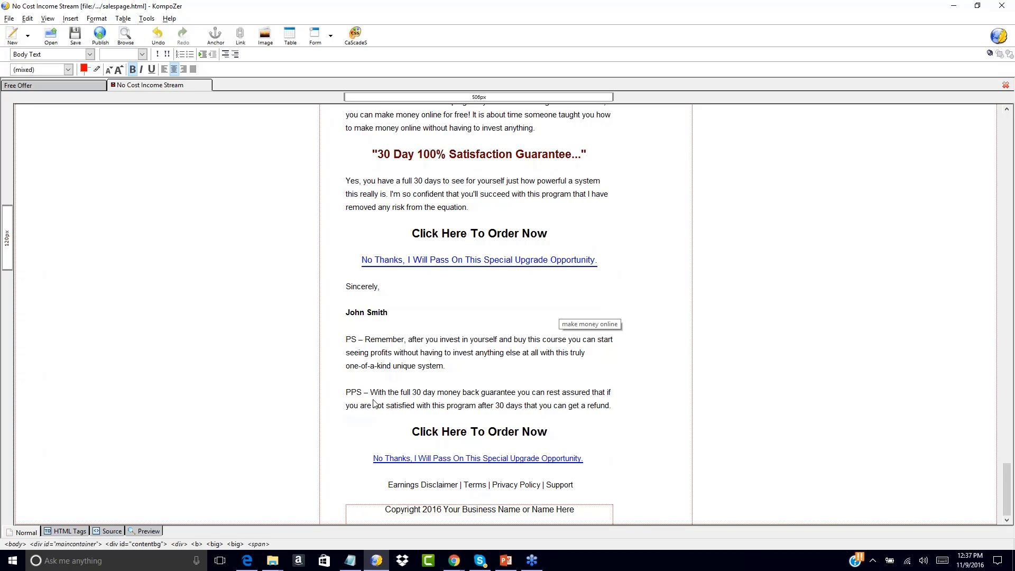
scroll(341, 226, "up", 10)
scroll(341, 227, "up", 15)
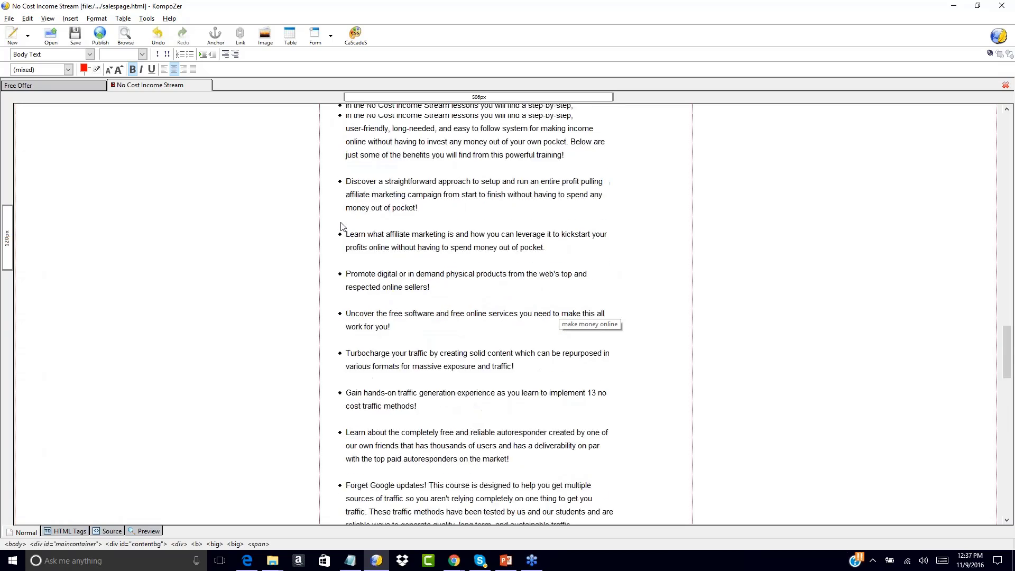
scroll(341, 226, "up", 3)
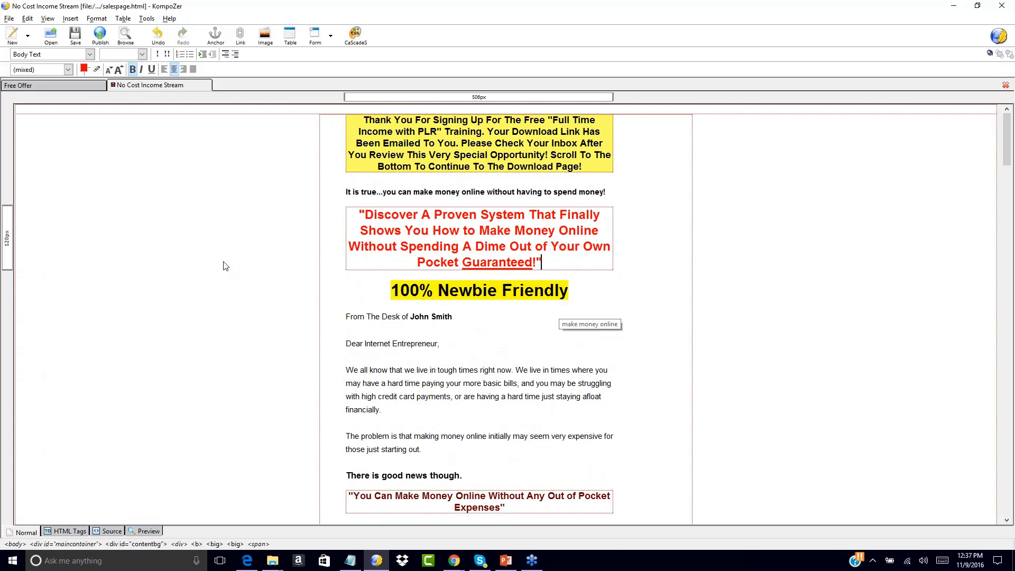
left_click(66, 87)
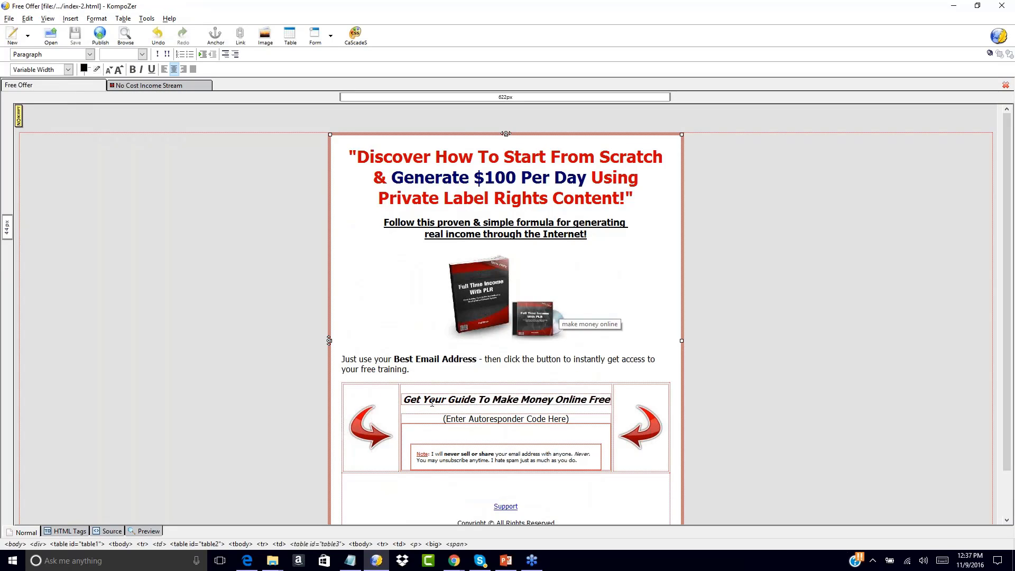
left_click(167, 86)
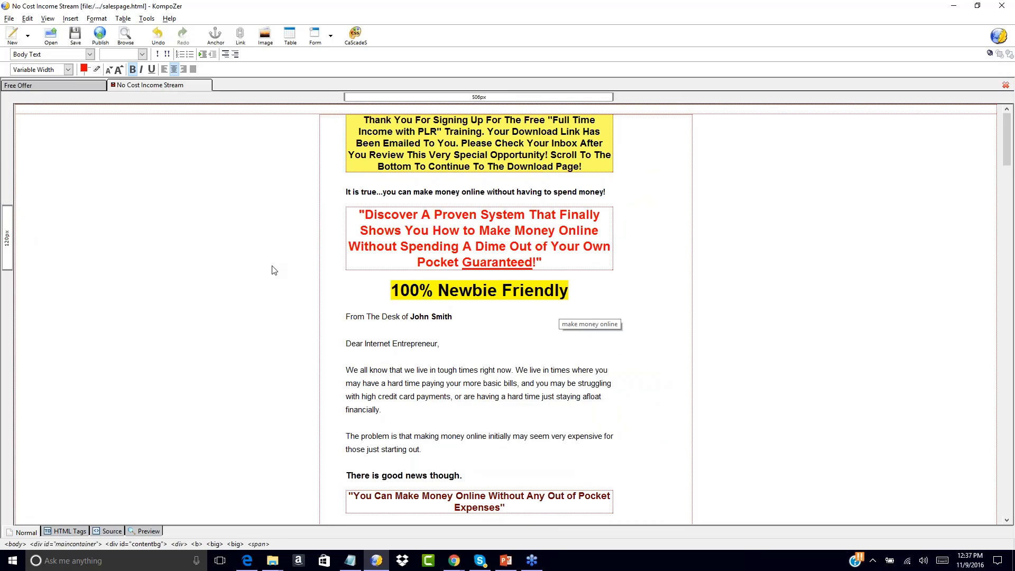
scroll(274, 270, "down", 20)
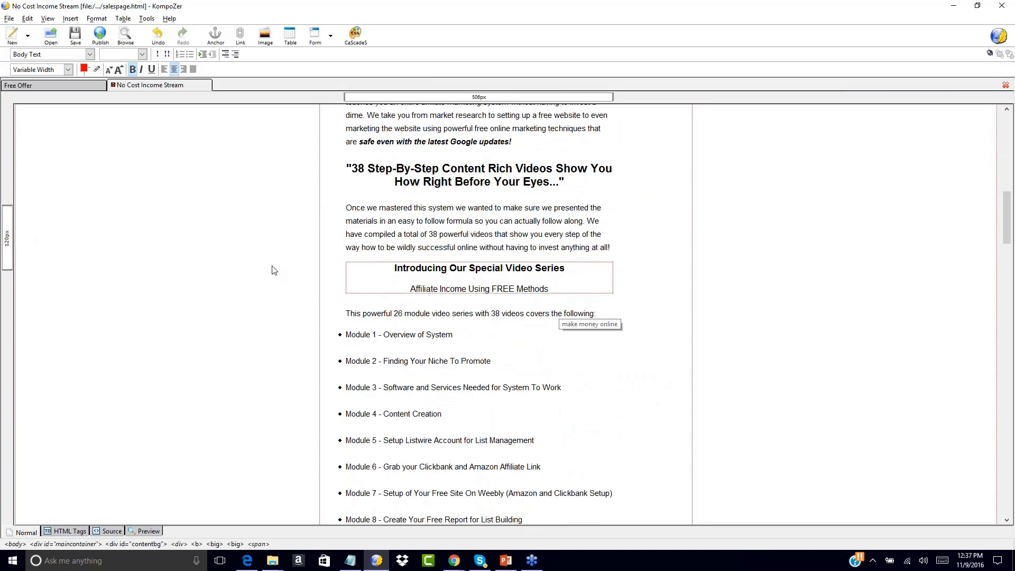
scroll(309, 213, "up", 20)
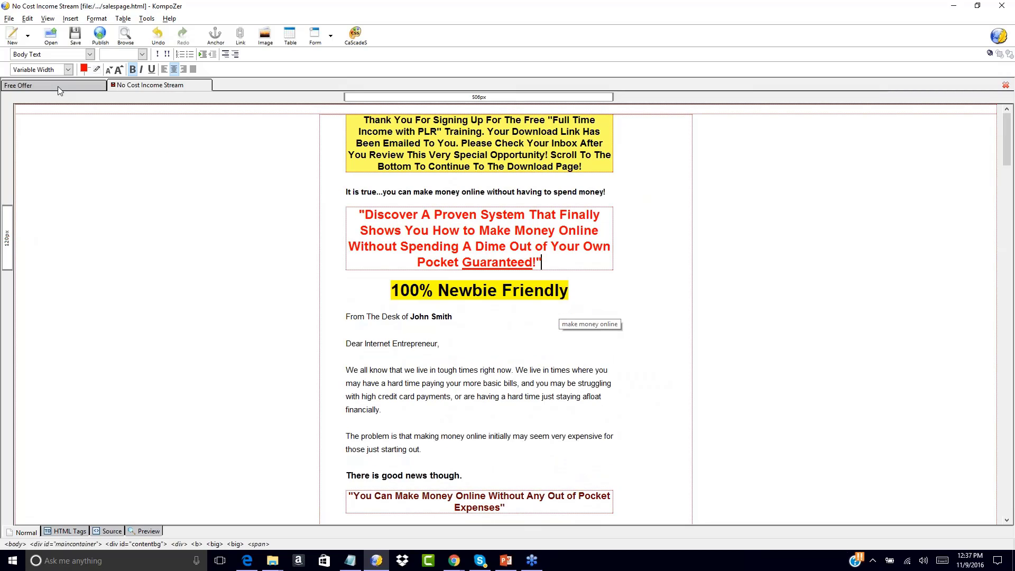
Save the page as funnel1-upsell1-dl568.html with the file type set to All Files
left_click(9, 19)
left_click(21, 104)
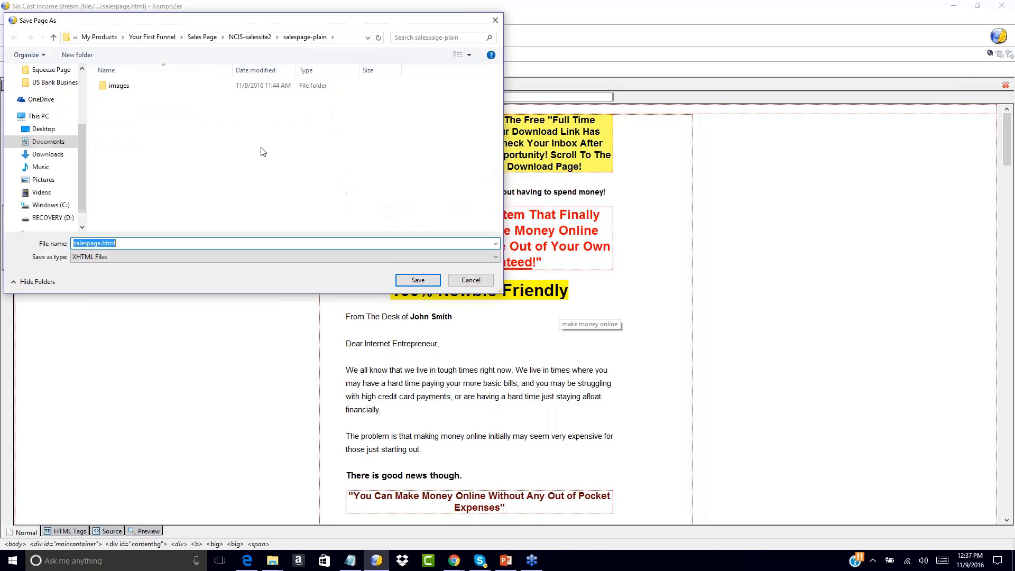
left_click(114, 256)
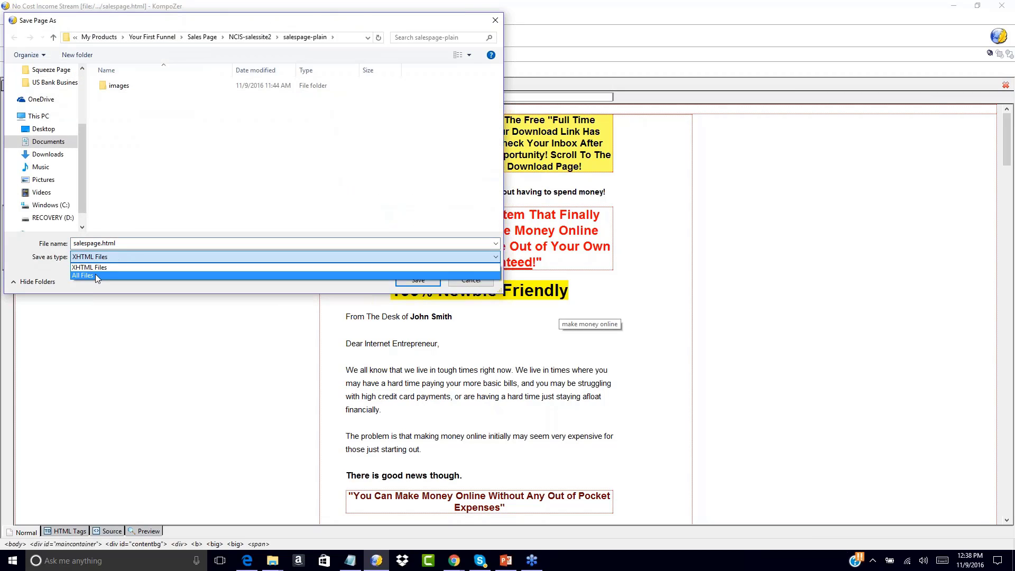
left_click(95, 275)
left_click(101, 242)
left_click(102, 242)
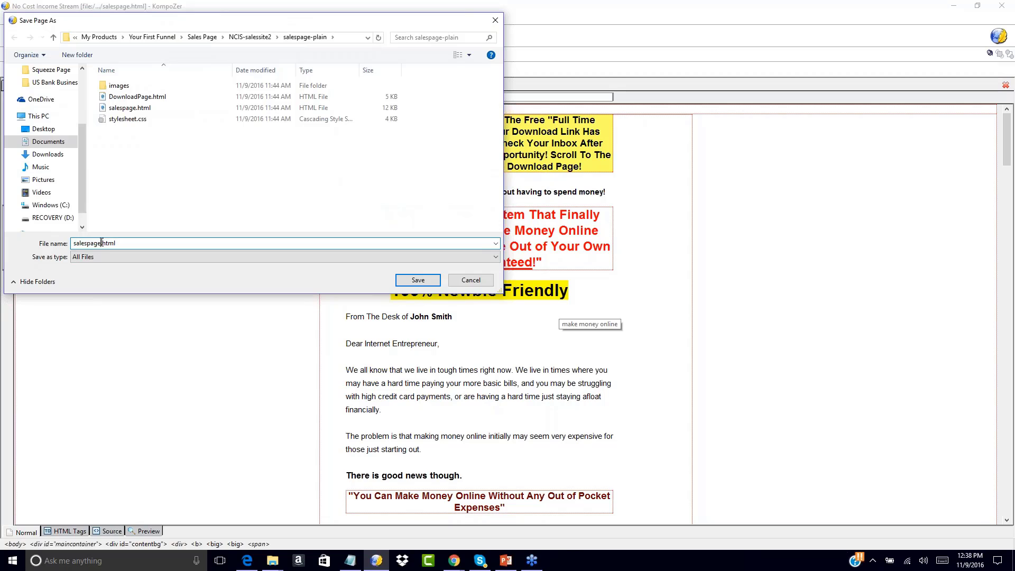
key("BackSpace")
key("BackSpace")
key("BackSpace")
key("BackSpace")
key("BackSpace")
key("BackSpace")
key("BackSpace")
key("BackSpace")
key("BackSpace")
type("funnel1-upsell1-dl568")
left_click(418, 281)
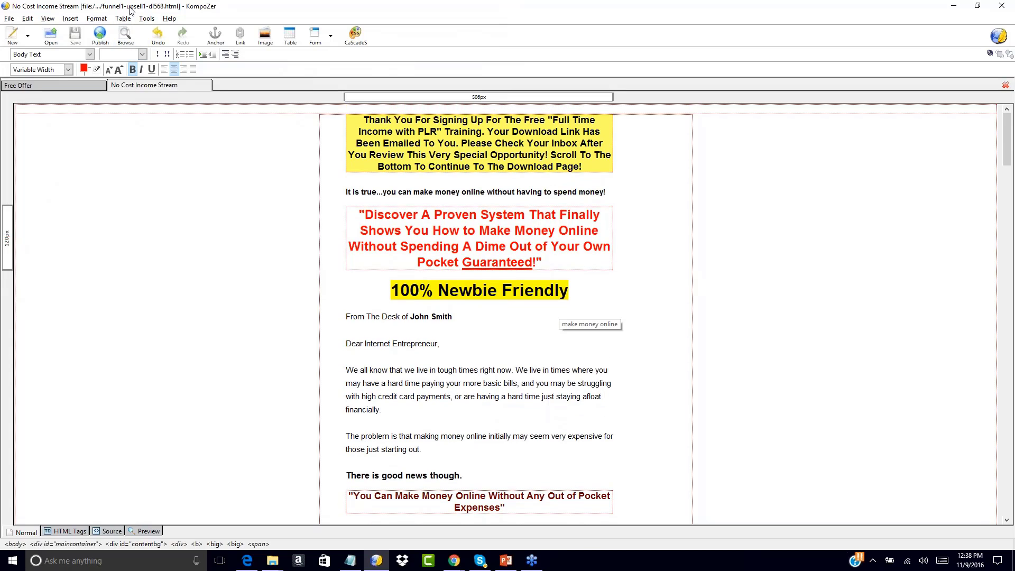
Scroll through the saved upsell page to check the thank-you banner and headline
scroll(218, 322, "down", 15)
scroll(219, 324, "down", 20)
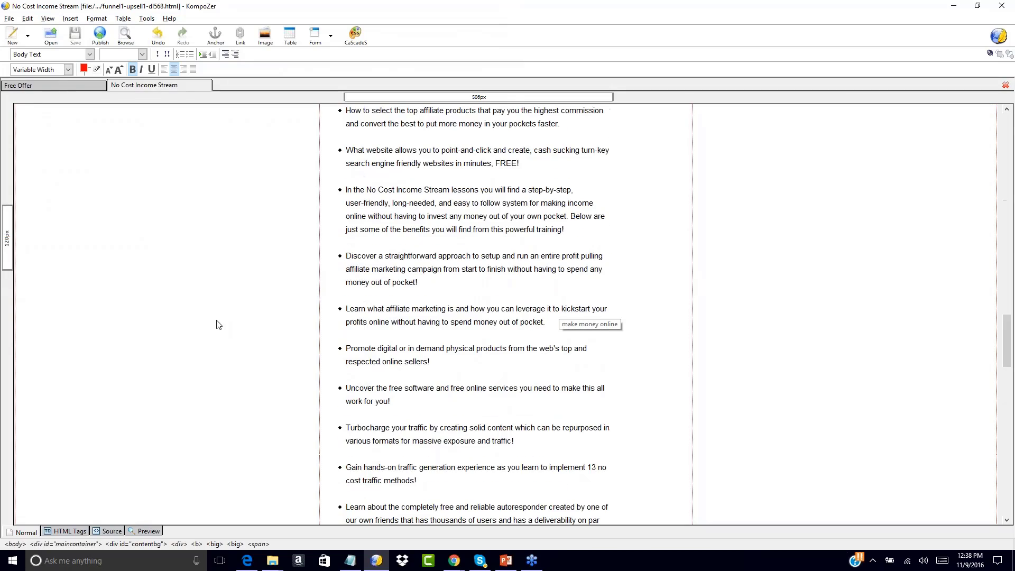
scroll(218, 324, "down", 7)
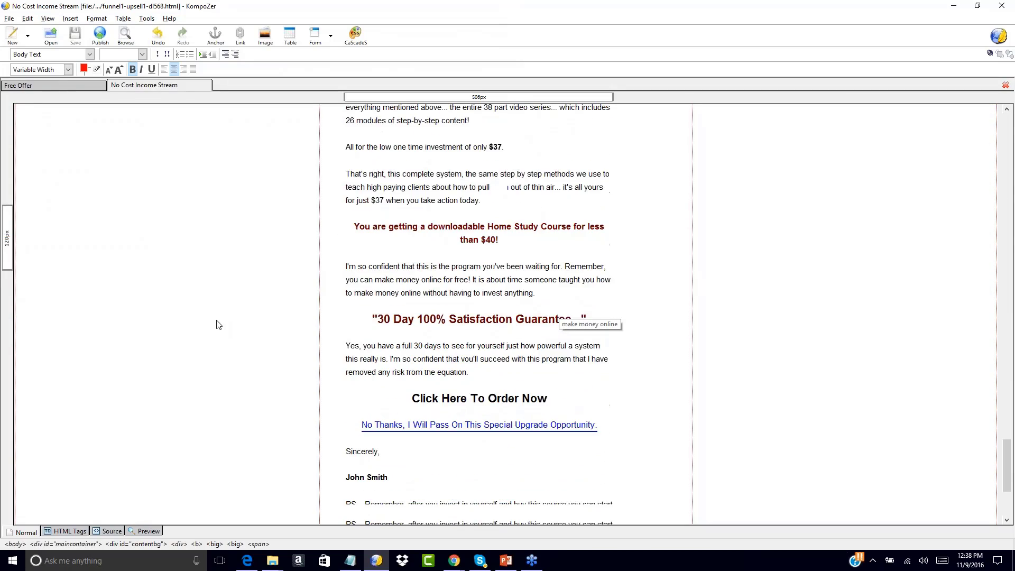
scroll(218, 324, "down", 1)
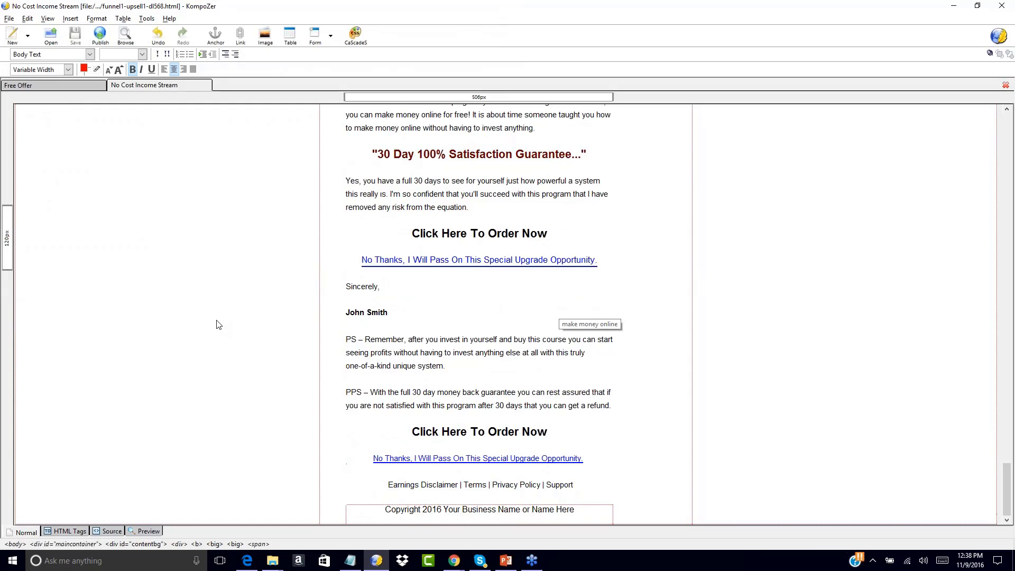
scroll(218, 324, "up", 15)
scroll(218, 324, "up", 15)
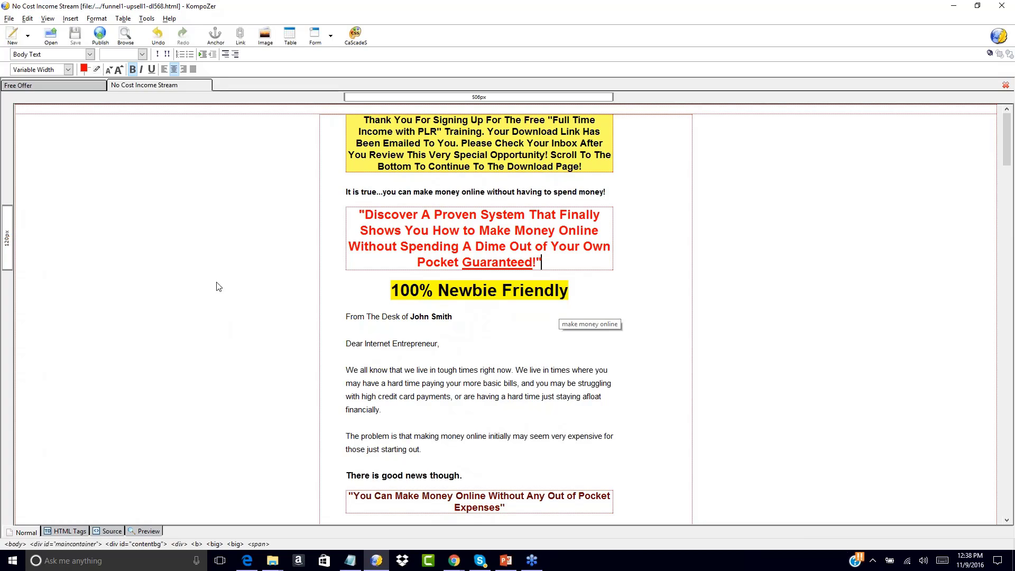
Compare the upsell page against the Free Offer page, then bring up the File menu
left_click(77, 91)
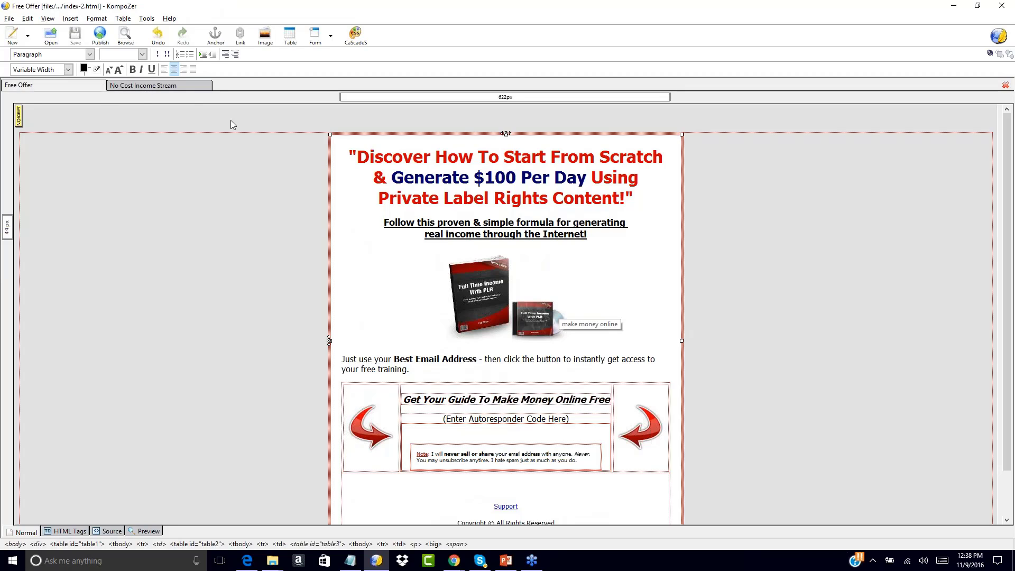
left_click(148, 88)
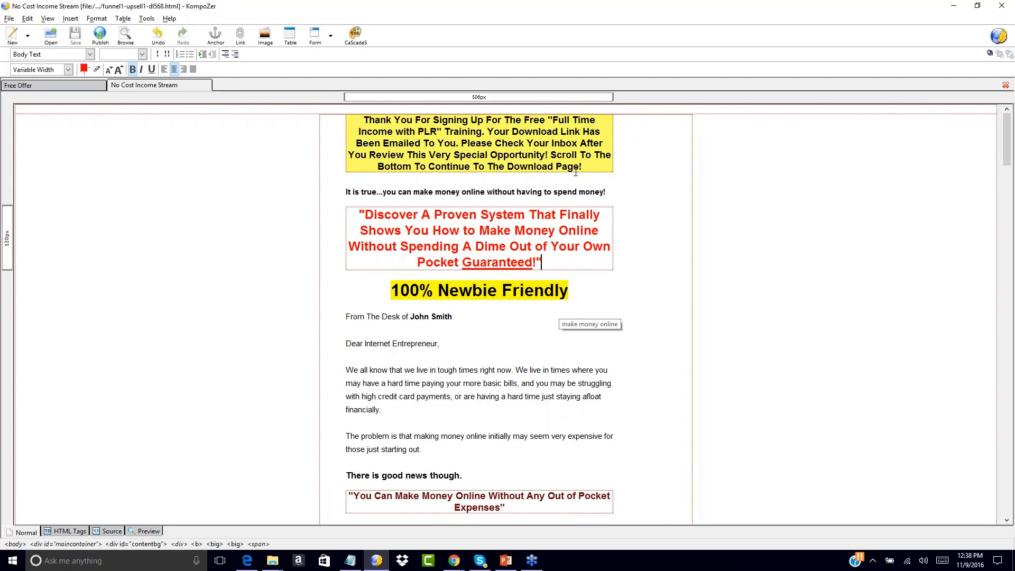
scroll(769, 267, "down", 12)
scroll(772, 270, "up", 12)
left_click(9, 19)
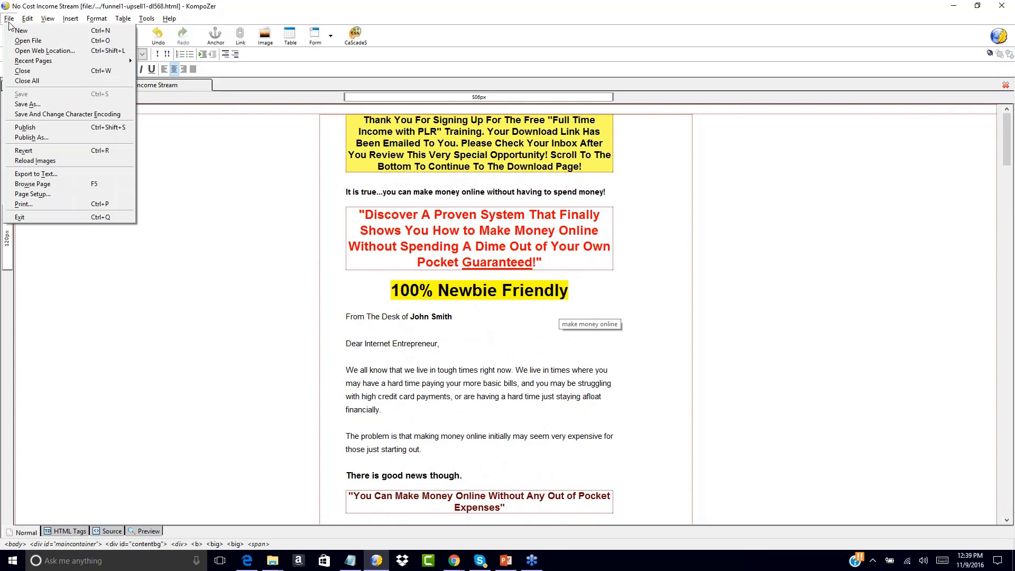
Open the original salespage.html from the salespage-plain folder
left_click(27, 41)
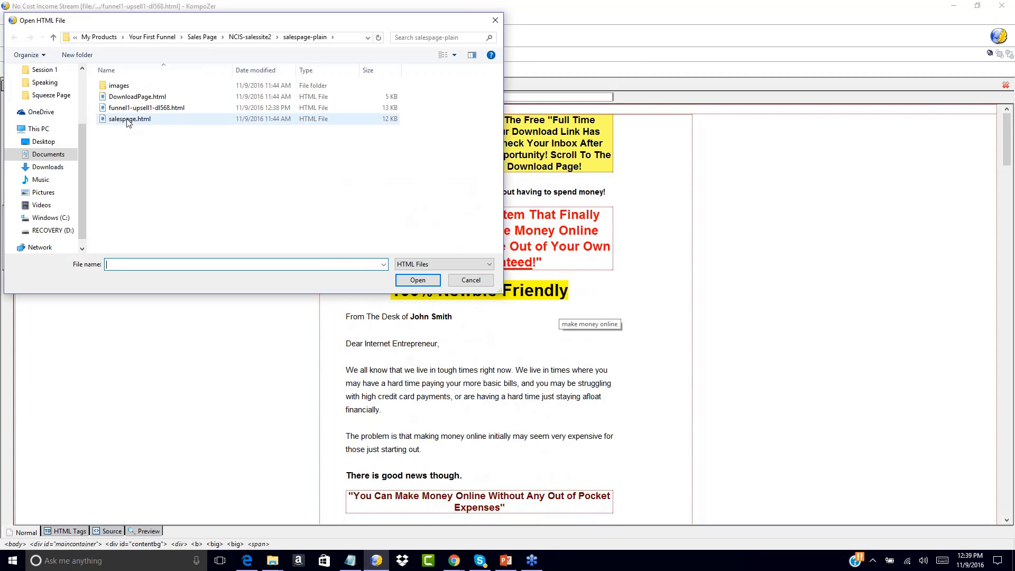
left_click(240, 37)
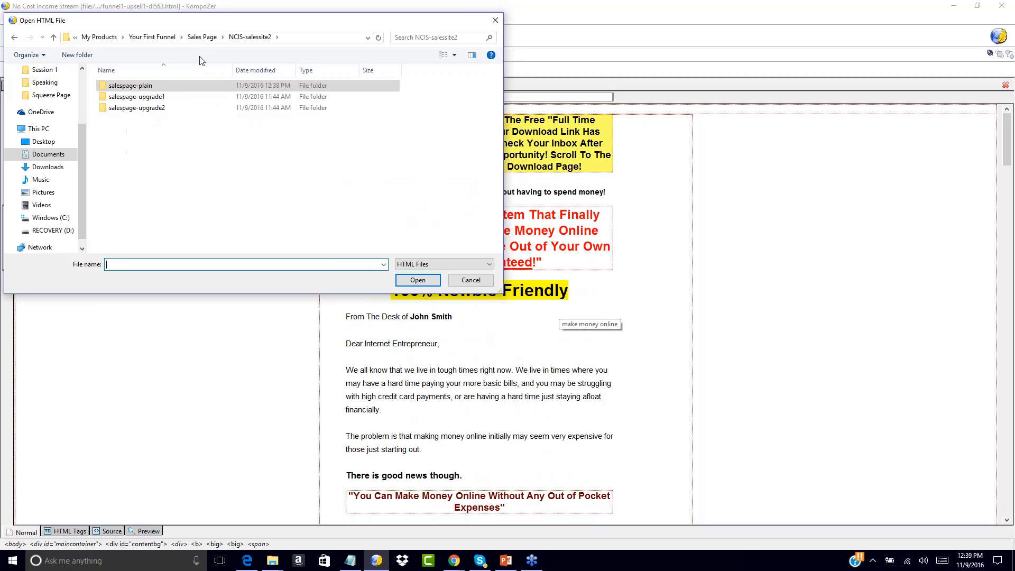
double_click(140, 86)
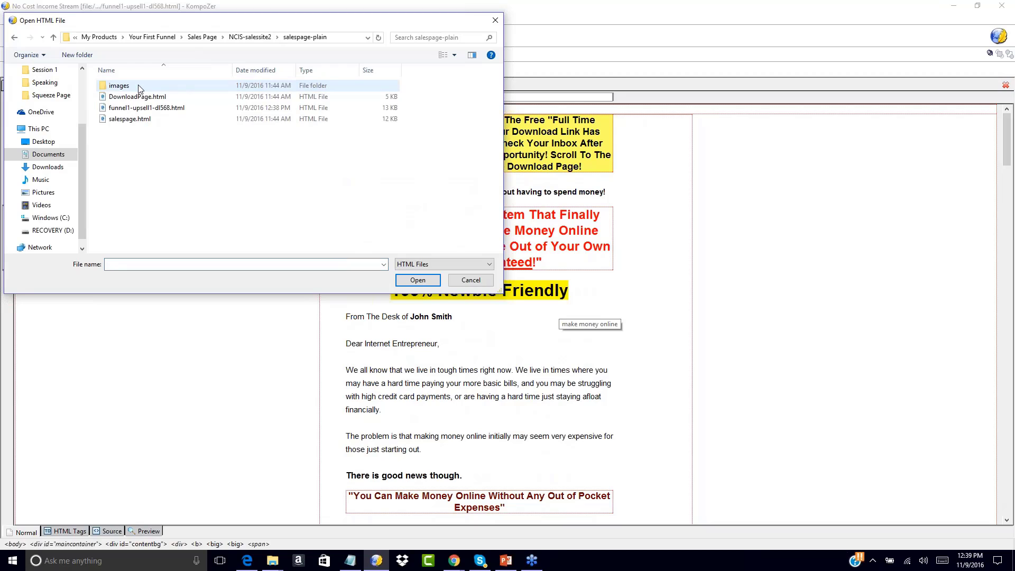
double_click(132, 119)
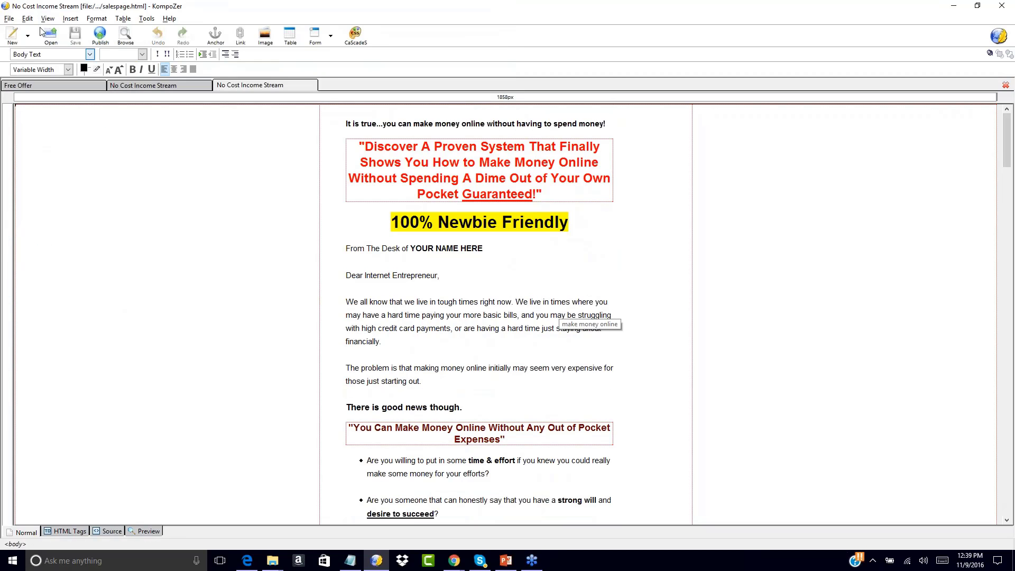
Save a copy of it as salespage1.html with All Files as the file type
left_click(10, 19)
left_click(33, 101)
left_click(120, 255)
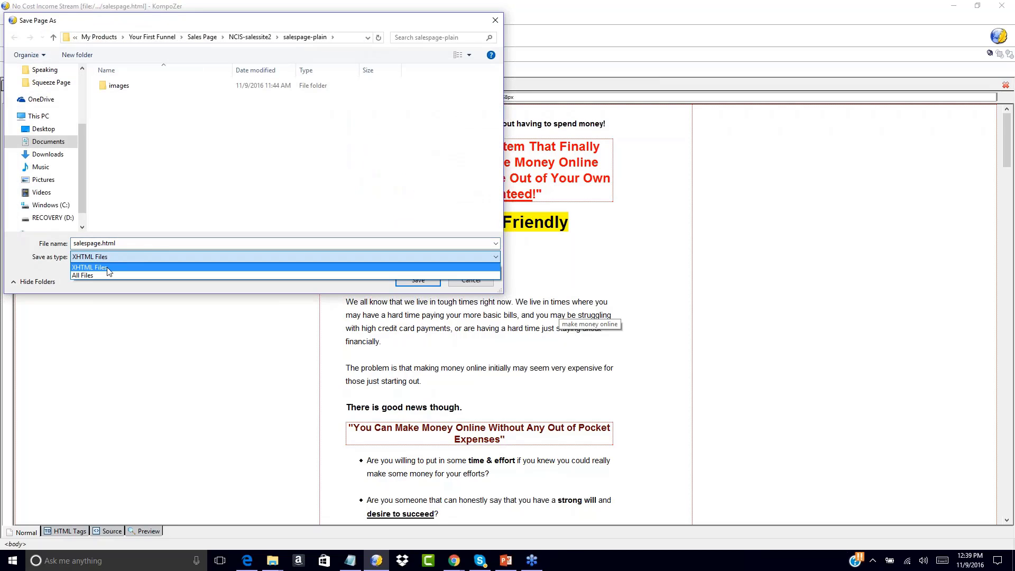
left_click(102, 273)
left_click(102, 243)
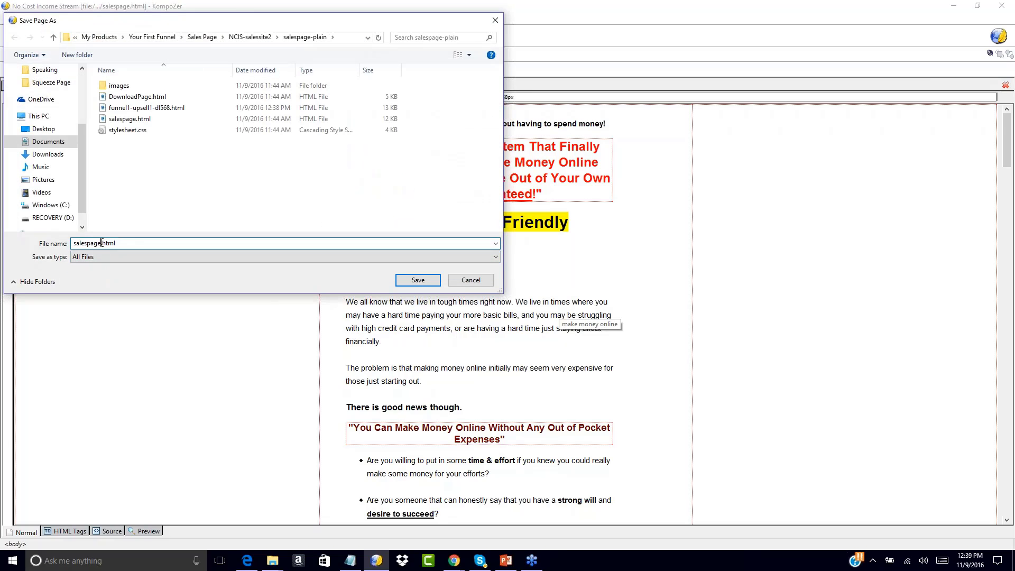
type("1")
left_click(418, 280)
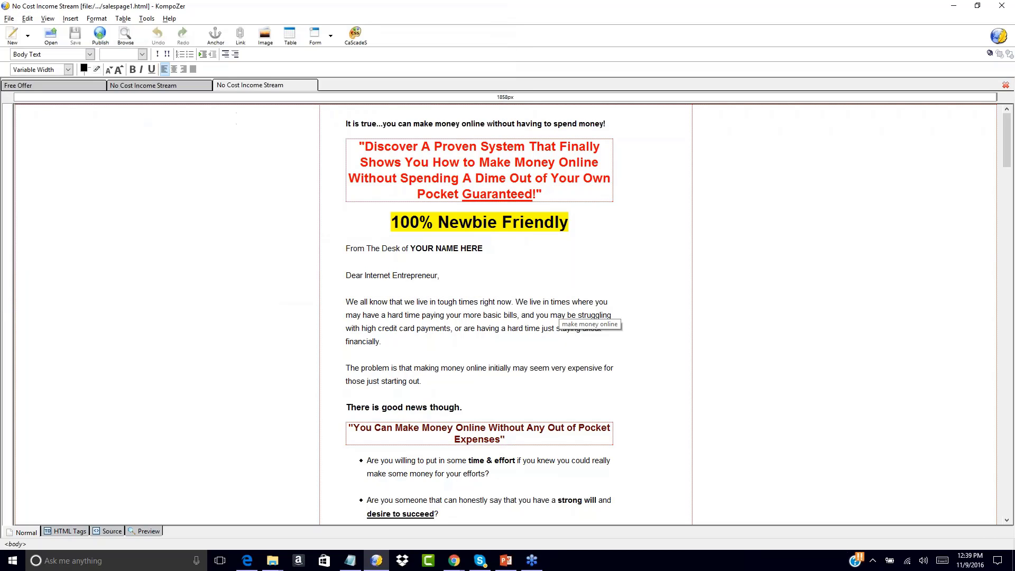
Switch between the Free Offer, funnel1-upsell1-dl568.html and salespage1.html tabs to compare them
left_click(175, 85)
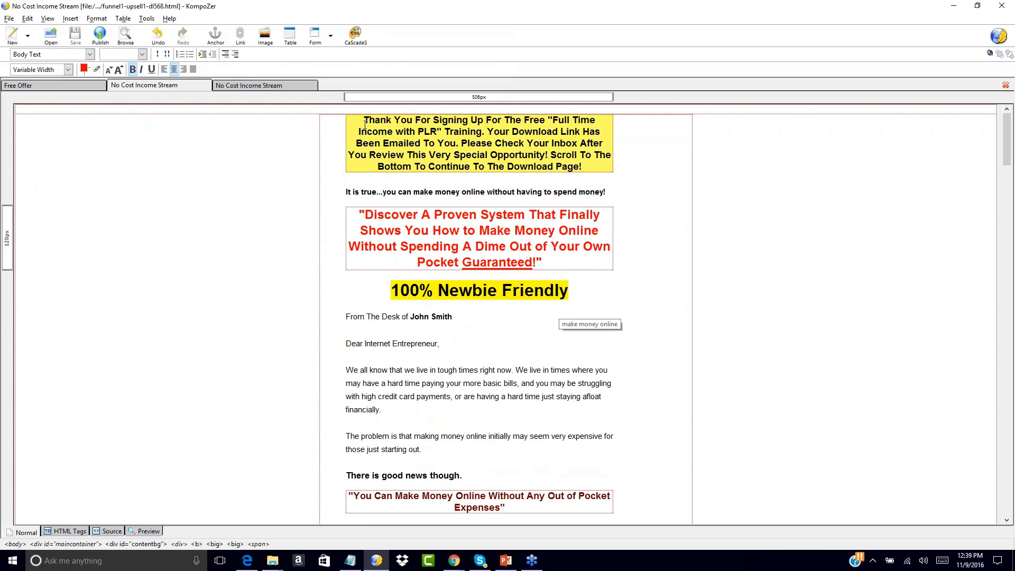
left_click(73, 88)
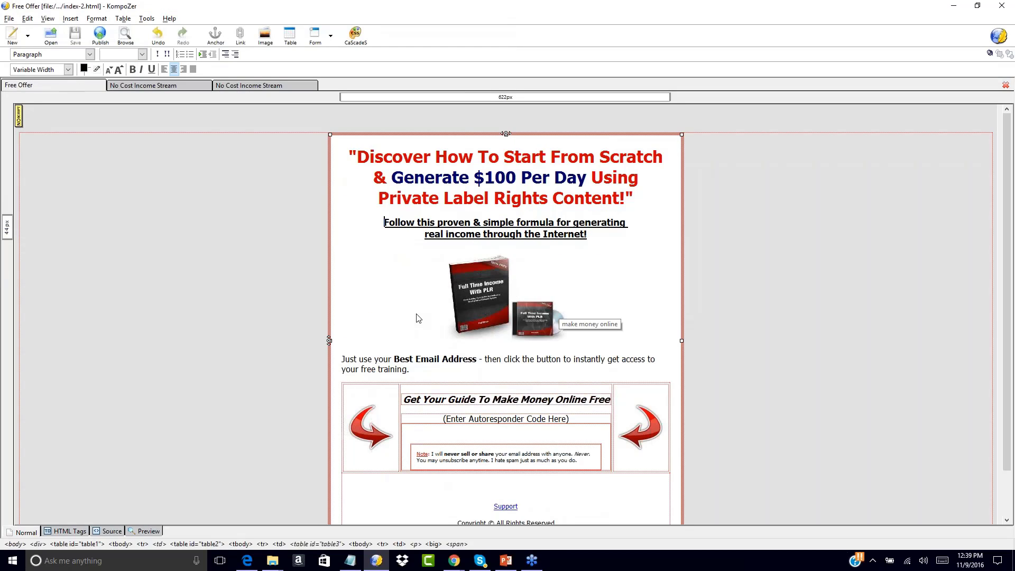
left_click(133, 85)
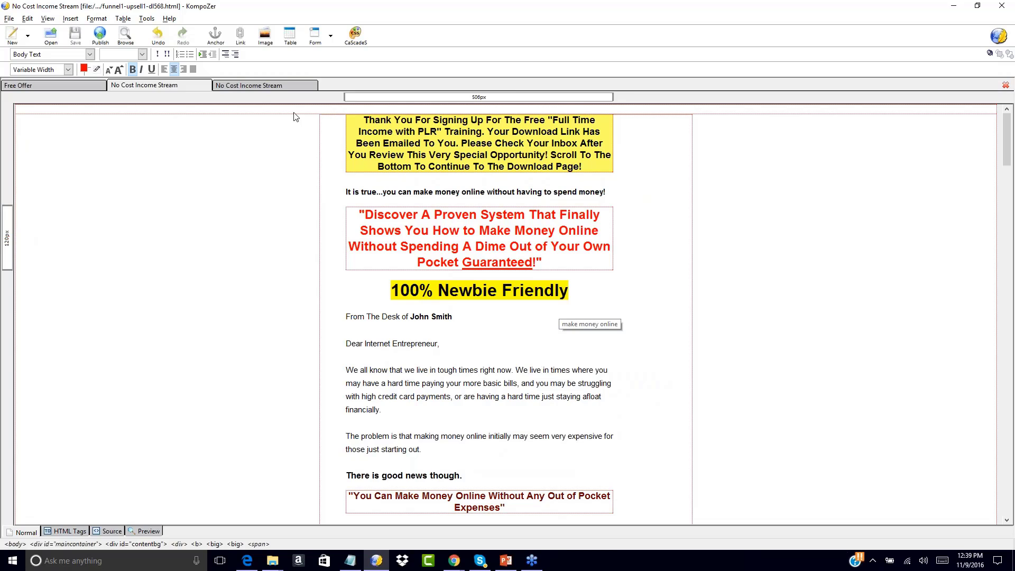
left_click(265, 85)
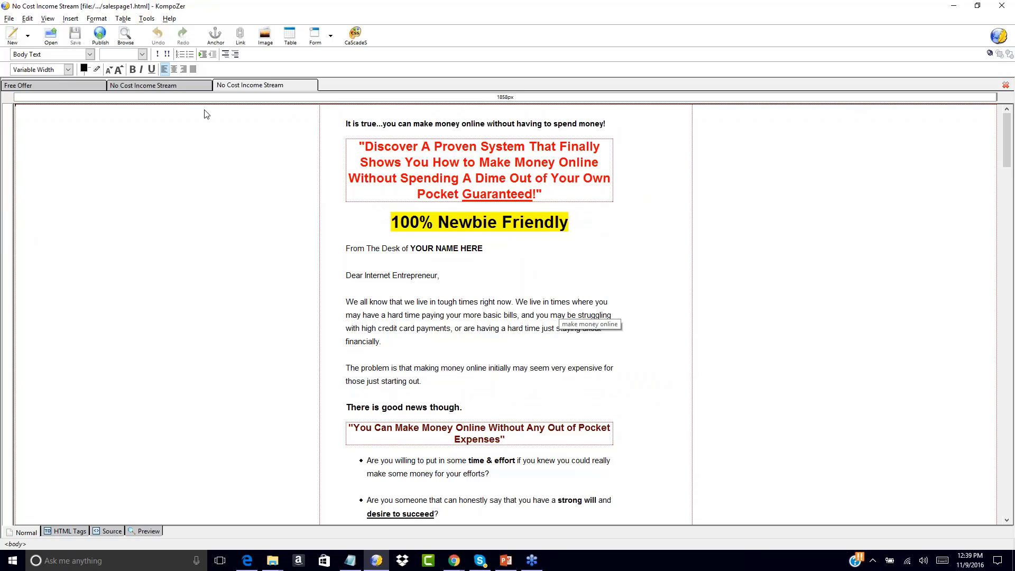
left_click(175, 86)
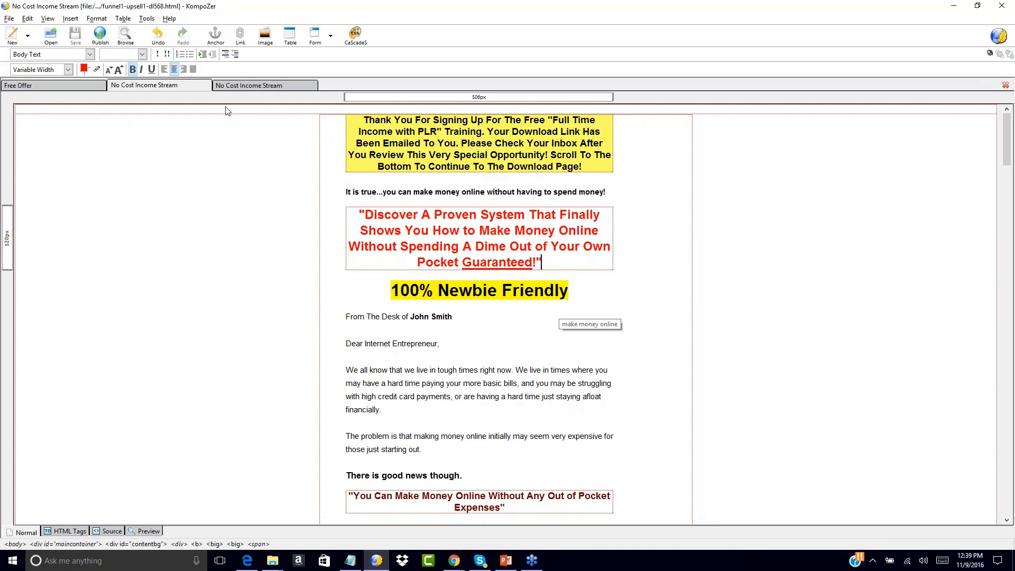
left_click(249, 84)
left_click(186, 83)
left_click(71, 82)
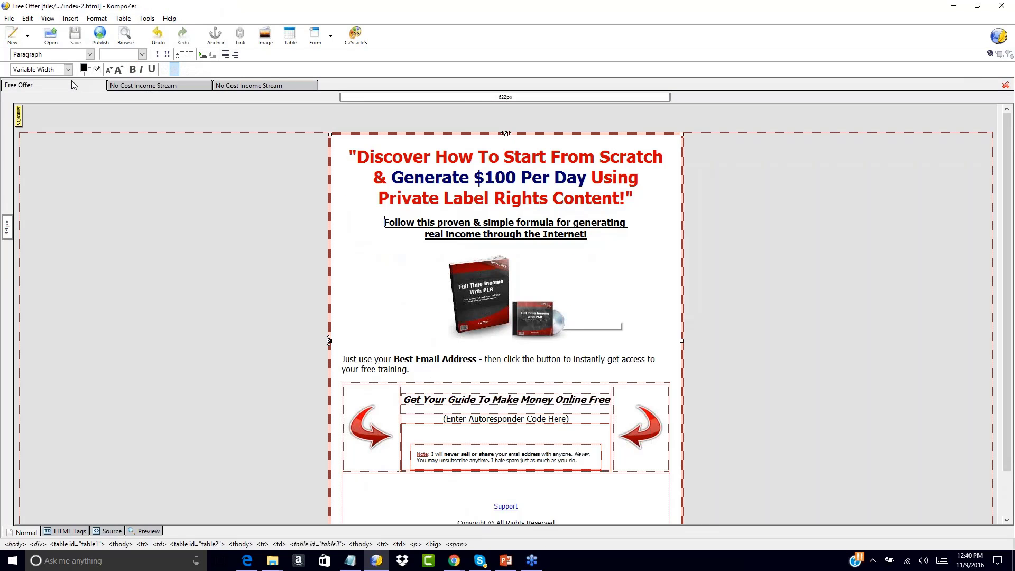
left_click(166, 86)
left_click(222, 86)
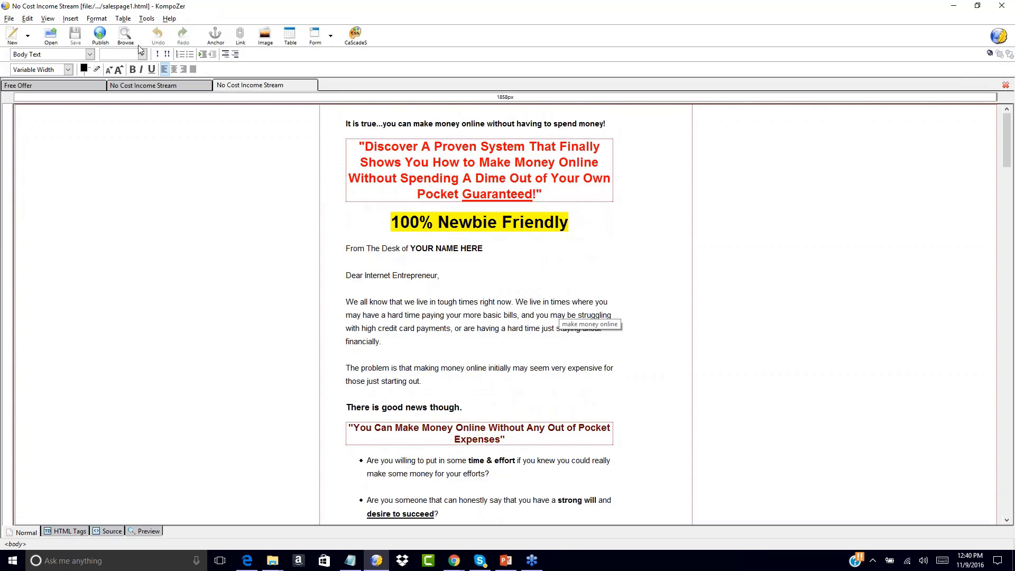
left_click(54, 36)
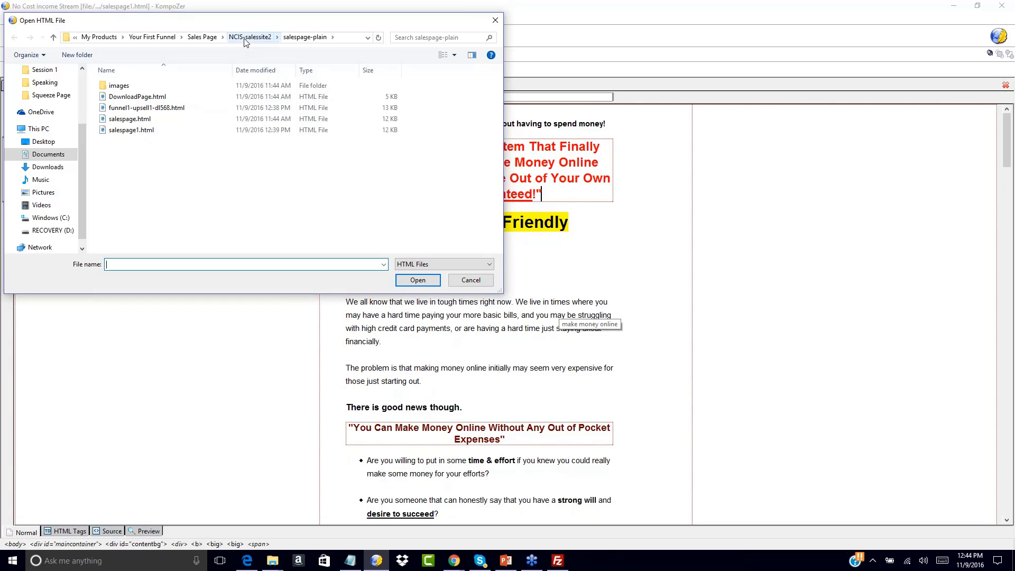
Go up to Your First Funnel, enter Download Page, and open dl_fulltime_plr_jp.html
left_click(216, 37)
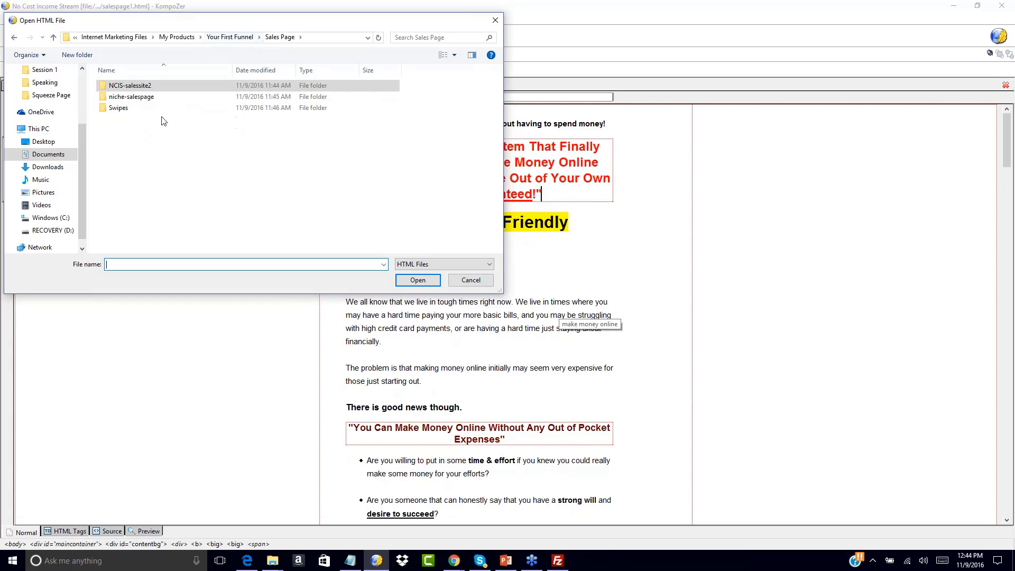
left_click(216, 37)
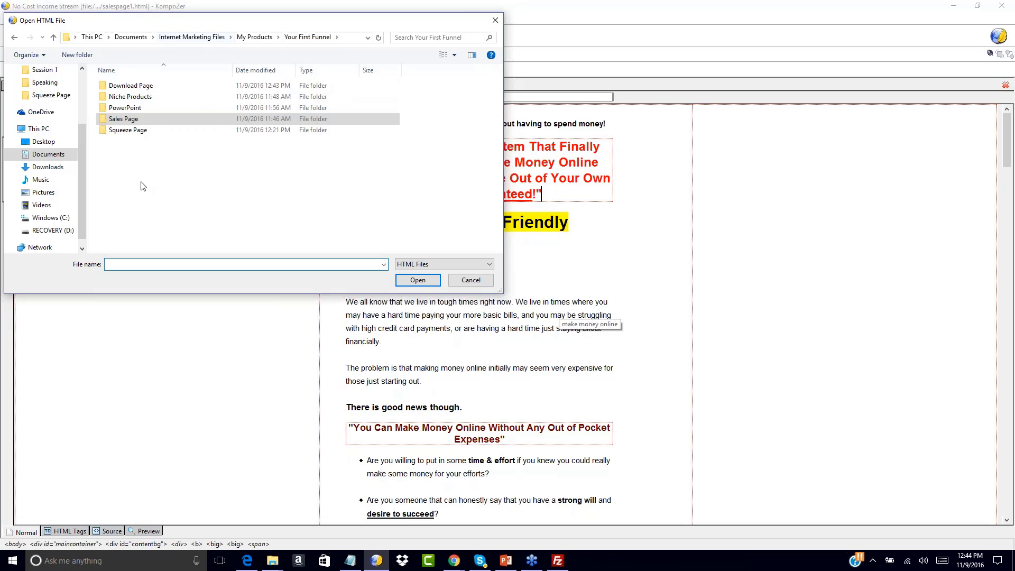
double_click(131, 85)
double_click(169, 85)
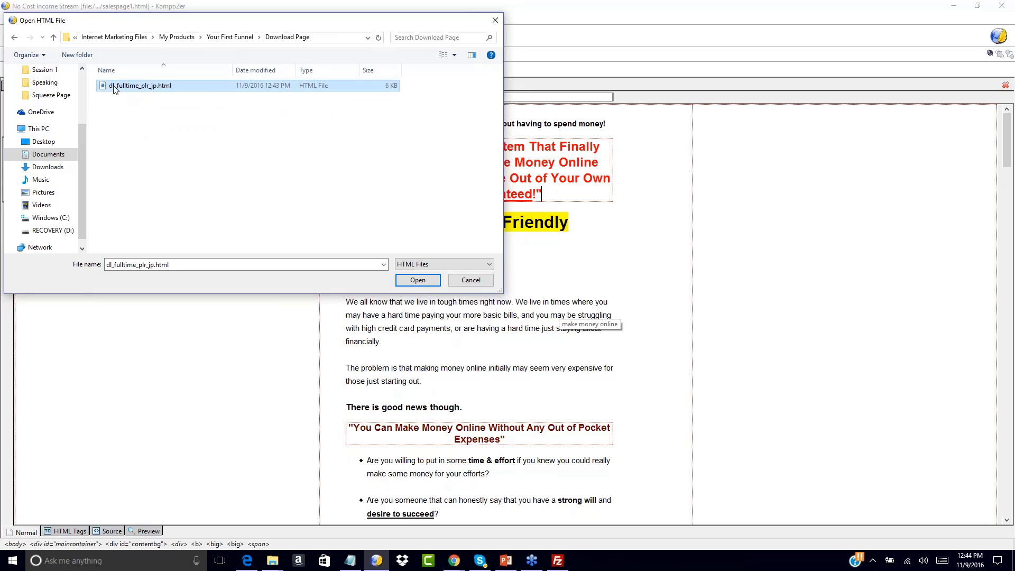
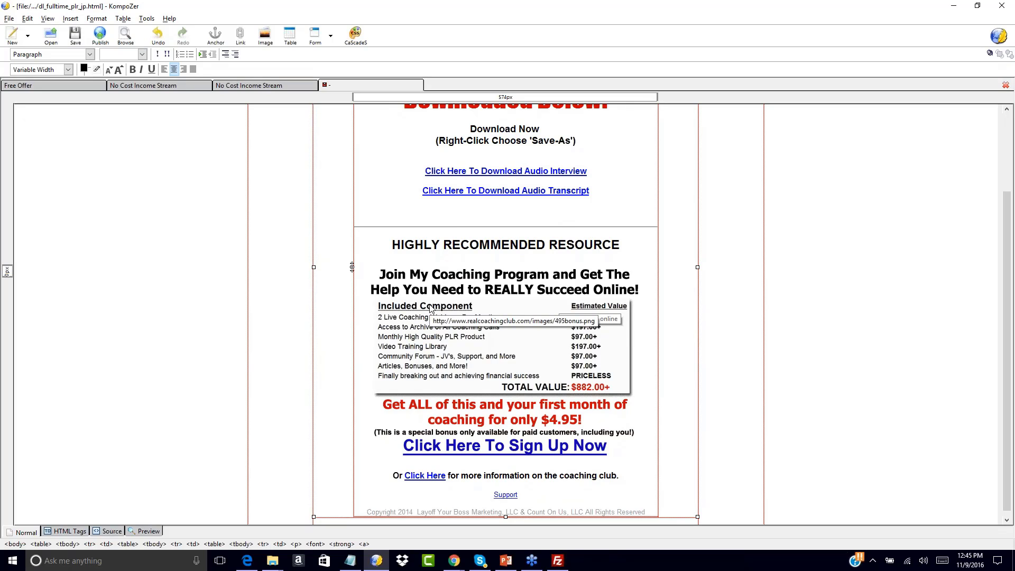
Look over salespage1.html, then return to the download page and inspect the coaching offer table
left_click(261, 88)
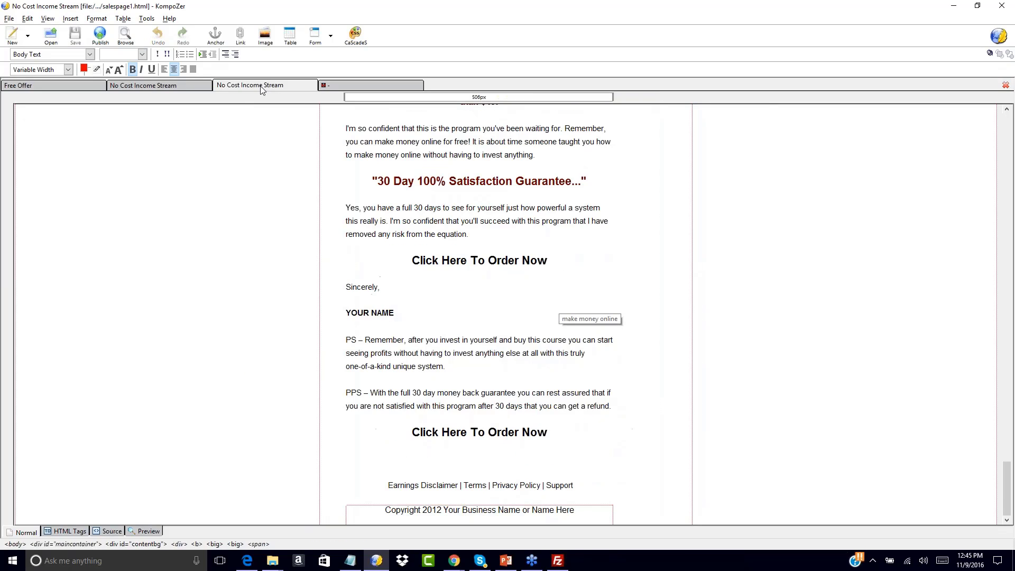
scroll(318, 225, "up", 15)
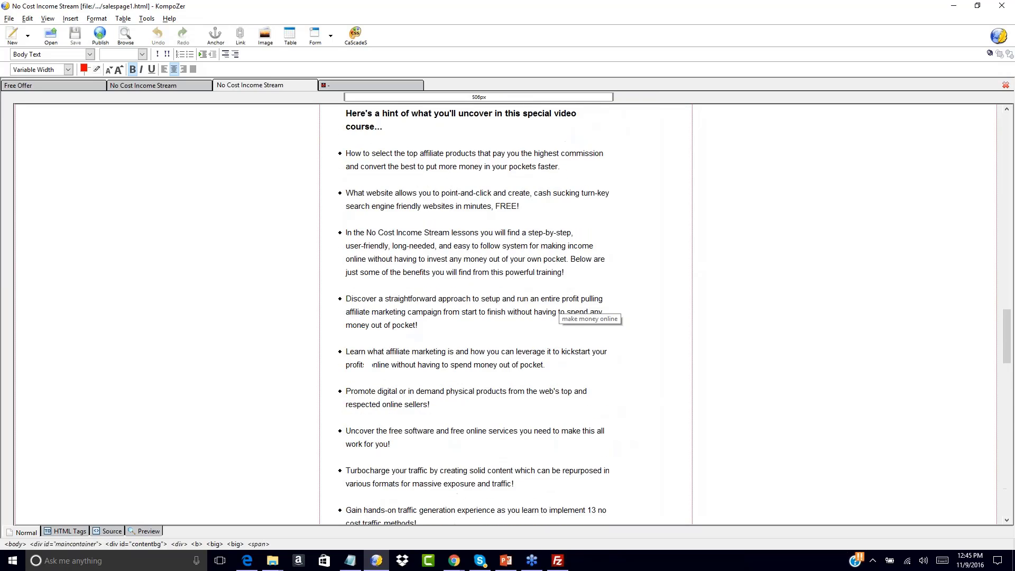
scroll(561, 312, "up", 15)
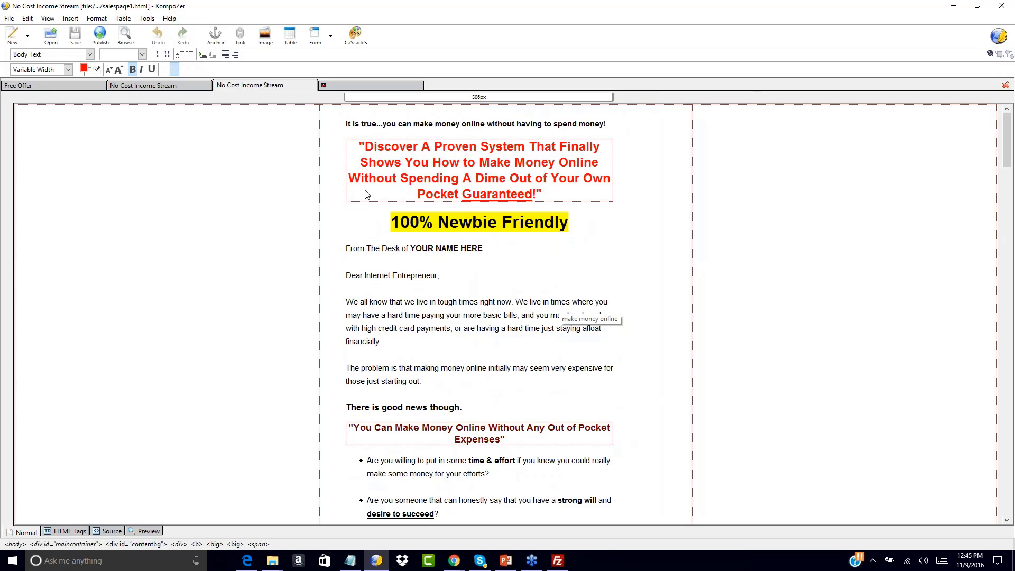
left_click(343, 83)
left_click(431, 286)
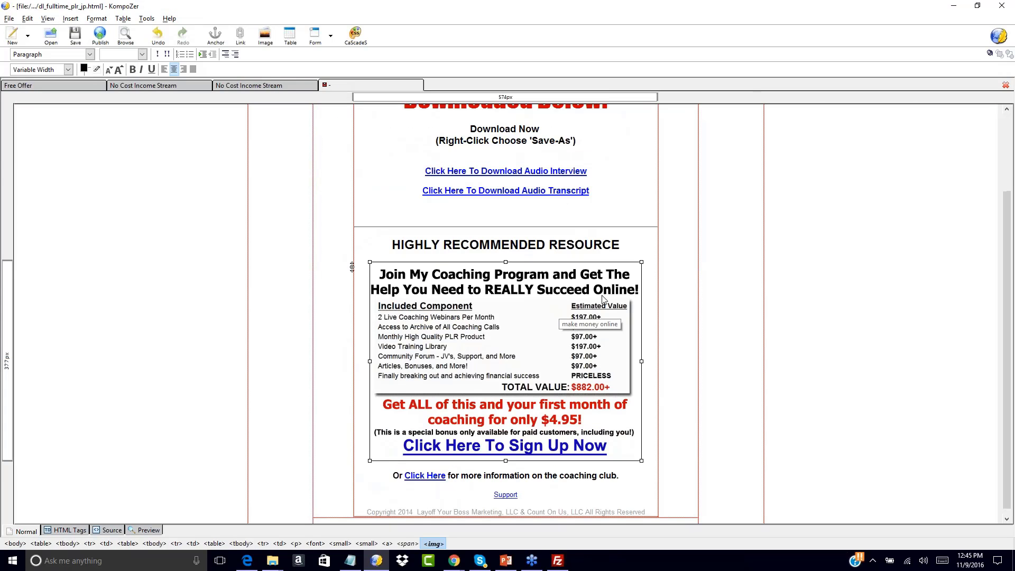
left_click(646, 292)
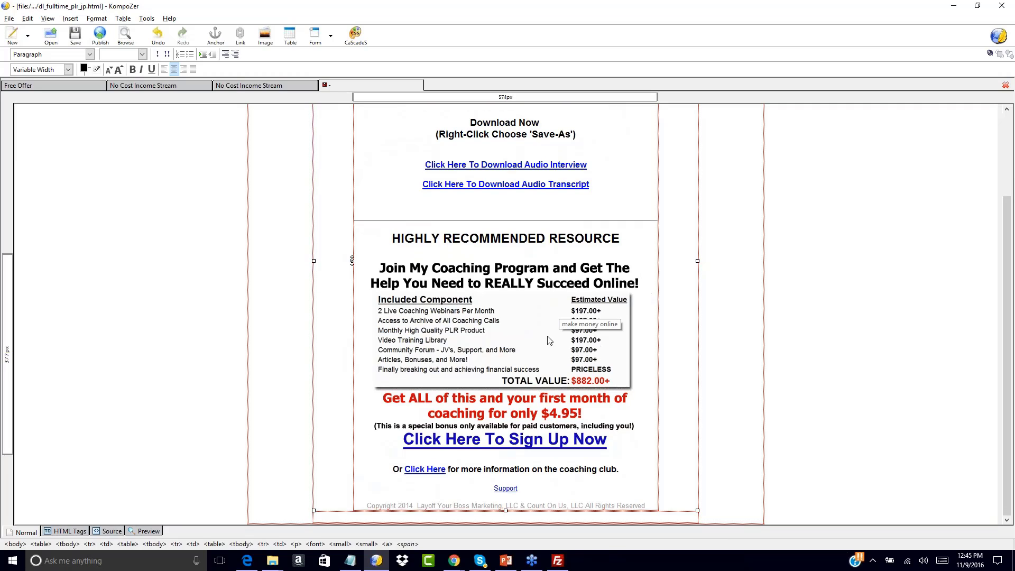
Change the footer's copyright year from 2014 to 2016 and delete the company name
left_click(414, 505)
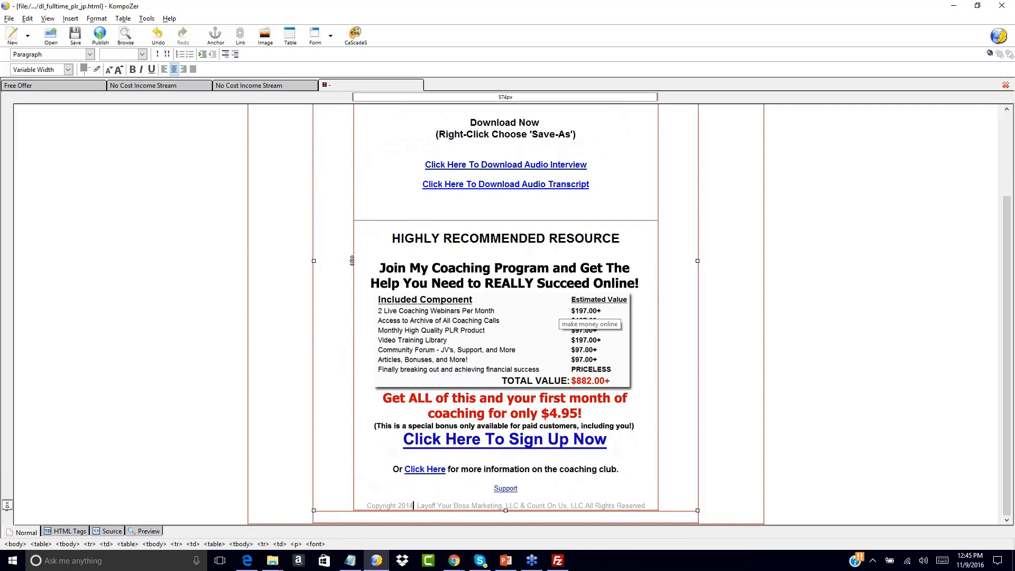
key("BackSpace")
type("6")
left_click_drag(416, 505, 583, 503)
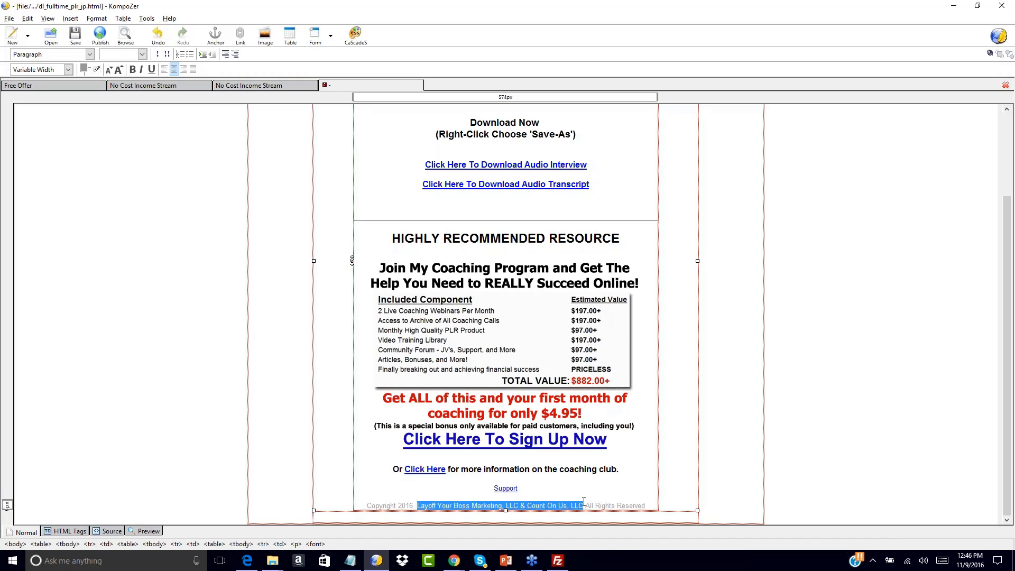
key("Delete")
key("Delete")
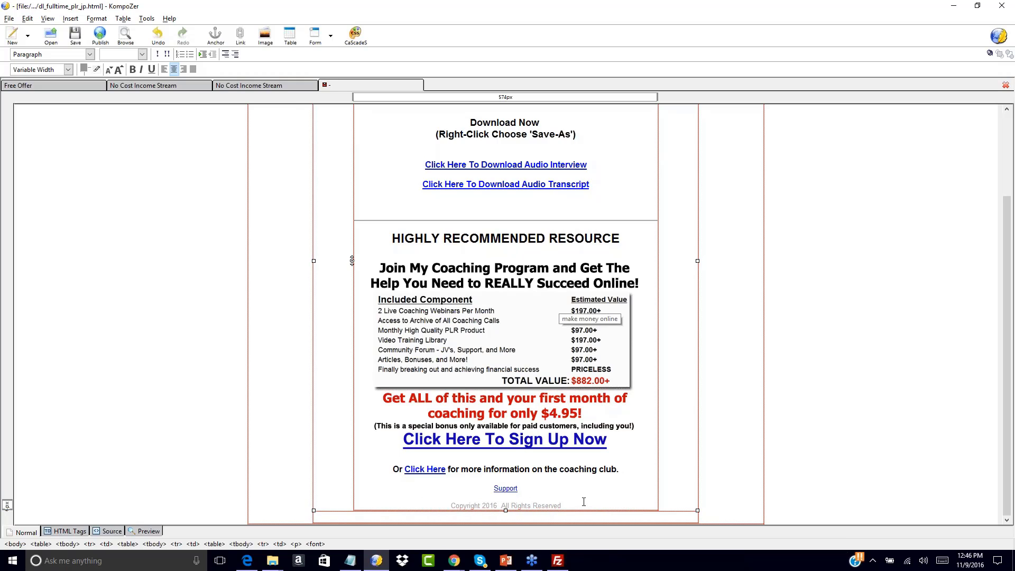
Point the footer's Support link to # and select the Audio Interview download link text
double_click(505, 488)
type("#")
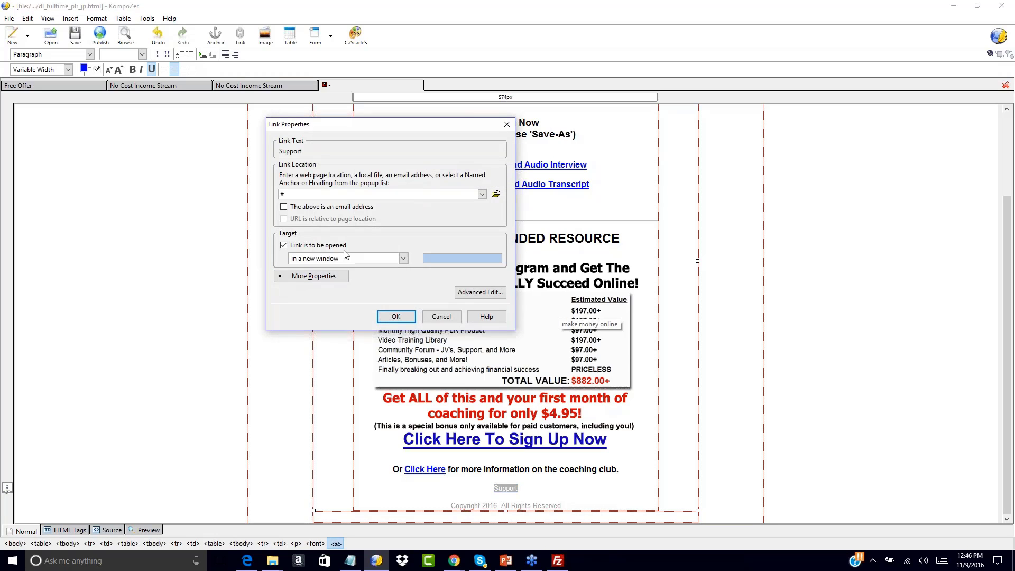
left_click(395, 316)
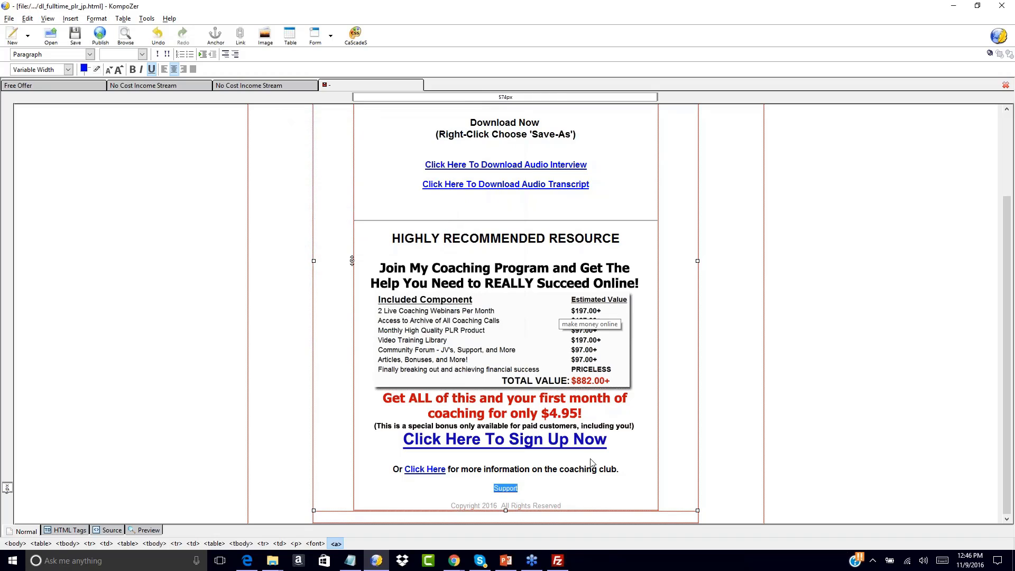
scroll(579, 482, "up", 4)
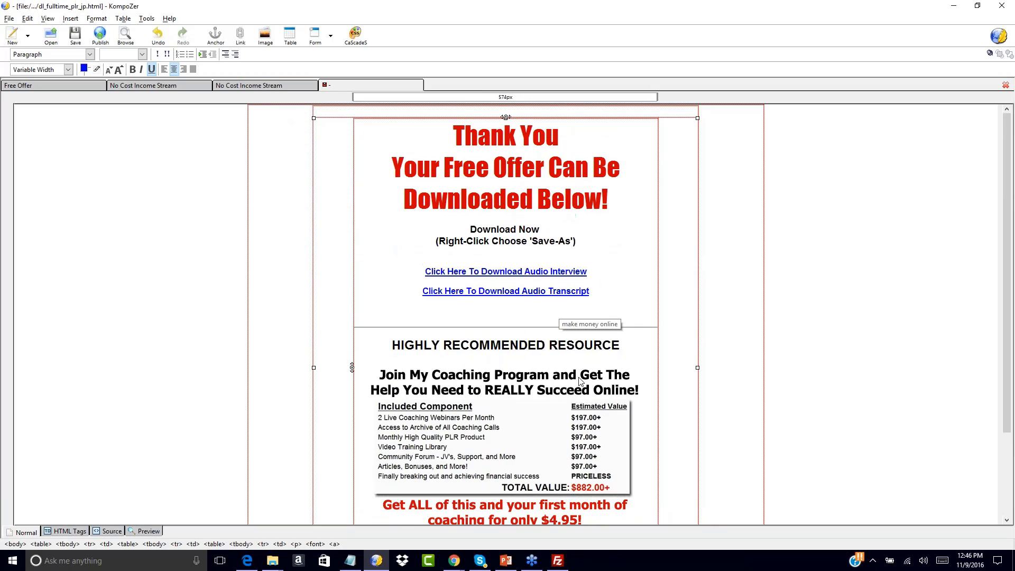
scroll(402, 219, "down", 3)
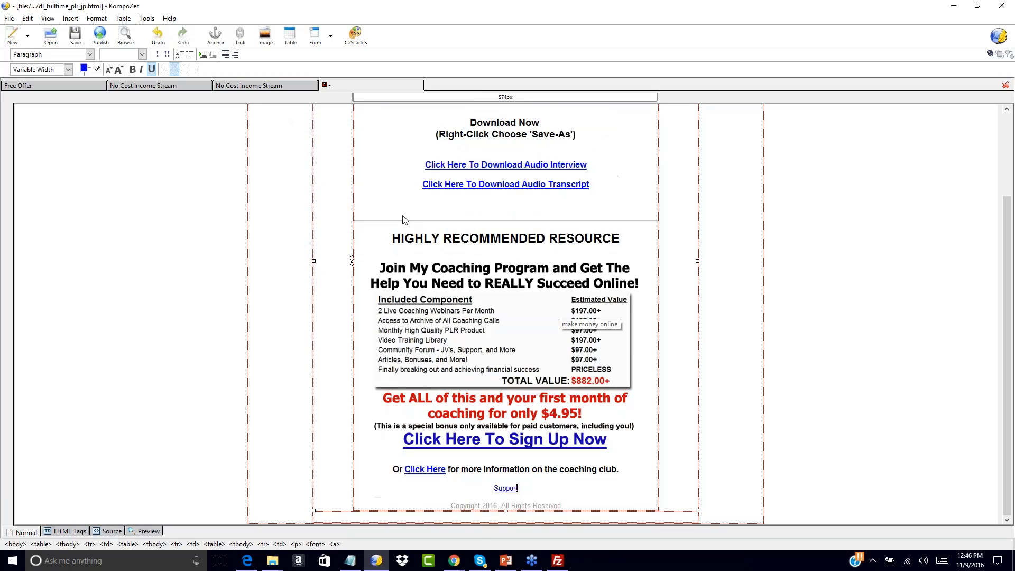
scroll(402, 220, "up", 3)
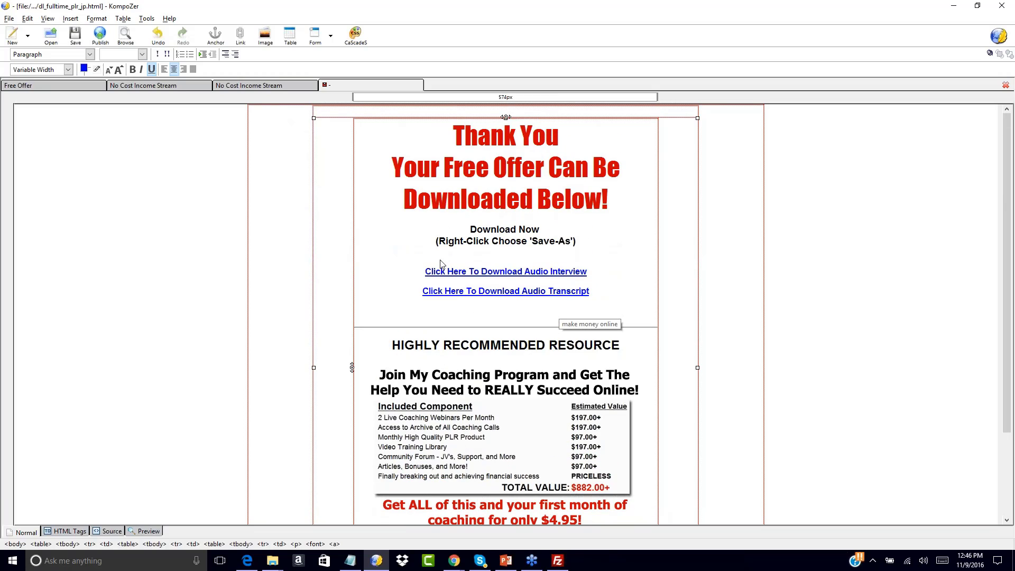
left_click_drag(426, 272, 589, 272)
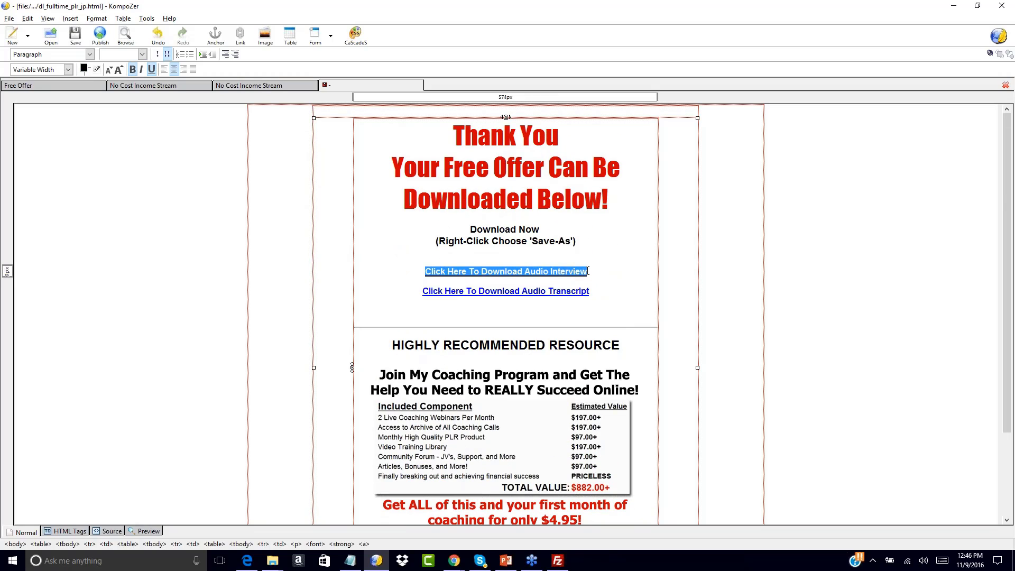
Check the Audio Interview link's URL in Insert > Link and close it with OK
left_click(74, 22)
left_click(80, 62)
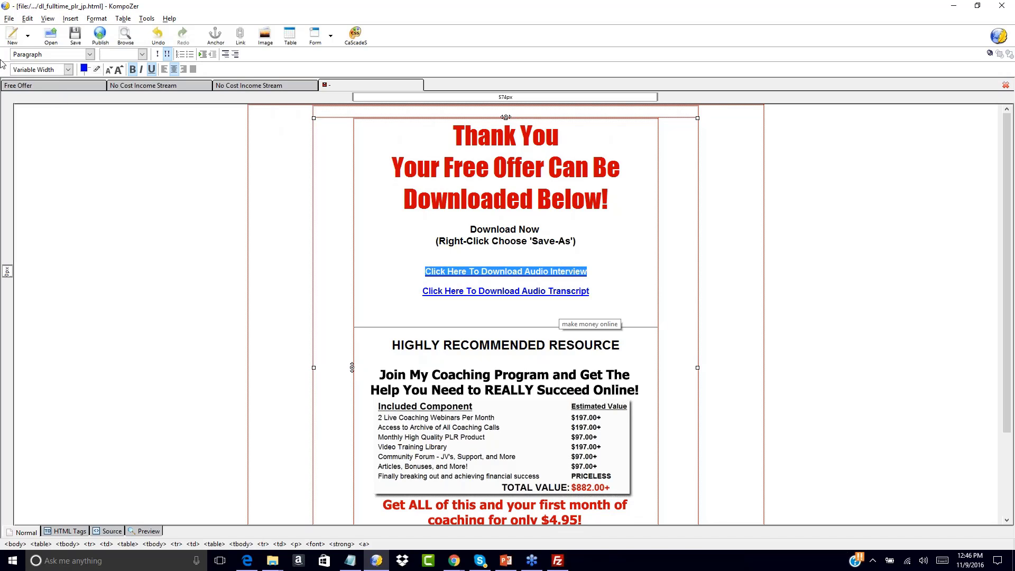
left_click(70, 21)
left_click(79, 62)
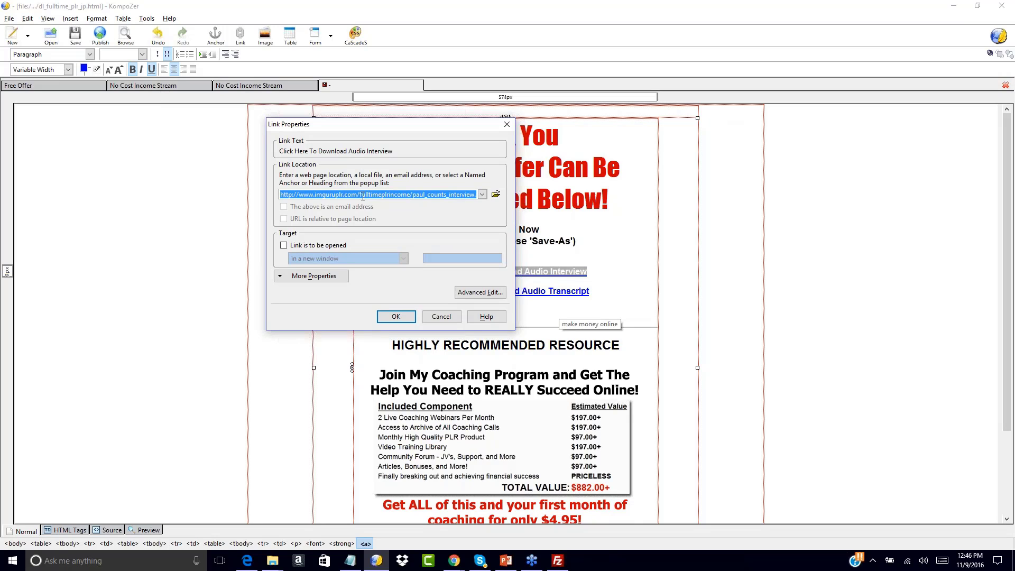
left_click(396, 316)
left_click(580, 261)
Retype 'ree' after the F of Free in the Your Free Offer headline
scroll(643, 247, "down", 2)
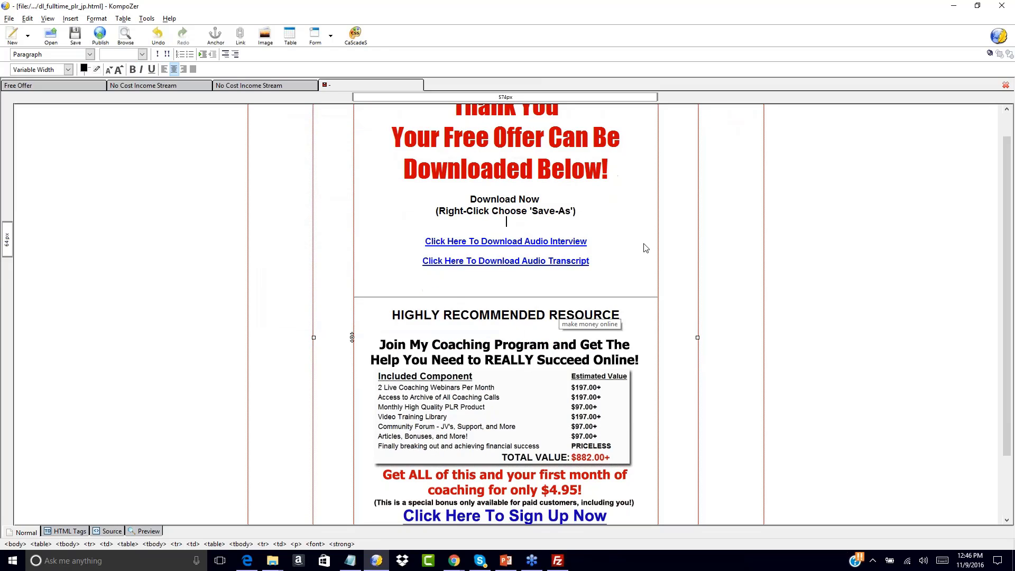
scroll(644, 247, "up", 2)
left_click(511, 165)
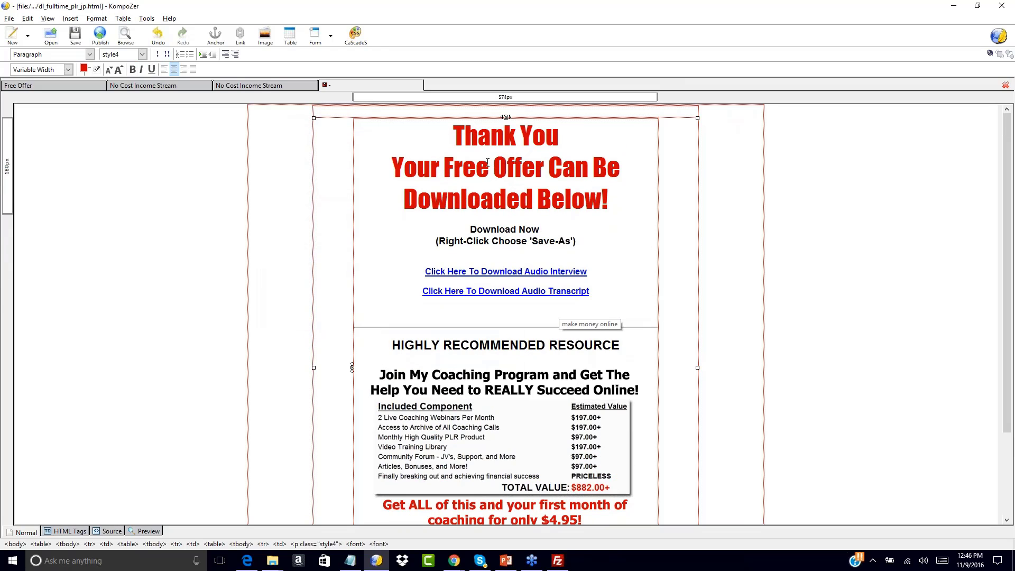
left_click(423, 290)
left_click(489, 166)
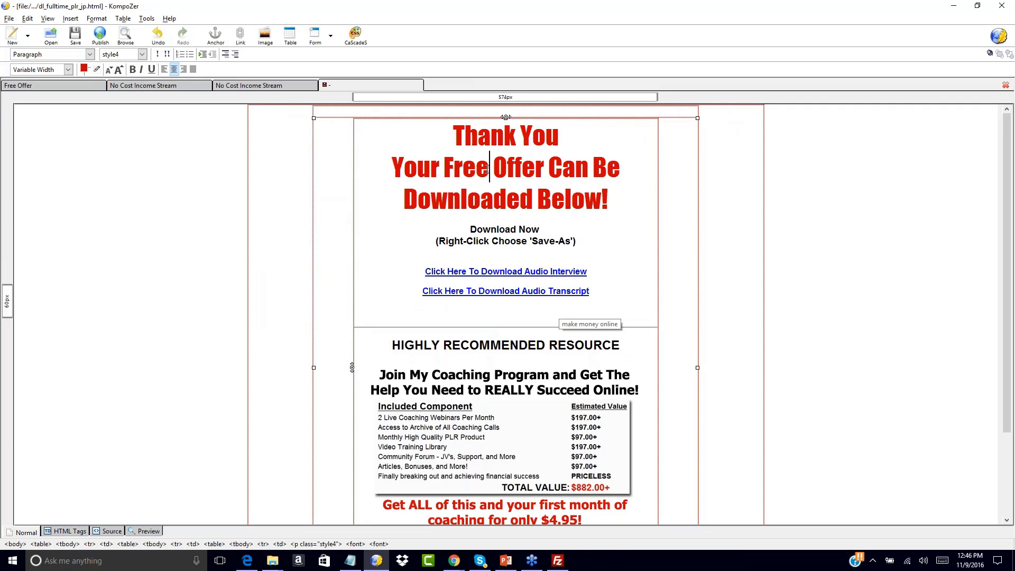
key("BackSpace")
key("BackSpace")
key("BackSpace")
type("ree")
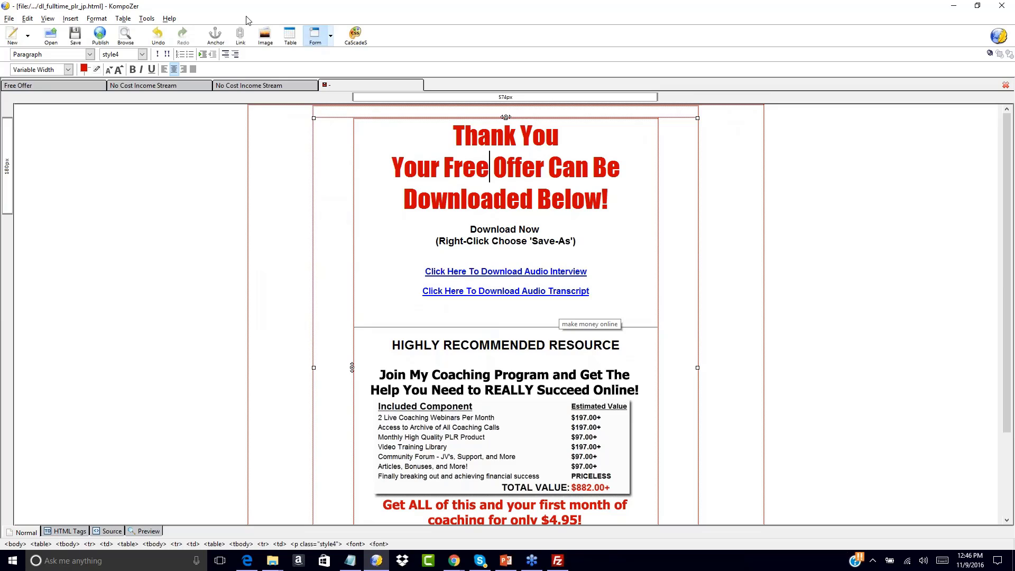
Save the download page as dl_fulltime_plr_income.html, replacing 'jp' with 'income' in the name
left_click(9, 18)
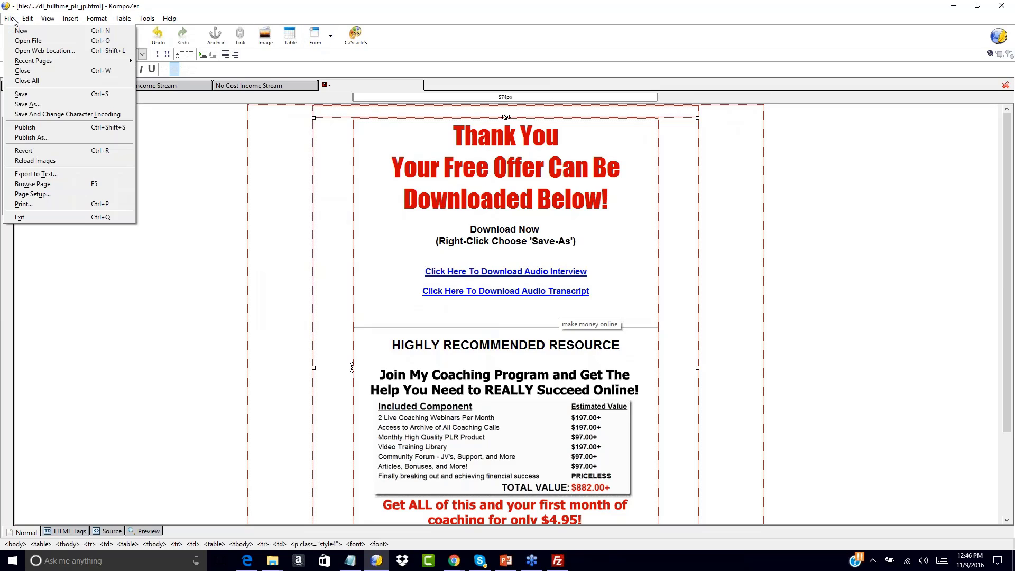
left_click(36, 105)
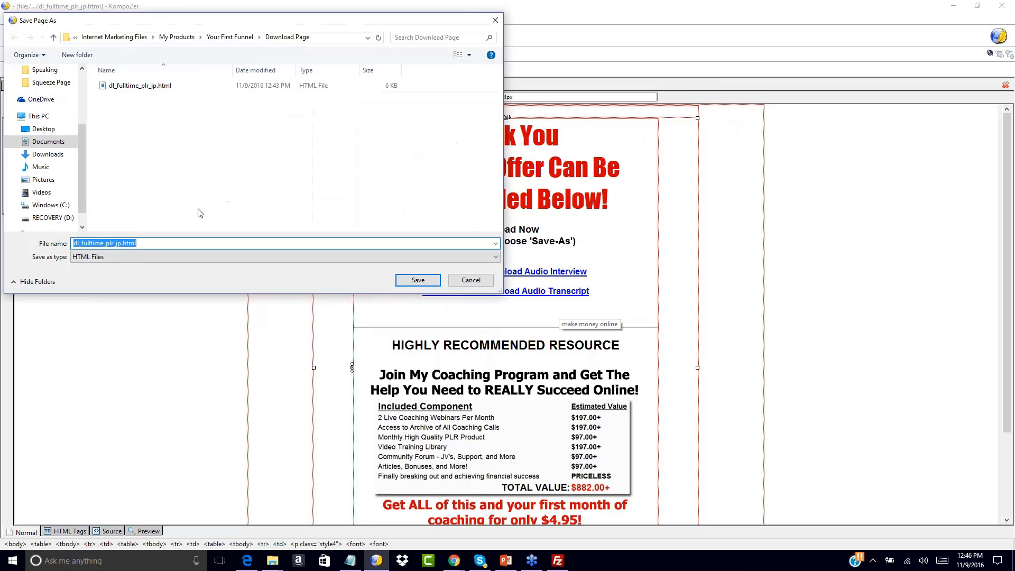
left_click(117, 243)
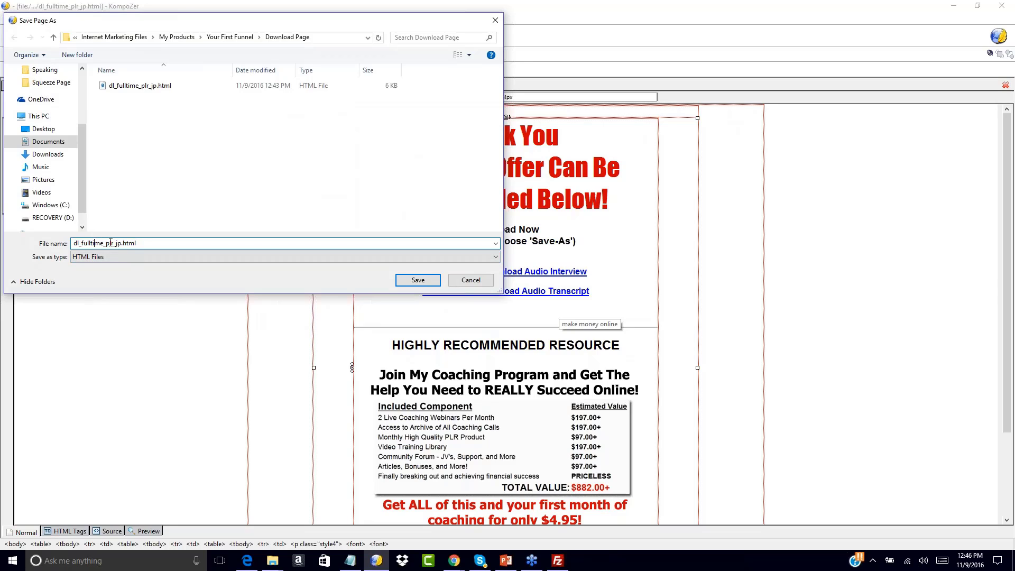
key("BackSpace")
key("BackSpace")
type("income")
left_click(417, 279)
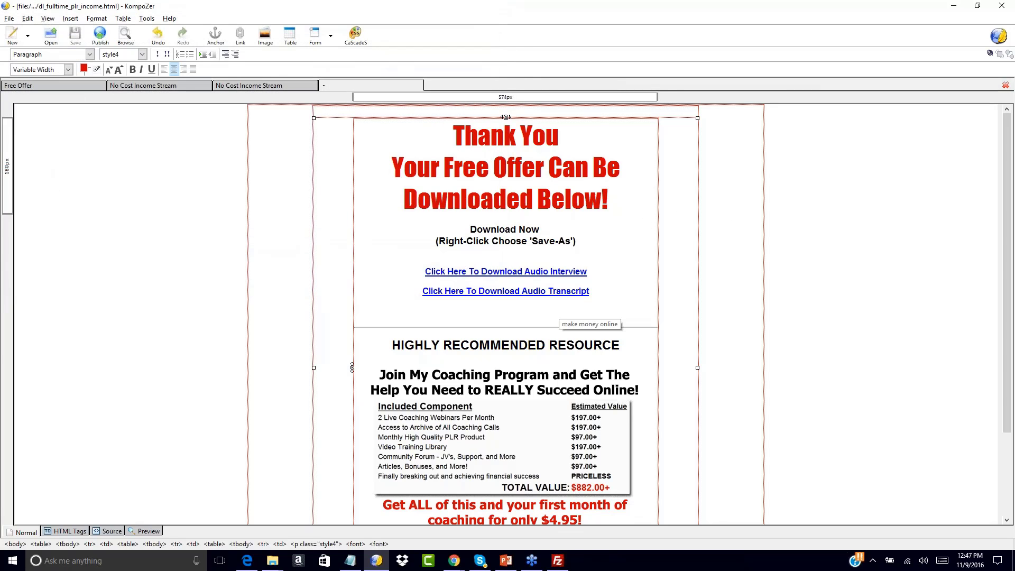
left_click(53, 86)
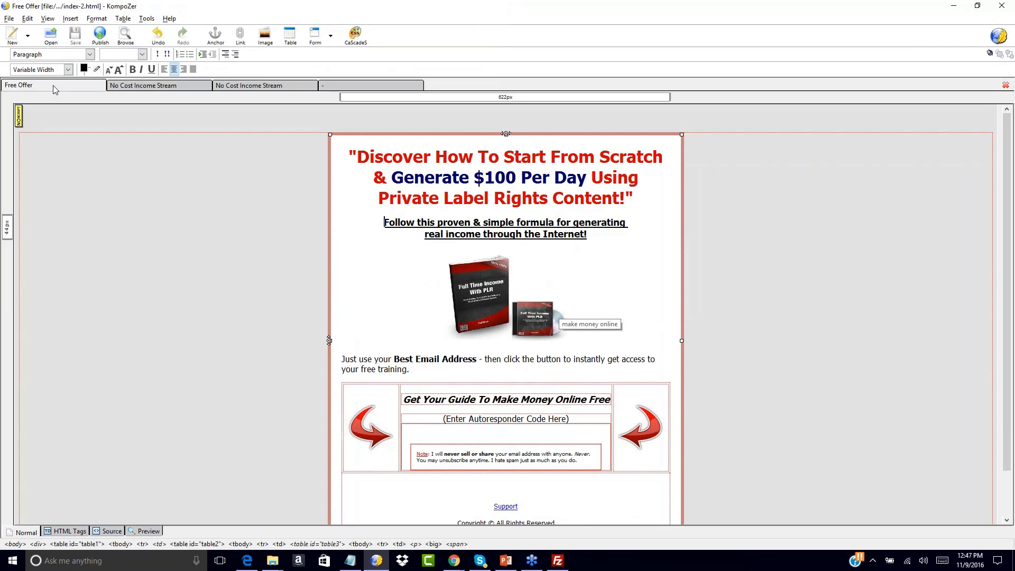
left_click(150, 87)
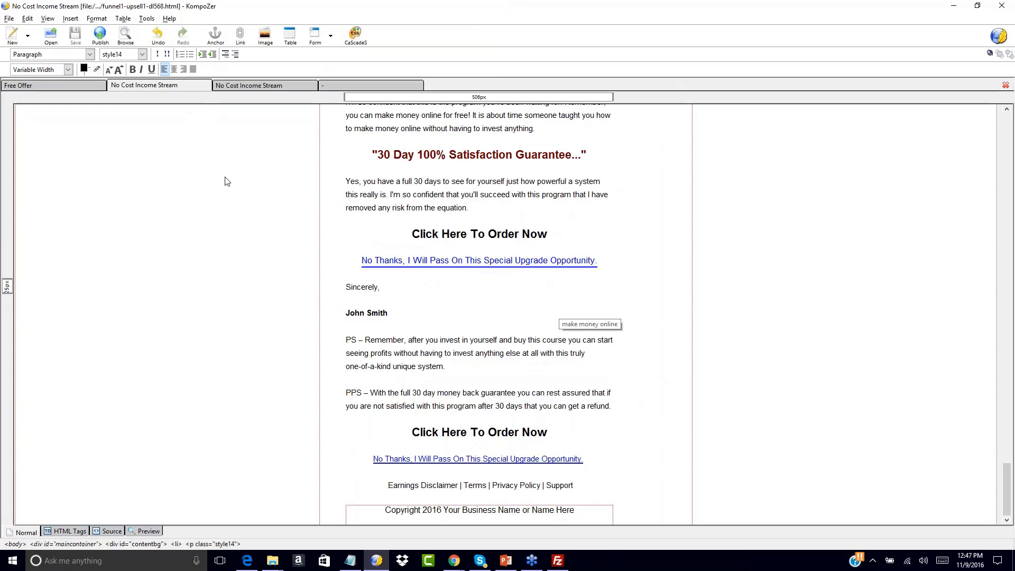
scroll(236, 191, "up", 10)
scroll(236, 191, "up", 15)
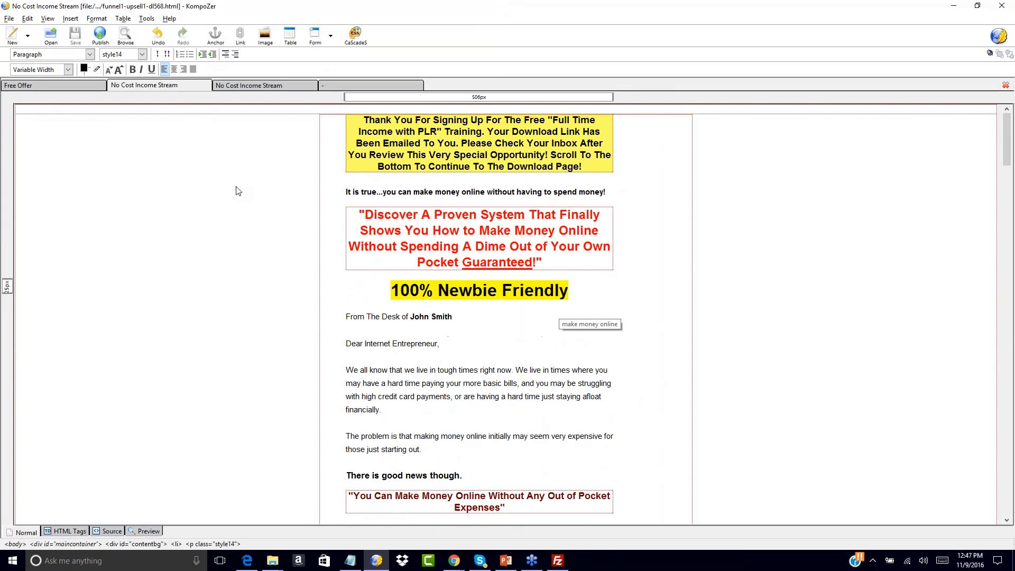
left_click(276, 86)
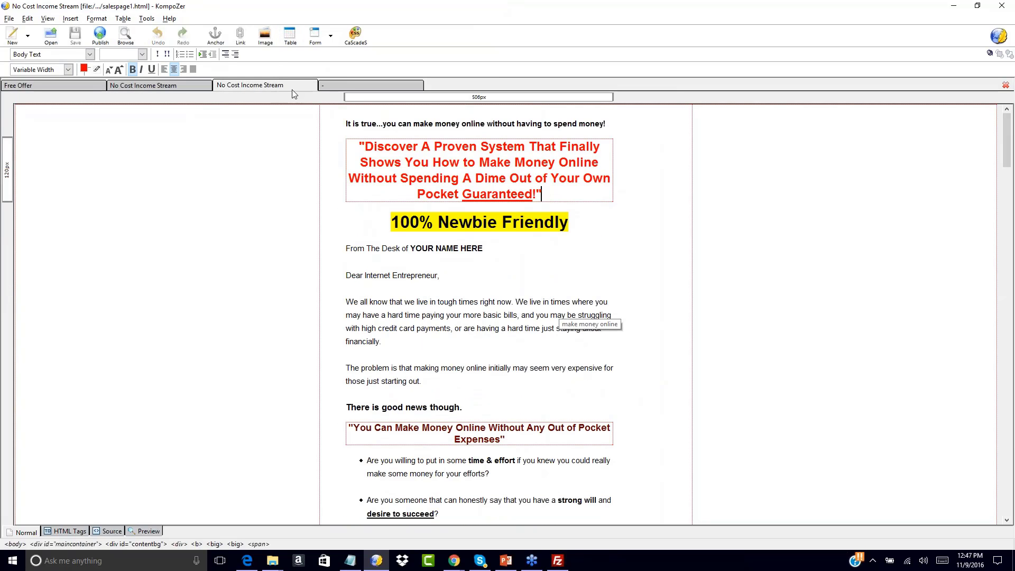
left_click(339, 86)
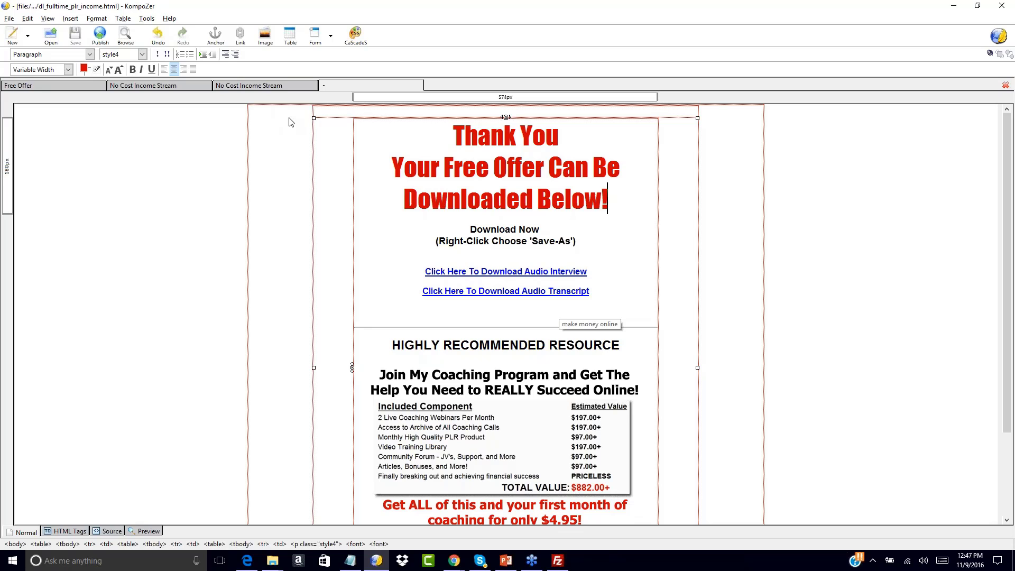
left_click(61, 87)
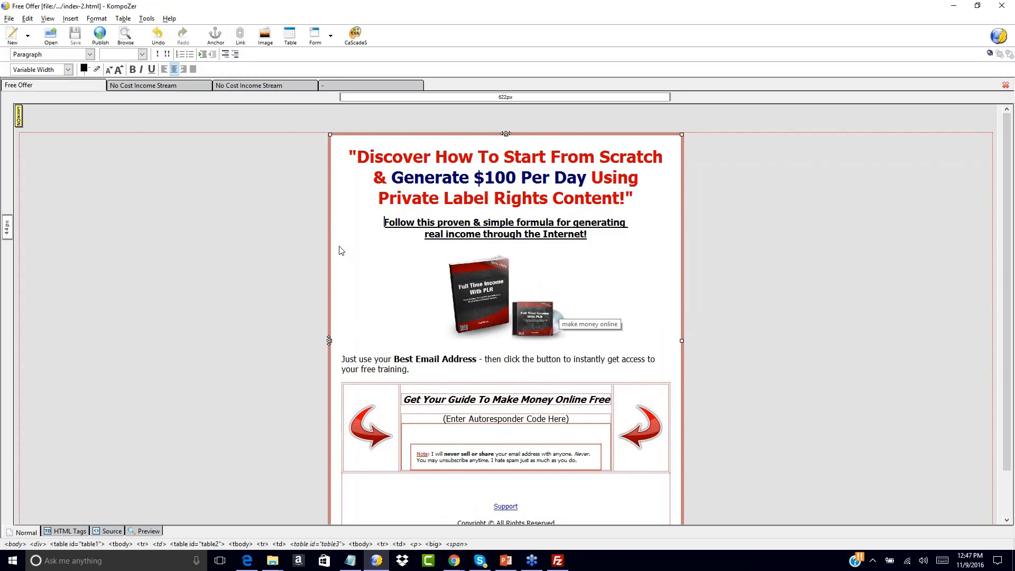
left_click(174, 86)
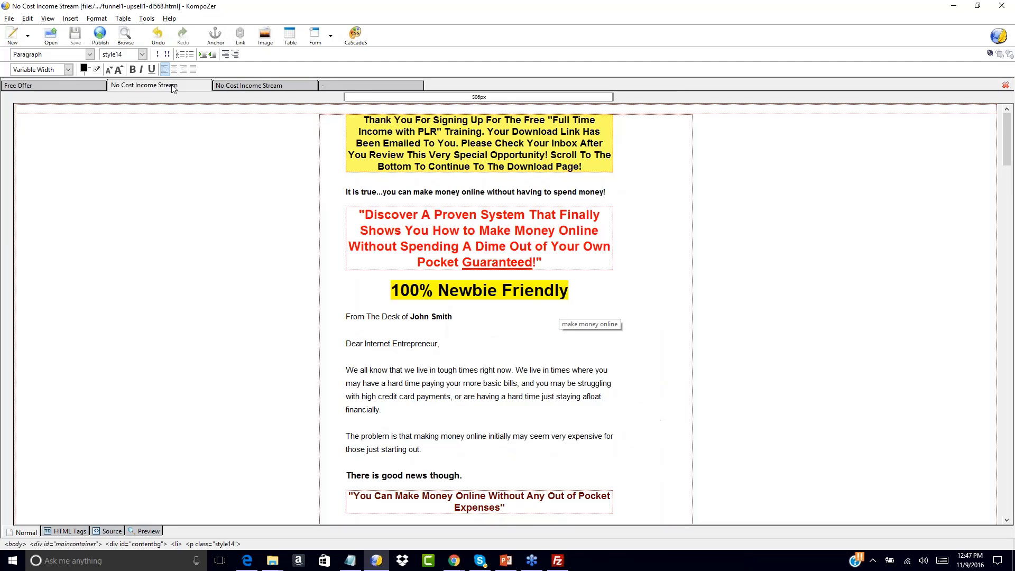
left_click(362, 86)
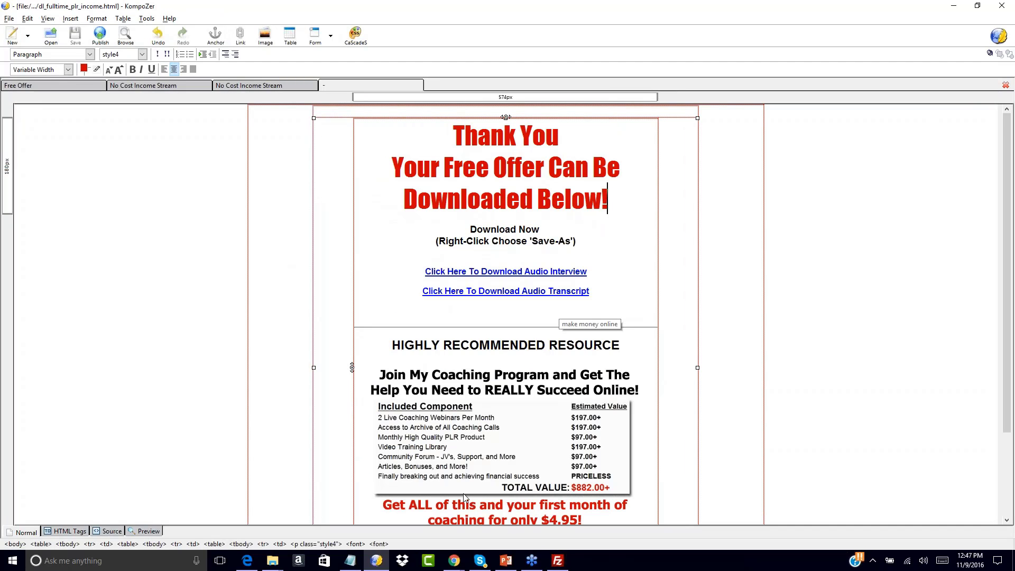
mouse_move(454, 560)
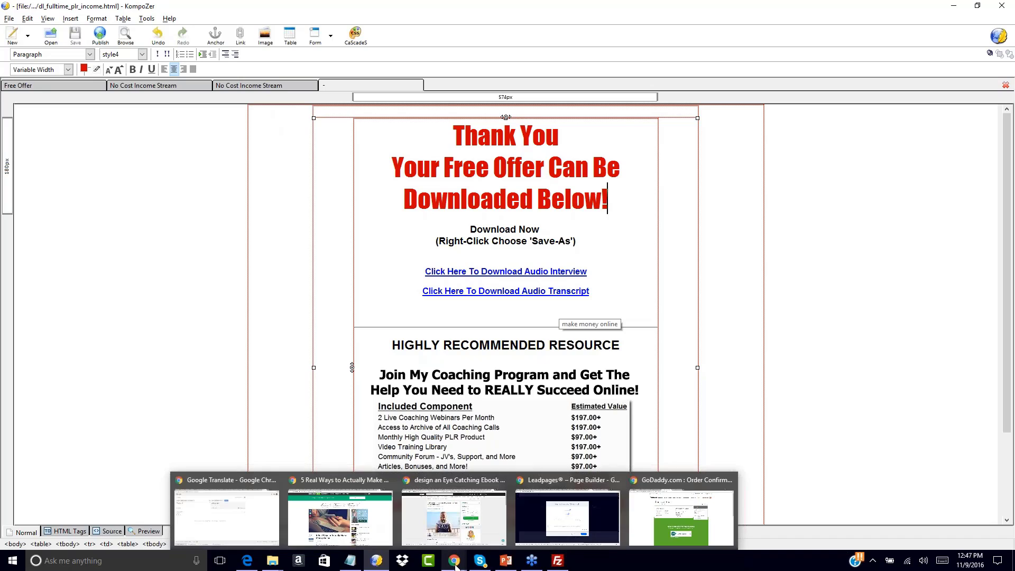
Google filezilla in Chrome and open the 'FileZilla - The free FTP solution' result
left_click(647, 516)
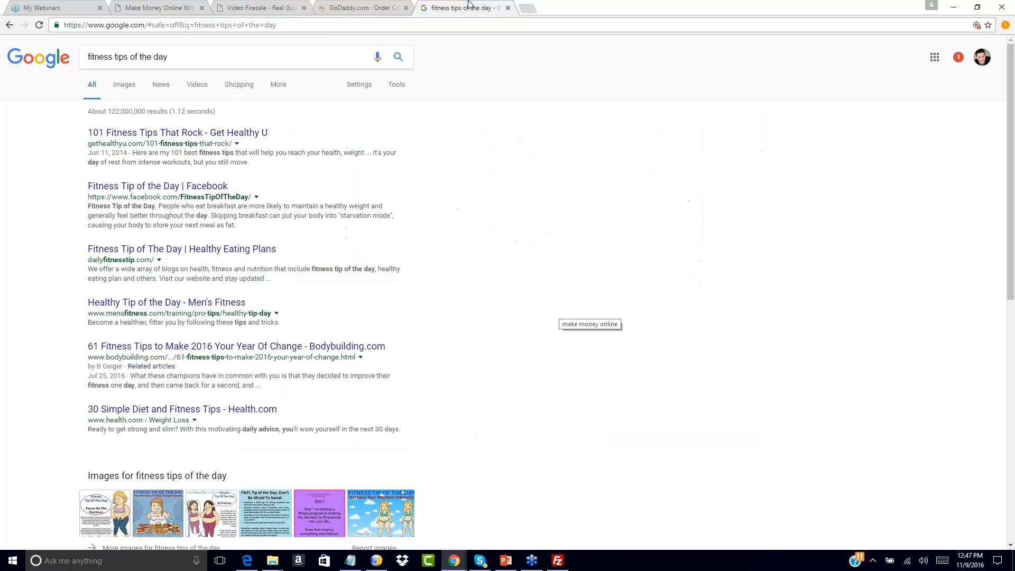
left_click(468, 7)
left_click(437, 21)
type("filezilla")
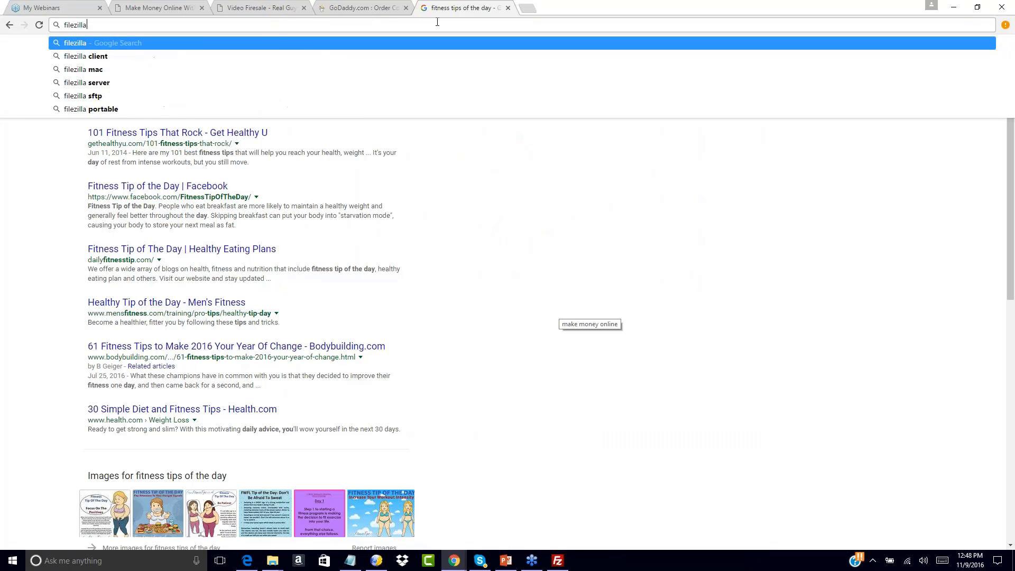
key("Return")
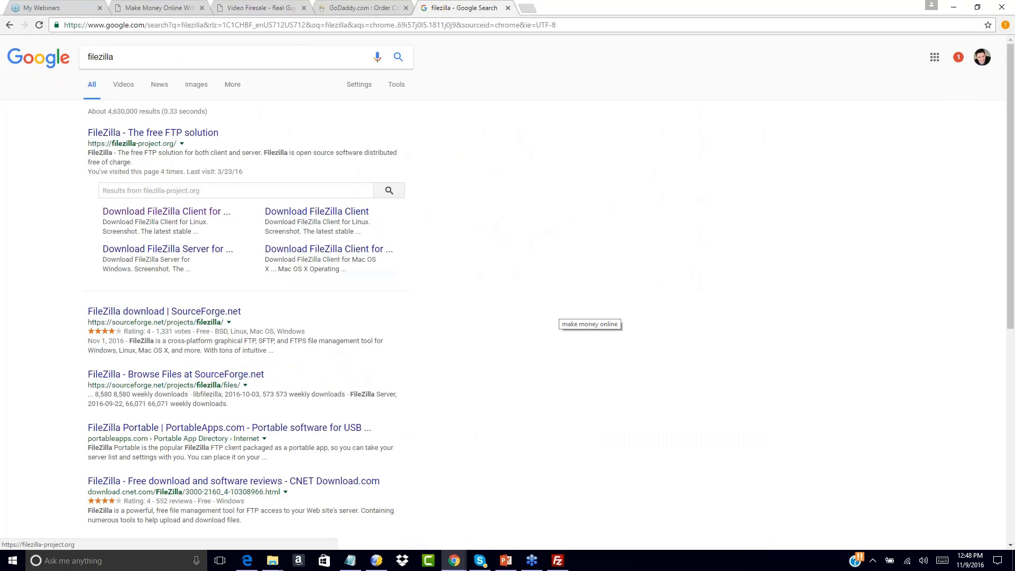
left_click(107, 139)
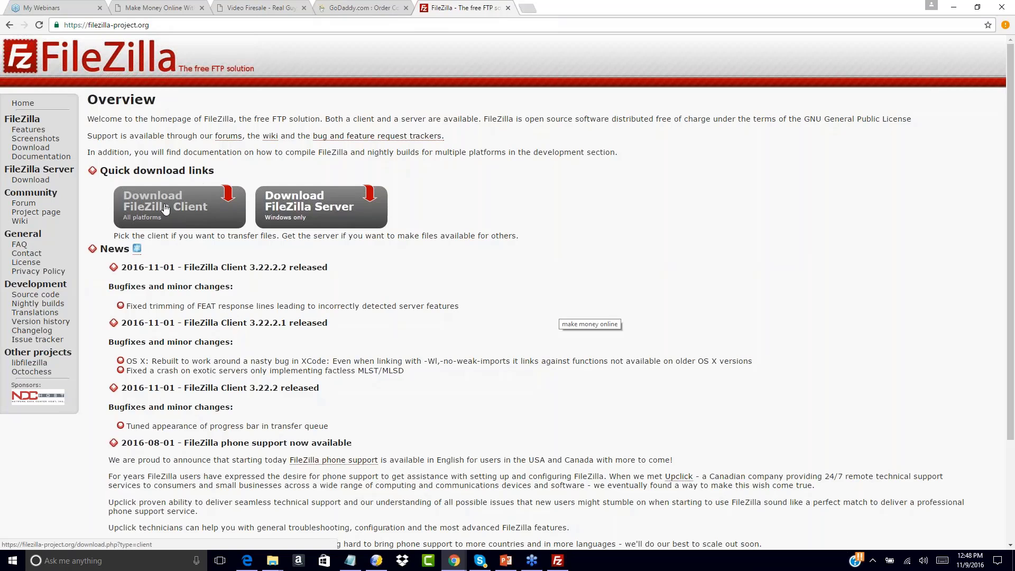
Go to the FileZilla Client for Windows (64bit) download page offering version 3.22.2.2
left_click(165, 208)
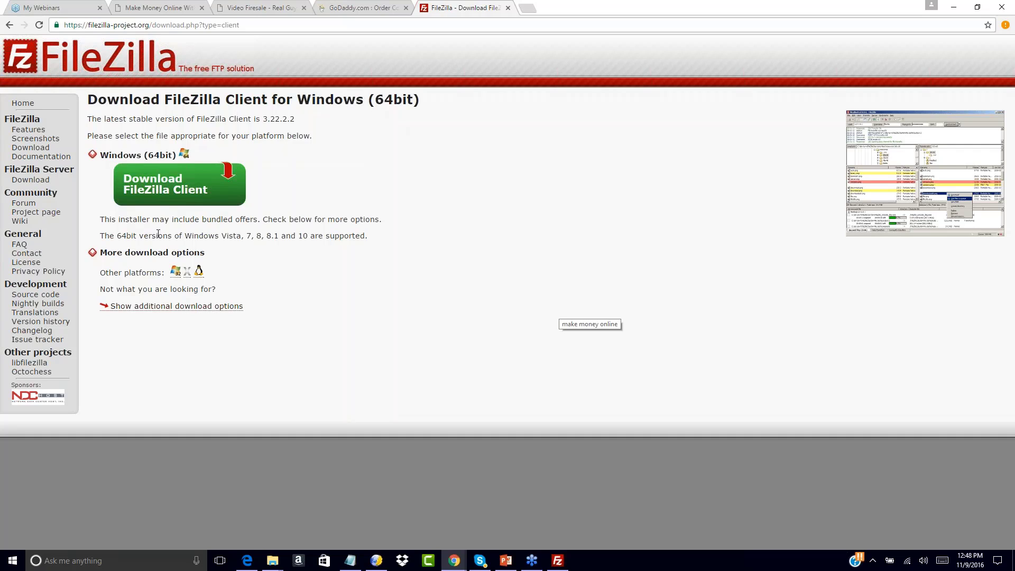
Open hostingcounts.com, the Bluehost site, in a new tab and look over the page
left_click(526, 8)
type("hostingcounts.com")
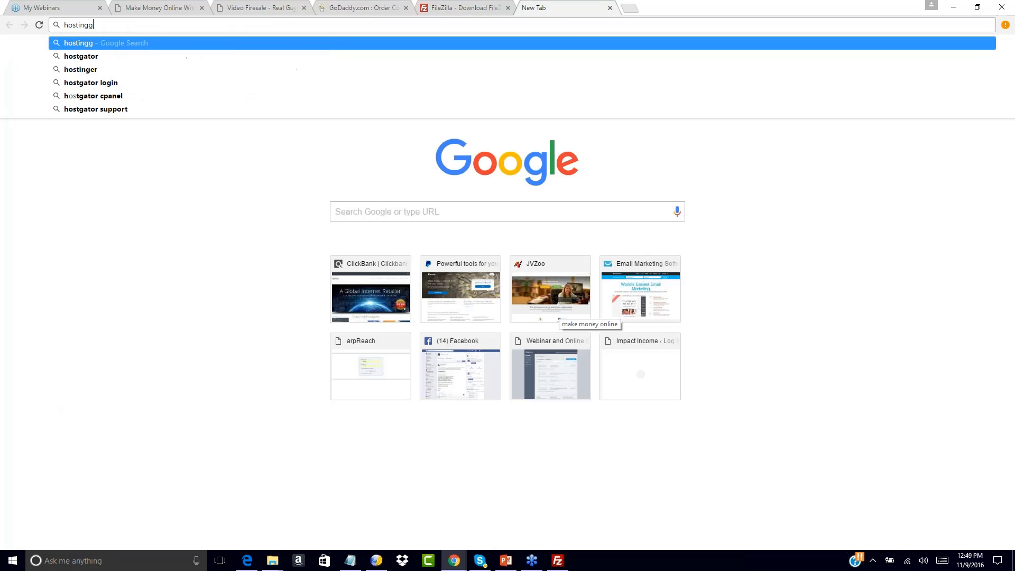
key("Return")
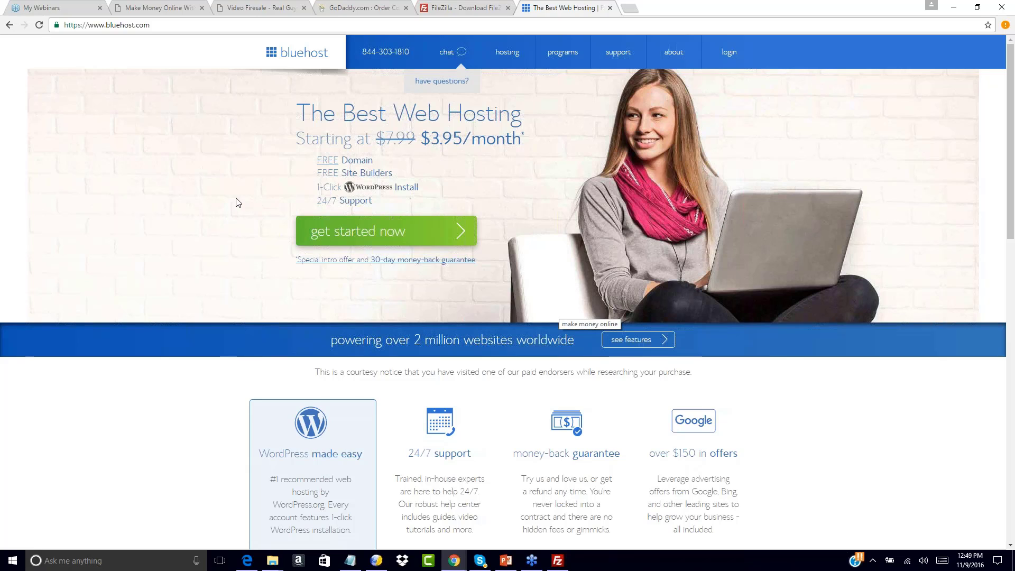
scroll(236, 201, "down", 1)
scroll(236, 201, "down", 2)
scroll(237, 201, "up", 3)
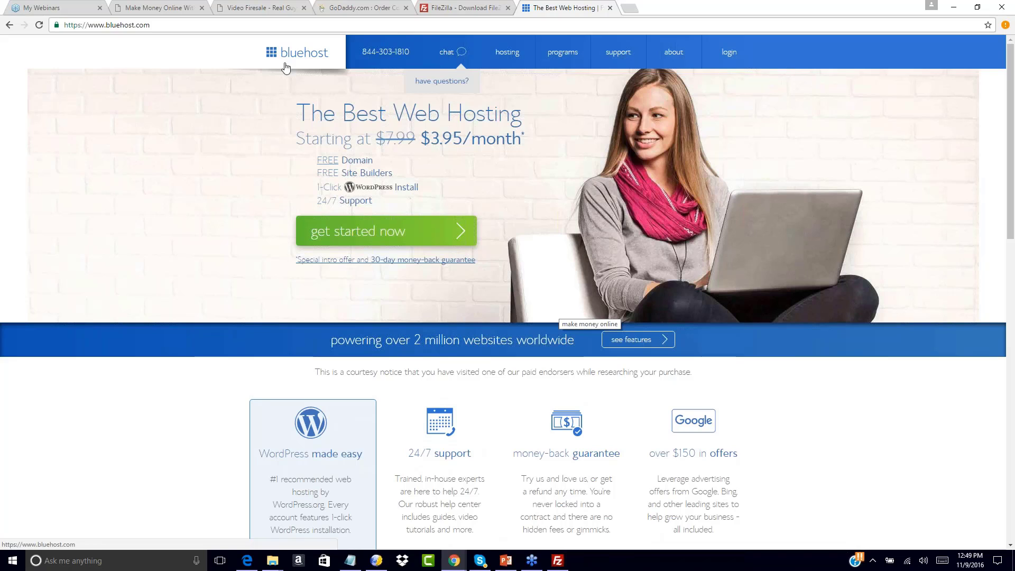
Load HostGator in another new tab and compare it with the Bluehost page
left_click(632, 10)
type("hostgator.")
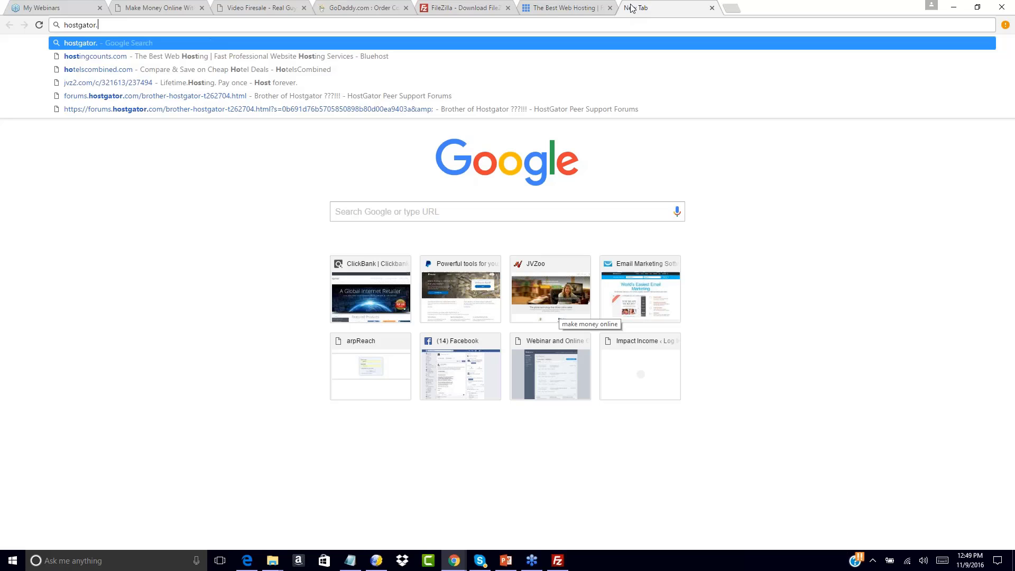
key("Return")
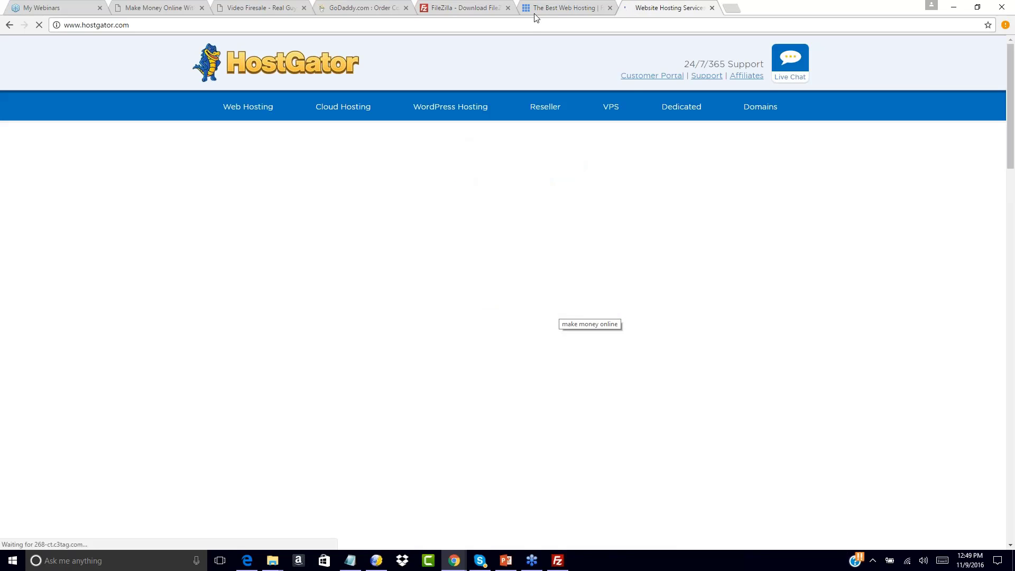
left_click(547, 9)
left_click(641, 6)
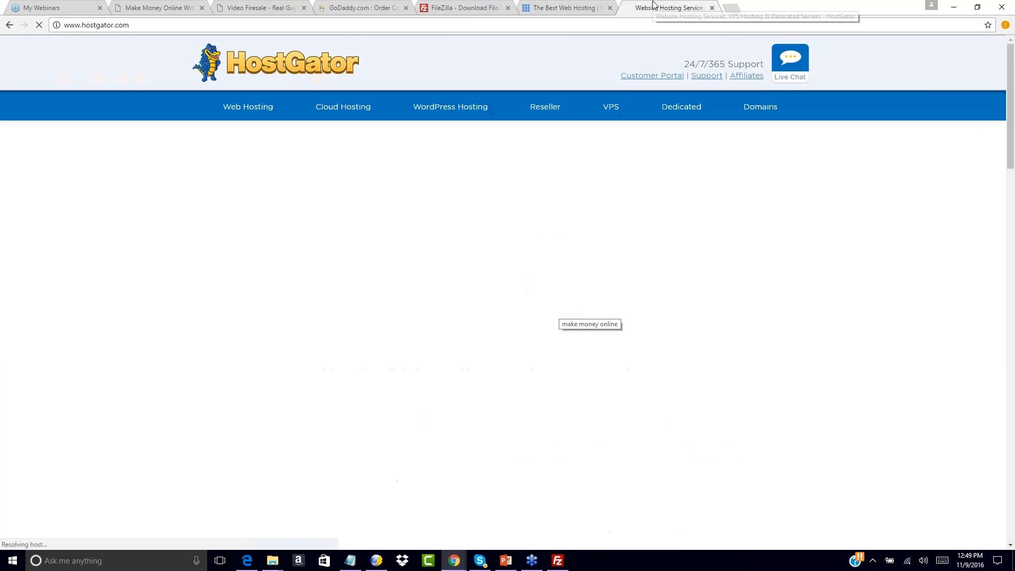
left_click(576, 5)
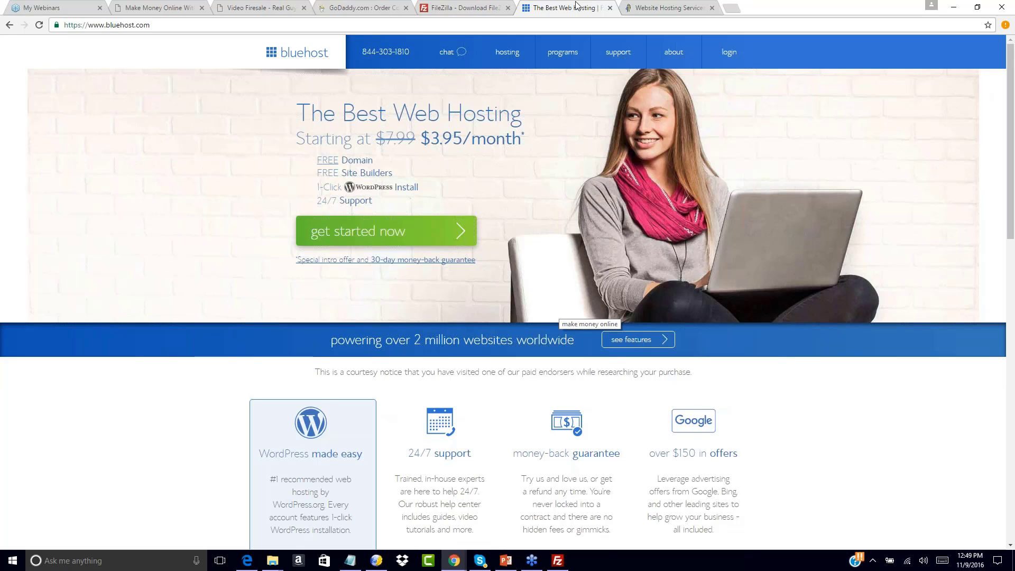
left_click(659, 7)
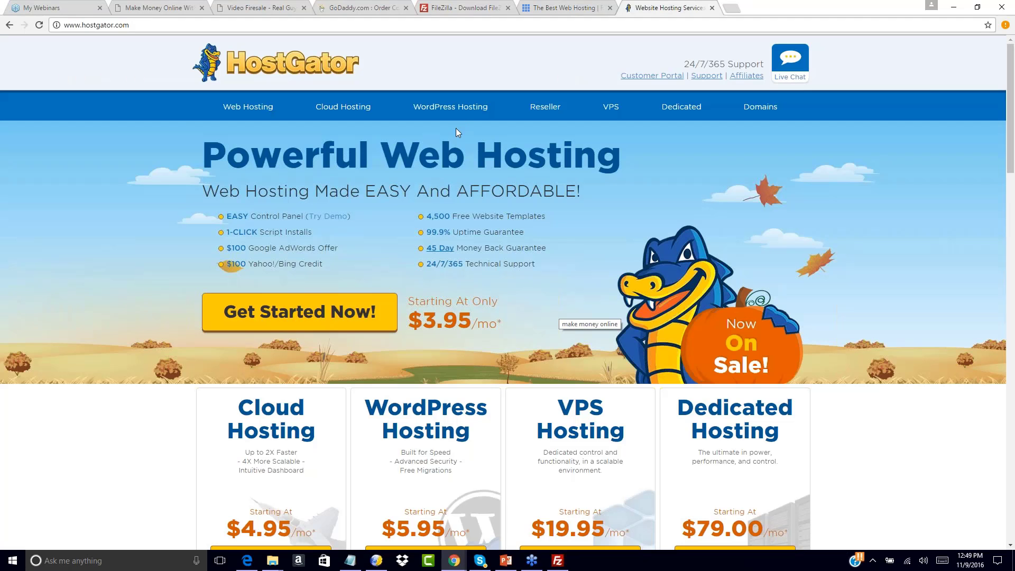
left_click(565, 8)
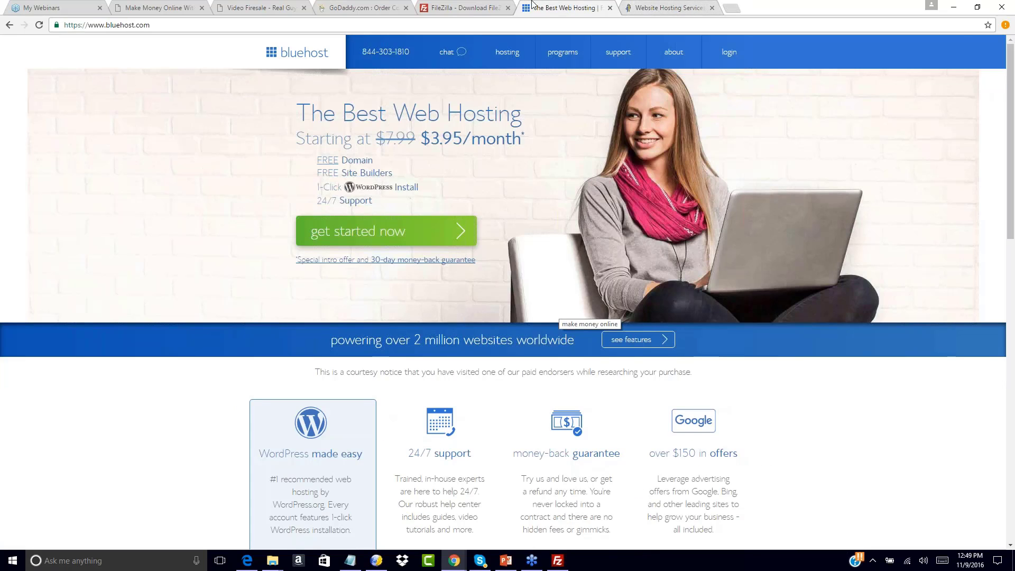
left_click(663, 6)
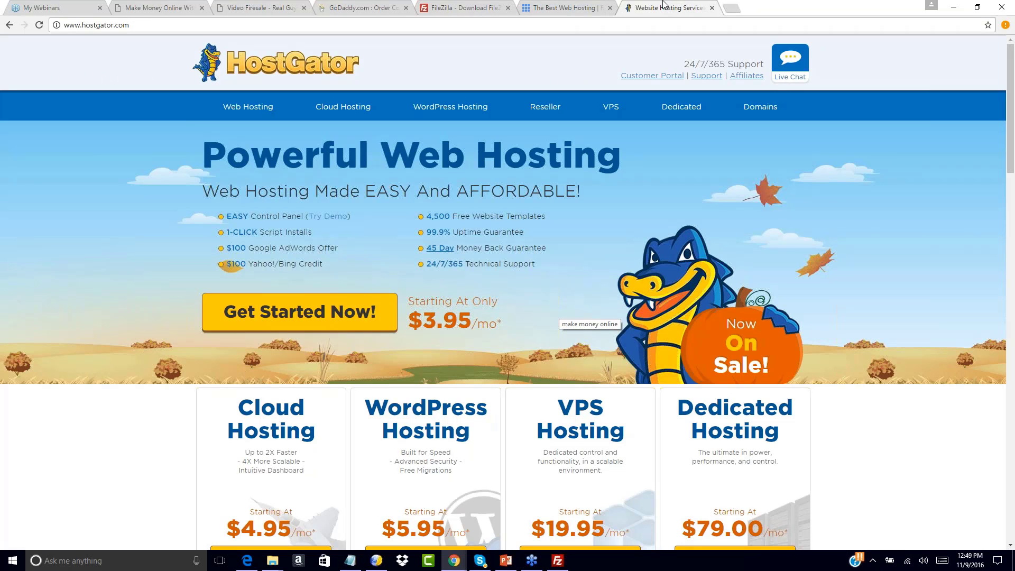
left_click(578, 8)
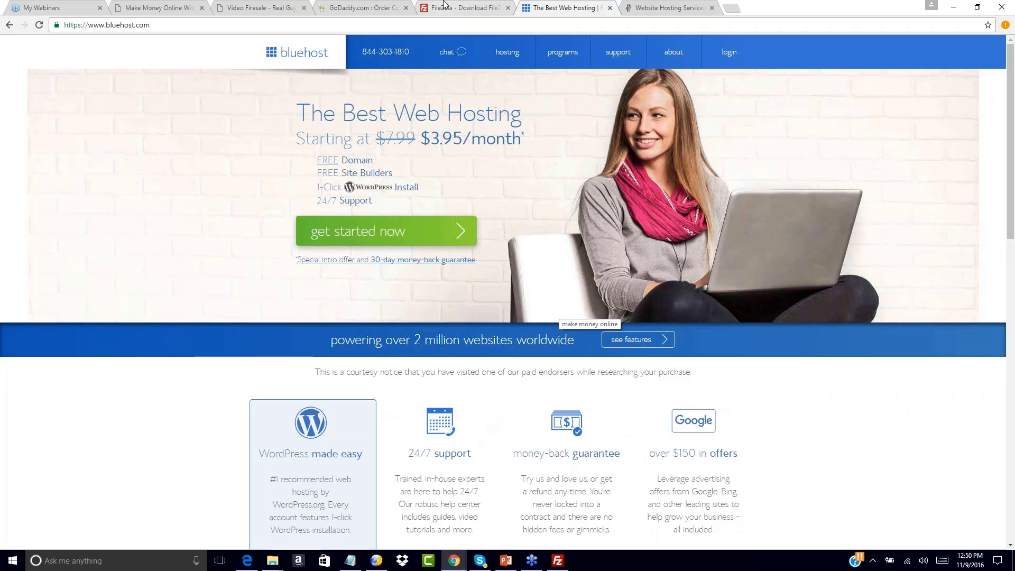
Visit Bluehost's self-help support center and close the FileZilla download tab
mouse_move(618, 52)
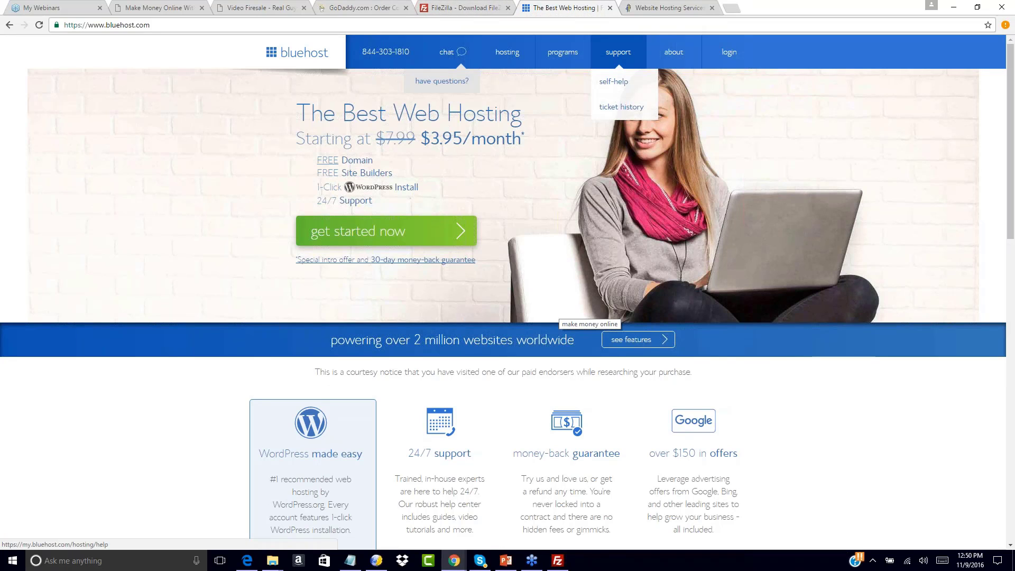
left_click(613, 82)
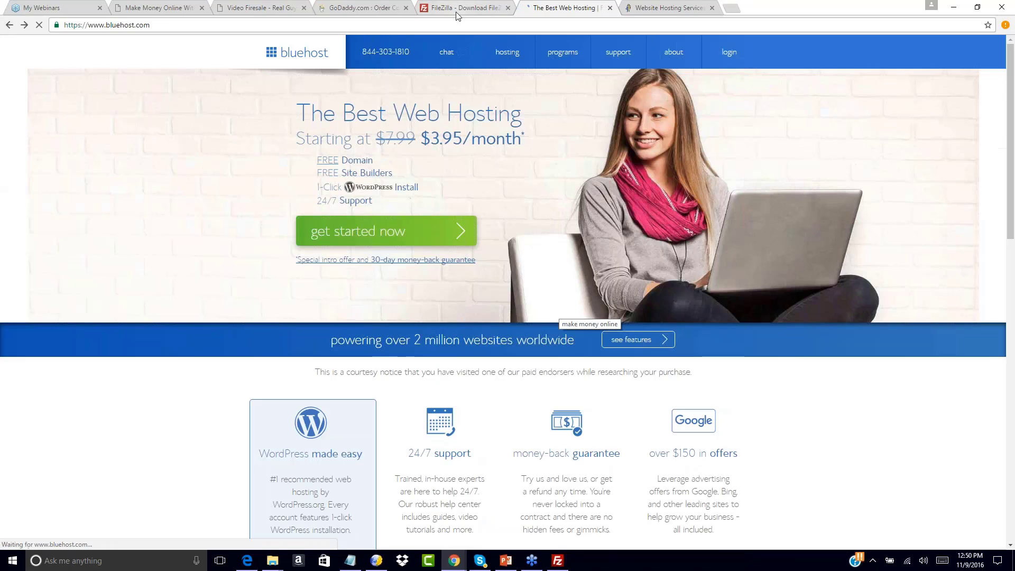
left_click(458, 9)
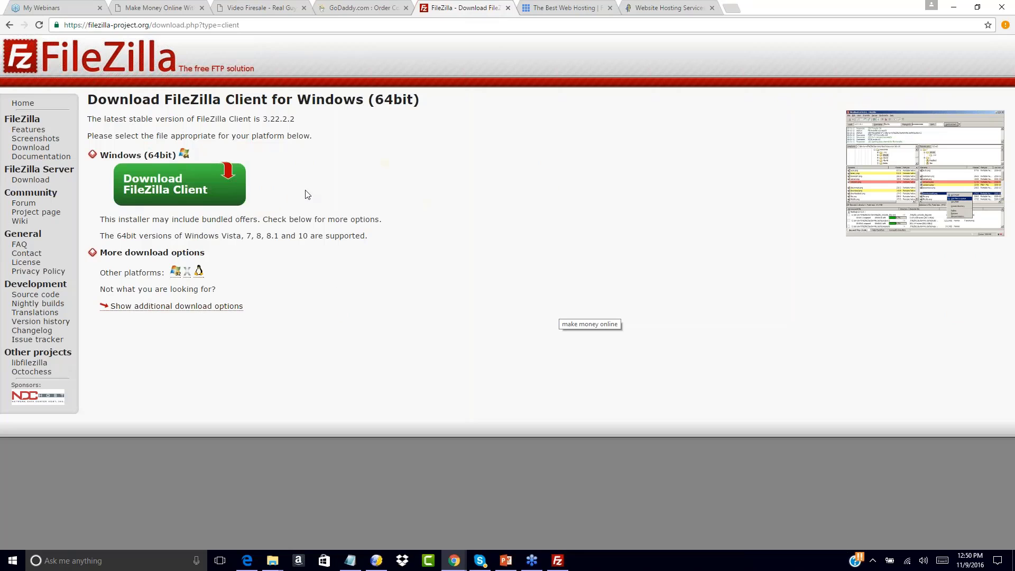
left_click(508, 9)
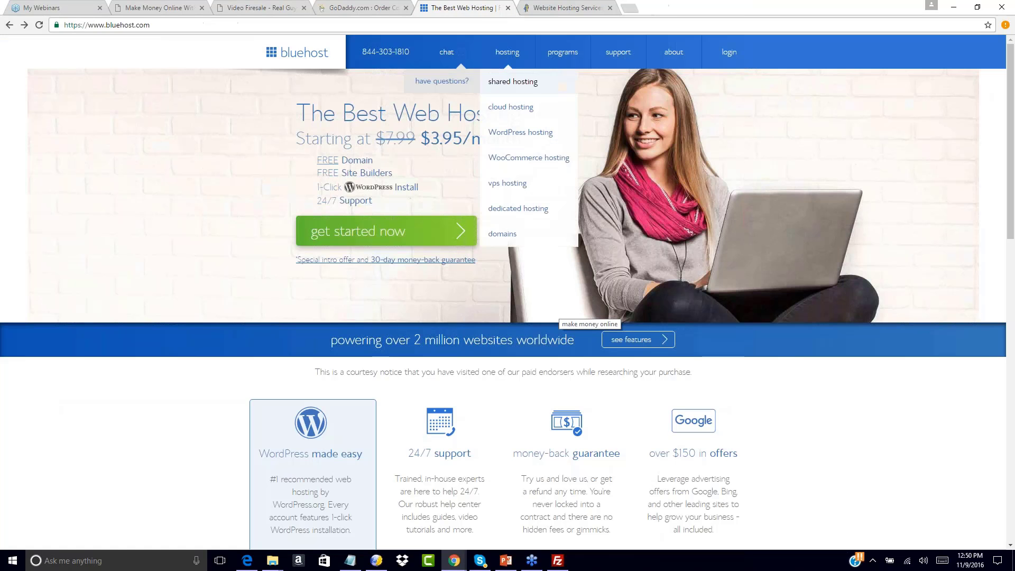
Open FileZilla's Site Manager and create a new site entry
left_click(559, 559)
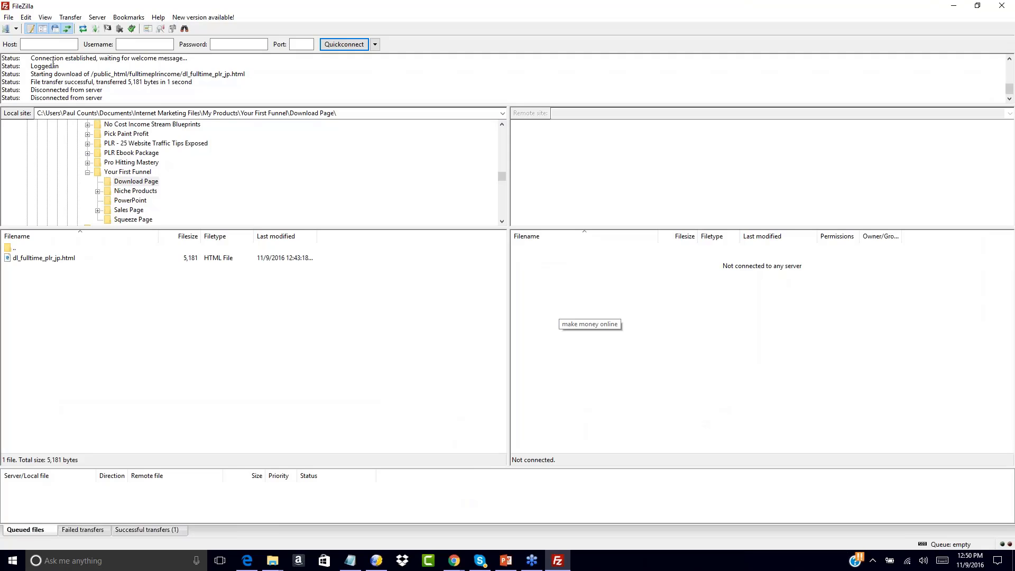
left_click(17, 29)
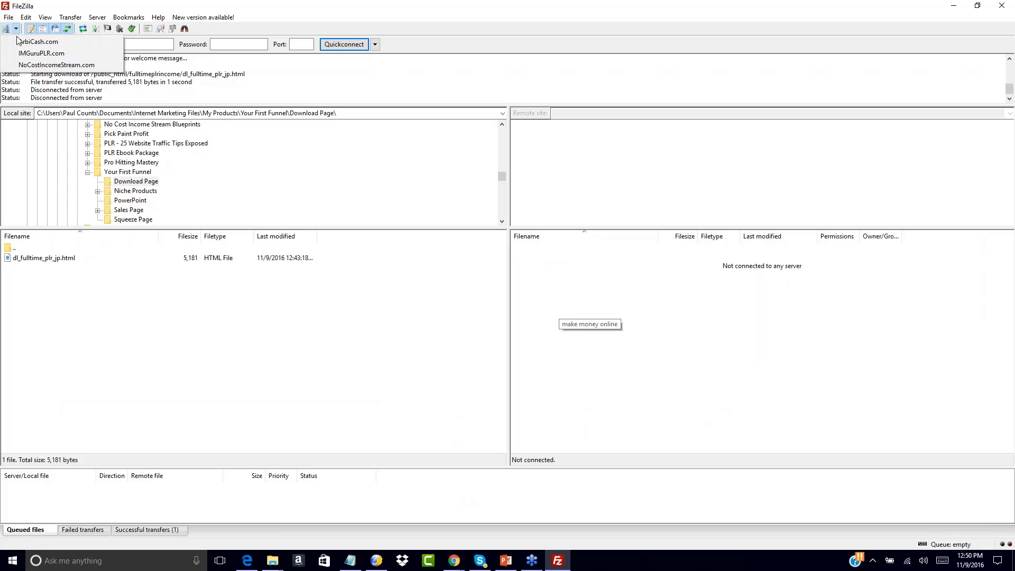
left_click(6, 30)
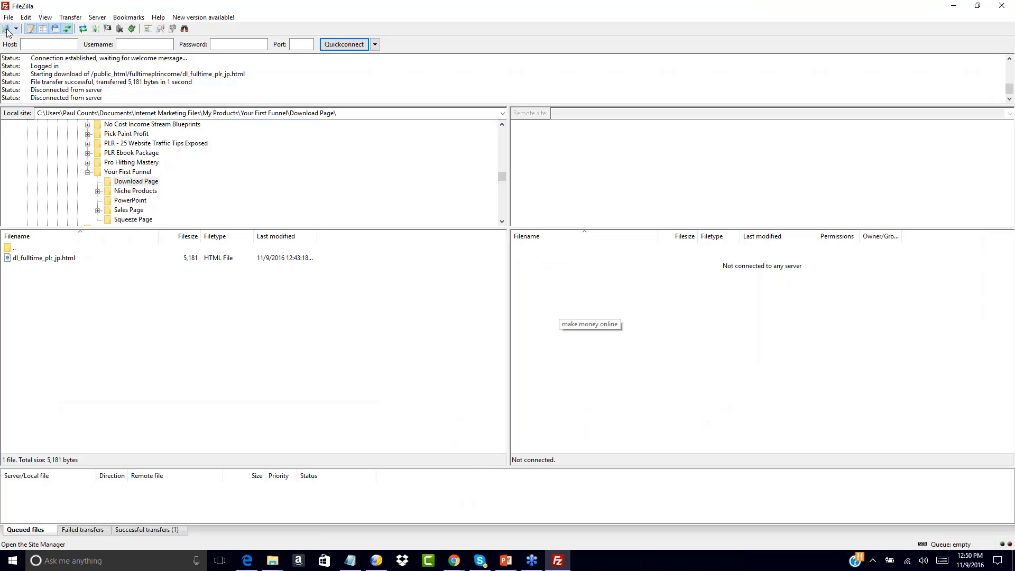
left_click(7, 30)
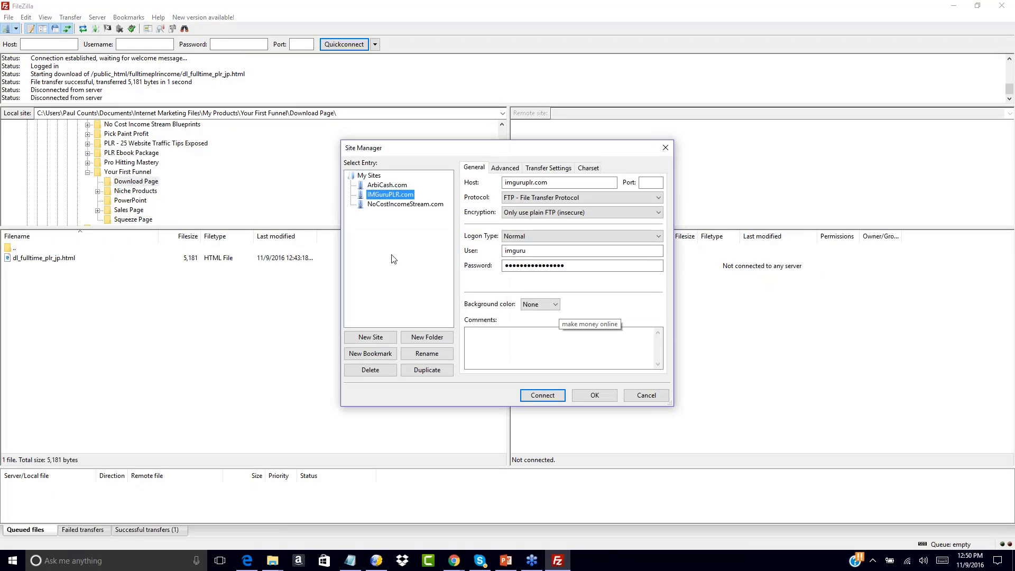
left_click(370, 337)
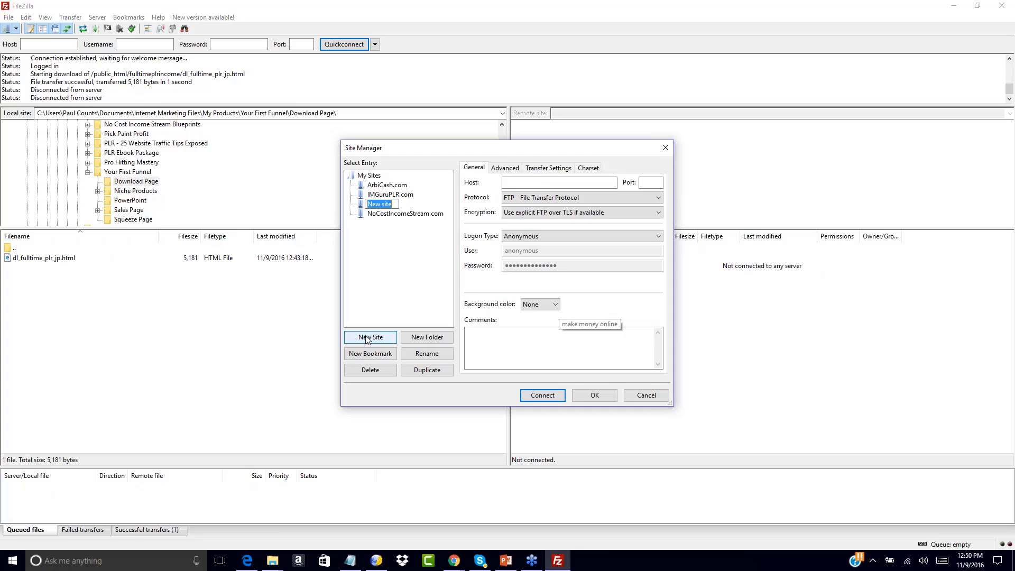
left_click(515, 183)
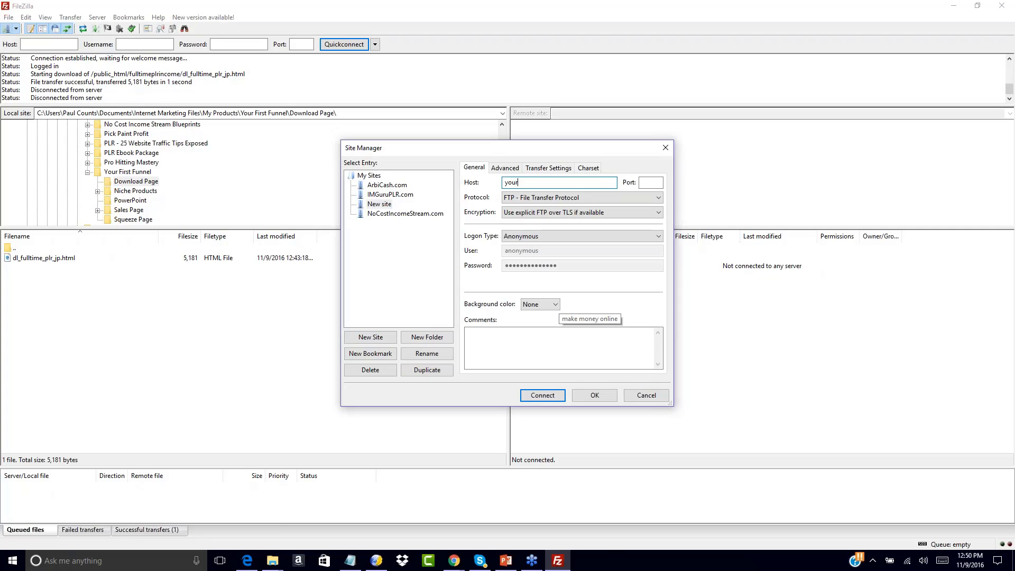
Rename the New site entry to YourFitnessOffer.com, dismissing the missing hostname warnings
left_click(379, 204)
right_click(380, 204)
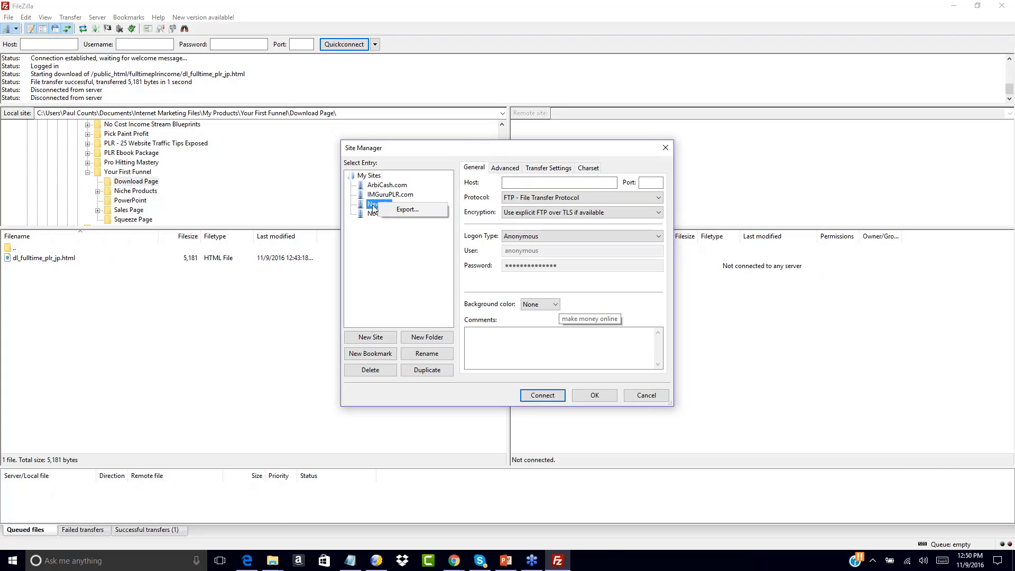
left_click(378, 214)
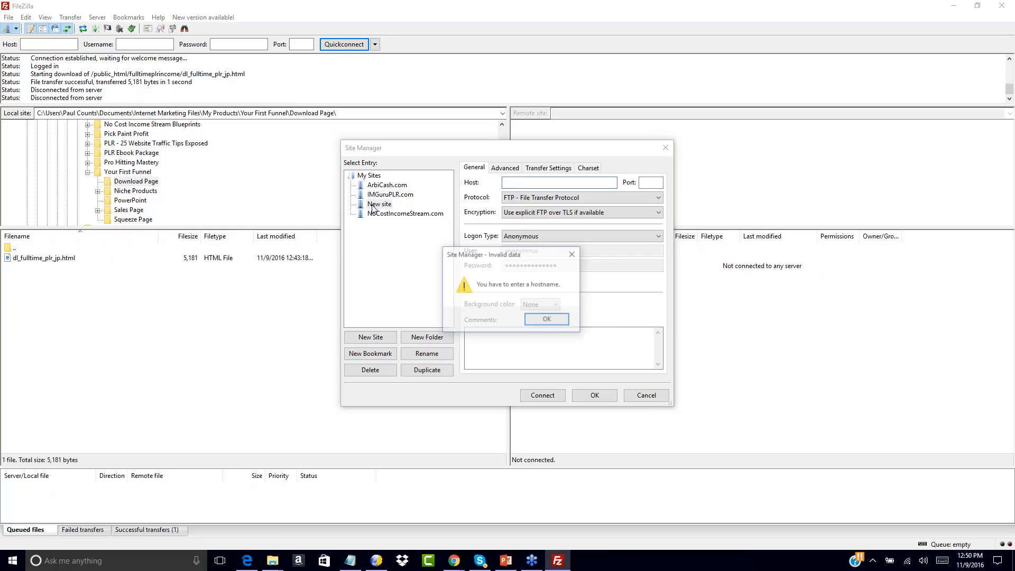
left_click(537, 318)
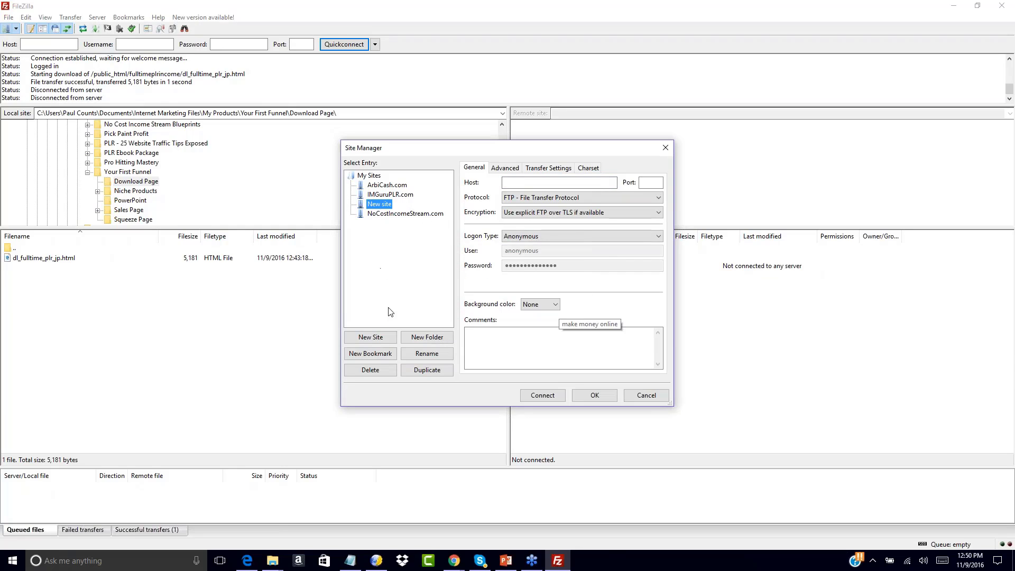
left_click(422, 354)
left_click(443, 337)
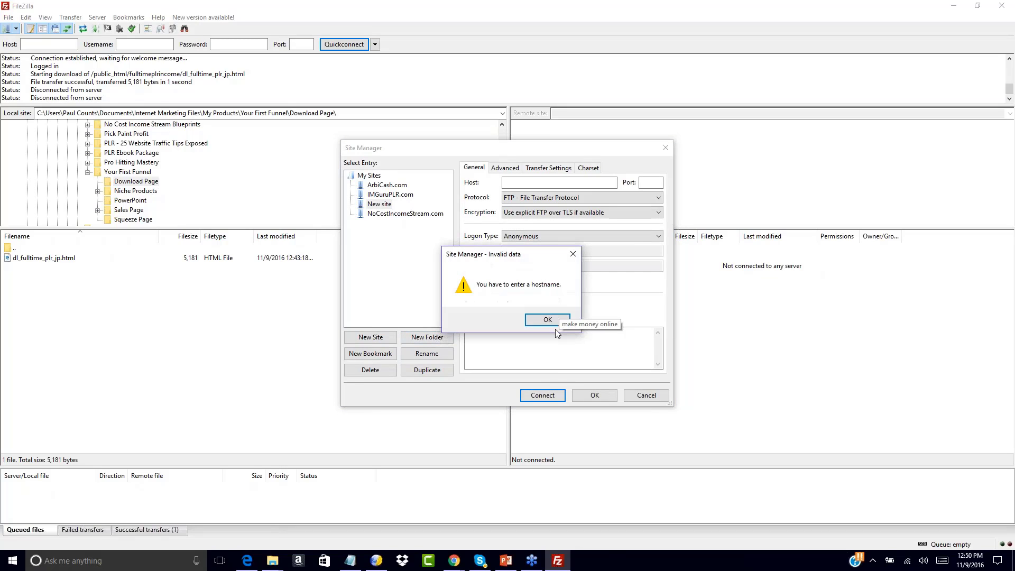
left_click(541, 318)
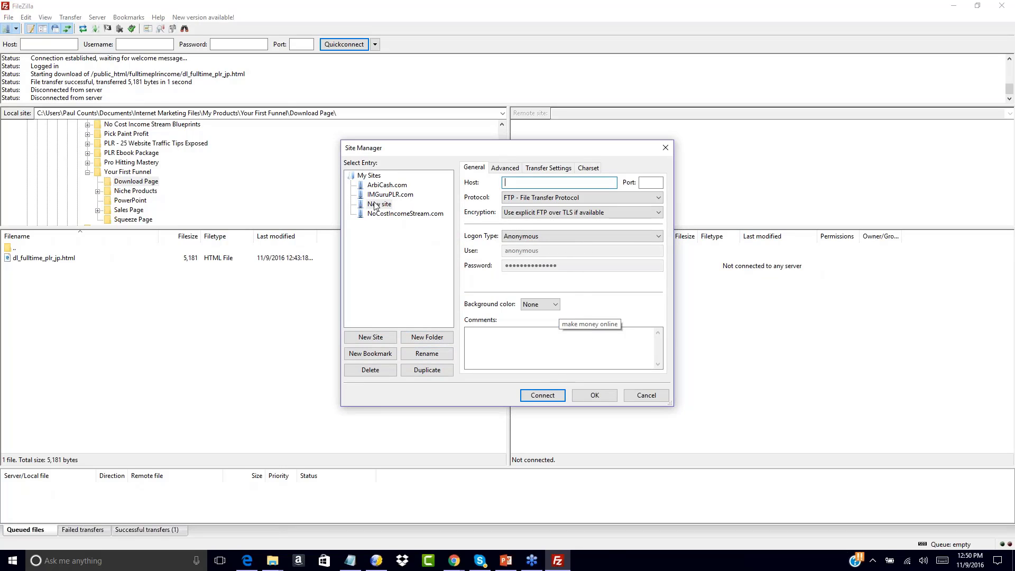
left_click(376, 204)
left_click(419, 357)
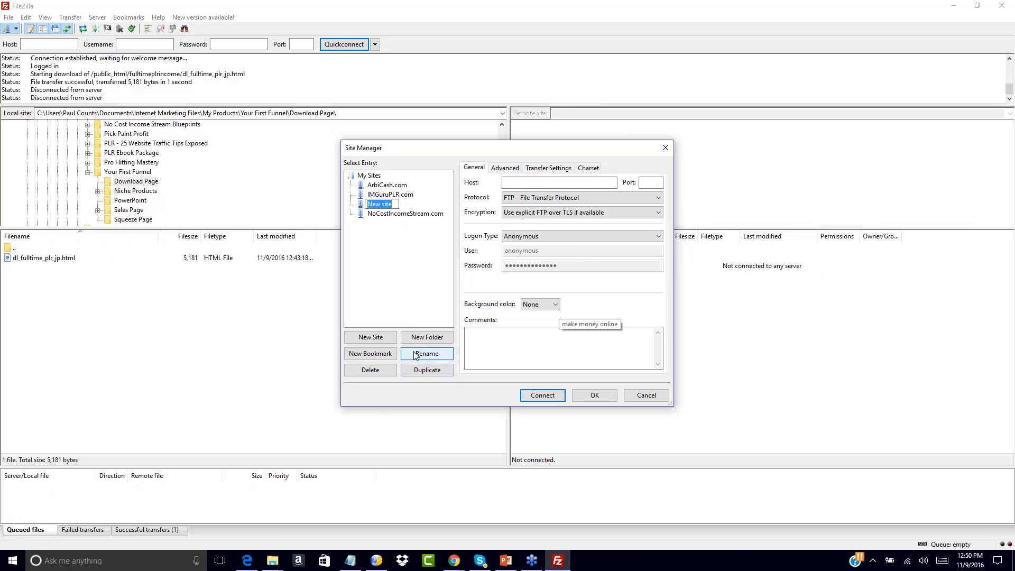
type("YourFitnessOffer.com")
key("Return")
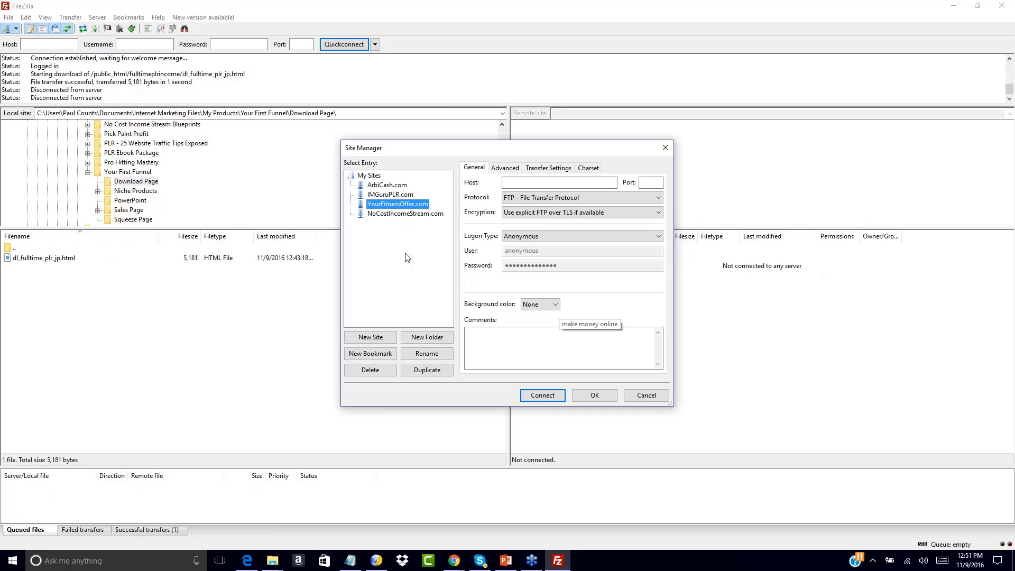
Set host yourfitnessoffer.com, FTP protocol, plain unencrypted FTP encryption and Normal logon type
left_click(513, 182)
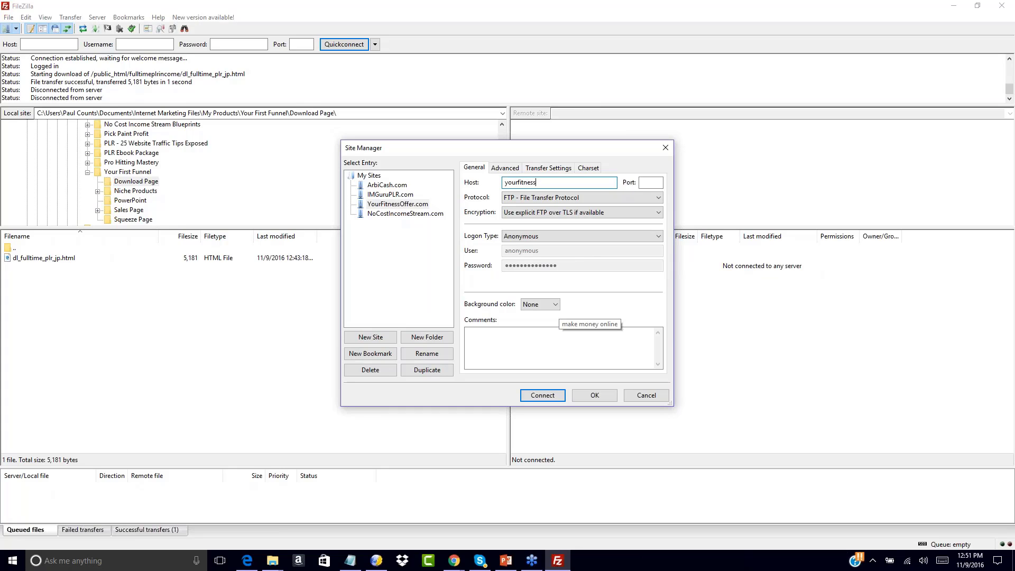
type("yourfitnessoffer.com")
left_click(585, 198)
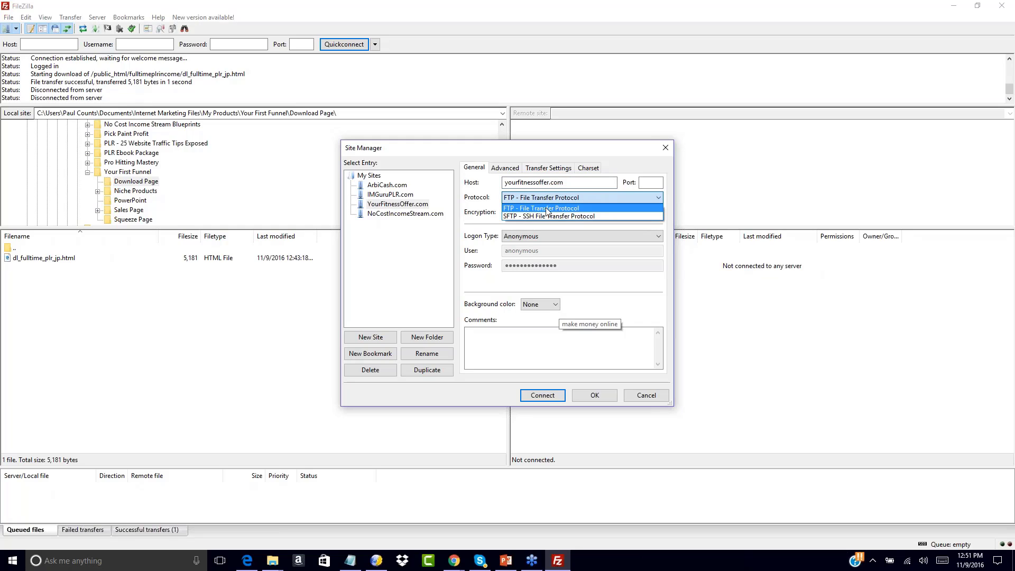
left_click(525, 210)
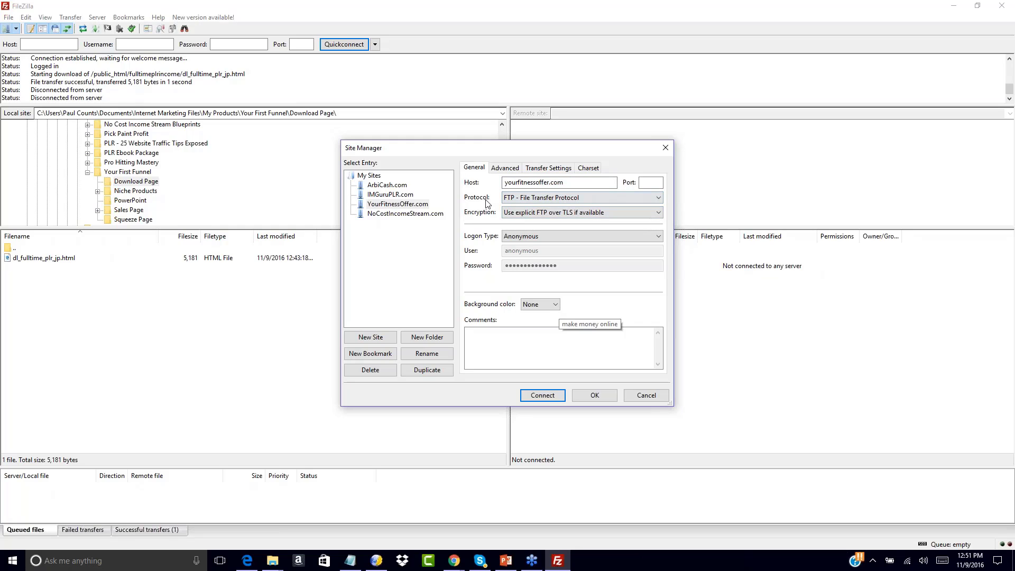
left_click(513, 213)
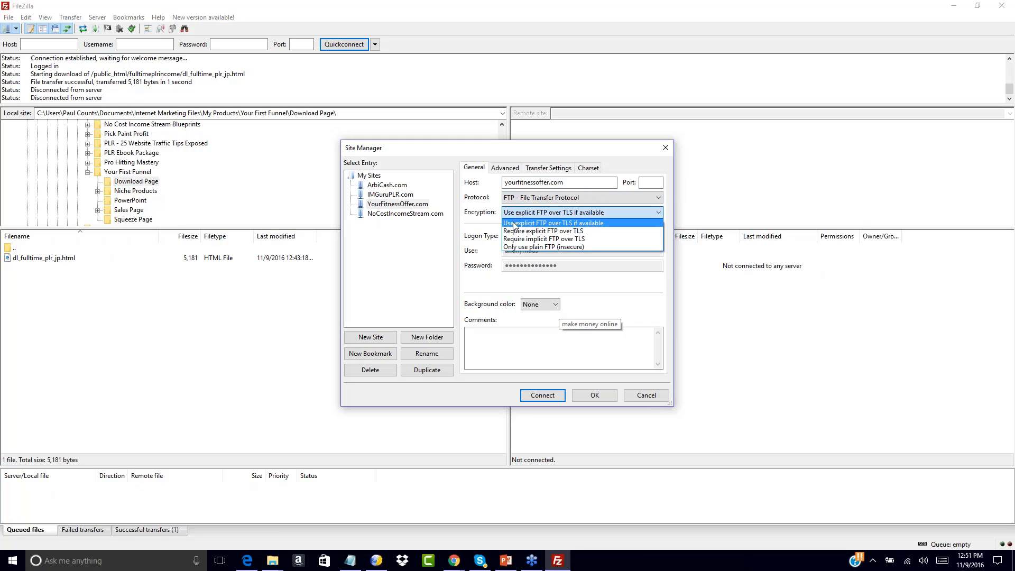
left_click(527, 247)
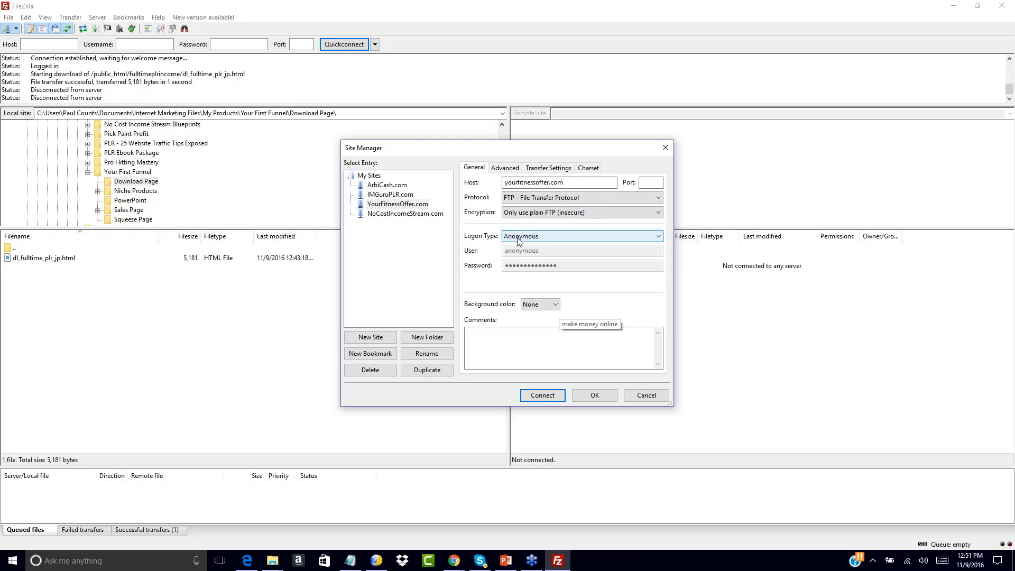
left_click(518, 238)
left_click(513, 255)
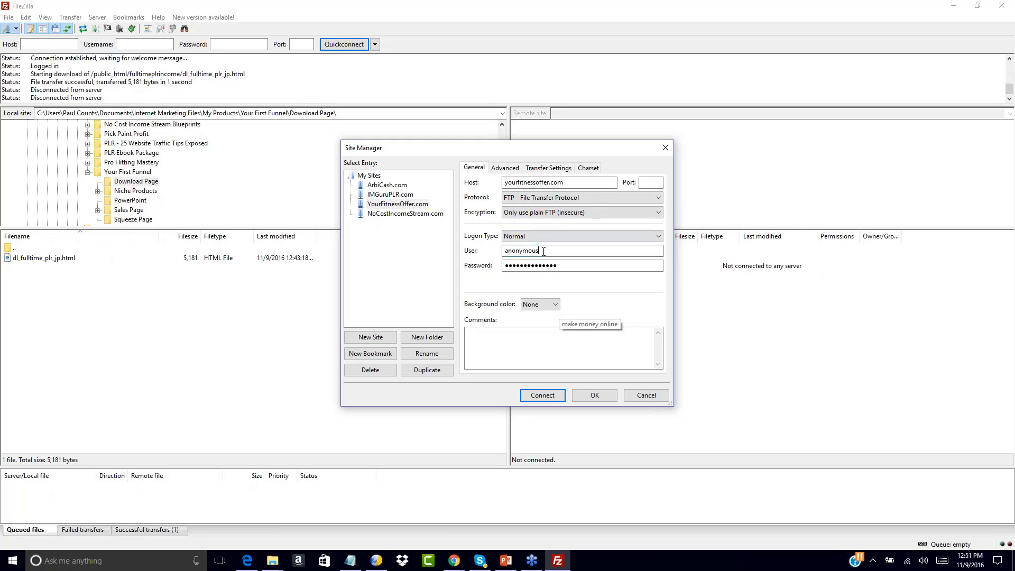
Fill in the login user name and password, then save the site settings
double_click(522, 250)
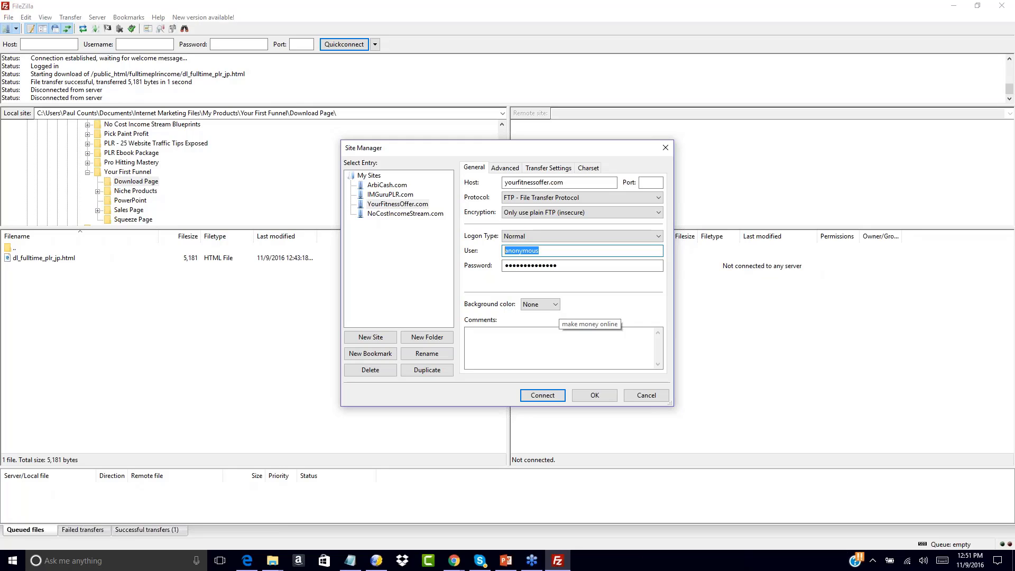
type("y")
type("sername")
key("Tab")
type("pass")
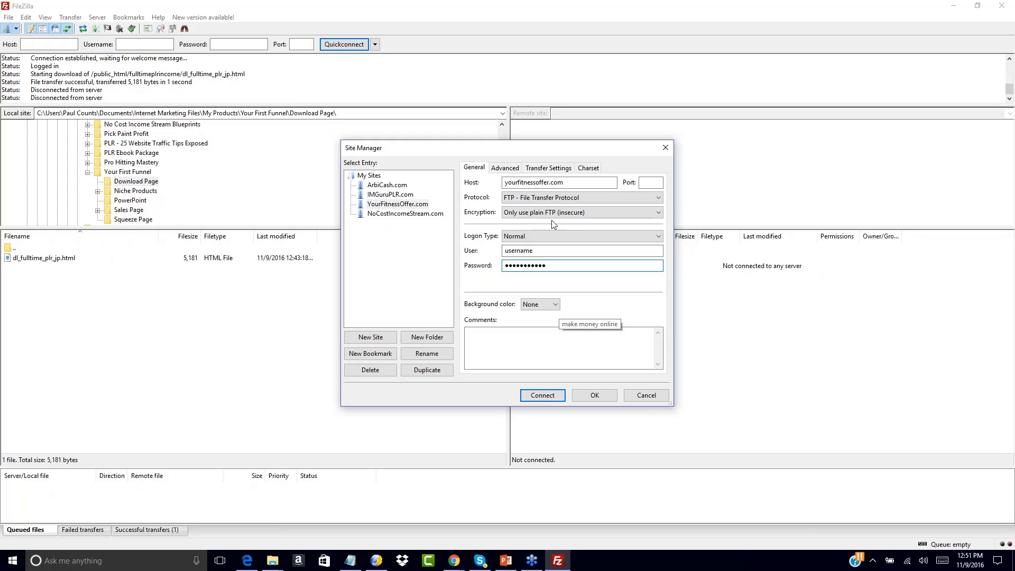
left_click(574, 182)
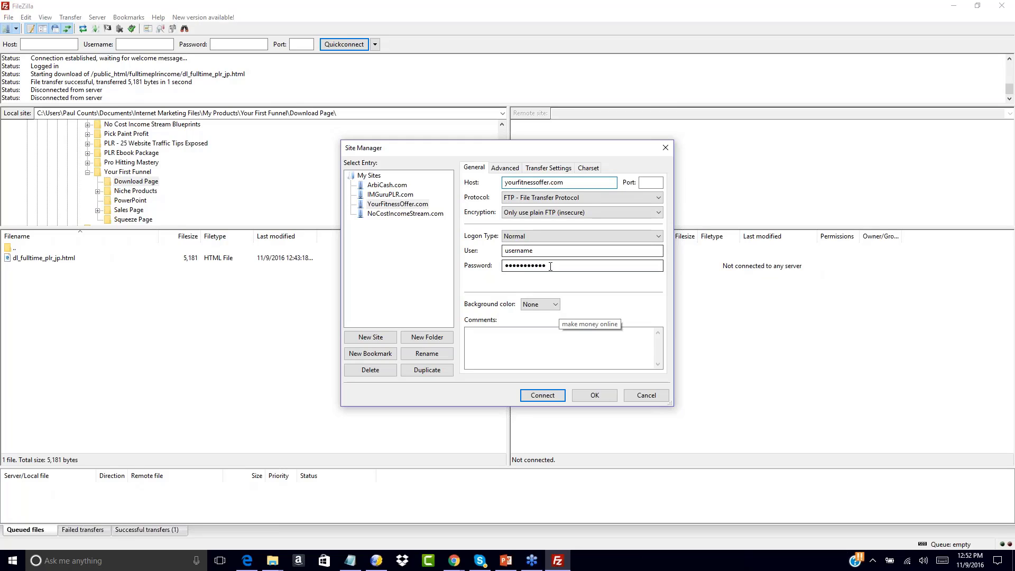
left_click(591, 397)
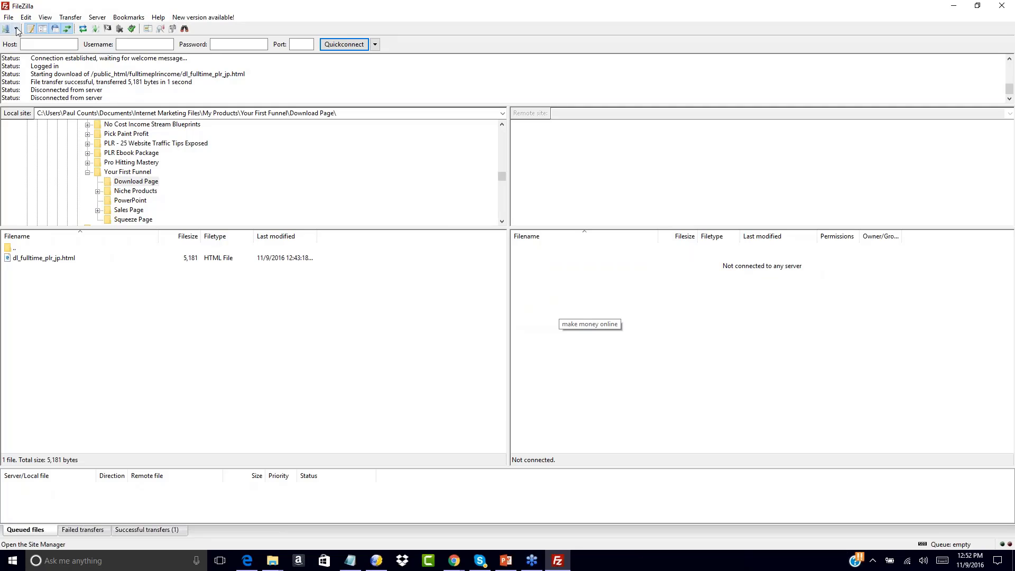
Try connecting to YourFitnessOffer.com, then connect to the saved IMGuruPLR.com site instead
left_click(14, 567)
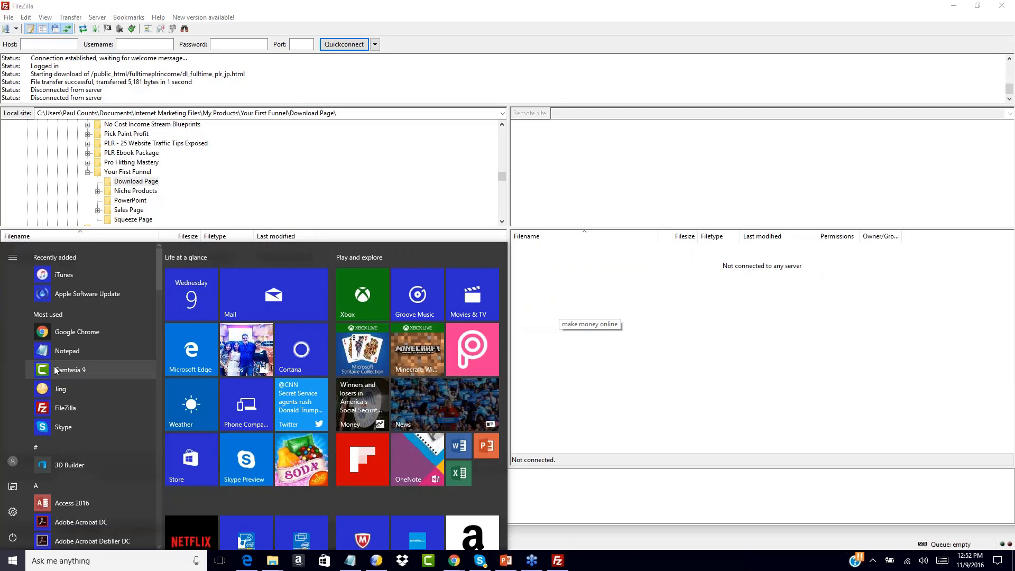
left_click(7, 564)
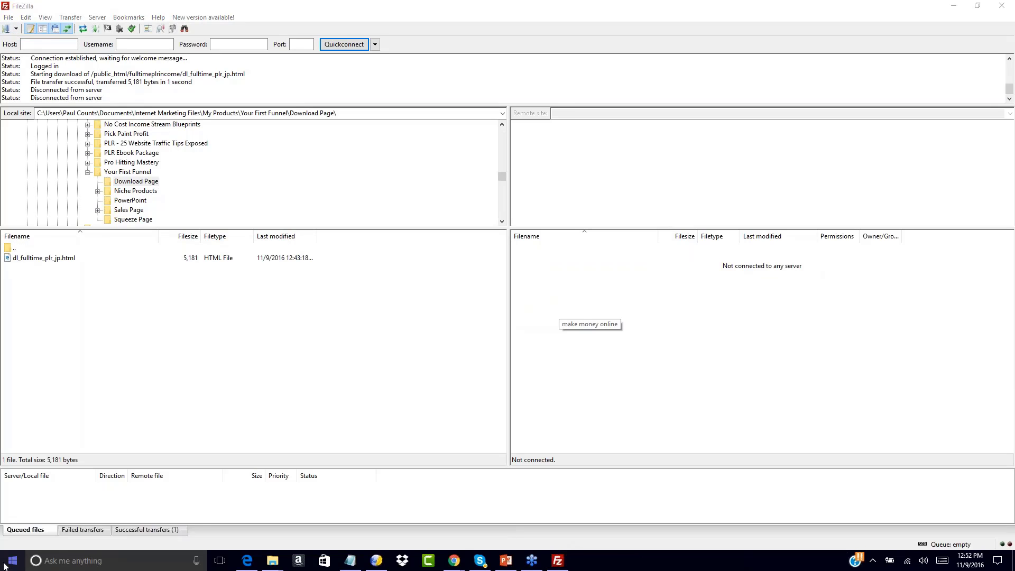
left_click(17, 29)
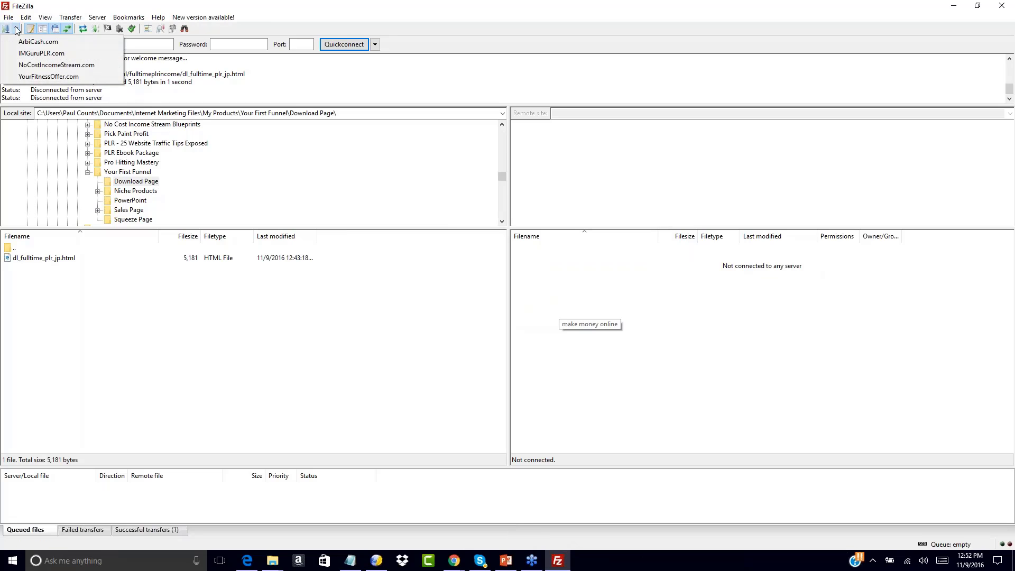
left_click(27, 77)
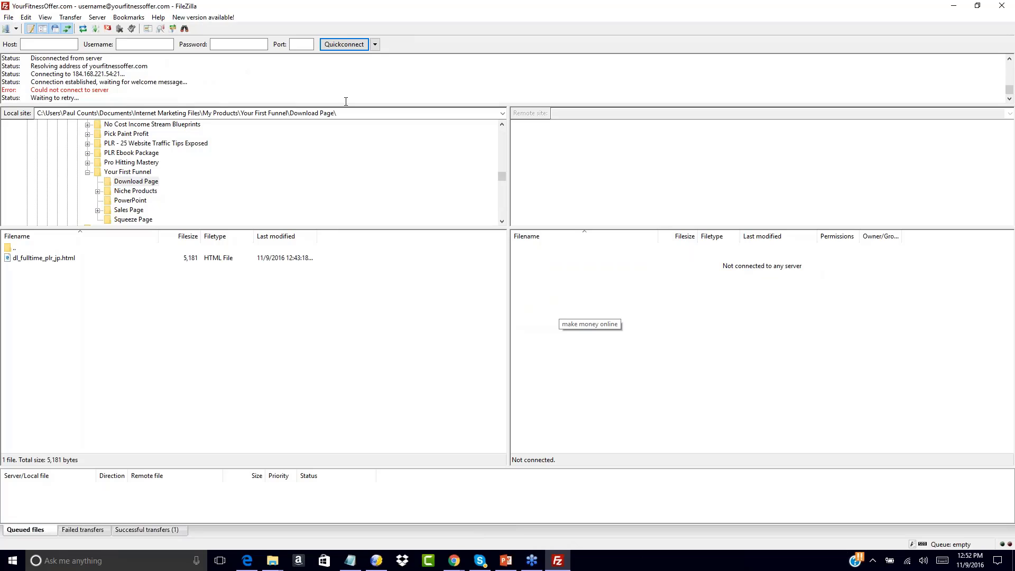
left_click(16, 30)
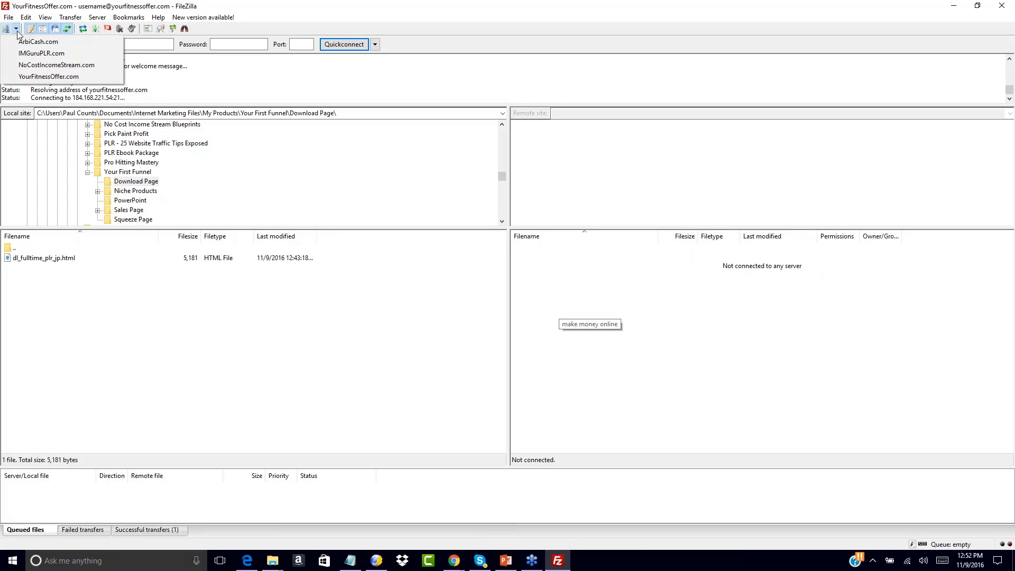
left_click(41, 53)
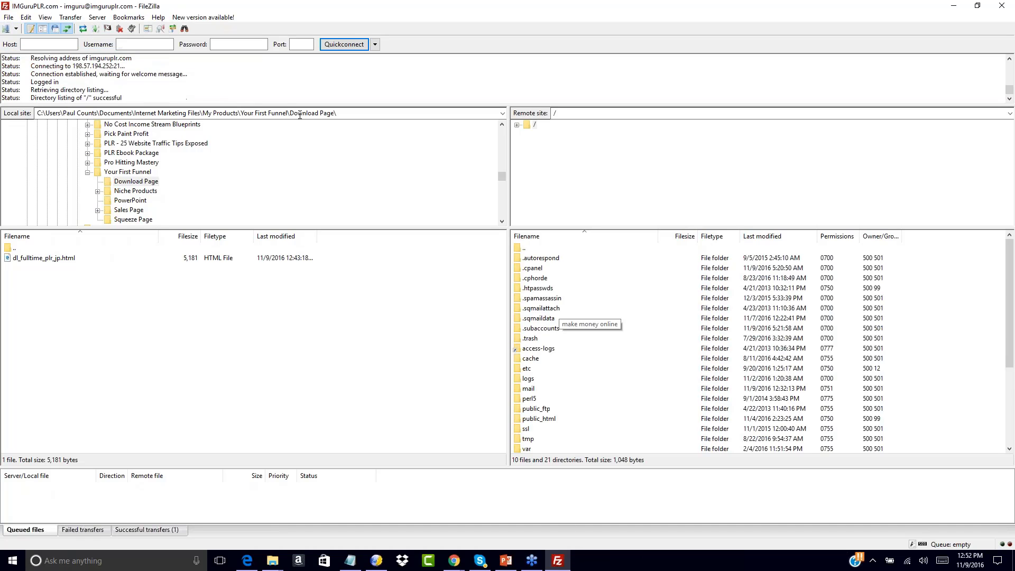
Enter the server's public_html folder, browse its listing, and right-click the empty remote file area
double_click(518, 418)
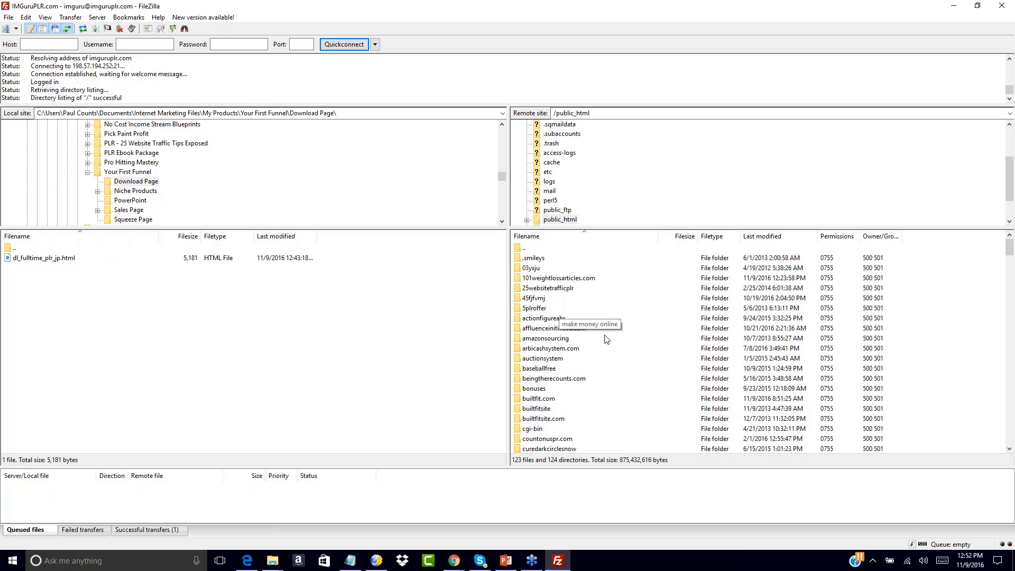
double_click(518, 247)
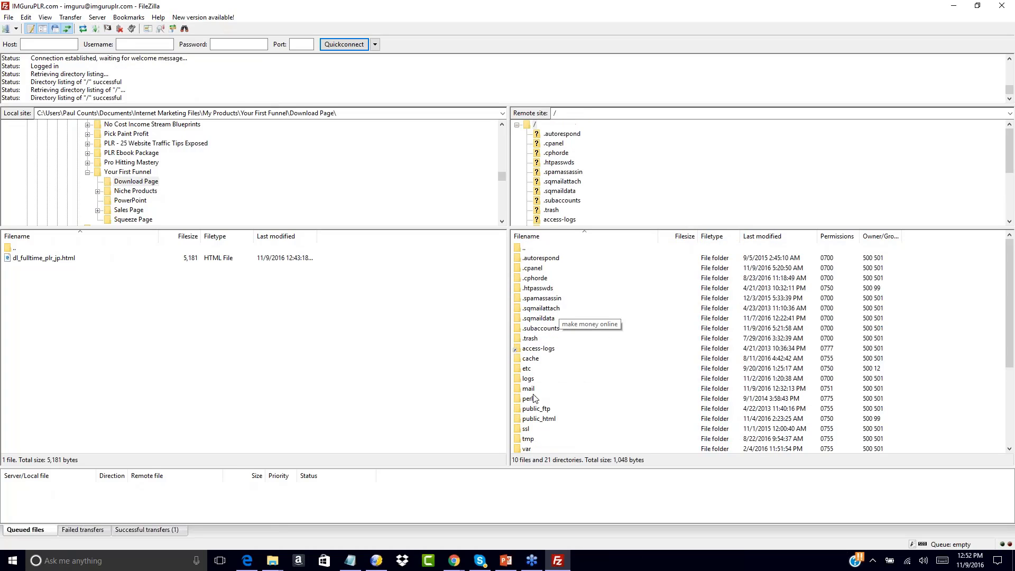
left_click(518, 418)
double_click(518, 418)
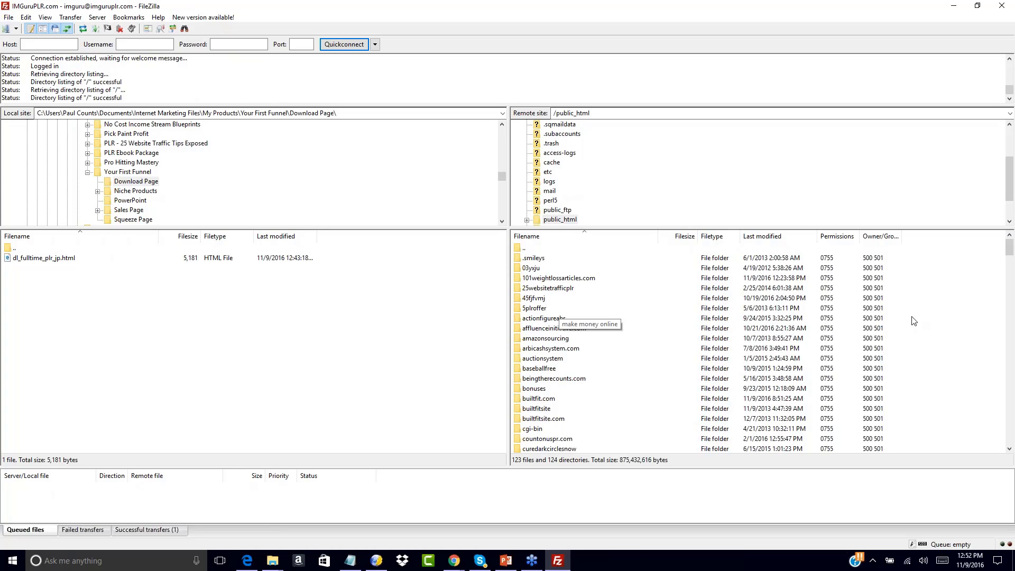
scroll(935, 320, "down", 3)
scroll(935, 320, "up", 3)
scroll(936, 324, "down", 3)
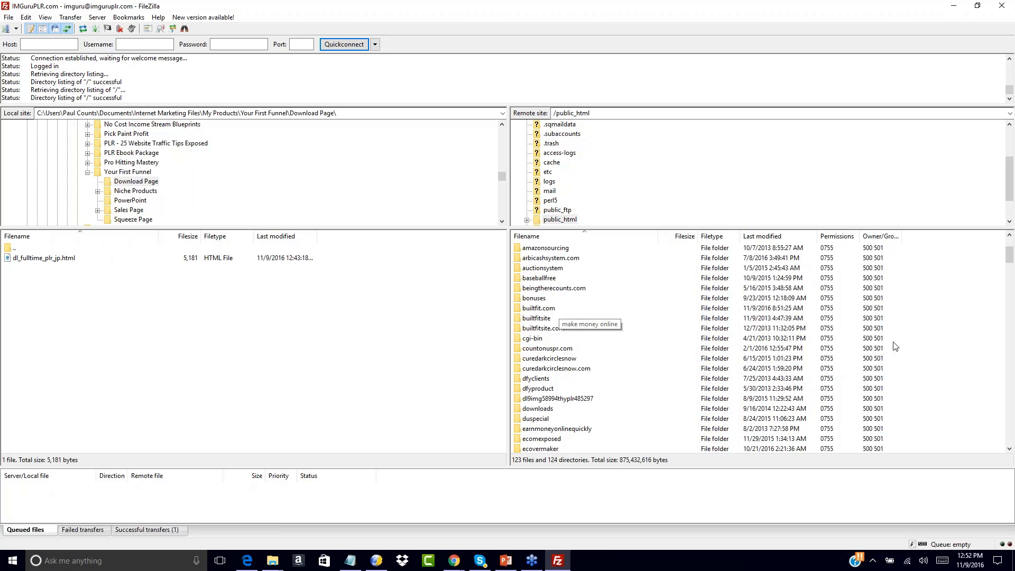
scroll(907, 344, "down", 1)
scroll(914, 332, "down", 1)
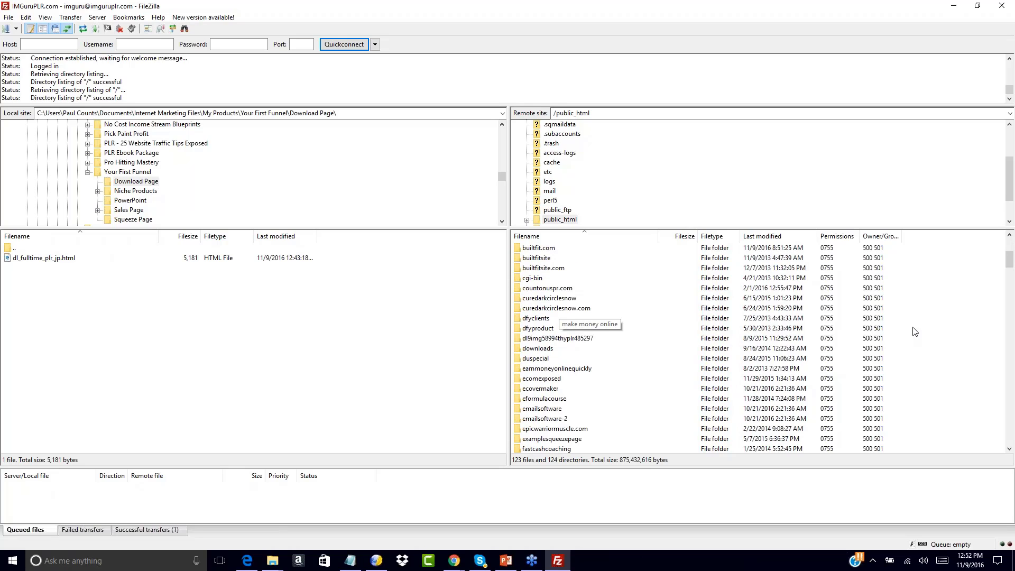
scroll(915, 331, "down", 5)
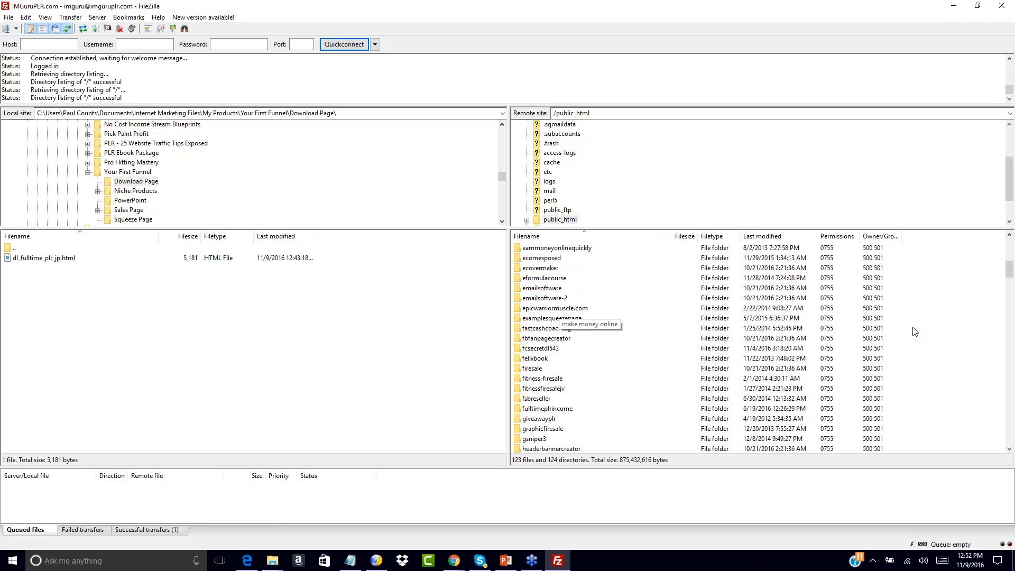
scroll(915, 332, "up", 10)
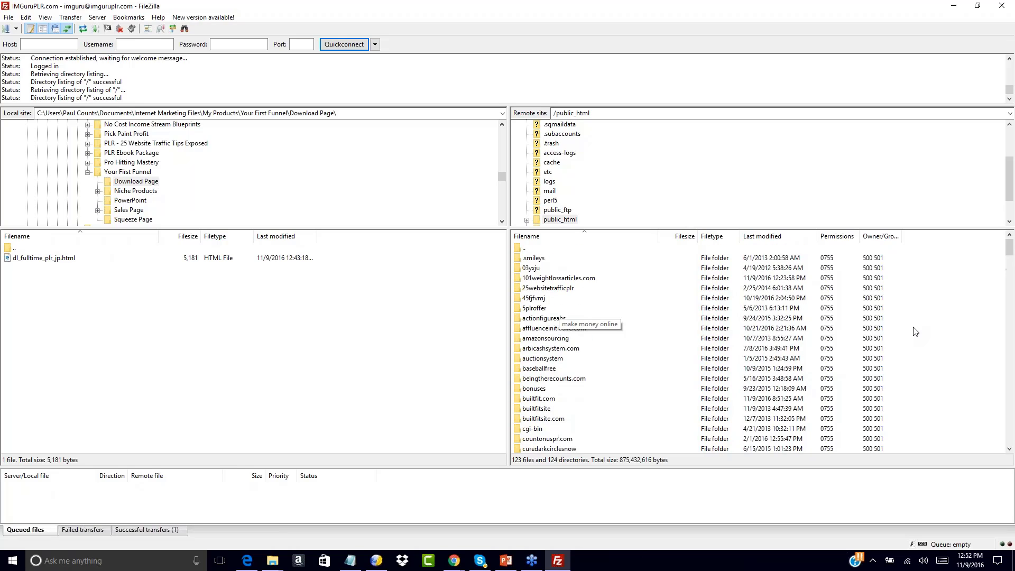
right_click(922, 327)
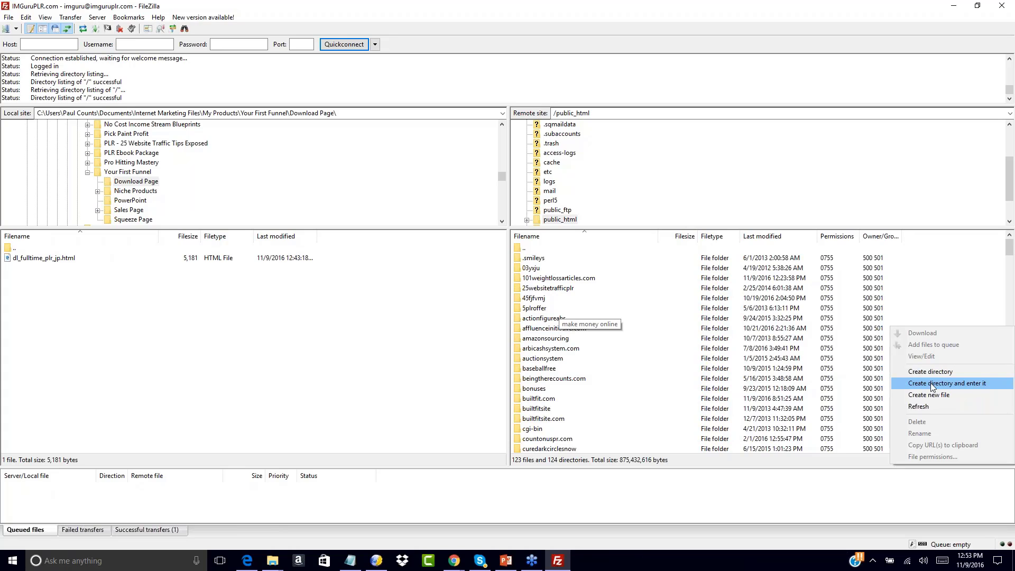
Create a freeoffer1 directory under the remote public_html and open it
left_click(922, 370)
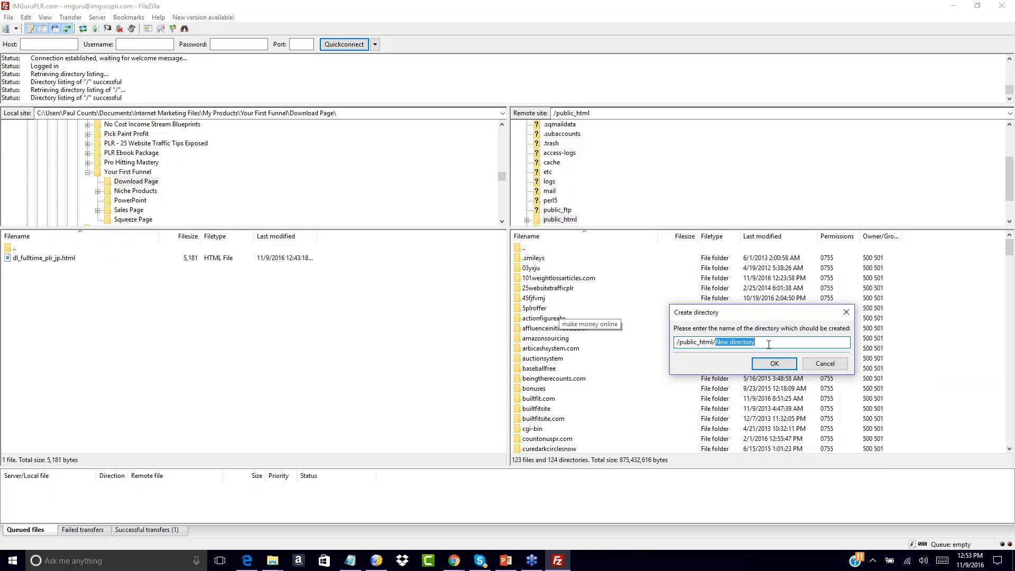
type("freeoffer1")
left_click(774, 364)
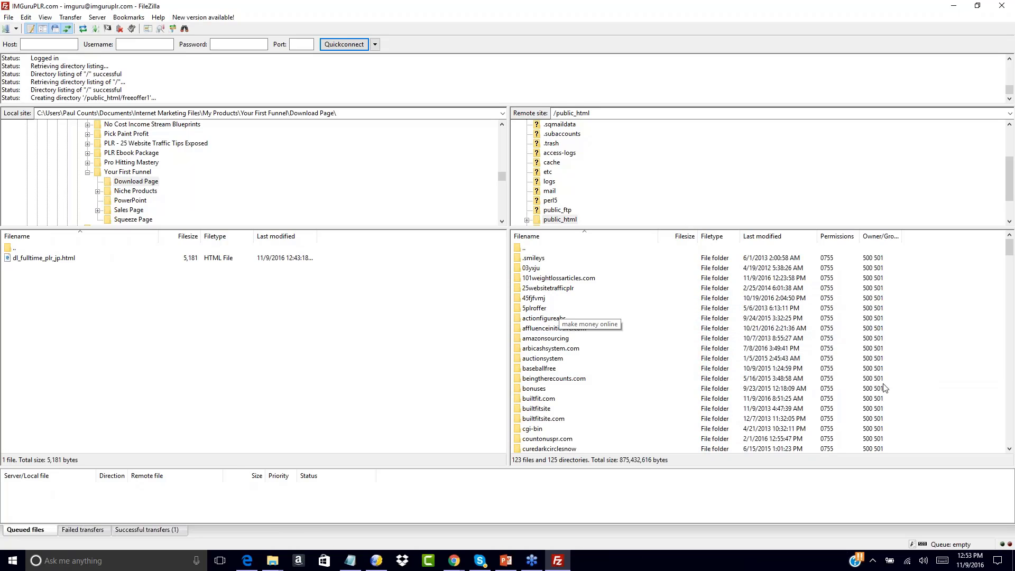
scroll(946, 357, "down", 10)
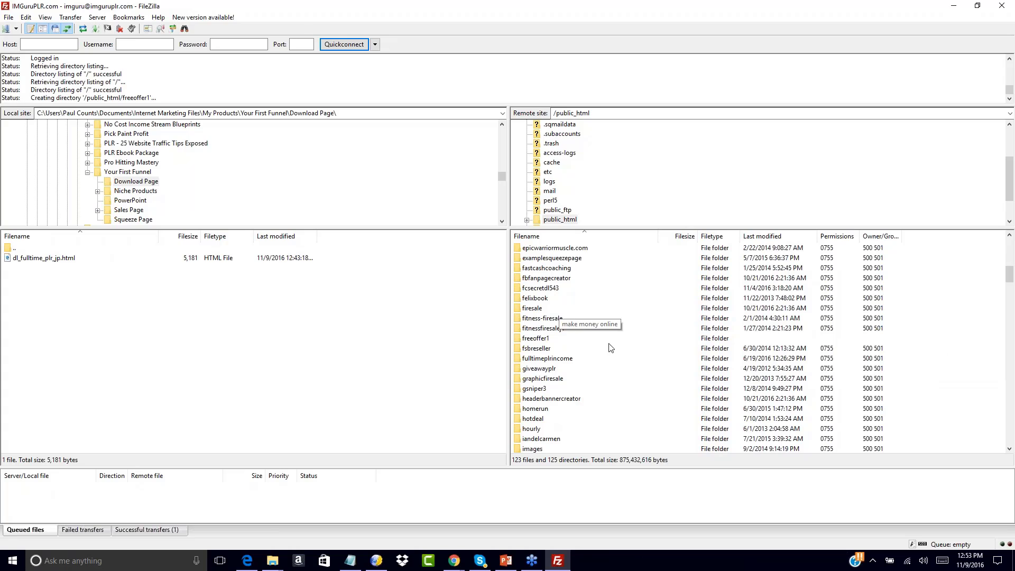
double_click(520, 338)
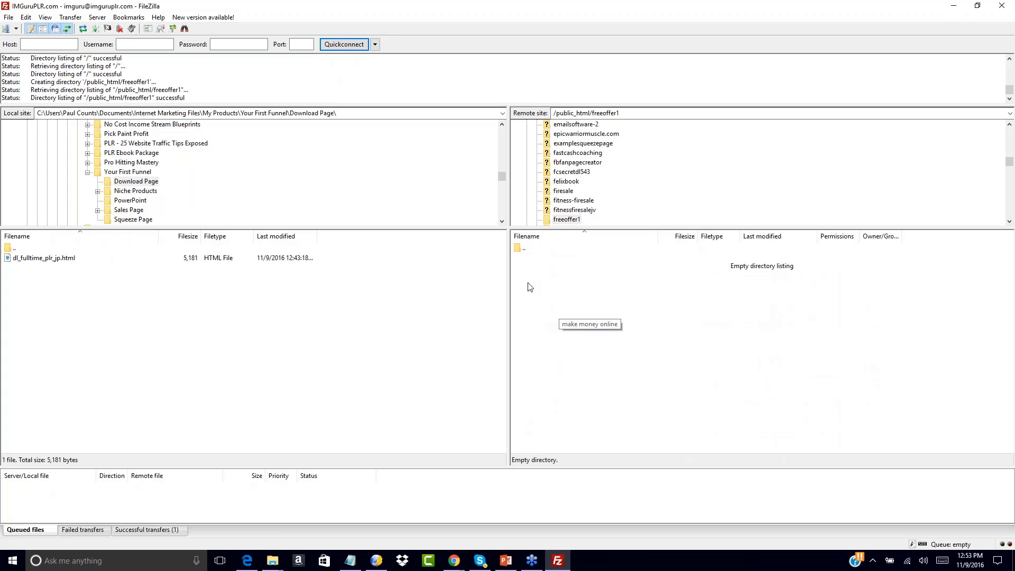
Upload the five Squeeze Page files, index.html, index-2.html and three JPGs, to freeoffer1
double_click(9, 248)
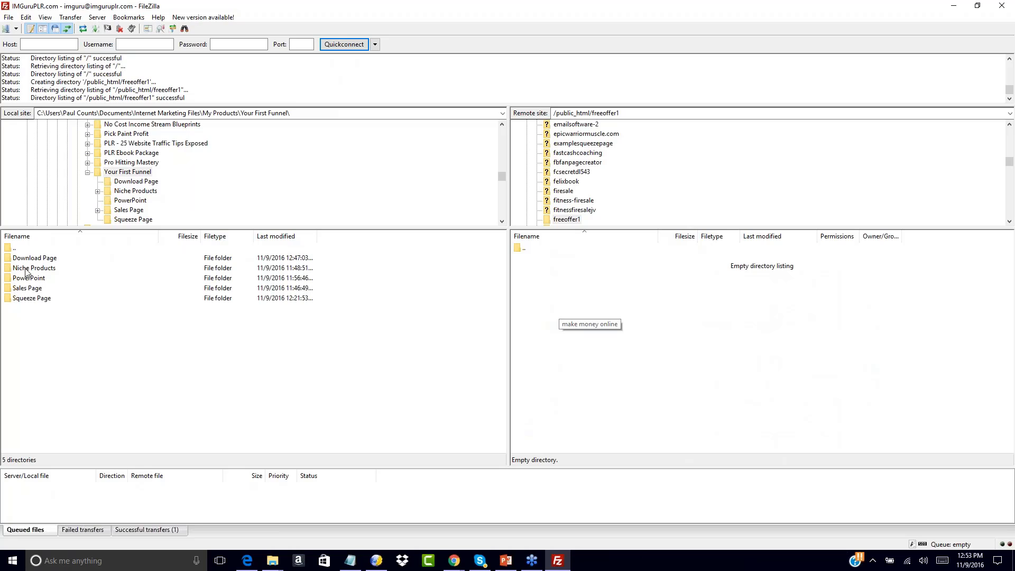
double_click(11, 249)
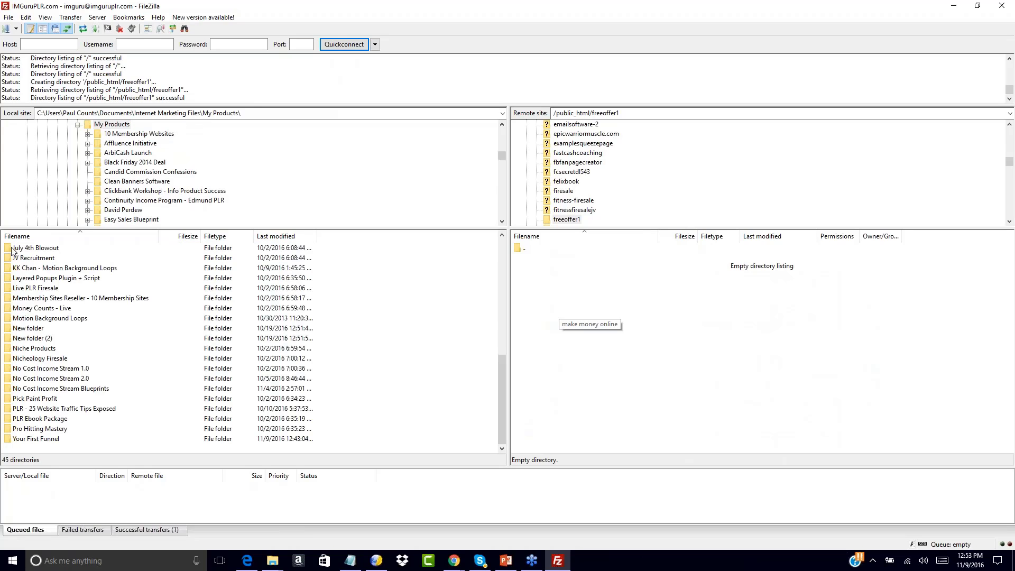
double_click(7, 440)
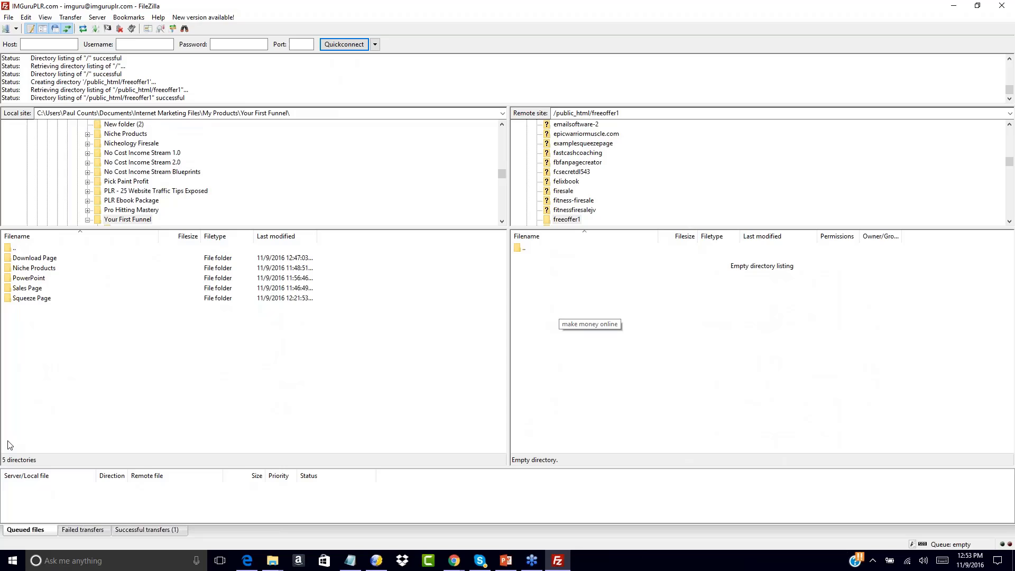
double_click(12, 299)
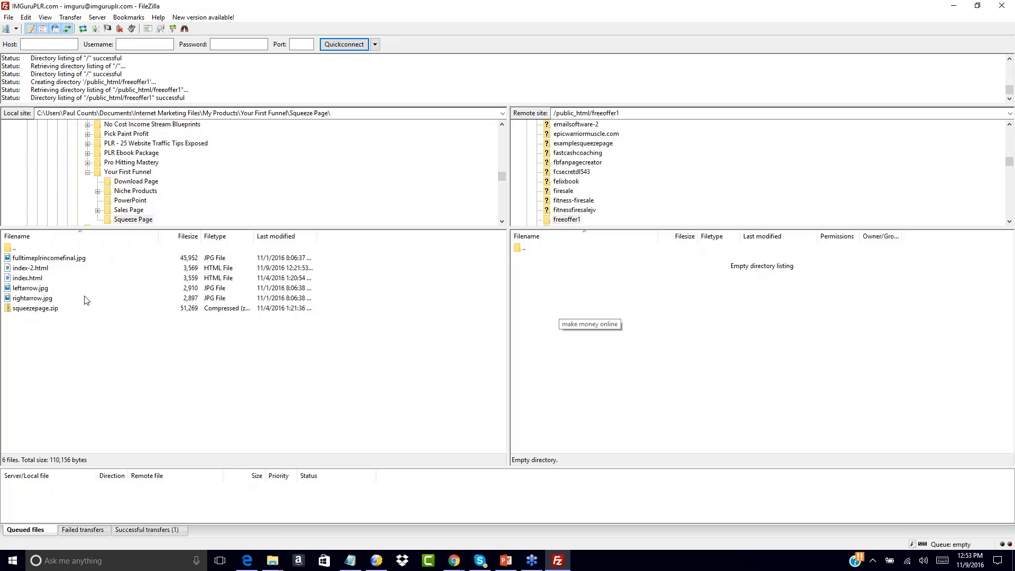
left_click(99, 298)
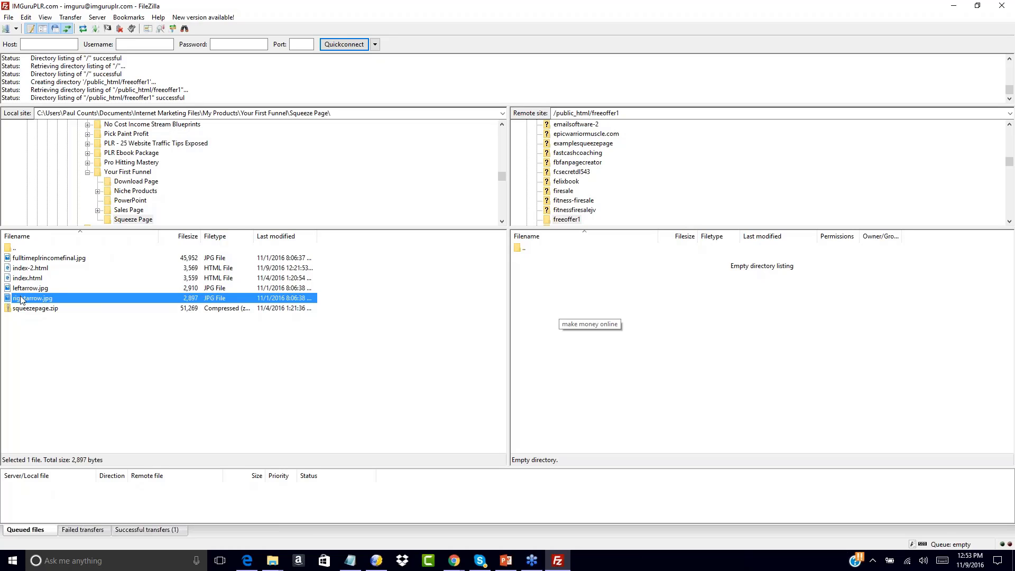
left_click(21, 300)
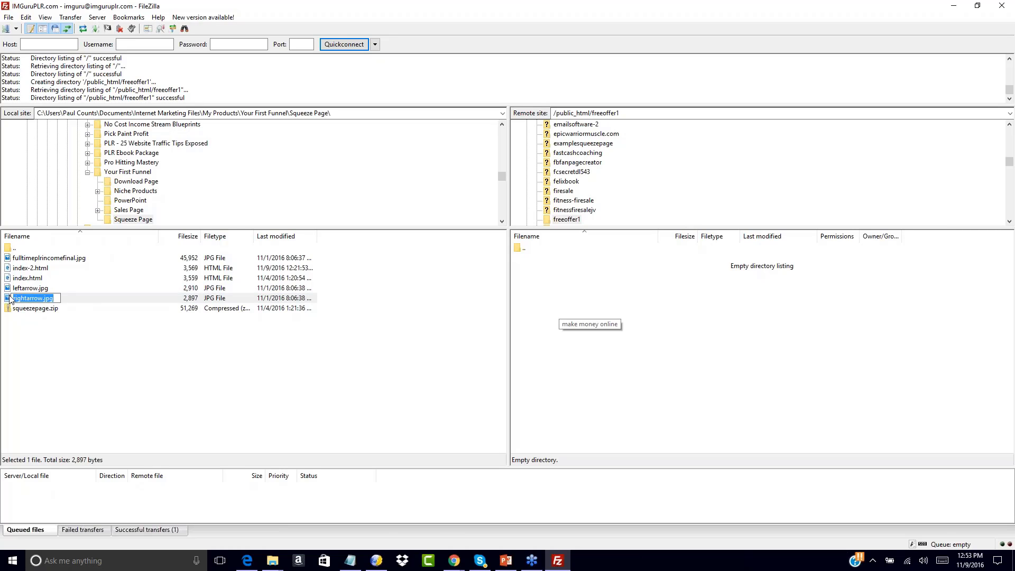
left_click_drag(10, 298, 8, 263)
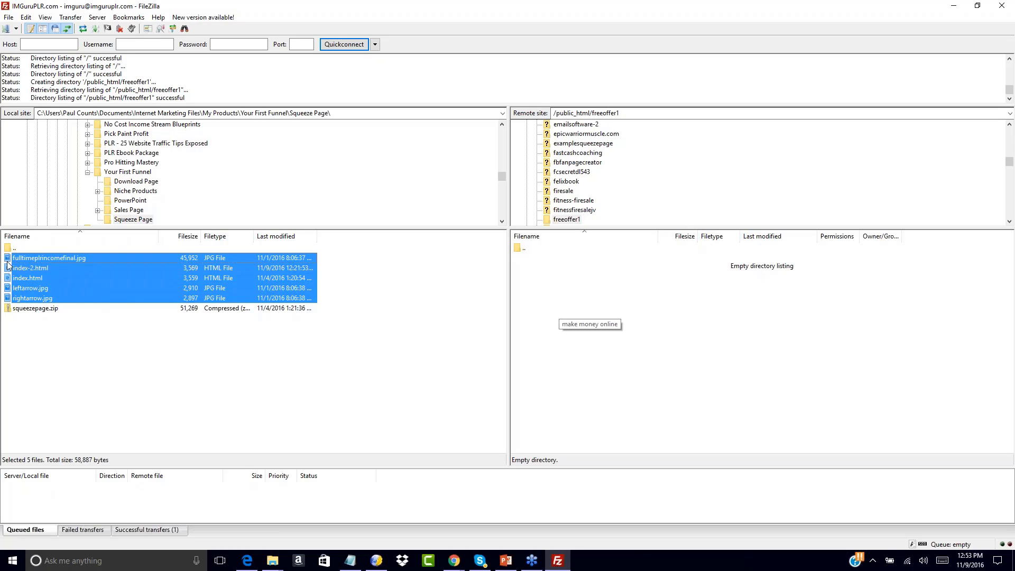
right_click(8, 265)
left_click(23, 269)
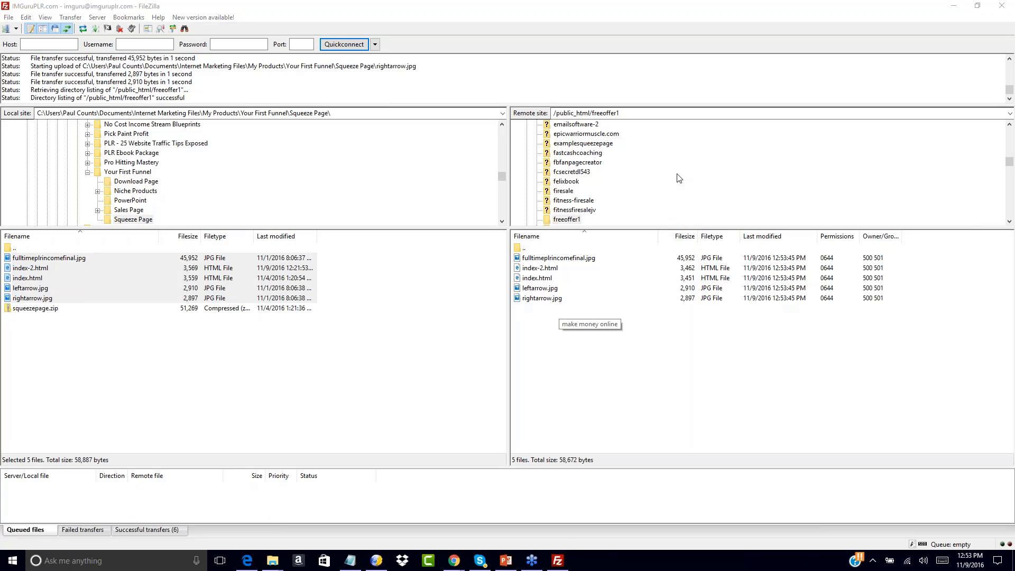
Open the local Sales Page > NCIS-salessite2 > salespage-plain folder and pick out the sales files
double_click(15, 249)
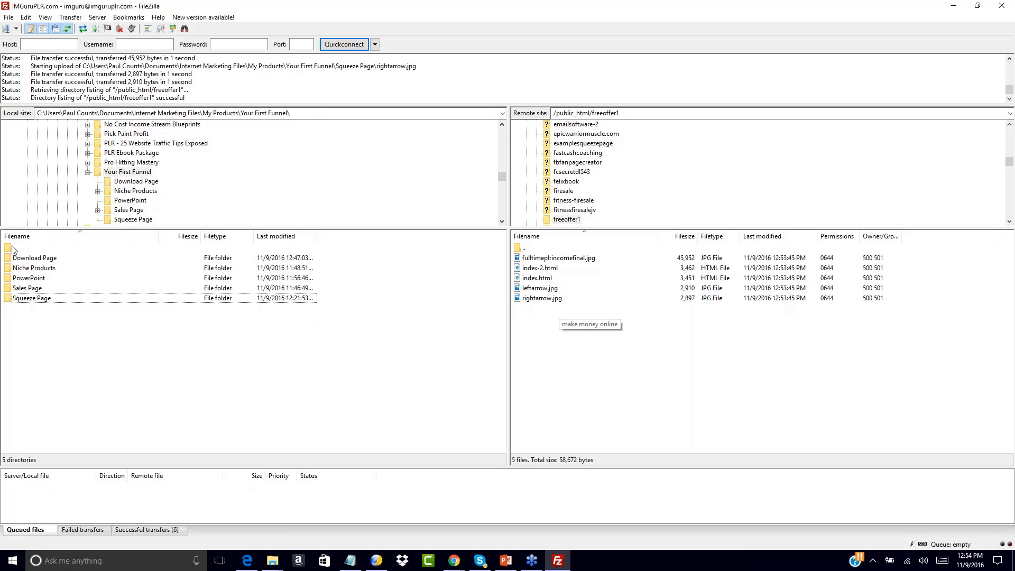
double_click(21, 288)
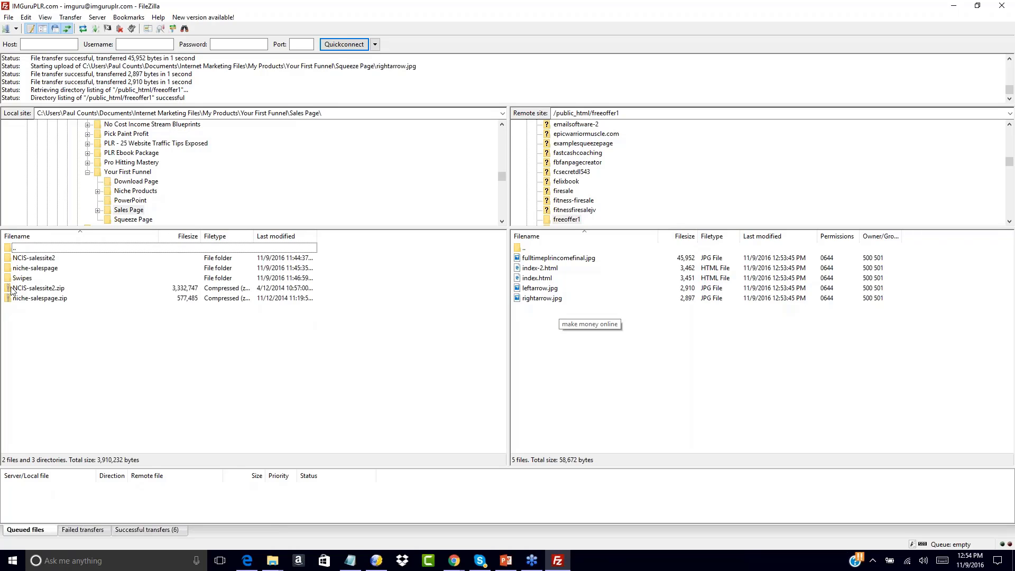
double_click(13, 258)
double_click(13, 259)
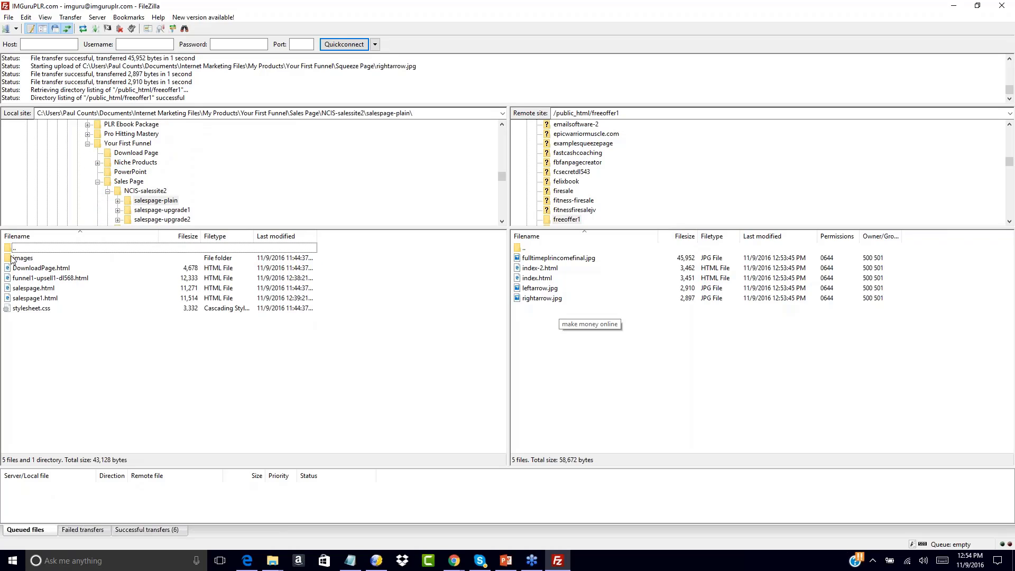
left_click(12, 278)
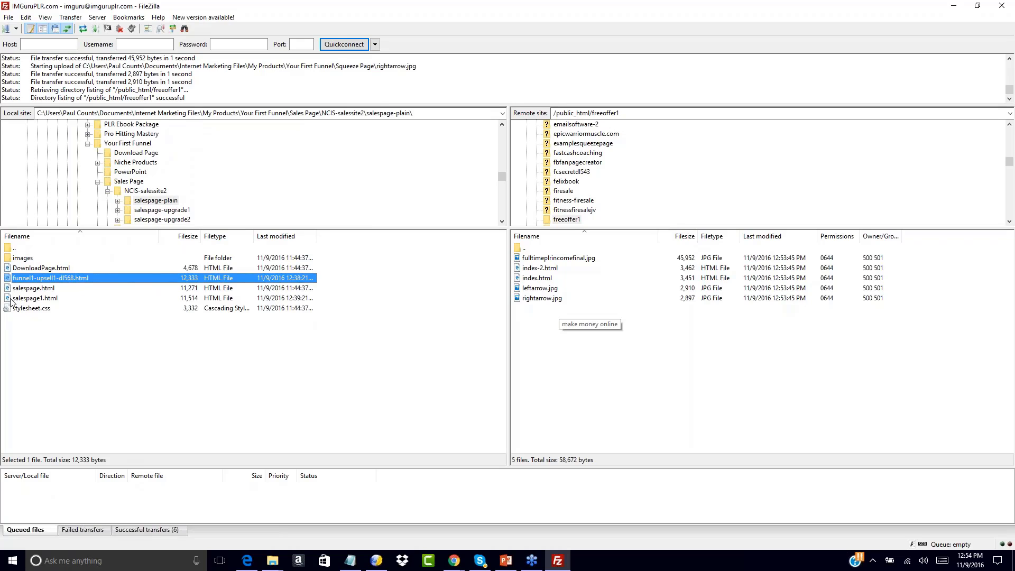
left_click(11, 299, "ctrl")
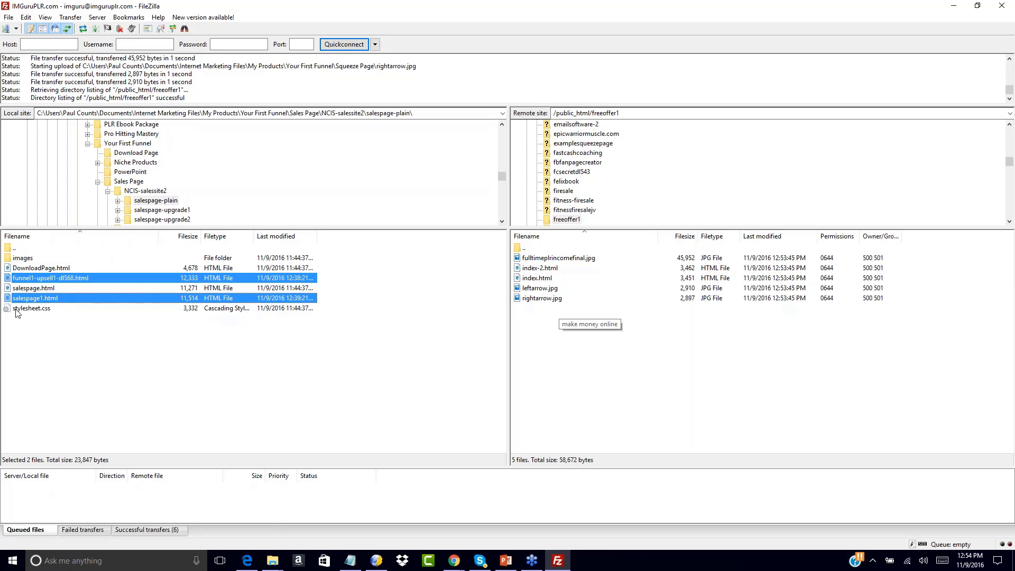
left_click(14, 308, "ctrl")
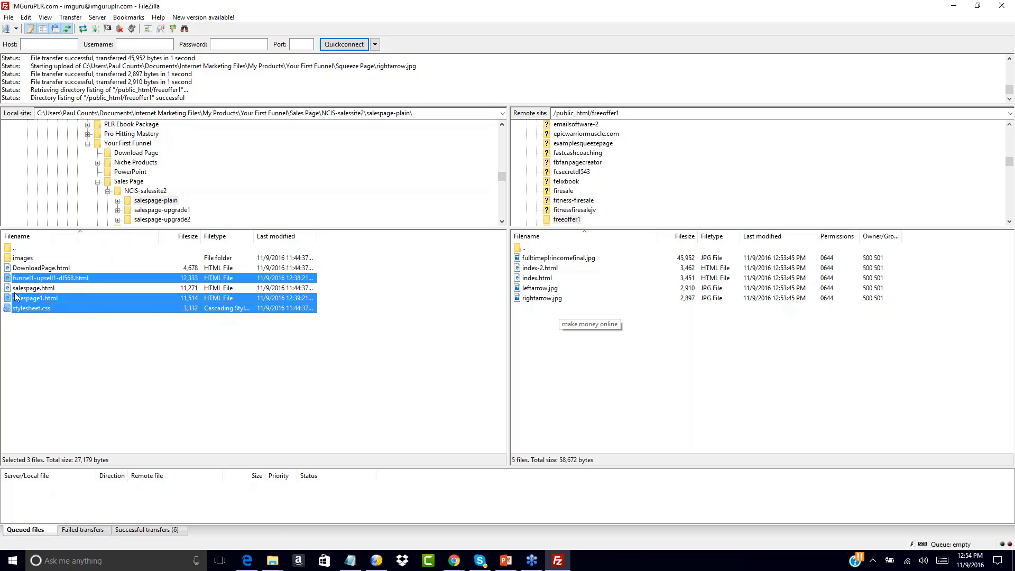
left_click(8, 259, "ctrl")
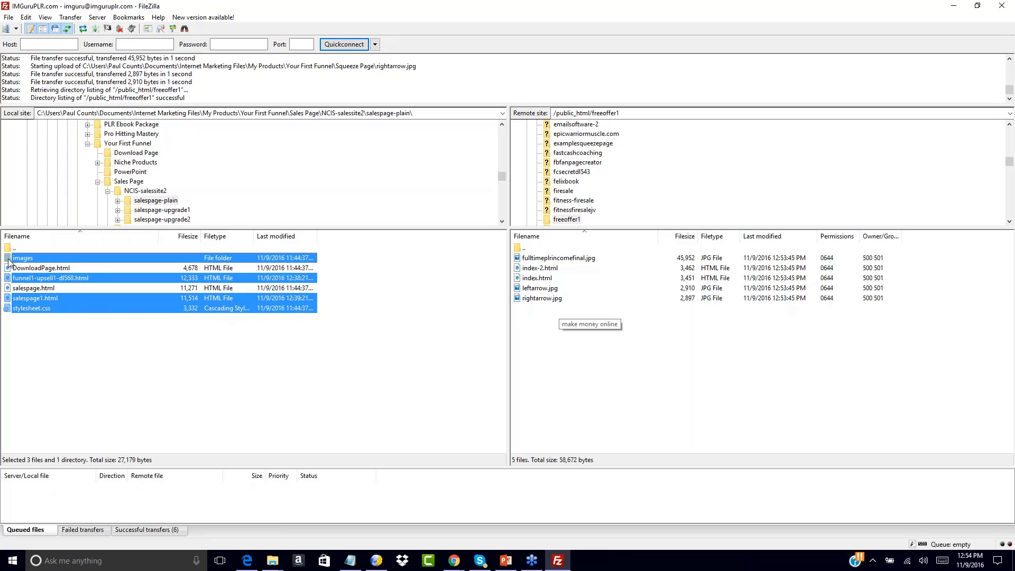
right_click(8, 261)
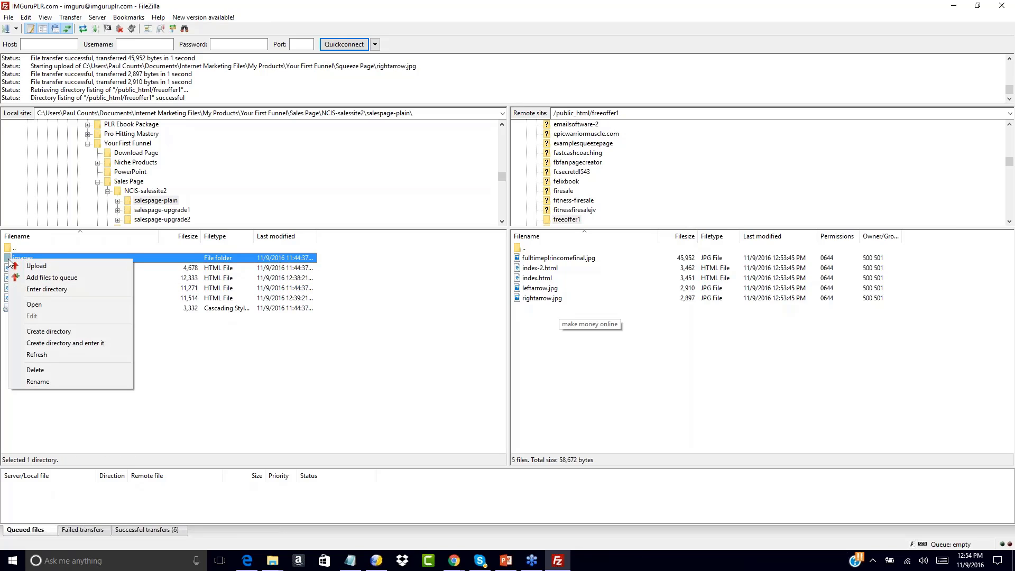
left_click(172, 352)
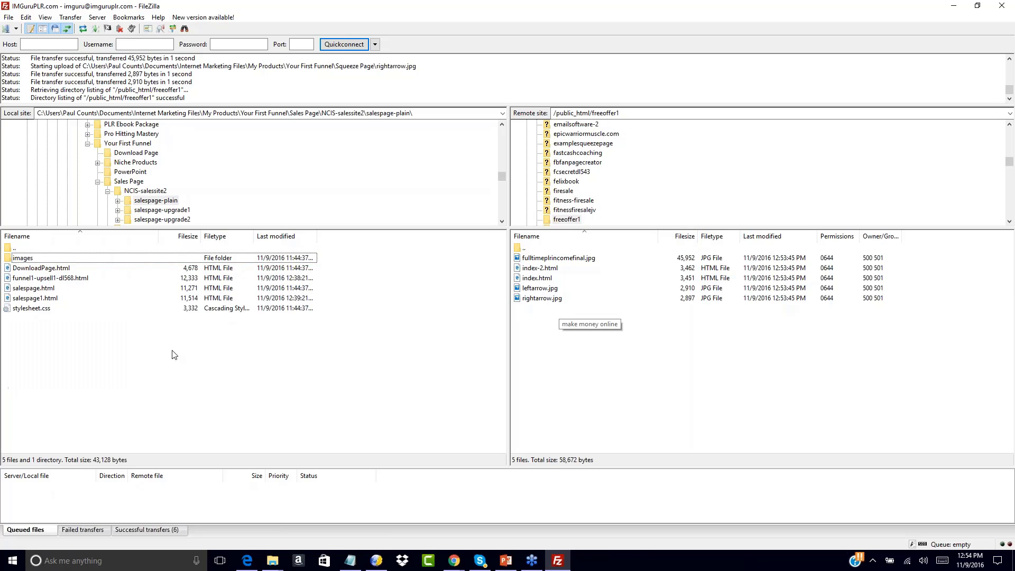
Upload images, funnel1-upsell1-dl568.html, salespage1.html and stylesheet.css, always overwriting existing copies
left_click(11, 259)
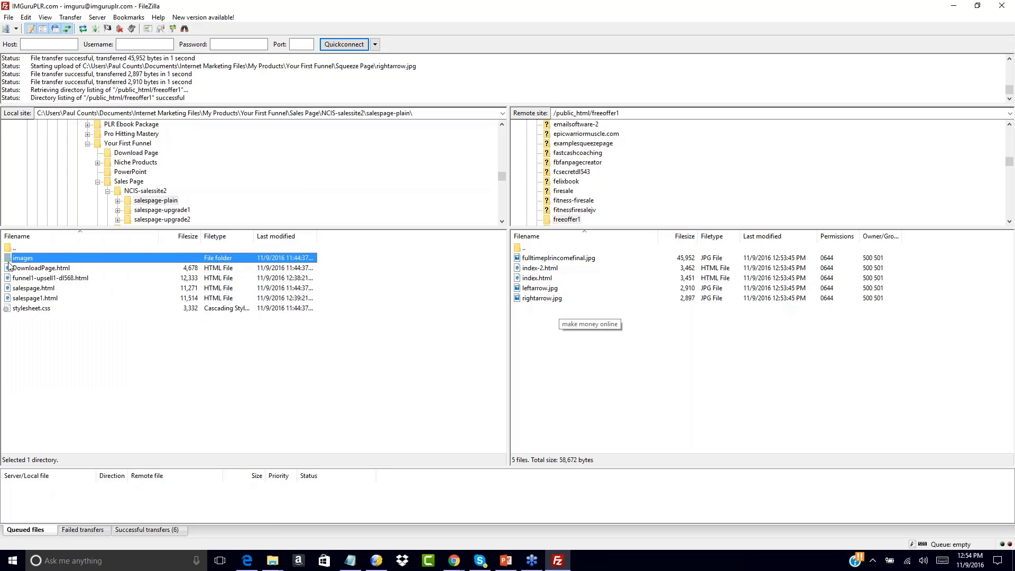
left_click(7, 278, "ctrl")
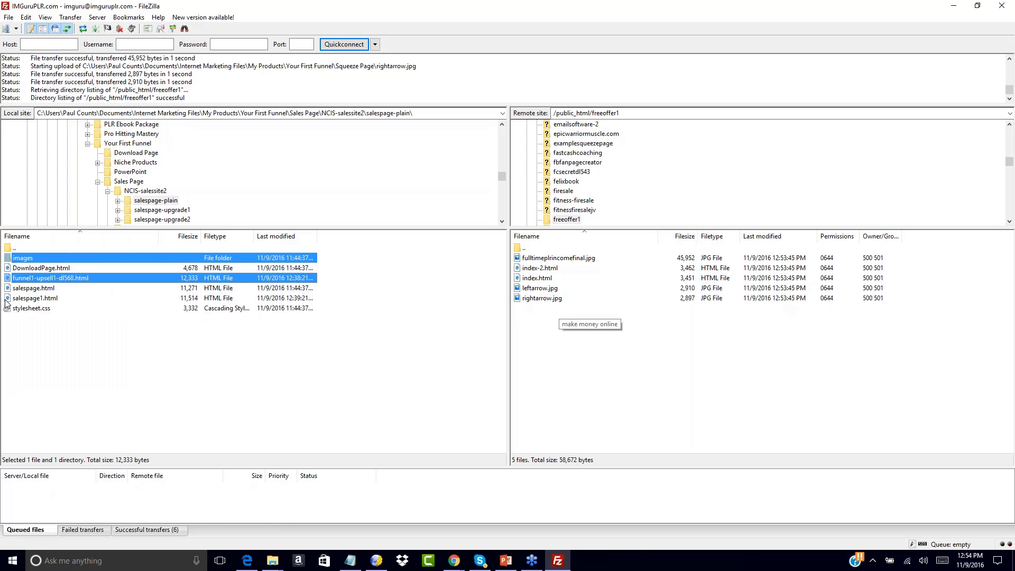
double_click(5, 300, "ctrl")
left_click(9, 309, "ctrl")
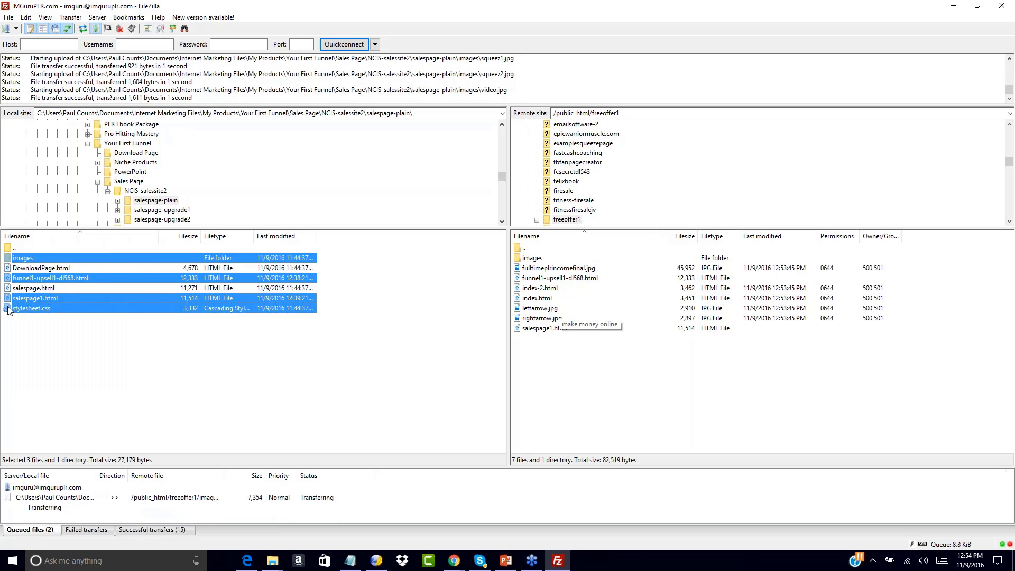
right_click(9, 311)
left_click(20, 312)
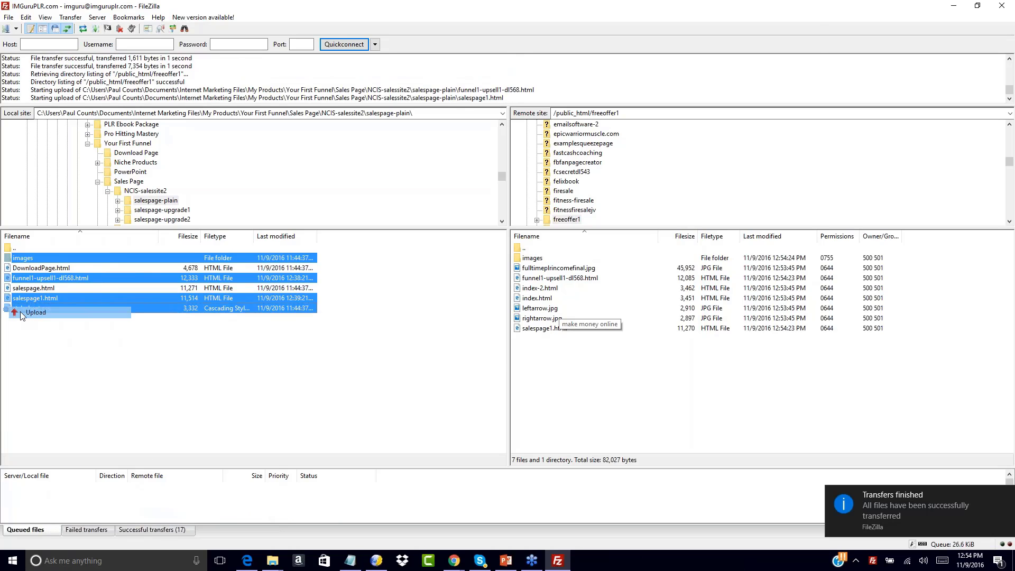
left_click(675, 309)
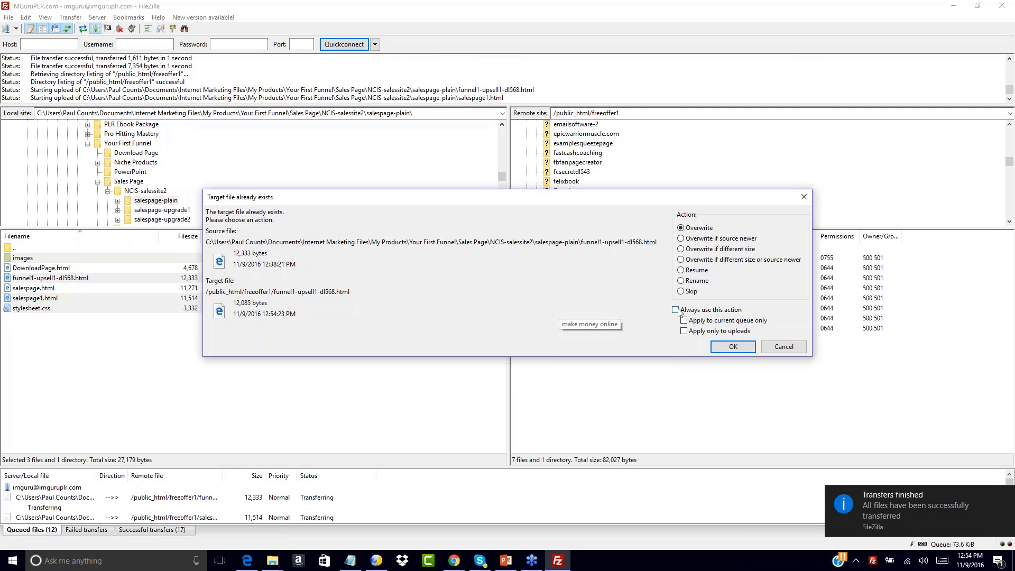
left_click(732, 346)
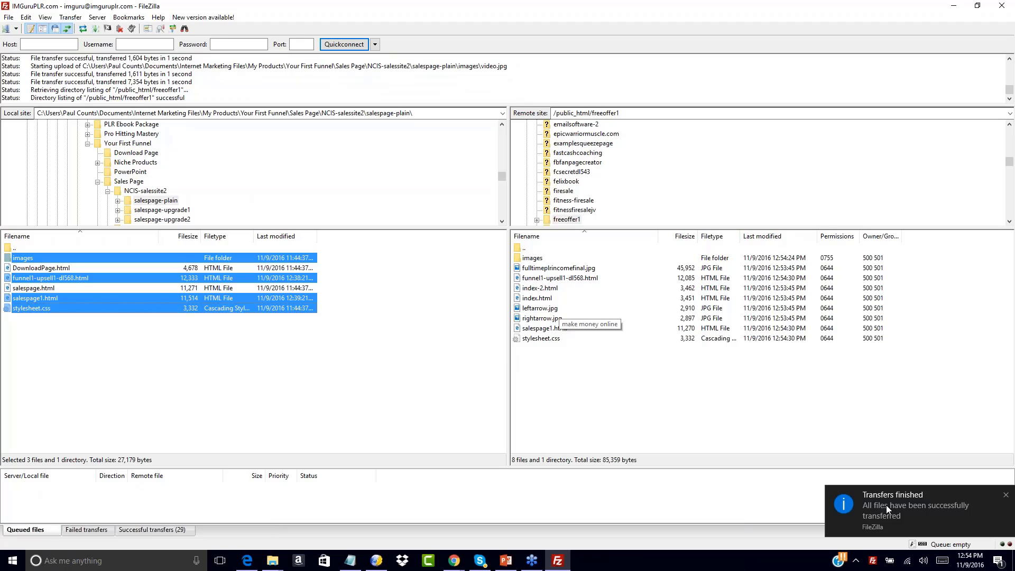
Upload dl_fulltime_plr_income.html from the local Download Page folder into freeoffer1
left_click(1010, 27)
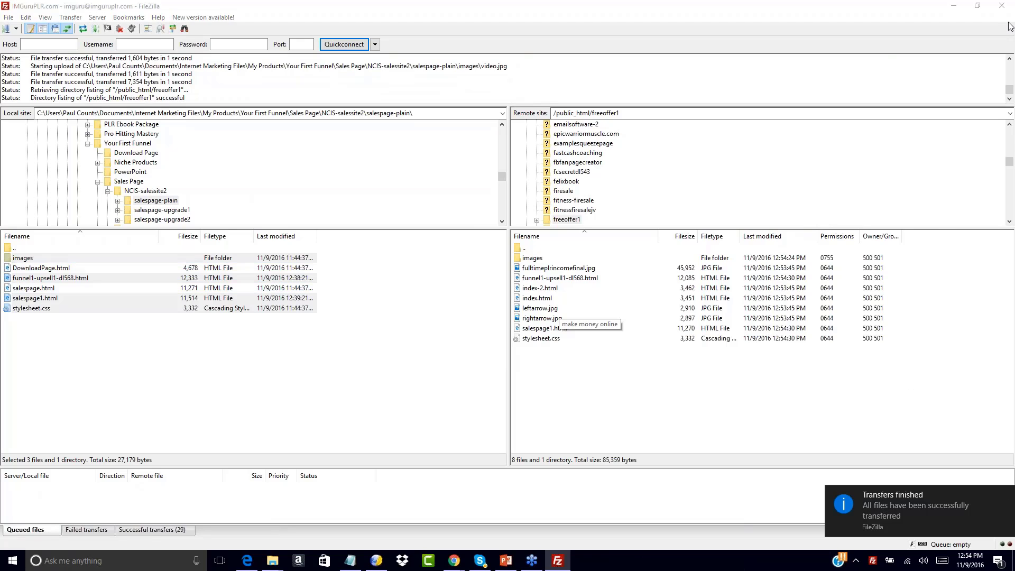
left_click(582, 219)
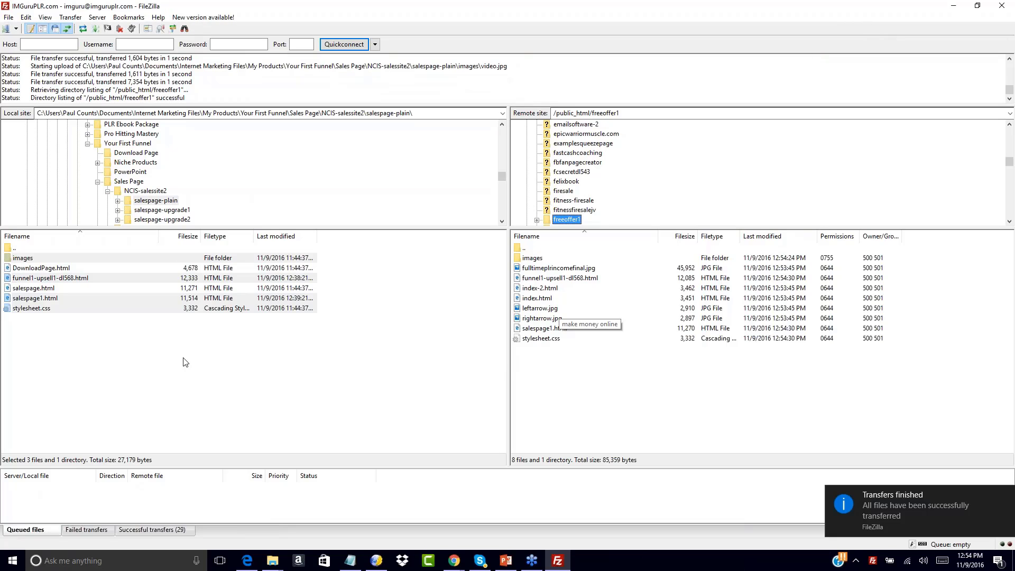
left_click(159, 357)
double_click(21, 248)
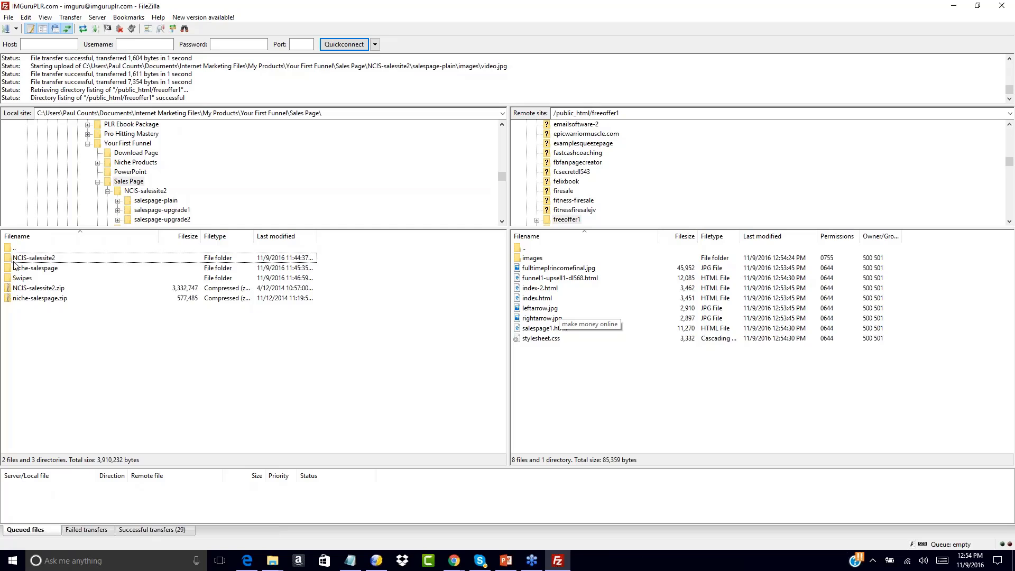
double_click(15, 249)
double_click(14, 258)
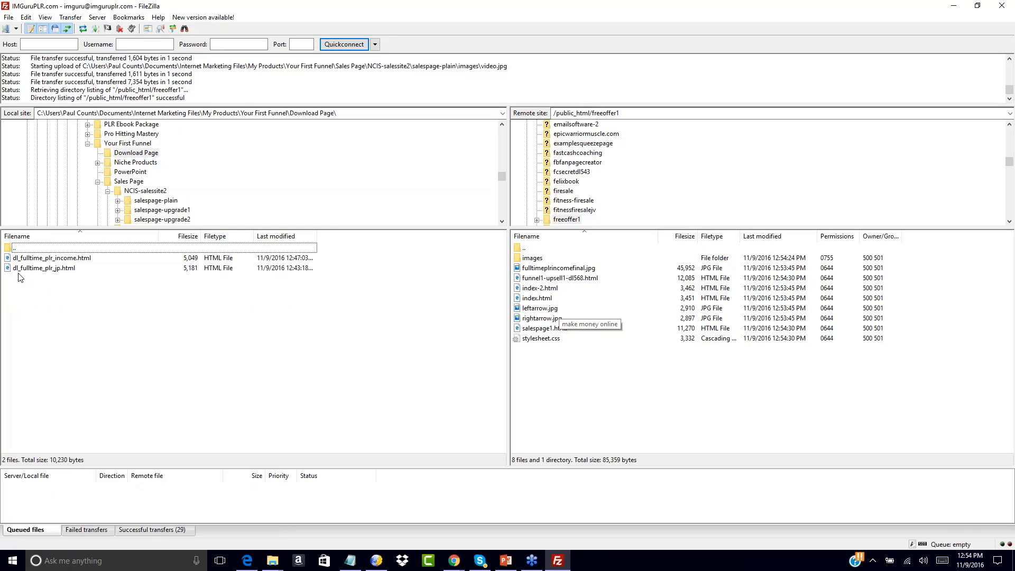
left_click(14, 259)
right_click(14, 259)
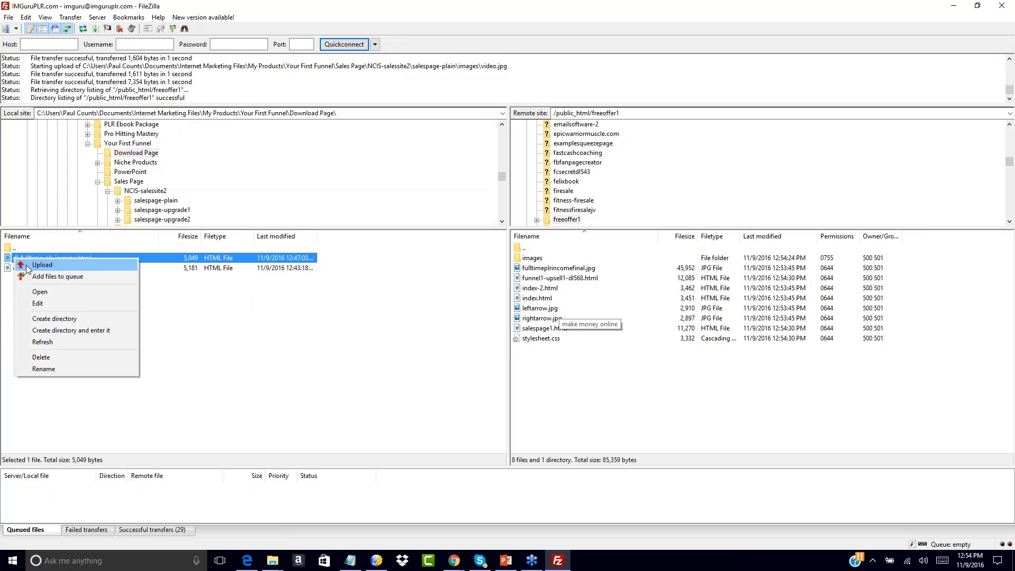
left_click(27, 265)
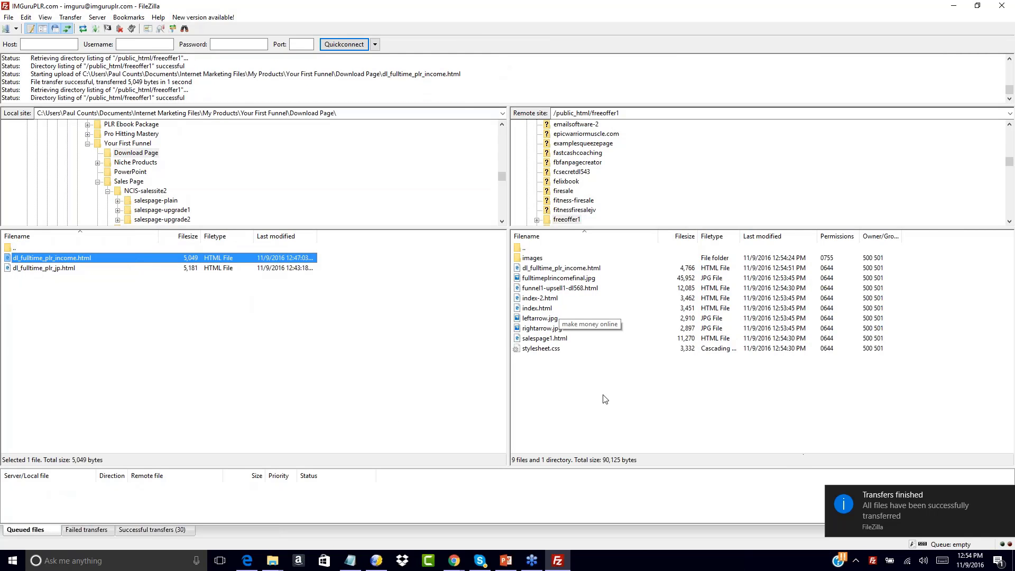
left_click(574, 381)
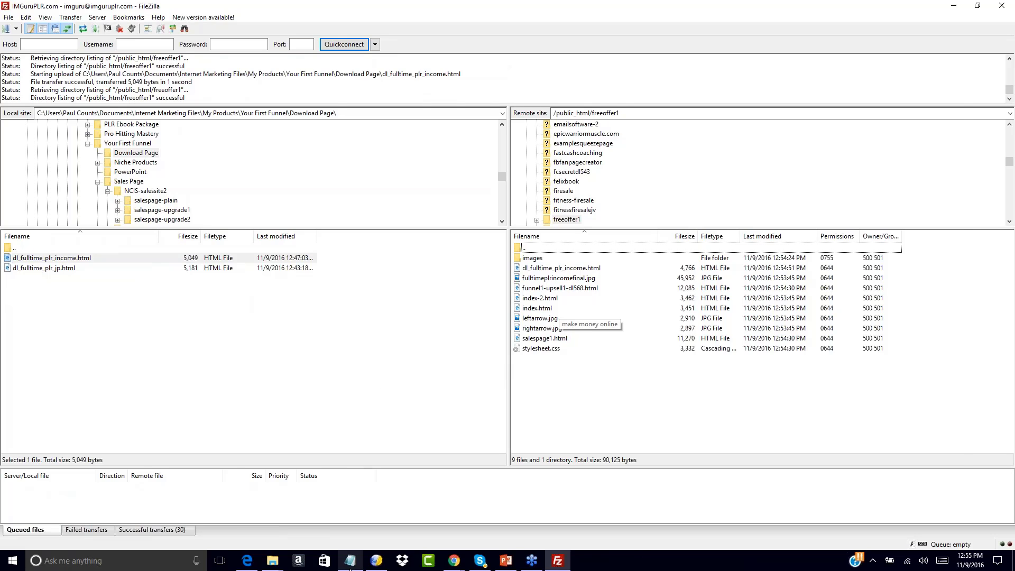
Copy funnel1-upsell1-dl568.html's server URL and paste it into a new Notepad document
left_click(350, 560)
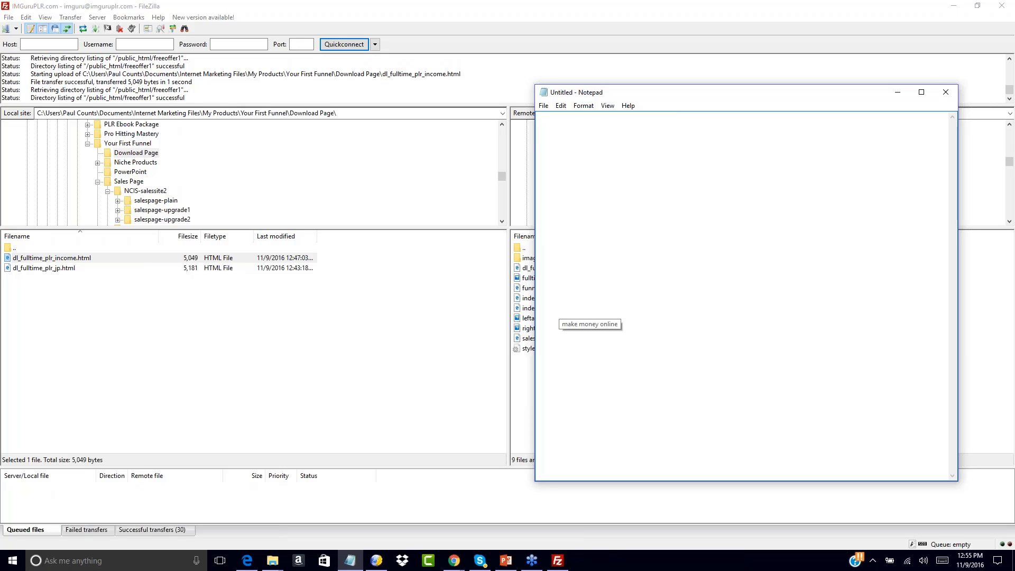
left_click(525, 388)
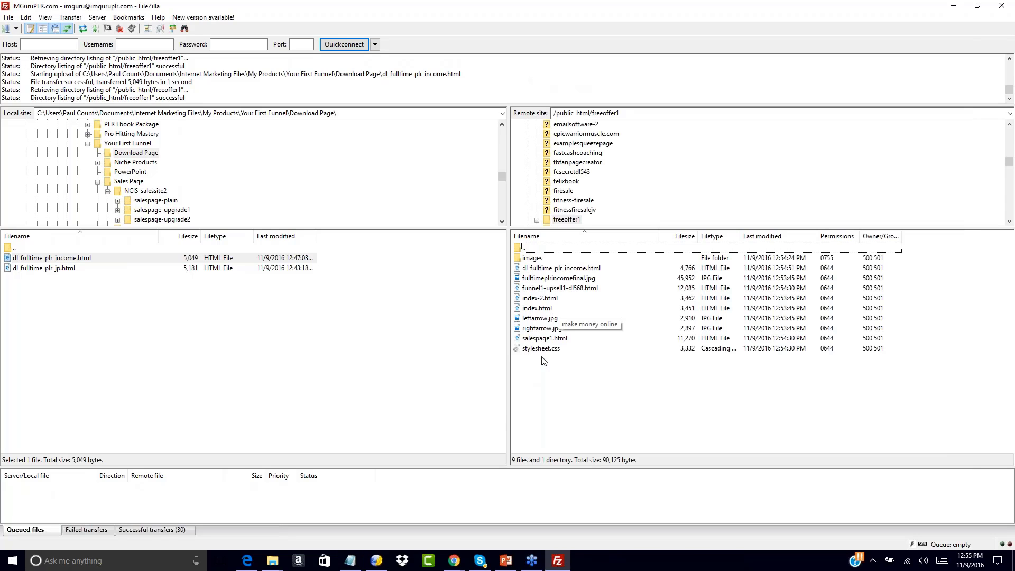
left_click(544, 270)
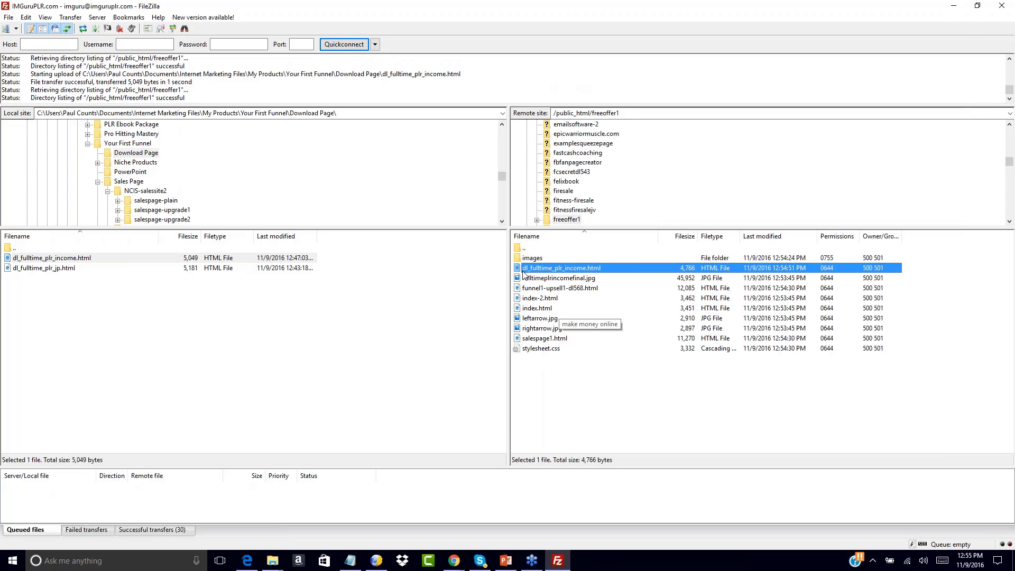
left_click(550, 365)
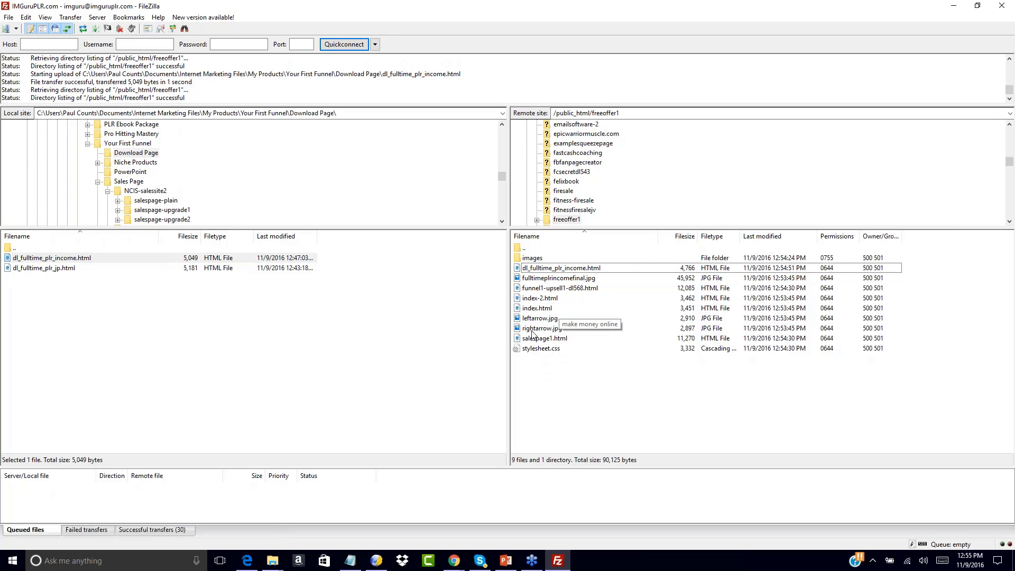
left_click(520, 290)
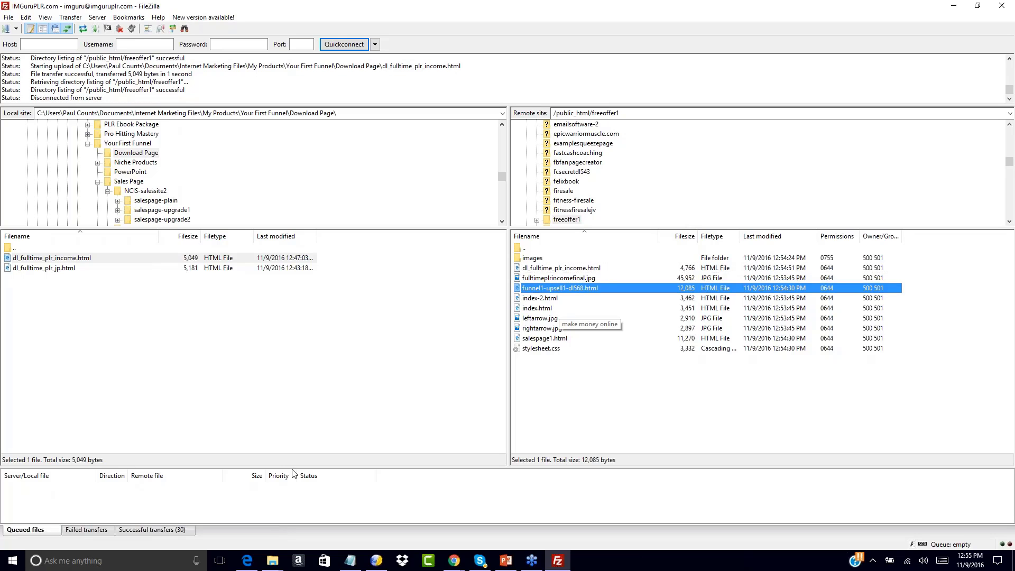
right_click(518, 291)
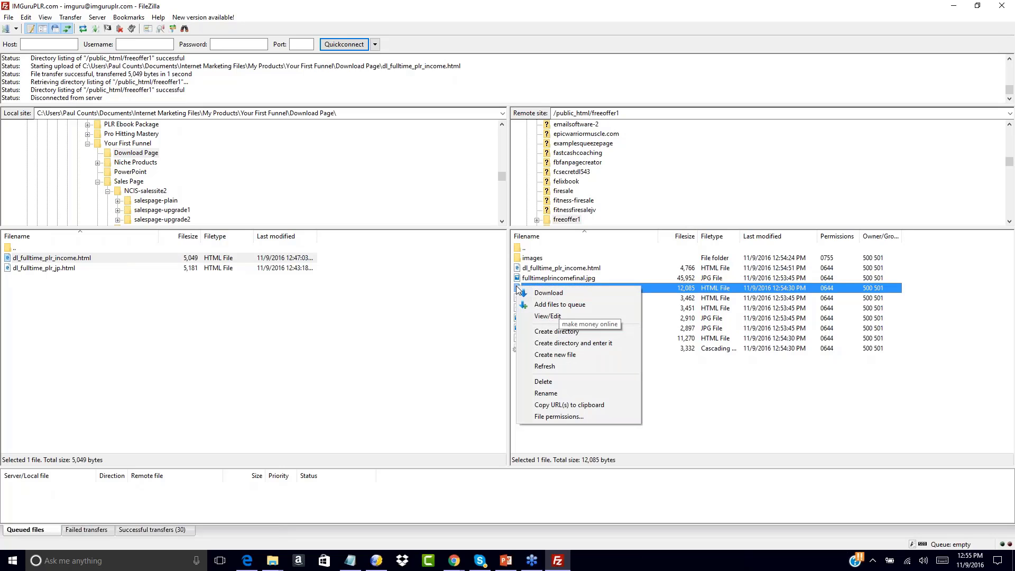
left_click(548, 405)
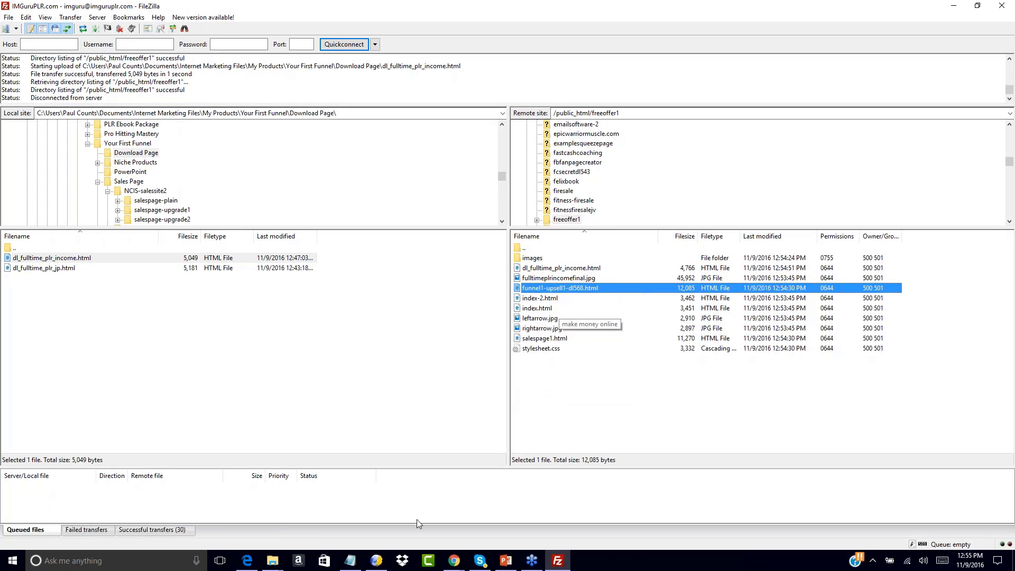
left_click(348, 562)
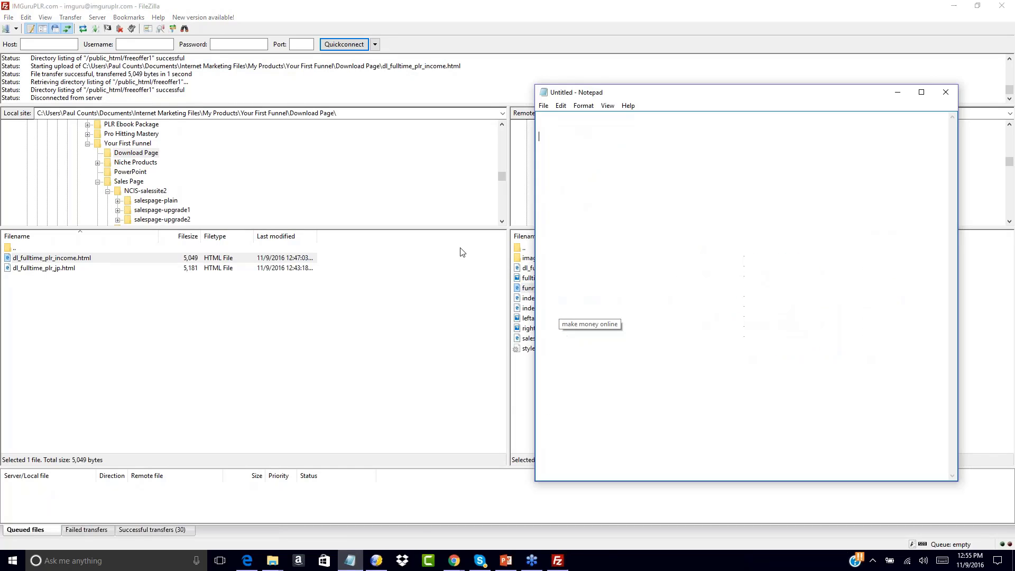
right_click(551, 138)
left_click(480, 184)
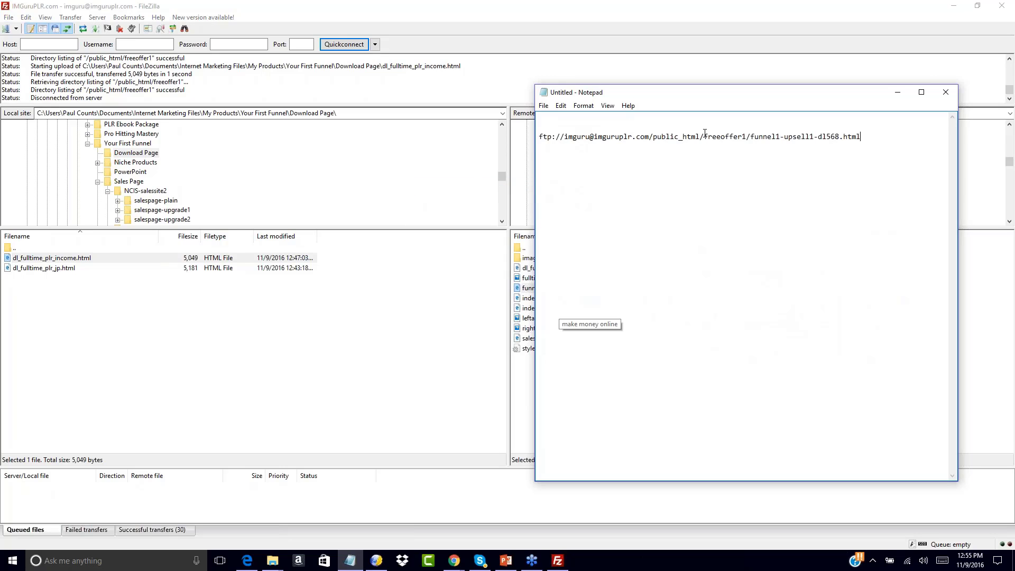
left_click_drag(704, 137, 716, 137)
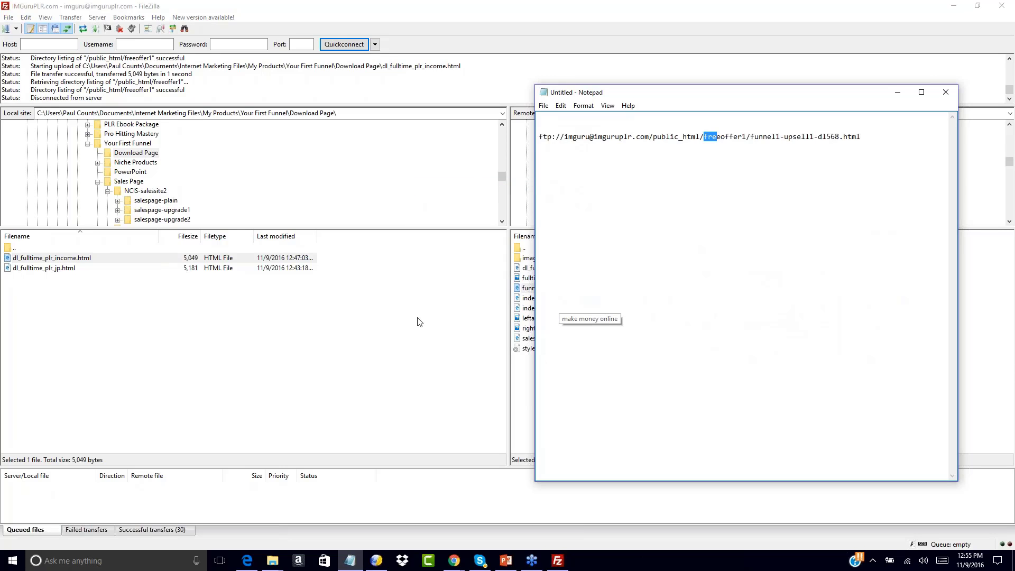
left_click(612, 147)
left_click_drag(564, 136, 539, 136)
left_click(701, 138)
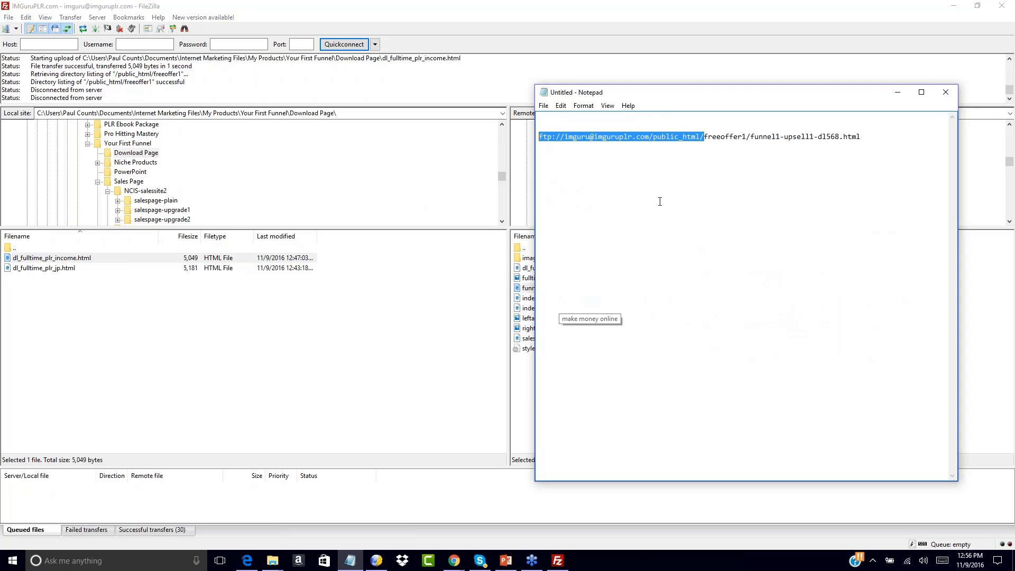
type("http:/")
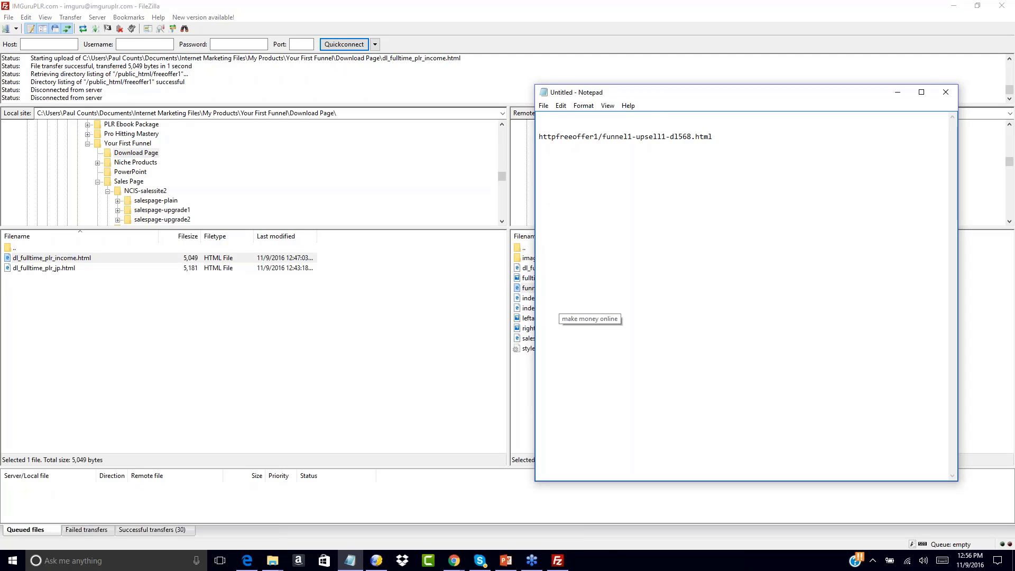
key("BackSpace")
type("//")
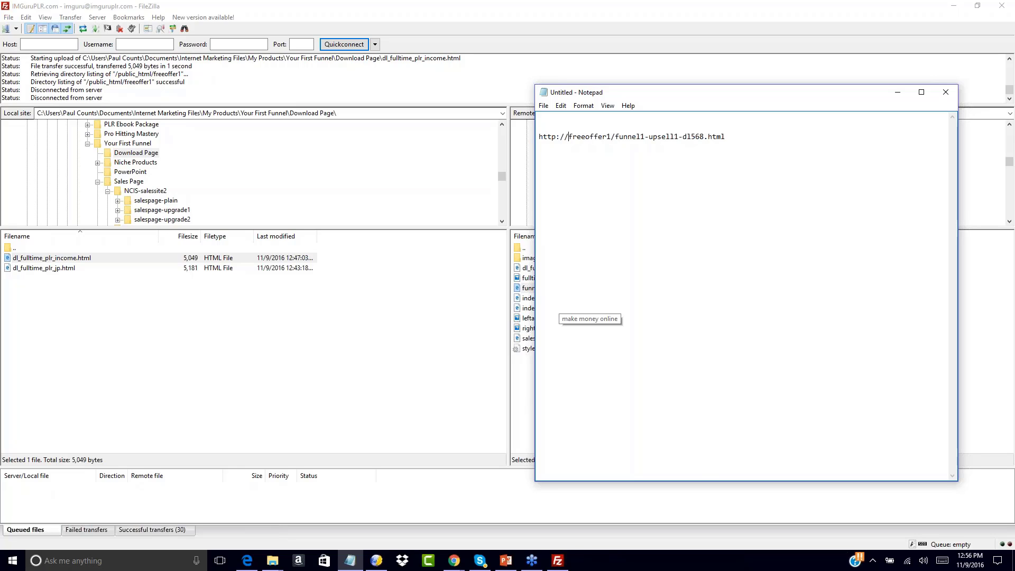
type("www.imgurup")
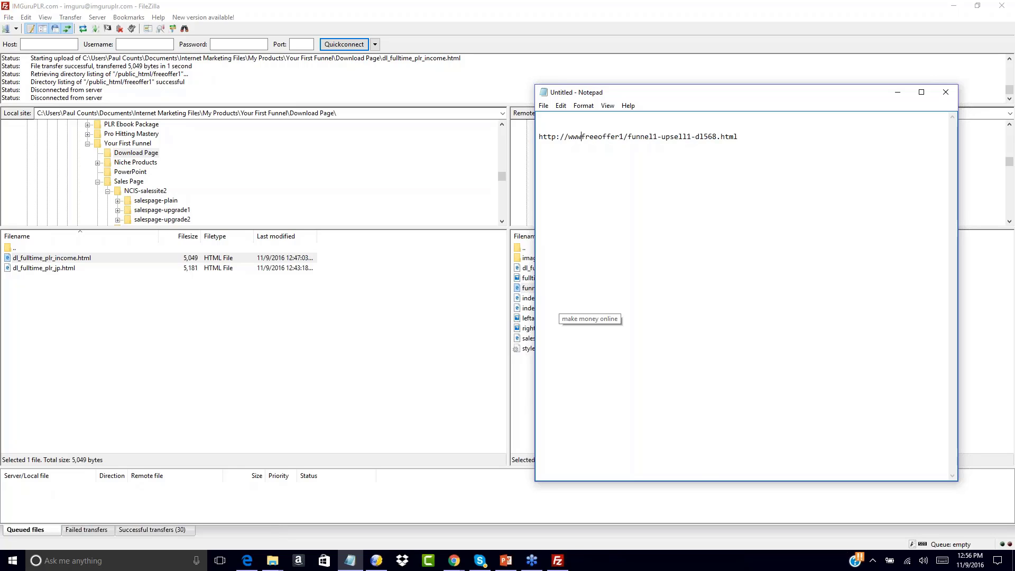
type("lr.com")
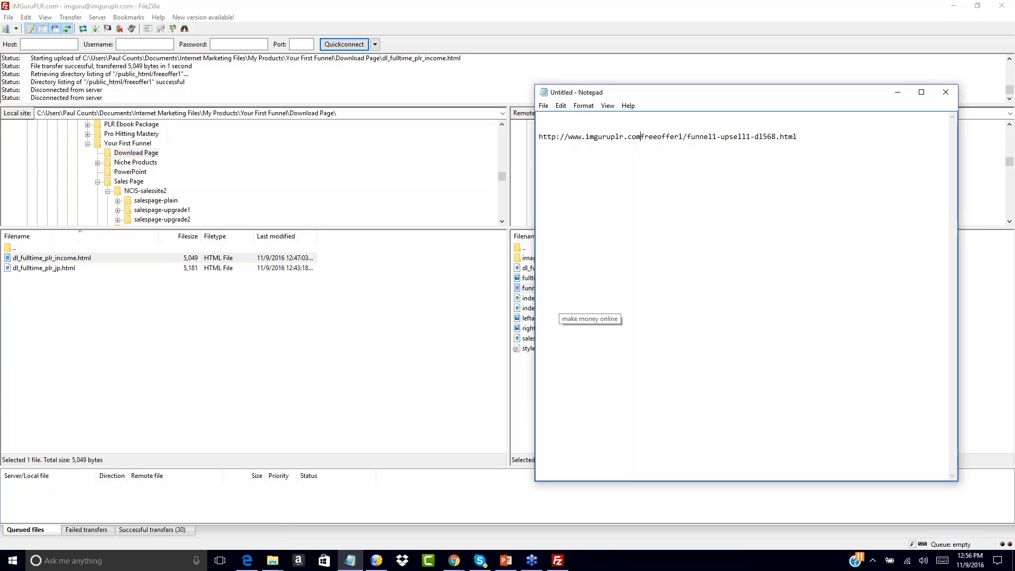
type("/")
left_click_drag(644, 137, 688, 139)
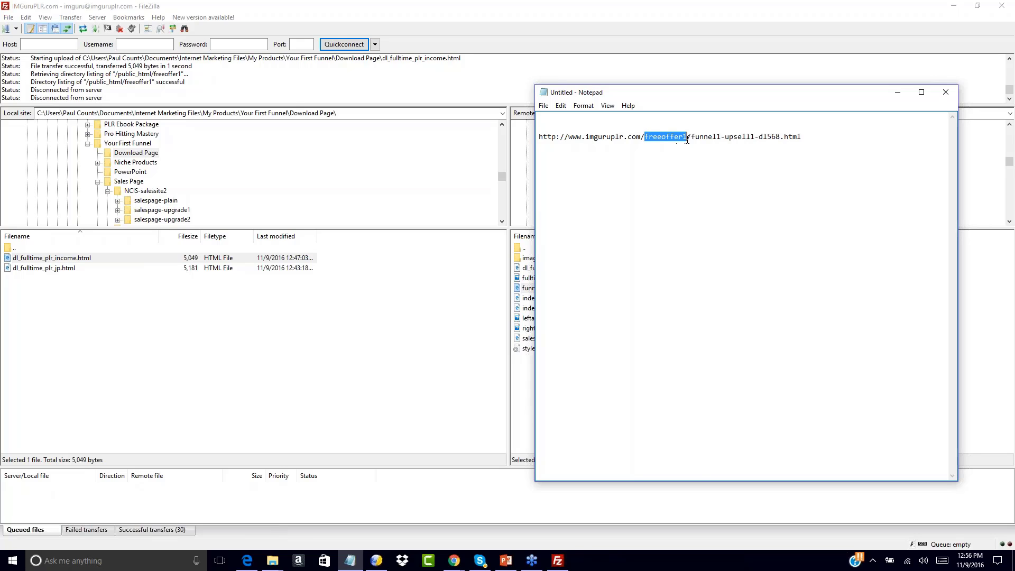
left_click(641, 163)
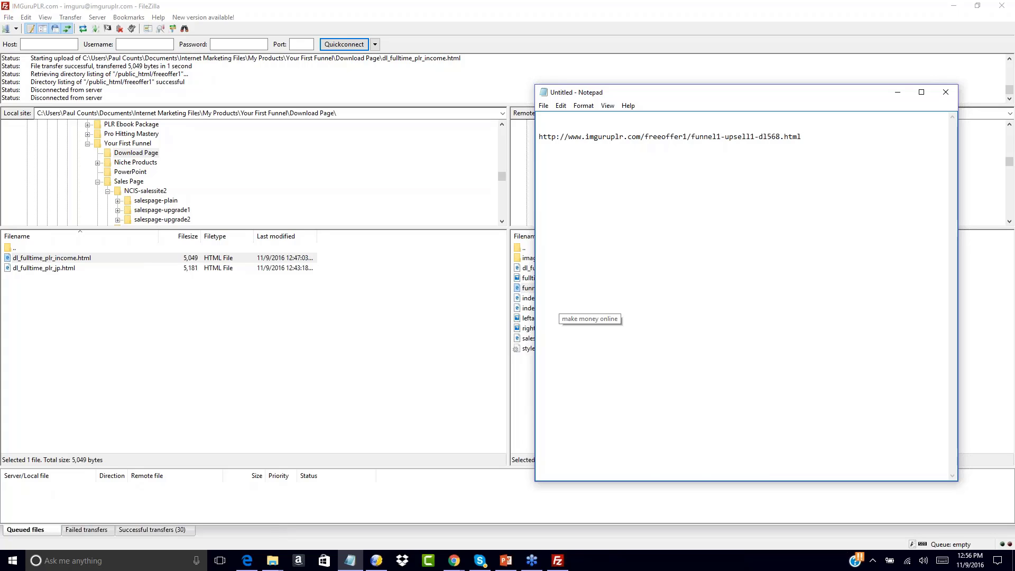
Copy the server URL of salespage1.html from the freeoffer1 listing
left_click(519, 382)
left_click(540, 289)
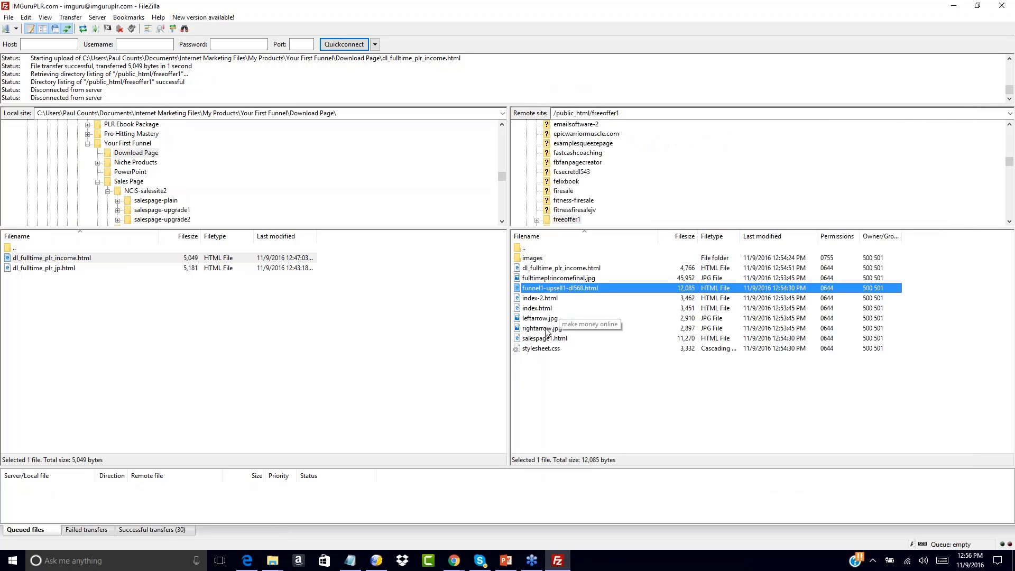
left_click(548, 367)
left_click(536, 342)
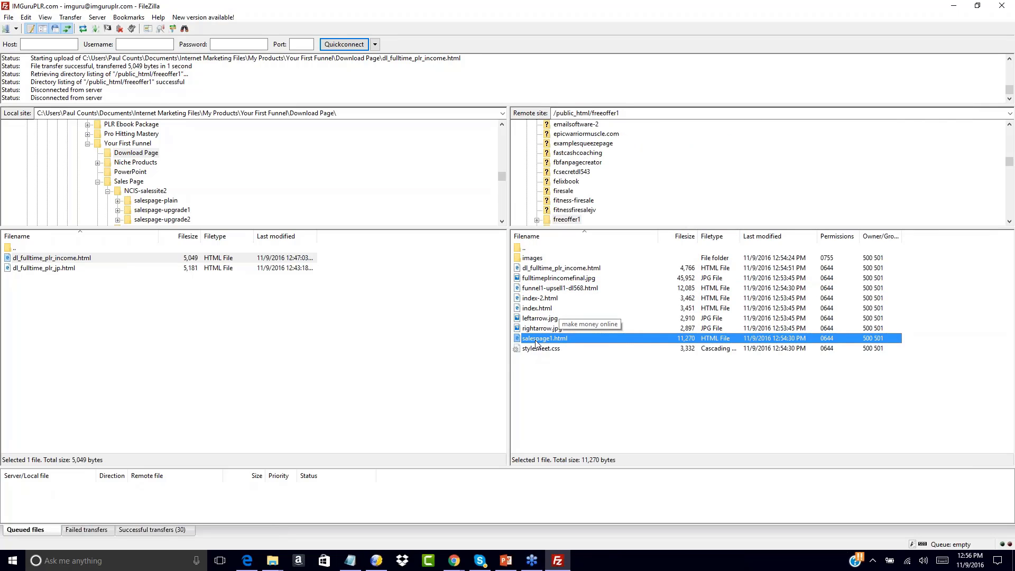
right_click(536, 342)
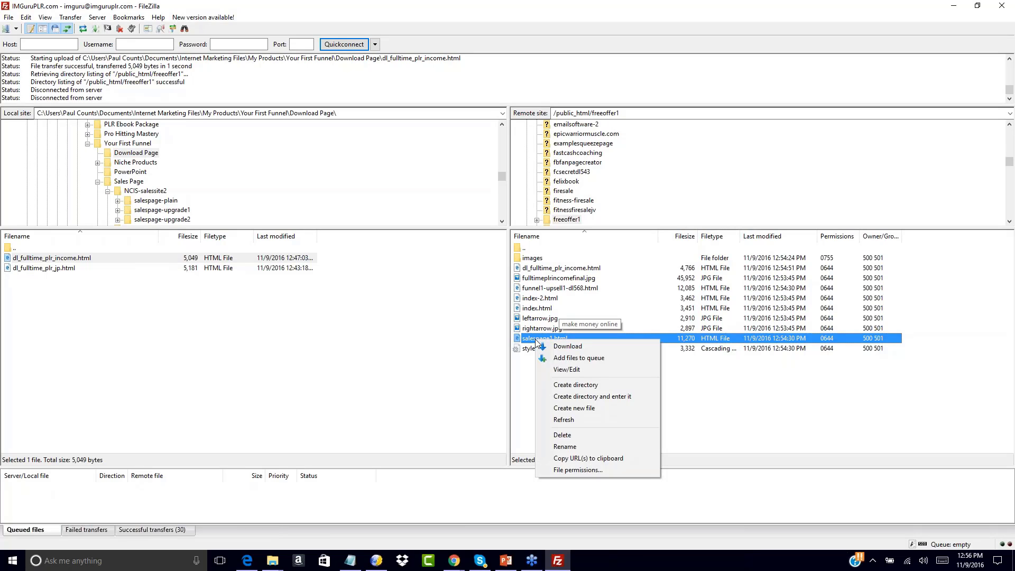
left_click(586, 458)
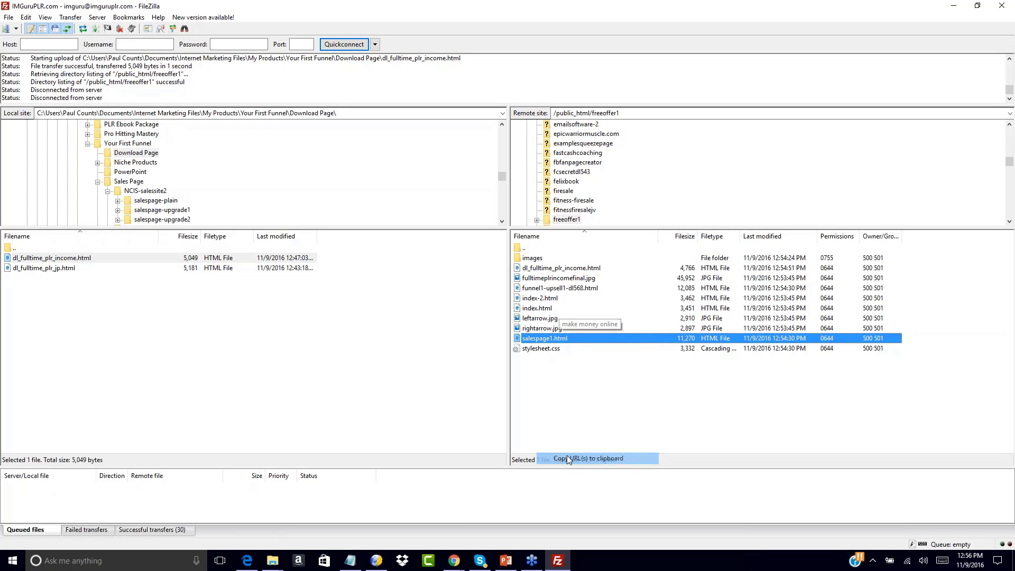
left_click(349, 561)
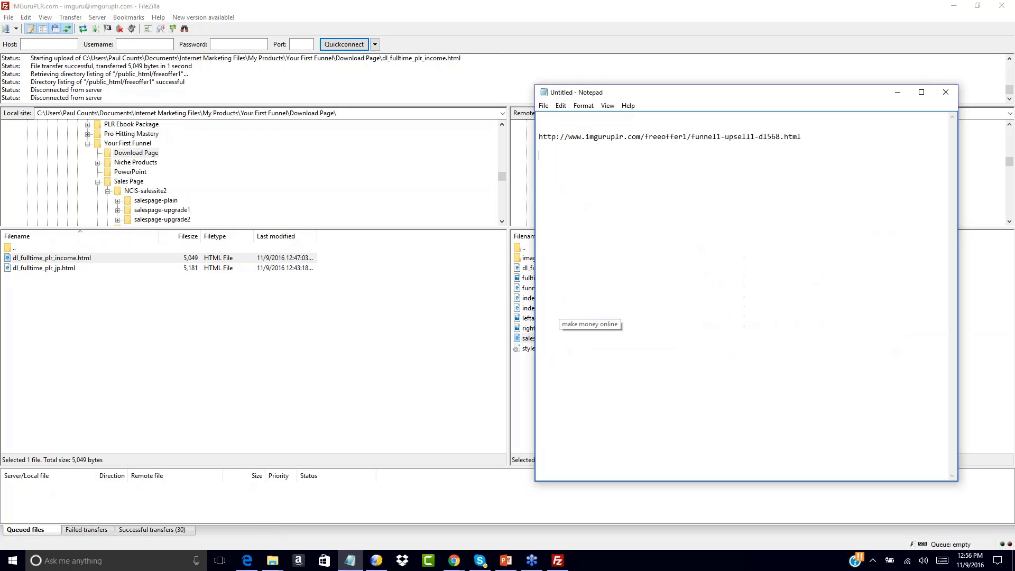
left_click(549, 154)
right_click(549, 154)
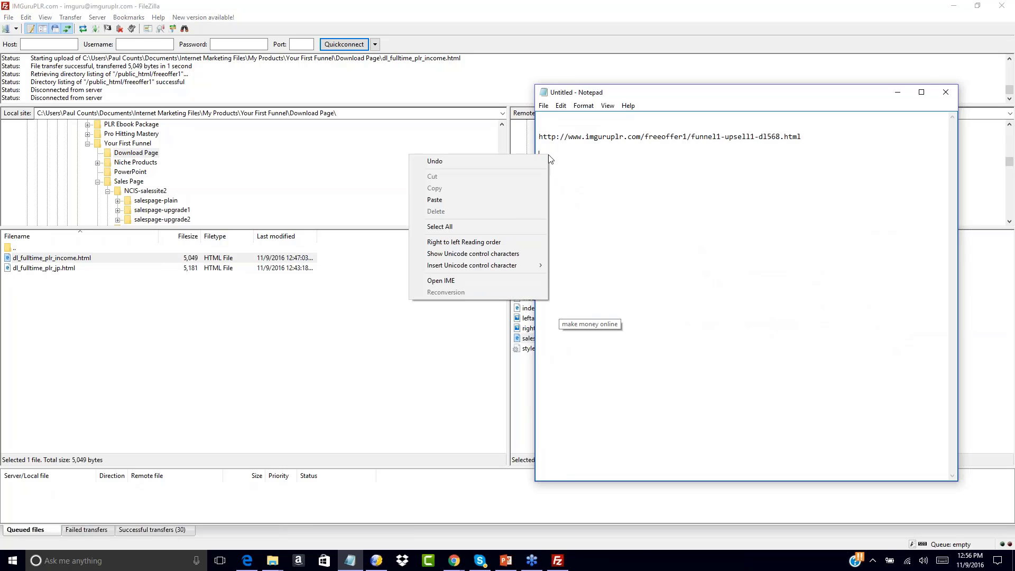
left_click(517, 201)
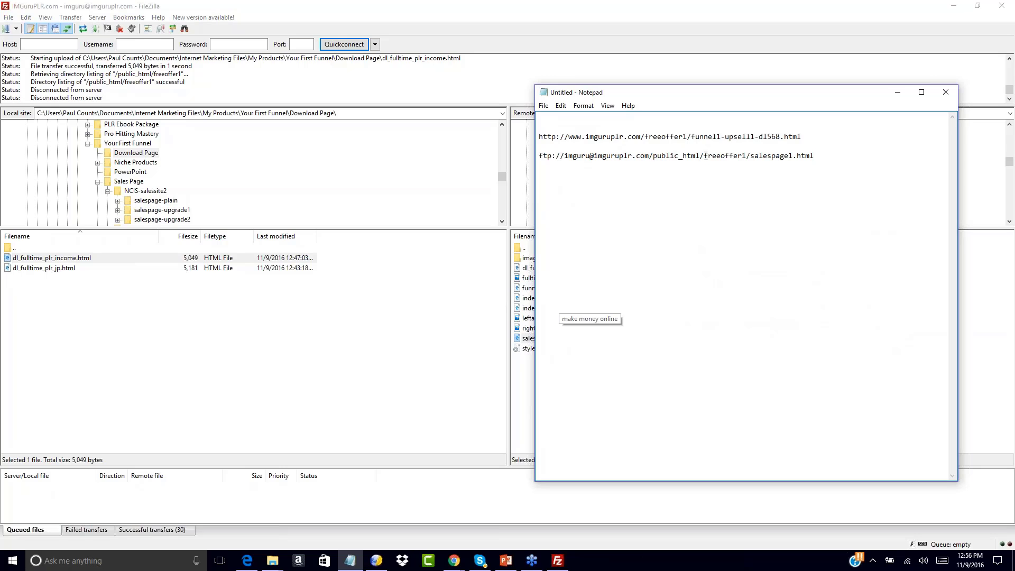
left_click_drag(705, 155, 538, 156)
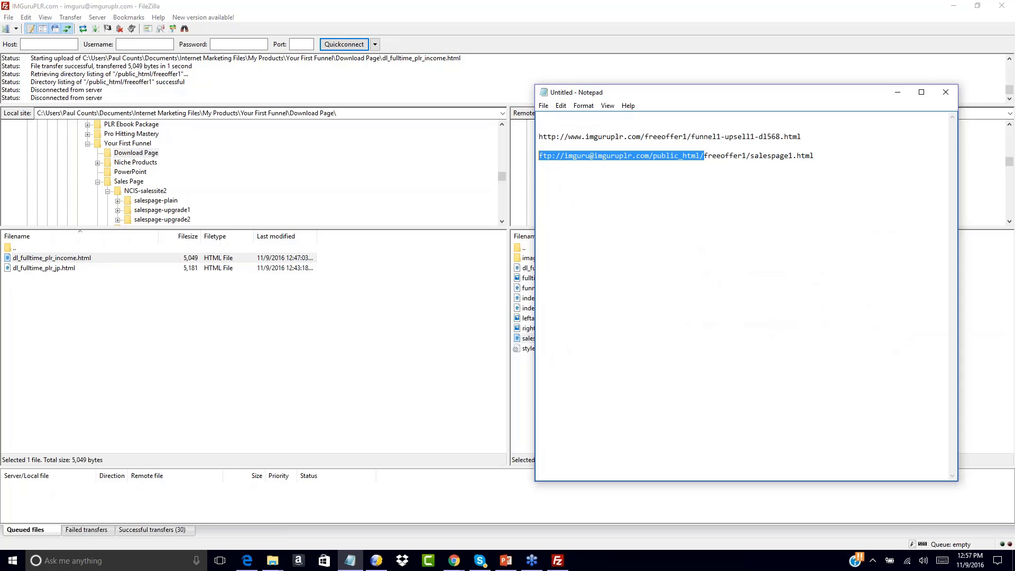
left_click(644, 219)
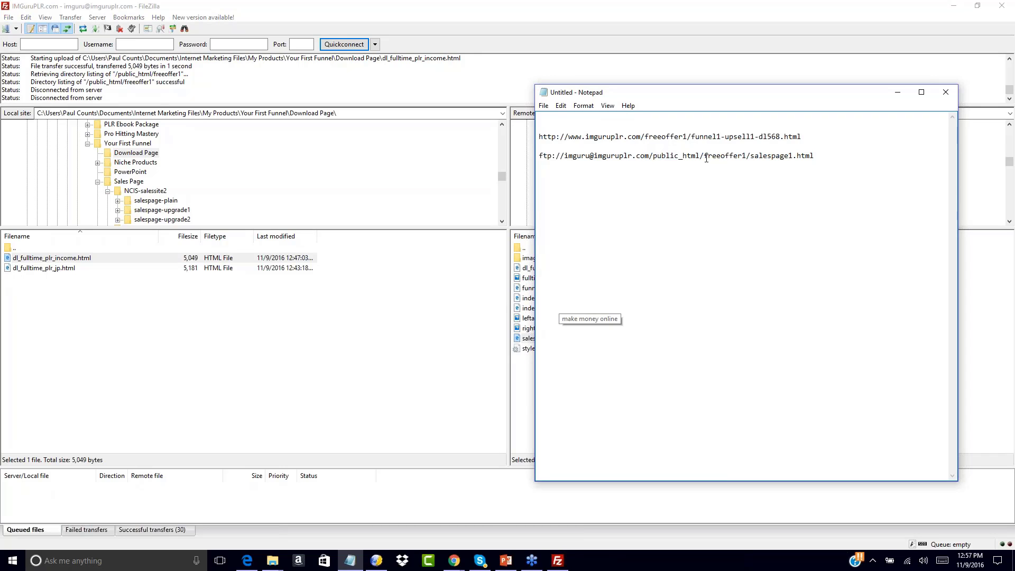
left_click_drag(705, 156, 534, 155)
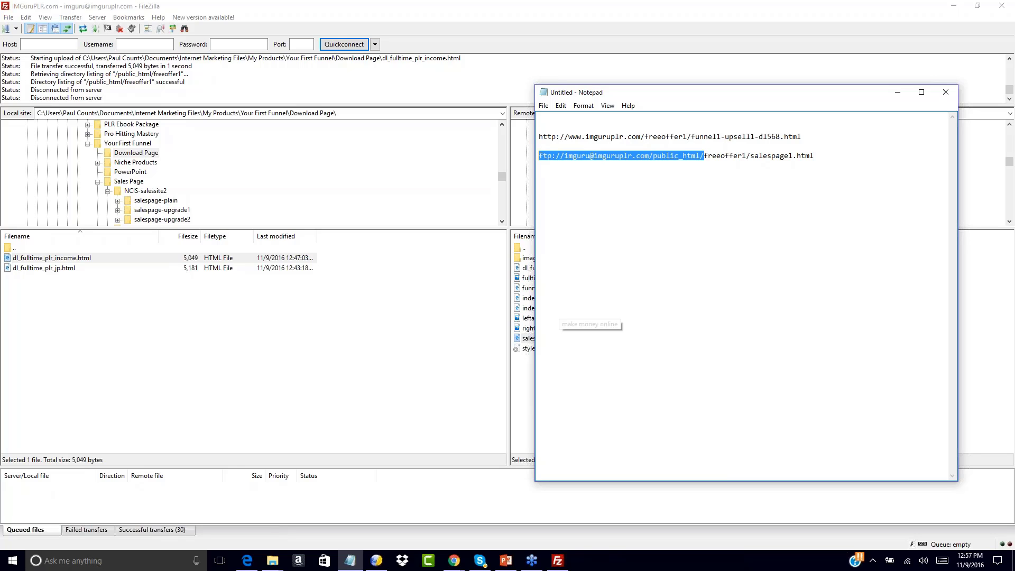
type("http")
type("://www.im")
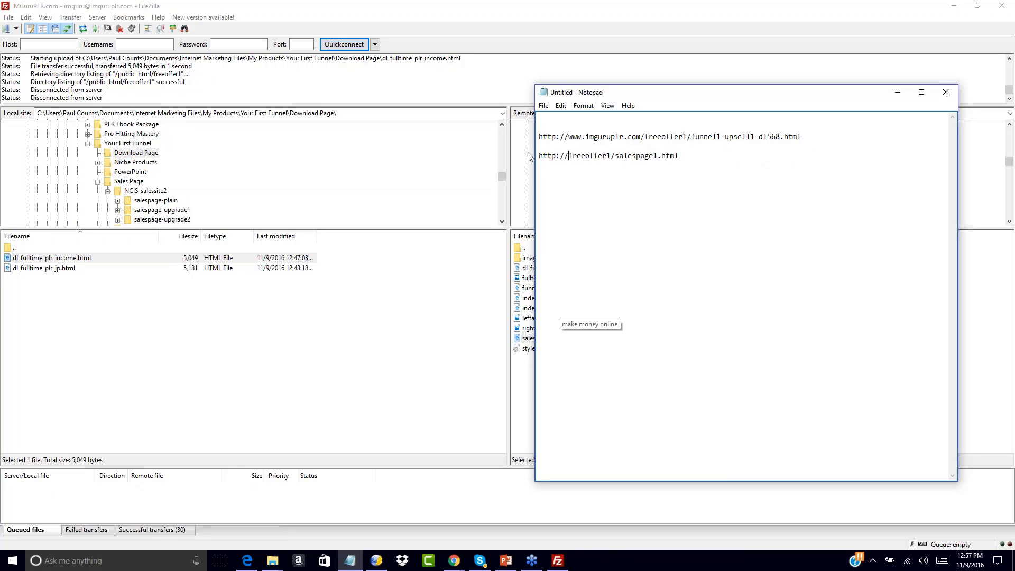
type("guruplr.com")
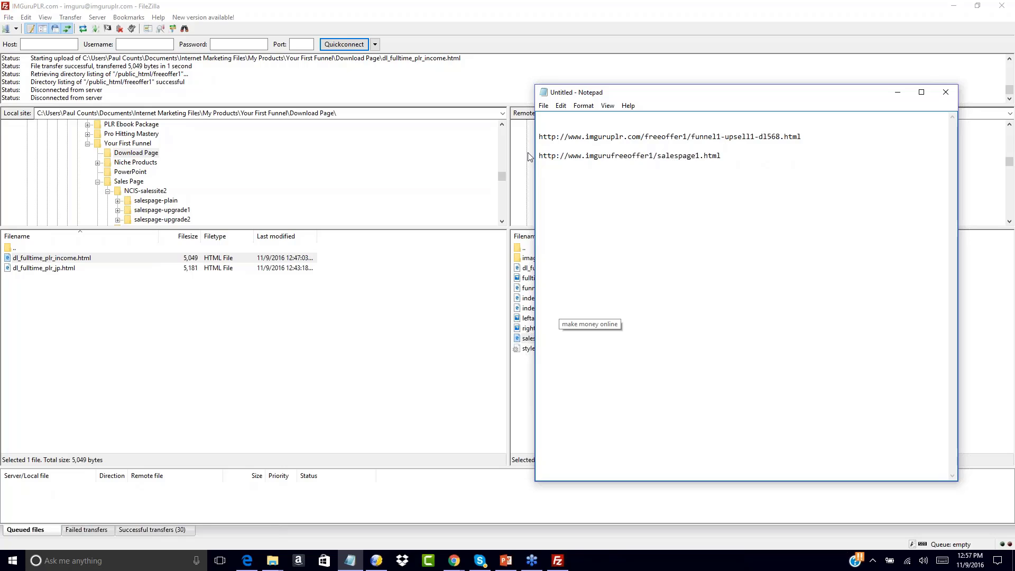
type("/")
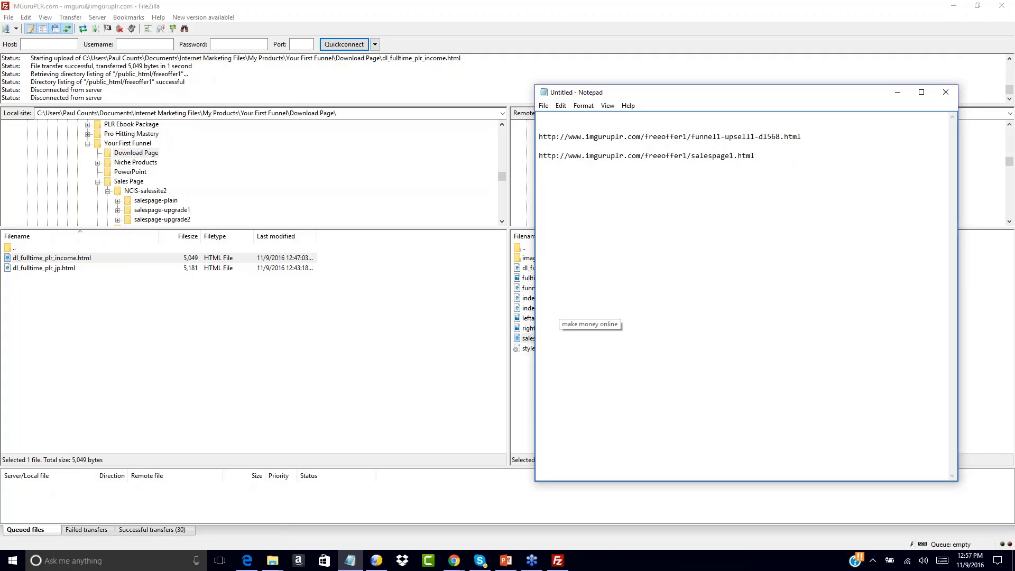
left_click(526, 369)
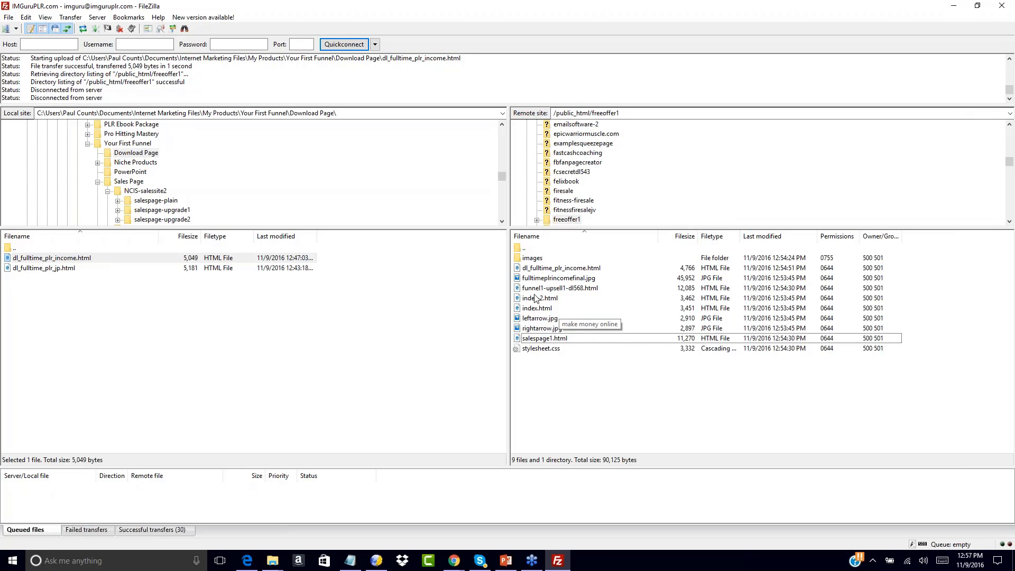
left_click(527, 269)
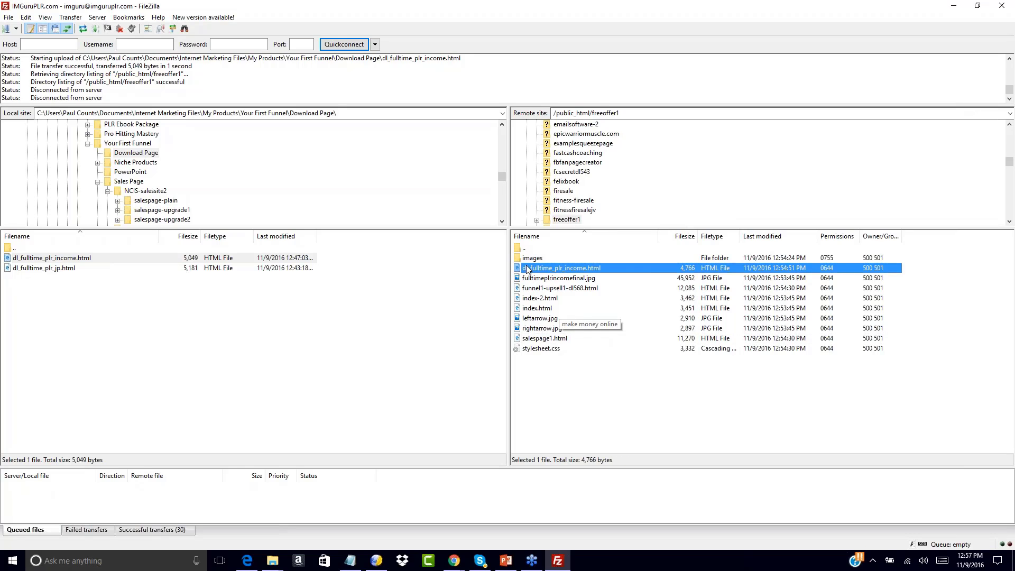
right_click(527, 270)
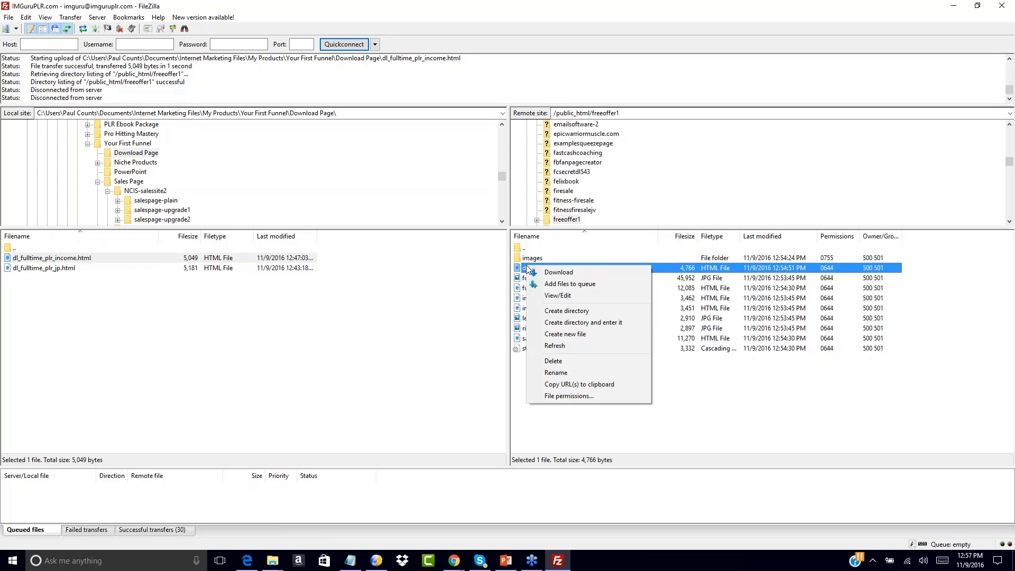
left_click(567, 384)
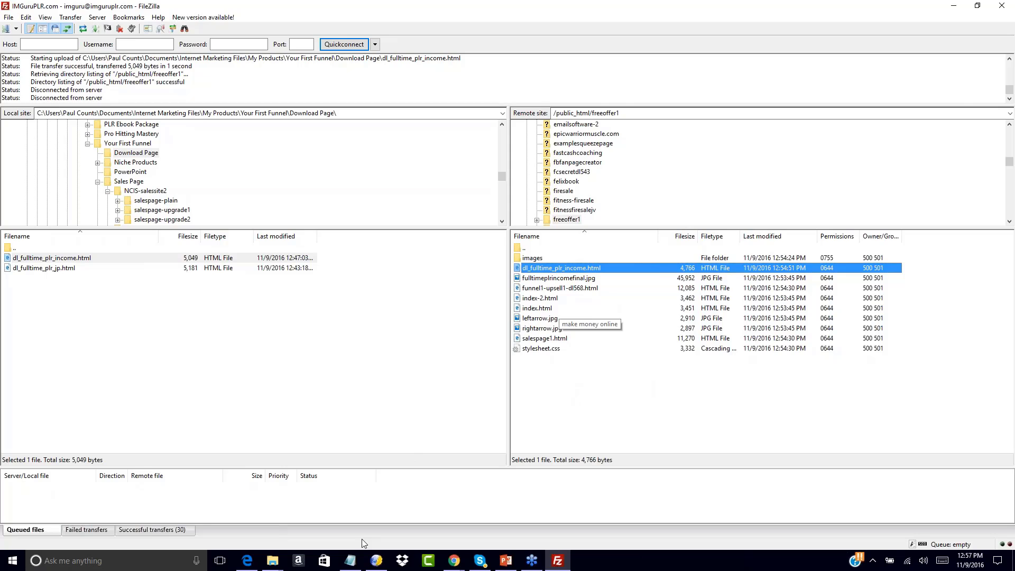
left_click(354, 561)
key("ctrl+v")
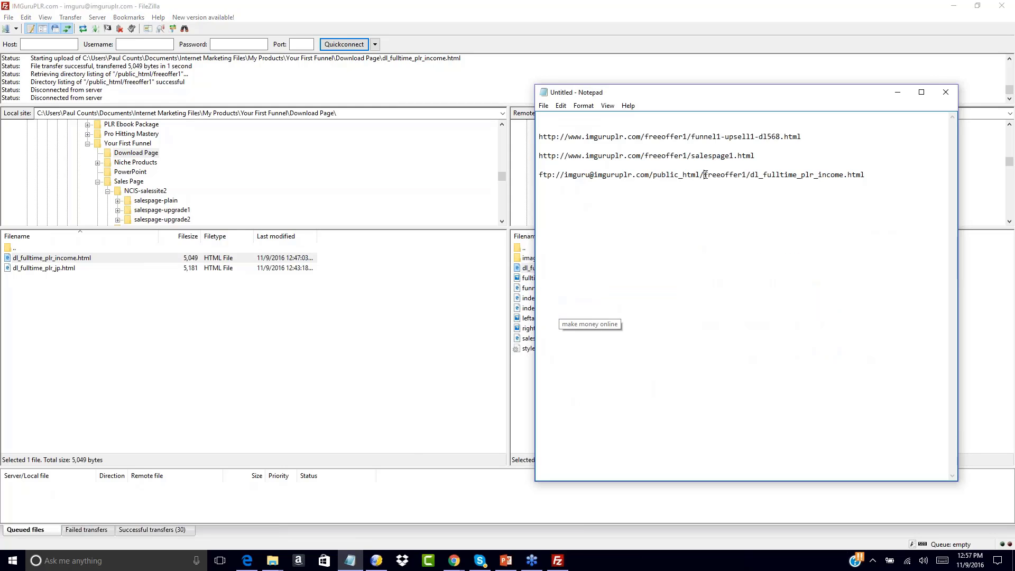
left_click_drag(703, 176, 539, 176)
type("http://")
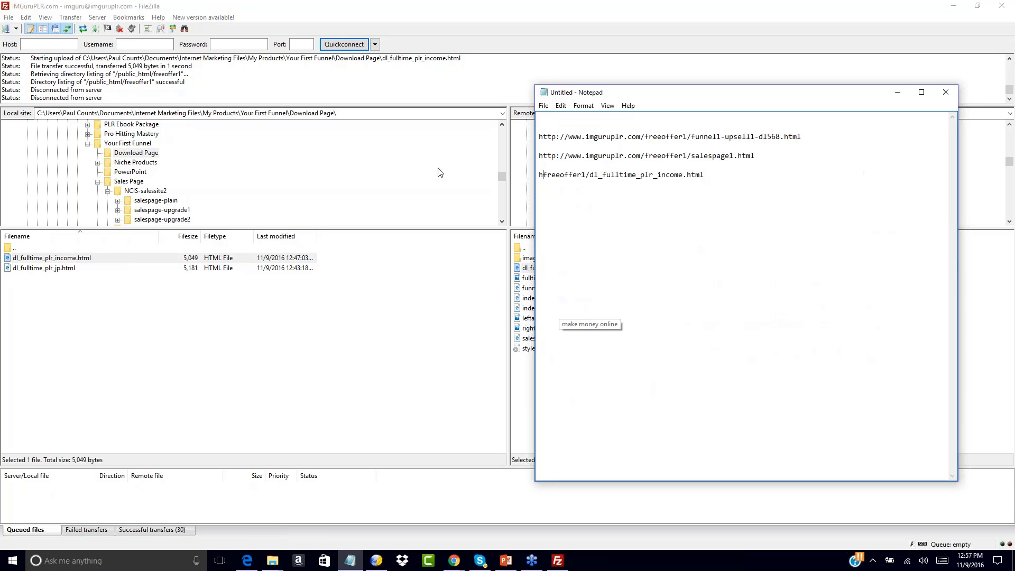
type("www.imguruplr.com")
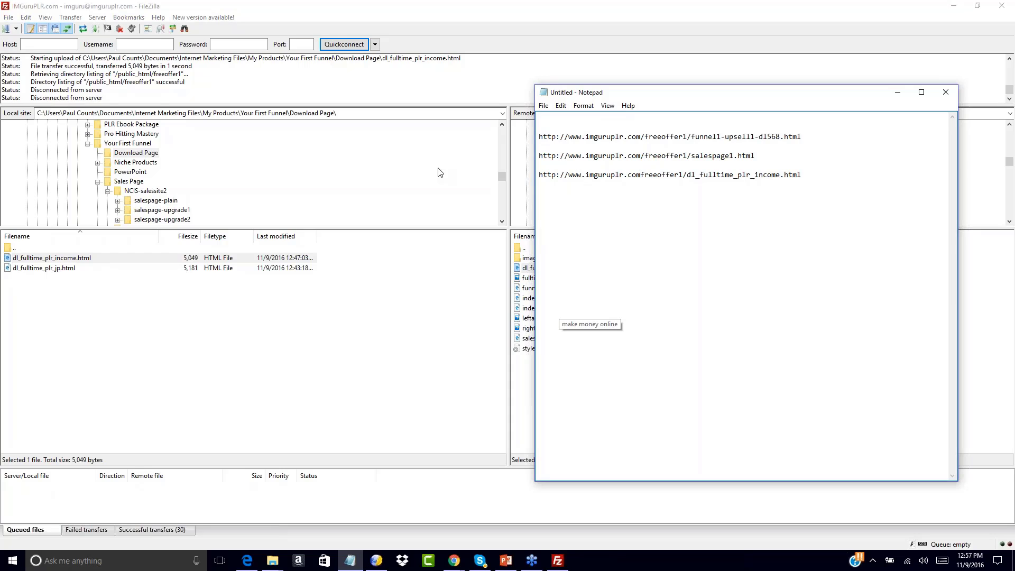
type("/")
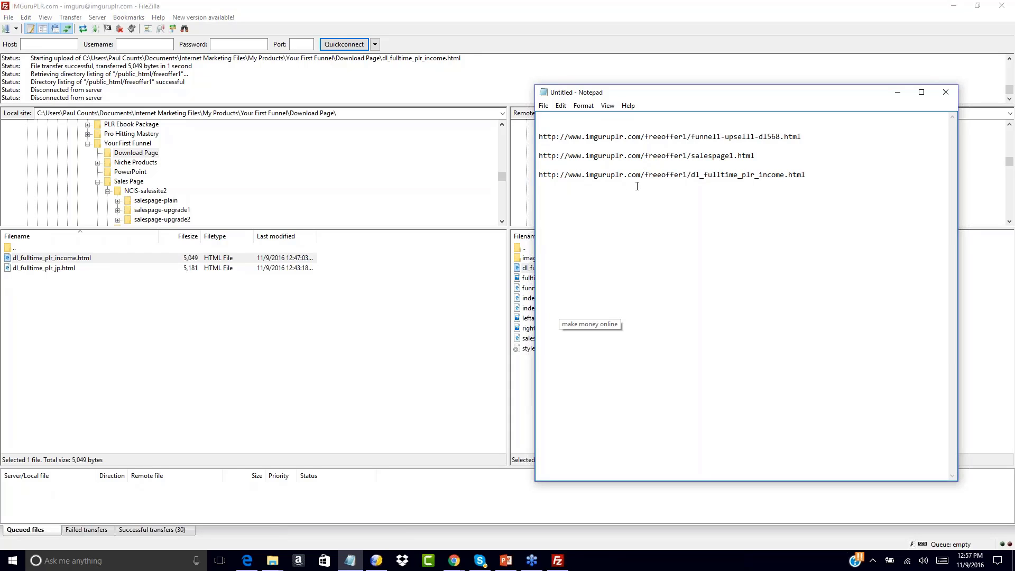
left_click_drag(645, 176, 691, 176)
left_click(690, 205)
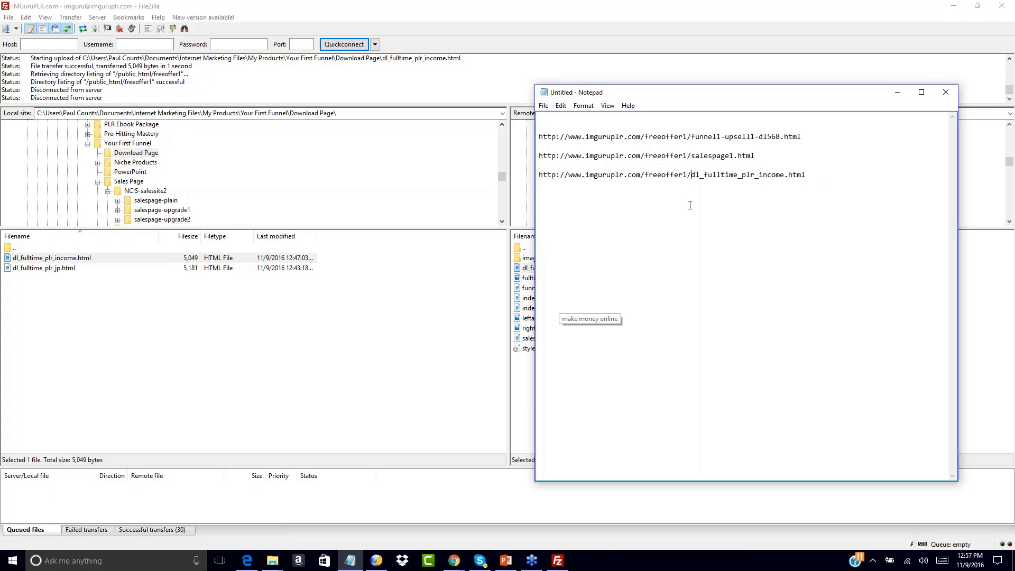
left_click(696, 122)
left_click(537, 137)
left_click_drag(539, 137, 823, 137)
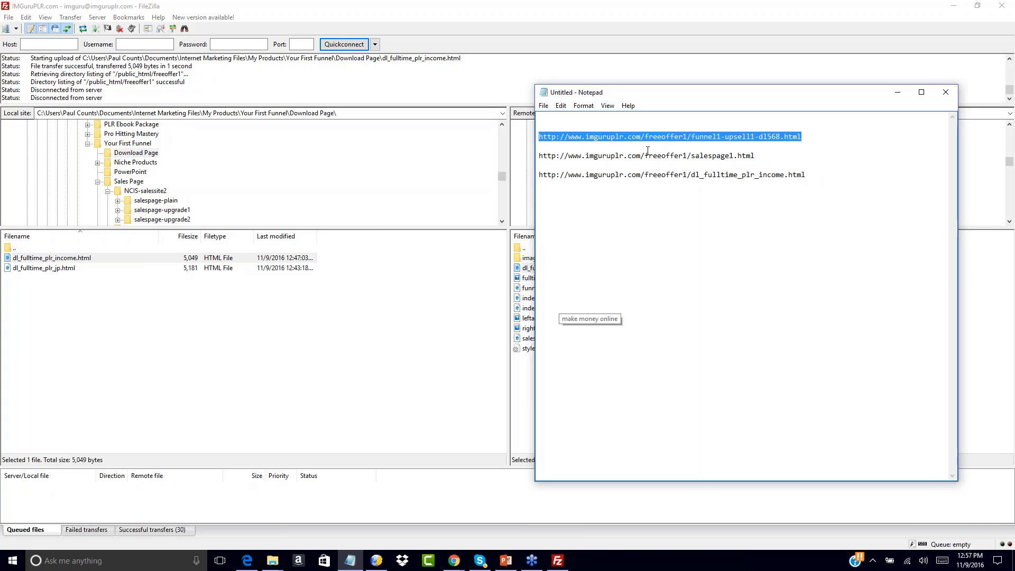
left_click(614, 118)
key("Return")
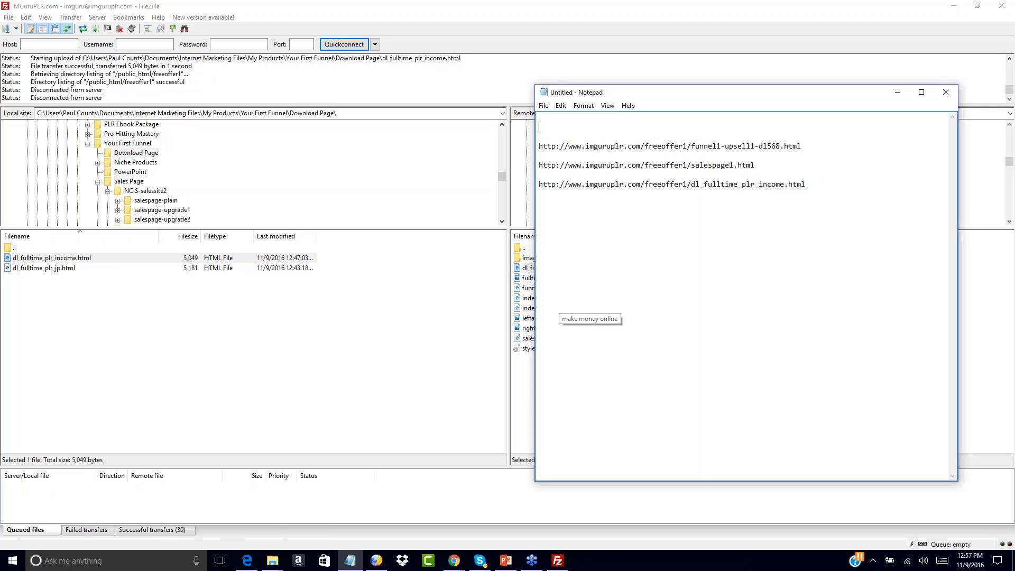
key("ctrl+v")
left_click_drag(690, 127, 832, 138)
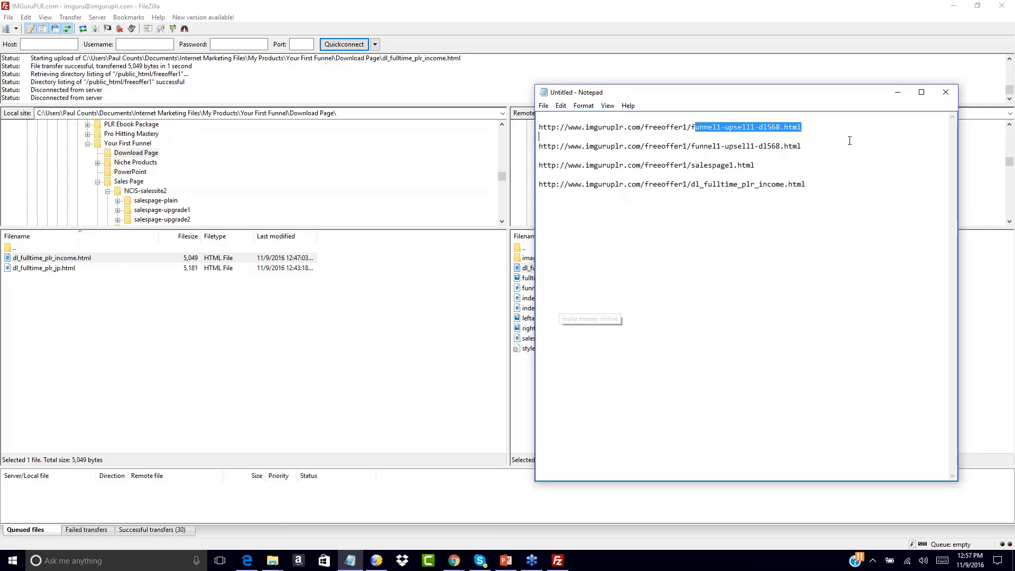
key("Delete")
key("Return")
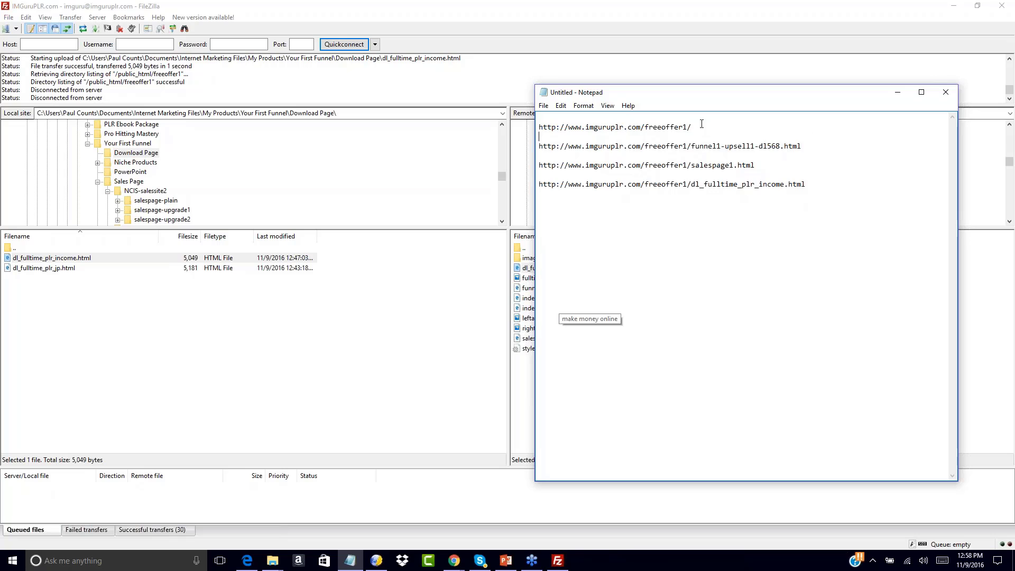
left_click_drag(694, 131, 533, 130)
left_click(454, 561)
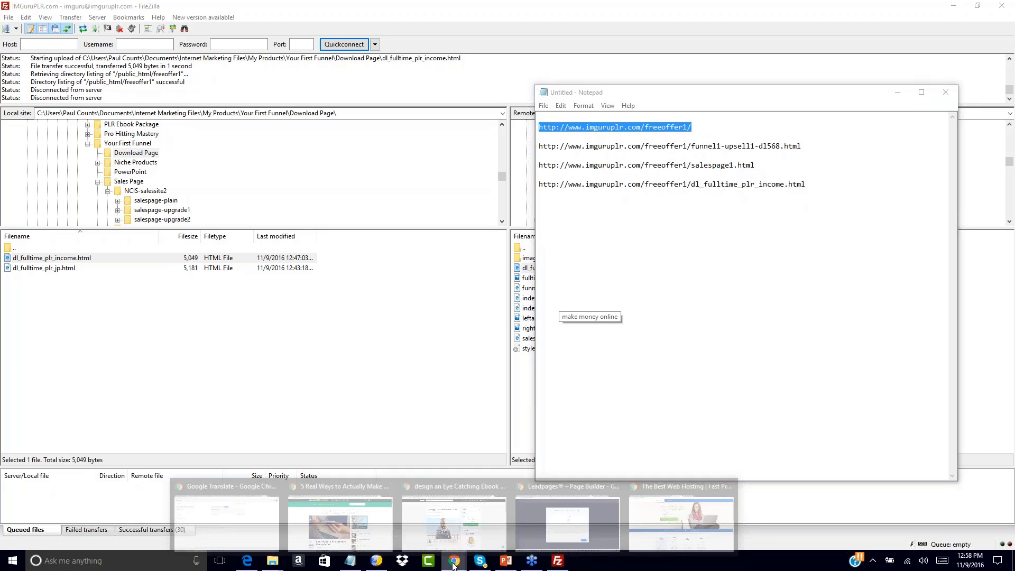
left_click(681, 532)
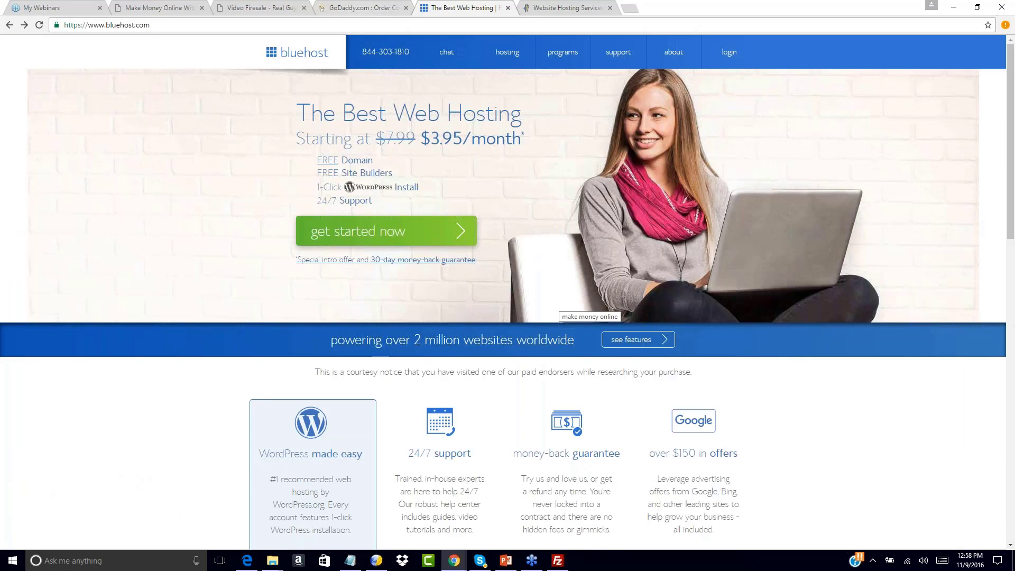
left_click(347, 25)
key("ctrl+v")
key("Return")
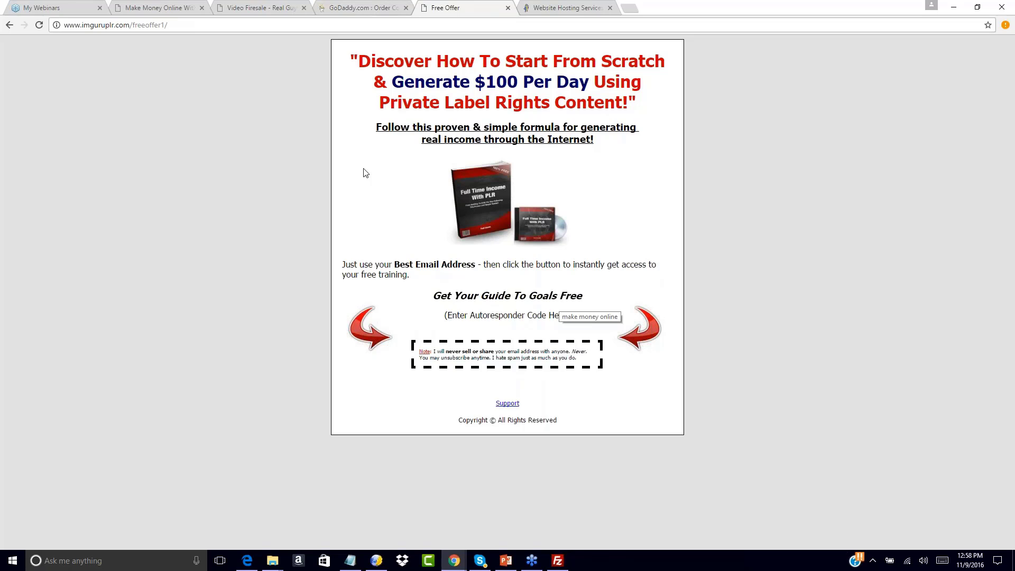
Open the live funnel1-upsell1-dl568.html upsell page and scroll down through it
left_click(350, 560)
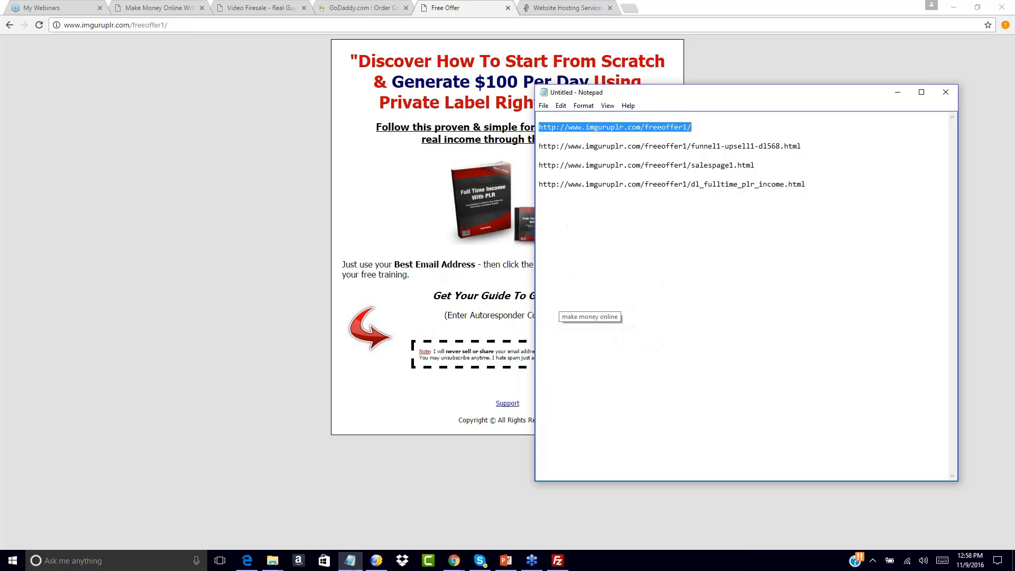
left_click_drag(539, 146, 832, 151)
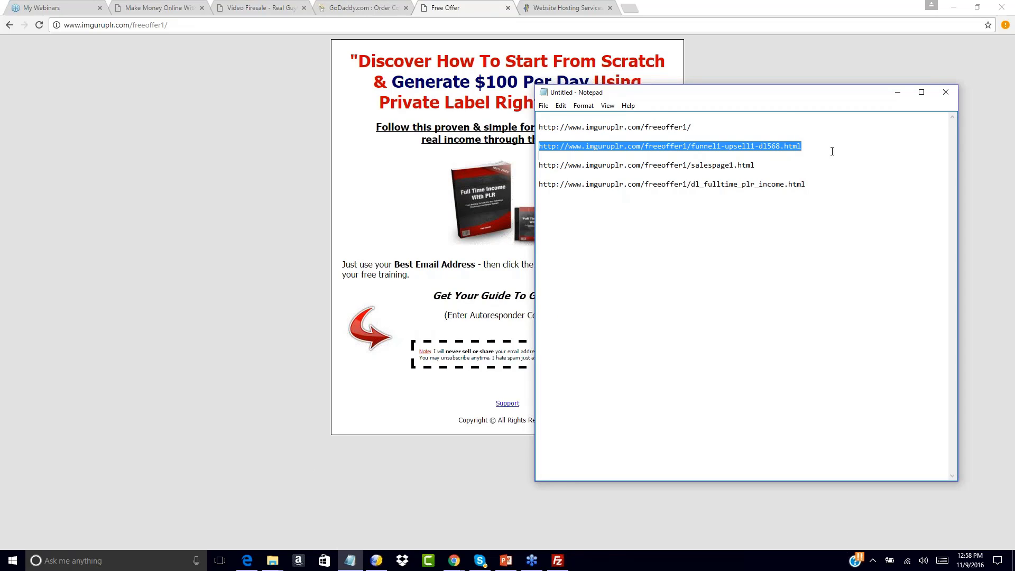
left_click(275, 25)
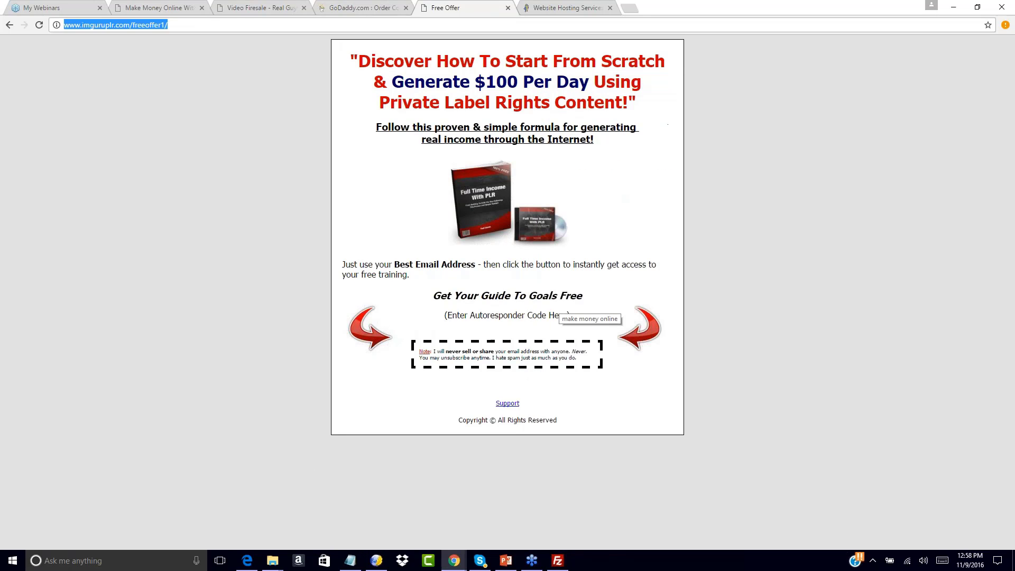
key("ctrl+v")
key("Return")
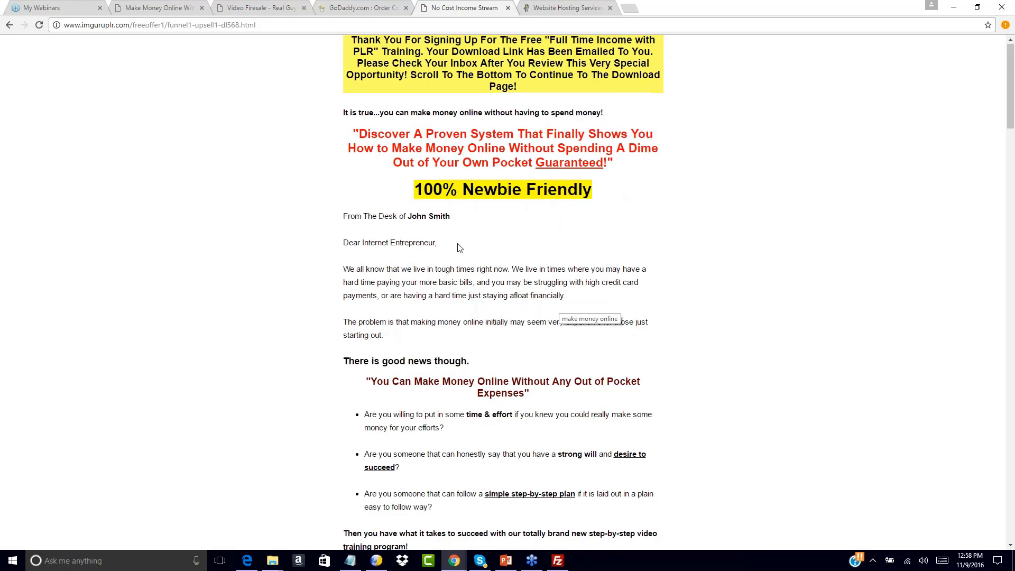
scroll(495, 108, "down", 20)
scroll(458, 310, "down", 20)
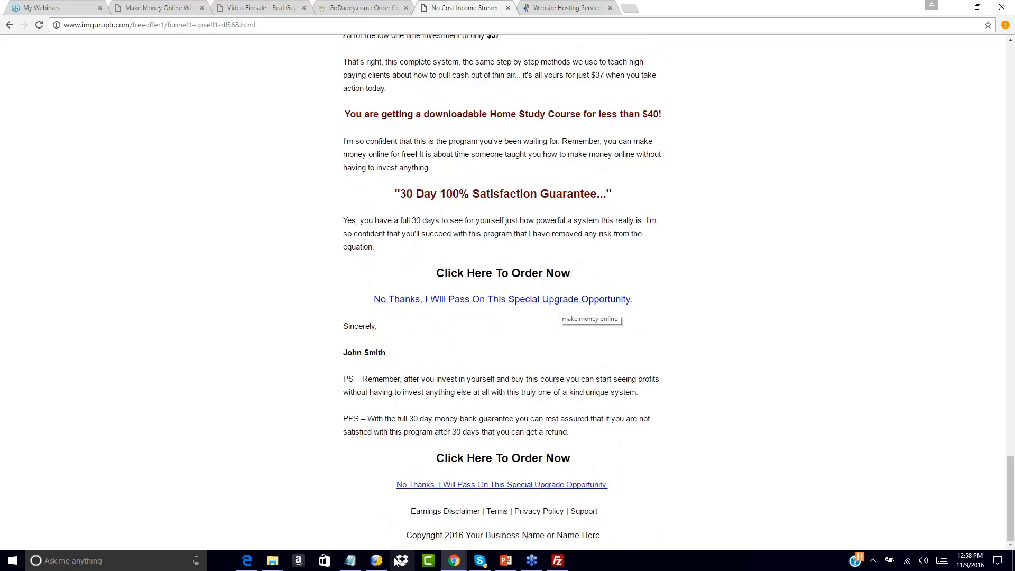
Link the upsell page's first No Thanks text to the live dl_fulltime_plr_income.html URL
left_click(377, 559)
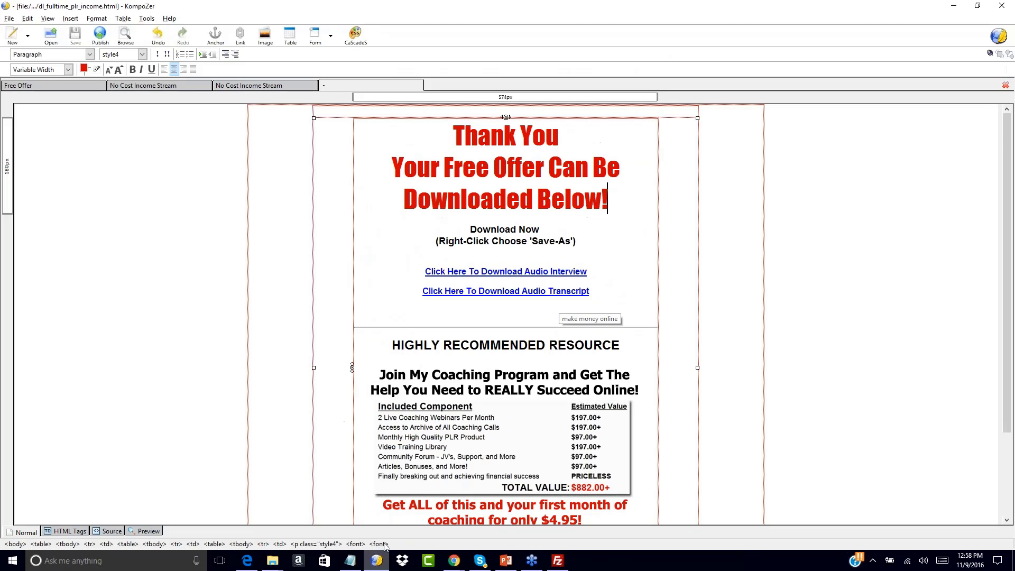
left_click(248, 86)
left_click(176, 87)
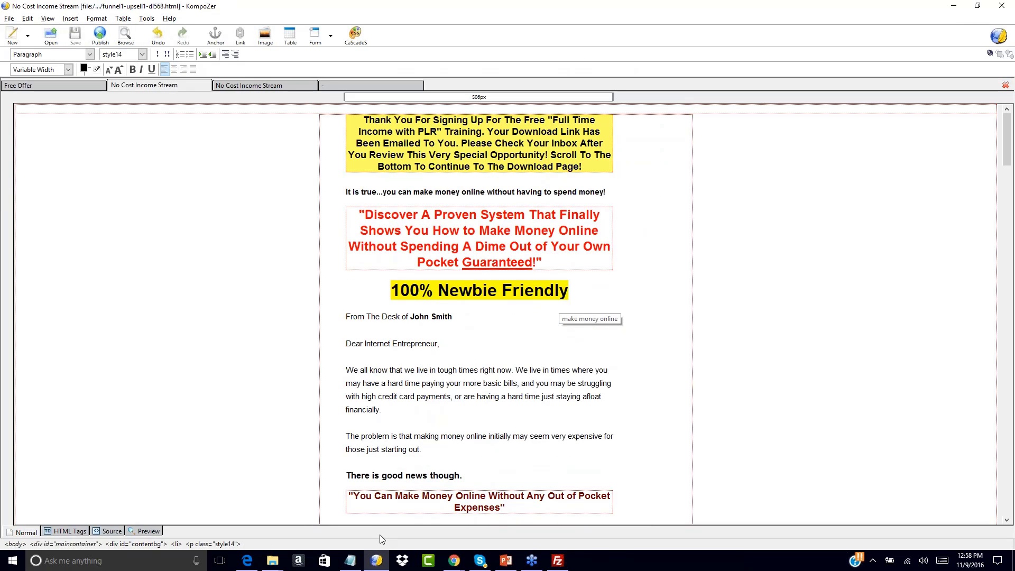
left_click(349, 560)
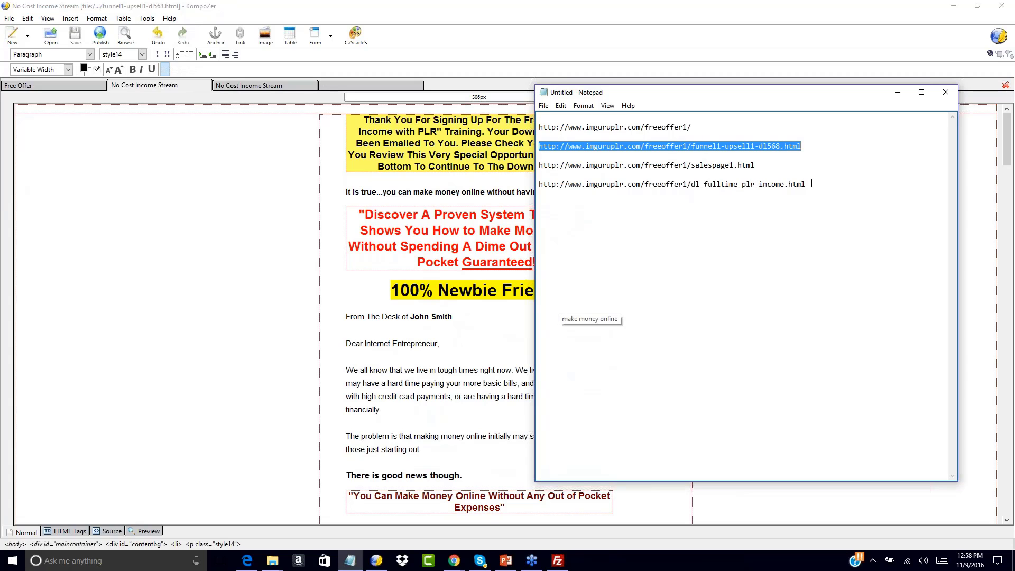
left_click_drag(811, 182, 537, 183)
key("ctrl+c")
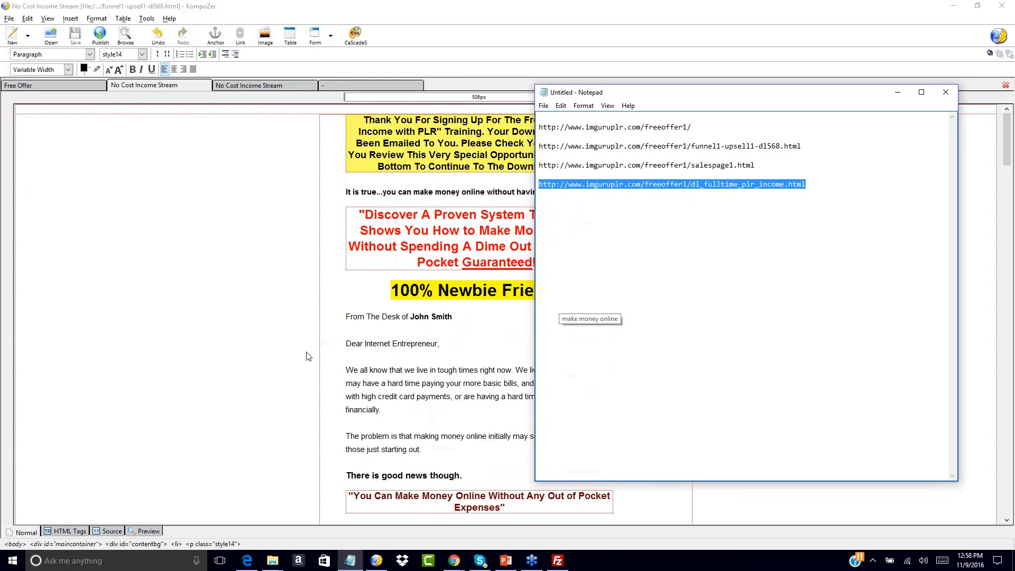
left_click(308, 356)
scroll(308, 355, "down", 15)
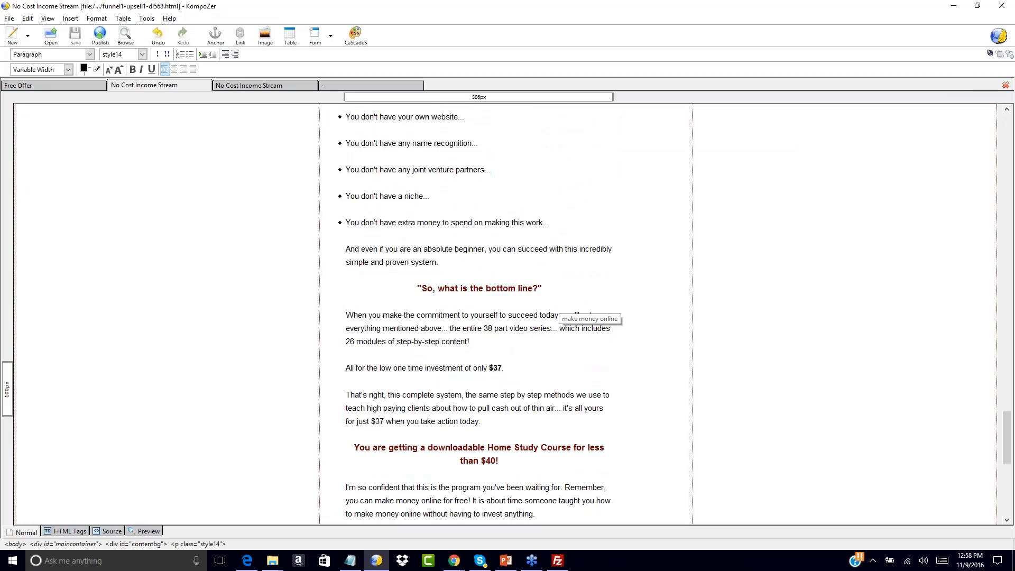
scroll(478, 314, "down", 12)
left_click_drag(363, 259, 597, 261)
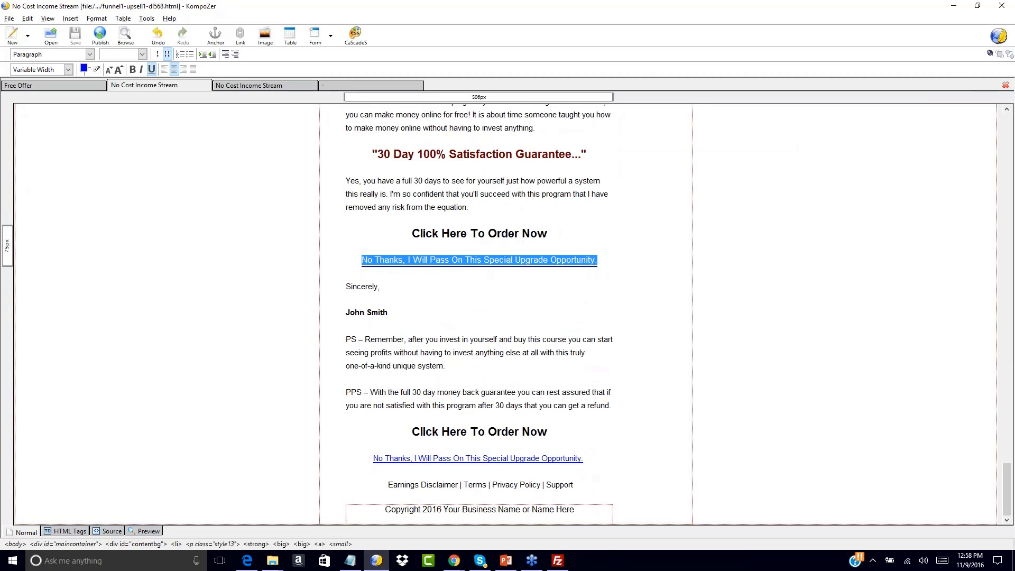
left_click(71, 19)
left_click(79, 61)
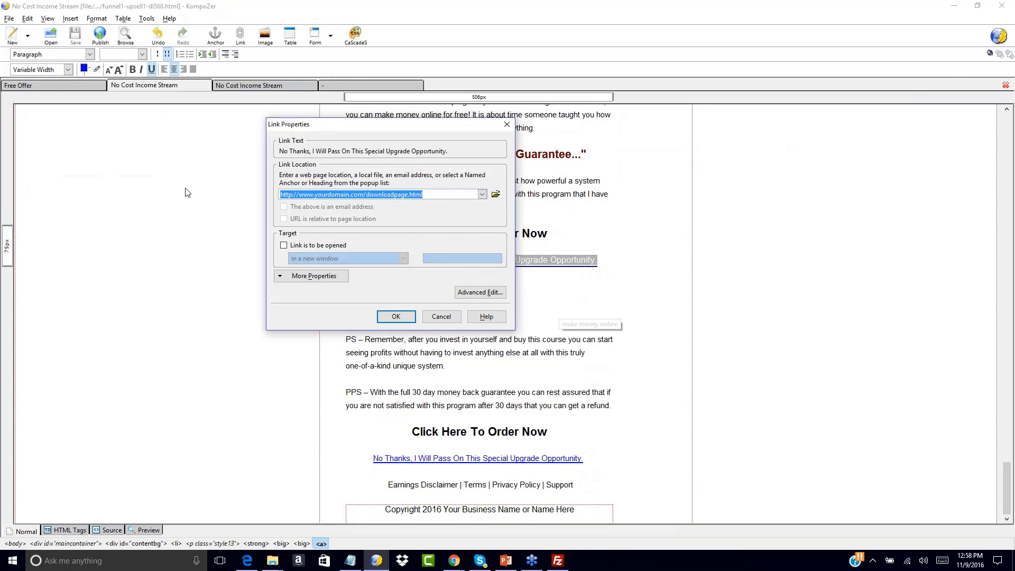
left_click(393, 322)
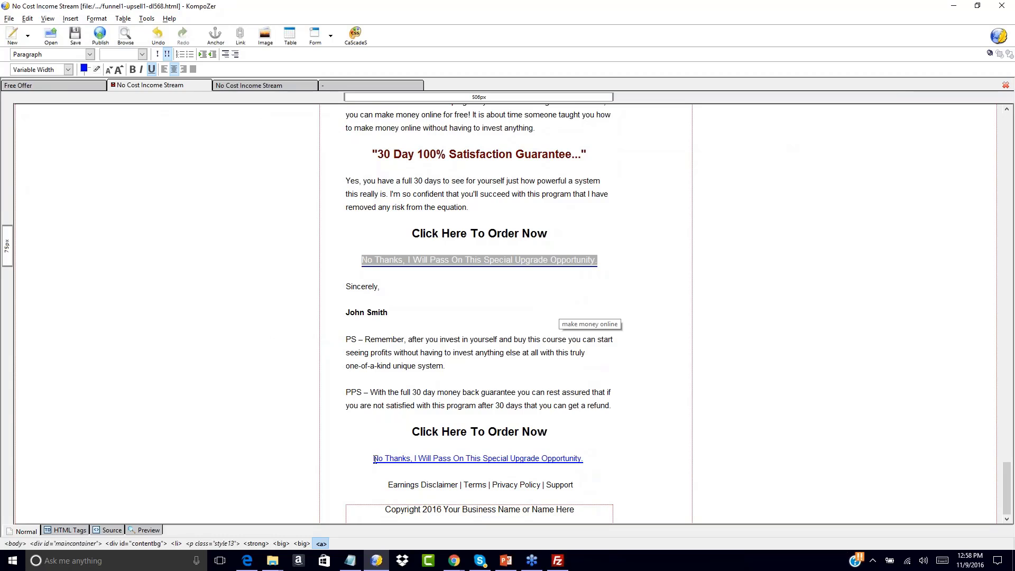
Link the second No Thanks text to the same download page and save the upsell page
left_click_drag(374, 459, 591, 459)
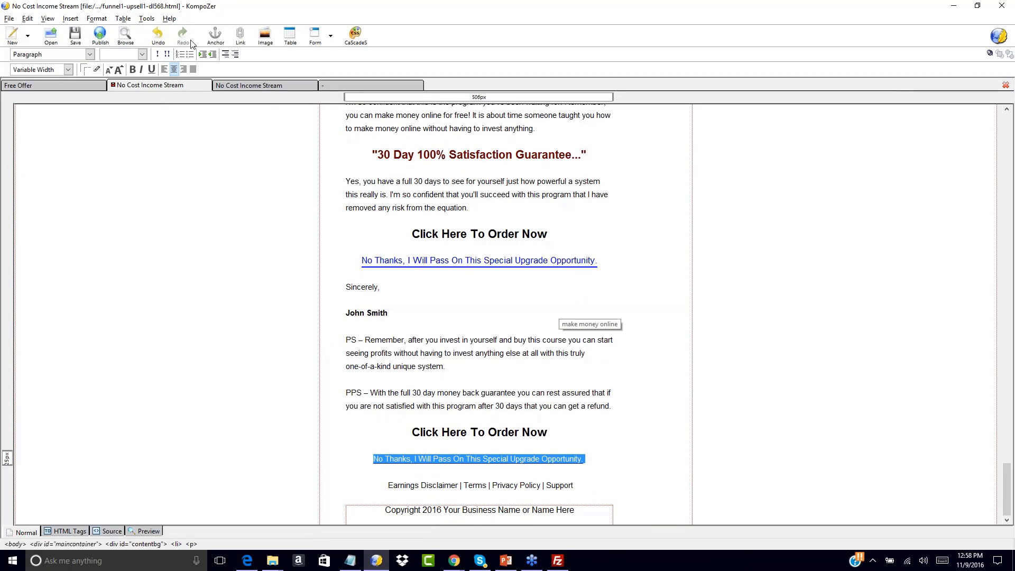
left_click(71, 18)
left_click(74, 58)
key("ctrl+v")
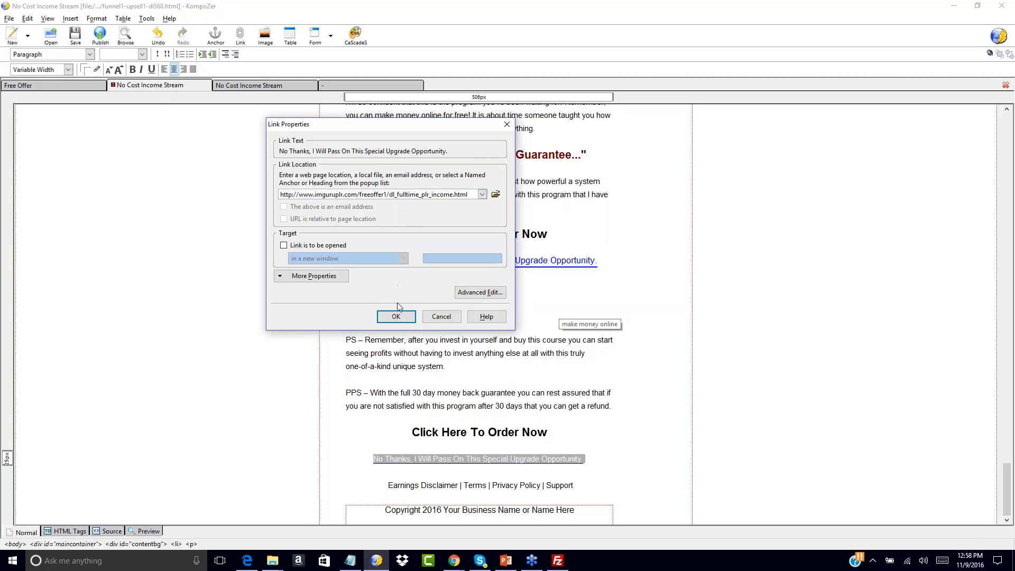
left_click(395, 316)
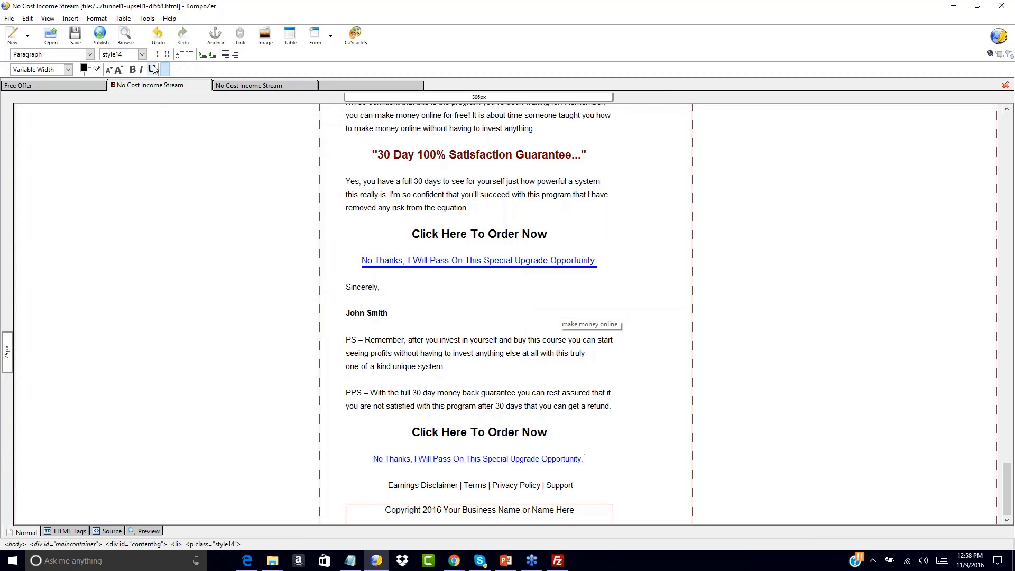
left_click(72, 33)
left_click(281, 85)
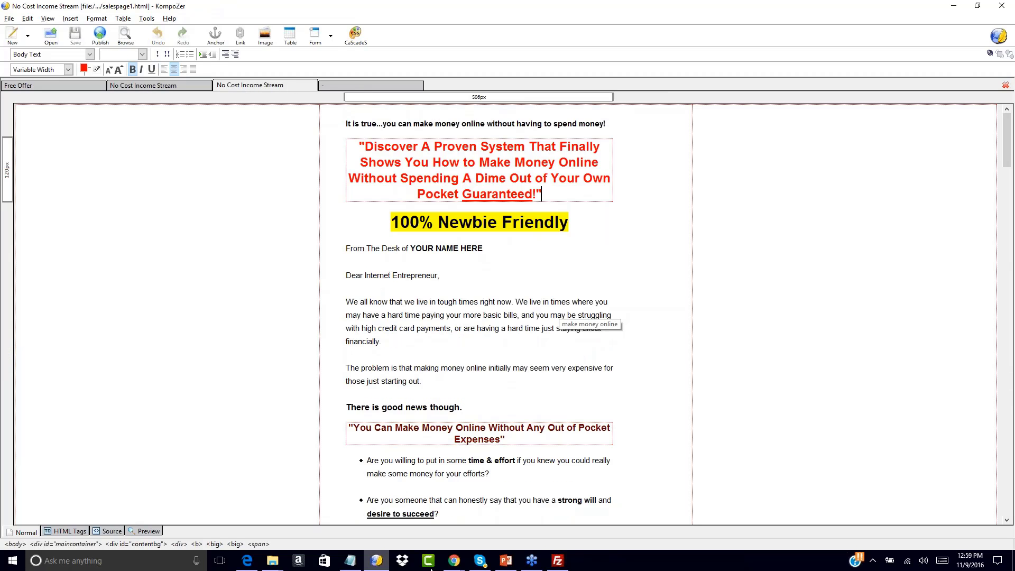
Upload funnel1-upsell1-dl568.html from Sales Page > NCIS-salessite2 > salespage-plain to freeoffer1, then return to the browser
left_click(557, 561)
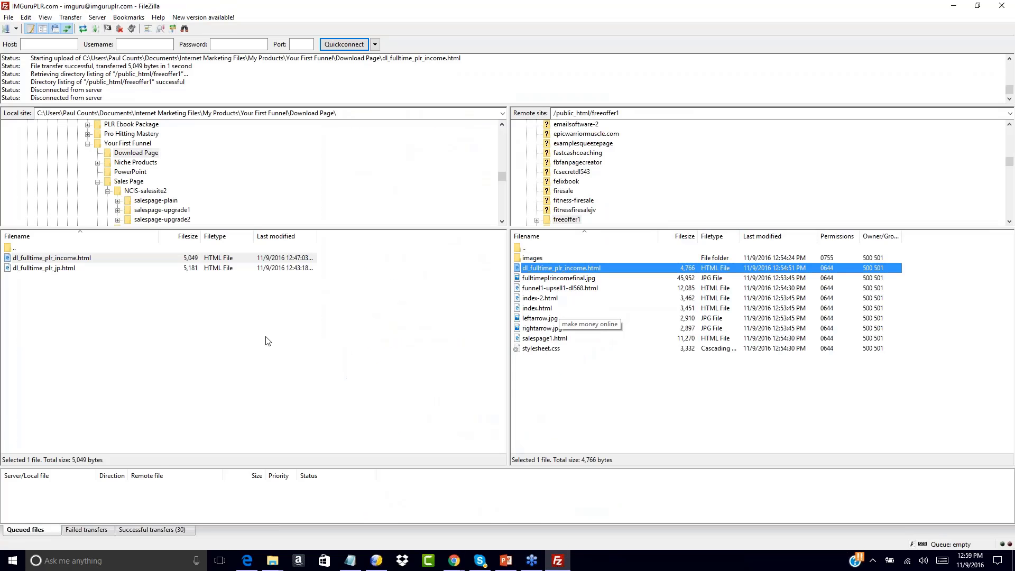
left_click(268, 340)
double_click(9, 248)
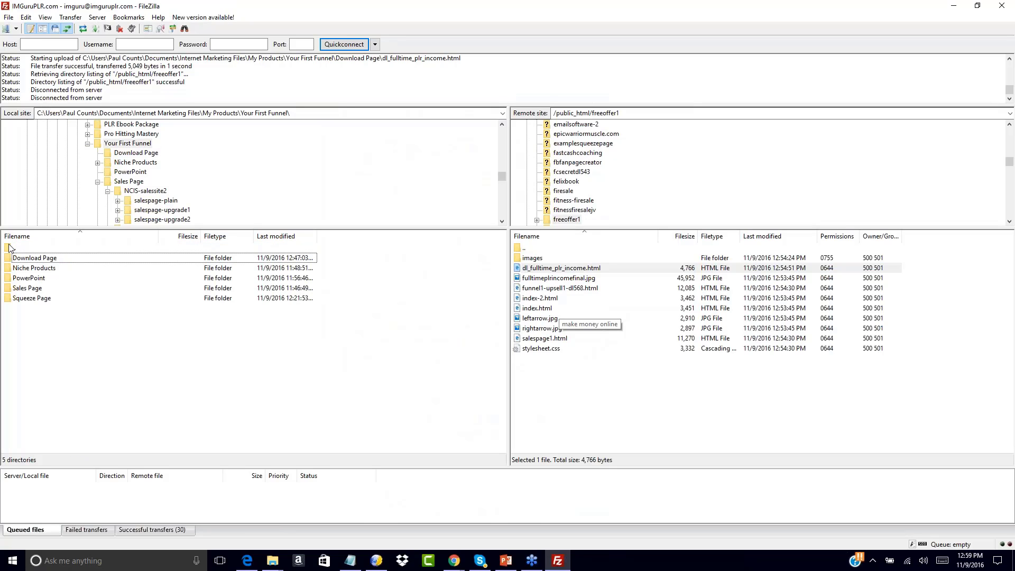
left_click(13, 289)
double_click(14, 288)
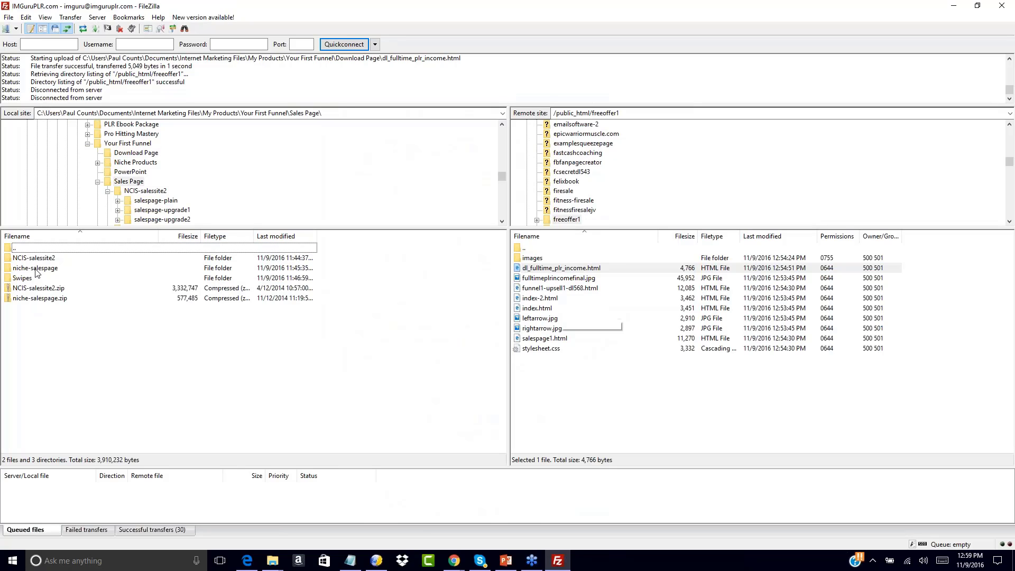
double_click(16, 258)
double_click(16, 259)
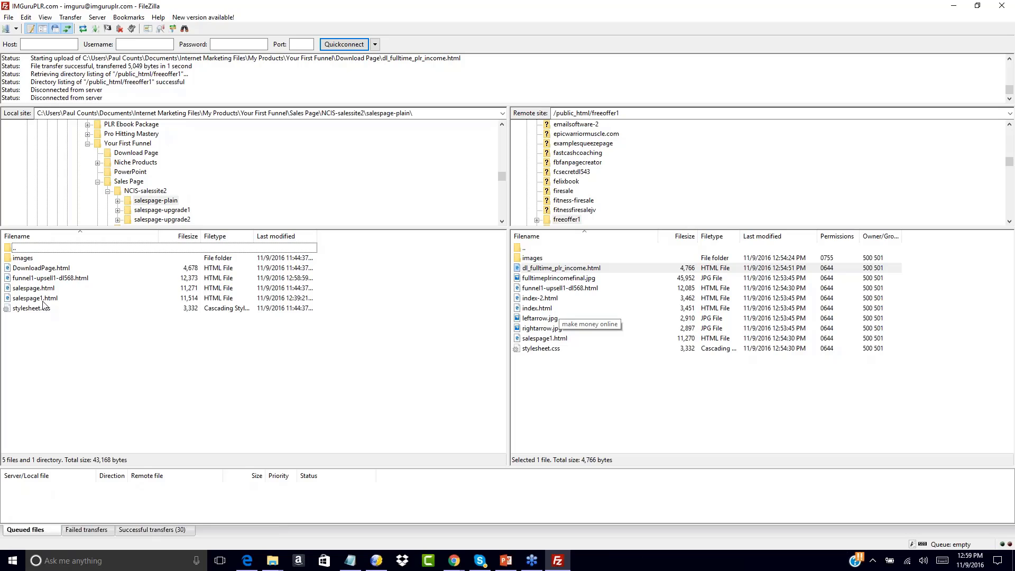
double_click(26, 279)
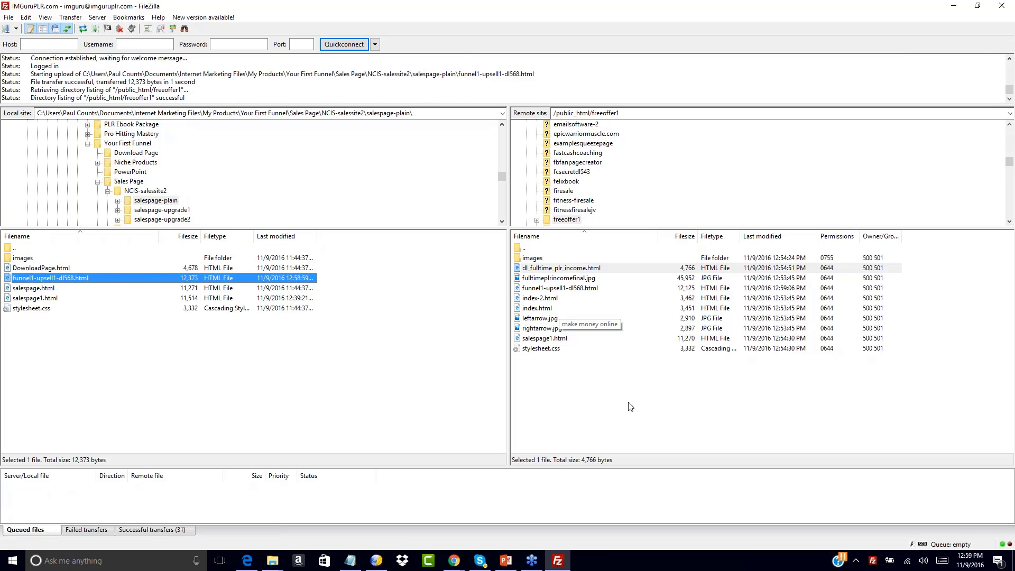
left_click(454, 562)
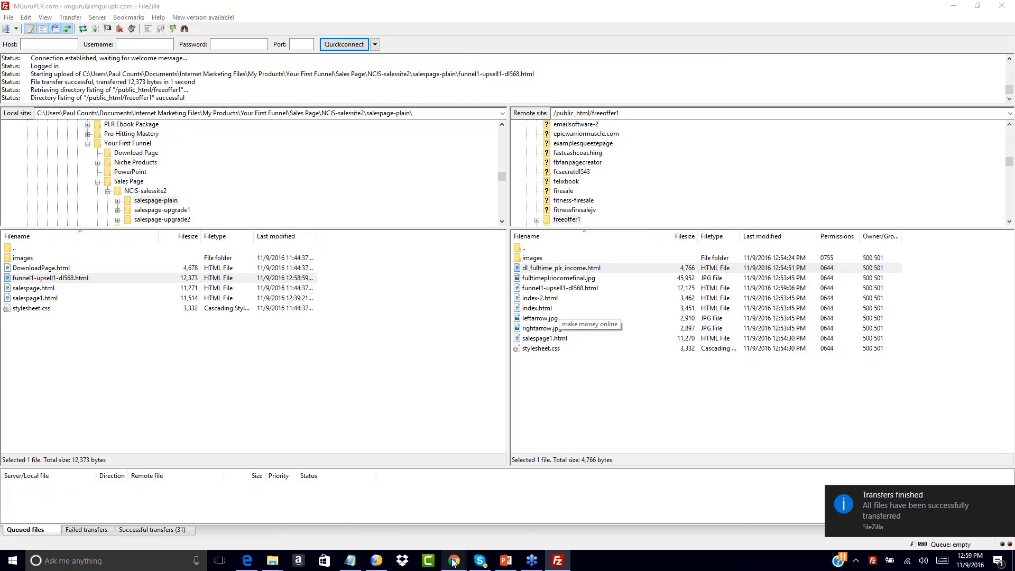
left_click(678, 518)
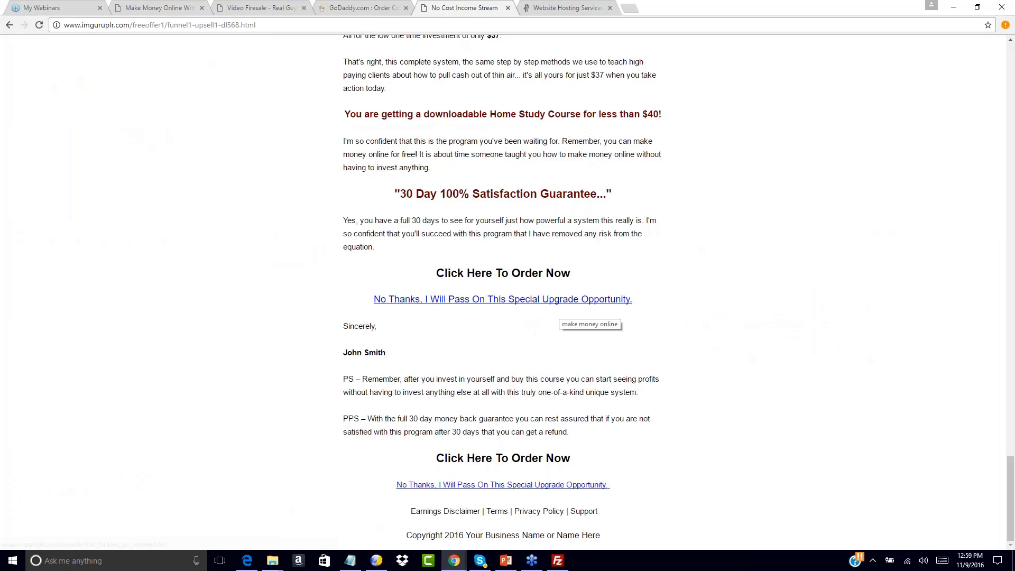
Scroll up the live upsell page, go back to the opt-in page, then forward again
scroll(441, 302, "up", 15)
scroll(489, 195, "up", 15)
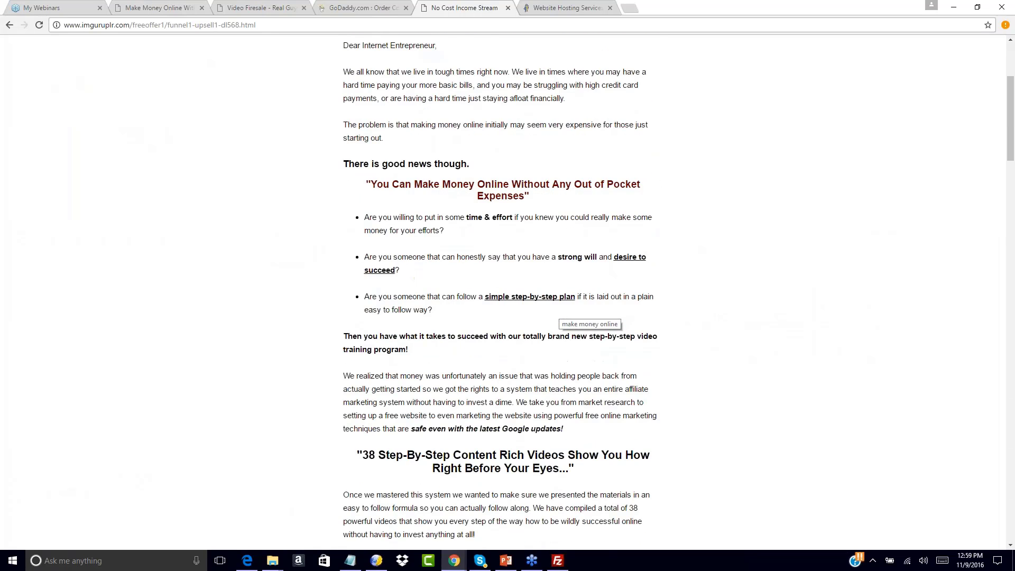
left_click(10, 25)
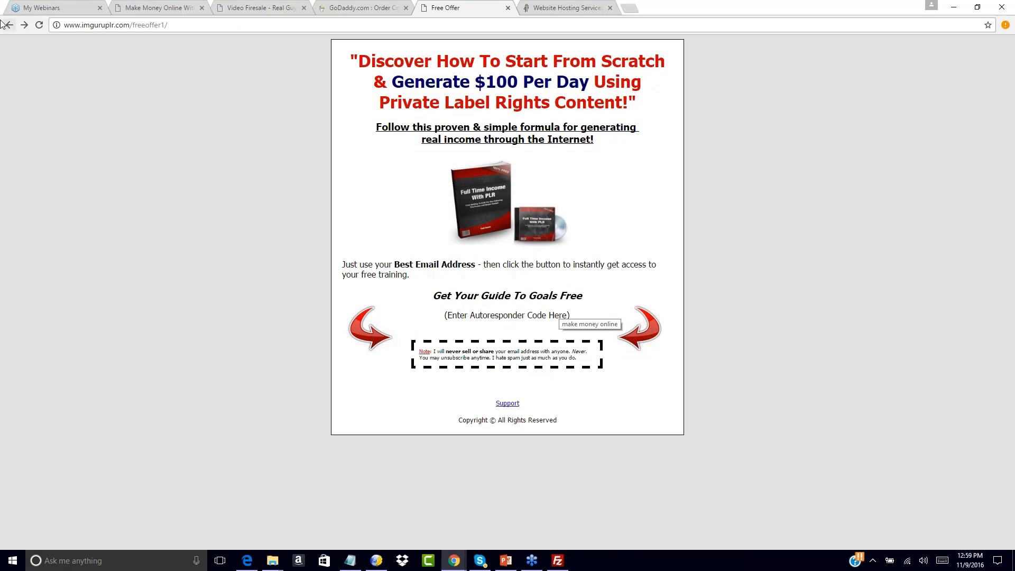
left_click(23, 24)
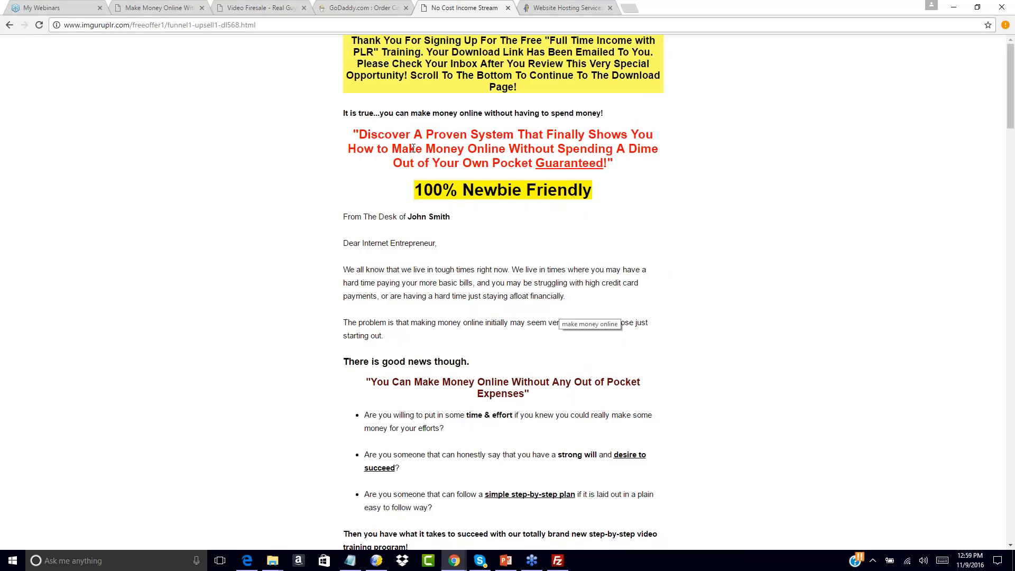
Click the upsell's 'No Thanks' link to reach the download page and compare it with the saved URLs
scroll(370, 208, "down", 20)
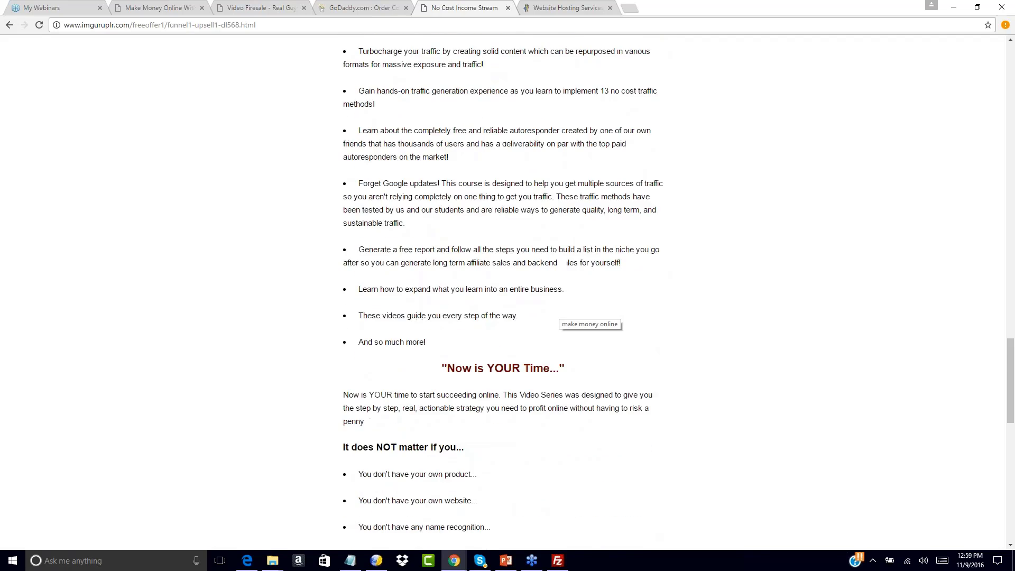
scroll(436, 309, "down", 14)
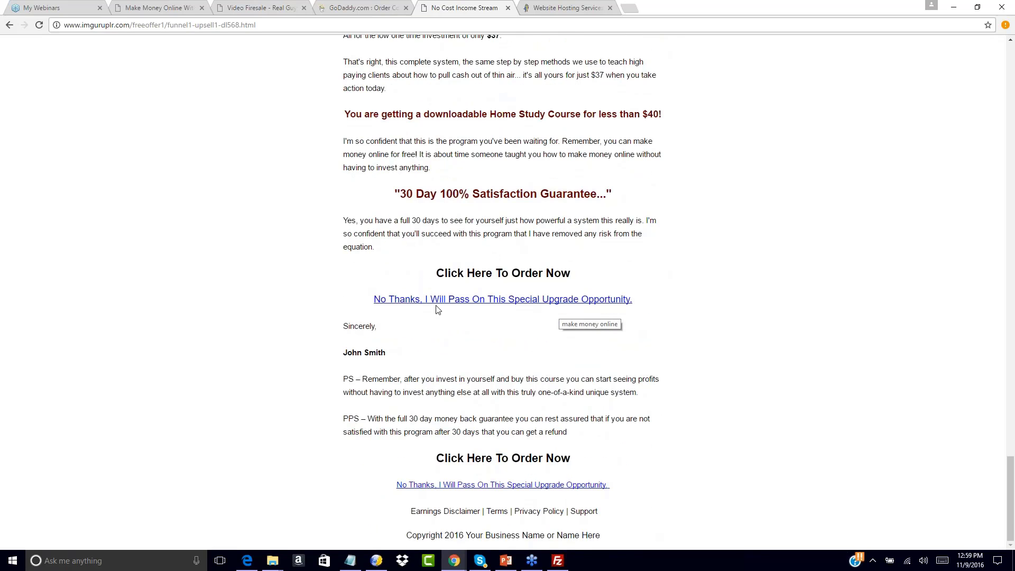
left_click(428, 299)
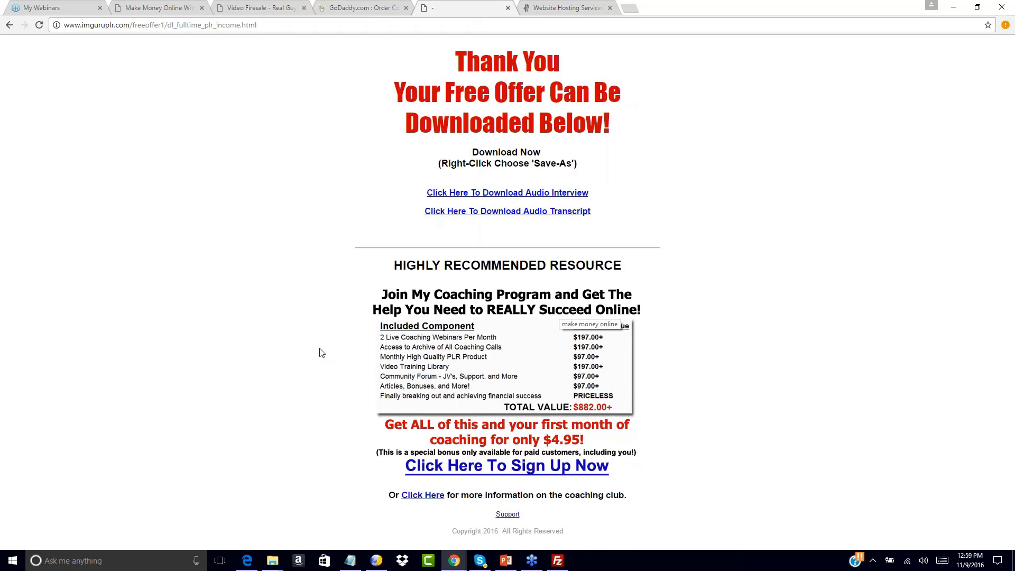
left_click(349, 560)
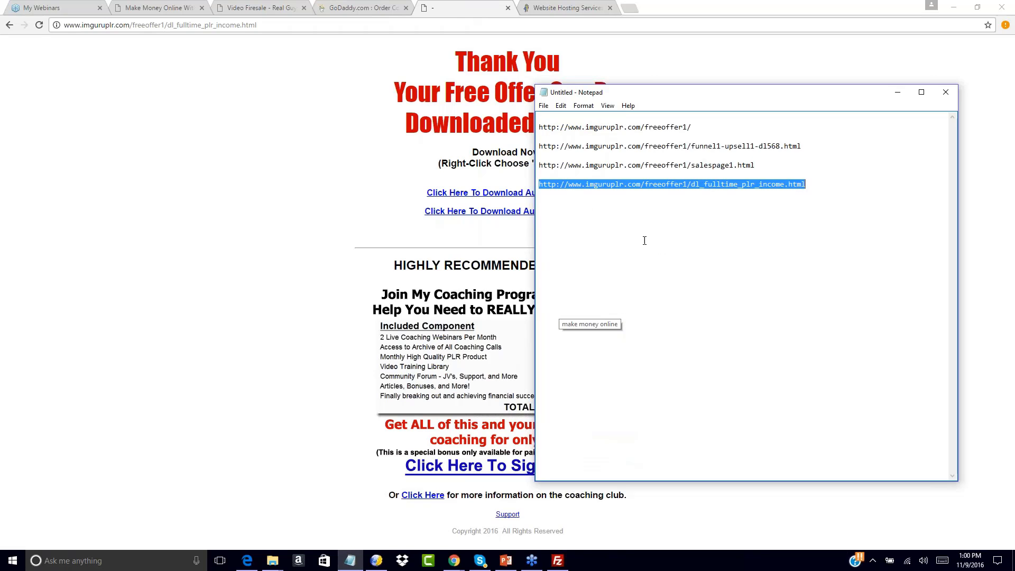
left_click(634, 180)
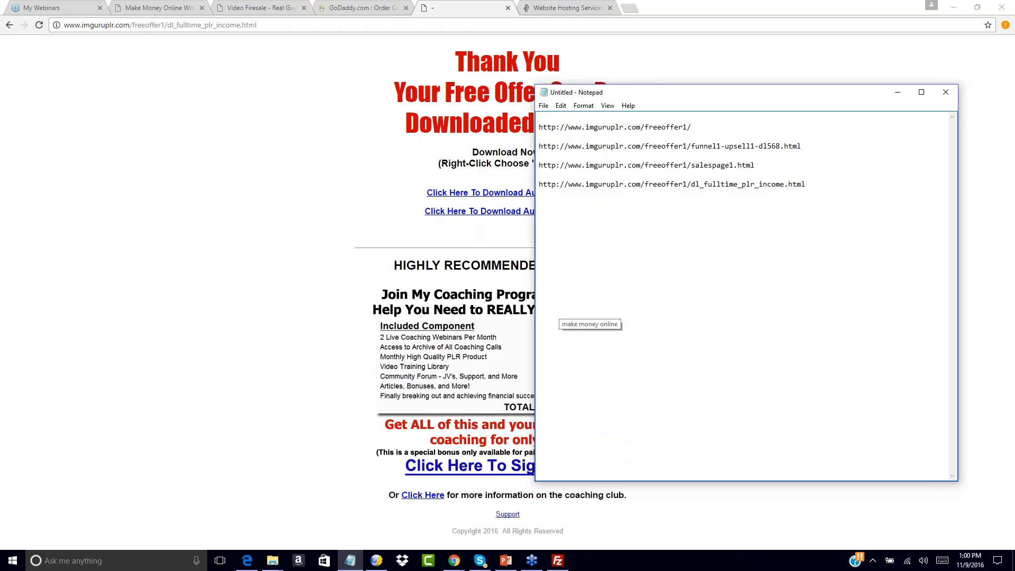
left_click(363, 127)
left_click(596, 8)
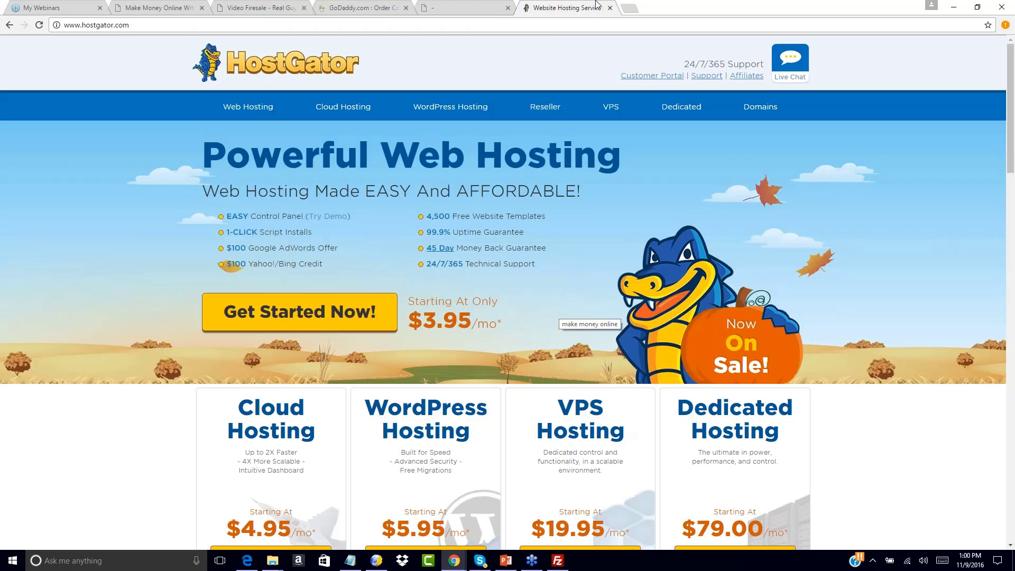
type("www.aweber.")
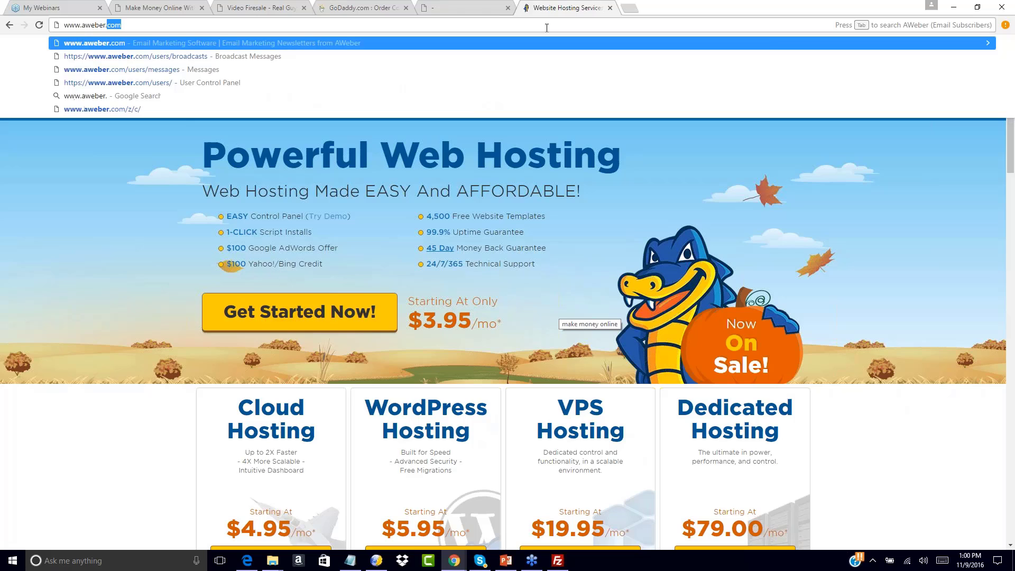
key("Return")
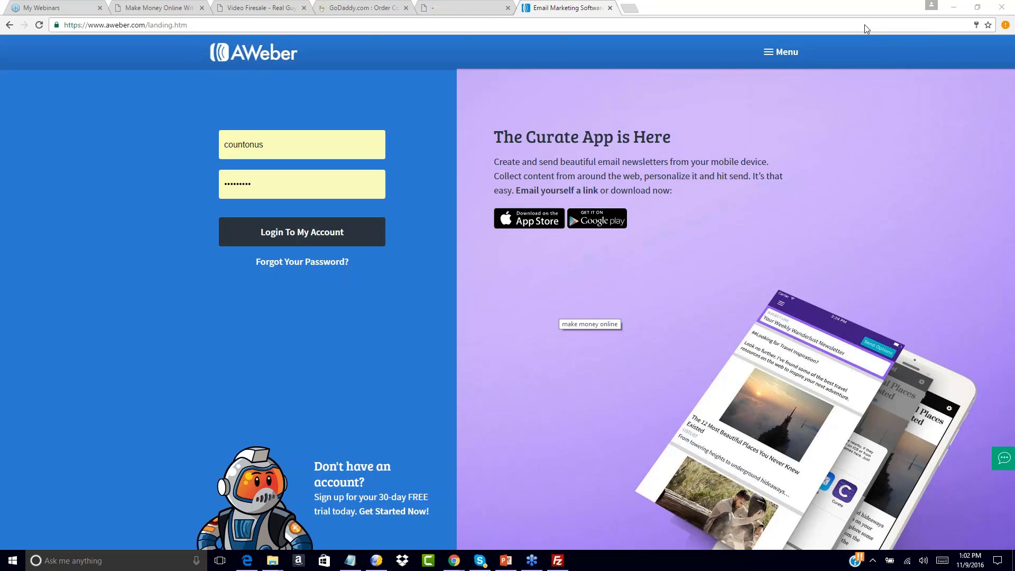
left_click(315, 237)
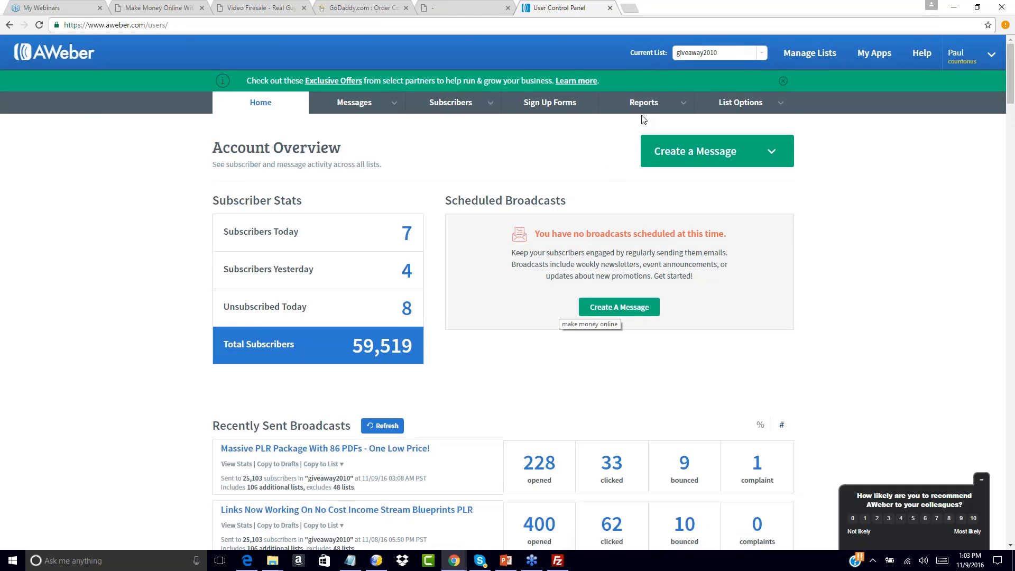
Go to Manage Lists and choose Create A List
mouse_move(741, 102)
left_click(821, 54)
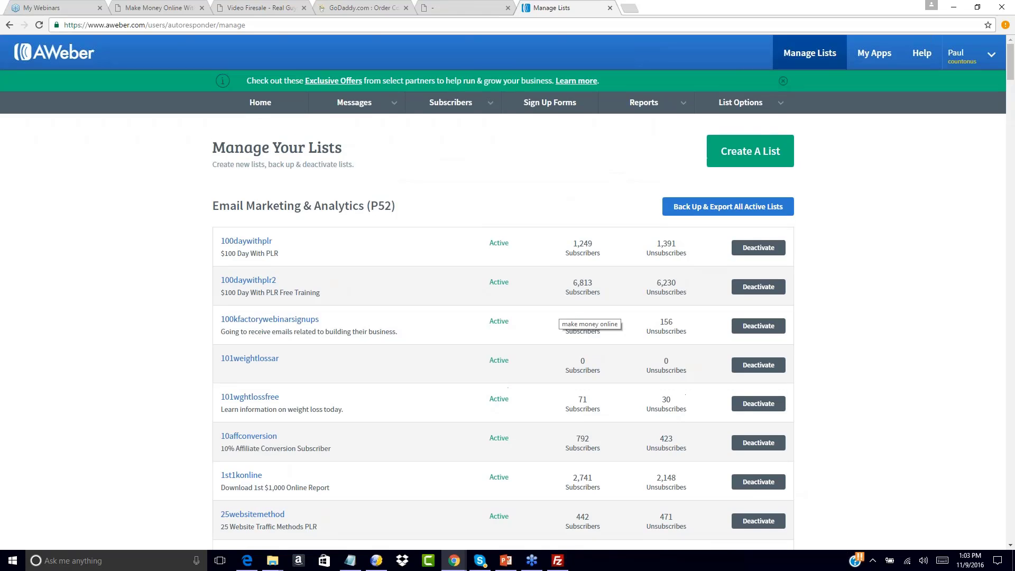
left_click(750, 151)
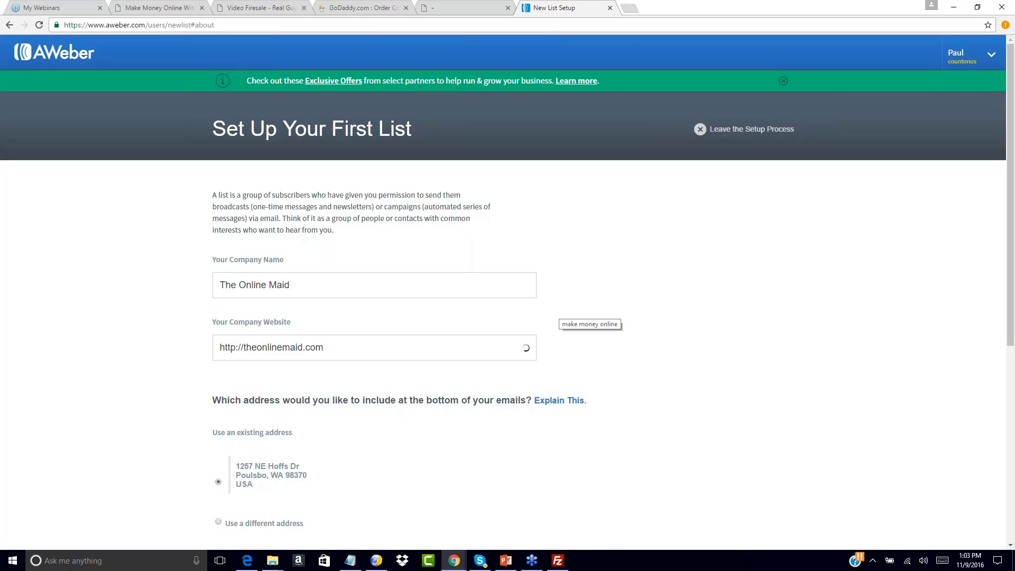
Replace the company name with 'Count On Us LLC'
triple_click(311, 287)
key("BackSpace")
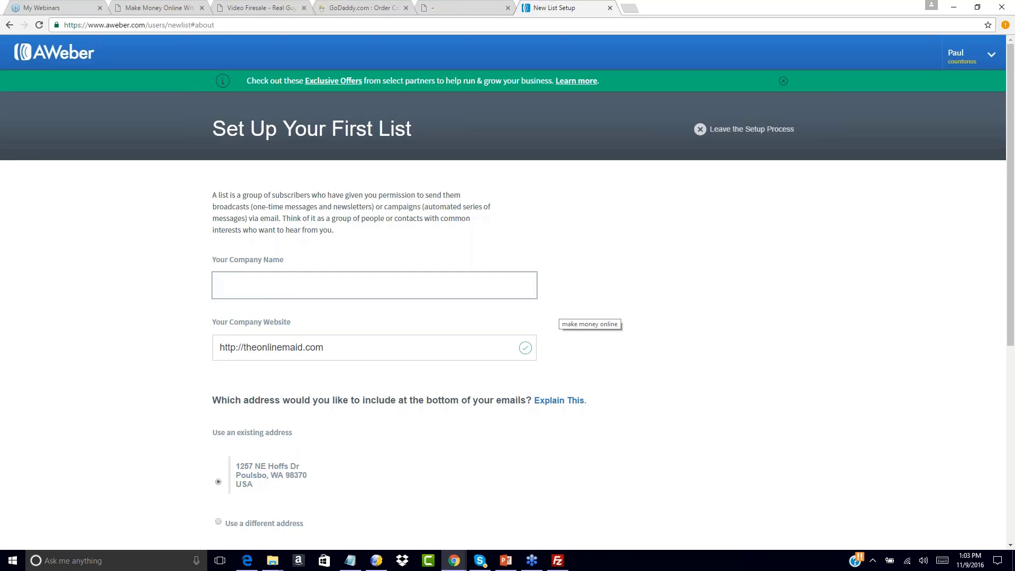
type("Countj")
key("BackSpace")
key("BackSpace")
key("BackSpace")
key("BackSpace")
type("un")
key("BackSpace")
key("BackSpace")
key("BackSpace")
key("BackSpace")
type("Count On Us LLC")
Set the website to the freeoffer1 squeeze page URL copied from the saved notes
key("Tab")
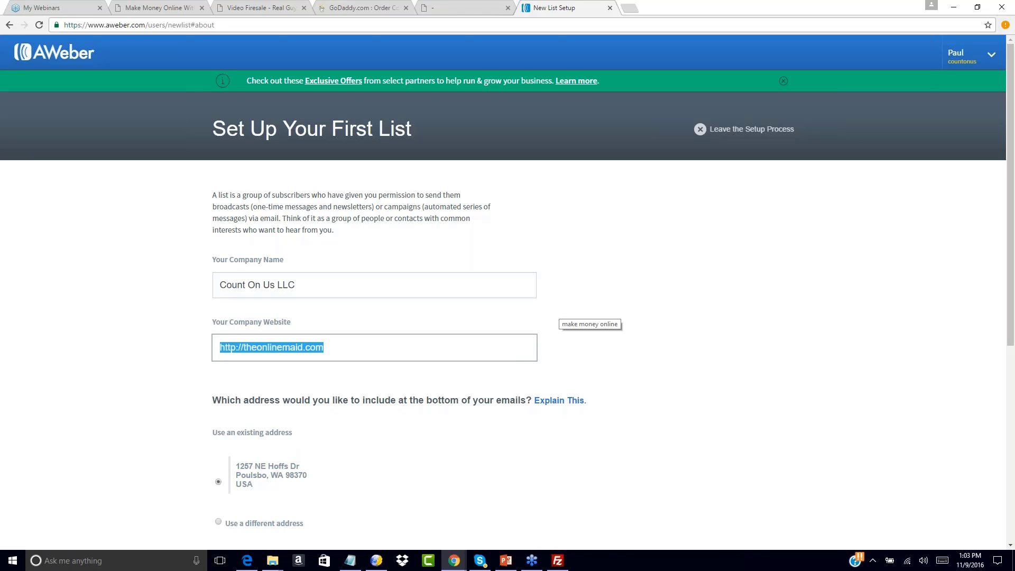
type("http://")
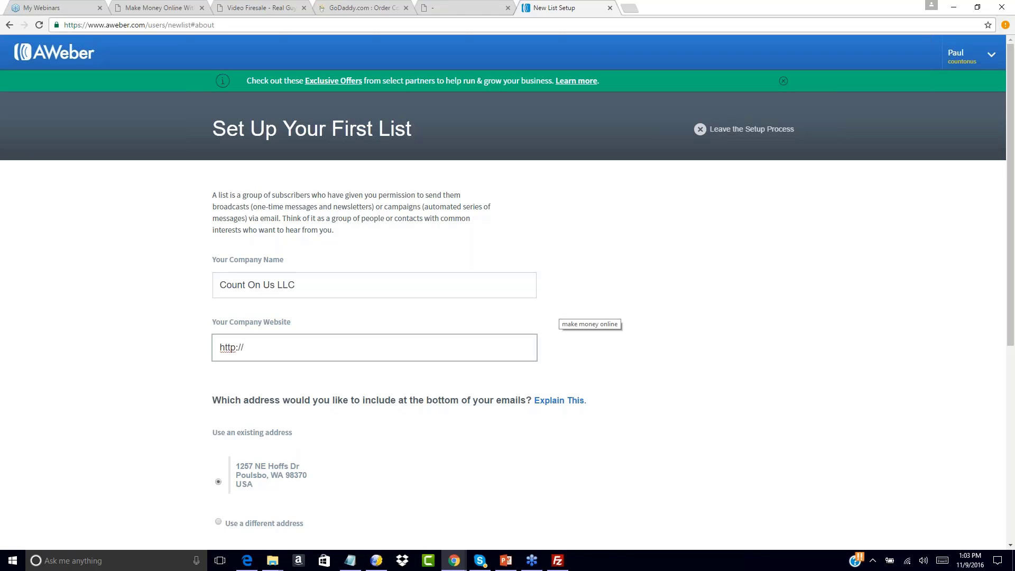
left_click(350, 560)
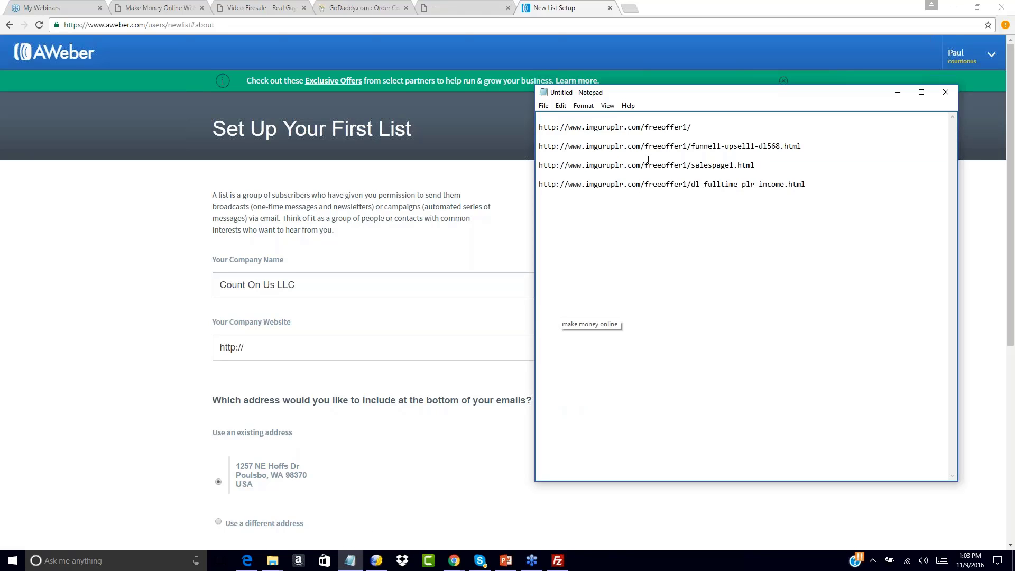
left_click_drag(708, 128, 537, 128)
key("ctrl+c")
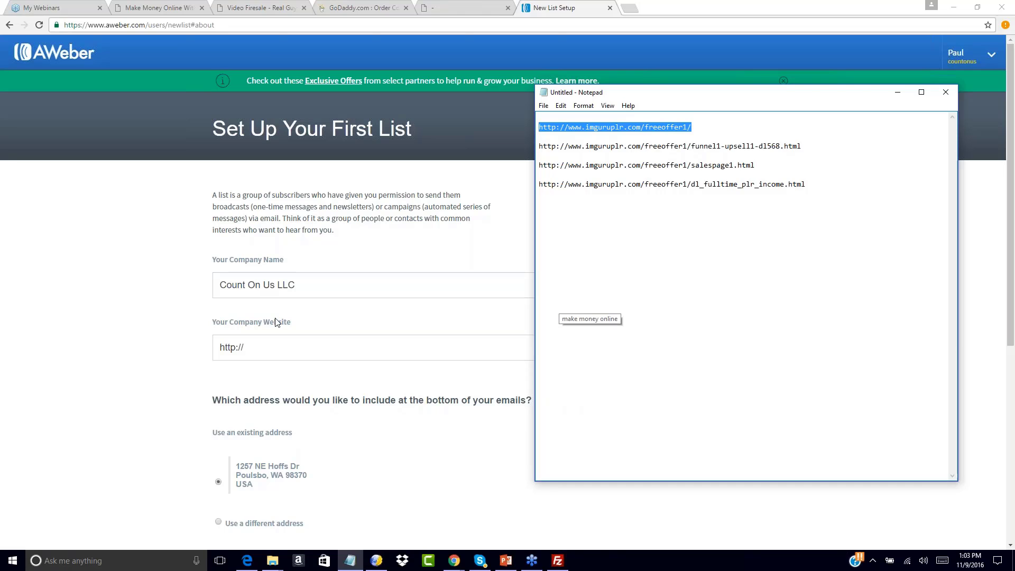
left_click(266, 349)
left_click_drag(267, 347, 158, 351)
key("ctrl+v")
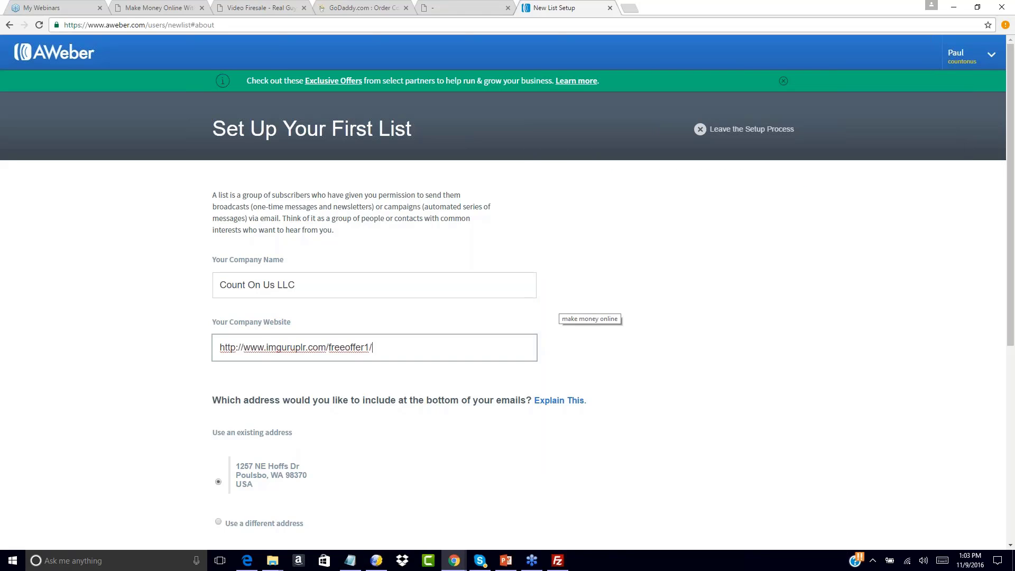
Enter the new sender's name and email address, then continue to the list name step
scroll(671, 353, "down", 6)
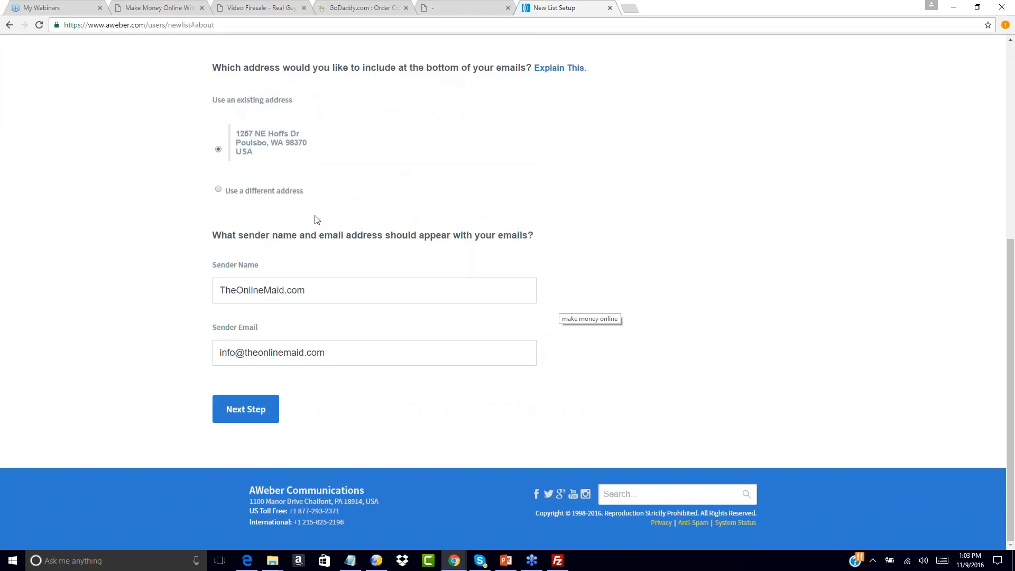
left_click_drag(324, 284, 152, 296)
key("BackSpace")
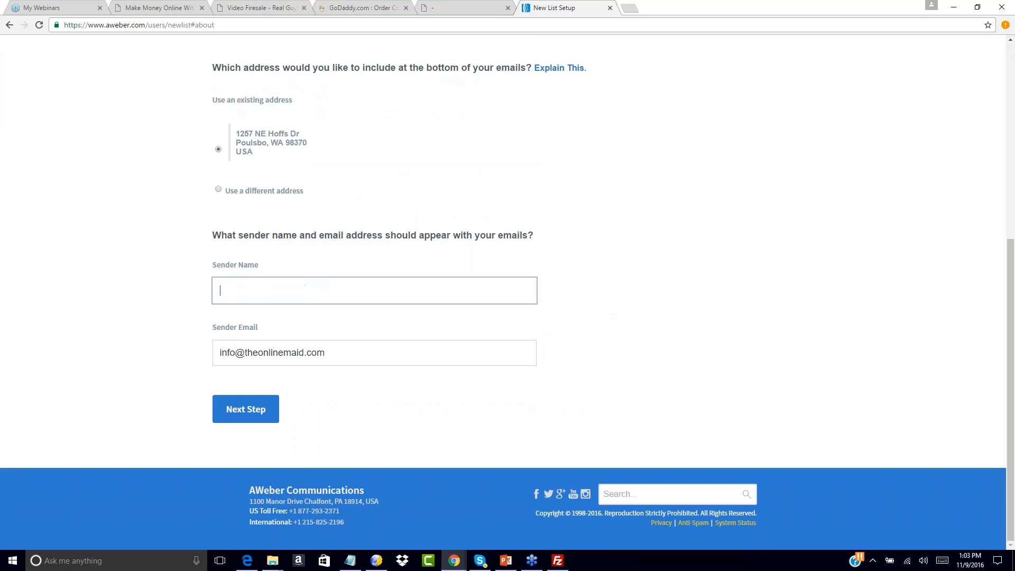
type("Paul")
key("BackSpace")
key("BackSpace")
key("BackSpace")
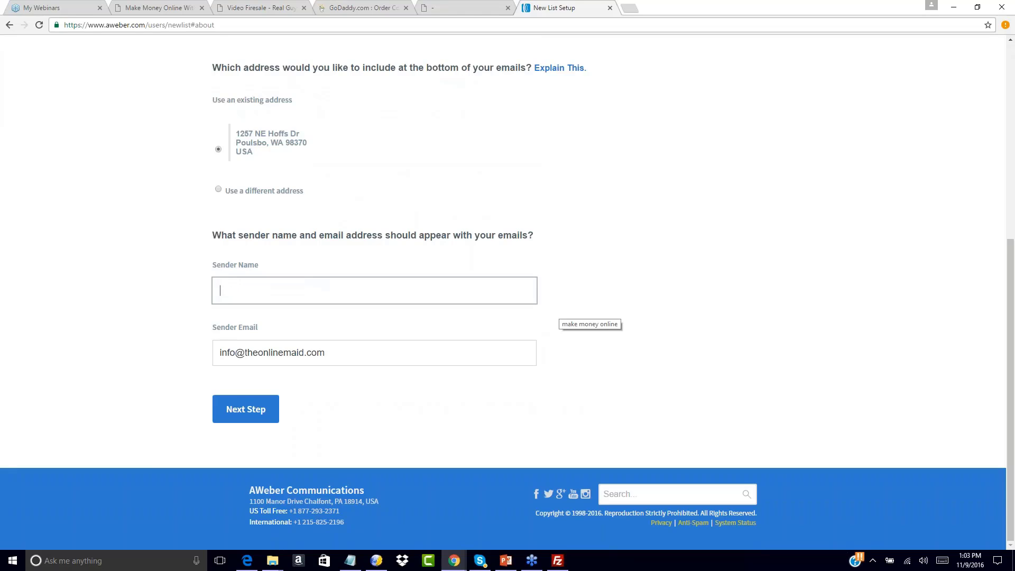
type("John Smith")
key("Tab")
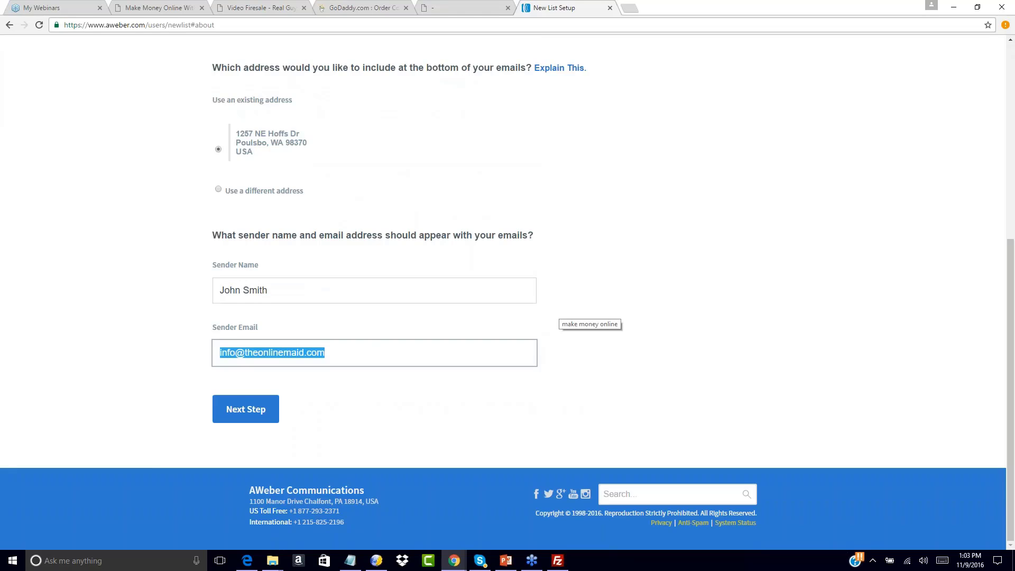
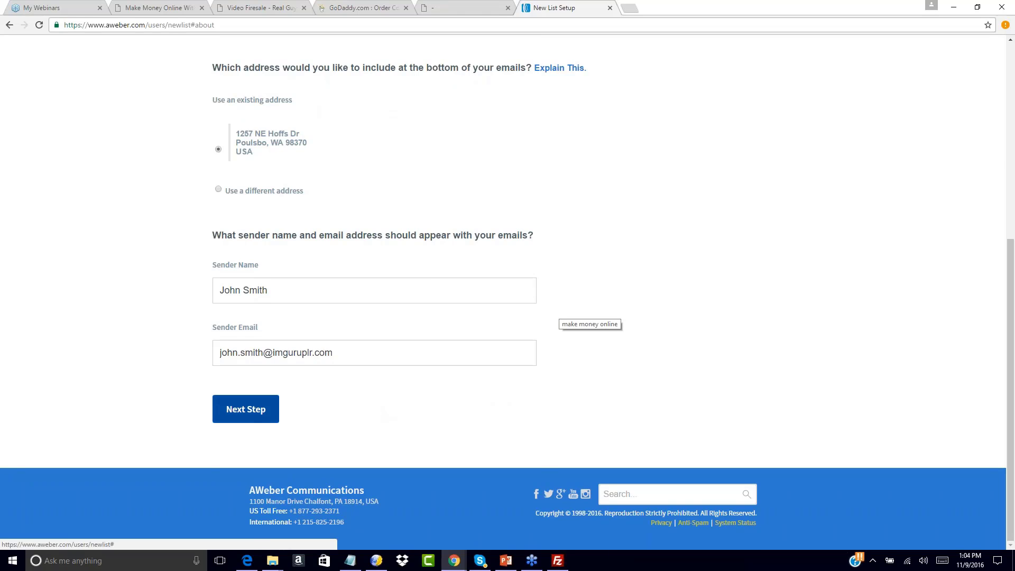
left_click(247, 410)
left_click(333, 250)
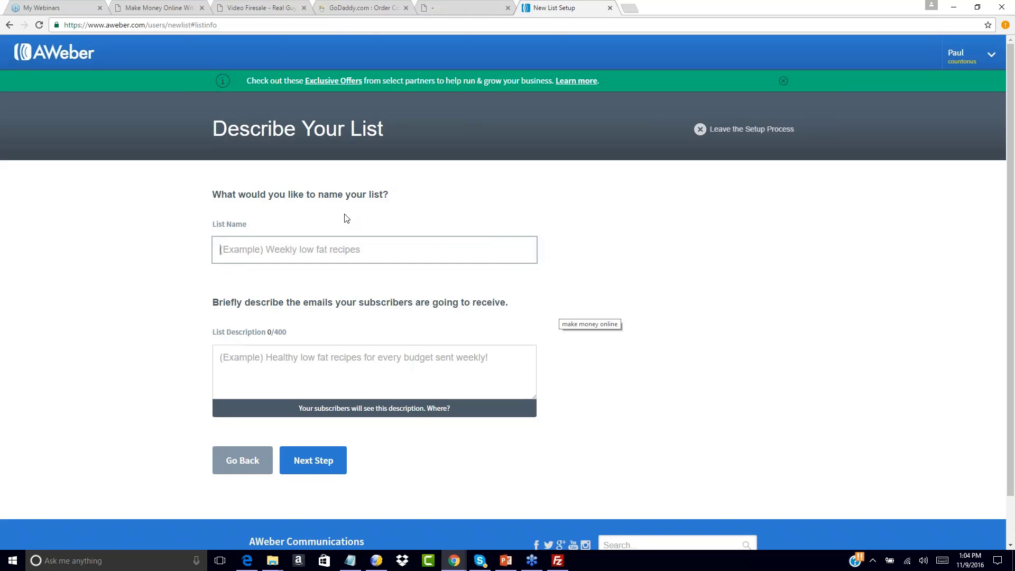
Name the list 100dayfunnel1, describe it as 'You will receive free training on how to earn a full time income with PLR!', and continue
type("1")
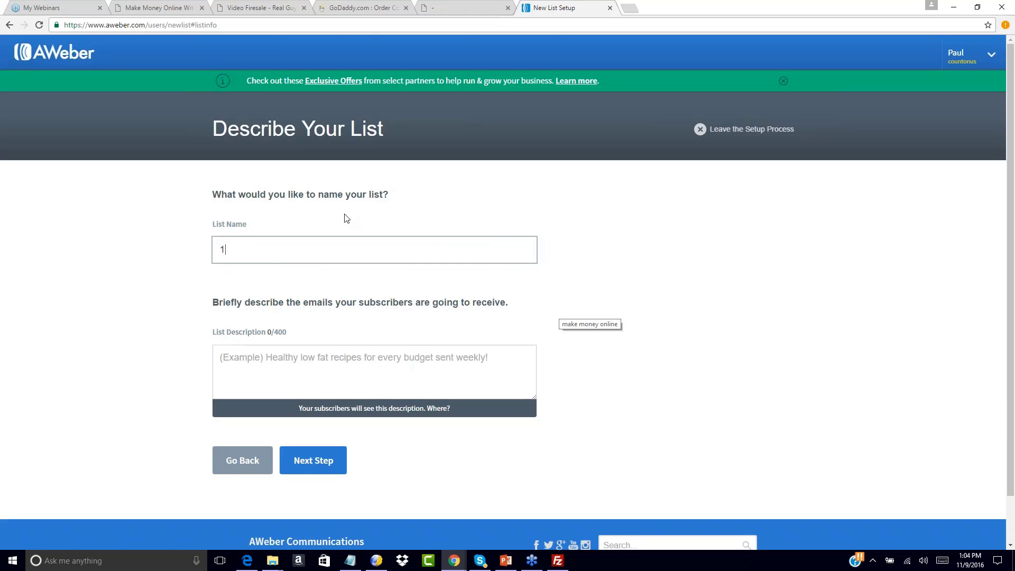
type("00dayfunnel1")
key("Tab")
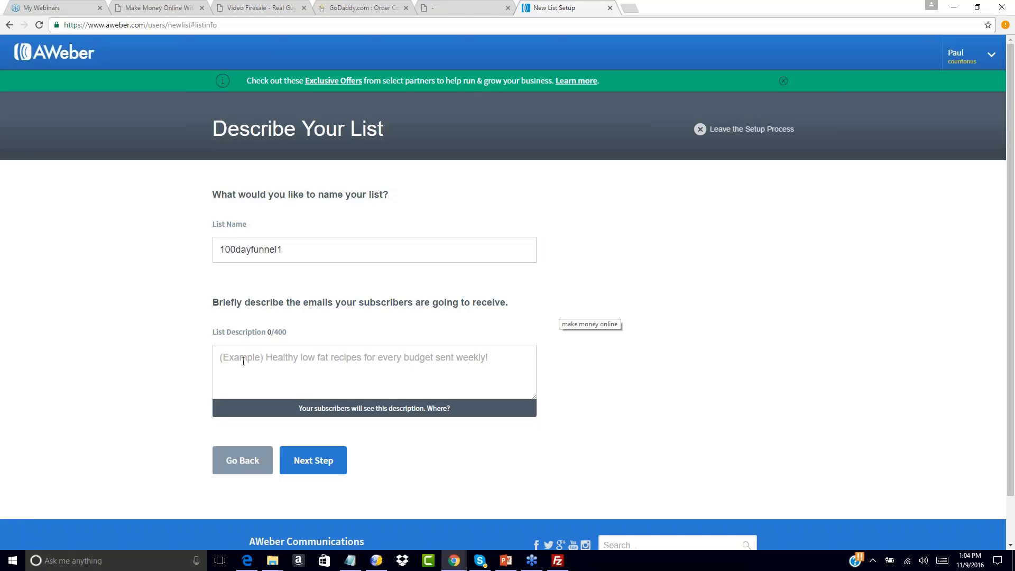
type("You wi")
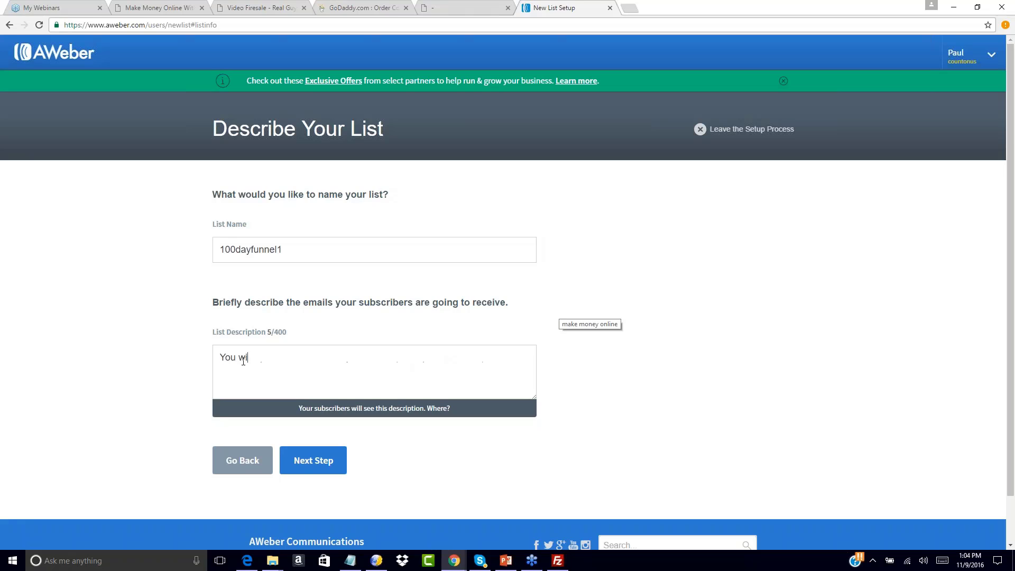
type("ll receive free trainingo n")
key("BackSpace")
key("BackSpace")
key("BackSpace")
type("on ho")
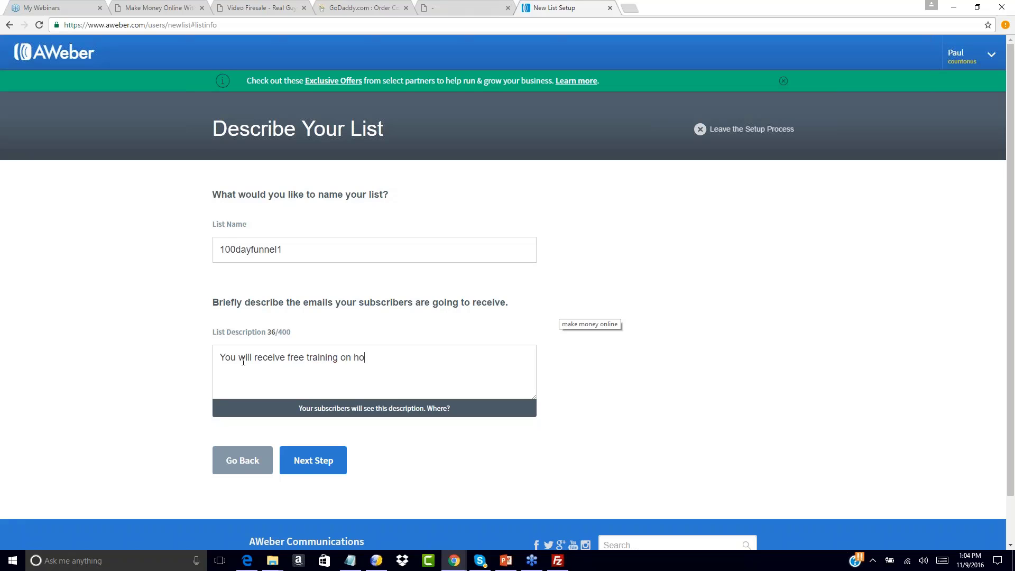
type("w to earn a full time income with PLR!")
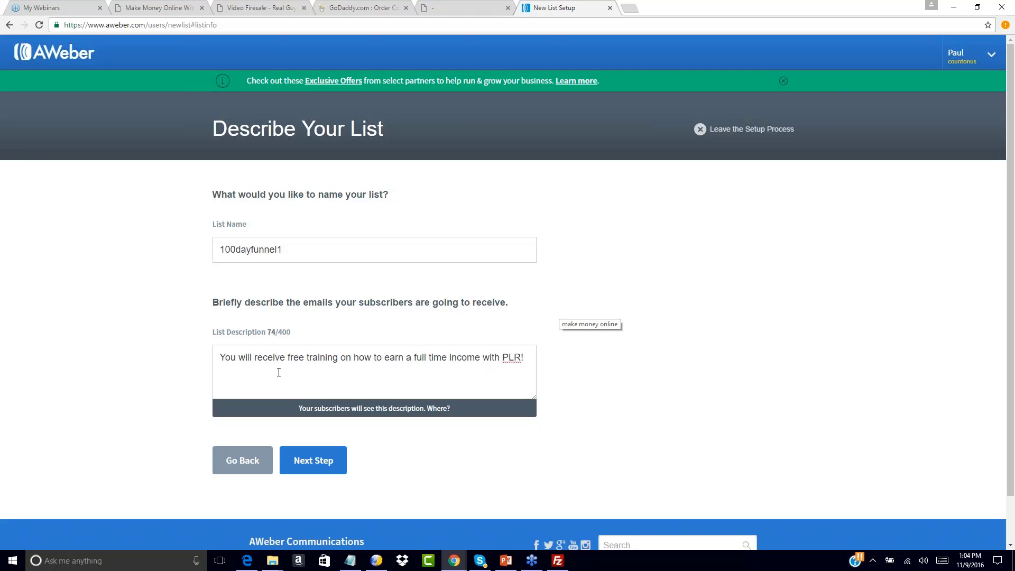
left_click(334, 462)
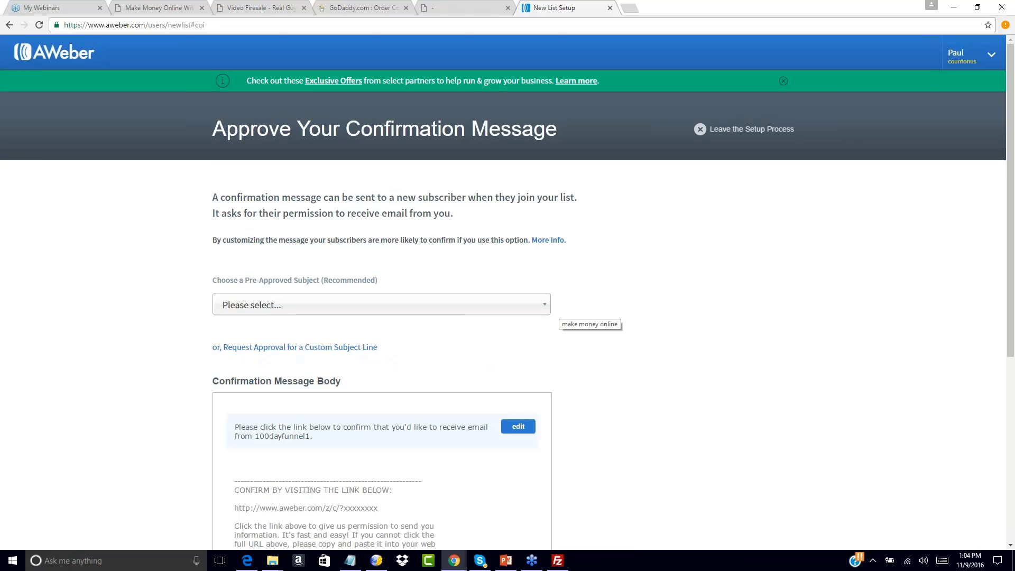
Choose 'Response Required: Please confirm your request for information.' as the confirmation subject
left_click(314, 305)
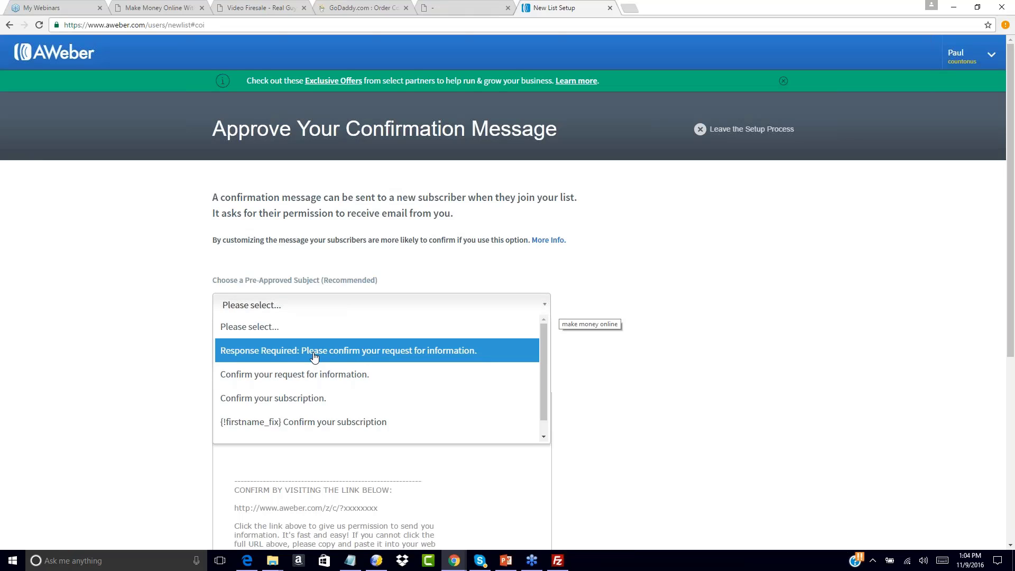
left_click(314, 357)
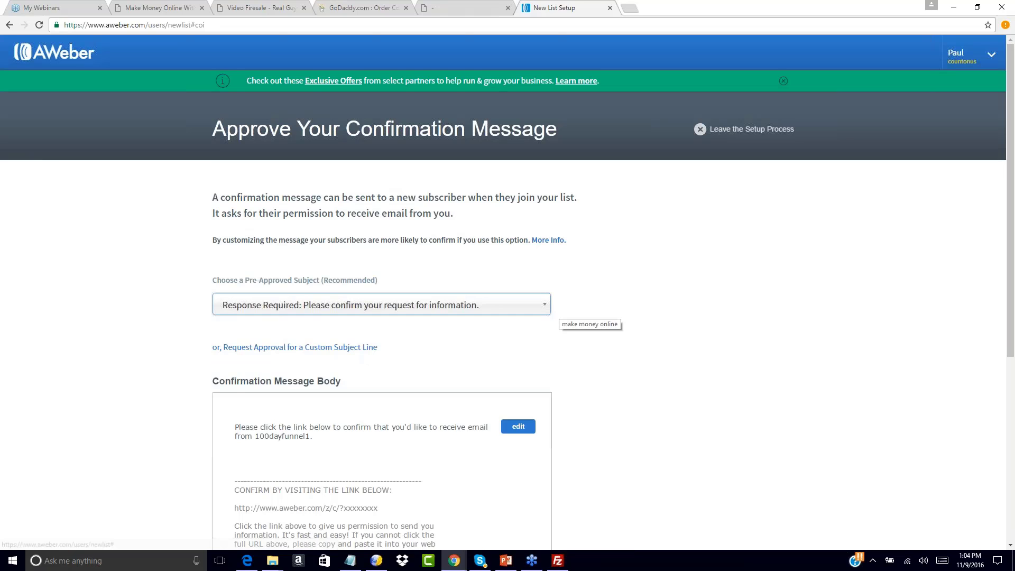
scroll(339, 344, "down", 2)
Change the end of the confirmation message paragraph to 'your free giveaway product!'
left_click(342, 340)
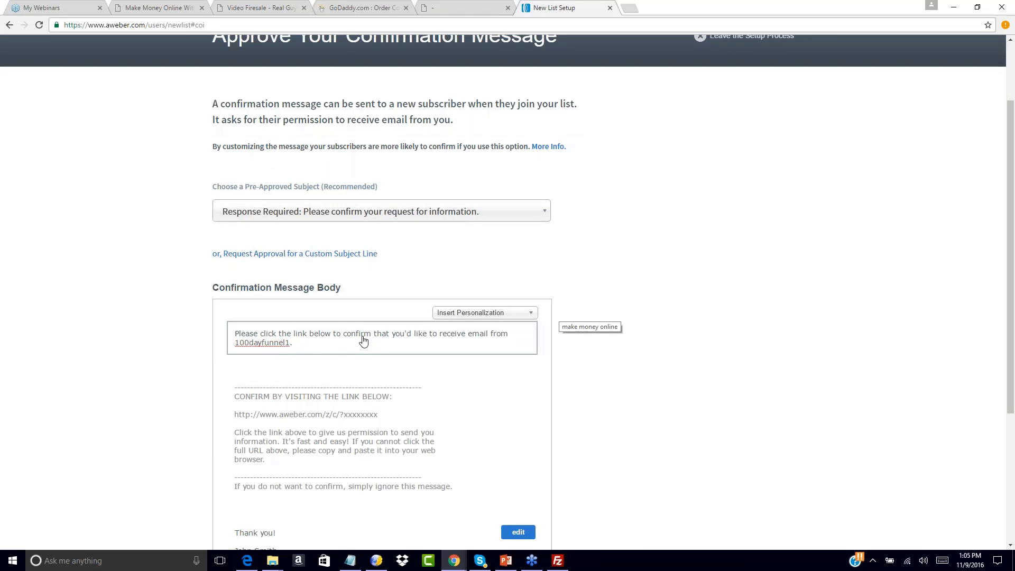
left_click_drag(290, 345, 235, 333)
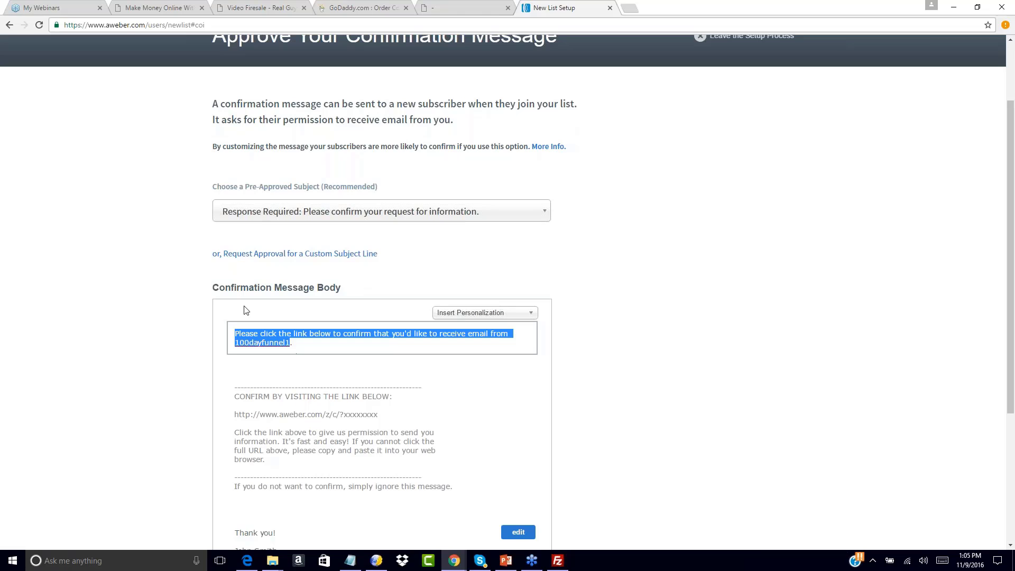
scroll(369, 255, "down", 1)
left_click(238, 327)
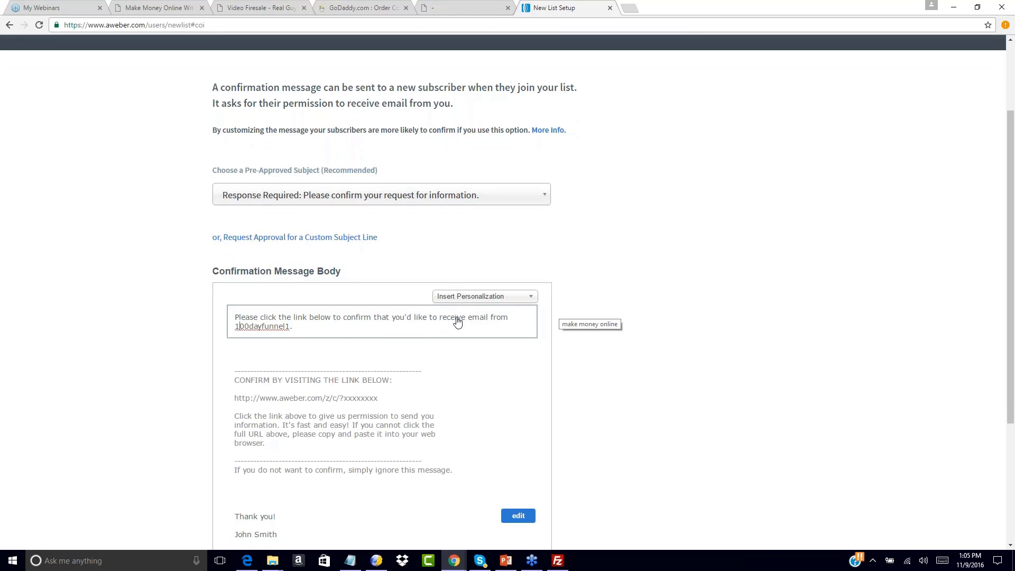
left_click_drag(468, 318, 525, 339)
type("your f")
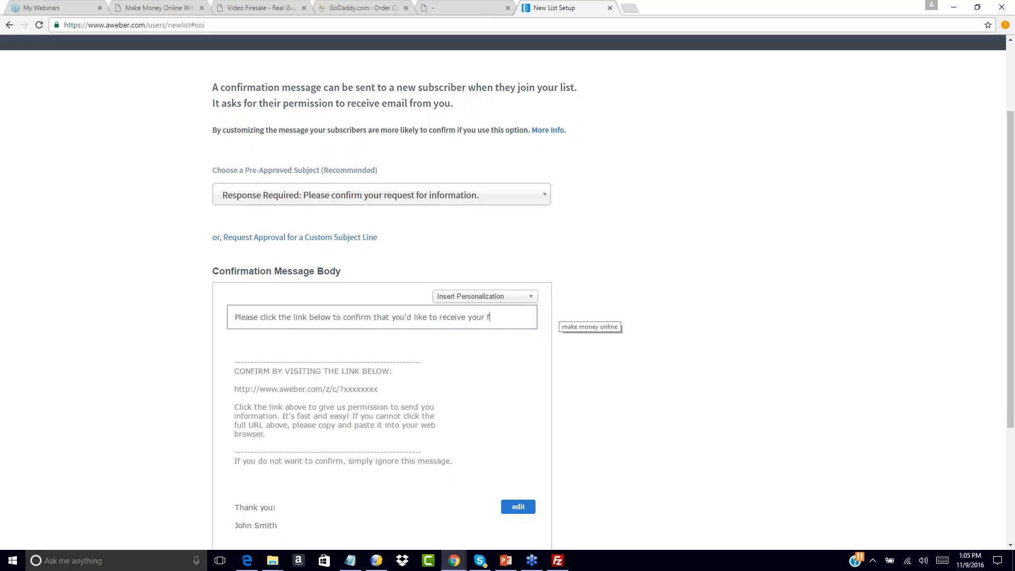
type("ree giveaway product!")
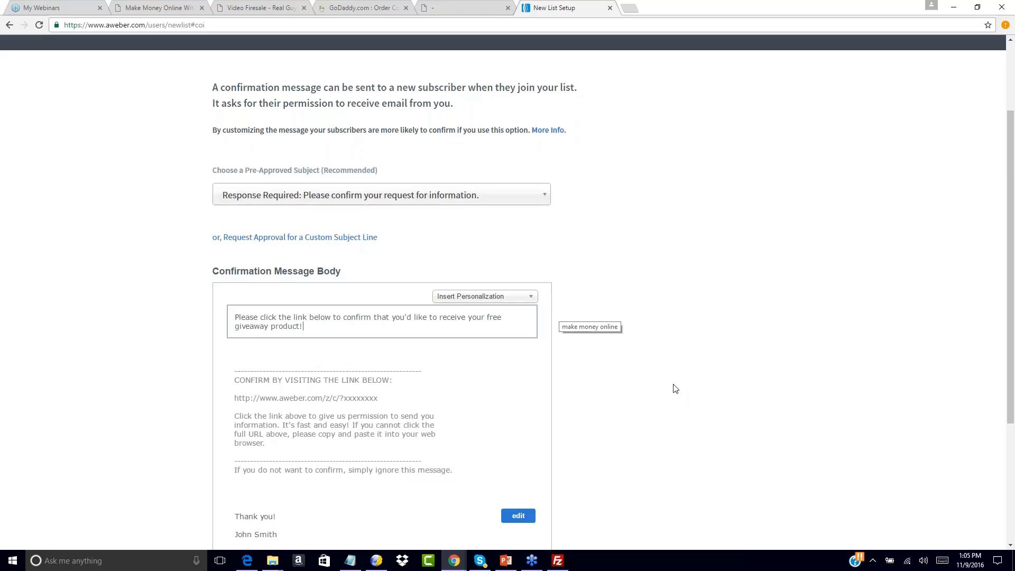
scroll(674, 389, "down", 4)
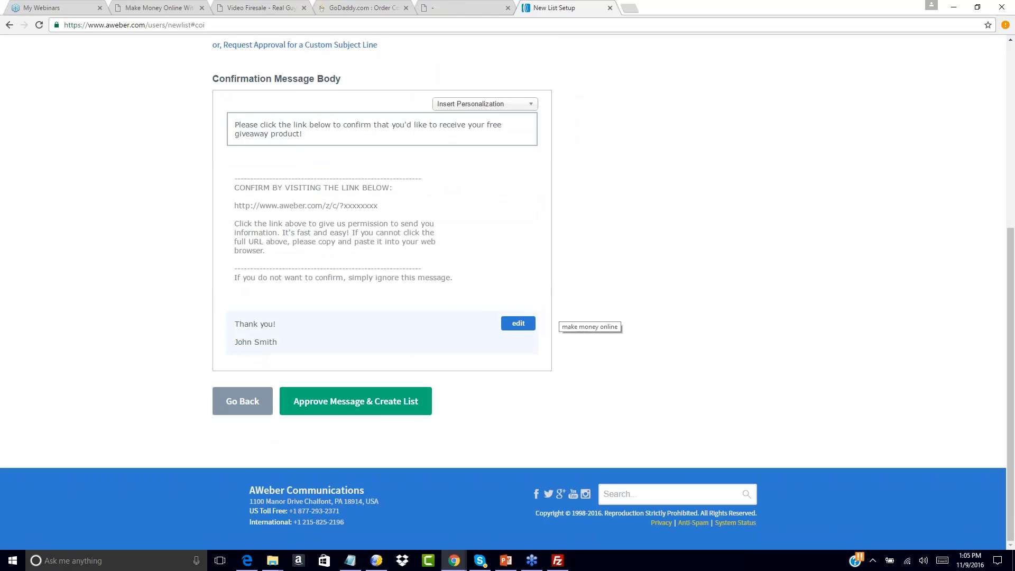
scroll(299, 392, "up", 6)
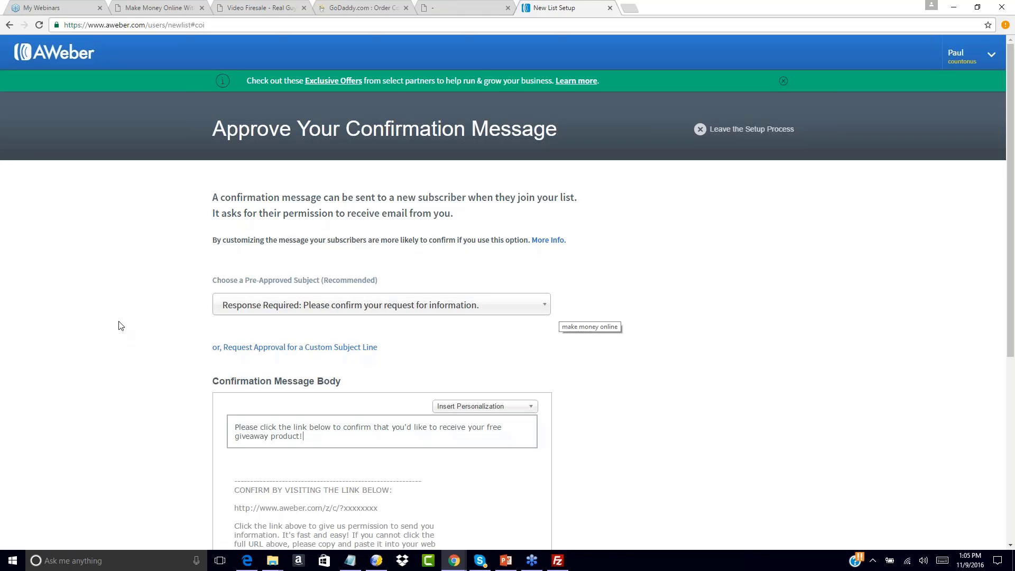
scroll(142, 296, "down", 1)
scroll(141, 296, "down", 5)
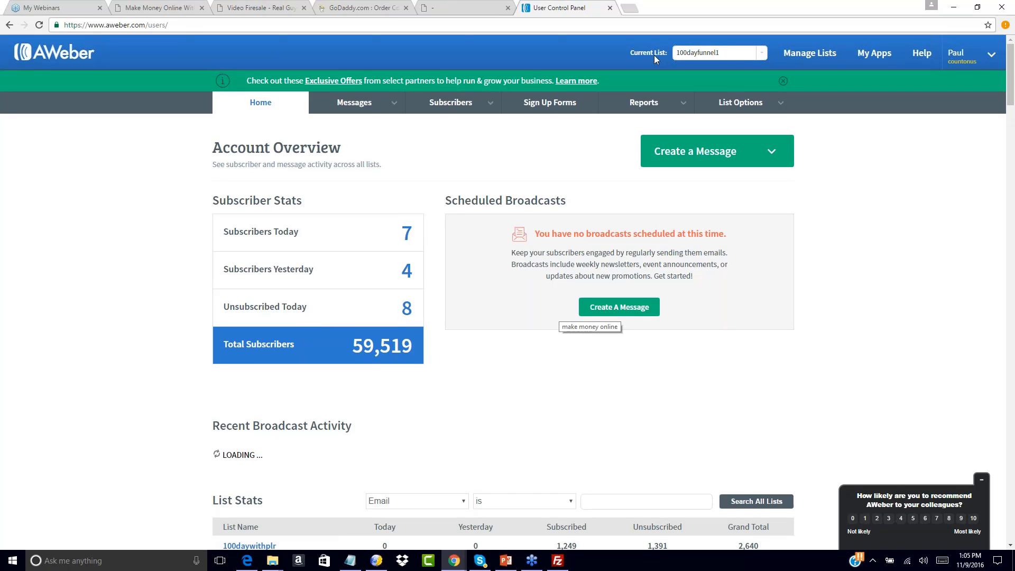
Select 100dayfunnel1 in the Current List dropdown on the Account Overview
left_click(761, 53)
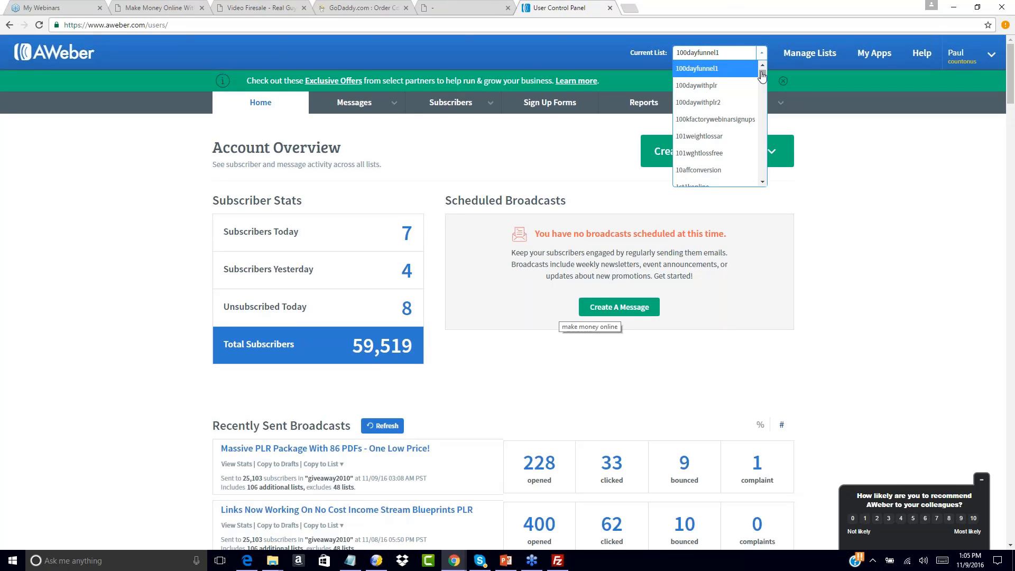
mouse_move(762, 73)
left_mouse_down()
mouse_move(755, 178)
mouse_move(764, 73)
left_mouse_up()
left_click(878, 146)
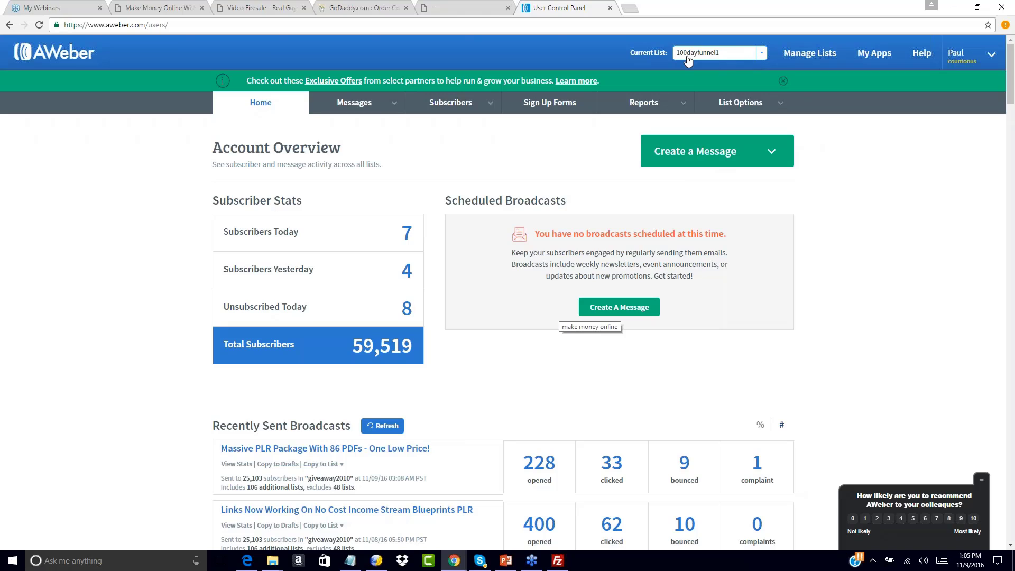
left_click(764, 55)
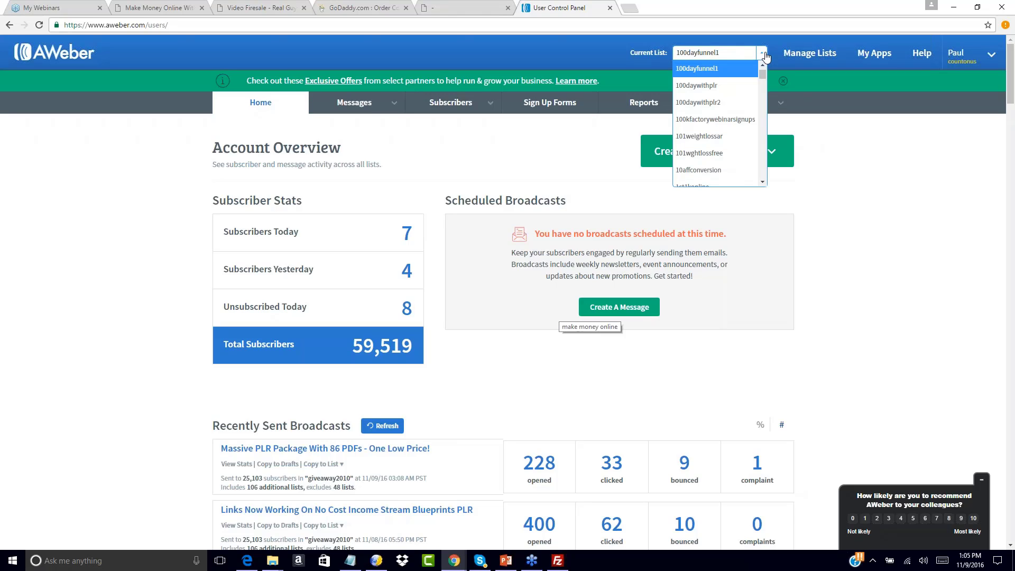
left_click(698, 73)
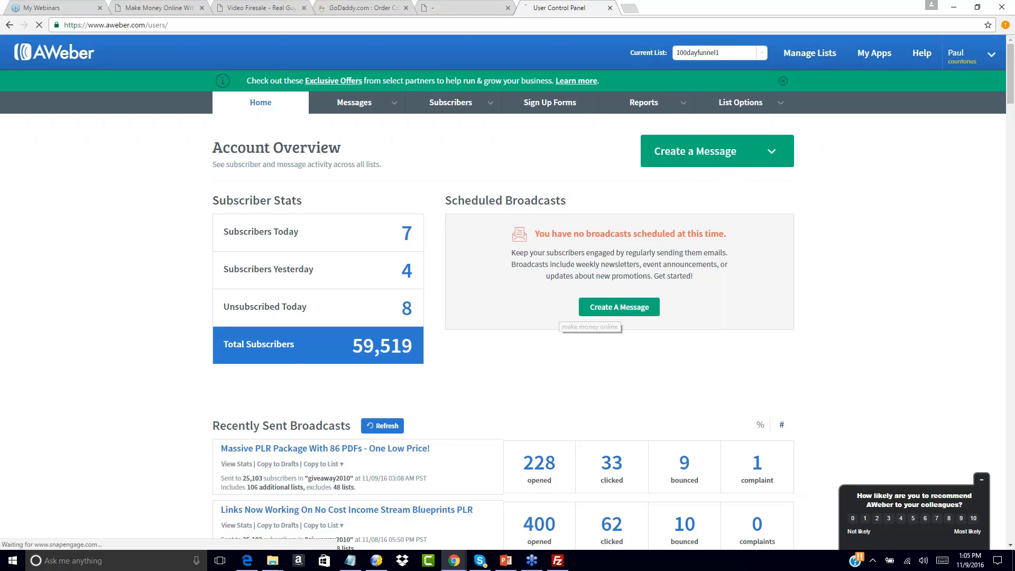
mouse_move(780, 106)
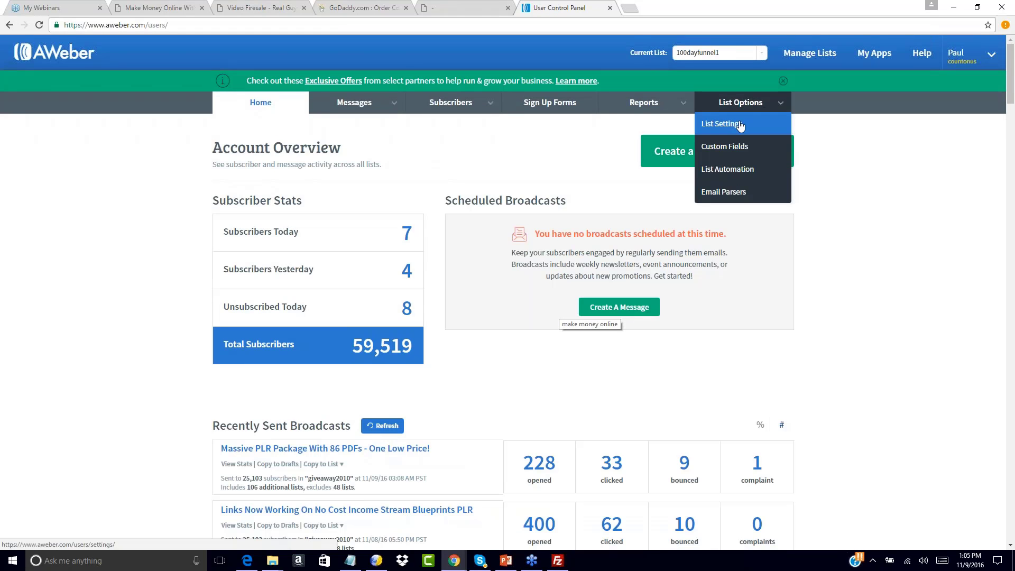
Open 100dayfunnel1's list settings and scroll to the Require Opt-In web form and imports options
left_click(734, 125)
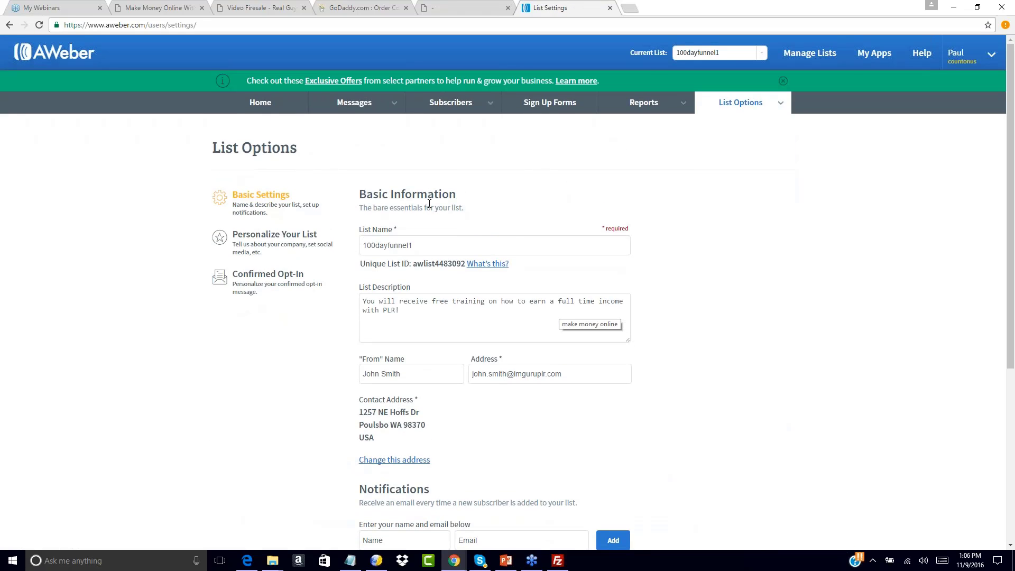
scroll(251, 400, "down", 3)
scroll(250, 401, "down", 1)
scroll(250, 401, "up", 4)
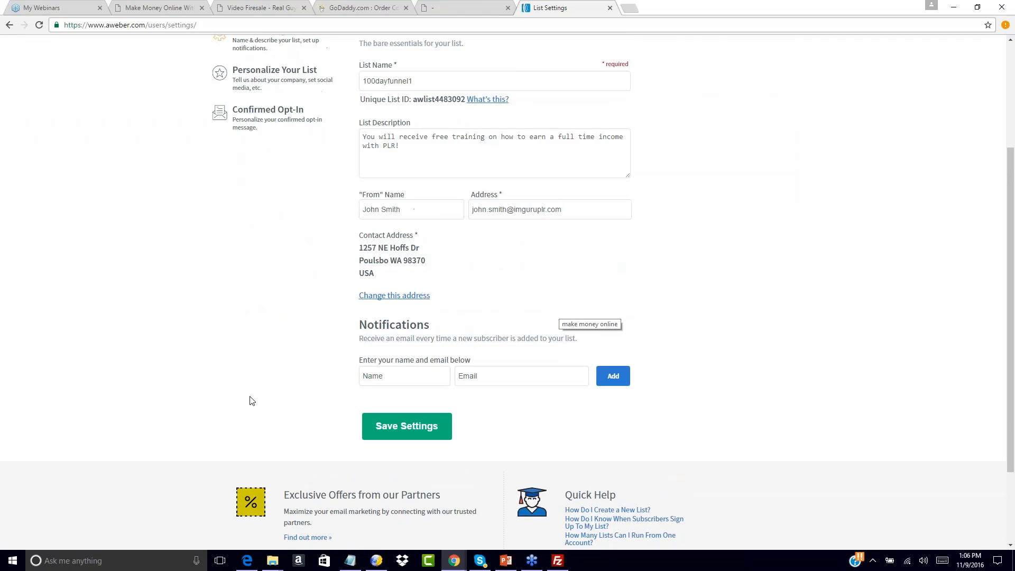
left_click(275, 227)
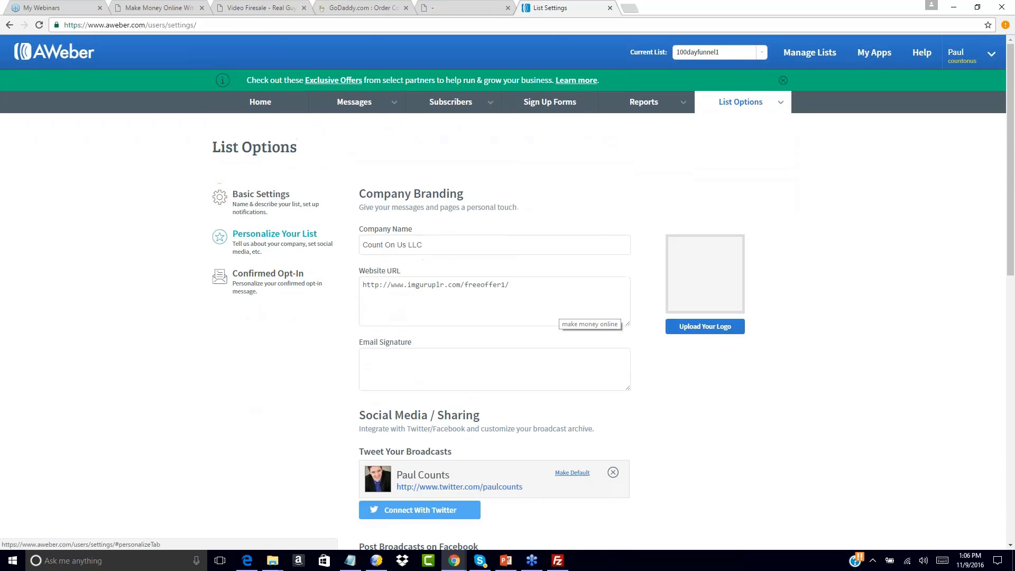
left_click(392, 359)
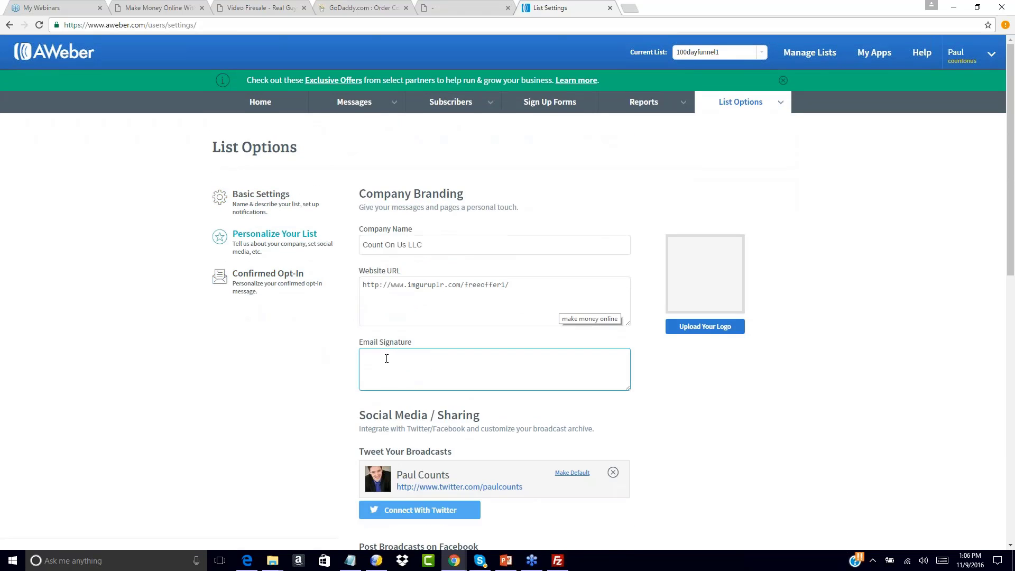
scroll(290, 396, "down", 5)
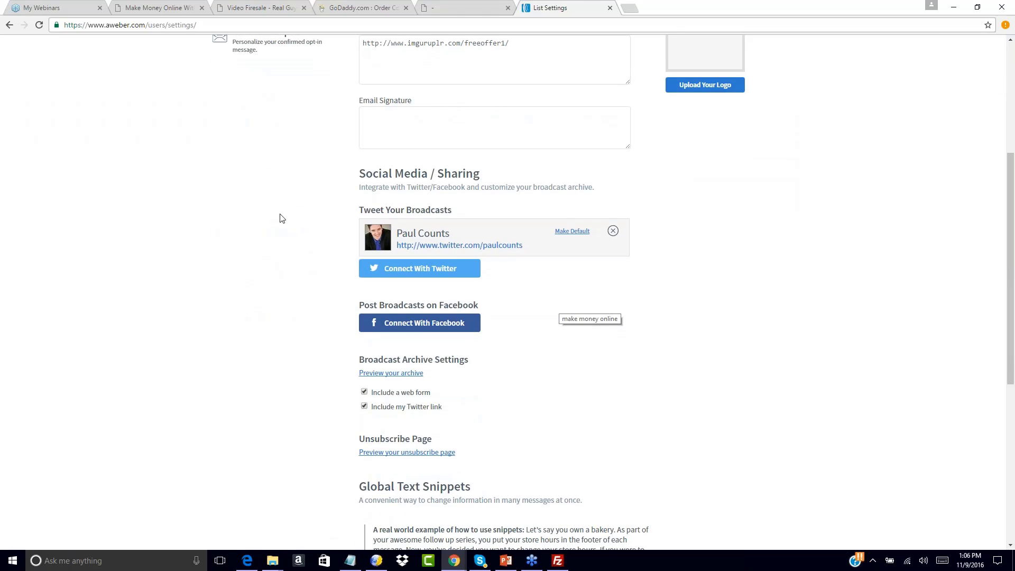
scroll(282, 218, "up", 5)
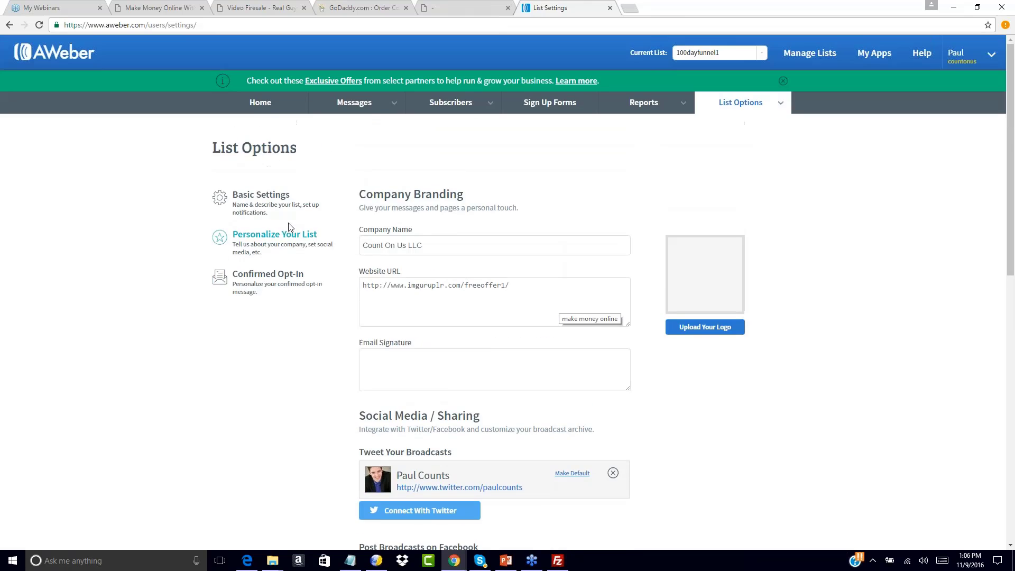
left_click(266, 301)
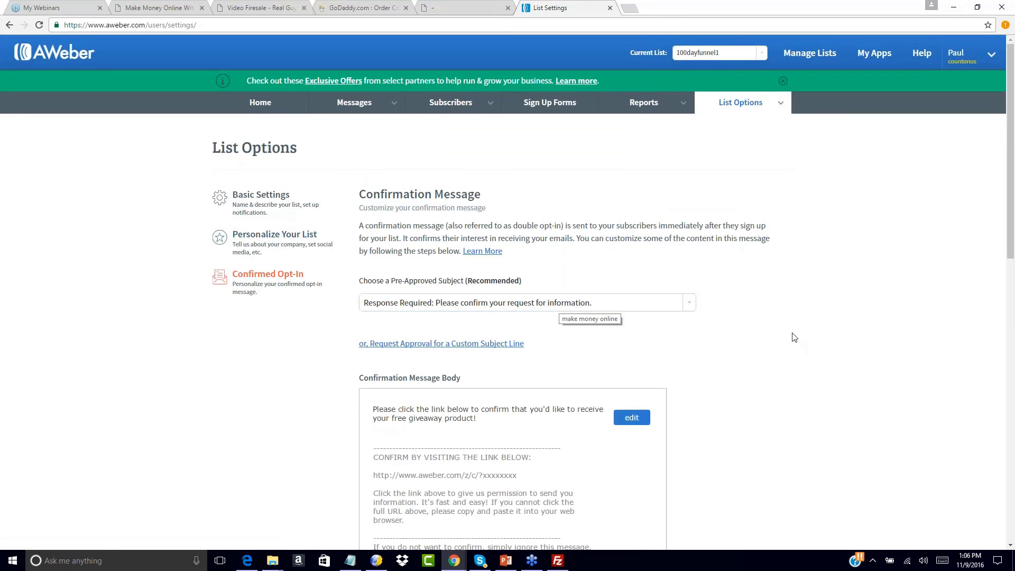
scroll(808, 339, "down", 5)
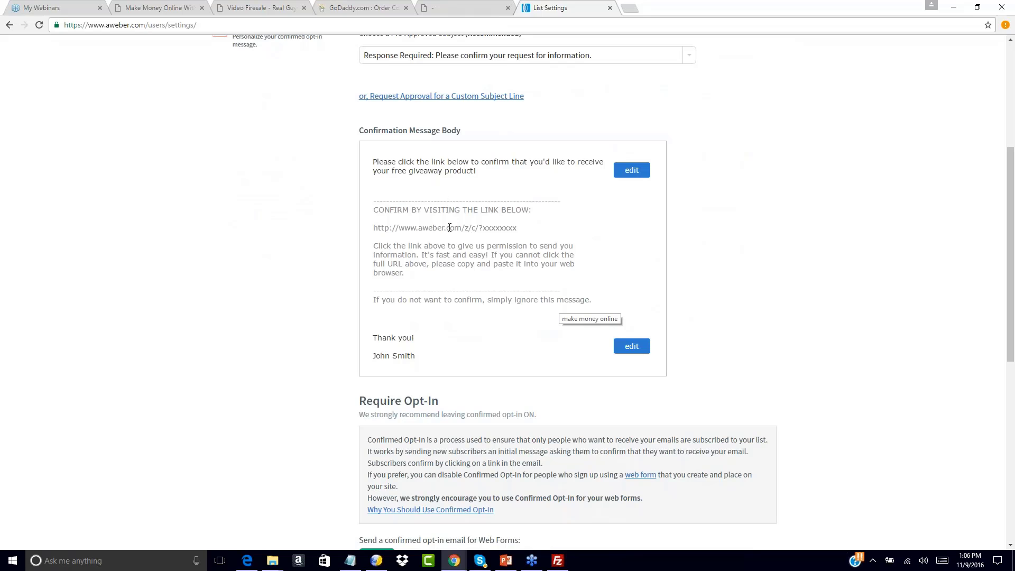
scroll(365, 373, "down", 4)
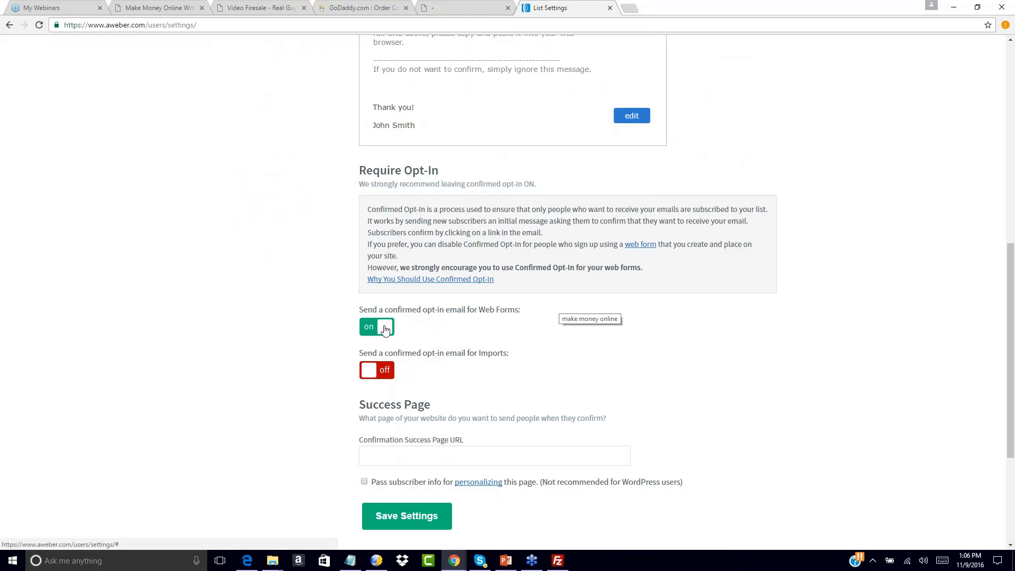
Toggle off the Web Forms confirmed opt-in and confirm with YES
left_click(385, 328)
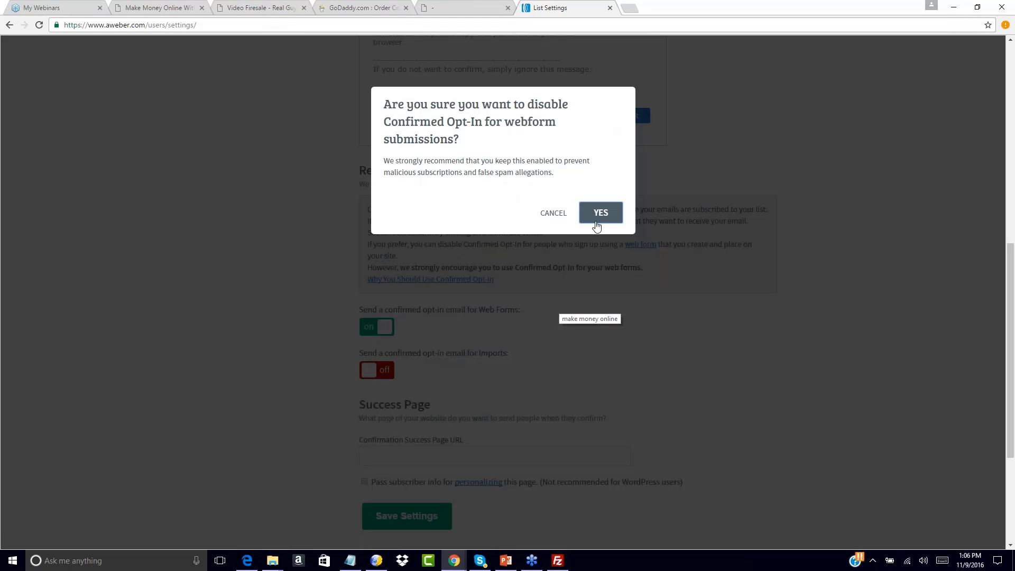
left_click(600, 213)
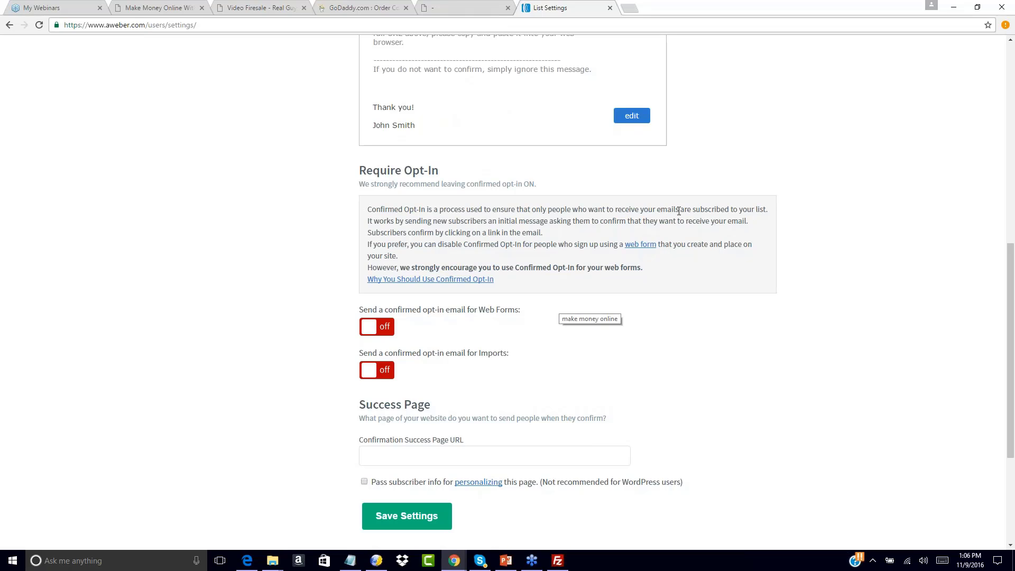
scroll(662, 324, "down", 1)
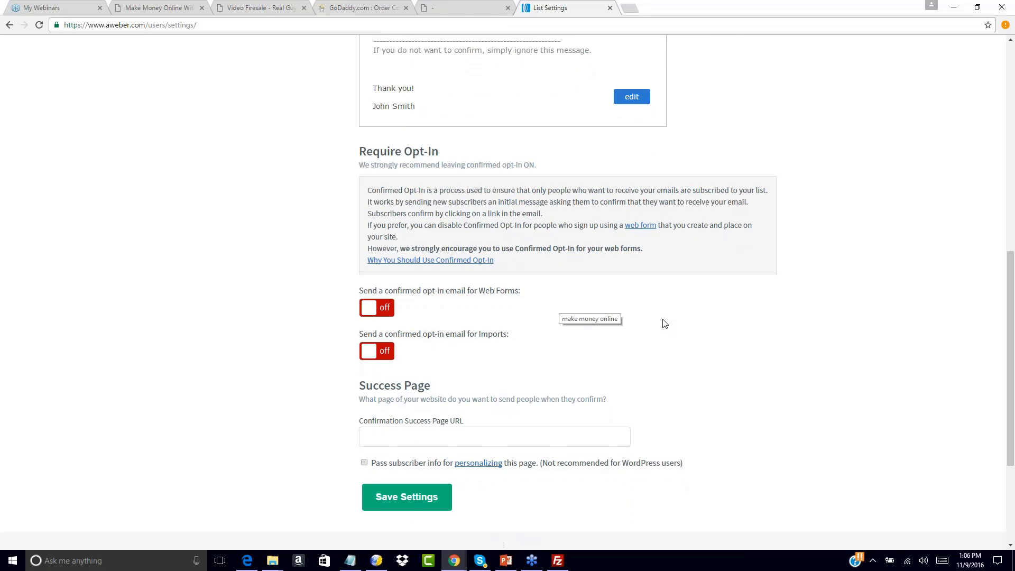
scroll(465, 302, "up", 1)
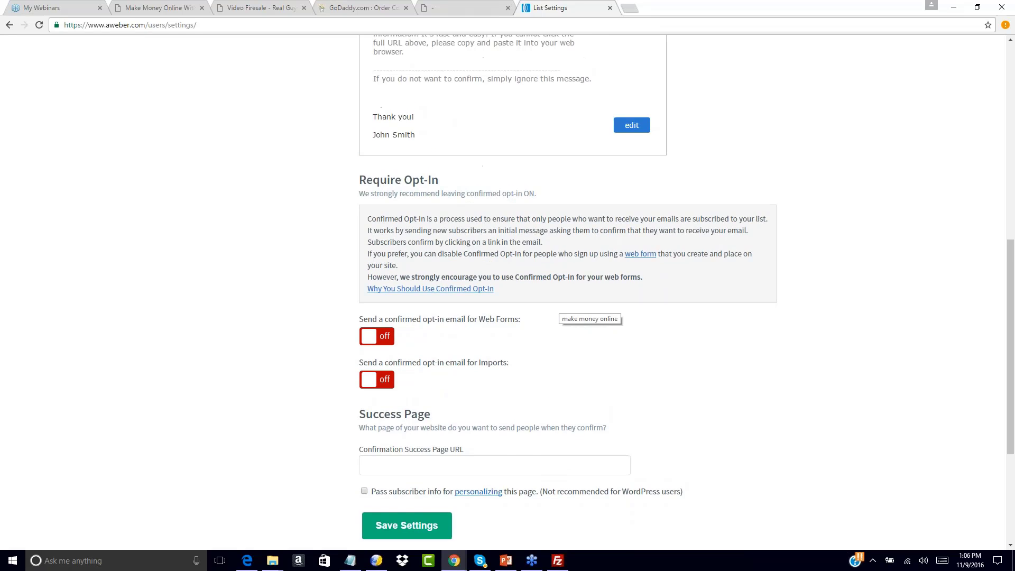
scroll(471, 328, "up", 9)
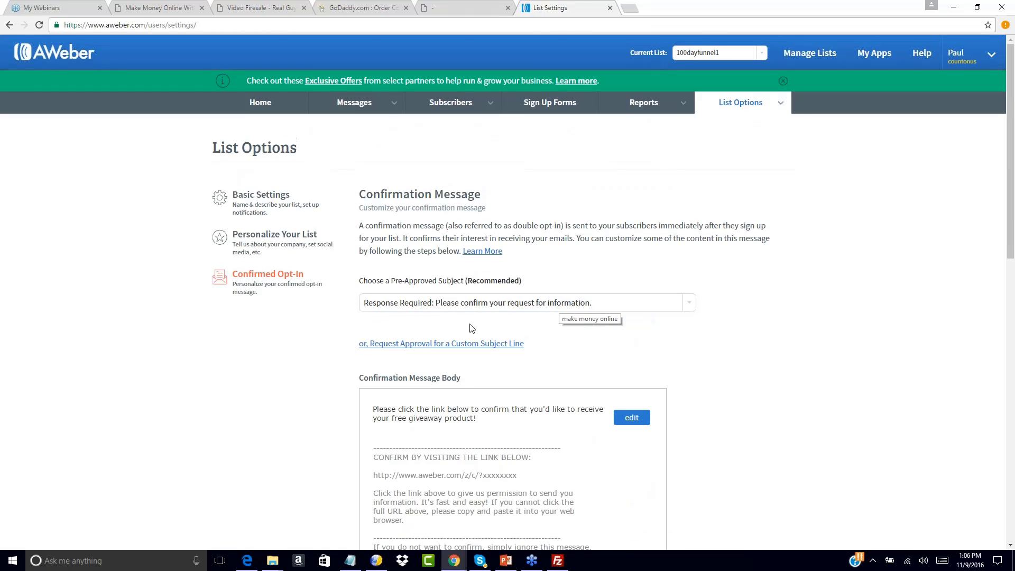
scroll(759, 301, "down", 8)
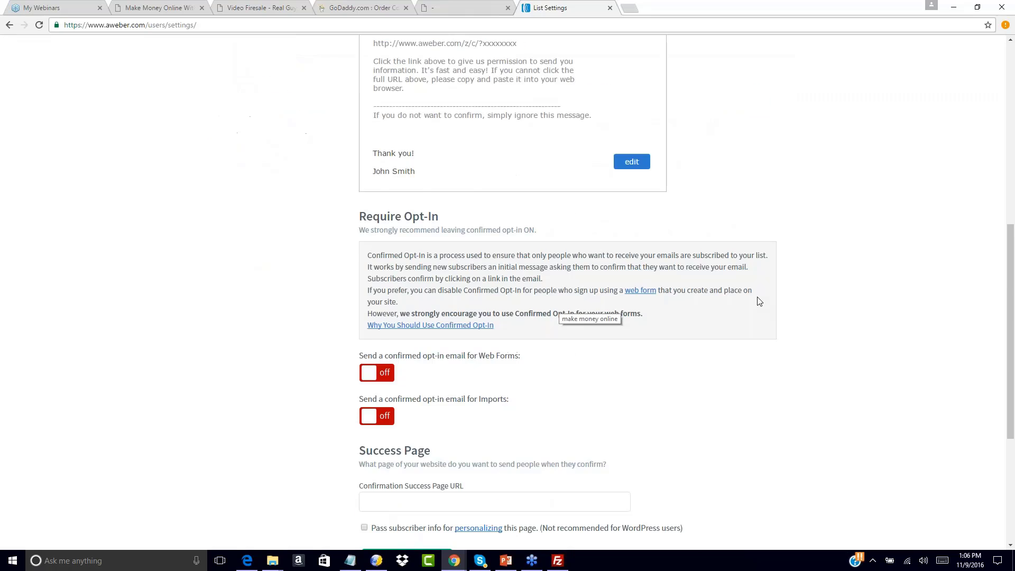
scroll(759, 301, "down", 5)
scroll(668, 145, "up", 2)
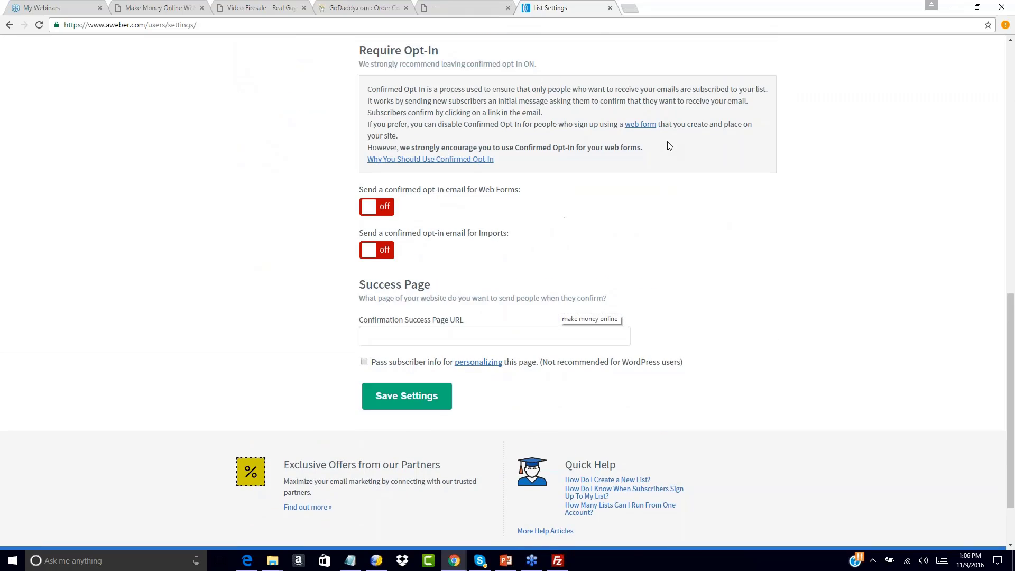
scroll(668, 146, "down", 2)
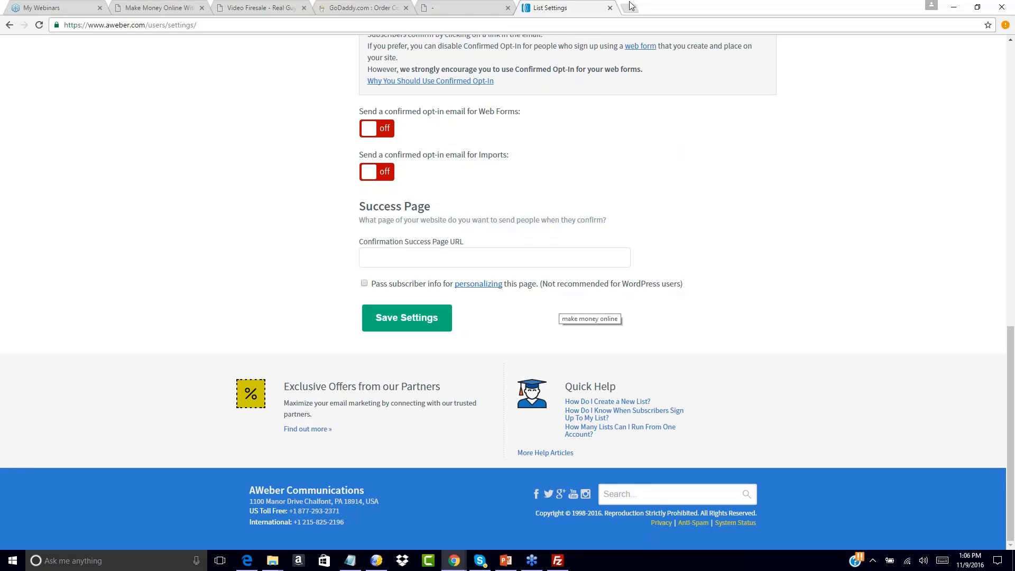
Paste the funnel1-upsell1-dl568.html address from Notepad as the Confirmation Success Page URL and save
left_click(363, 252)
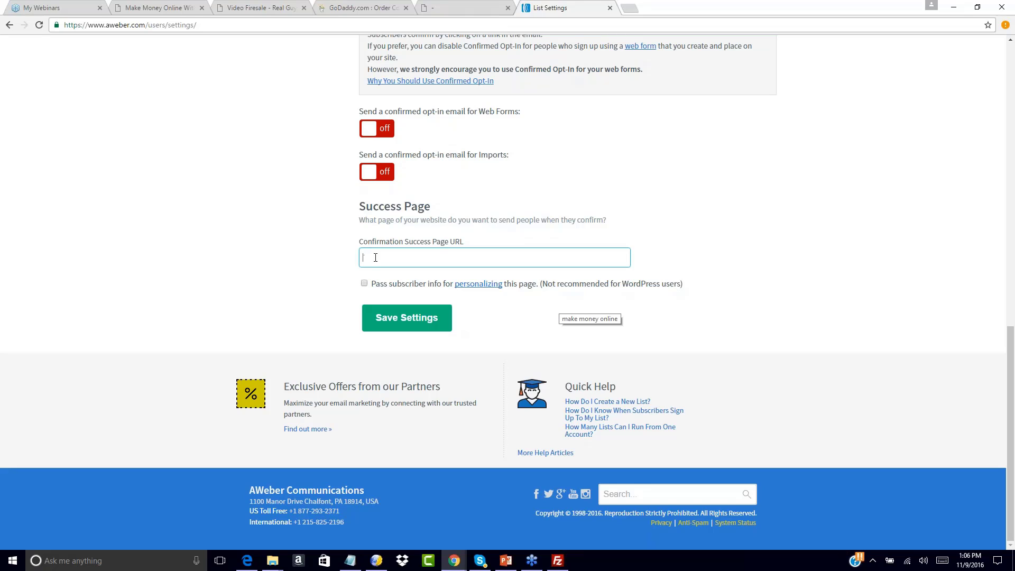
left_click(350, 560)
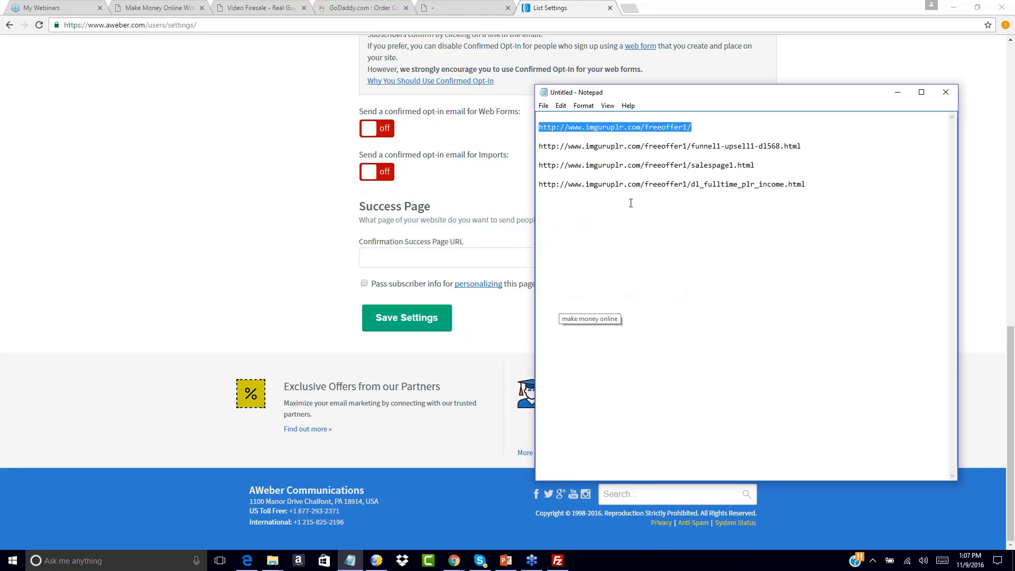
left_click_drag(812, 142, 714, 137)
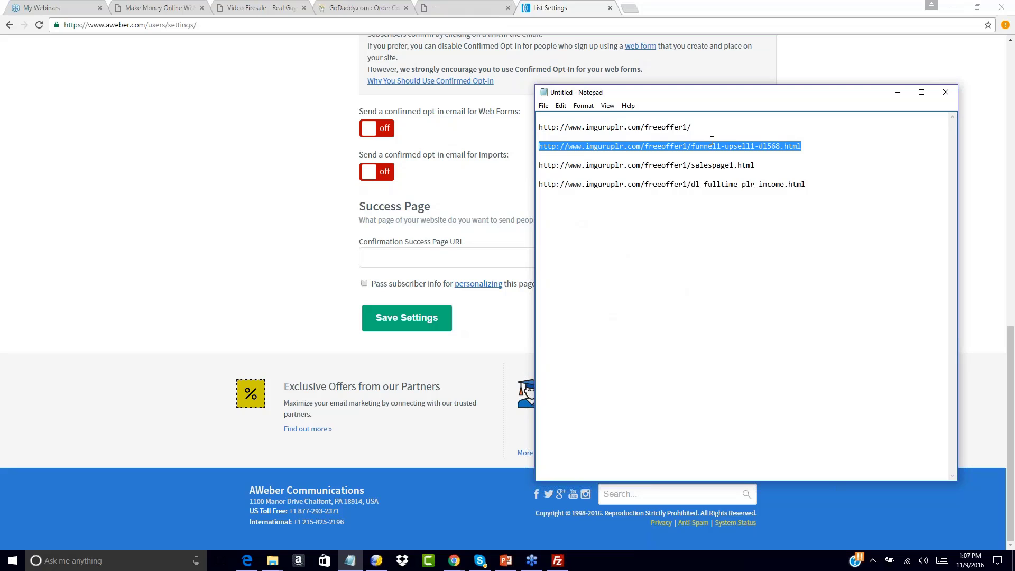
left_click(810, 145)
key("shift+Home")
key("ctrl+c")
left_click(371, 260)
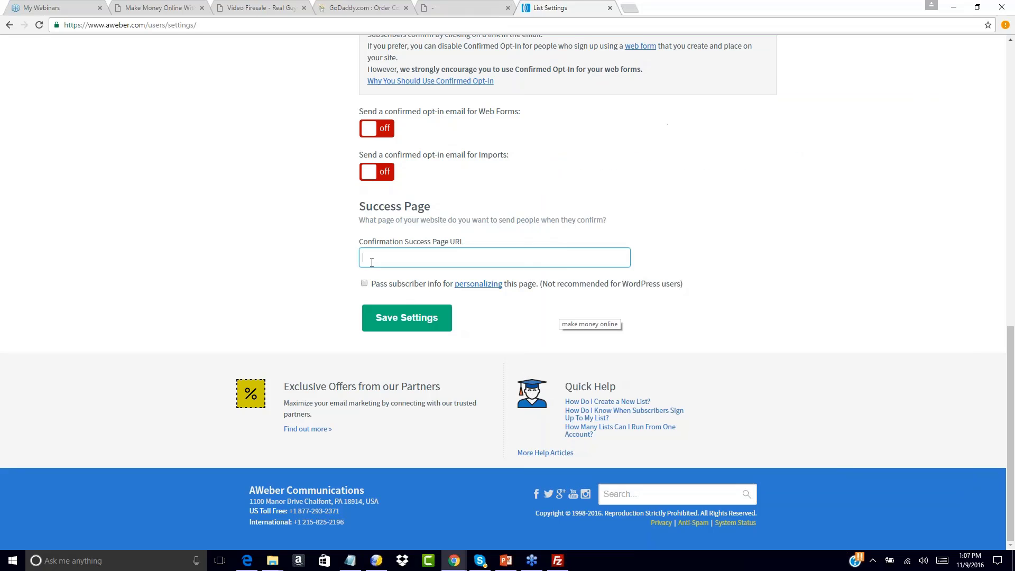
key("ctrl+v")
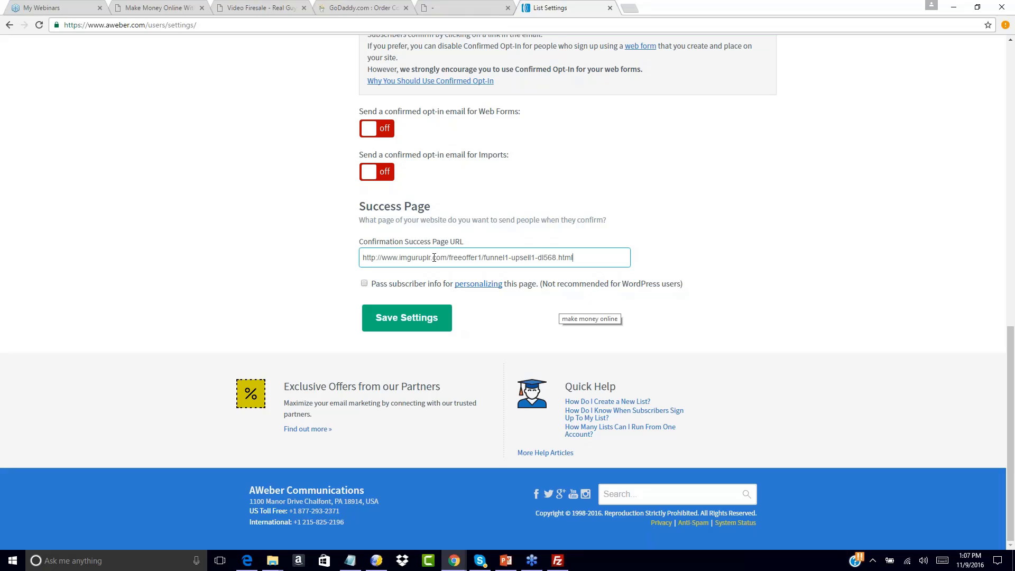
left_click(396, 319)
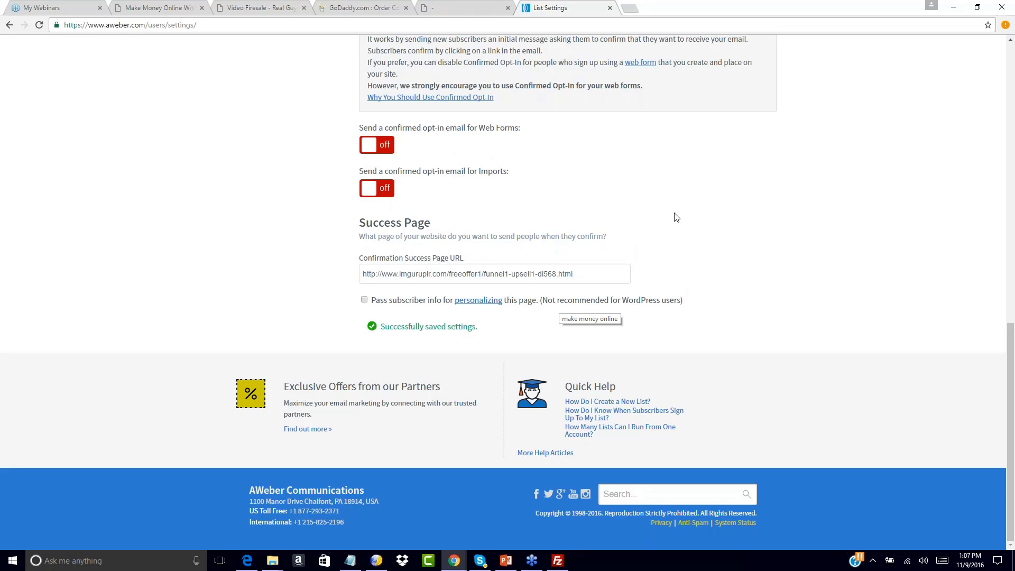
Go to the Sign Up Forms page
scroll(727, 200, "up", 9)
scroll(728, 199, "up", 4)
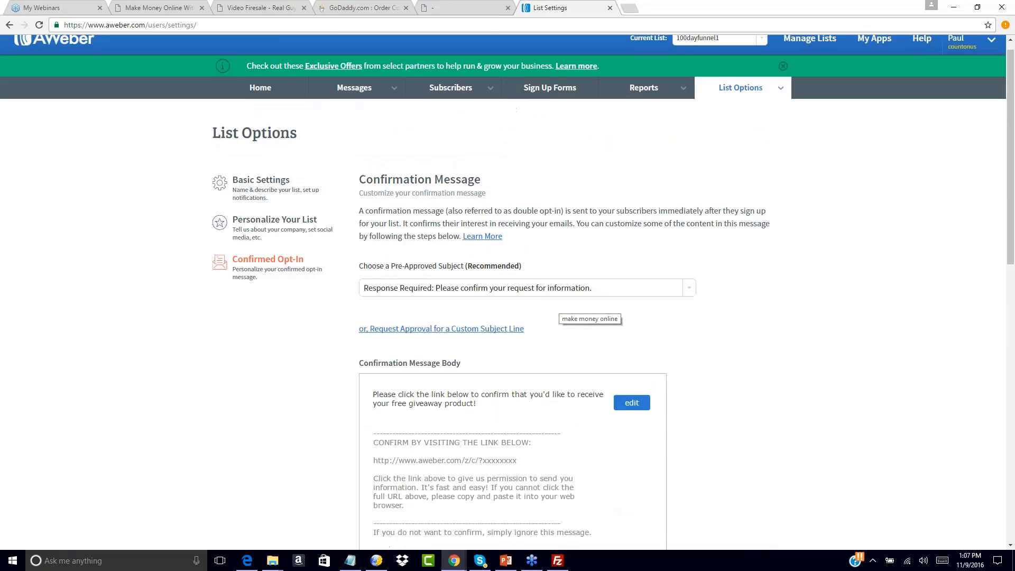
scroll(753, 207, "down", 12)
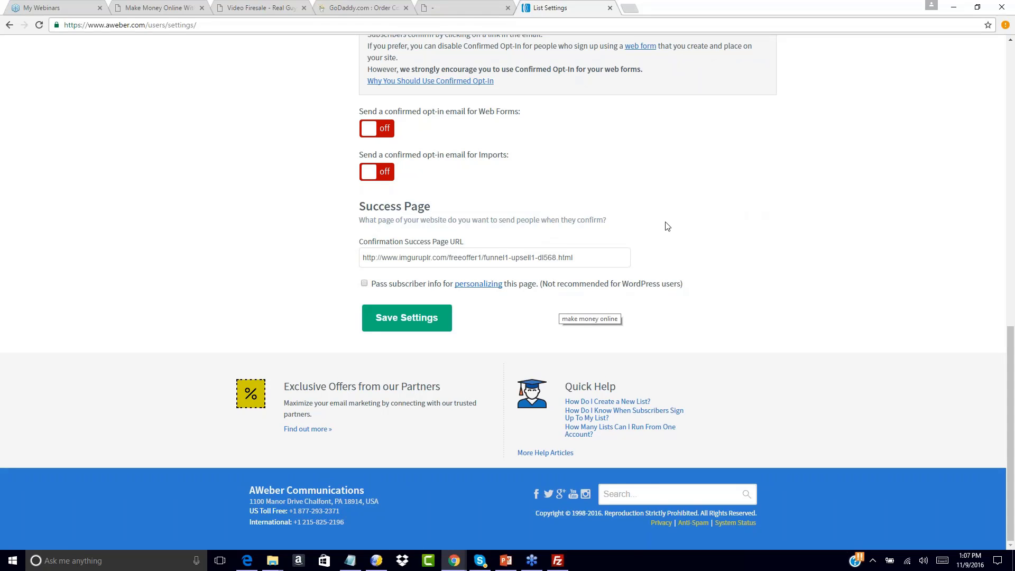
scroll(664, 190, "up", 12)
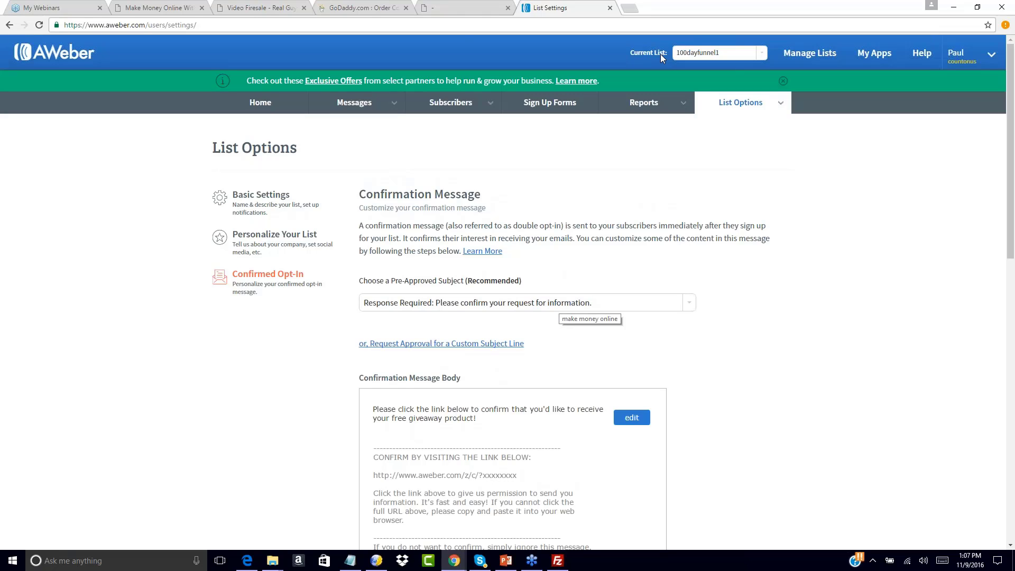
left_click(543, 104)
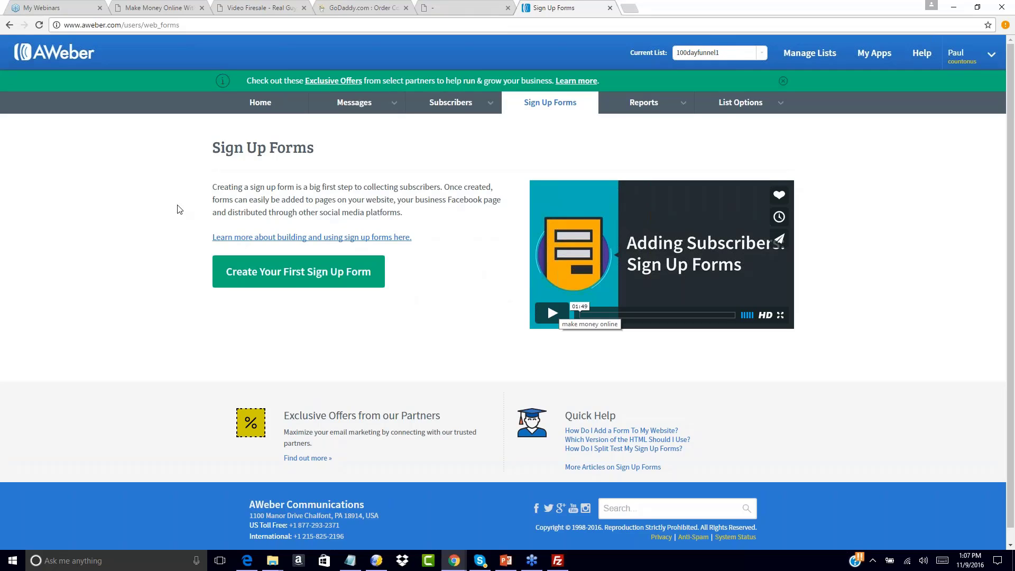
Create the first sign up form, check the opt-in and thank-you pages, then show Popular templates
left_click(298, 272)
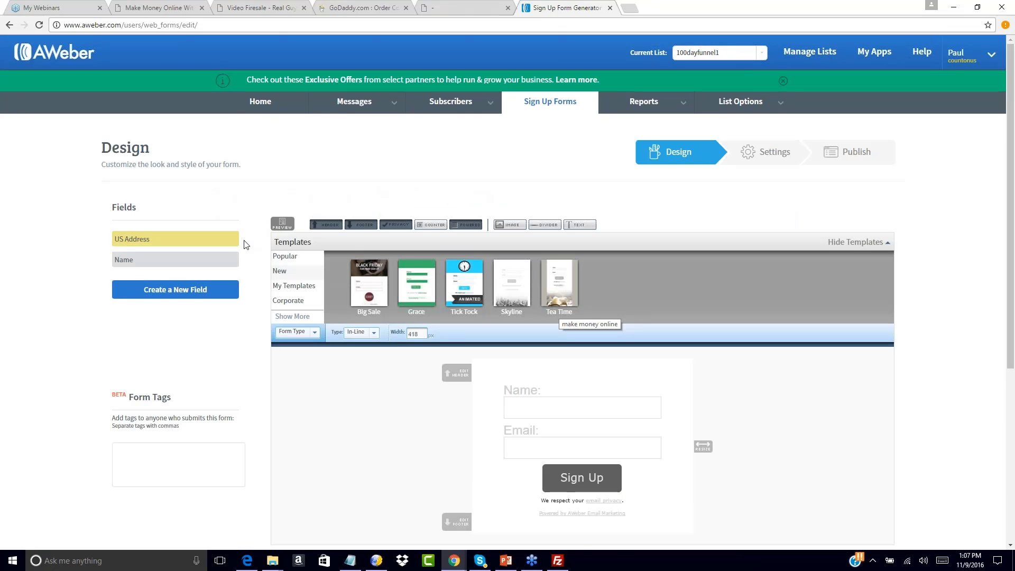
scroll(702, 296, "down", 3)
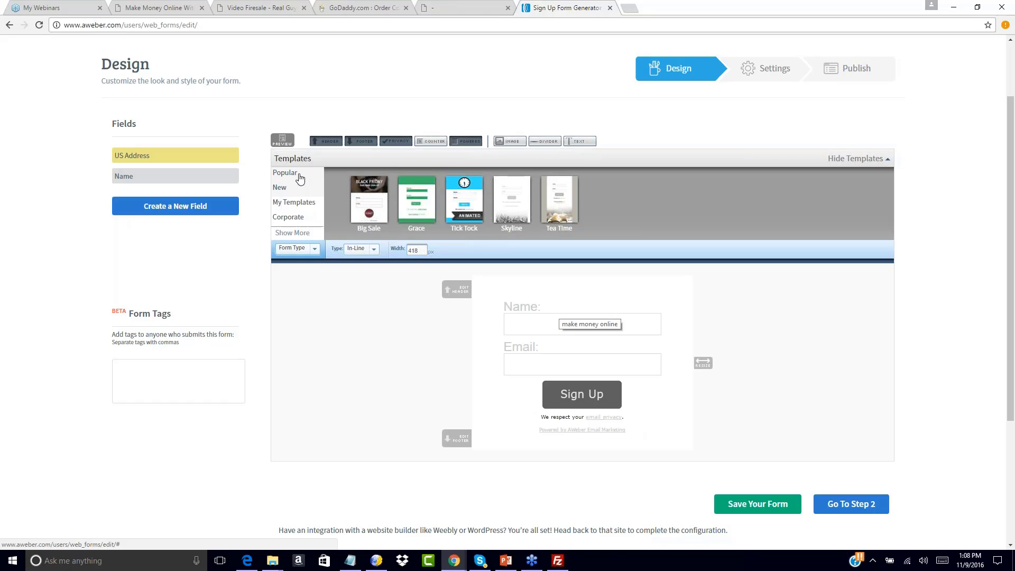
left_click(474, 4)
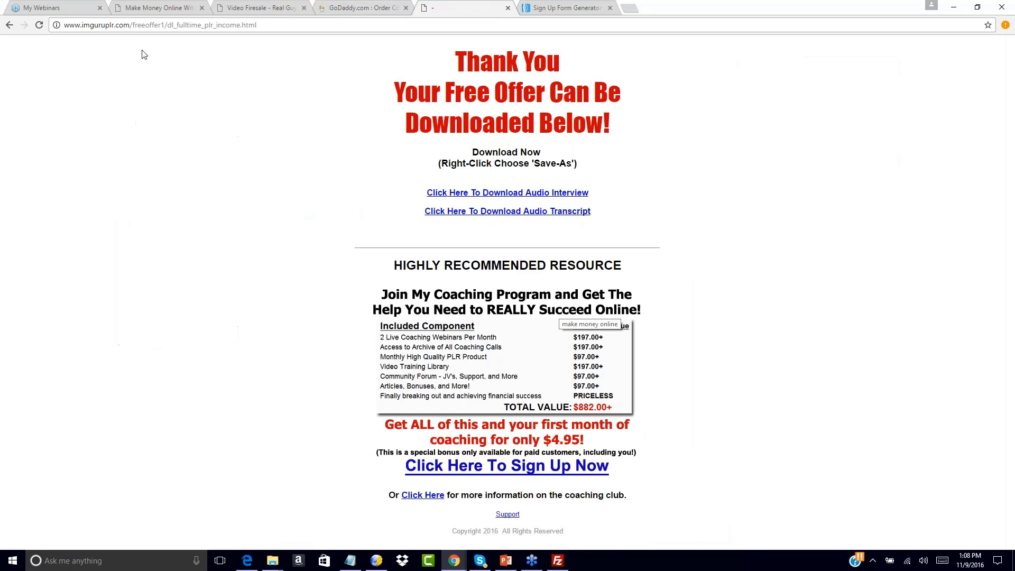
left_click_drag(172, 24, 259, 25)
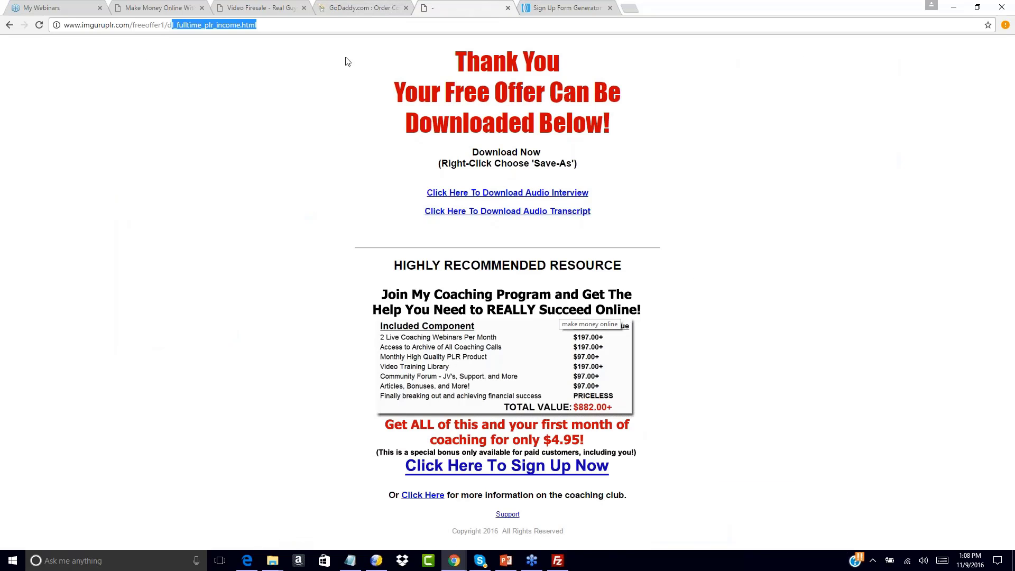
left_click(257, 6)
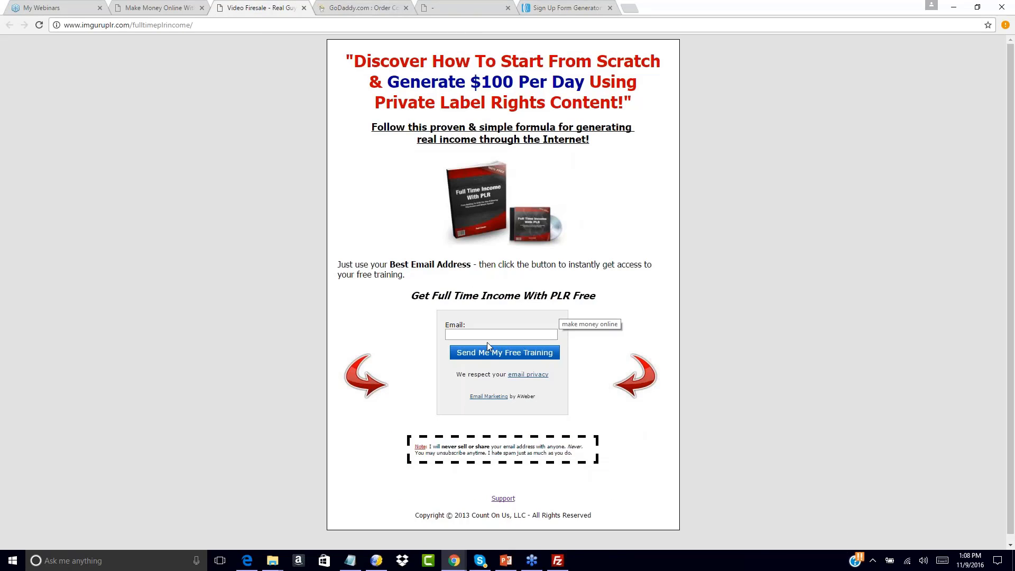
left_click(574, 6)
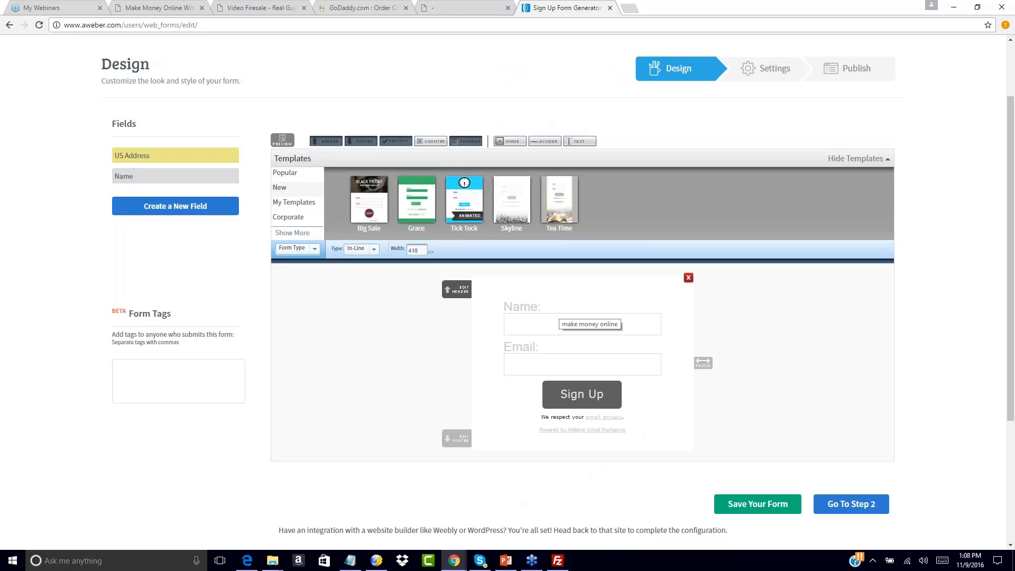
left_click(285, 173)
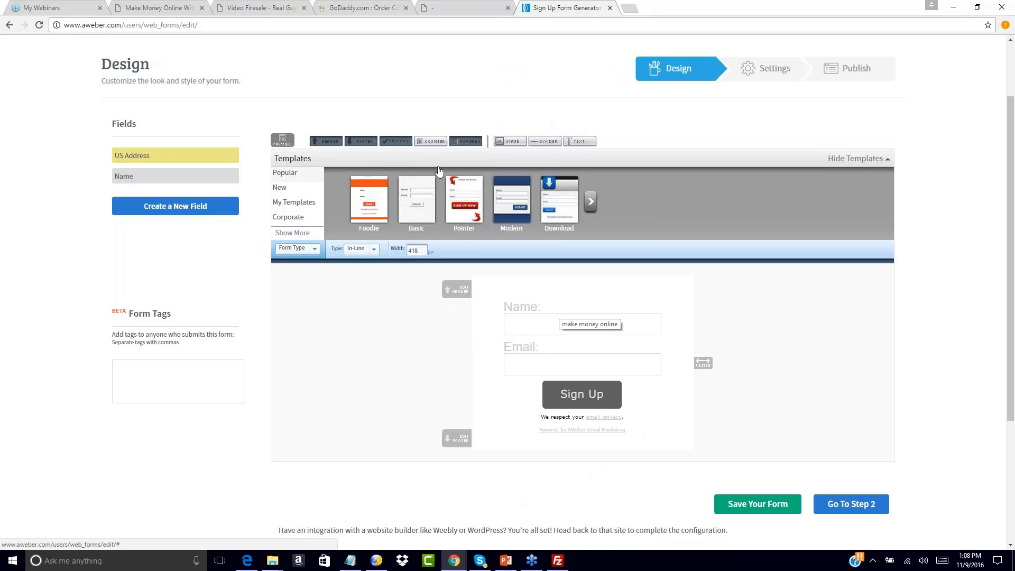
Load the Download template, delete its header, and widen the form to 293 px
left_click(560, 188)
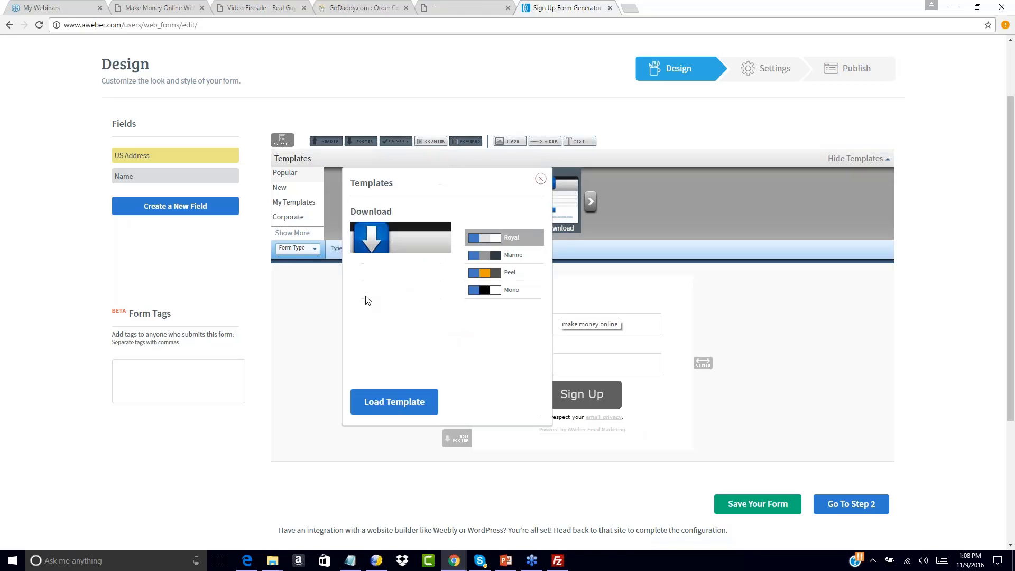
left_click(393, 402)
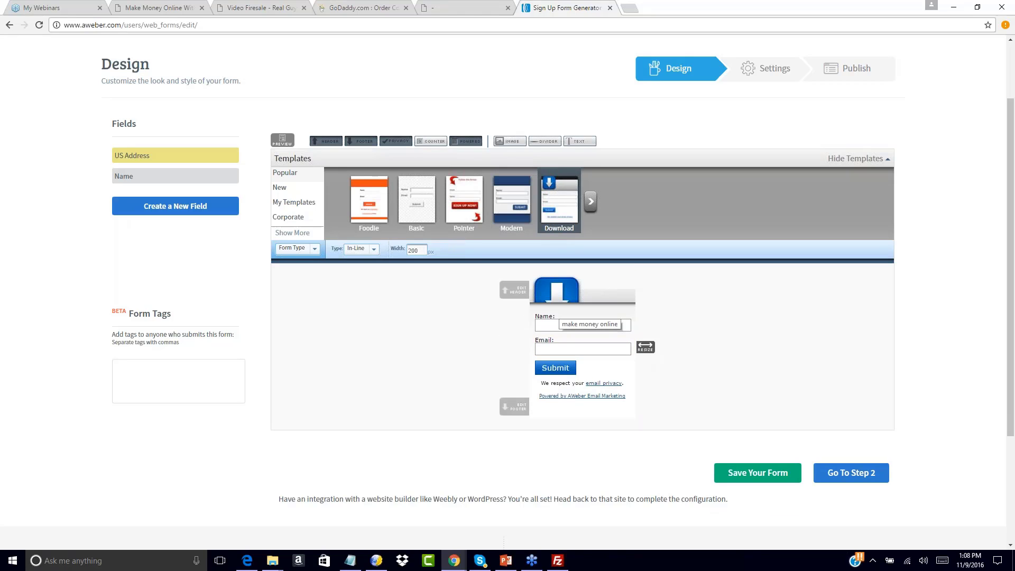
left_click(631, 278)
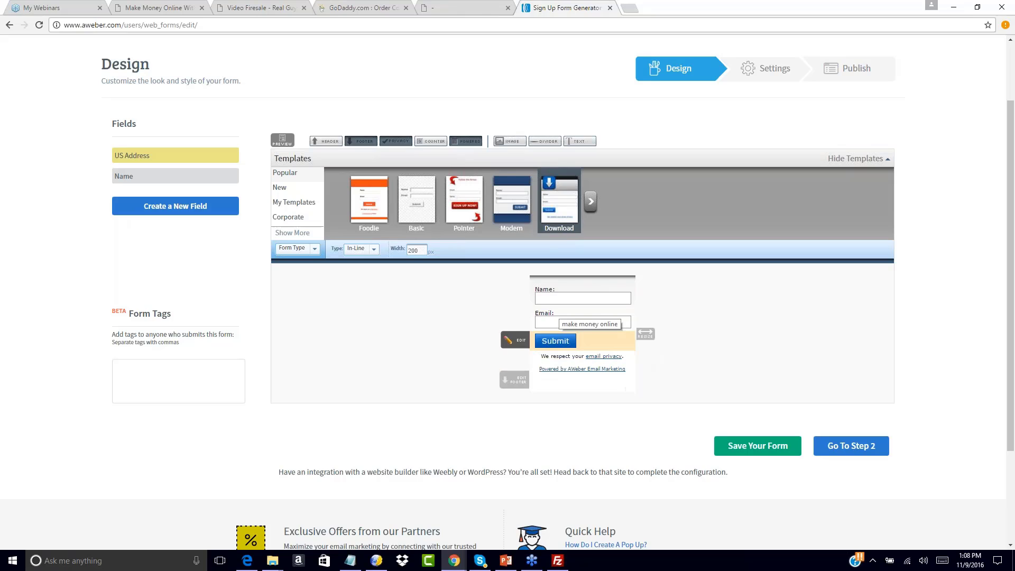
left_click_drag(645, 333, 680, 335)
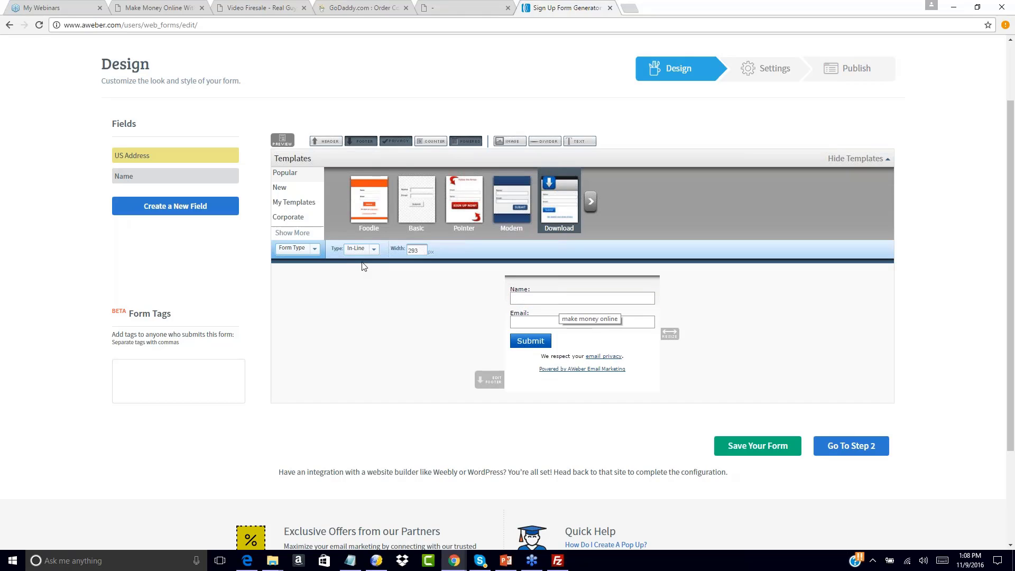
Try a magenta header background, cancel it, and remove the header image
left_click(319, 142)
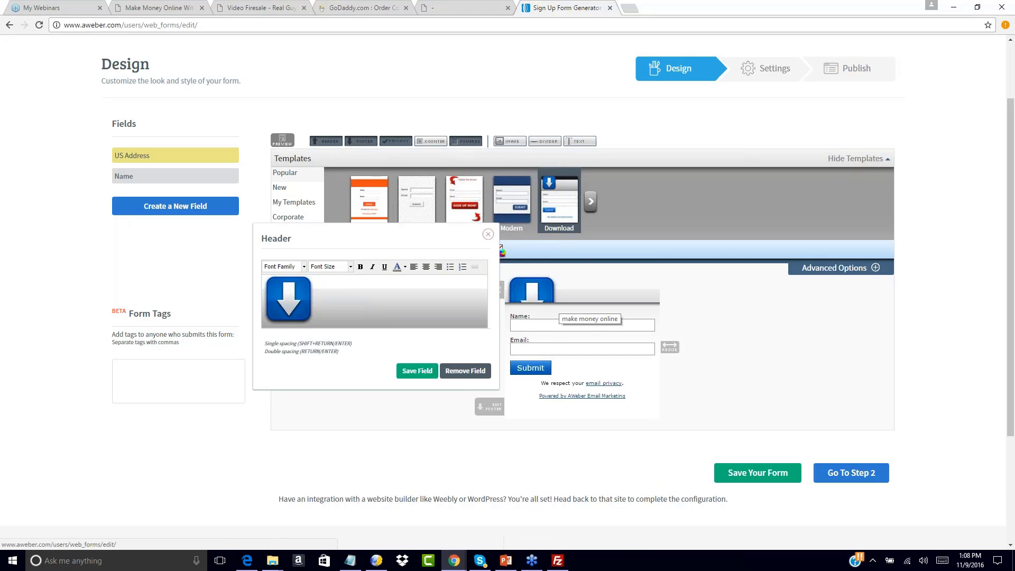
left_click(488, 234)
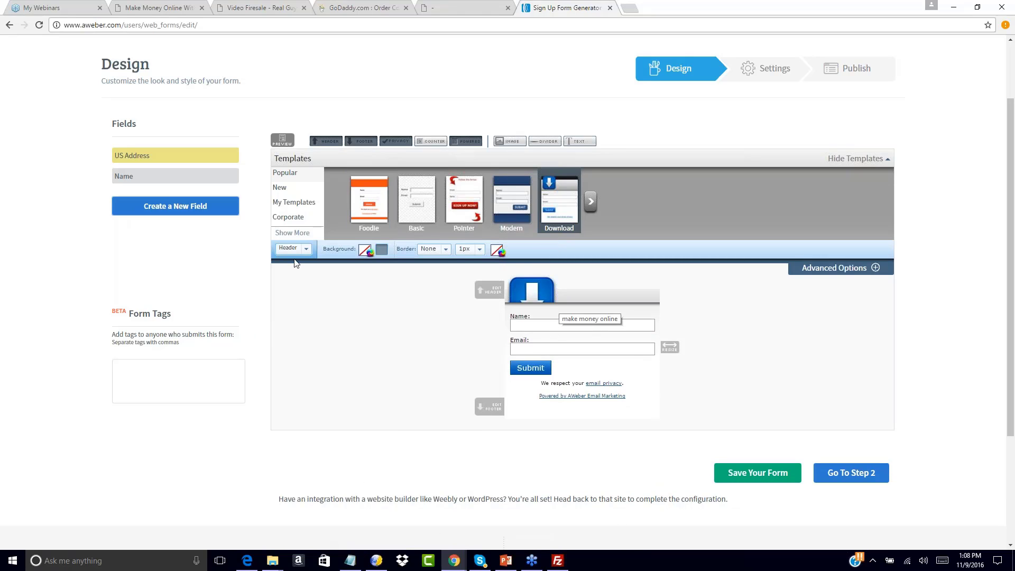
left_click(365, 250)
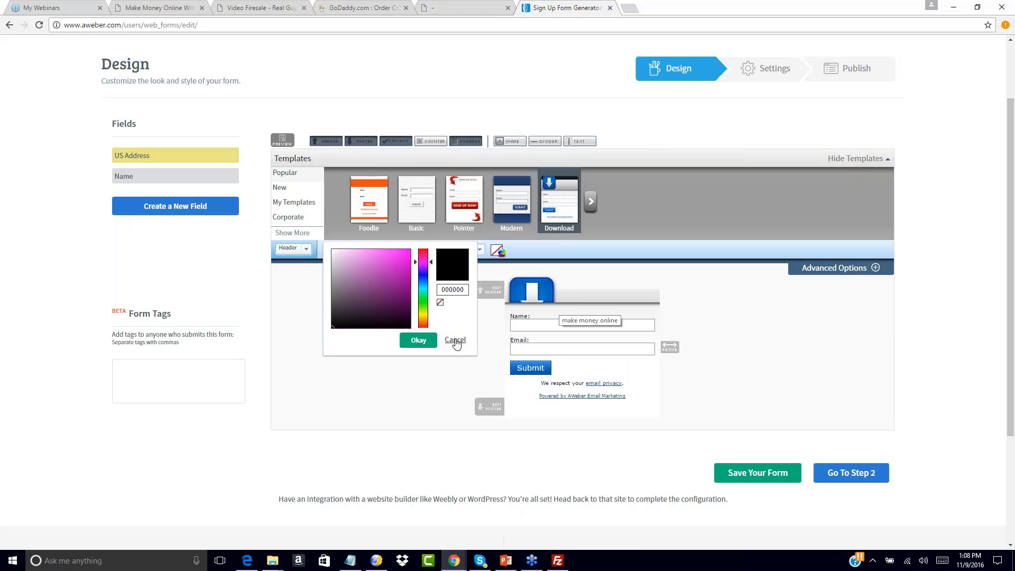
left_click(398, 266)
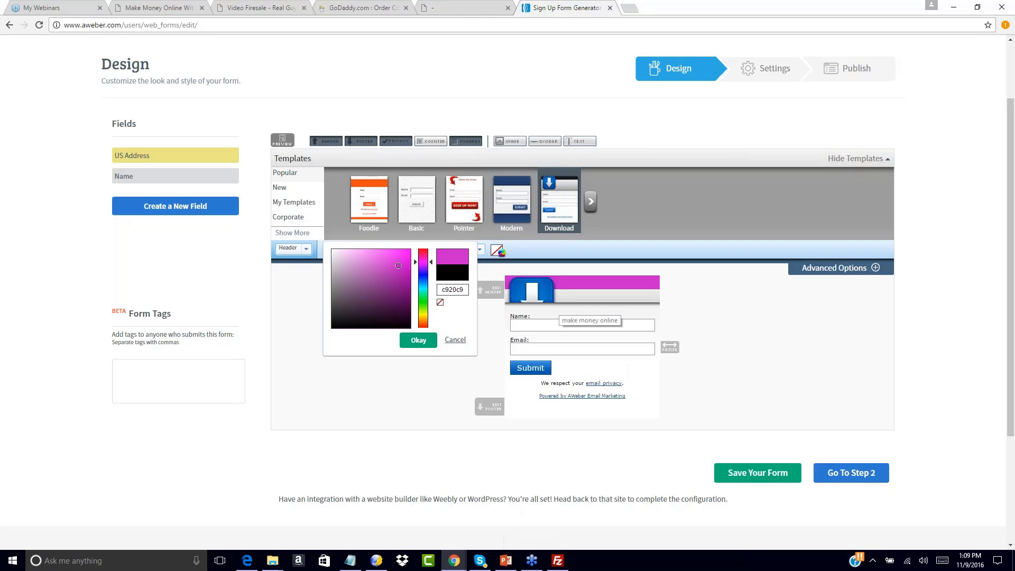
left_click(455, 339)
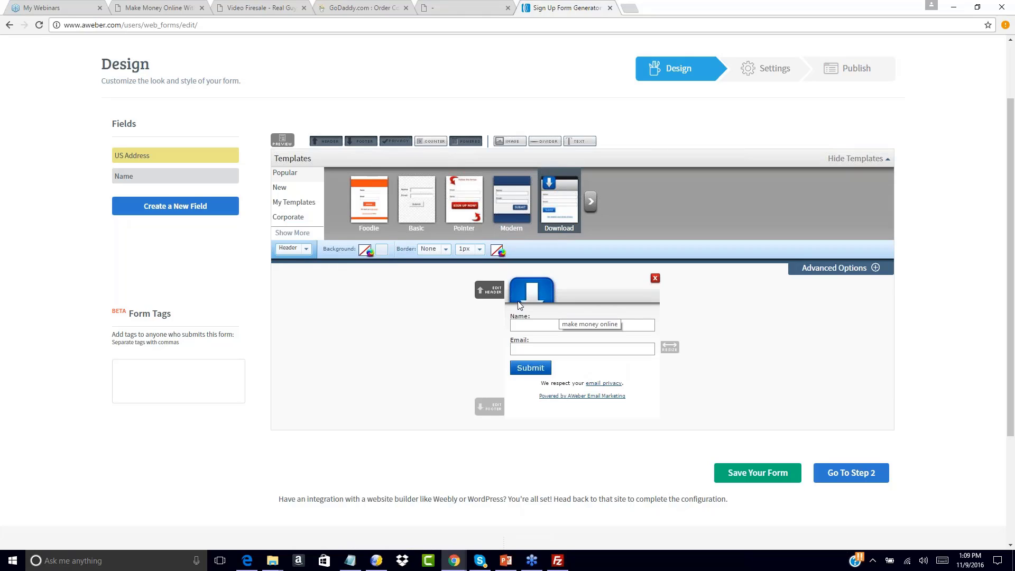
left_click(655, 289)
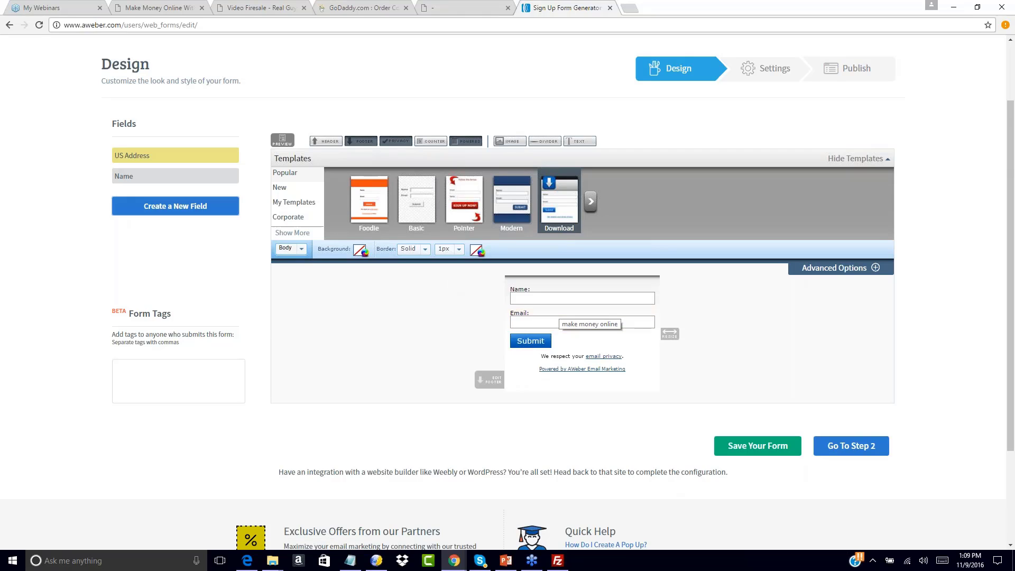
Set the form body background colour to black (000000)
left_click(285, 248)
left_click(294, 249)
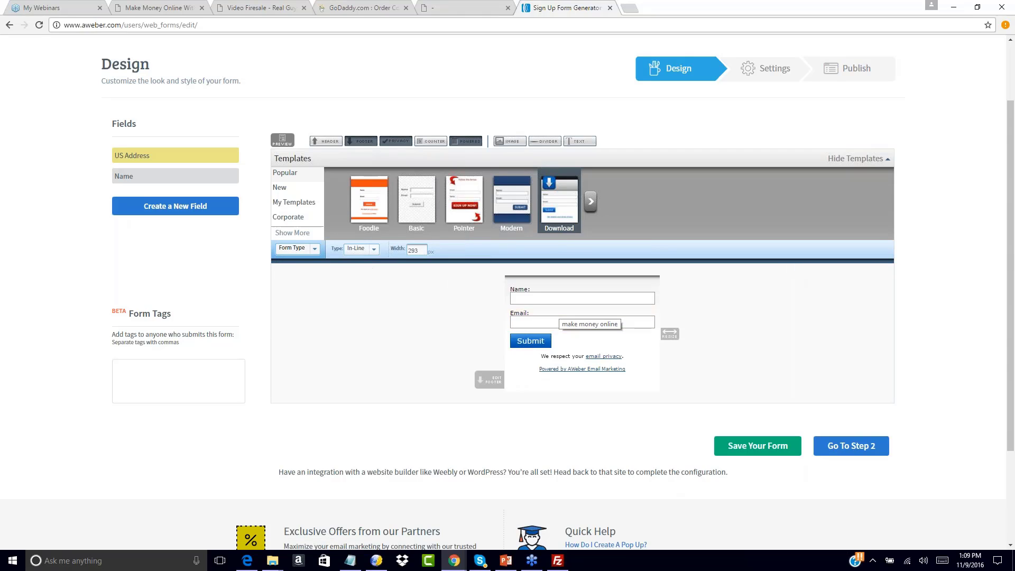
left_click(314, 249)
left_click(295, 263)
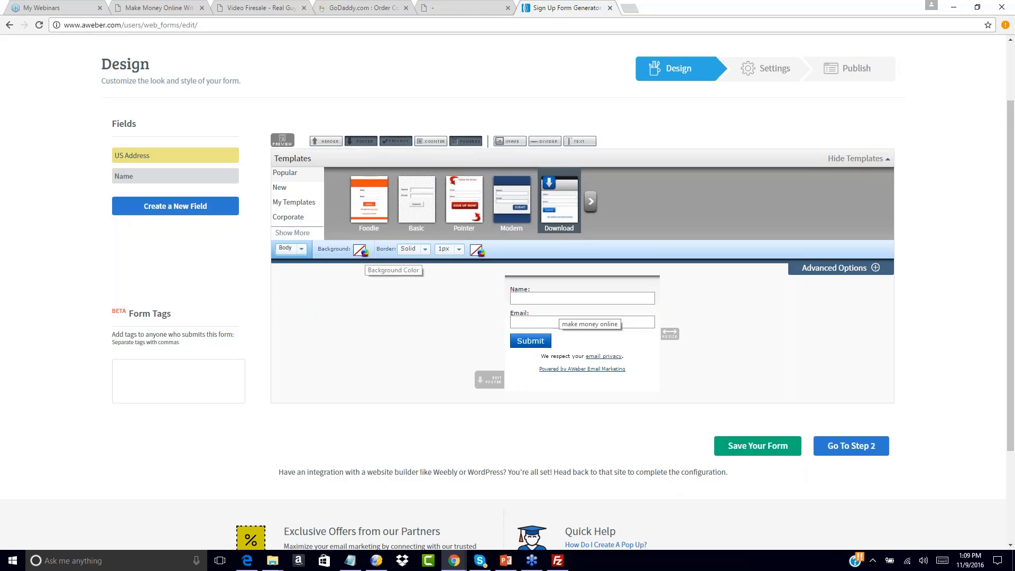
left_click(363, 251)
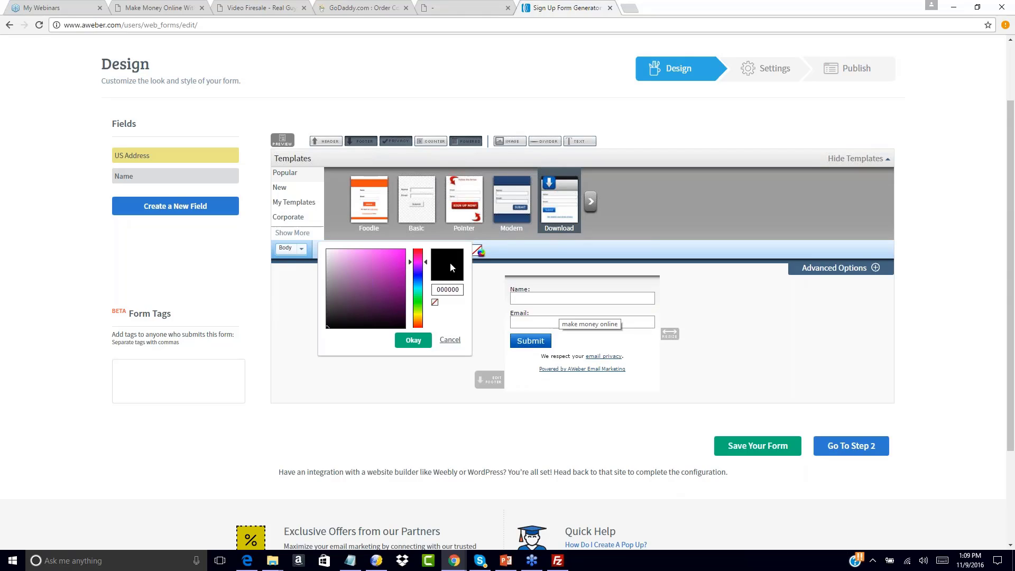
left_click(414, 340)
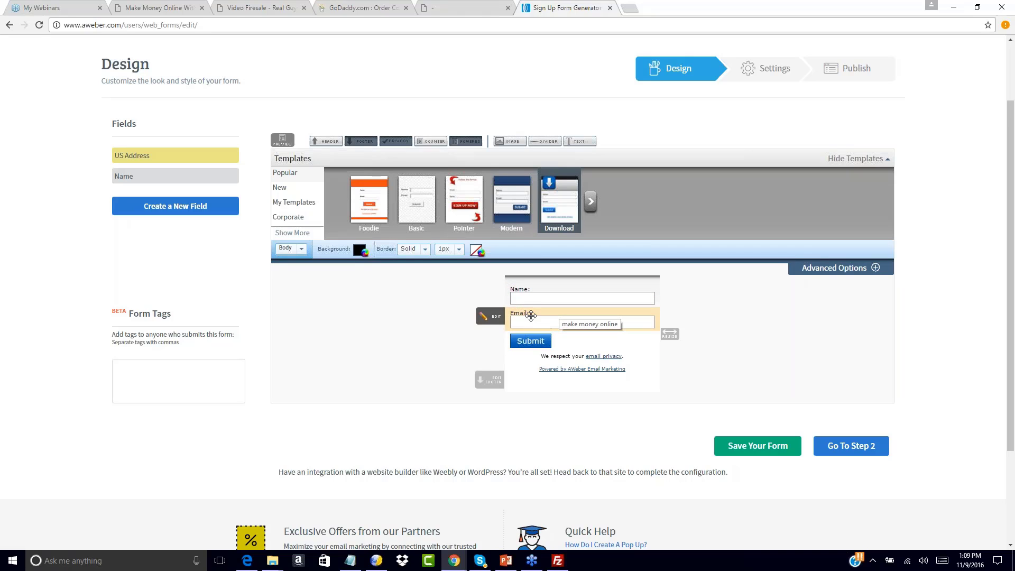
Replace Submit with 'Send Me My Free Training', narrow the form, and delete the Powered by AWeber footer
left_click(483, 342)
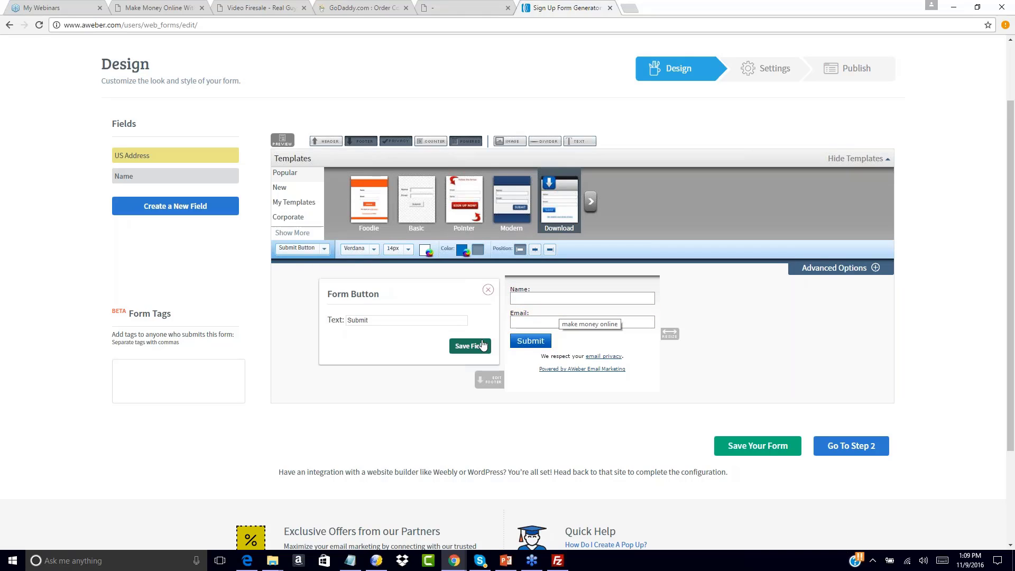
double_click(358, 319)
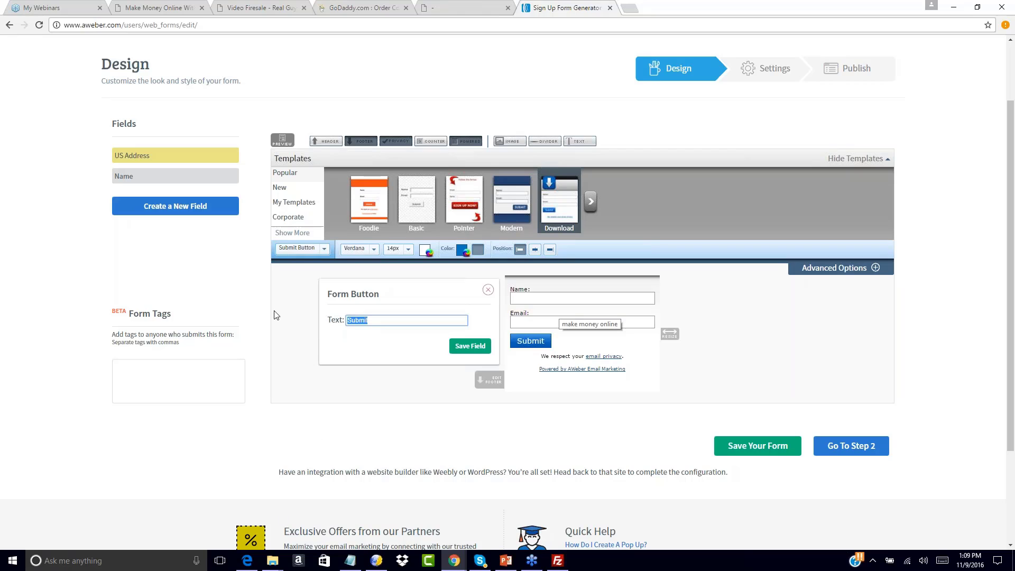
left_click(241, 6)
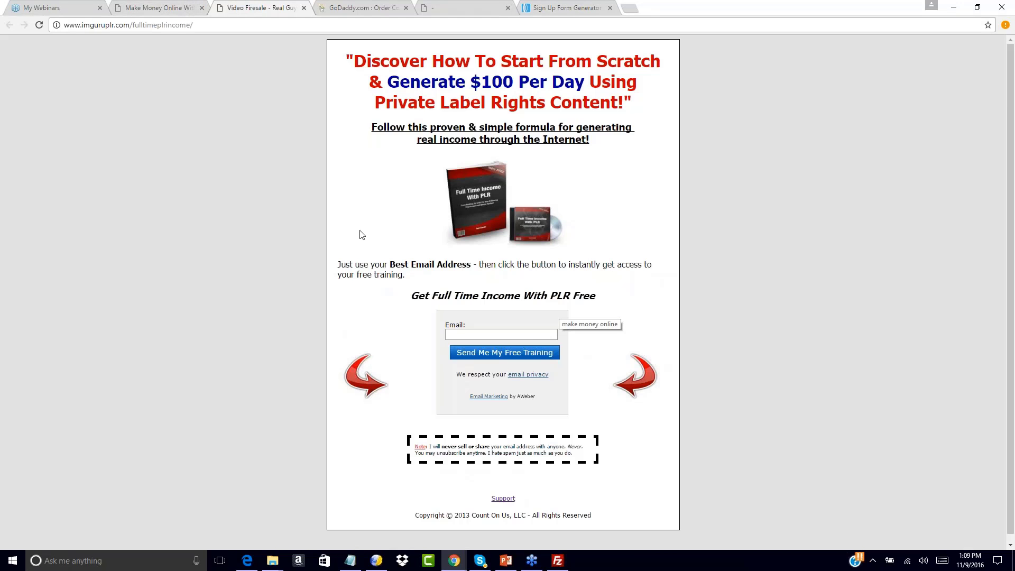
left_click(565, 7)
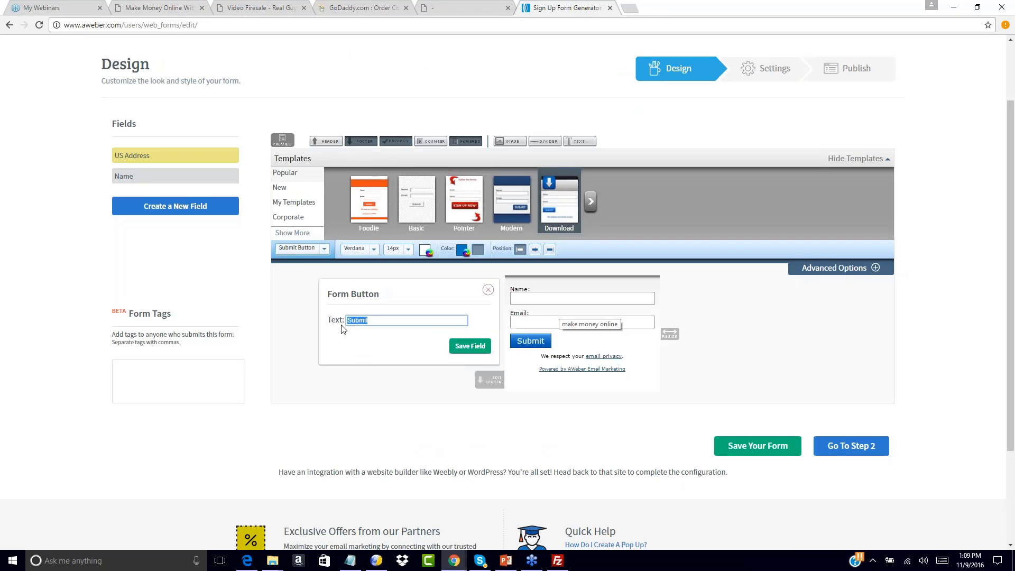
type("Send Me My Free YTr")
key("BackSpace")
key("BackSpace")
key("BackSpace")
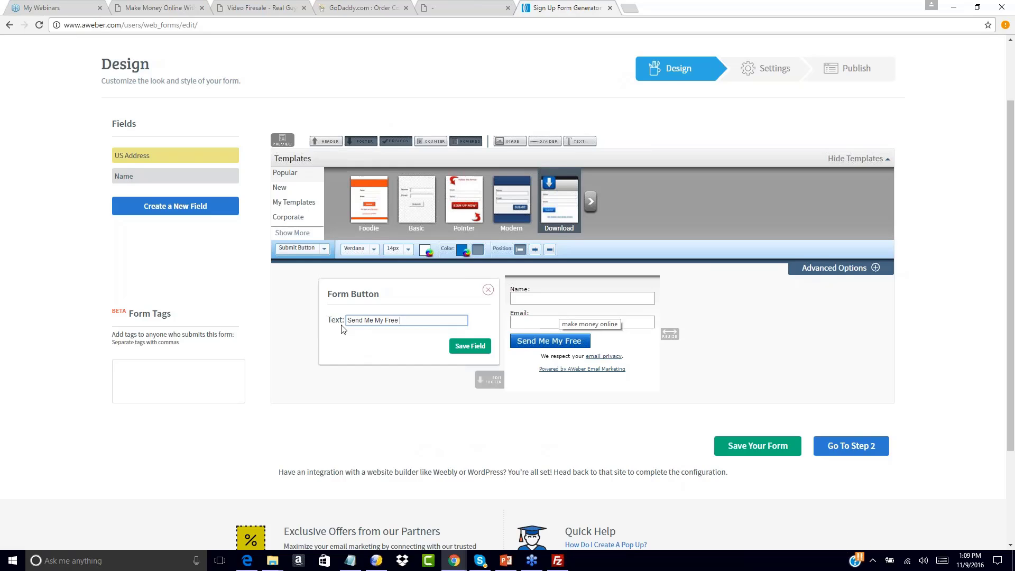
type("Training")
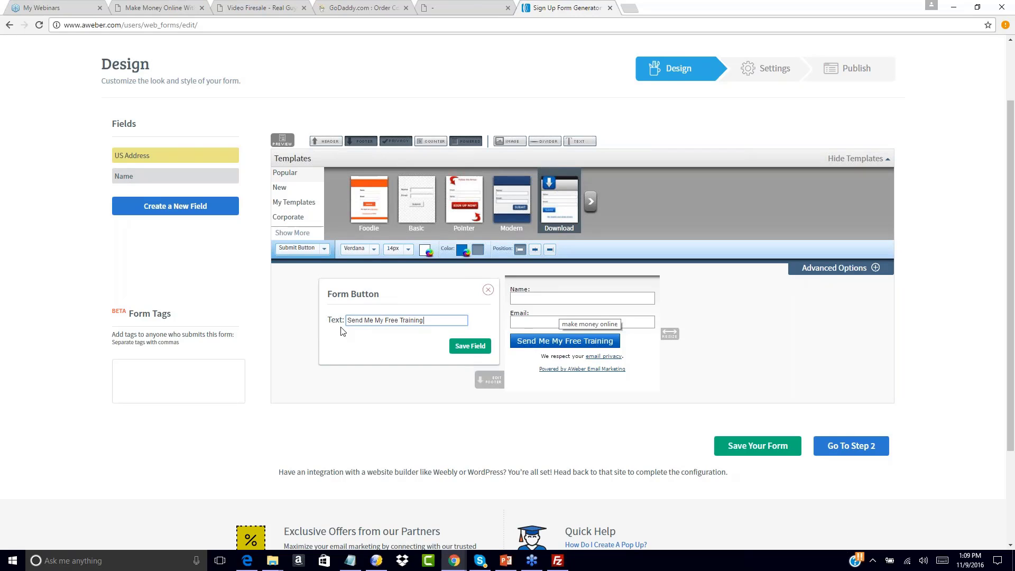
left_click(469, 345)
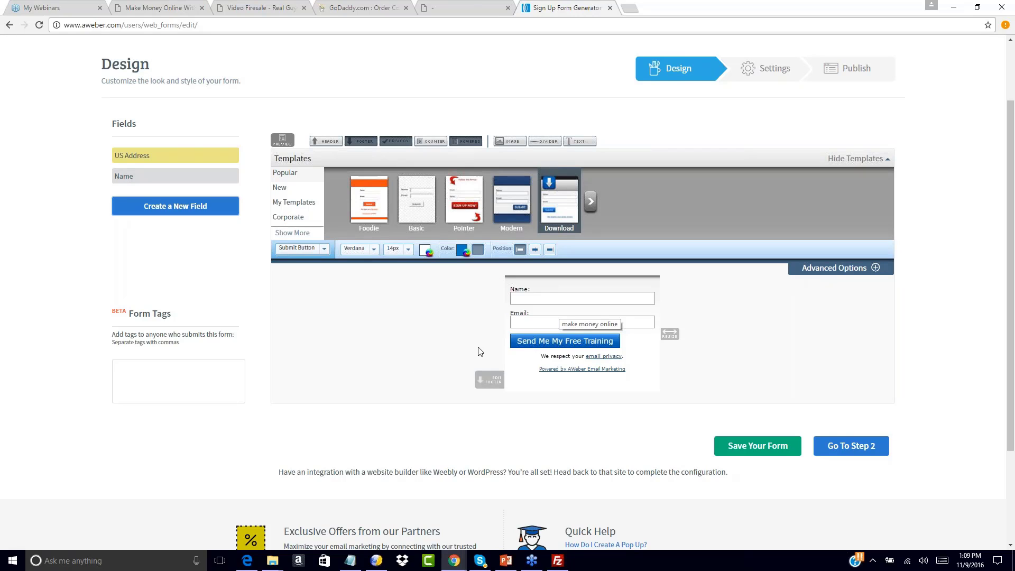
left_click_drag(669, 333, 639, 335)
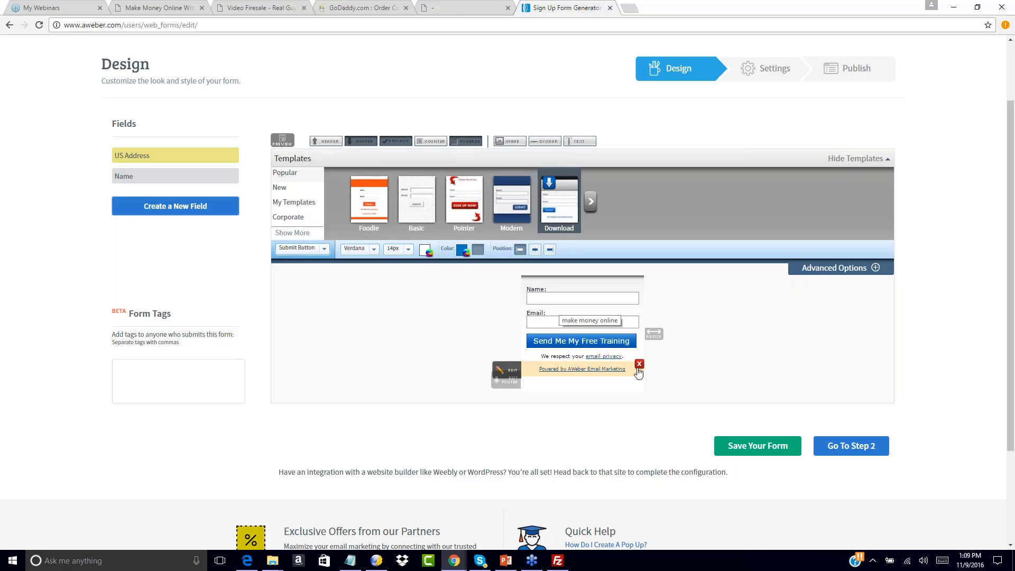
left_click(639, 364)
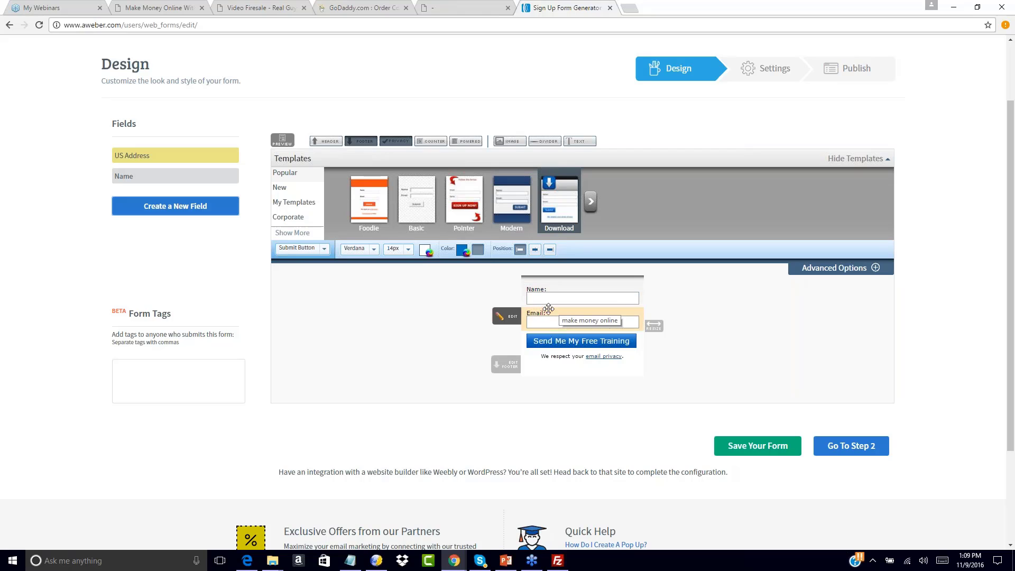
Remove the Name field so the form keeps only the email field and button
left_click(257, 6)
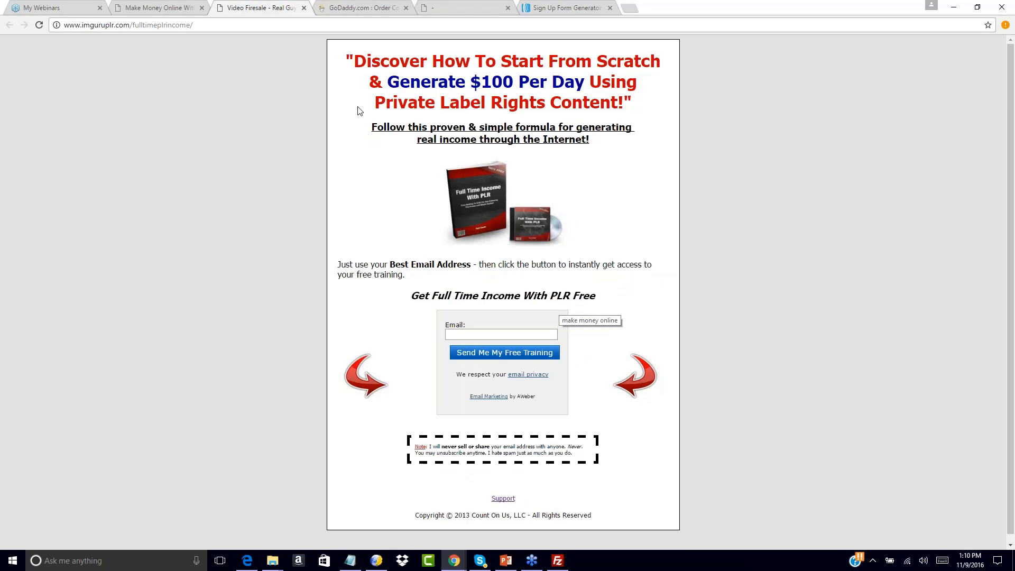
left_click(566, 7)
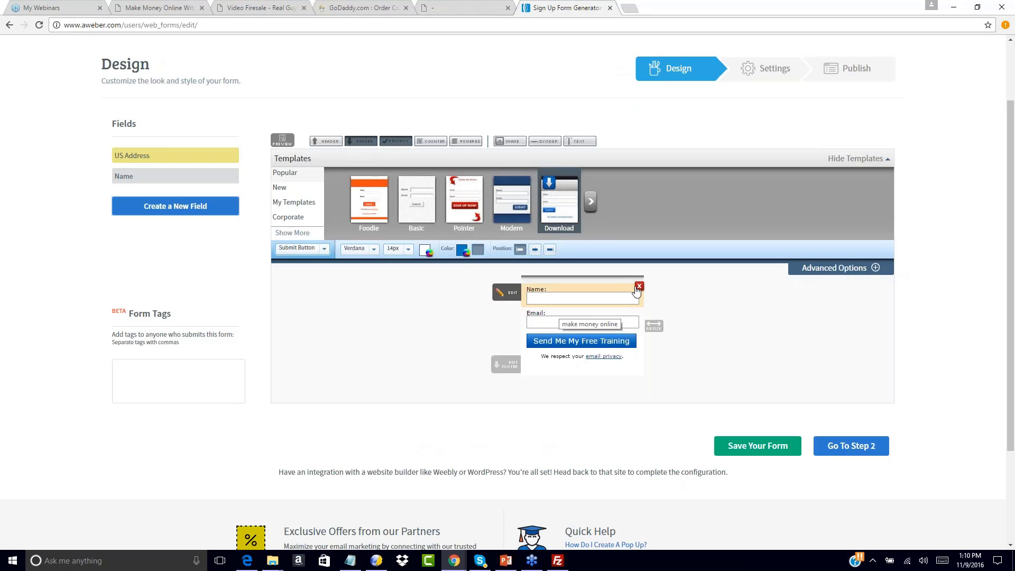
left_click(638, 287)
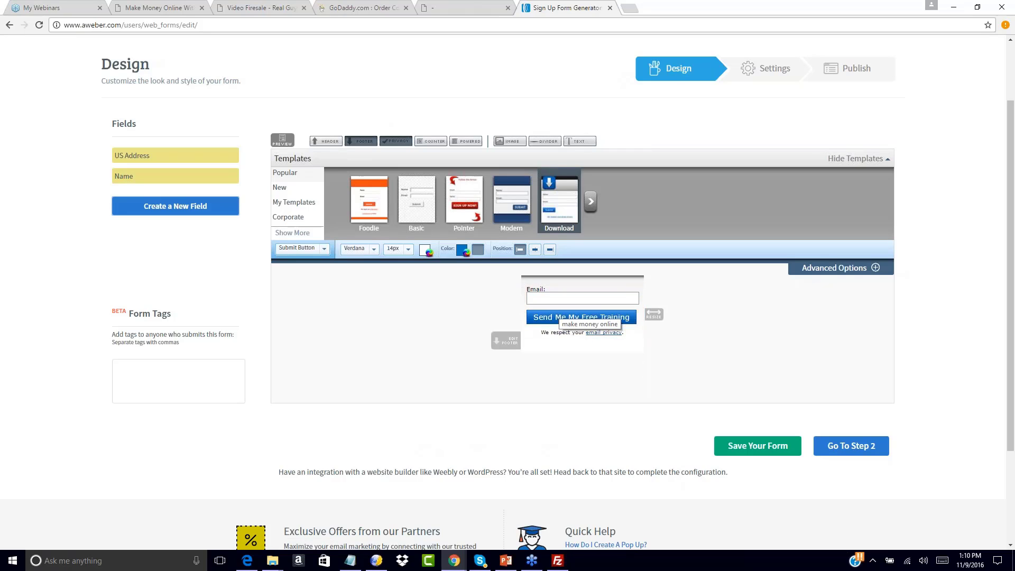
mouse_move(576, 308)
left_click(873, 265)
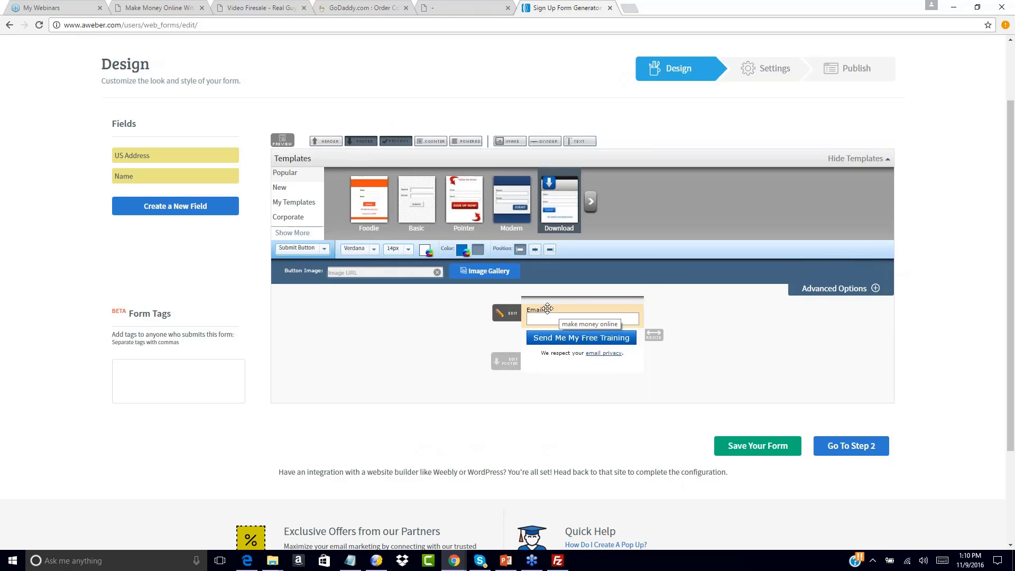
Clear the Background Image URL for the form Body
left_click(323, 248)
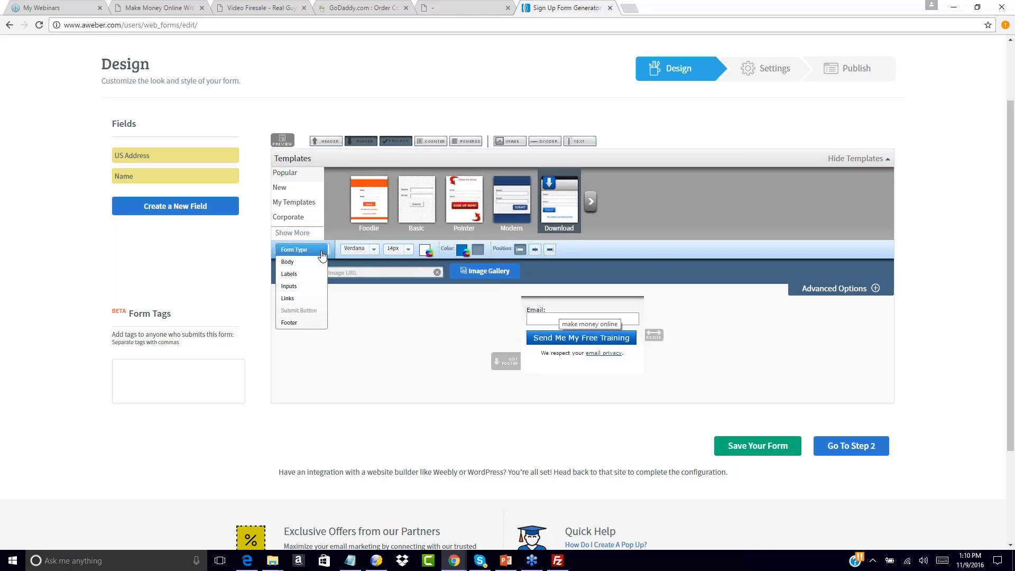
left_click(288, 258)
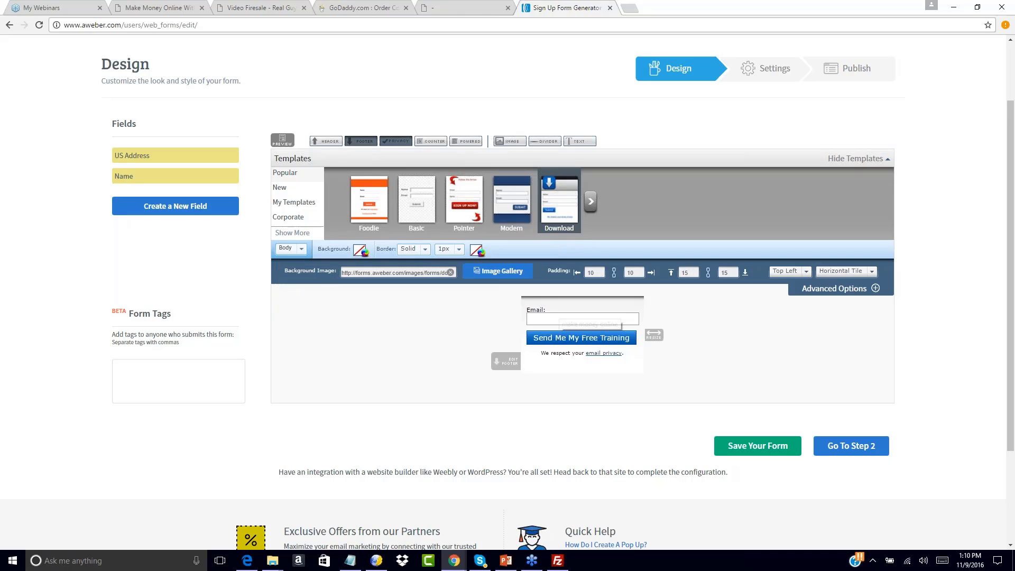
left_click(450, 272)
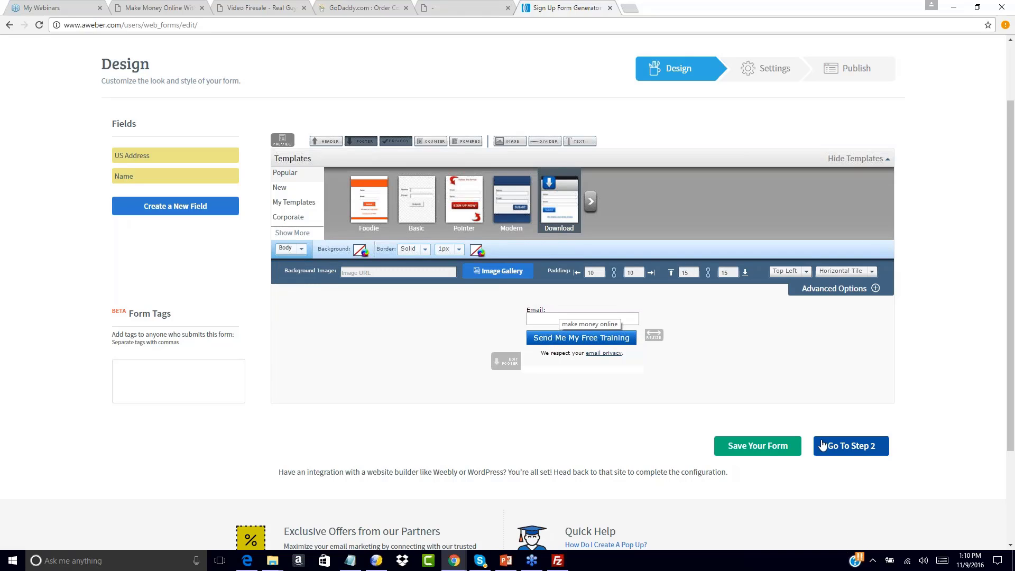
On the Settings step, rename the form to 'Funnel 1 Optin'
left_click(840, 446)
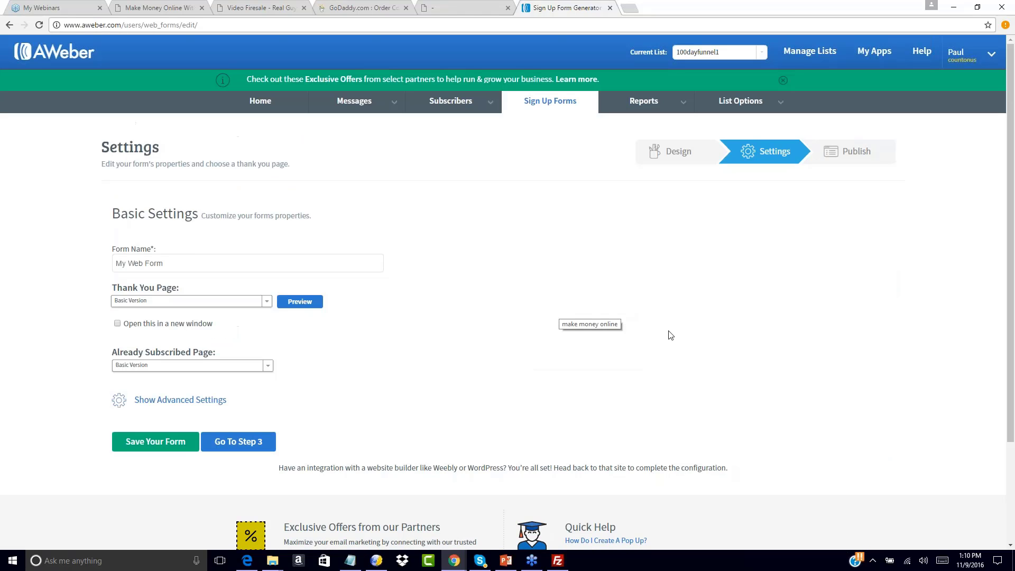
triple_click(154, 263)
type("F")
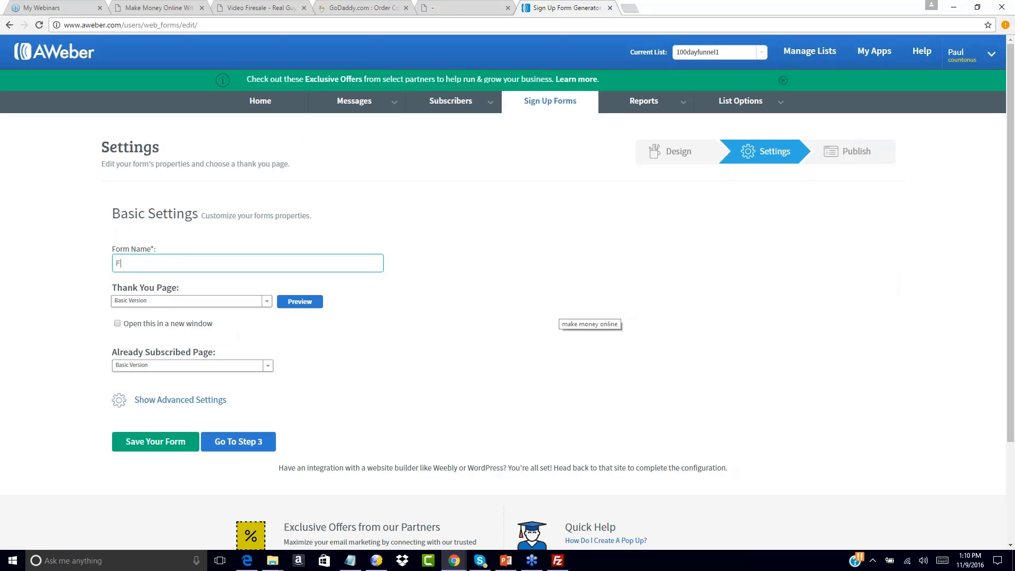
type("unnel 1 Optin")
Set a custom Thank You Page URL of funnel1-upsell1-dl568.html, pasted from Notepad
left_click(160, 305)
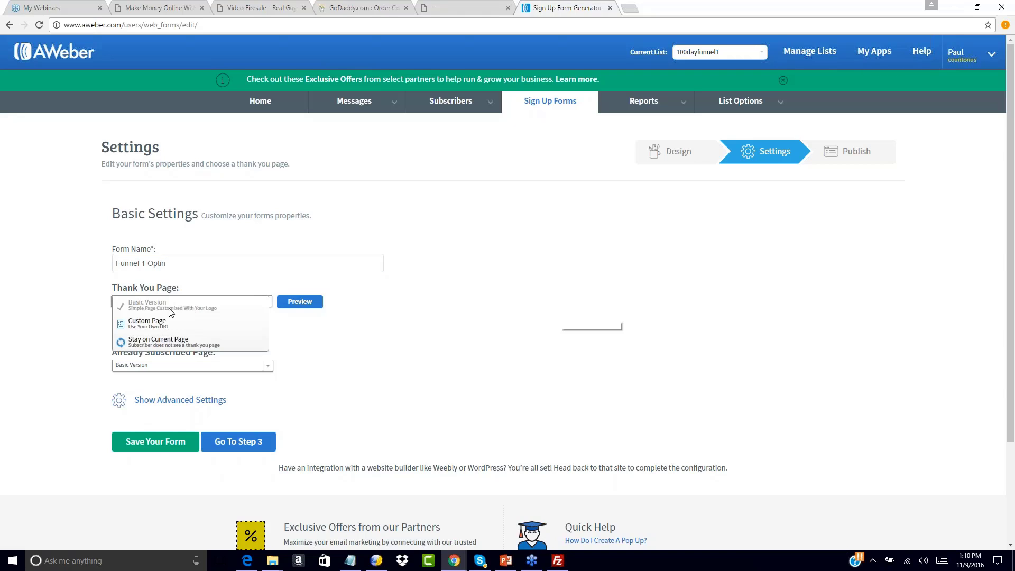
left_click(156, 319)
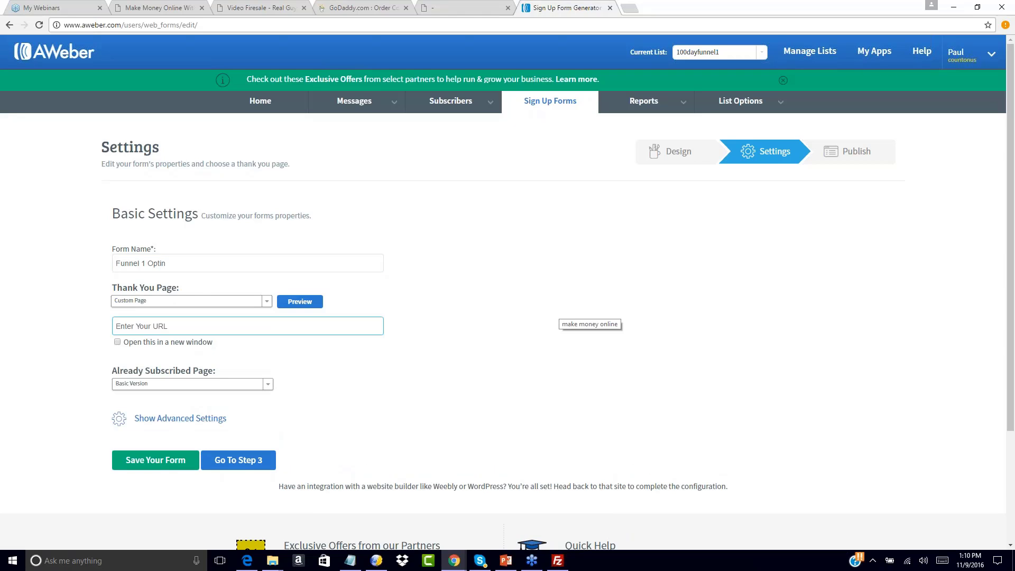
left_click(348, 560)
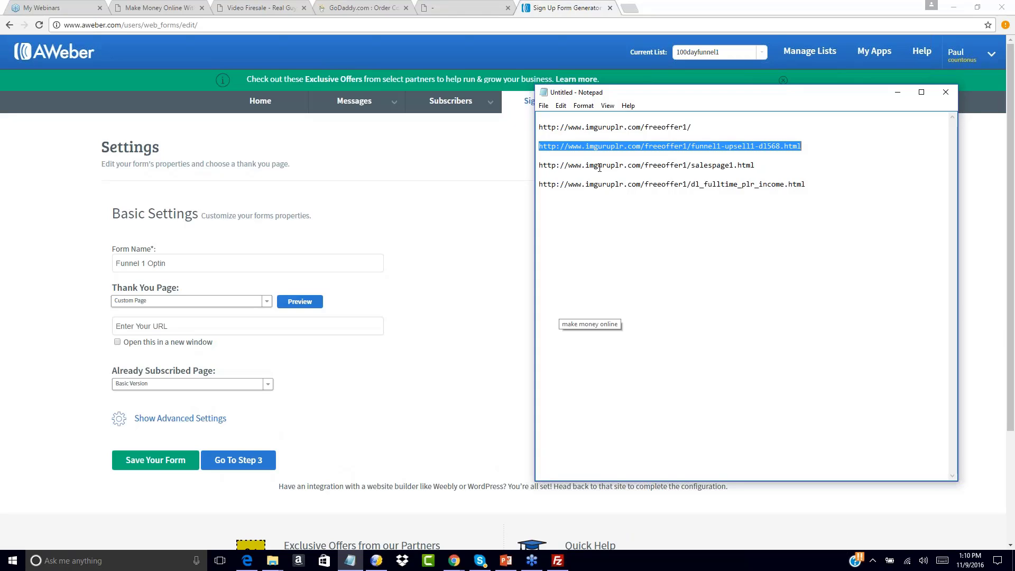
left_click(143, 327)
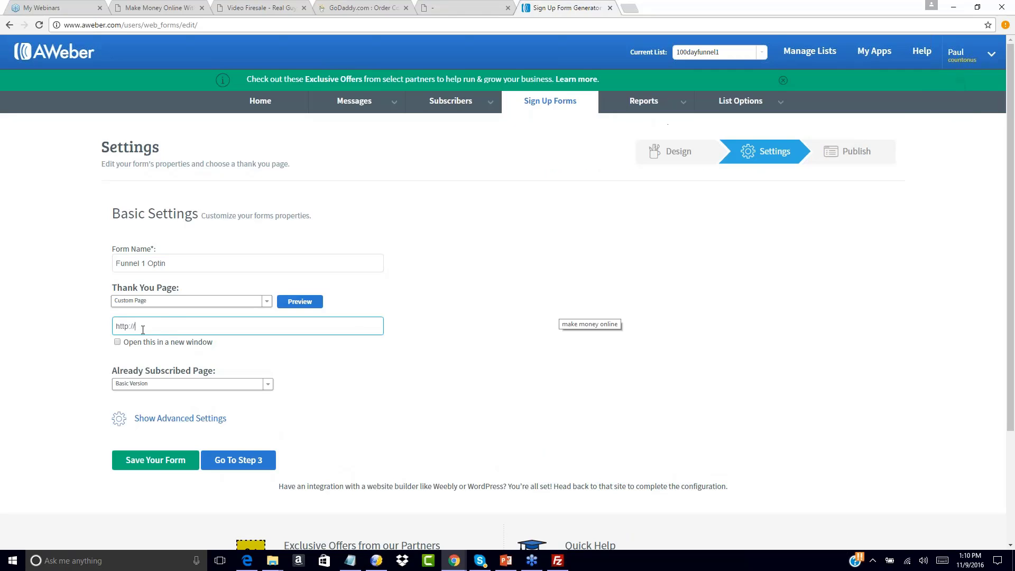
left_click_drag(167, 323, 56, 317)
type("http://www.imguruplr.com/freeoffer1/dl_fulltime_plr_income.html")
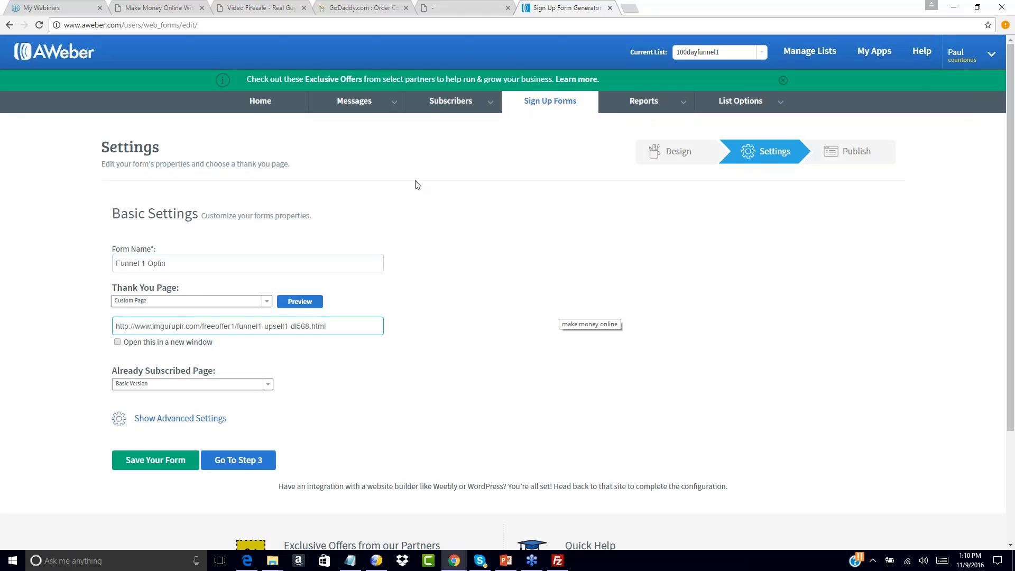
left_click(459, 6)
Load funnel1-upsell1-dl568.html in Chrome and scroll through it to check the upsell page
left_click(269, 21)
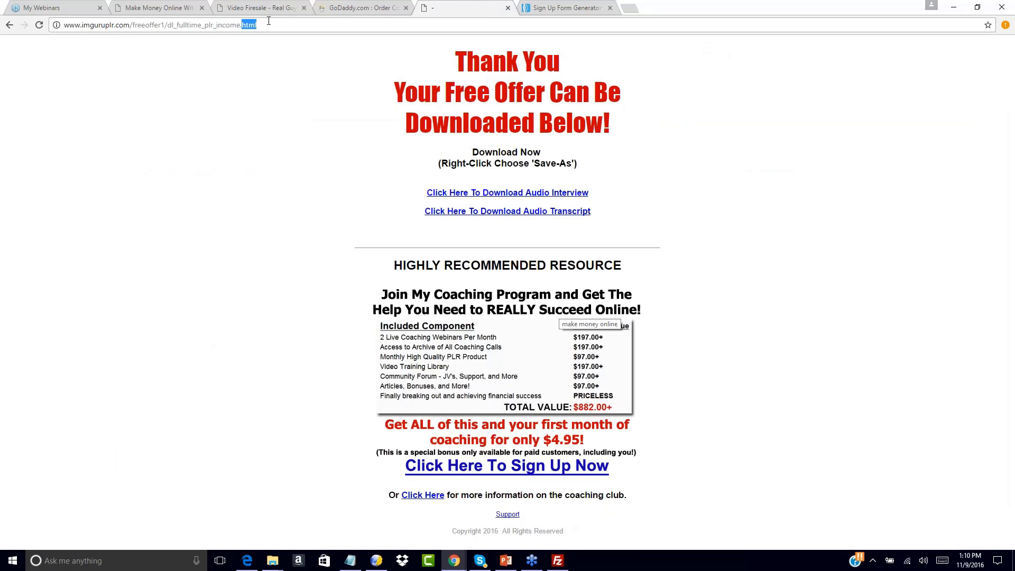
type("http://www.imguruplr.com/freeoffer1/funnel1-upsell1-dl568.html")
key("Return")
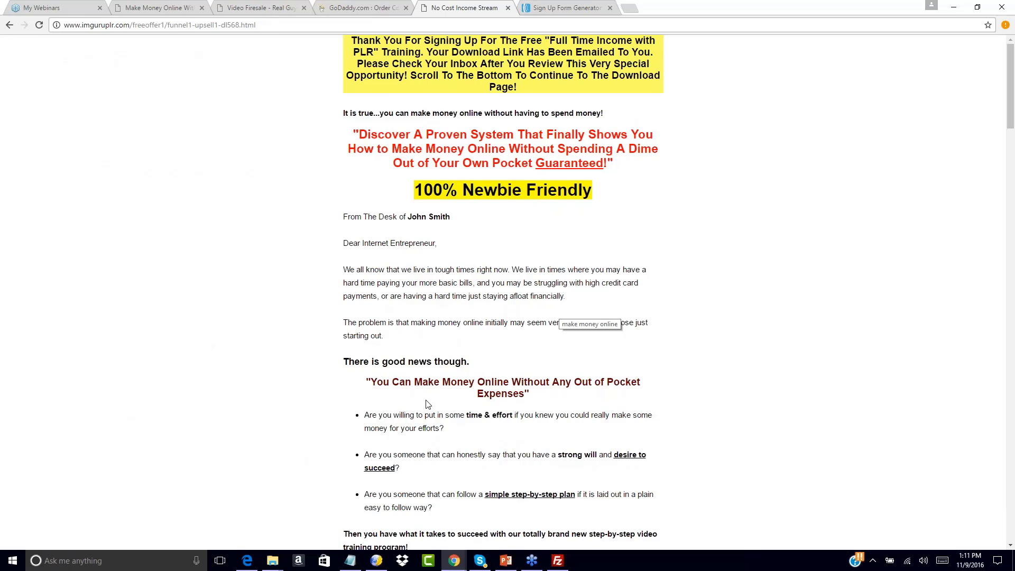
scroll(428, 404, "down", 8)
scroll(428, 404, "down", 20)
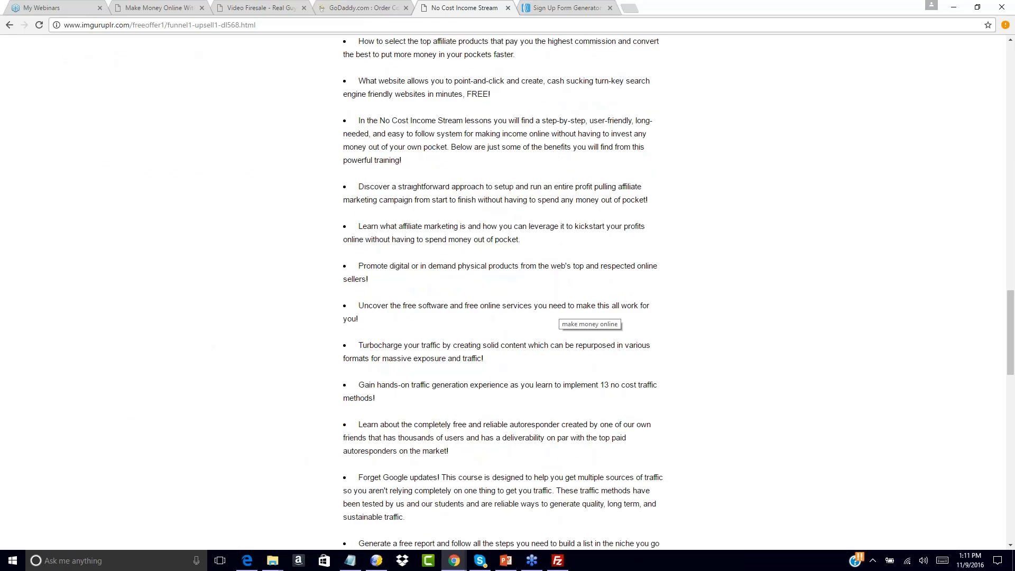
scroll(560, 312, "down", 3)
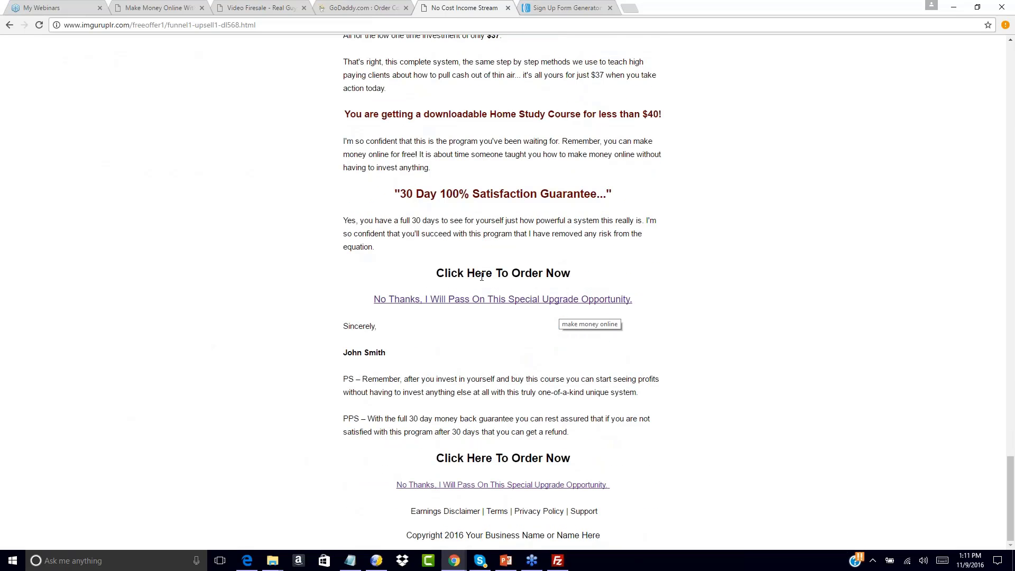
left_click(566, 6)
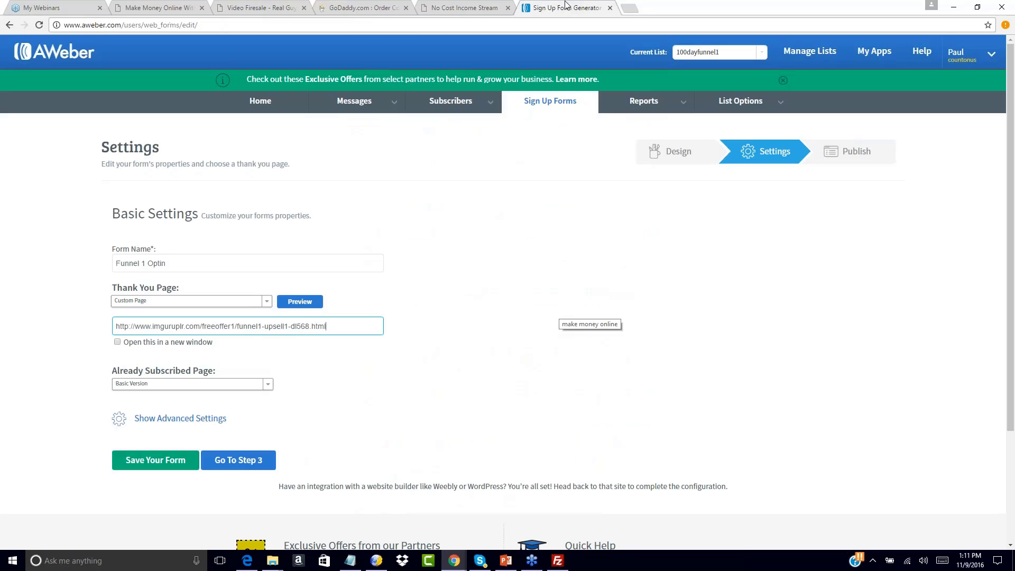
Make the Already Subscribed Page a Custom Page pointing to funnel1-upsell1-dl568.html, then go to Publish
left_click(266, 384)
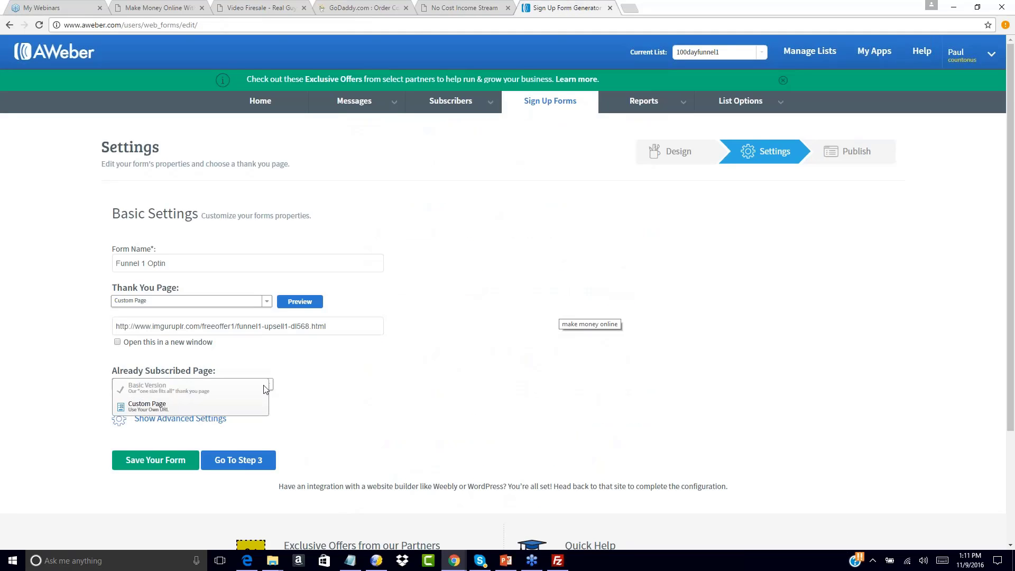
left_click(179, 391)
left_click(155, 384)
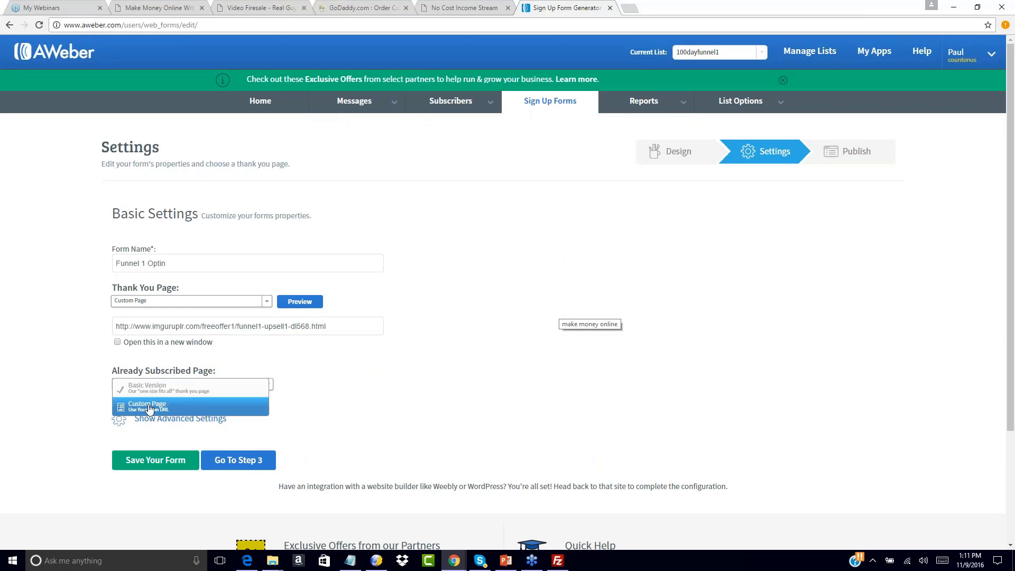
left_click(149, 405)
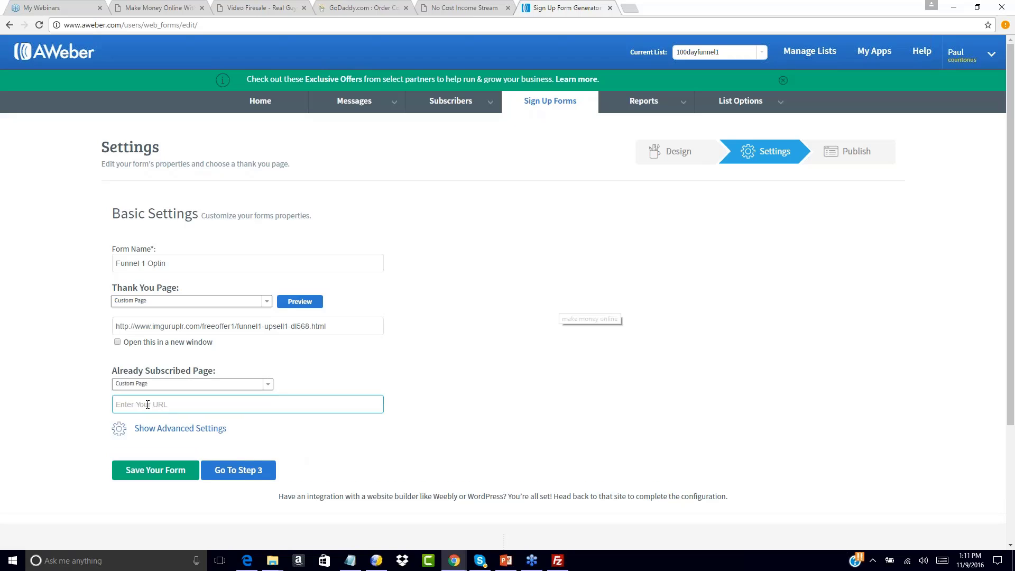
type("http://")
key("ctrl+a")
type("http://www.imguruplr.com/freeoffer1/funnel1-upsell1-dl568.html")
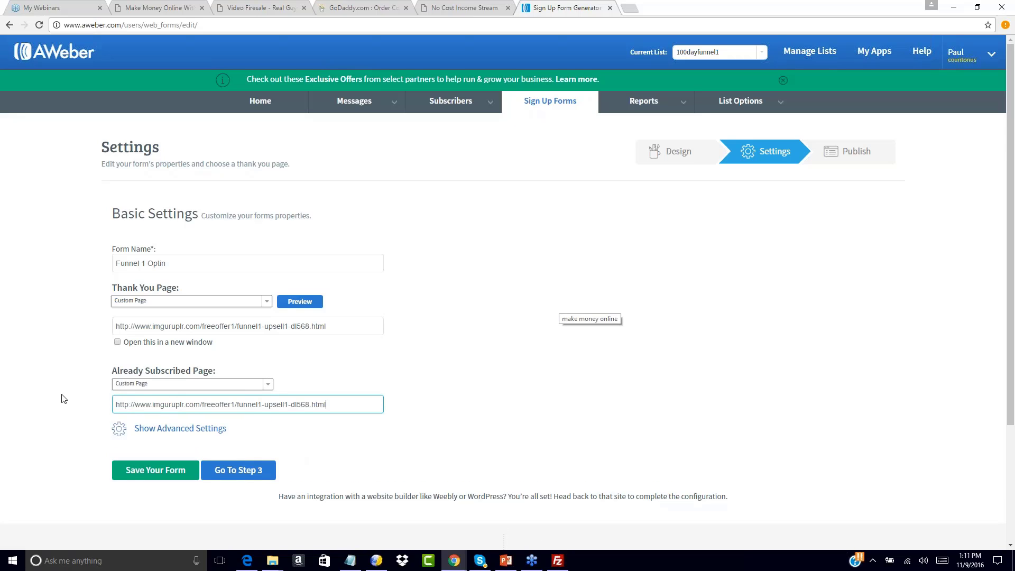
left_click(495, 392)
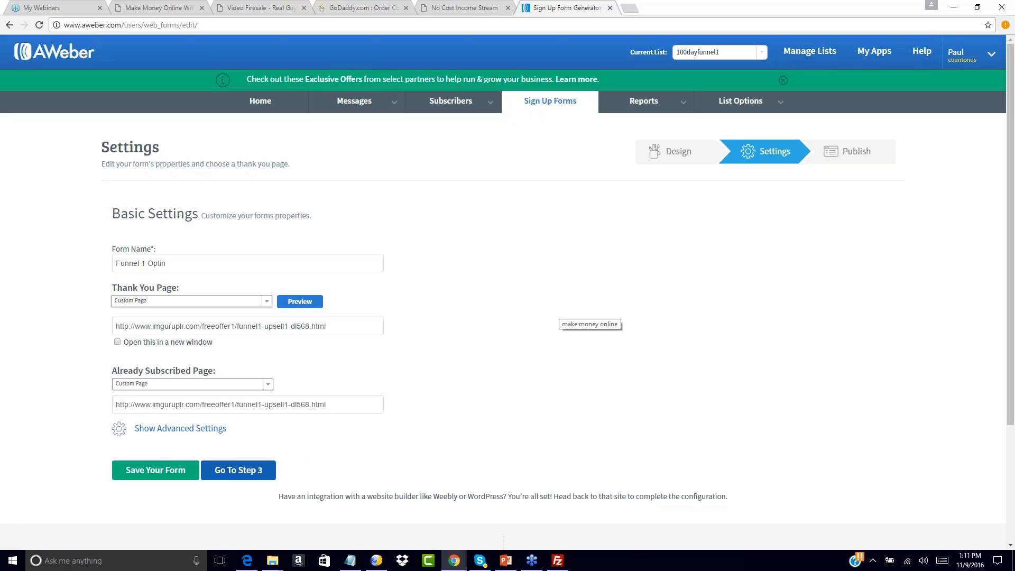
left_click(210, 474)
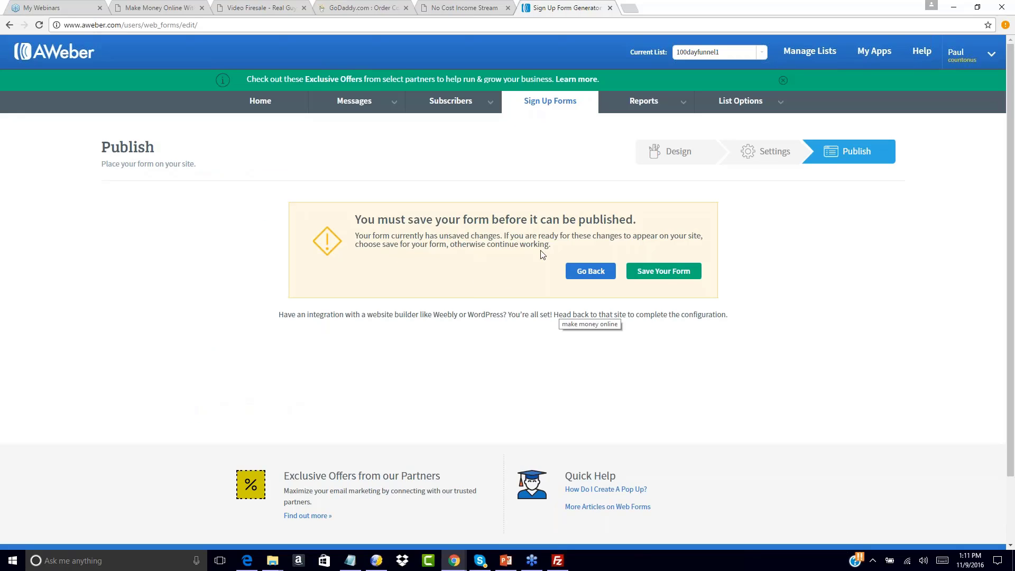
Save the form and copy its JavaScript snippet from I Will Install My Form
left_click(662, 274)
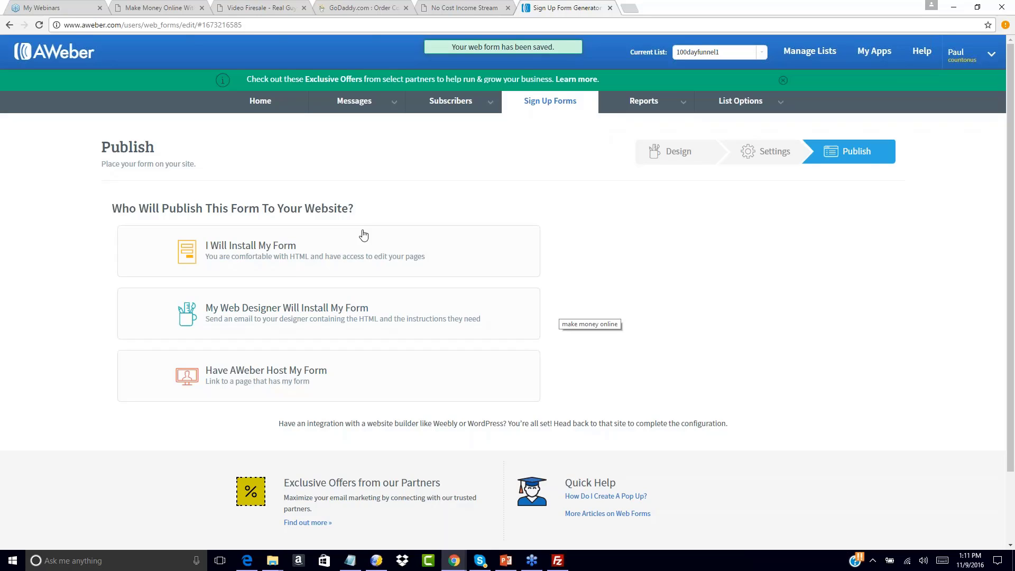
left_click(253, 252)
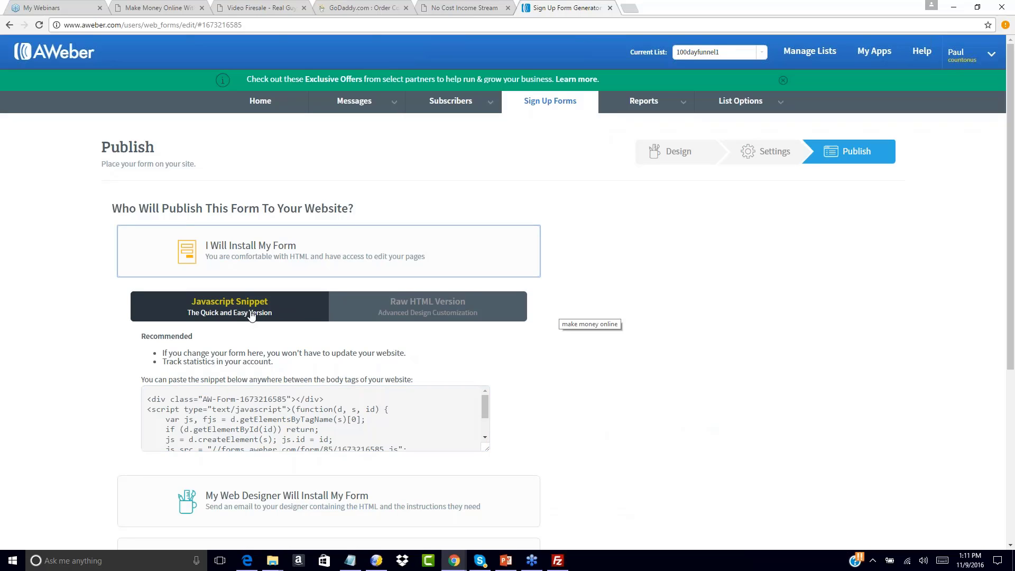
left_click(253, 417)
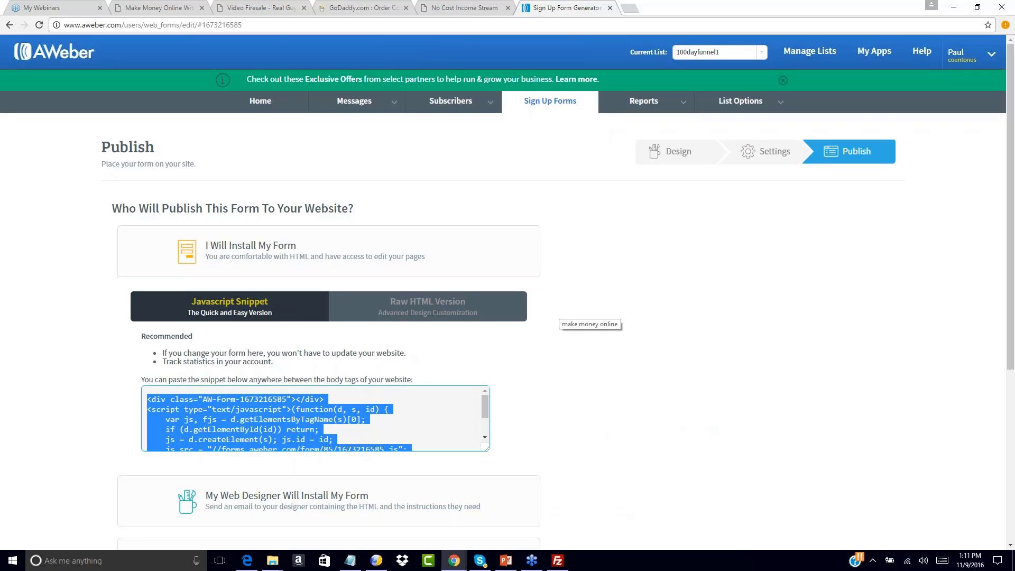
right_click(252, 409)
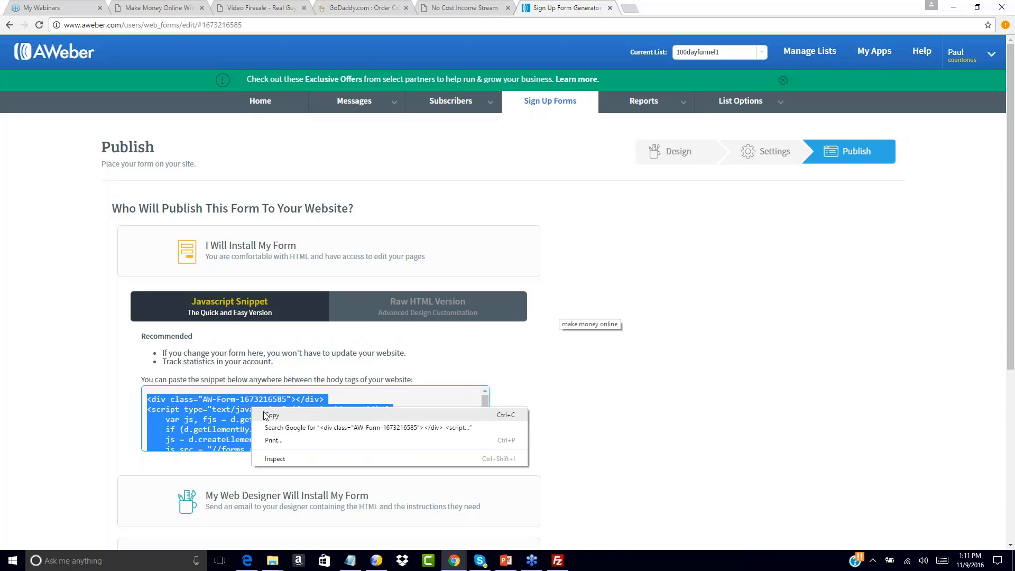
left_click(264, 415)
right_click(264, 412)
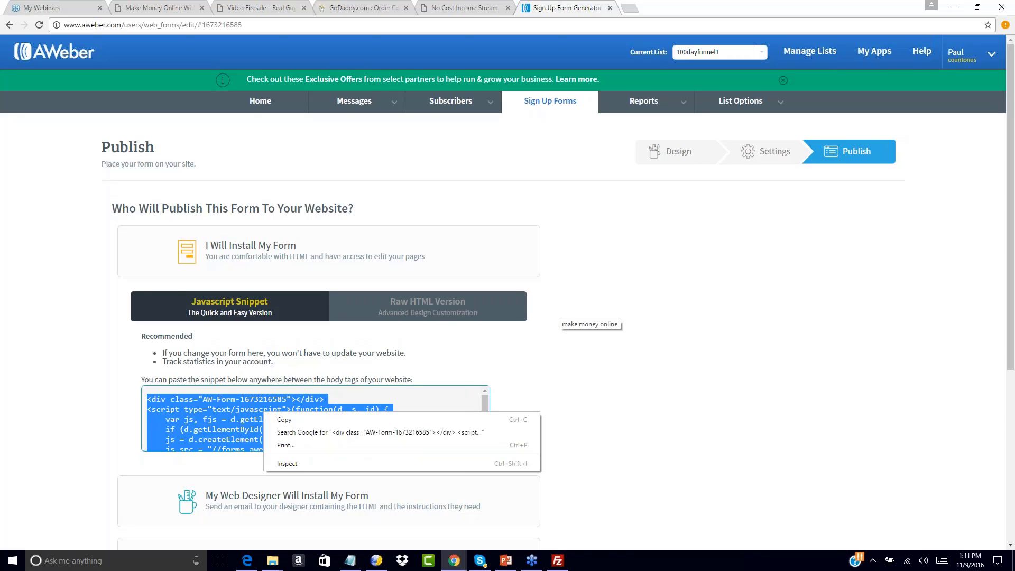
left_click(274, 419)
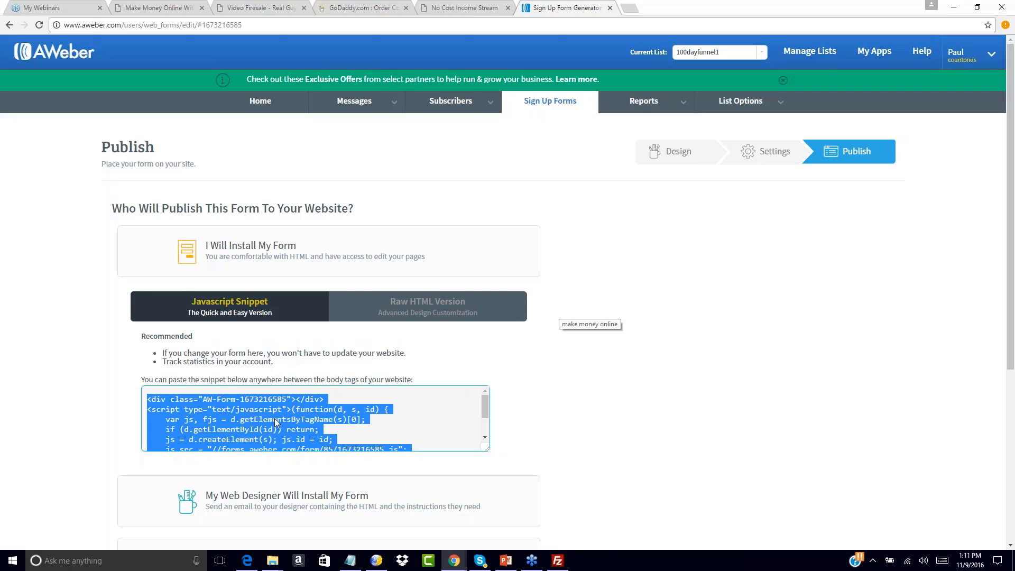
In index-2.html, replace the (Enter Autoresponder Code Here) placeholder with the pasted AWeber snippet as HTML
left_click(376, 560)
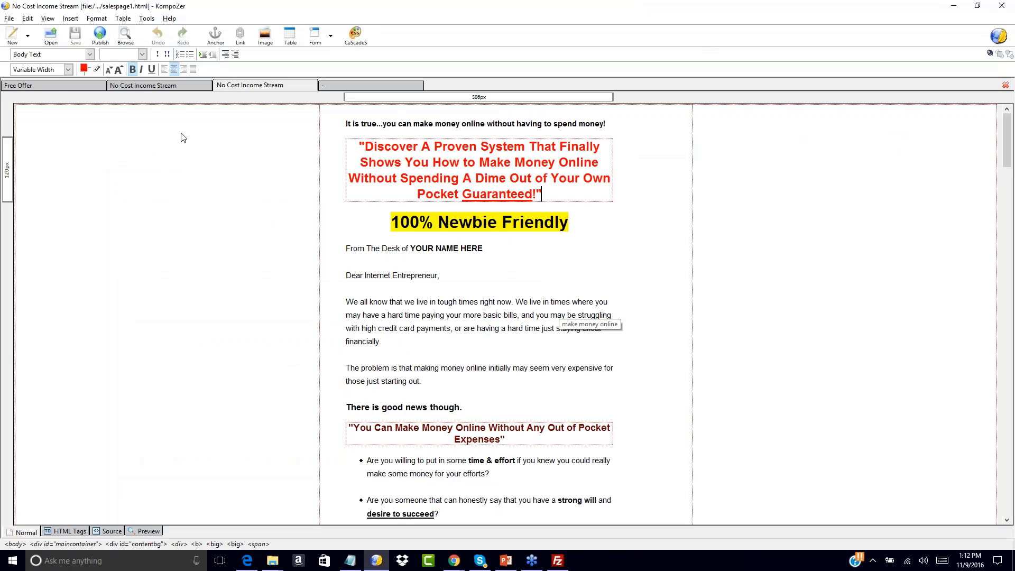
left_click(60, 87)
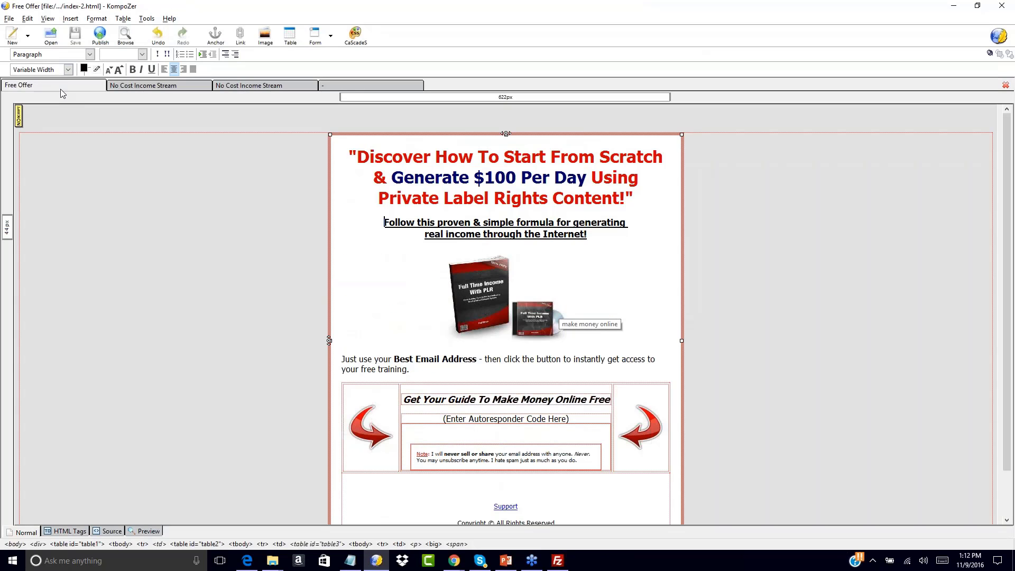
left_click(444, 419)
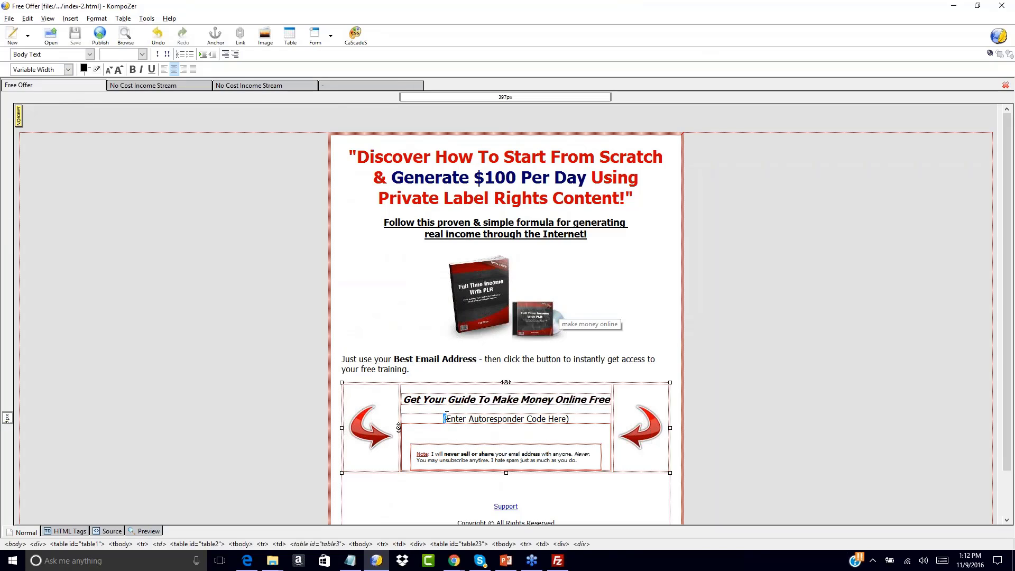
left_click_drag(444, 419, 569, 419)
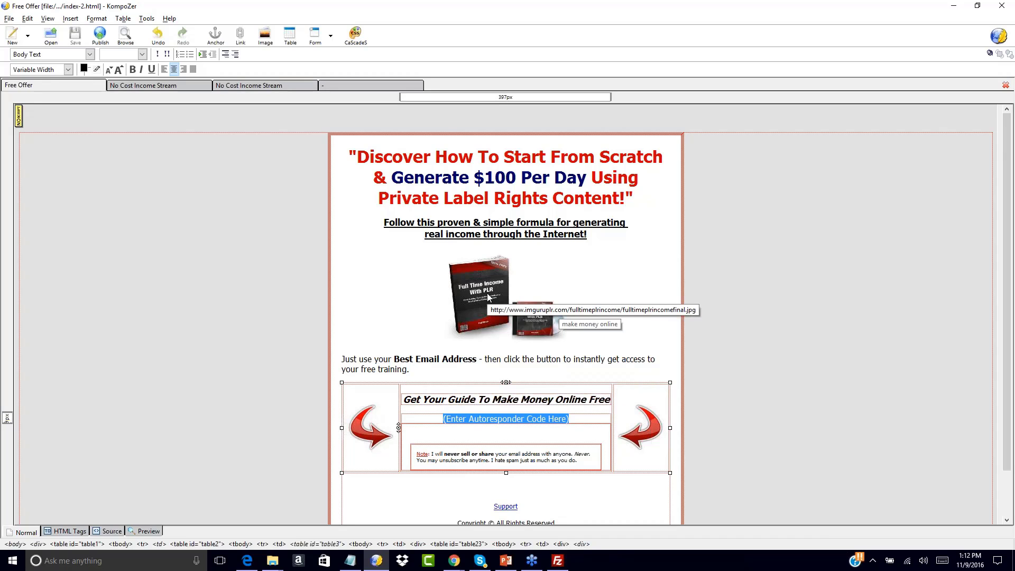
left_click(456, 419)
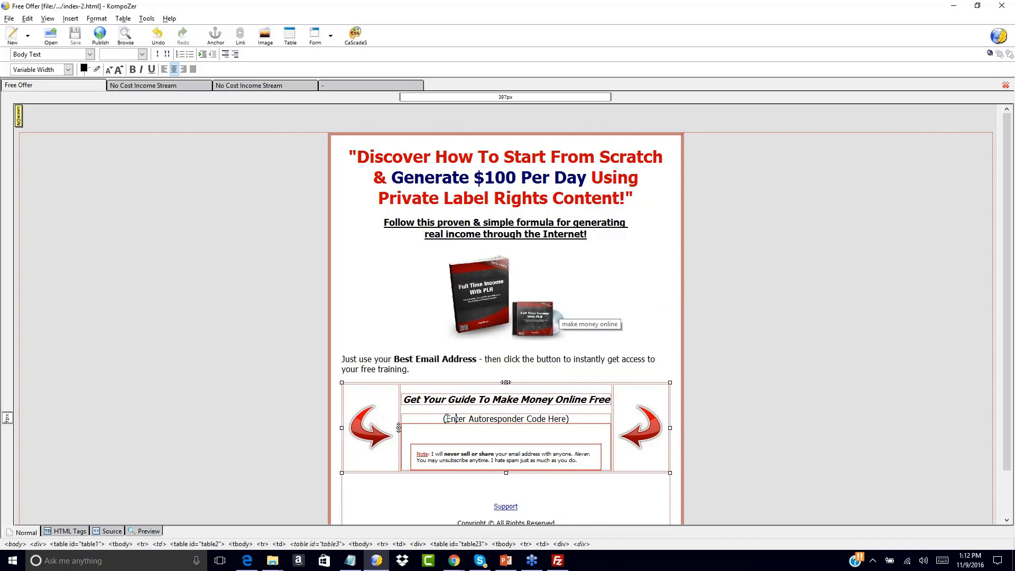
left_click_drag(443, 418, 569, 419)
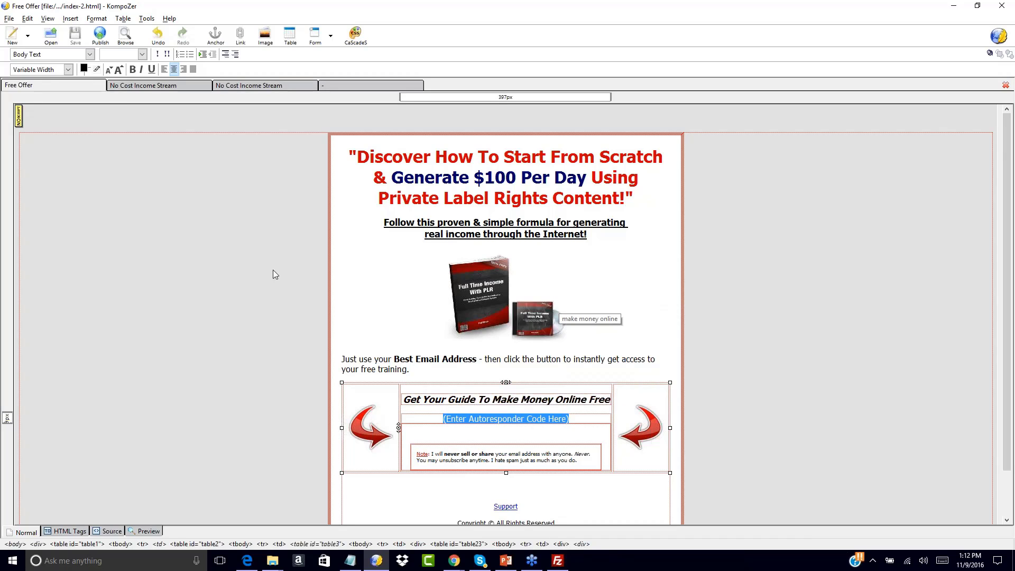
left_click(71, 19)
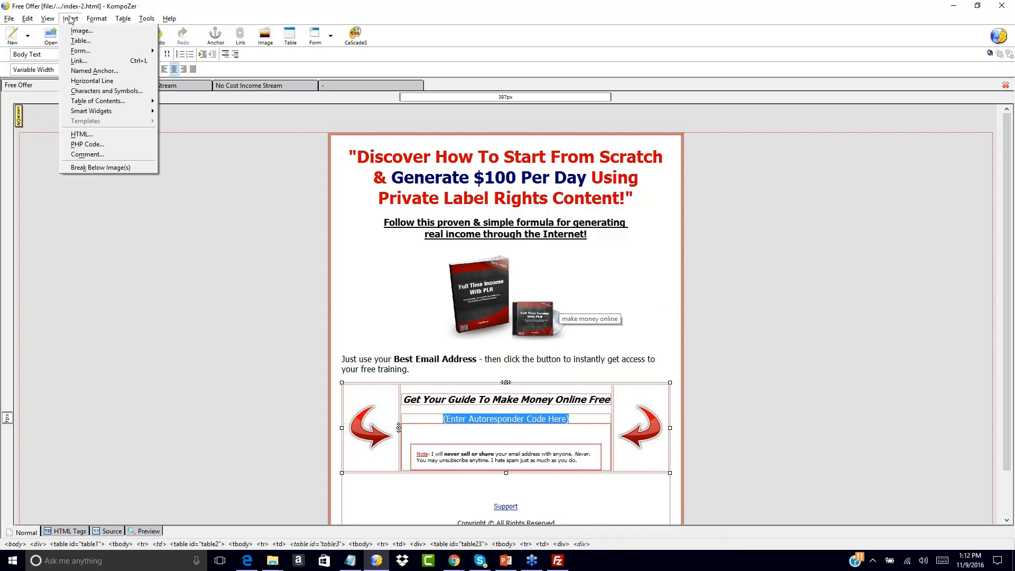
left_click(81, 134)
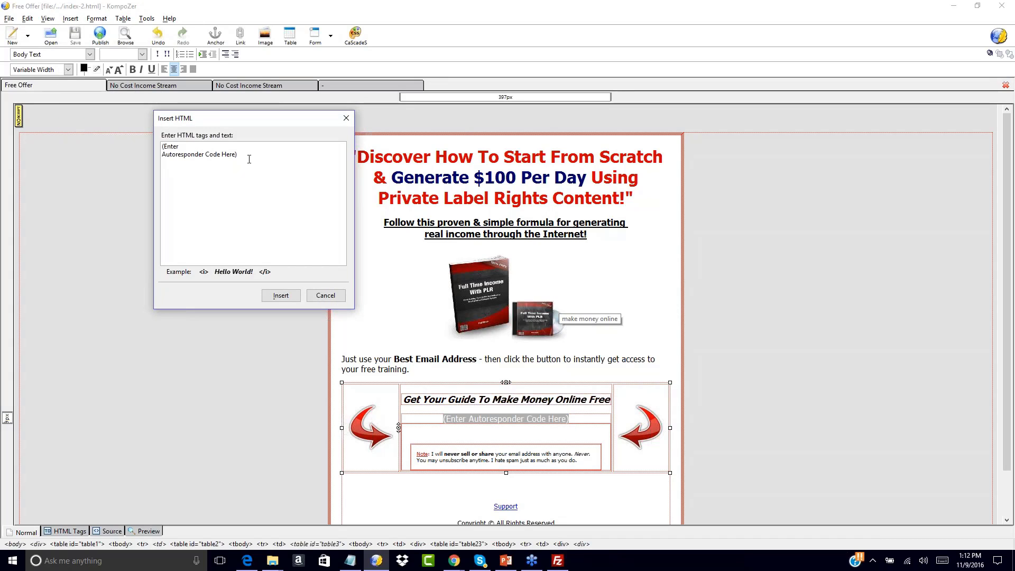
left_click_drag(241, 157, 99, 129)
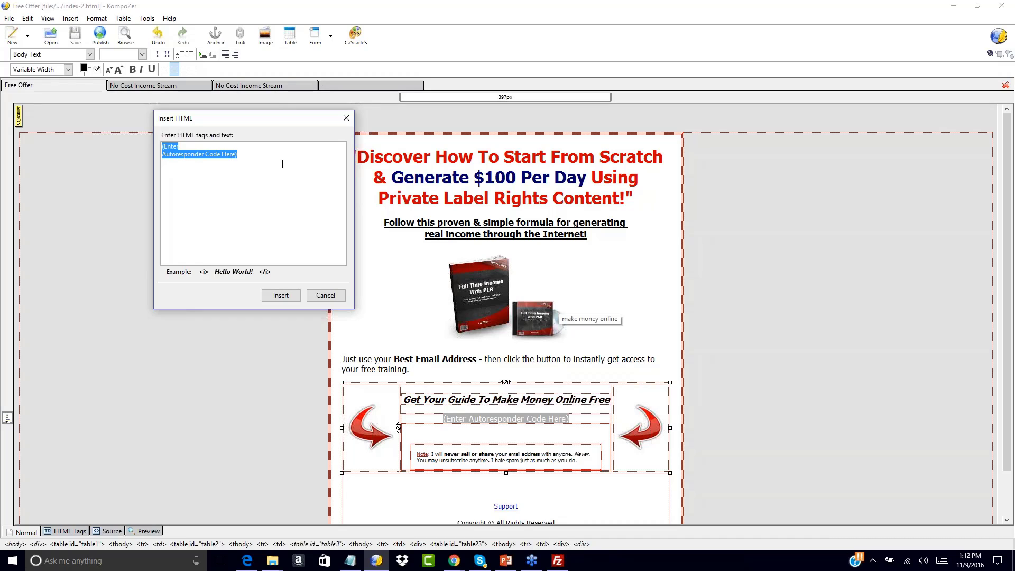
key("ctrl+v")
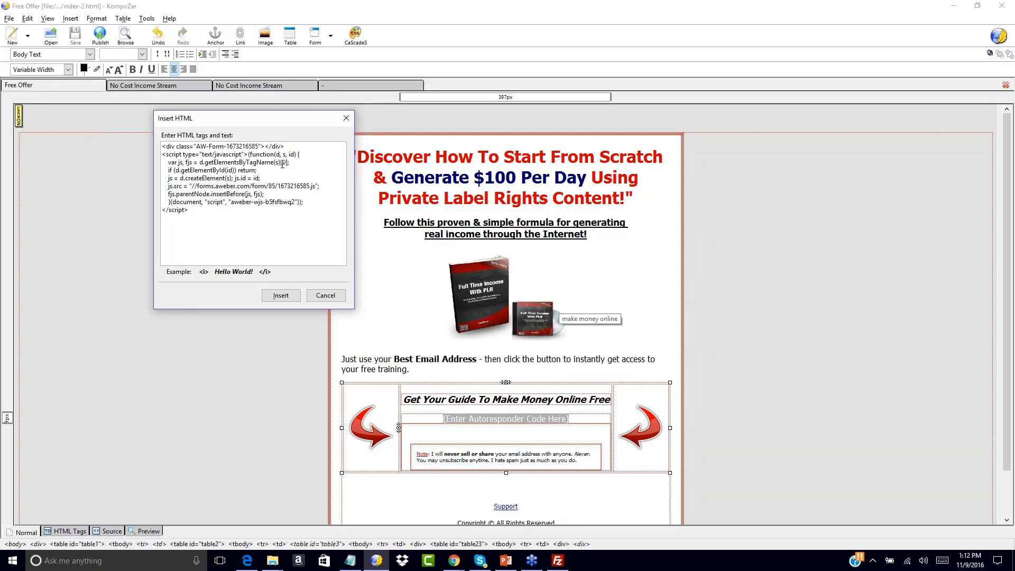
left_click(280, 295)
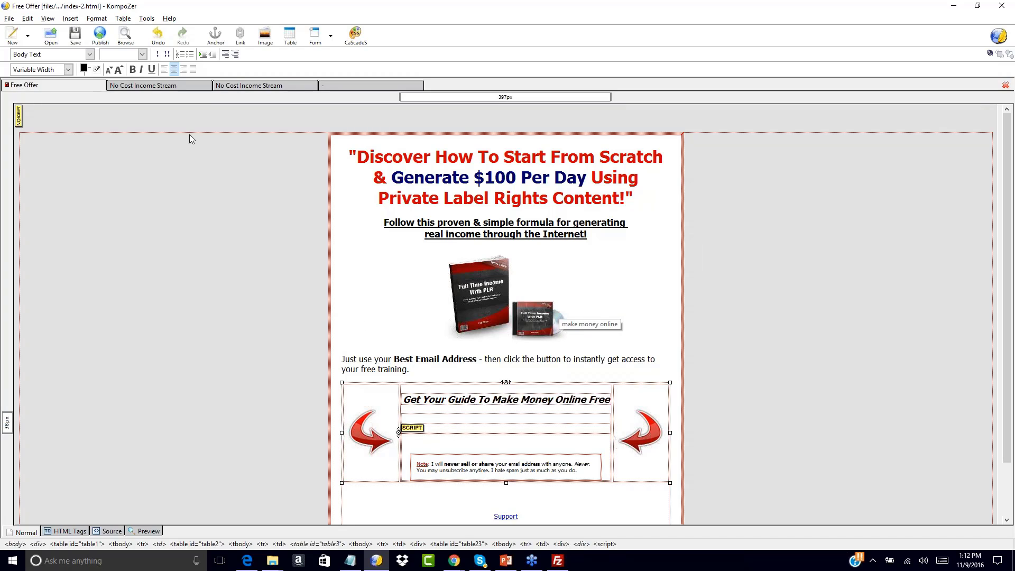
Save the edited index-2.html Free Offer page in KompoZer
left_click(75, 35)
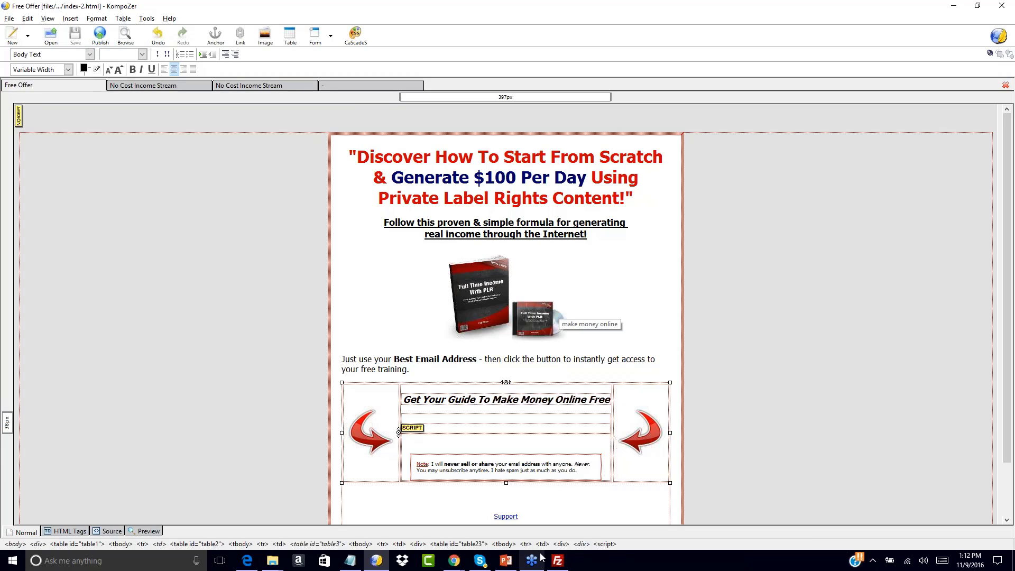
left_click(557, 560)
left_click(296, 379)
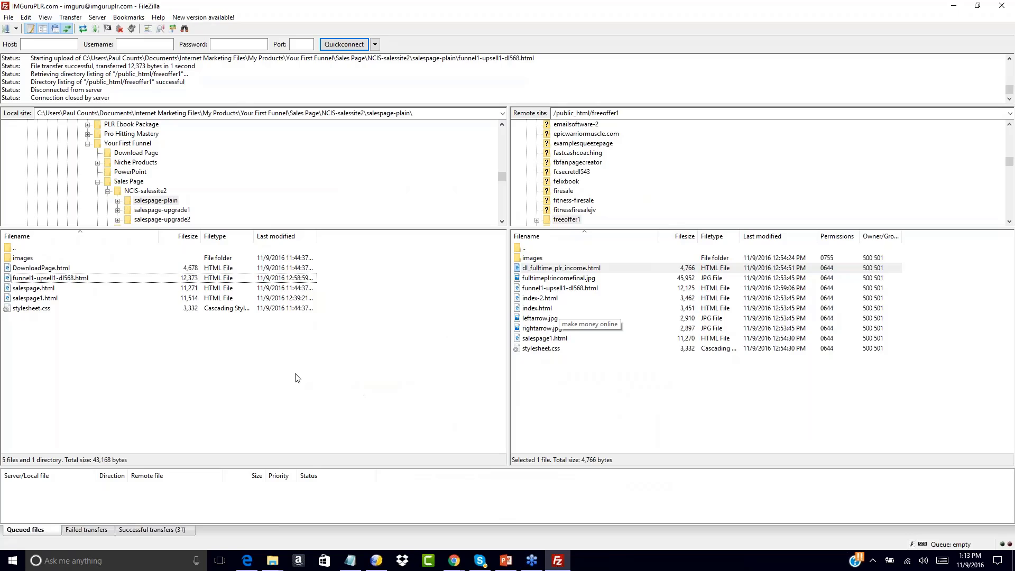
Upload index-2.html from the local Squeeze Page folder to freeoffer1
double_click(10, 248)
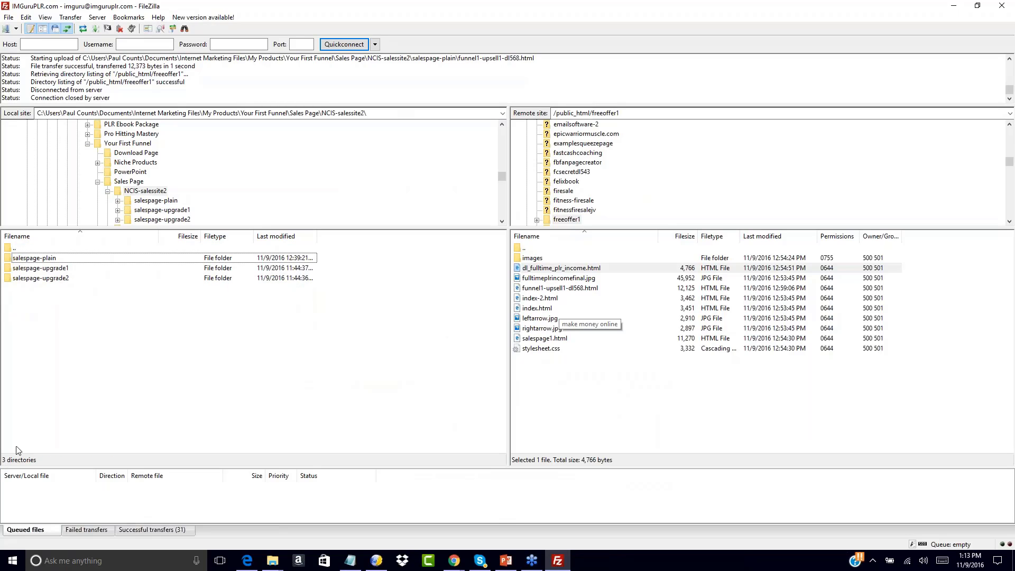
double_click(10, 250)
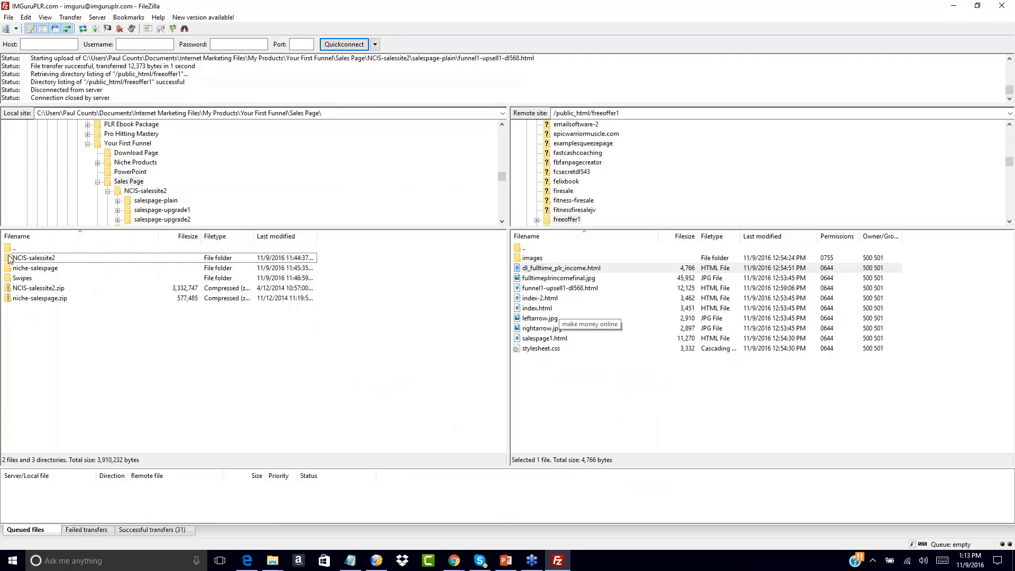
double_click(10, 248)
left_click(9, 299)
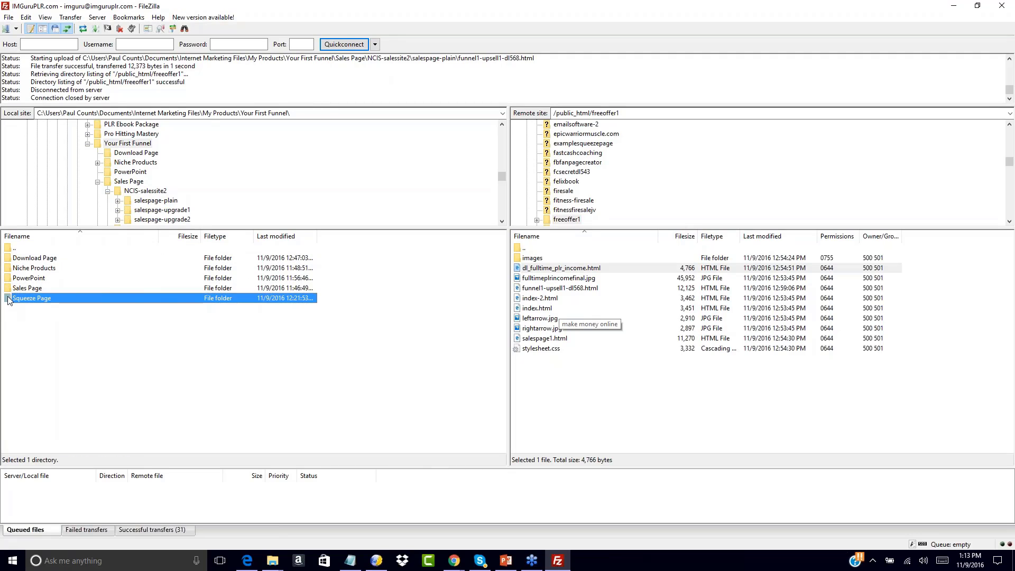
double_click(9, 299)
double_click(13, 268)
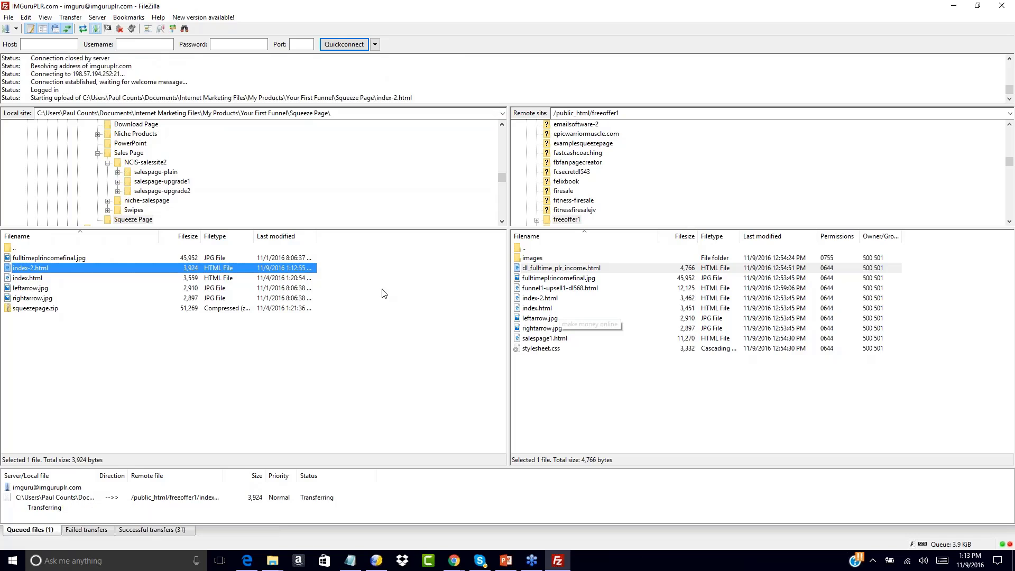
Rename the remote index.html to index-1a.html
right_click(530, 308)
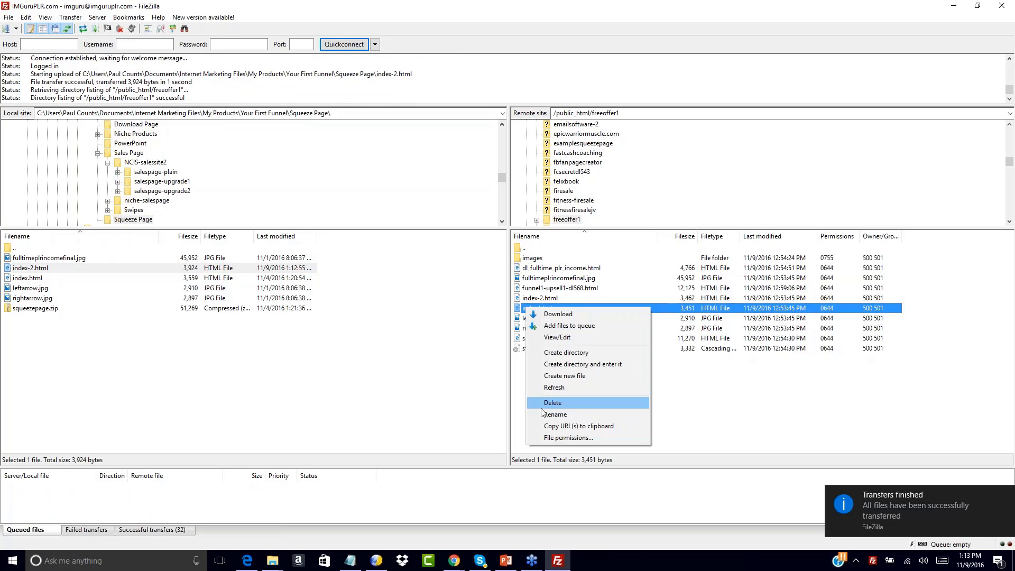
left_click(555, 414)
left_click(538, 310)
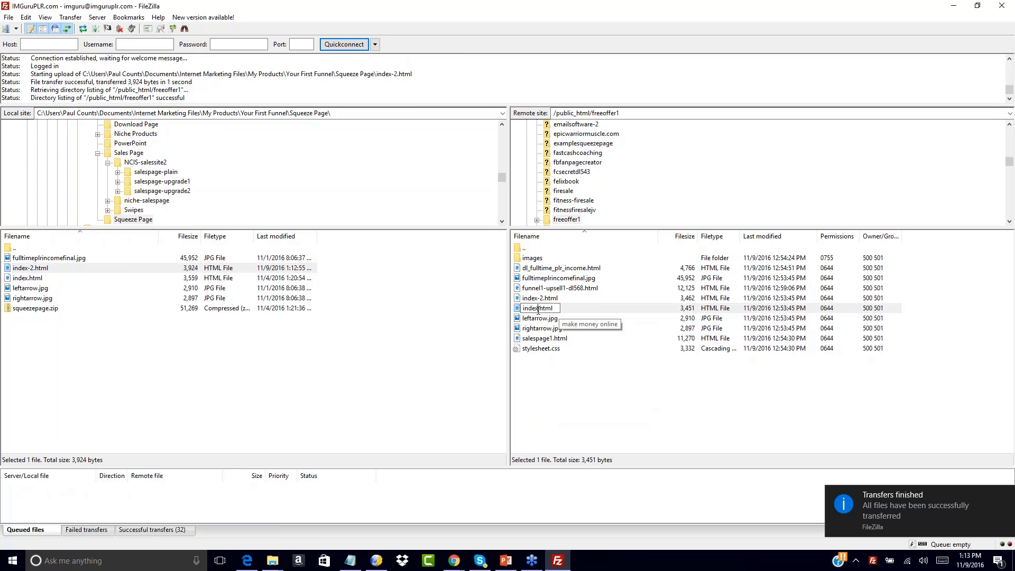
type("-3")
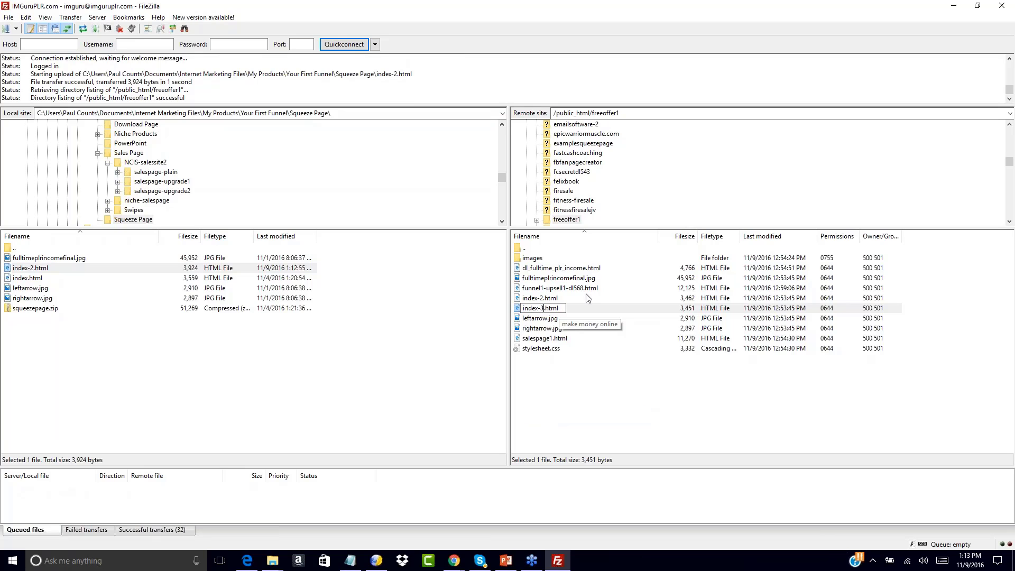
key("BackSpace")
type("1a")
key("Return")
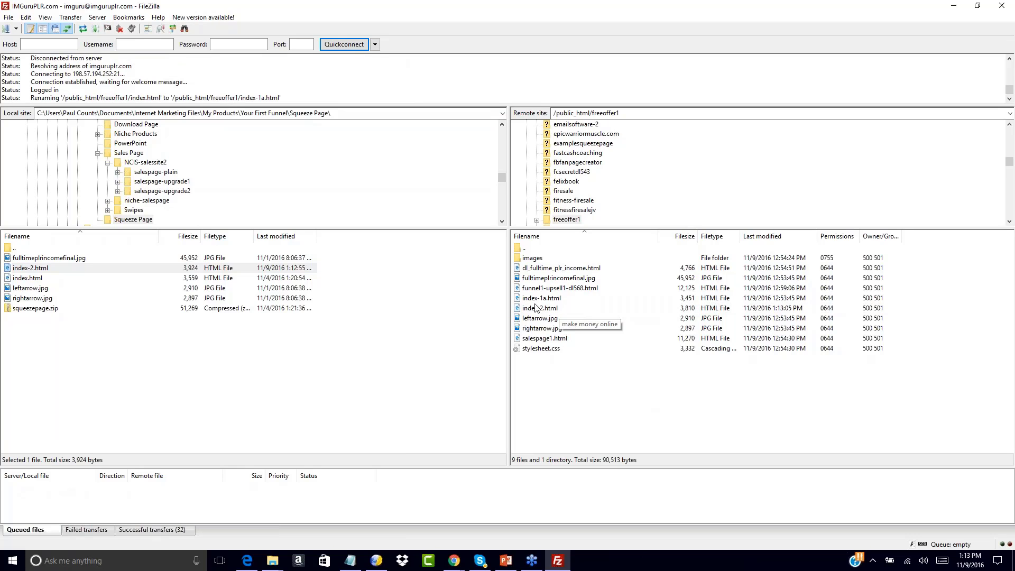
Rename the uploaded remote index-2.html to index.html
left_click(538, 311)
right_click(538, 312)
left_click(561, 415)
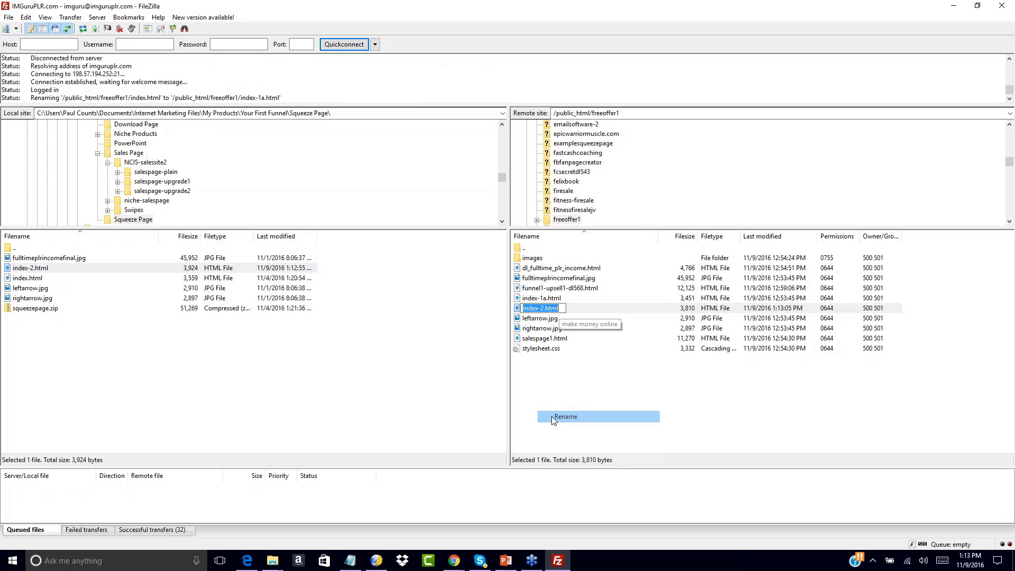
left_click(543, 309)
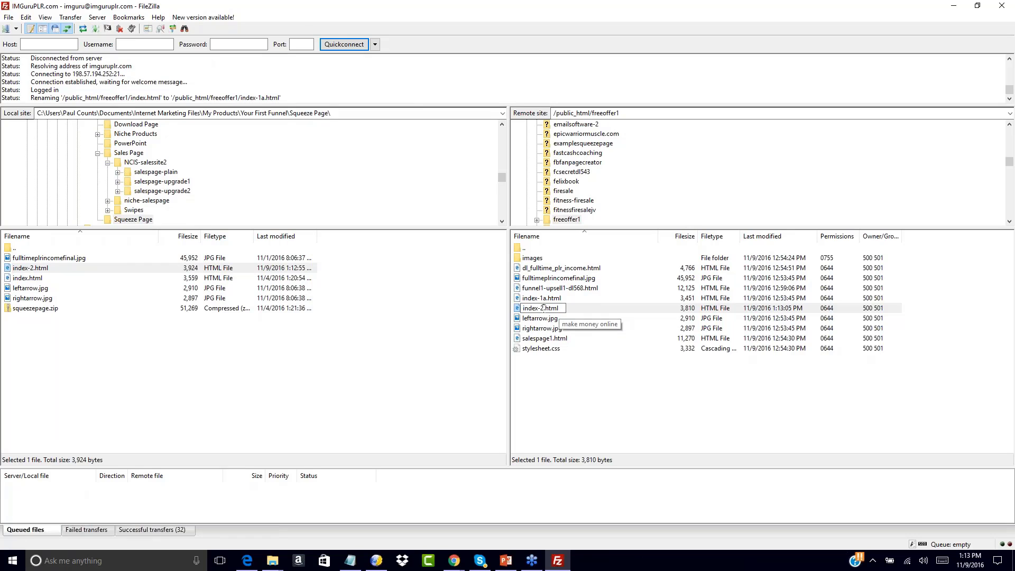
key("BackSpace")
key("Delete")
key("Return")
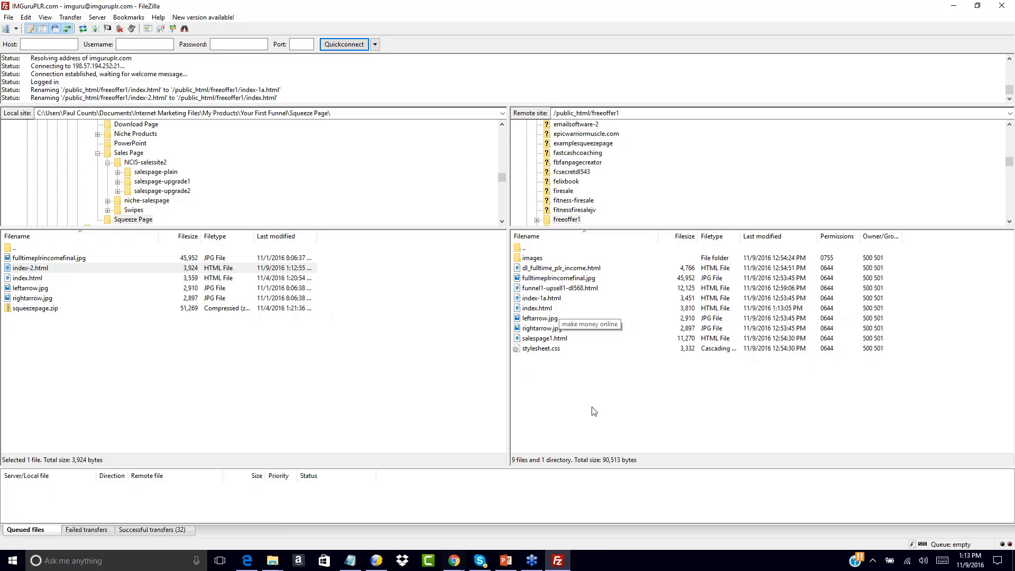
left_click(454, 561)
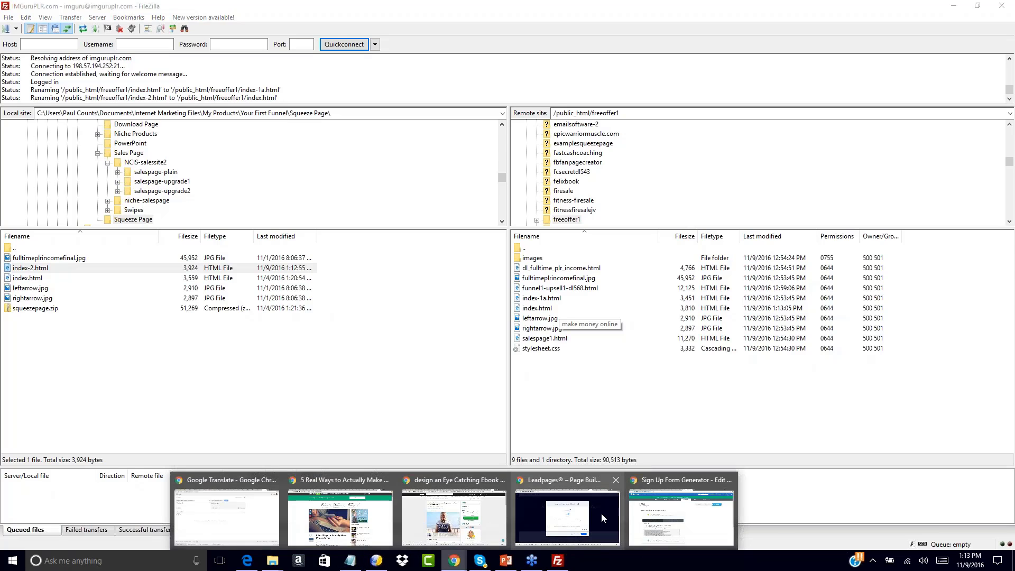
left_click(681, 515)
left_click(247, 11)
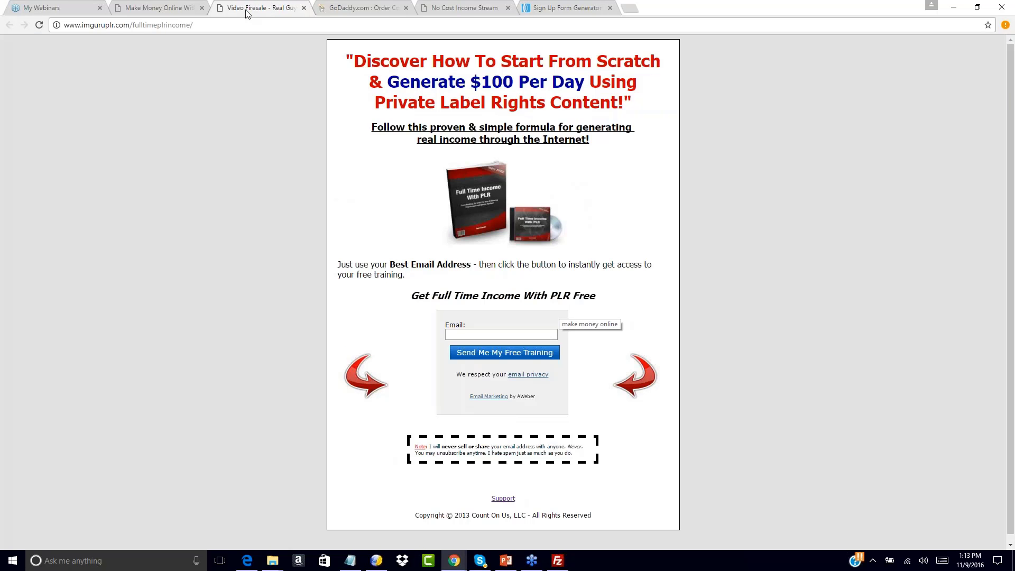
left_click(459, 6)
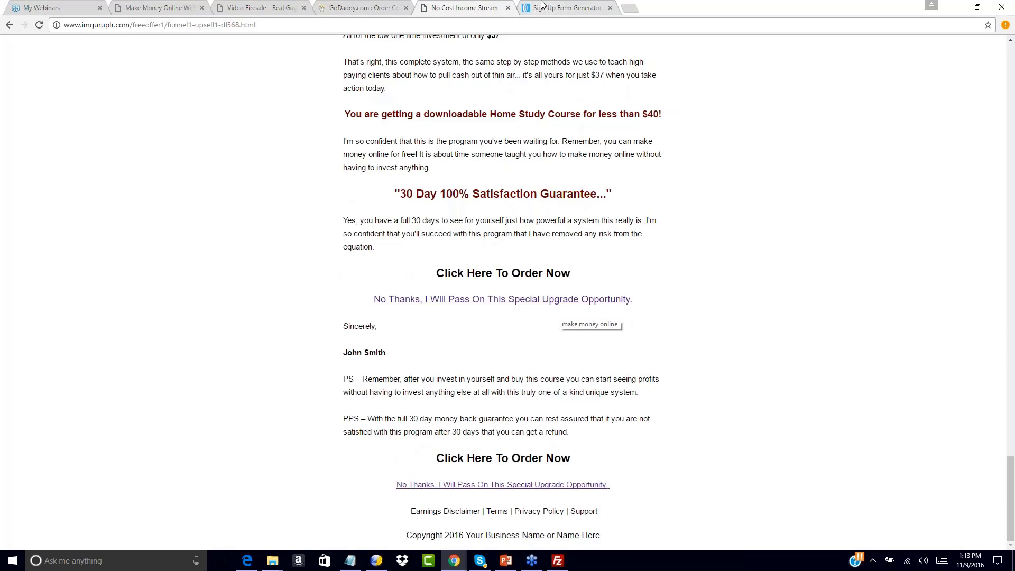
left_click(542, 5)
left_click(452, 5)
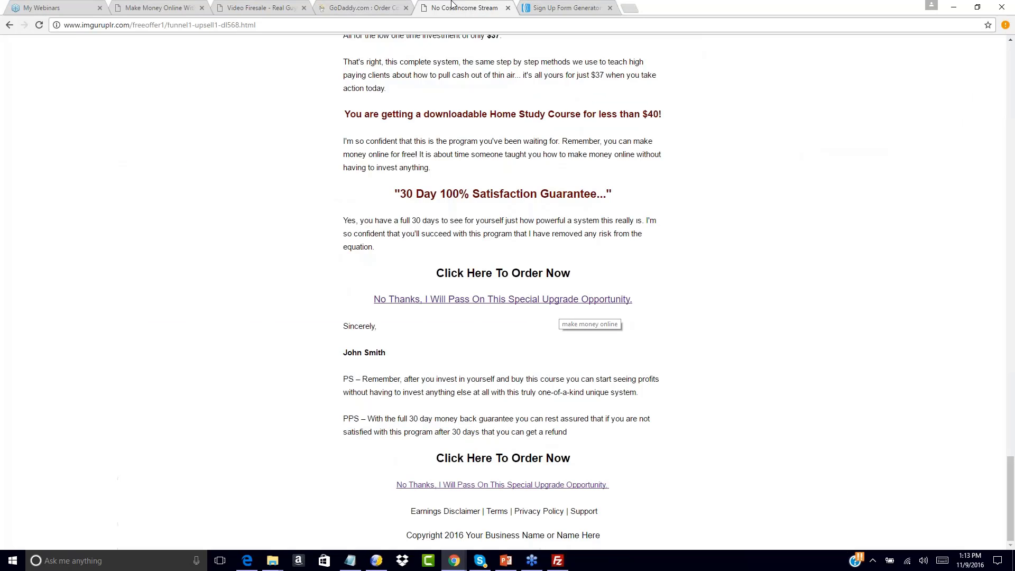
left_click_drag(255, 25, 170, 25)
key("BackSpace")
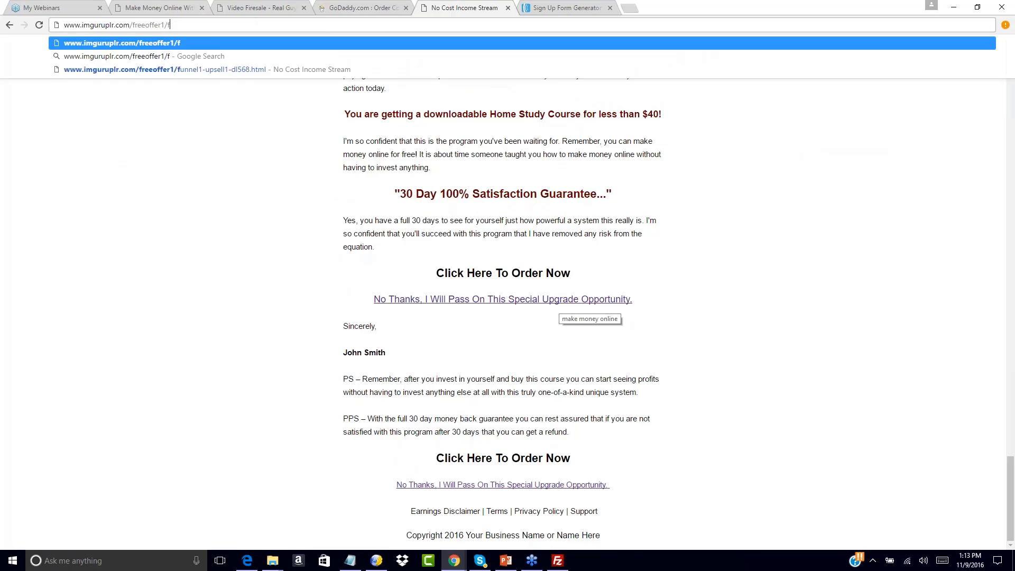
key("BackSpace")
key("Return")
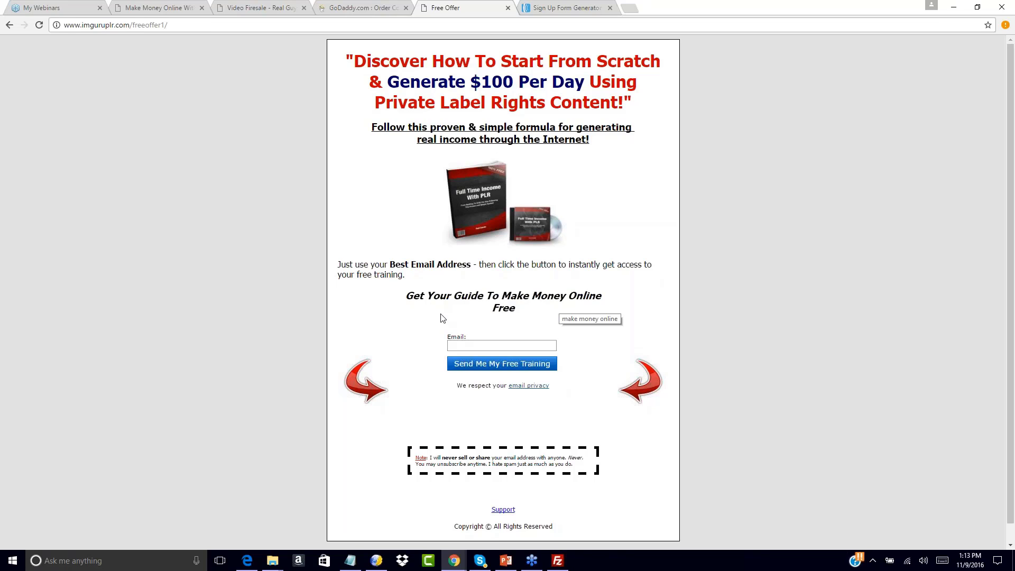
Enter a test email address and submit it with Send Me My Free Training
left_click(466, 345)
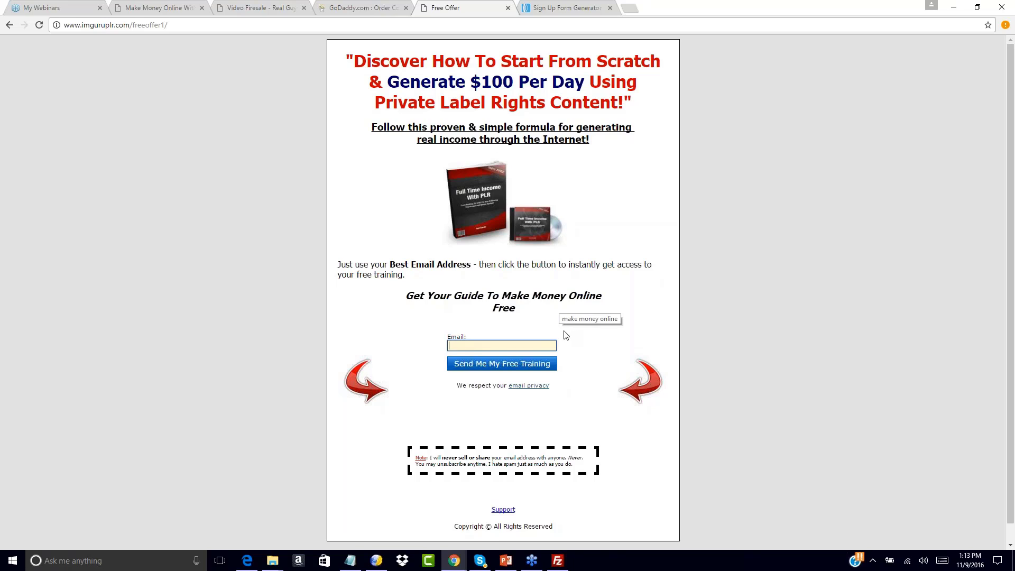
left_click(527, 337)
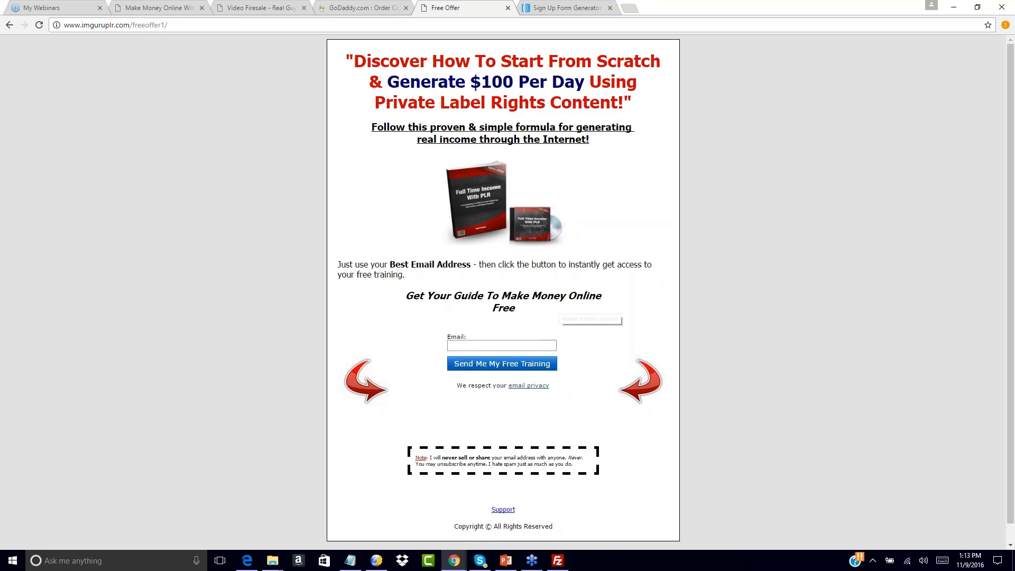
left_click(492, 346)
type("paul")
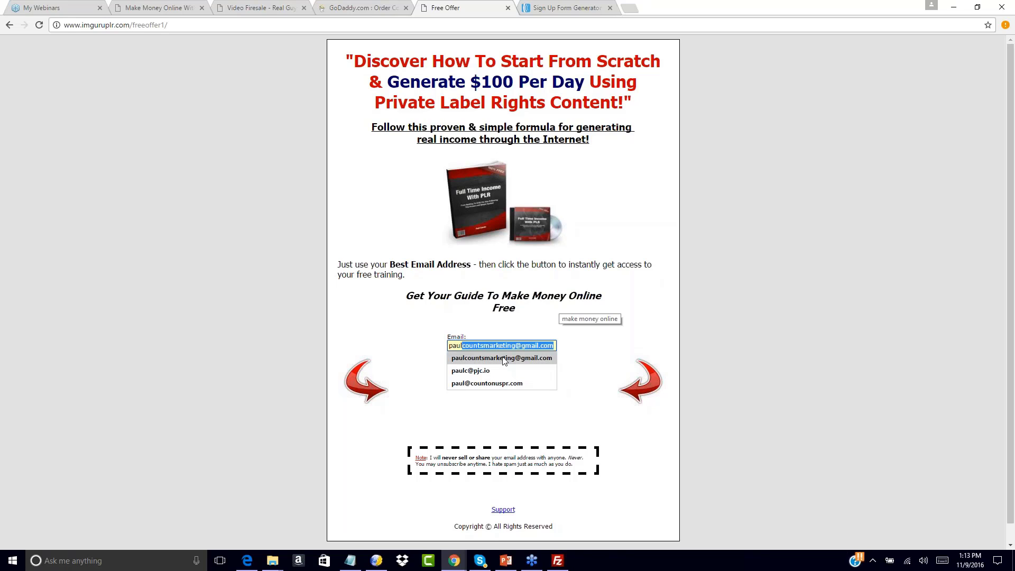
left_click(504, 358)
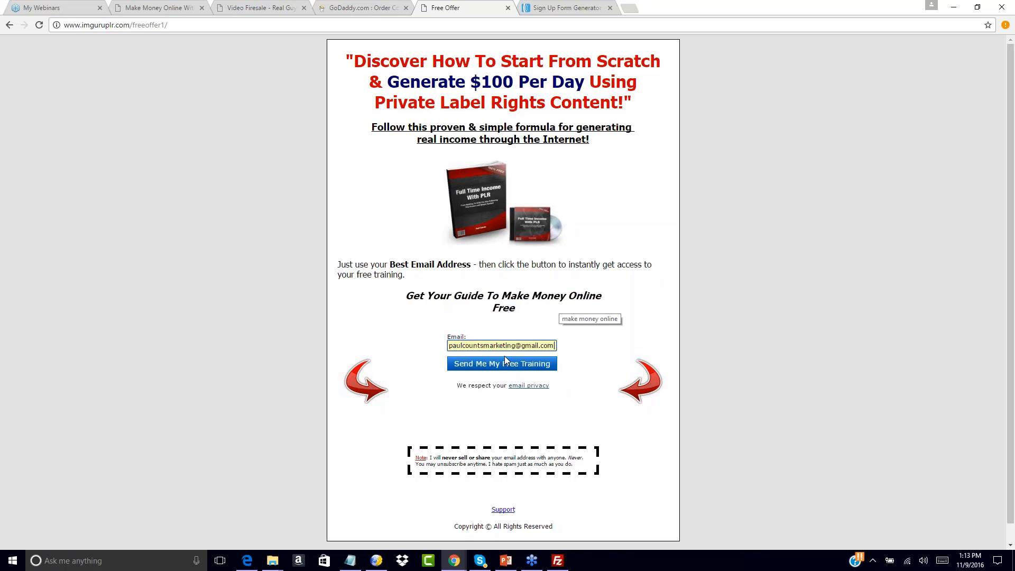
left_click(506, 366)
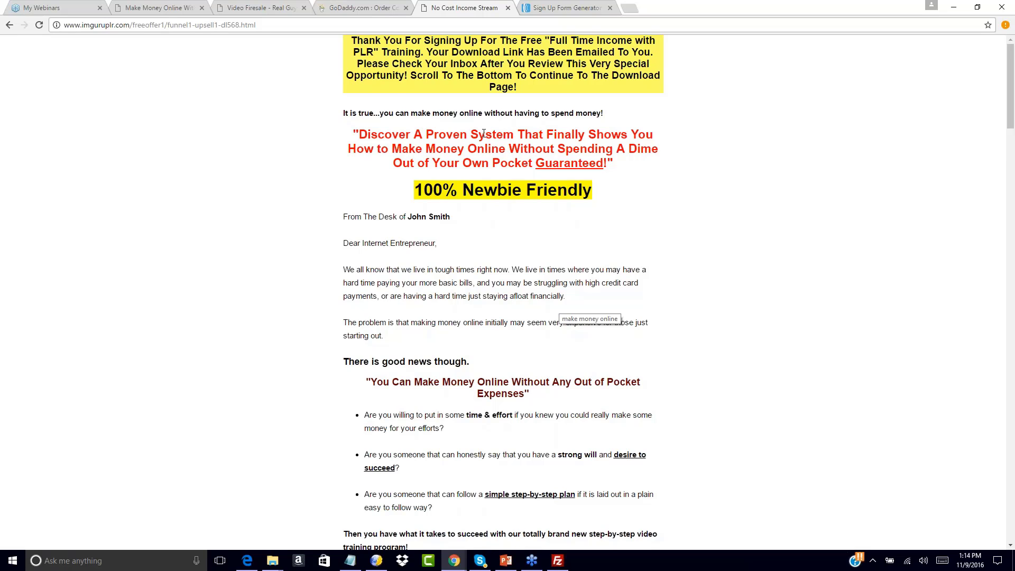
Resubmit the freeoffer1 signup form to test the upsell redirect, then return to AWeber's Publish step
left_click(566, 4)
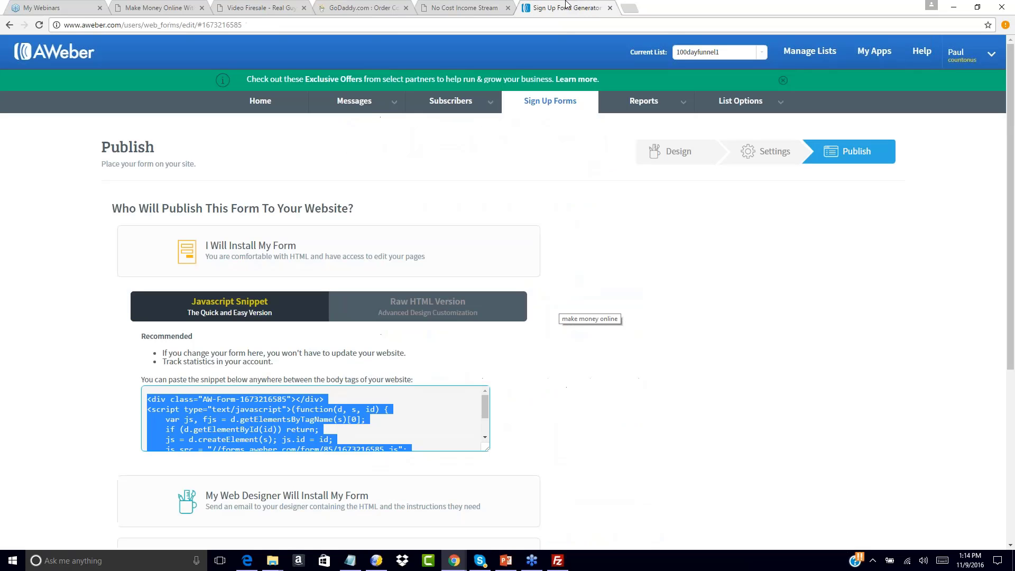
scroll(698, 261, "down", 5)
left_click(700, 261)
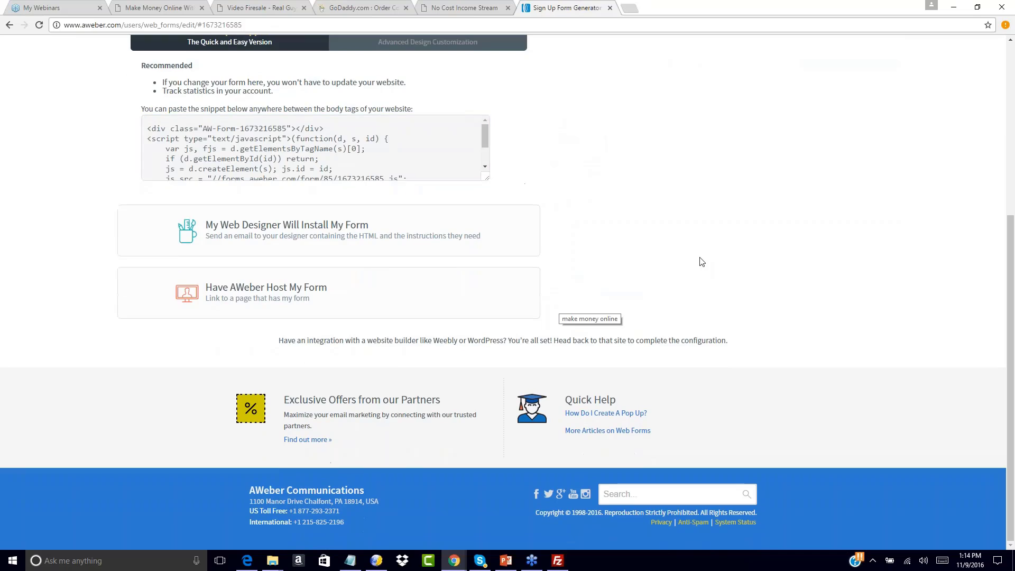
scroll(702, 261, "up", 5)
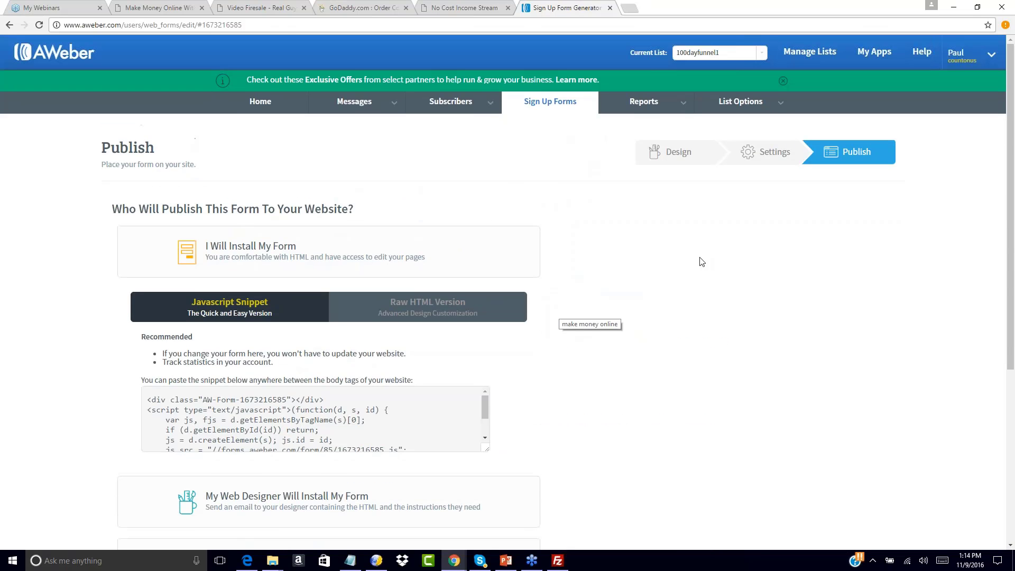
left_click(499, 7)
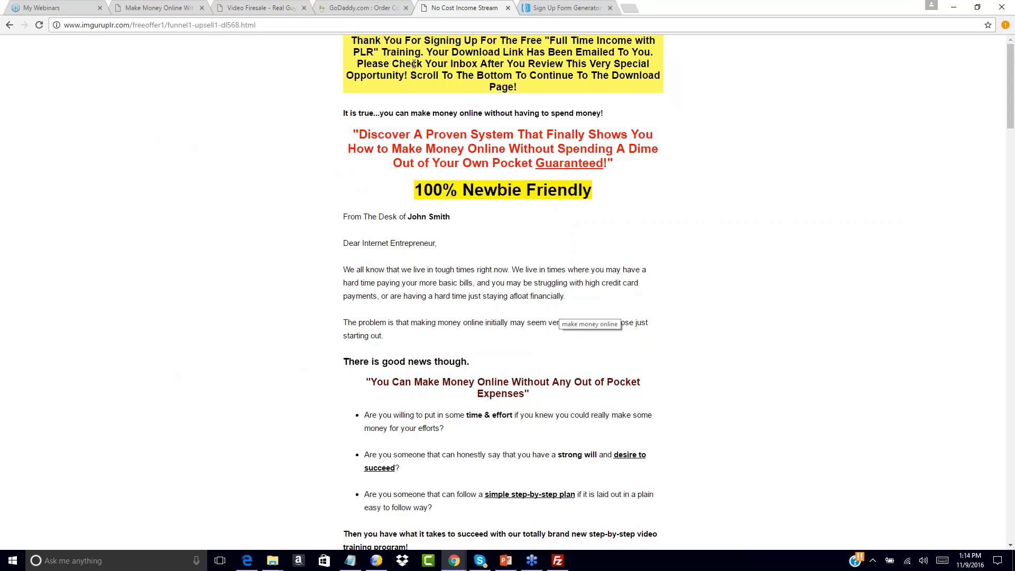
left_click(10, 25)
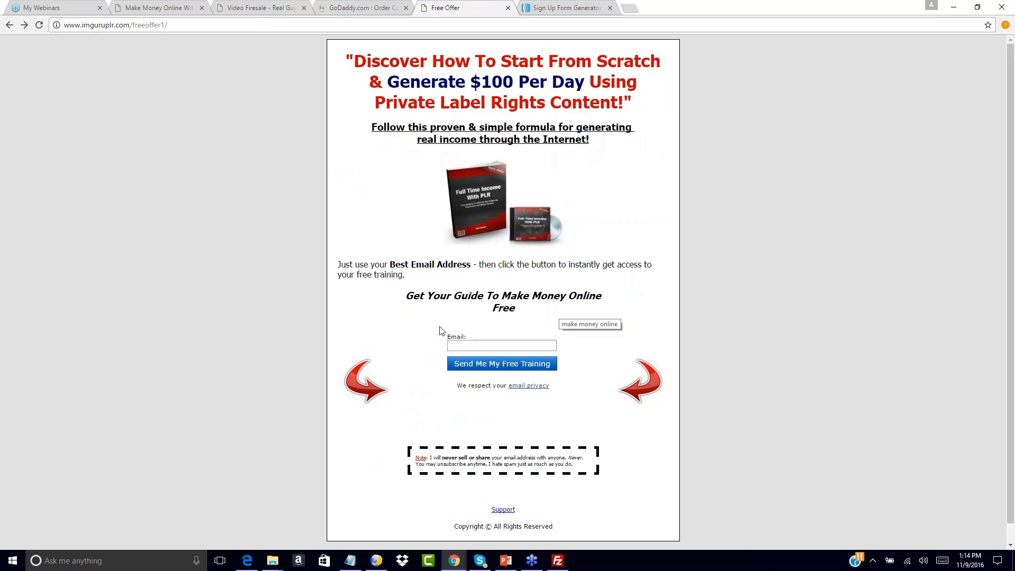
left_click(470, 345)
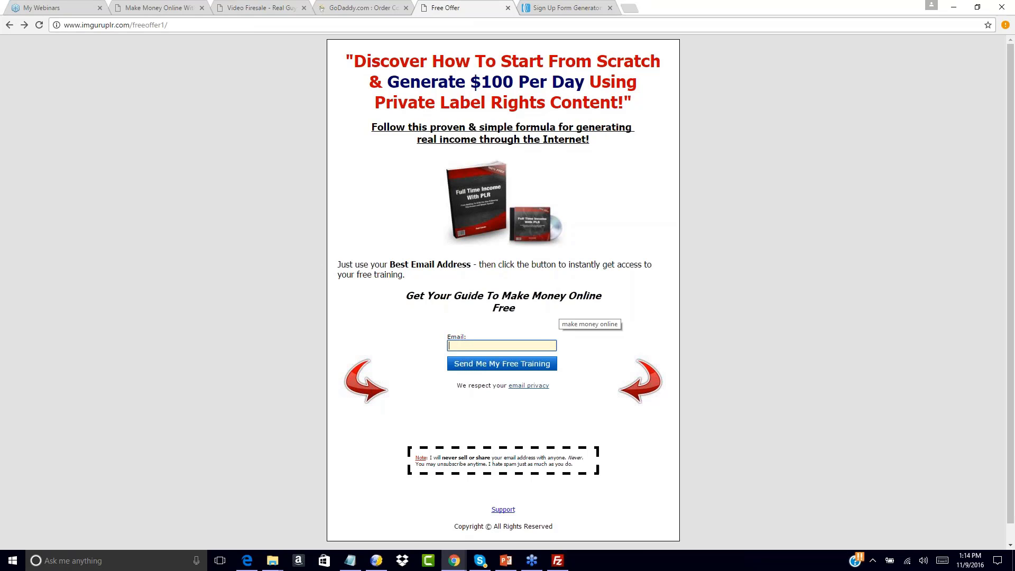
left_click(565, 8)
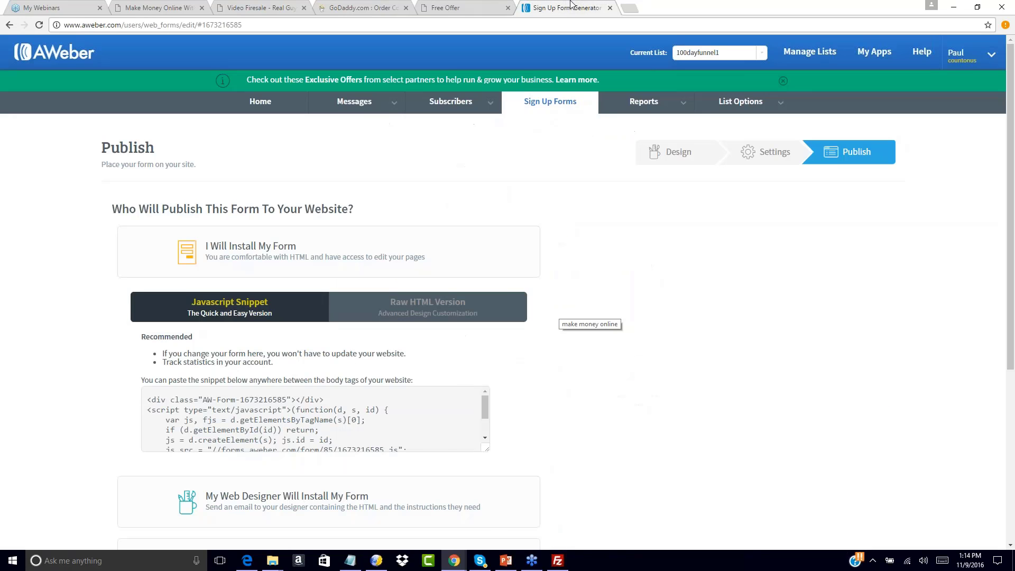
left_click(488, 4)
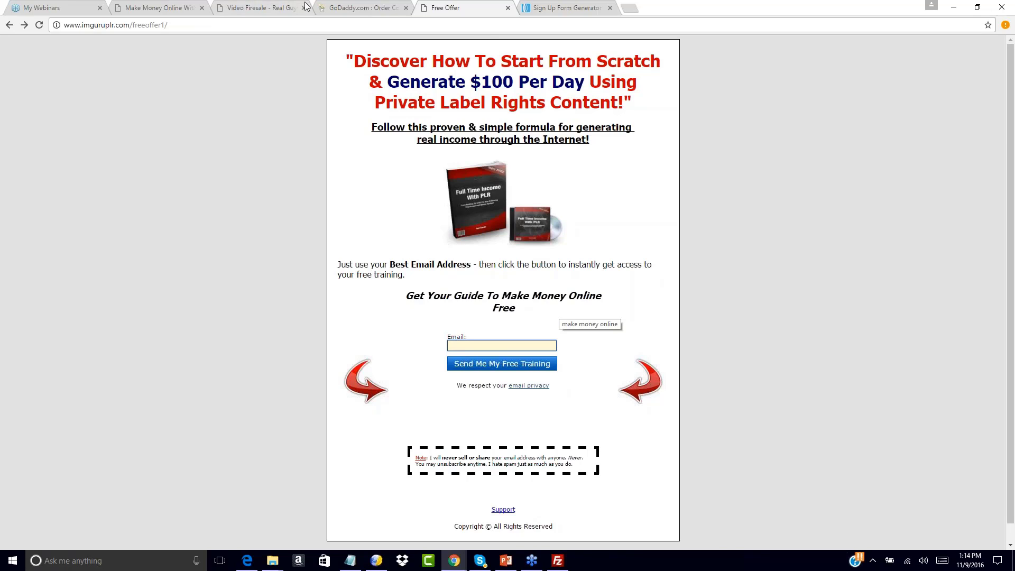
left_click(24, 25)
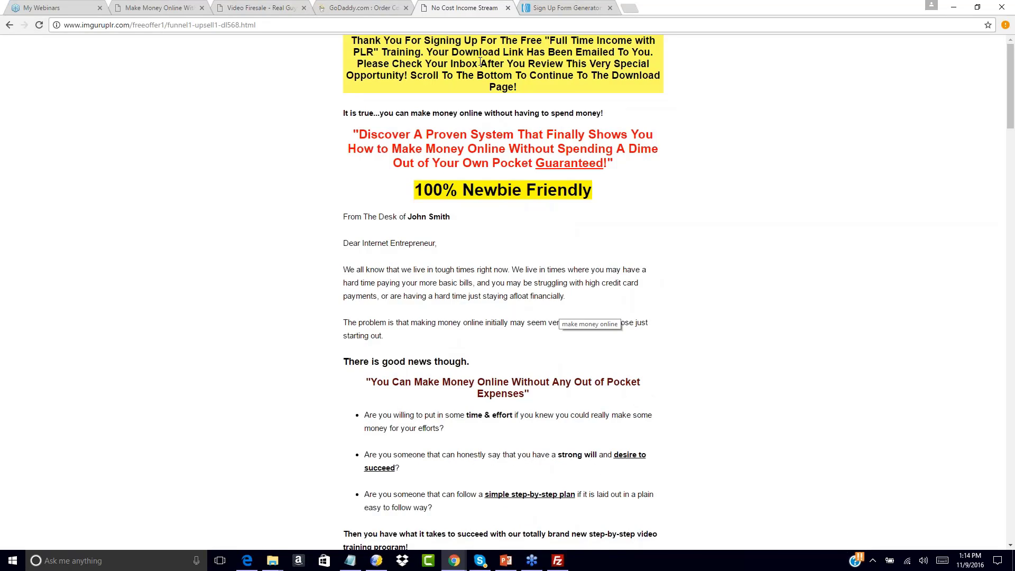
left_click(583, 6)
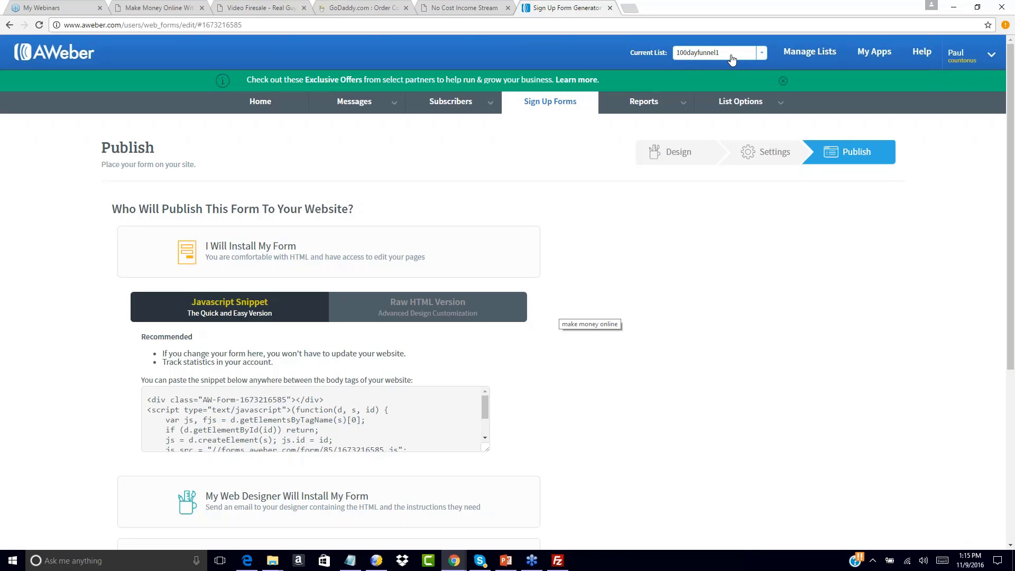
With 100dayfunnel1 as current list, open Messages > Drafts and bring up the Create a Message options
left_click(761, 54)
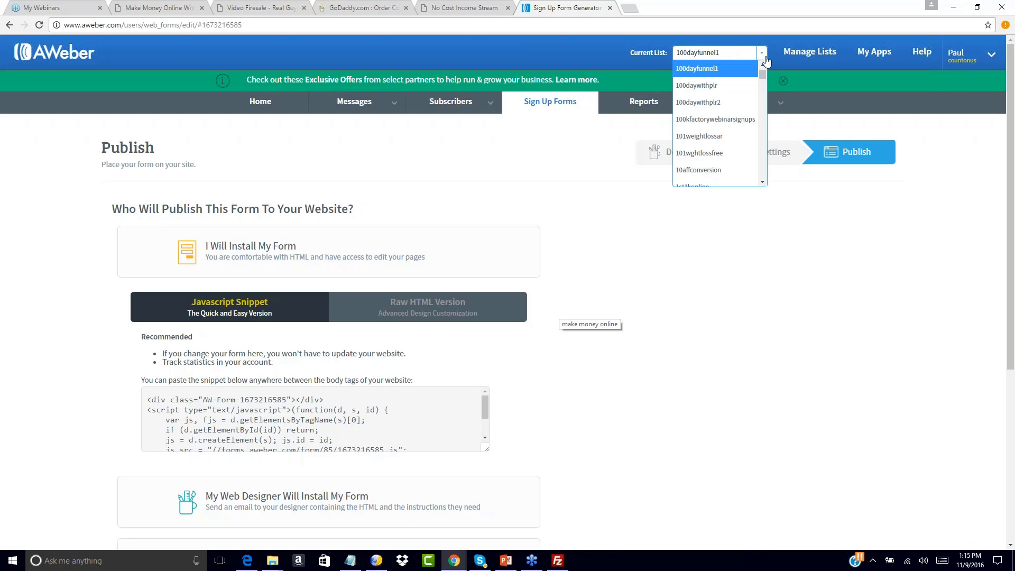
left_click(702, 69)
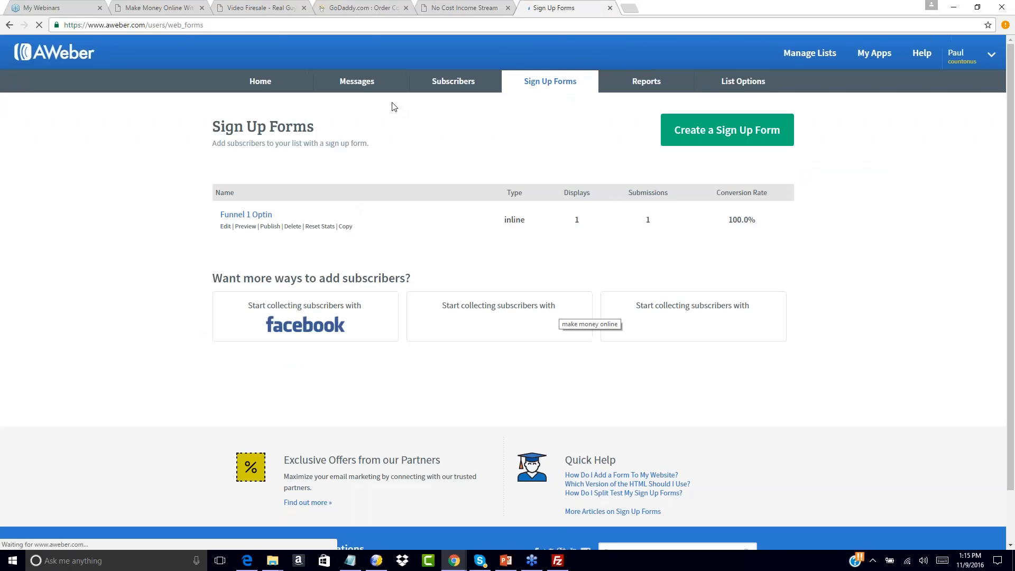
mouse_move(389, 102)
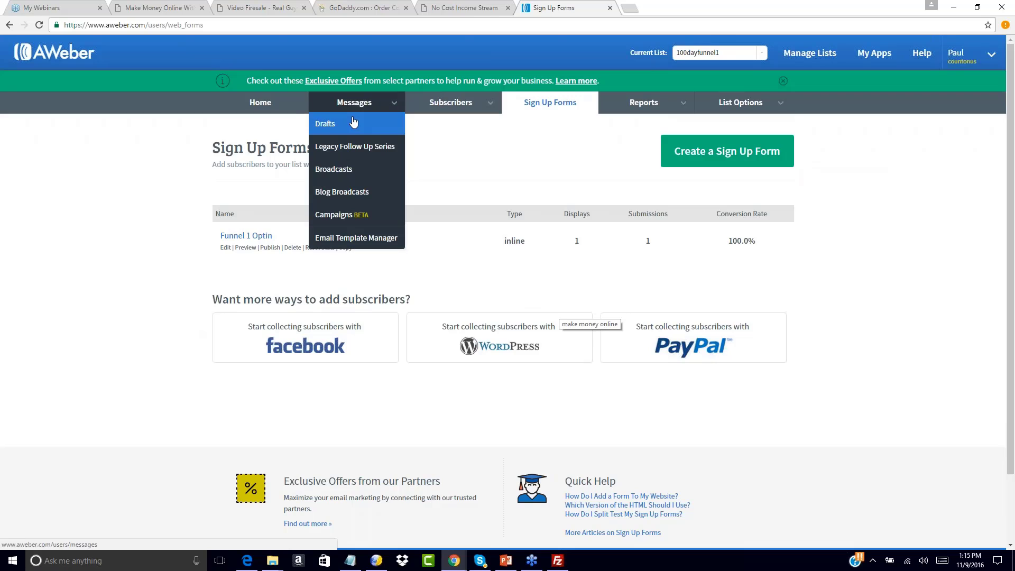
left_click(332, 126)
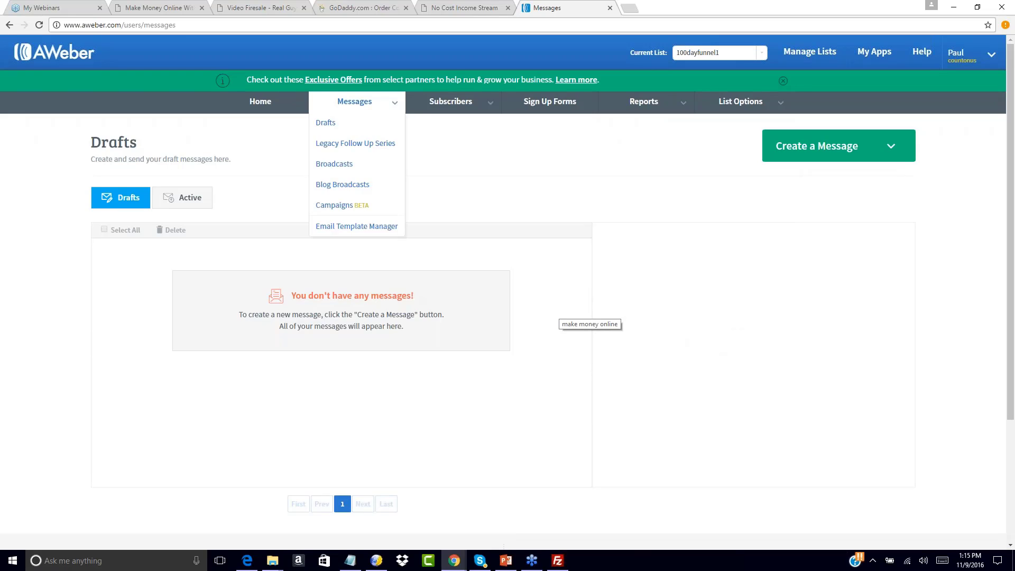
left_click(892, 149)
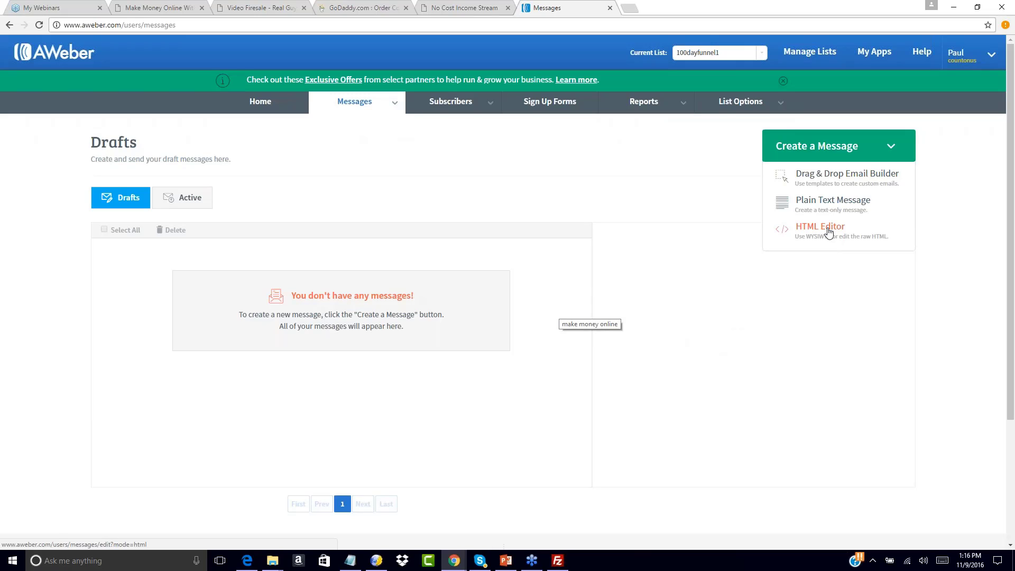
Start a plain-text message with a greeting thanking subscribers for signing up for the free report and training
left_click(824, 204)
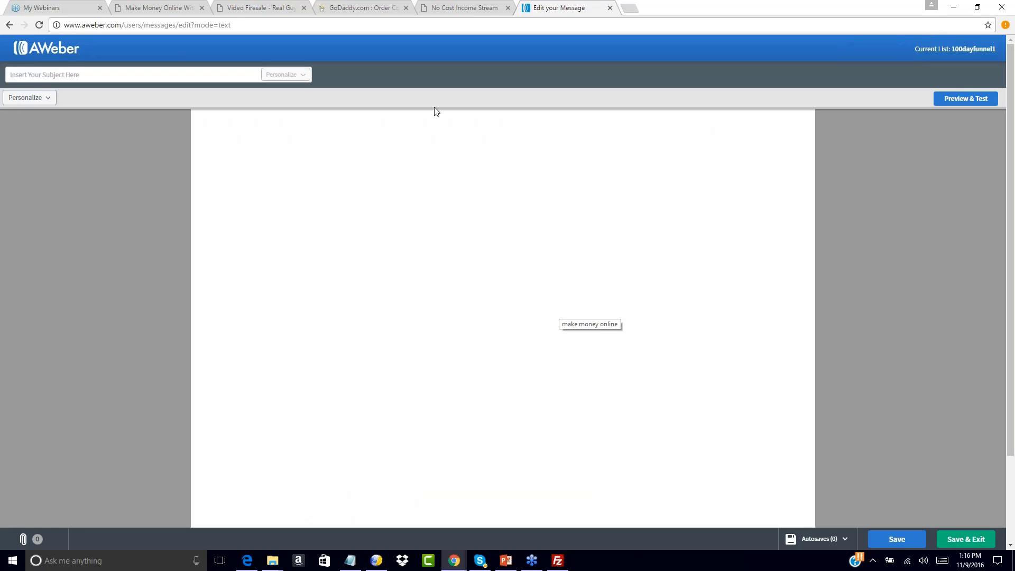
left_click(350, 560)
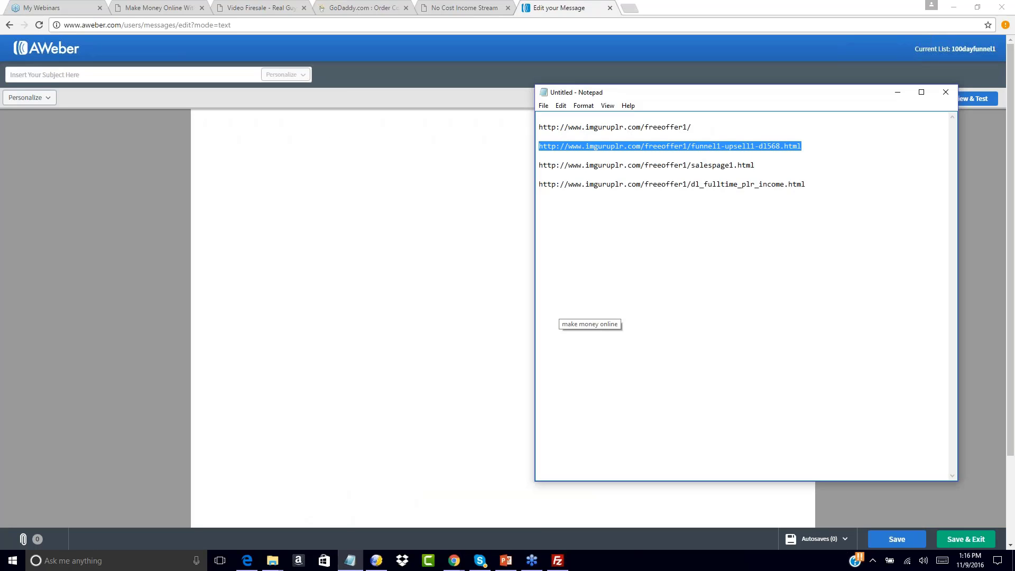
left_click(343, 156)
type("H")
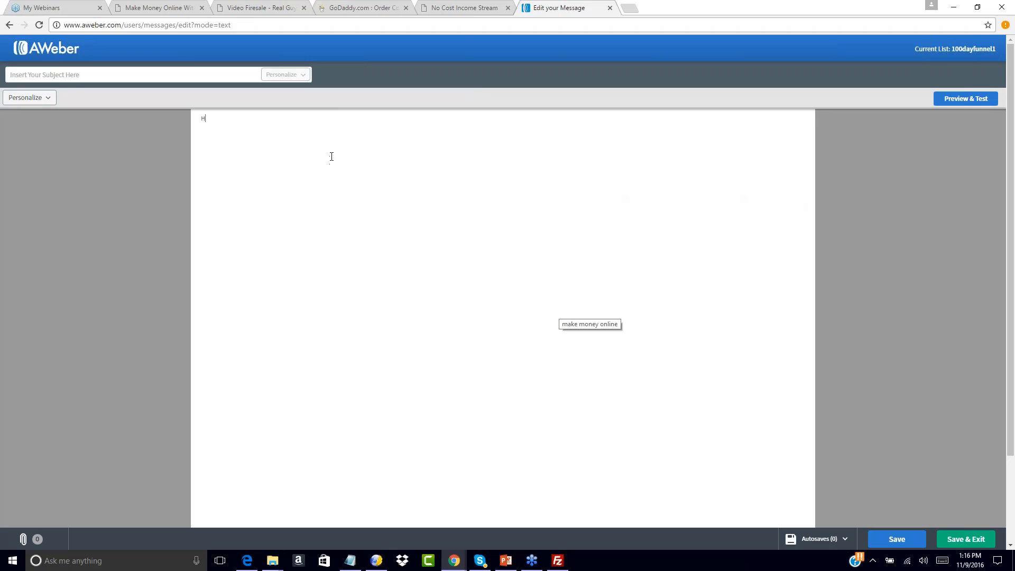
type("ello,  ")
type("Thankk you")
key("BackSpace")
key("BackSpace")
key("BackSpace")
key("BackSpace")
key("BackSpace")
type("you for signing up for mjy")
key("BackSpace")
key("BackSpace")
key("BackSpace")
key("BackSpace")
type("my free report and training teaching")
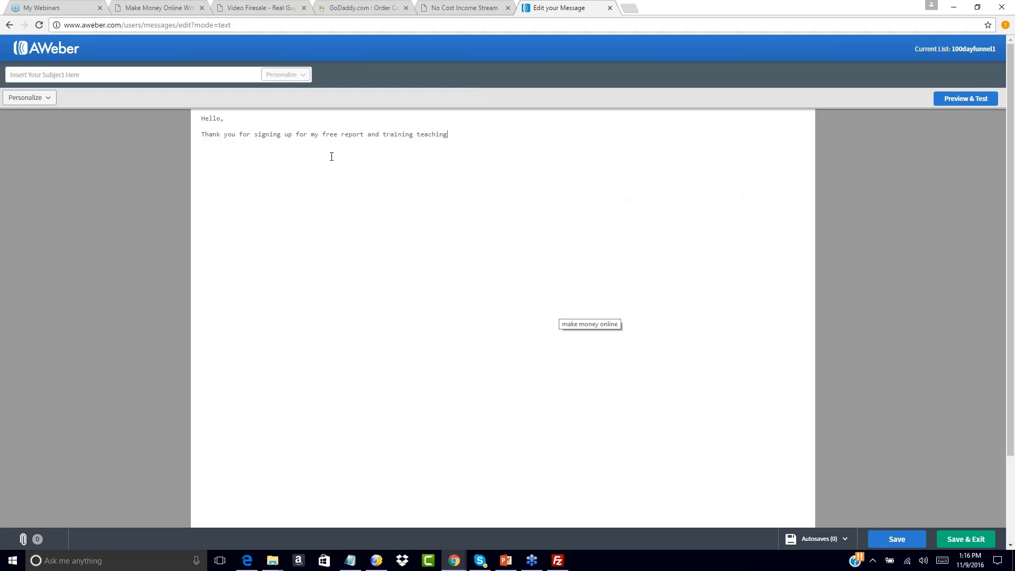
type(" you how to make $100 per day with PLR. contenou can")
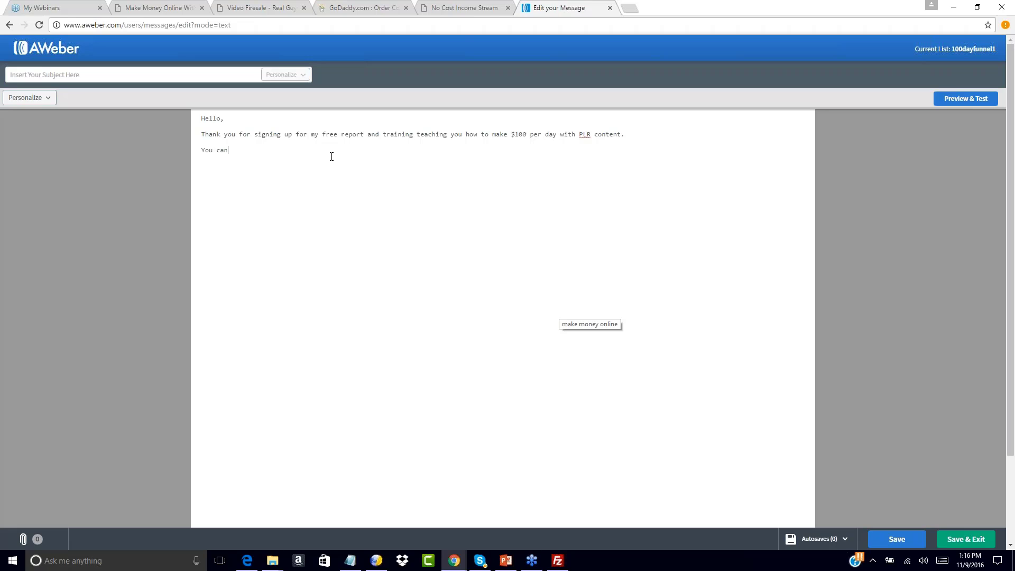
type(" download your free report and audio interview at the link below:")
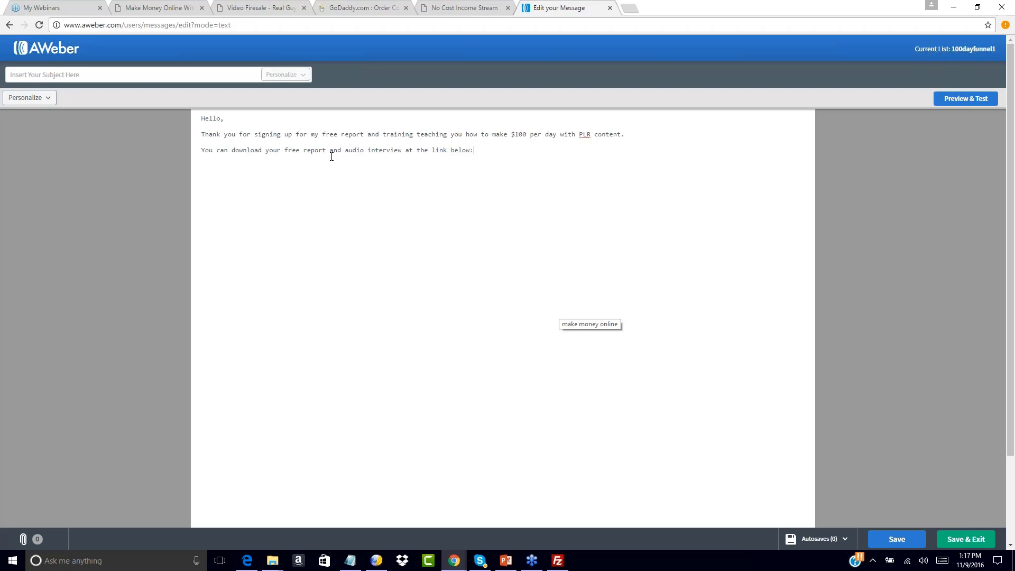
Paste the download page URL from the saved URL list into the message body
left_click(350, 560)
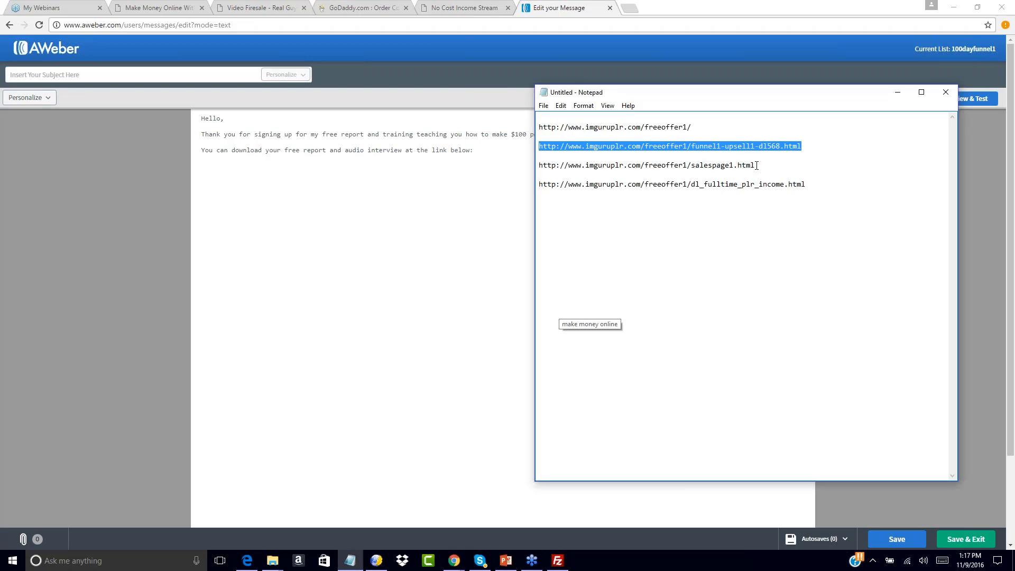
left_click_drag(805, 185, 535, 192)
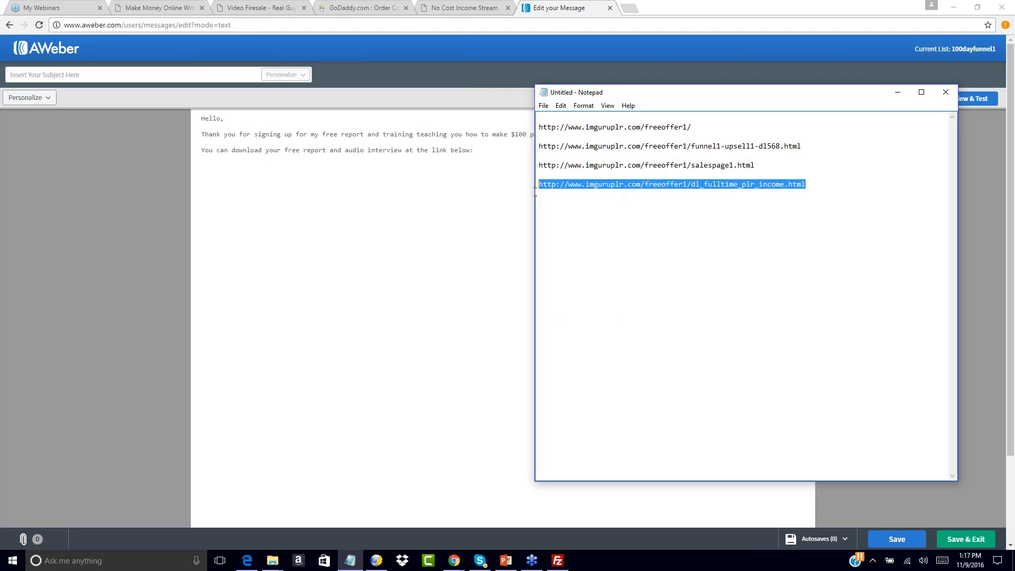
key("ctrl+c")
left_click(233, 168)
key("ctrl+v")
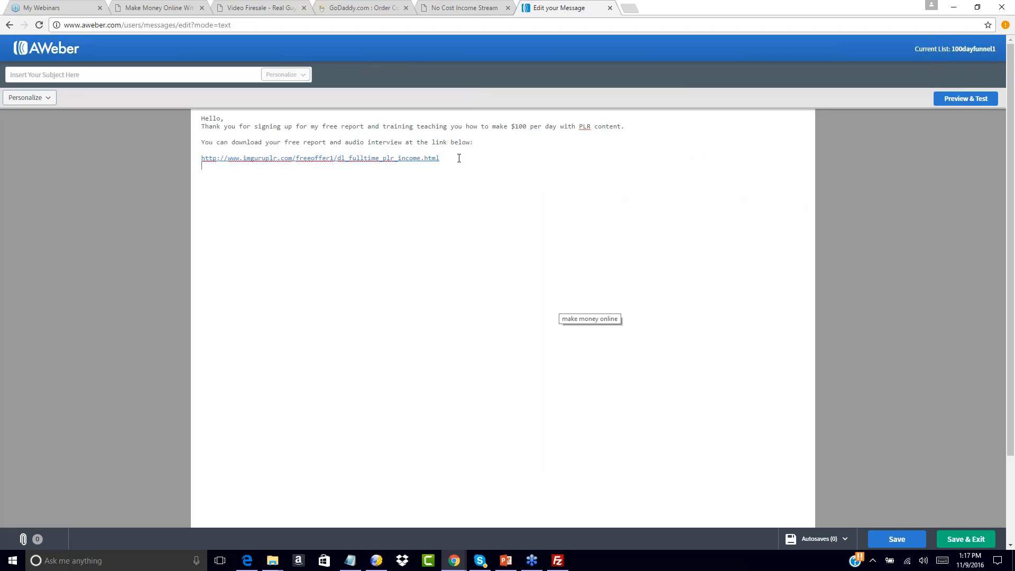
Invite replies, promise more value in coming days, sign off with the sender's name, and space the greeting
type("If you need anything at all or have questions for me please respond t")
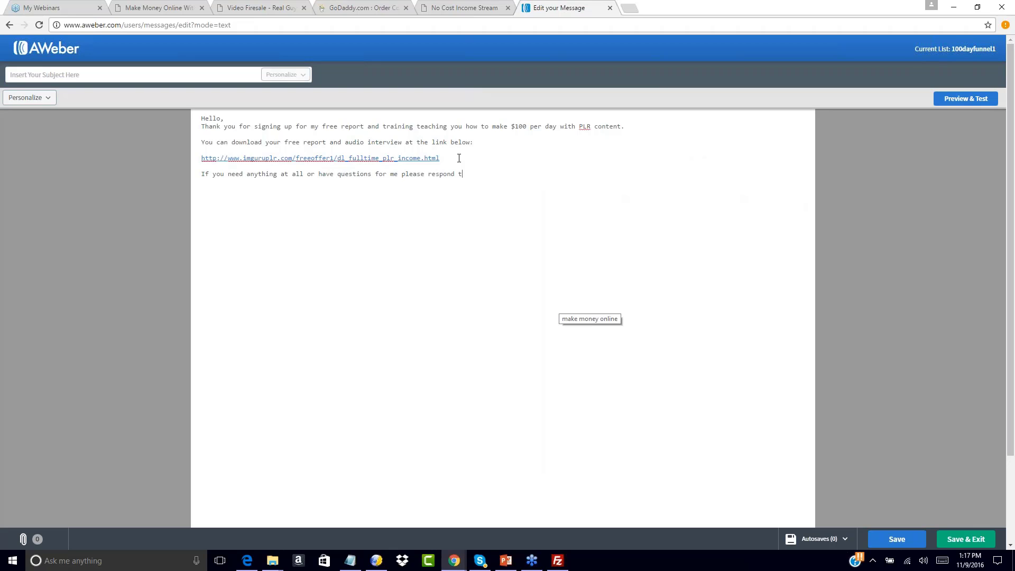
type("o this email, and I will an")
type("swre you")
key("BackSpace")
key("BackSpace")
key("BackSpace")
key("BackSpace")
key("BackSpace")
key("BackSpace")
type("er you directly.")
key("Return")
key("Return")
type("Watch your inbox f")
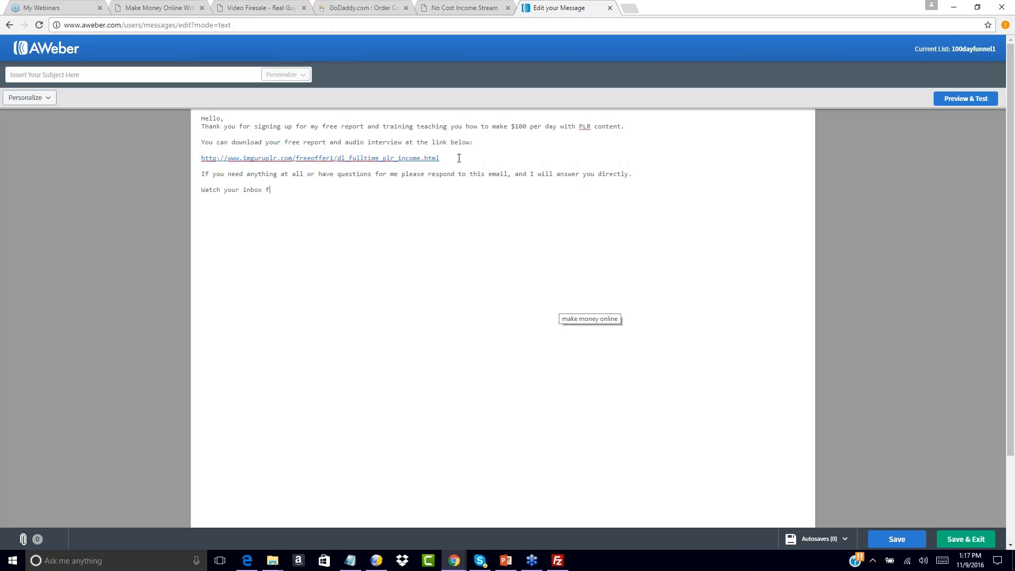
type("or the coming")
key("BackSpace")
key("BackSpace")
key("BackSpace")
key("BackSpace")
key("BackSpace")
type("next few days as ")
type("I will have more value ")
type("to ")
type("offer you. ")
type("Thank you.")
key("Return")
key("Return")
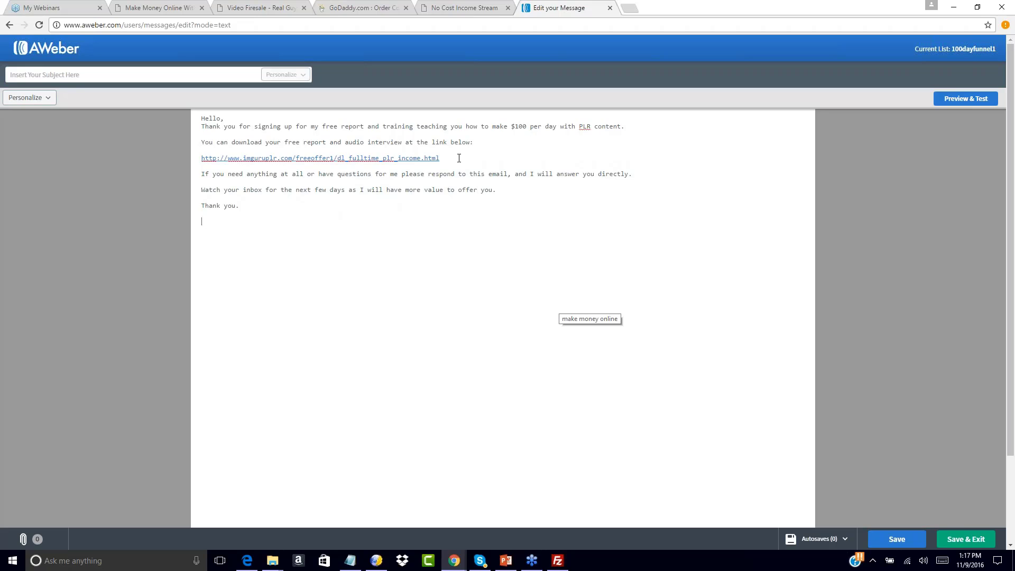
type("John Smith")
left_click(227, 118)
key("Return")
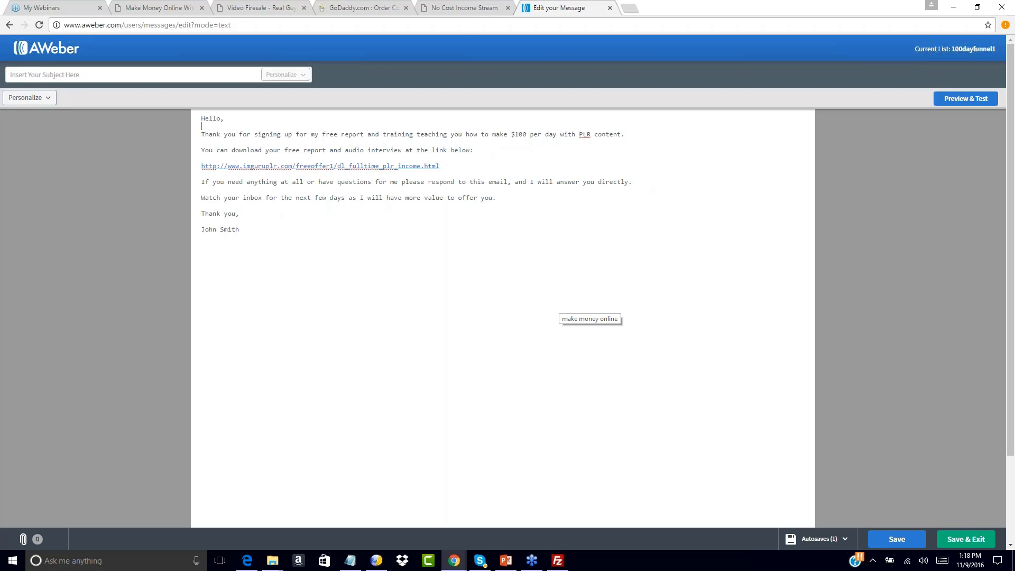
Enter the subject 'Download Your Free Training Inside' and save the email to Drafts
left_click(89, 74)
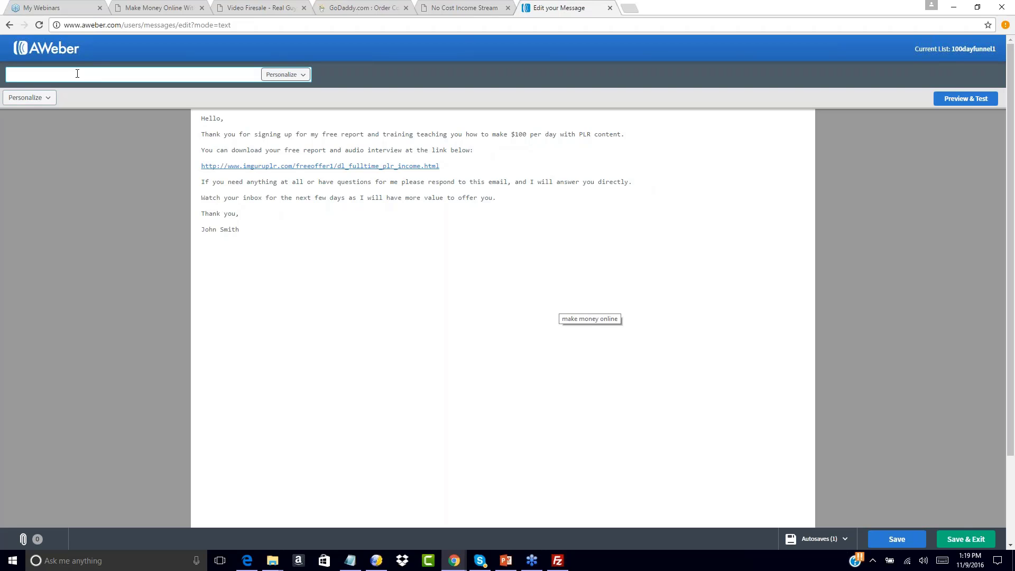
type("Your Free")
key("BackSpace")
key("BackSpace")
key("BackSpace")
key("BackSpace")
type("Download Link Is Bel")
key("BackSpace")
key("BackSpace")
key("BackSpace")
type("Inside")
key("BackSpace")
key("BackSpace")
key("BackSpace")
key("BackSpace")
key("BackSpace")
key("BackSpace")
key("BackSpace")
key("BackSpace")
key("BackSpace")
key("BackSpace")
key("BackSpace")
key("BackSpace")
key("BackSpace")
key("BackSpace")
key("BackSpace")
key("BackSpace")
key("BackSpace")
key("BackSpace")
key("BackSpace")
key("BackSpace")
key("BackSpace")
key("BackSpace")
type("D")
key("BackSpace")
type("Download Your Free Training Inside")
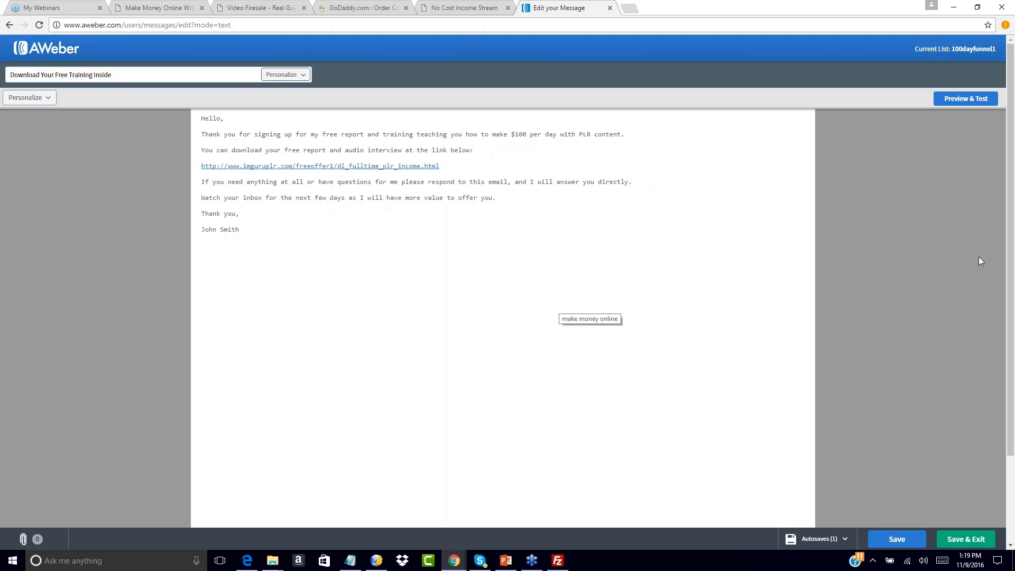
scroll(902, 379, "down", 3)
left_click(975, 543)
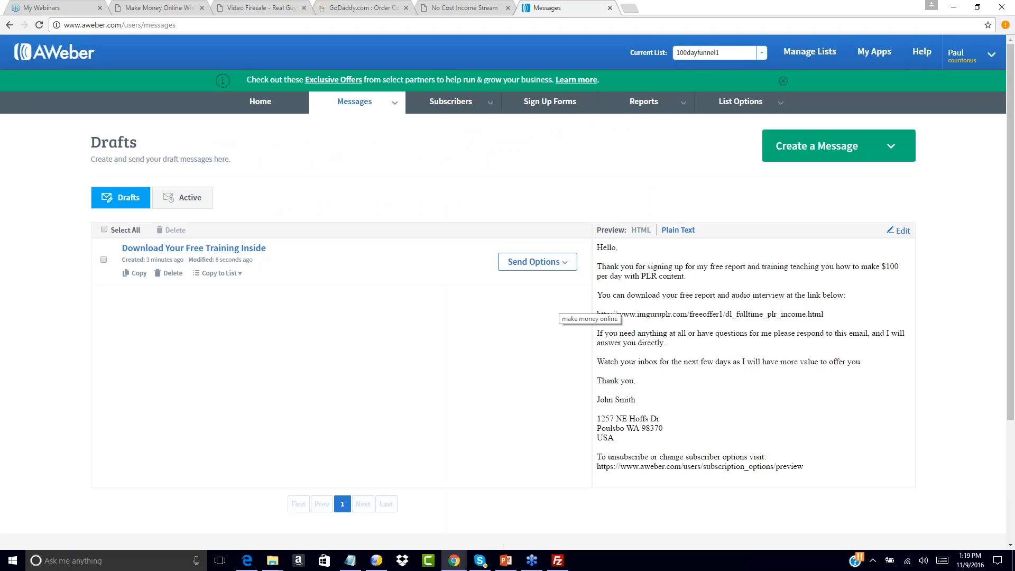
Queue the draft as Follow Up #1 in the follow-up series, sent immediately after signup
left_click(565, 264)
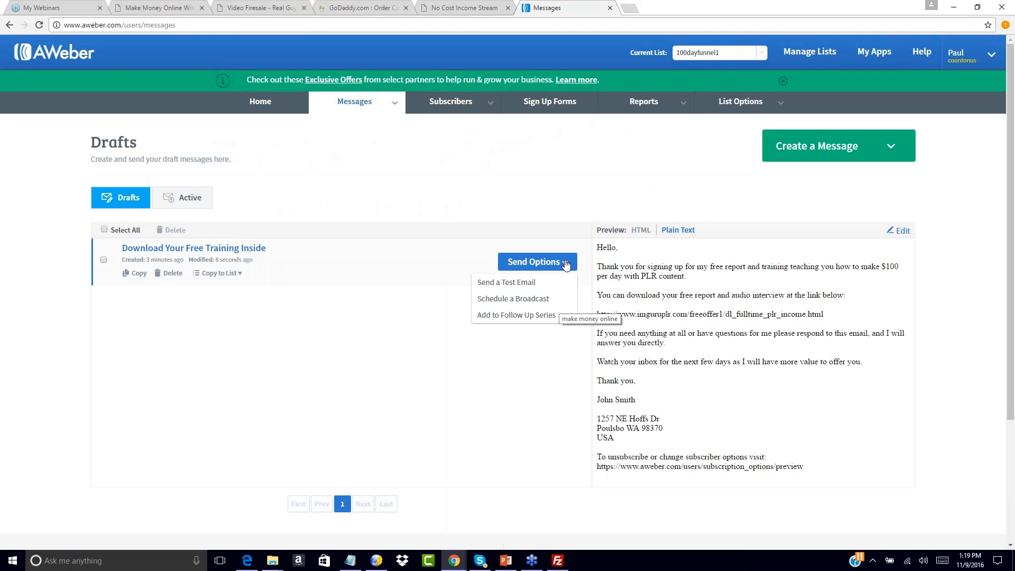
left_click(511, 316)
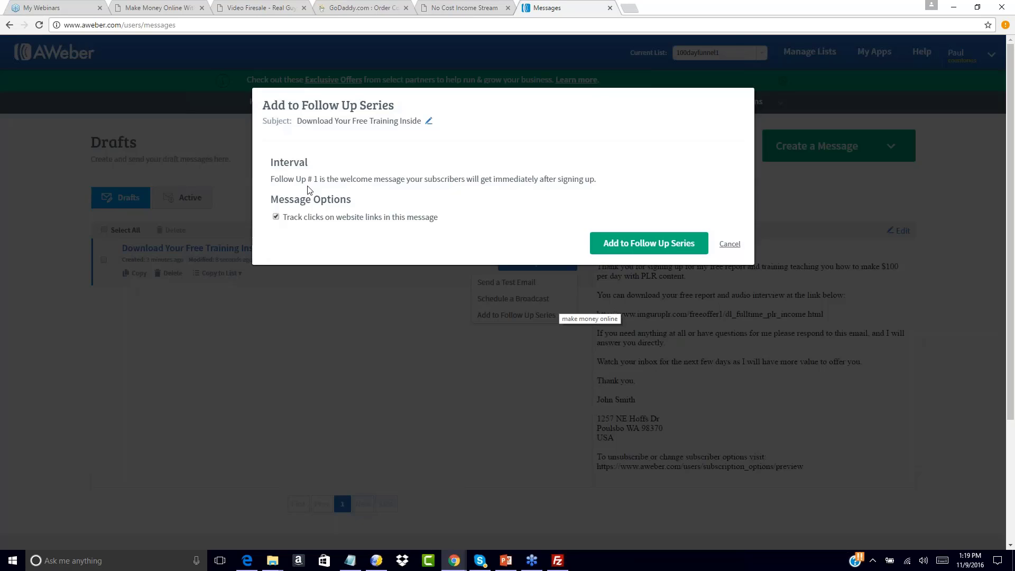
left_click(610, 249)
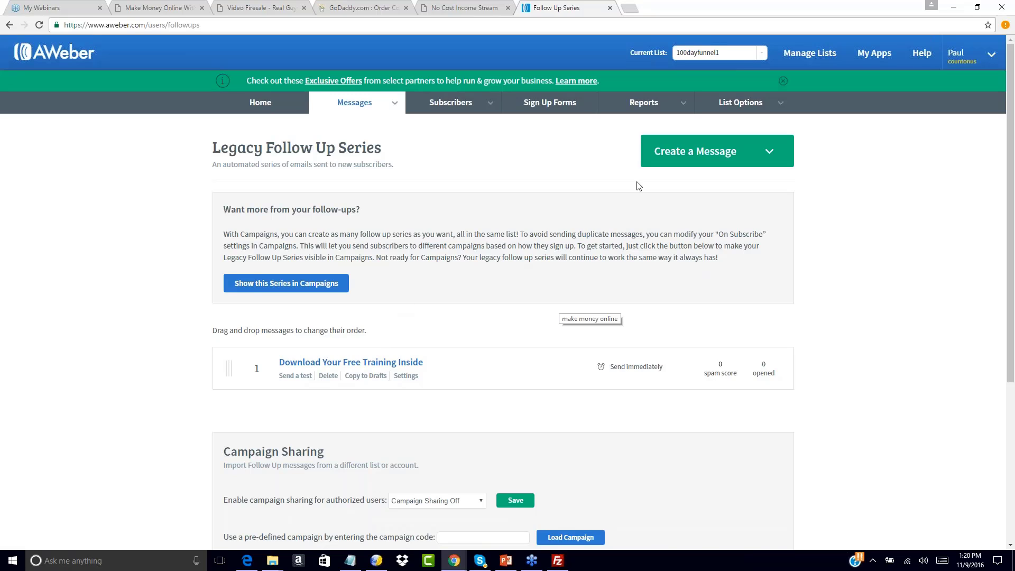
left_click(771, 152)
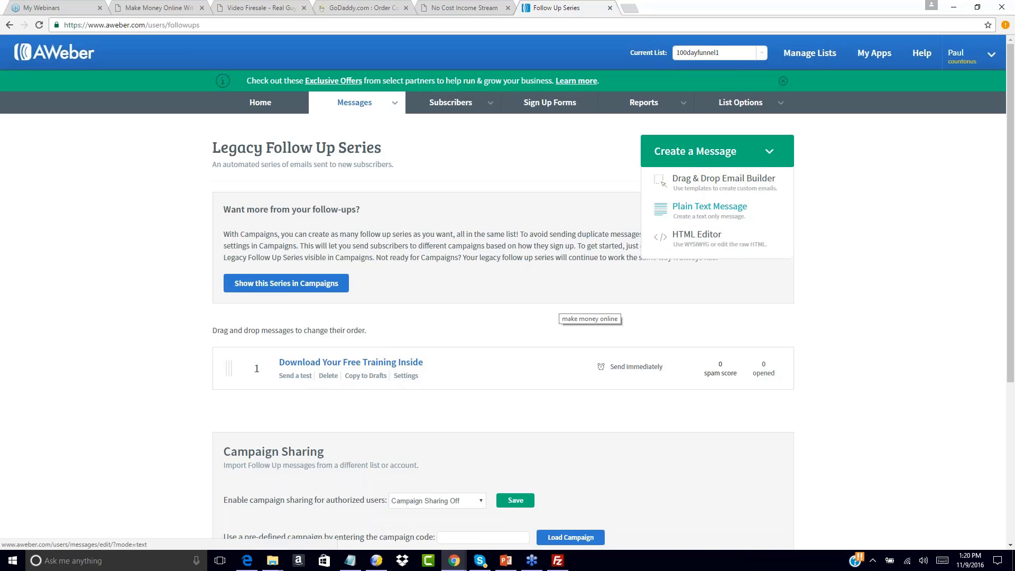
Begin a new plain-text follow-up message and bring up the Your First Funnel folder in Explorer
left_click(709, 207)
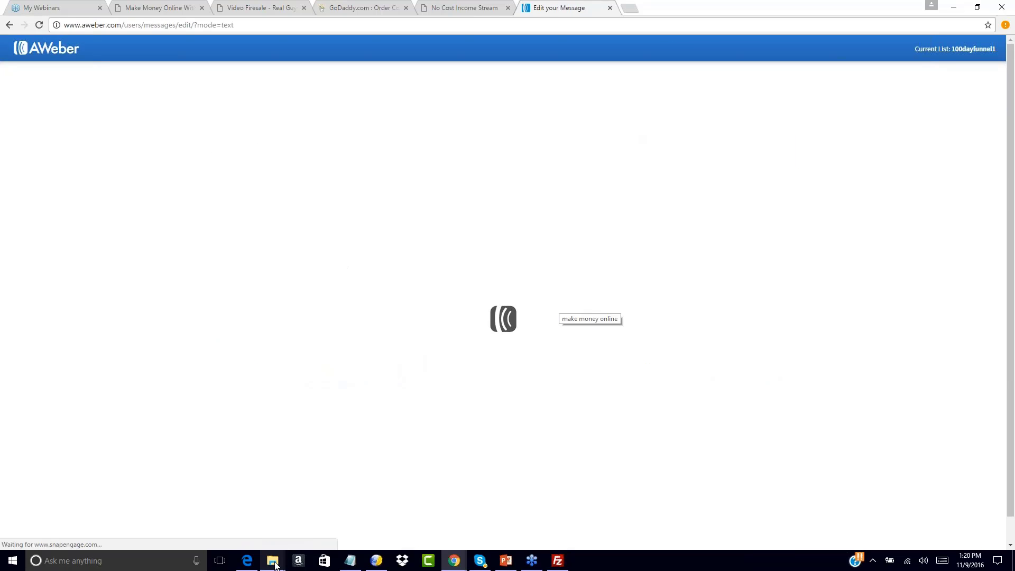
mouse_move(274, 564)
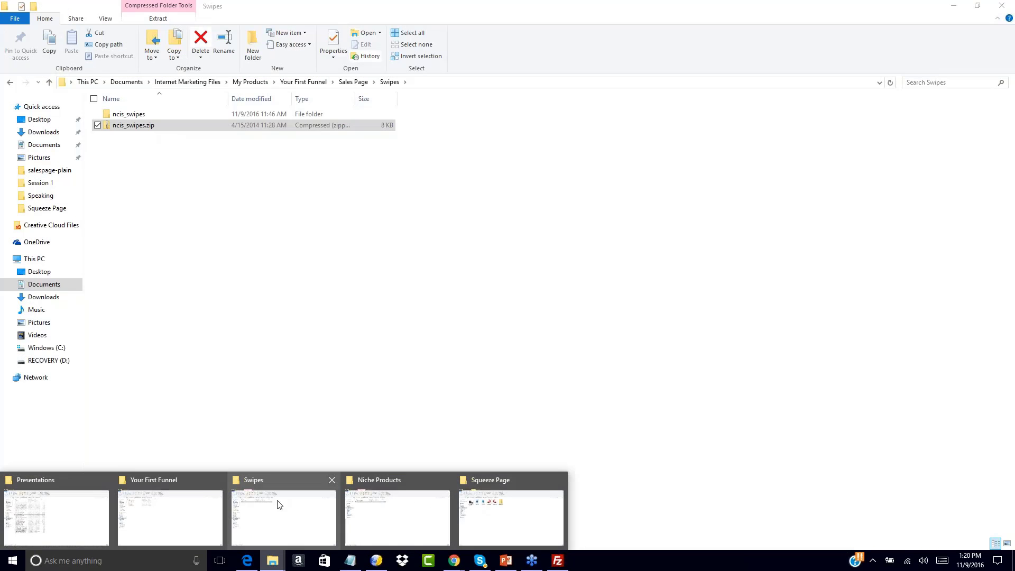
left_click(279, 504)
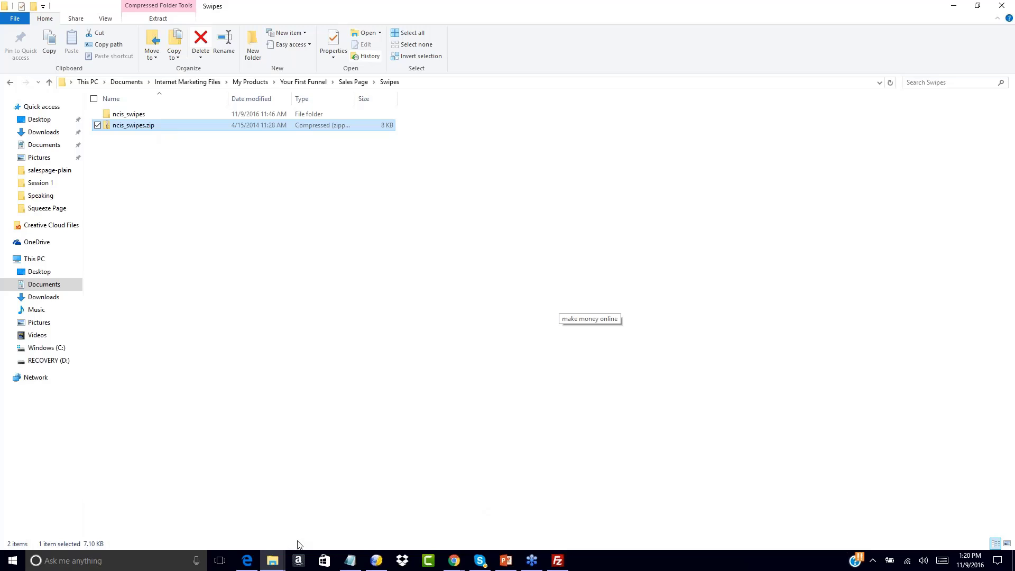
mouse_move(273, 562)
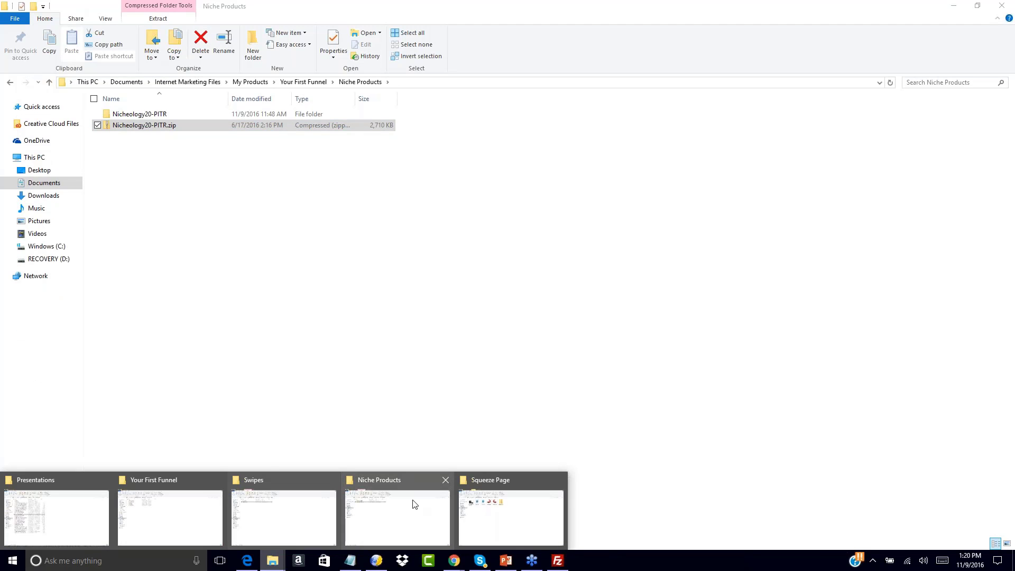
left_click(175, 516)
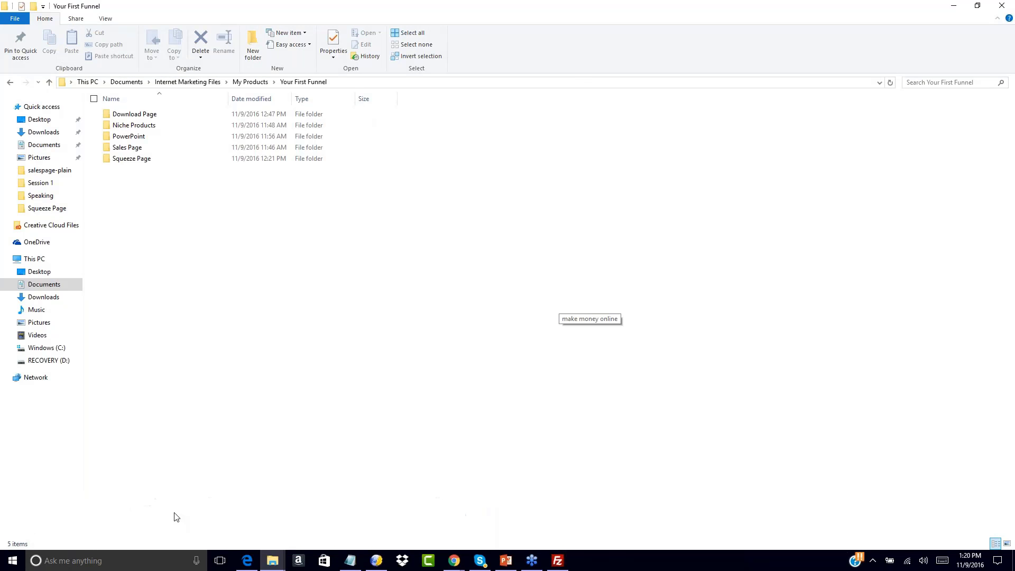
mouse_move(273, 560)
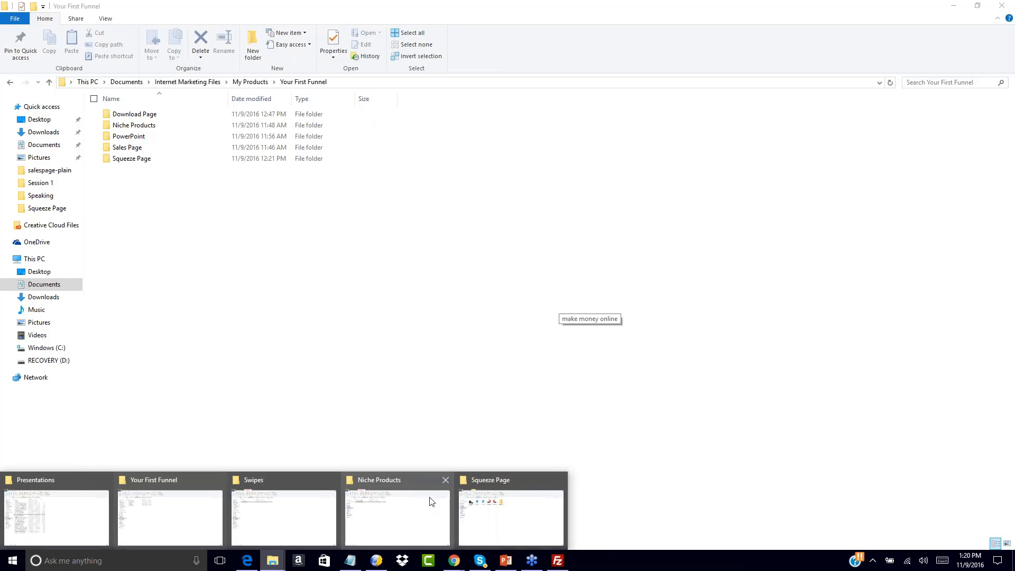
left_click(506, 523)
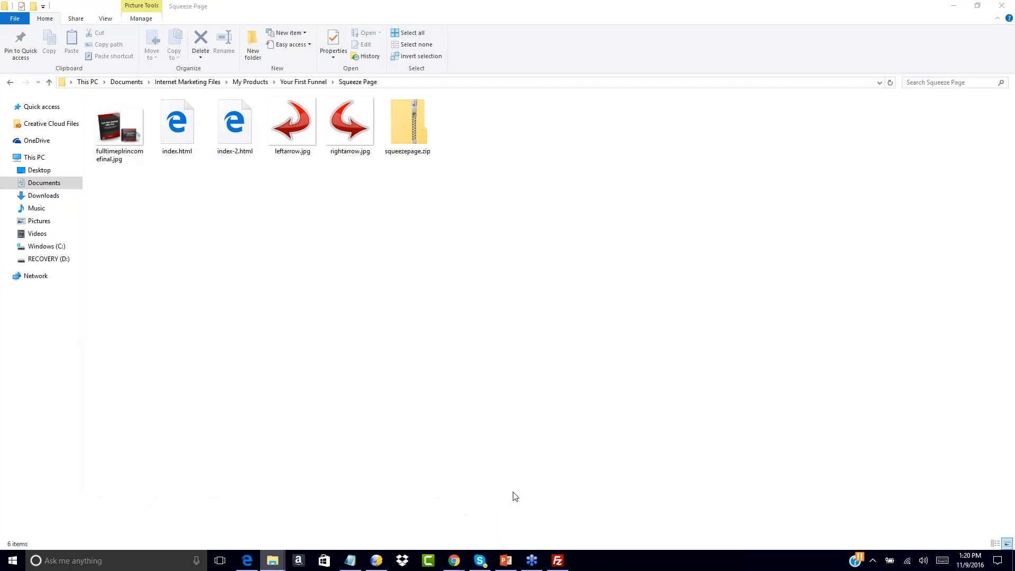
left_click(296, 82)
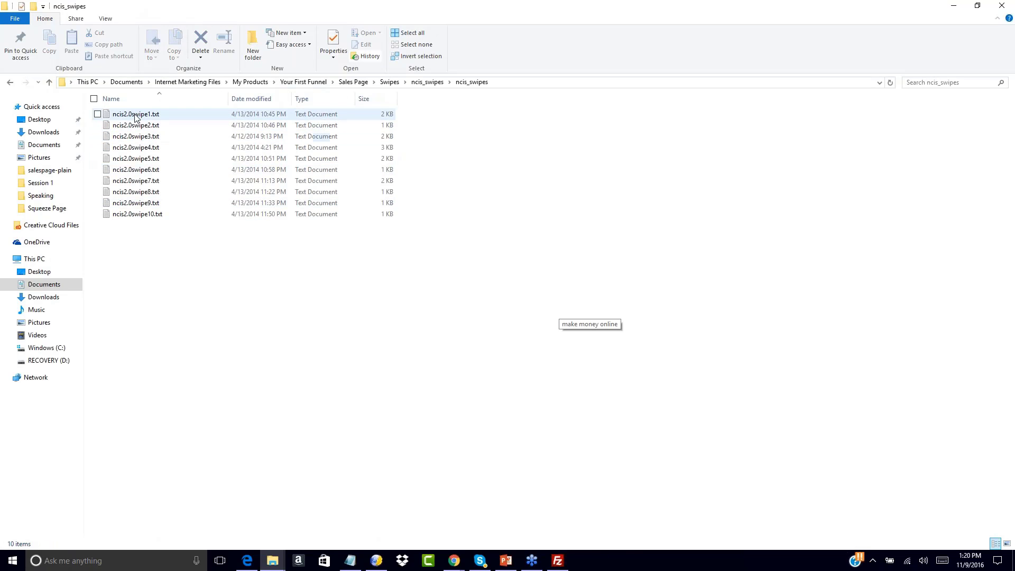
Open ncis2.0swipe1.txt in Notepad and select its first subject line, The REAL Internet Lifestyle..
double_click(136, 115)
scroll(647, 257, "down", 1)
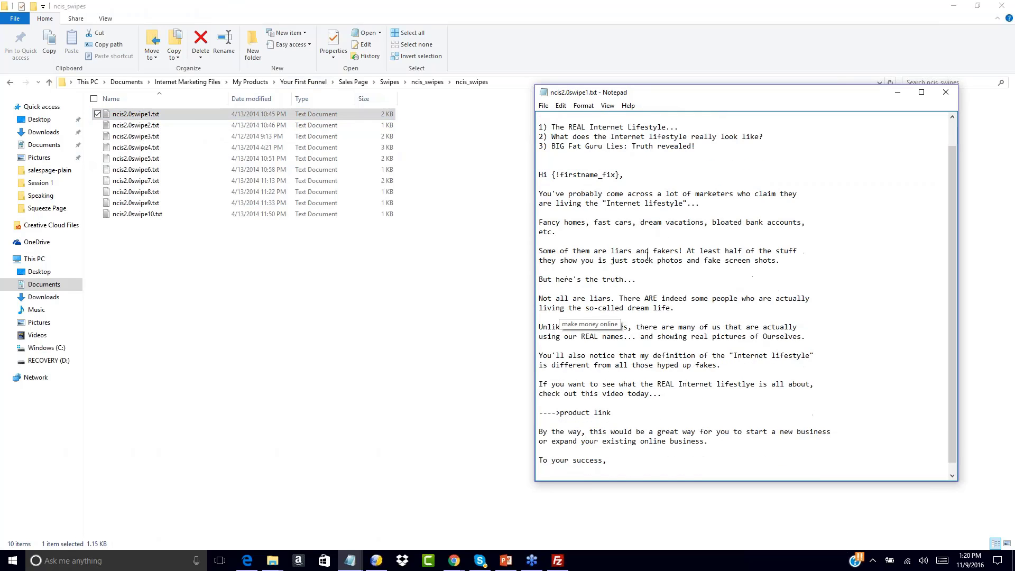
scroll(648, 257, "down", 1)
scroll(590, 165, "up", 2)
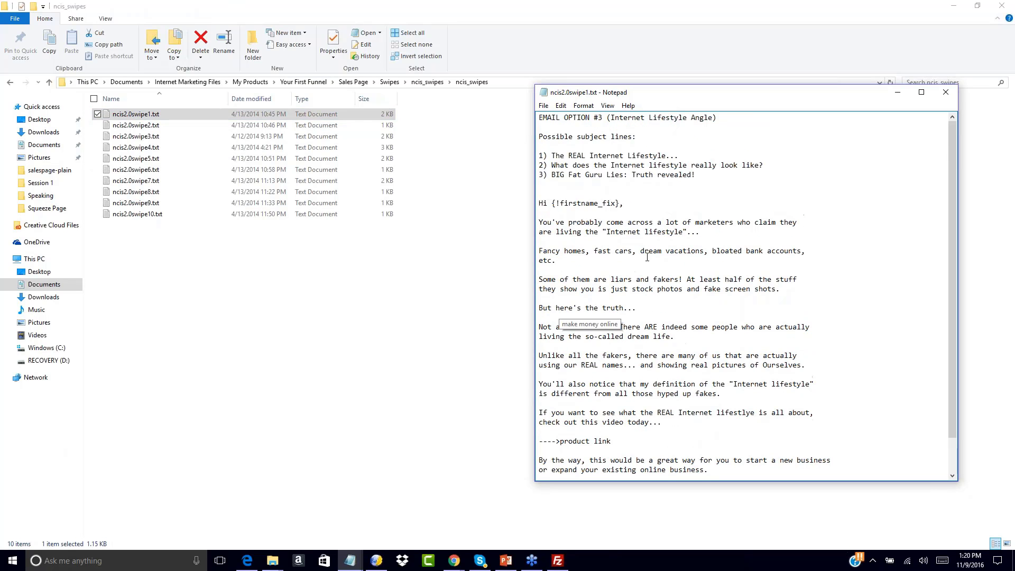
left_click_drag(551, 155, 679, 155)
key("ctrl+c")
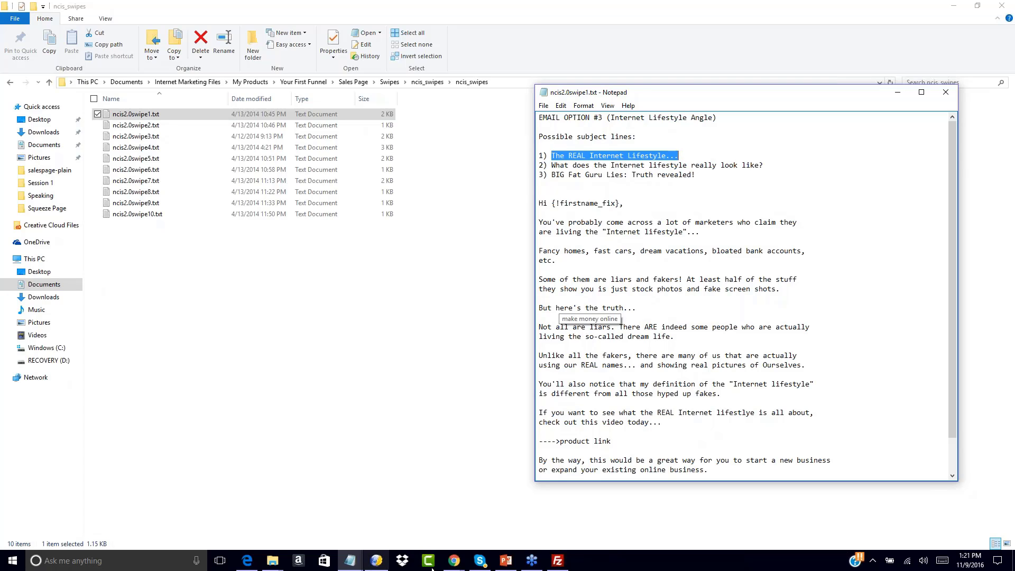
Paste 'The REAL Internet Lifestyle...' as the new message's subject
left_click(454, 560)
left_click(681, 515)
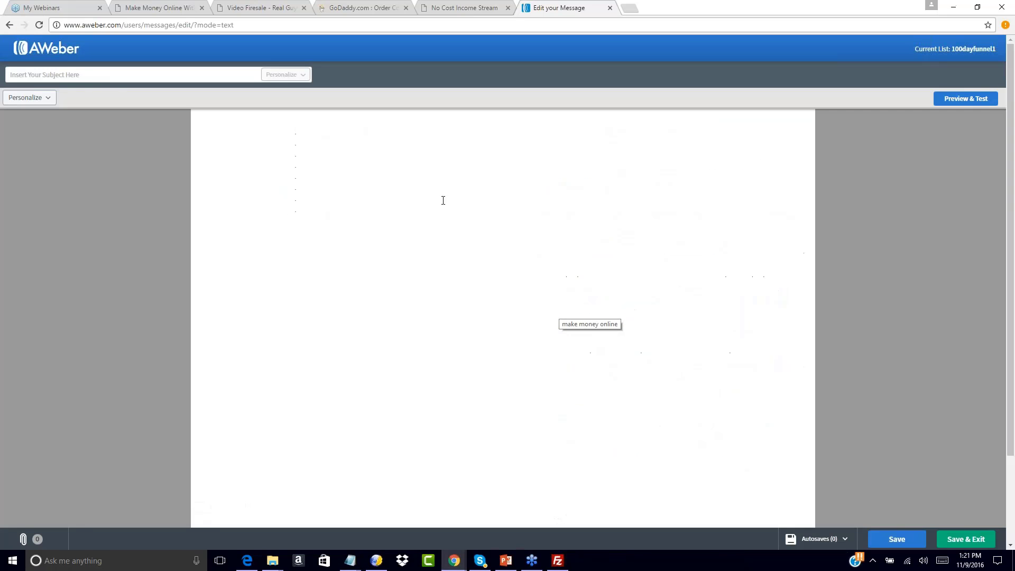
left_click(61, 75)
key("ctrl+v")
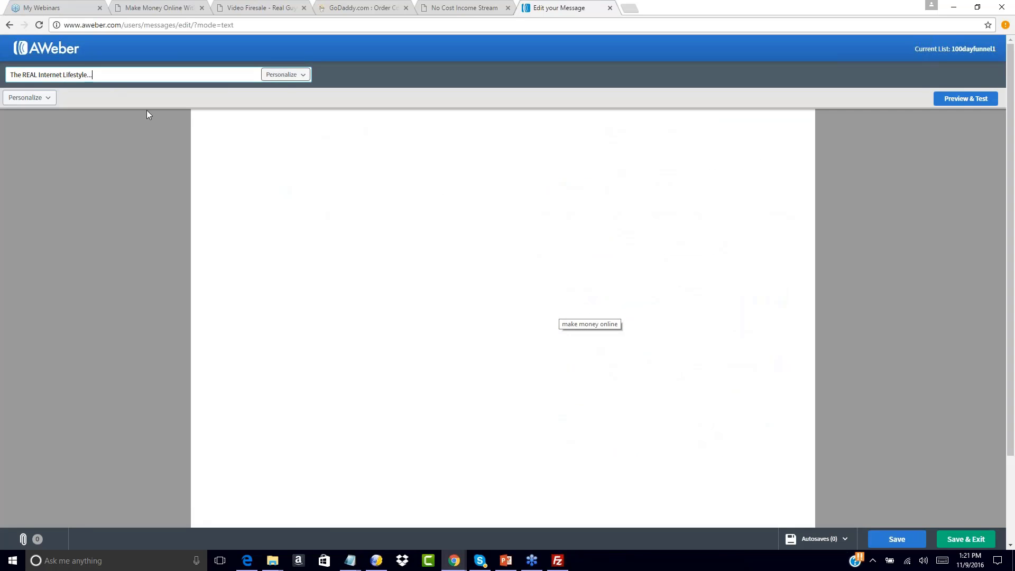
Copy the swipe email's body from Notepad into the message body
left_click(350, 560)
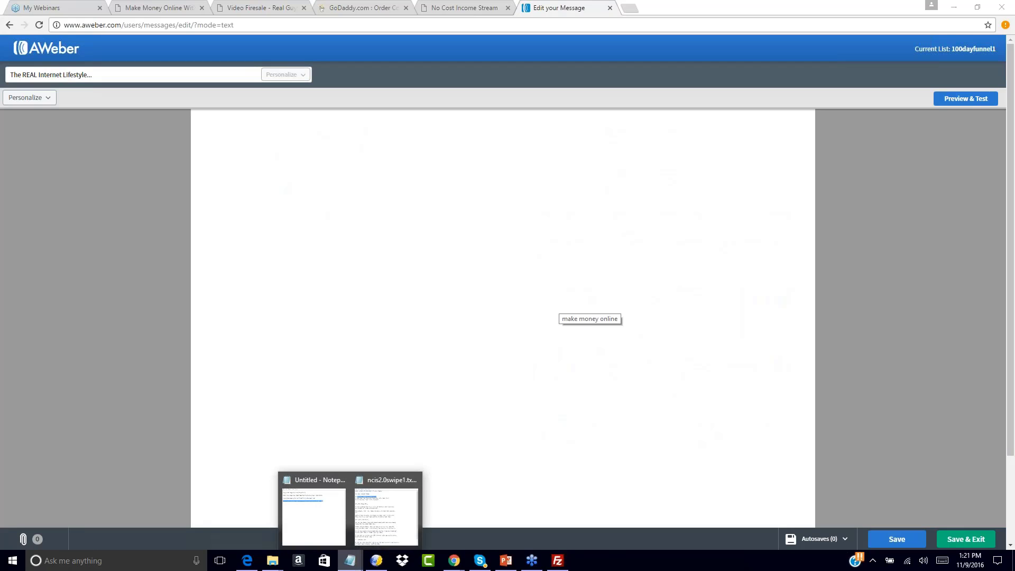
left_click(398, 506)
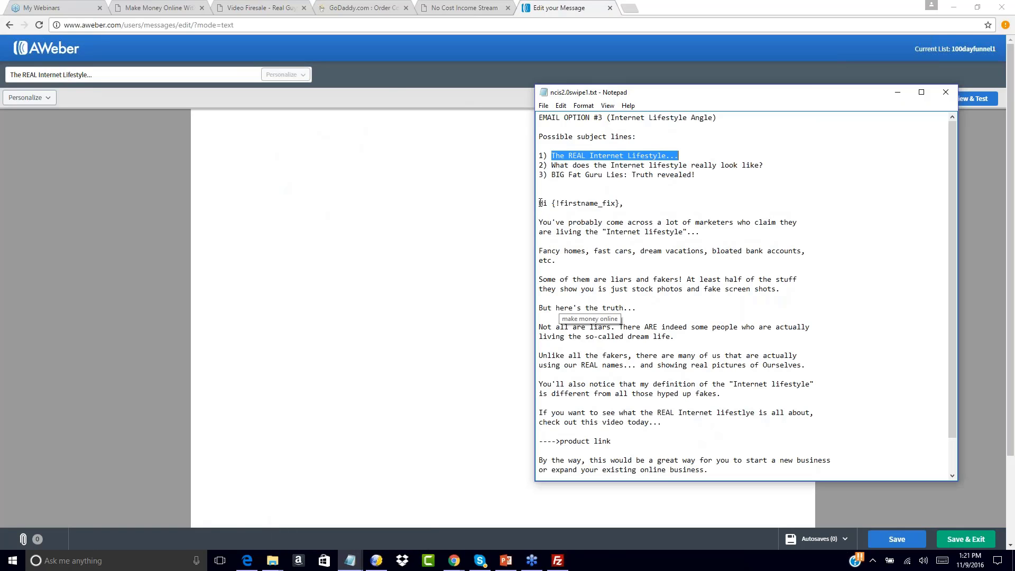
left_click_drag(538, 204, 661, 504)
key("ctrl+c")
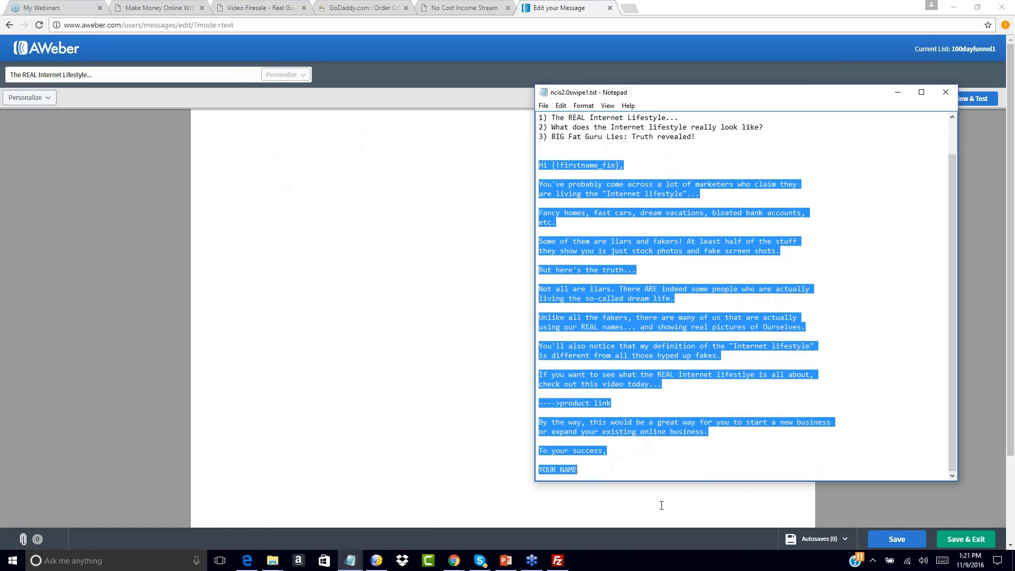
left_click(211, 123)
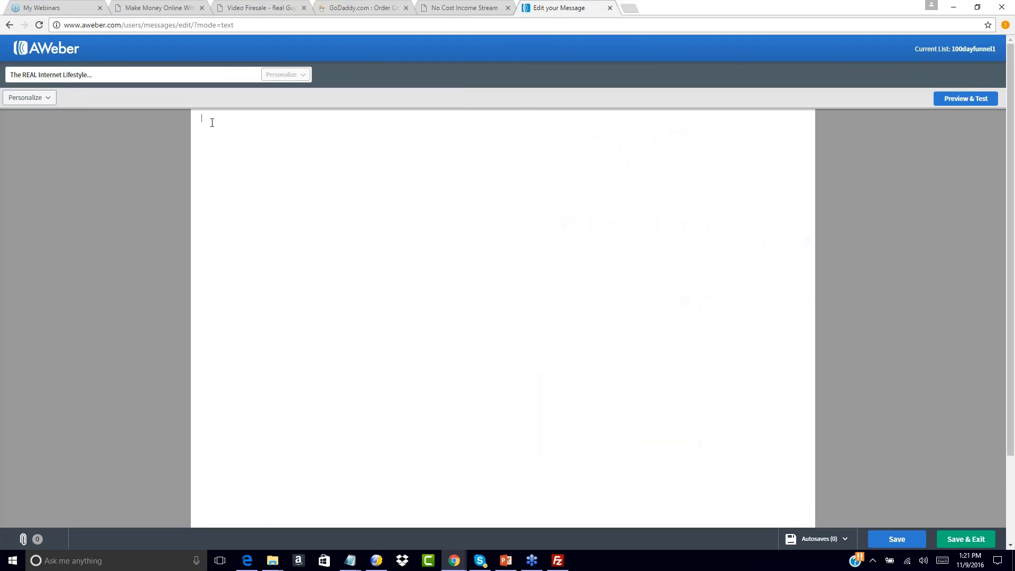
key("ctrl+v")
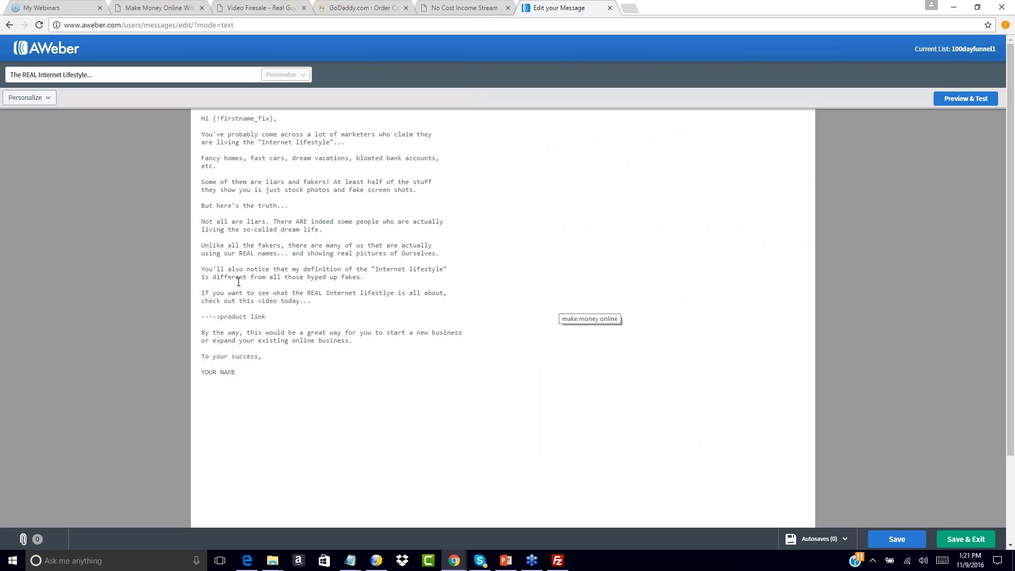
Replace the product link placeholder with the salespage1.html URL and sign with the sender's name
left_click_drag(220, 316, 267, 317)
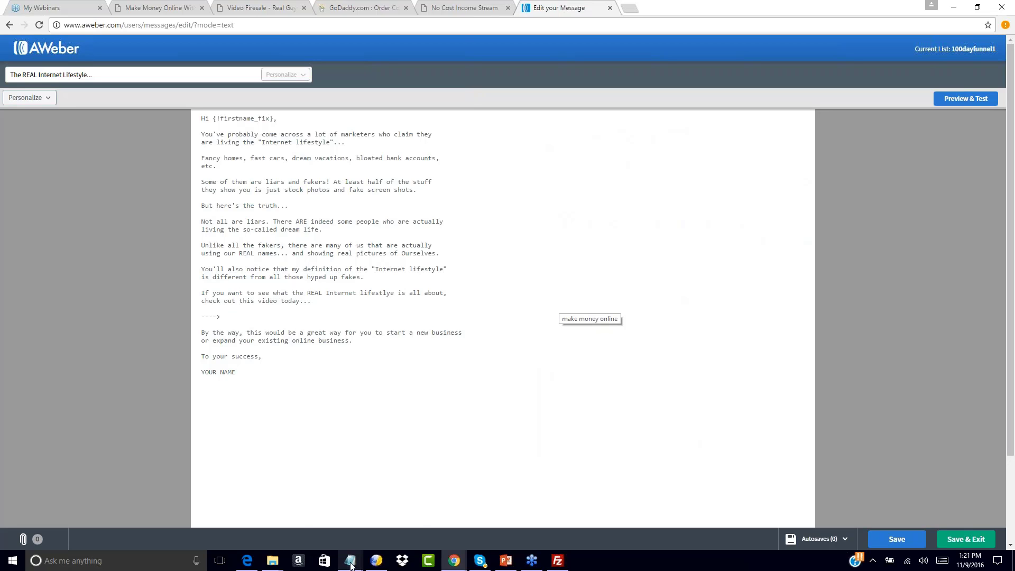
mouse_move(350, 561)
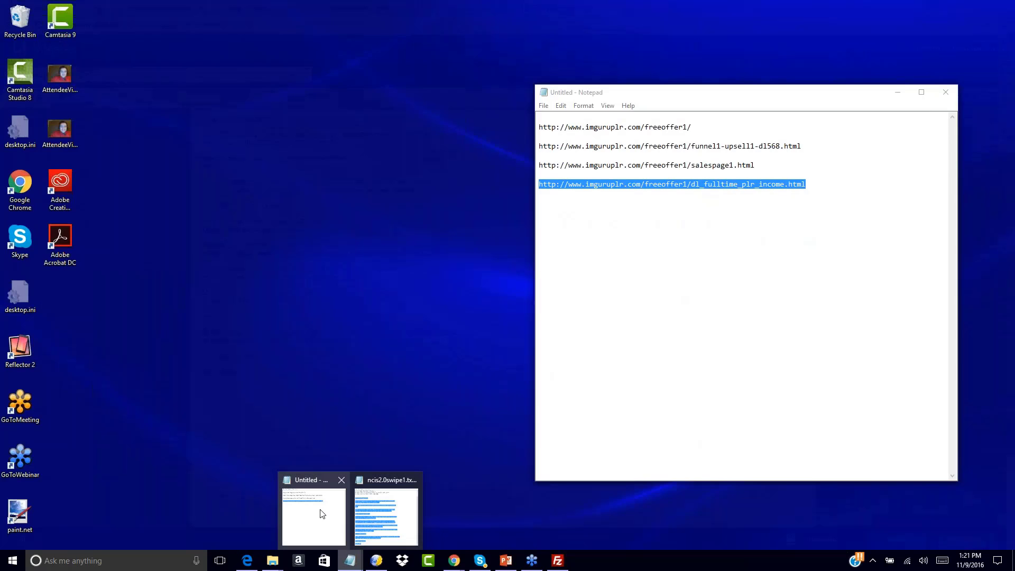
left_click(314, 515)
left_click(655, 178)
left_click_drag(655, 180, 552, 159)
key("ctrl+c")
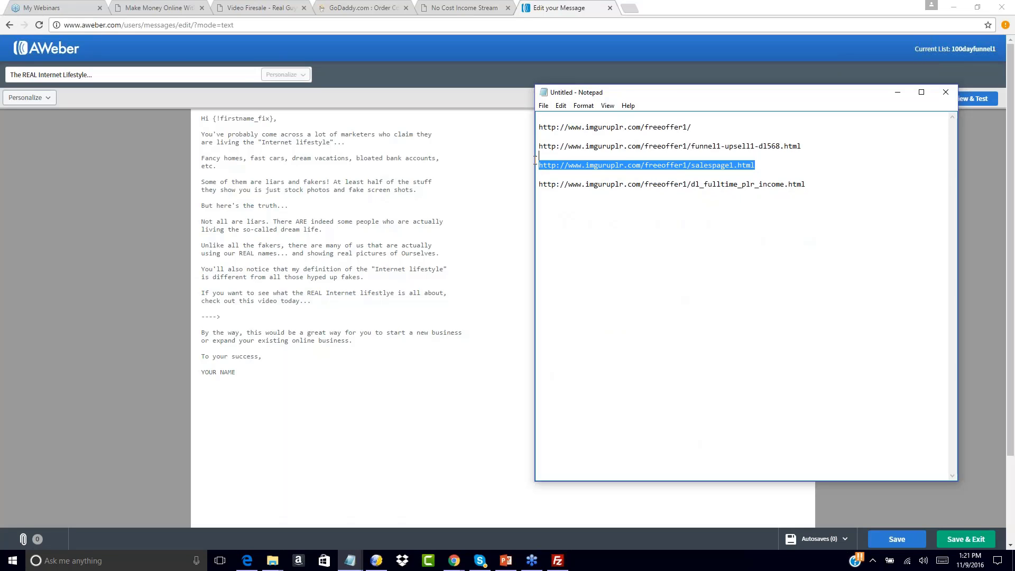
left_click(230, 317)
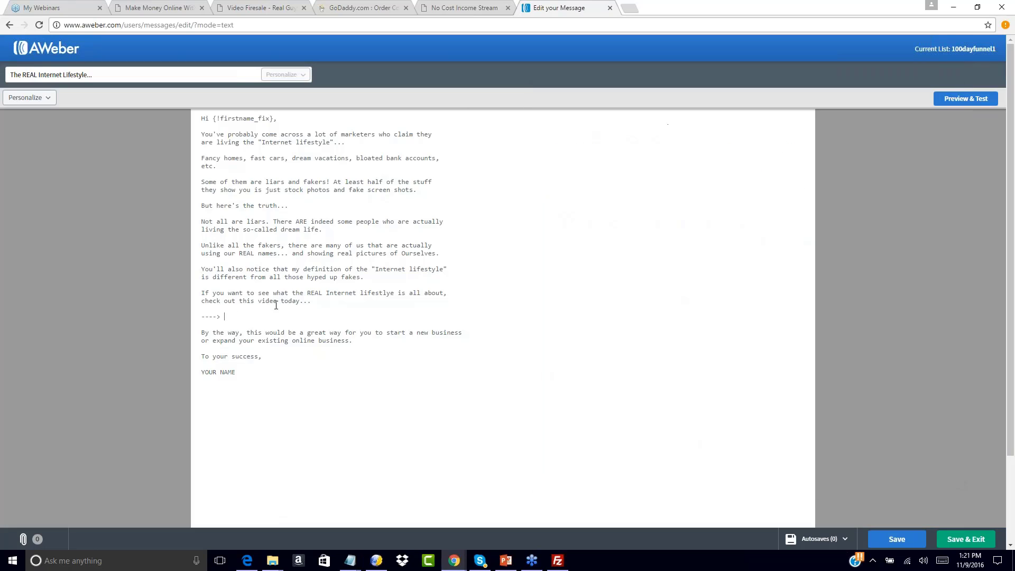
key("ctrl+v")
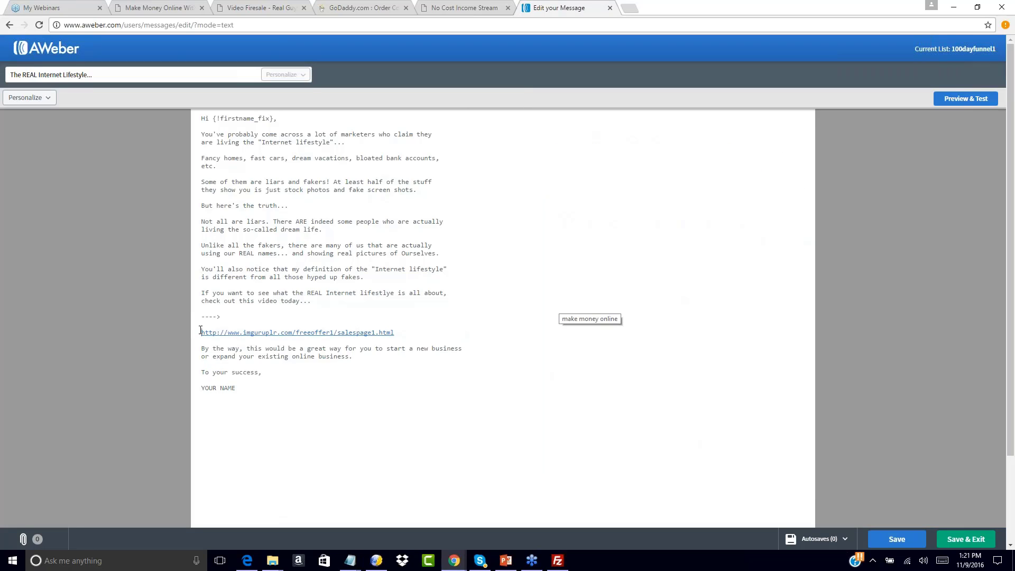
key("BackSpace")
key("BackSpace")
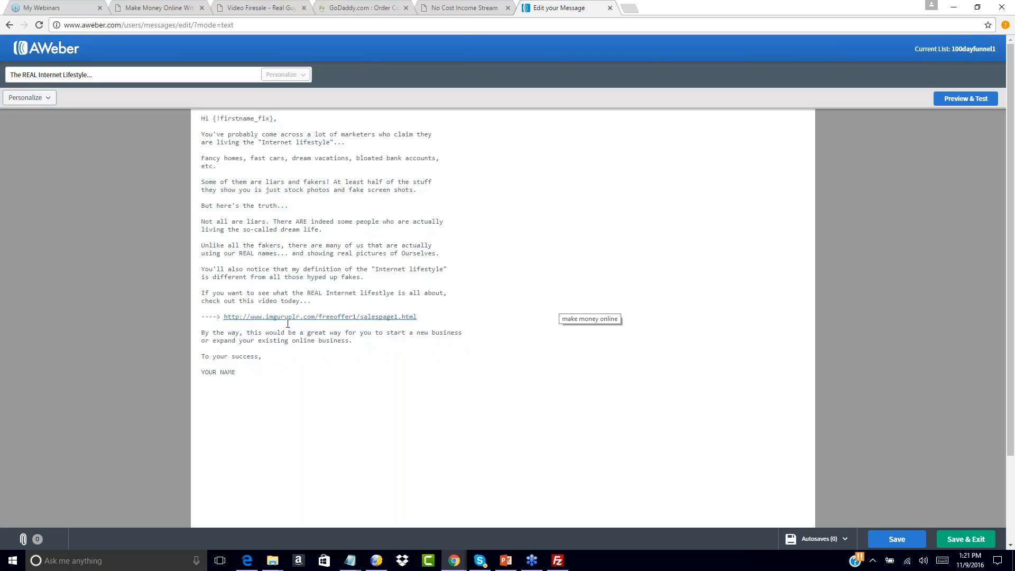
type("John Smith")
scroll(919, 285, "down", 2)
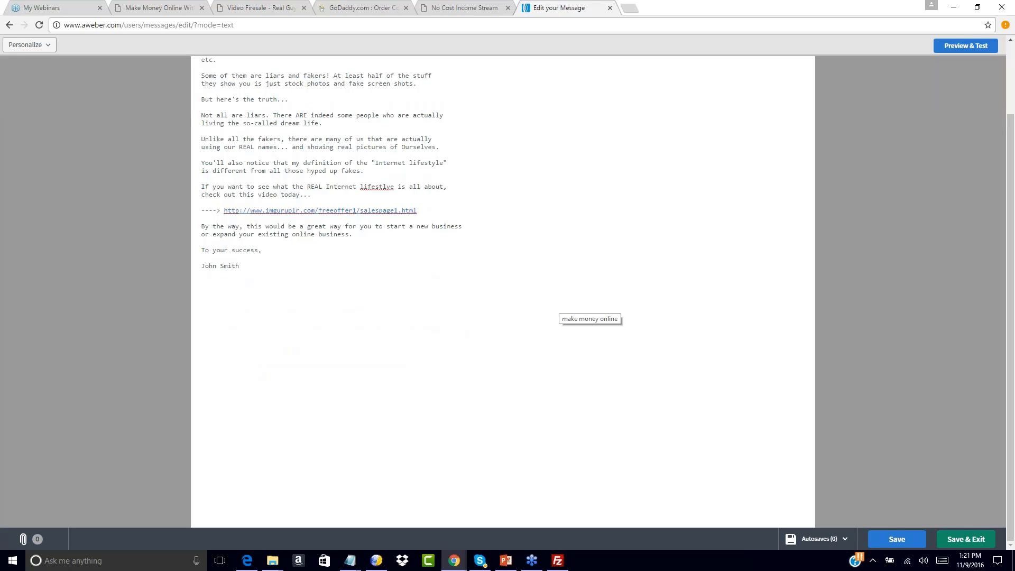
Save The REAL Internet Lifestyle... draft and start adding it to the follow-up series
left_click(966, 538)
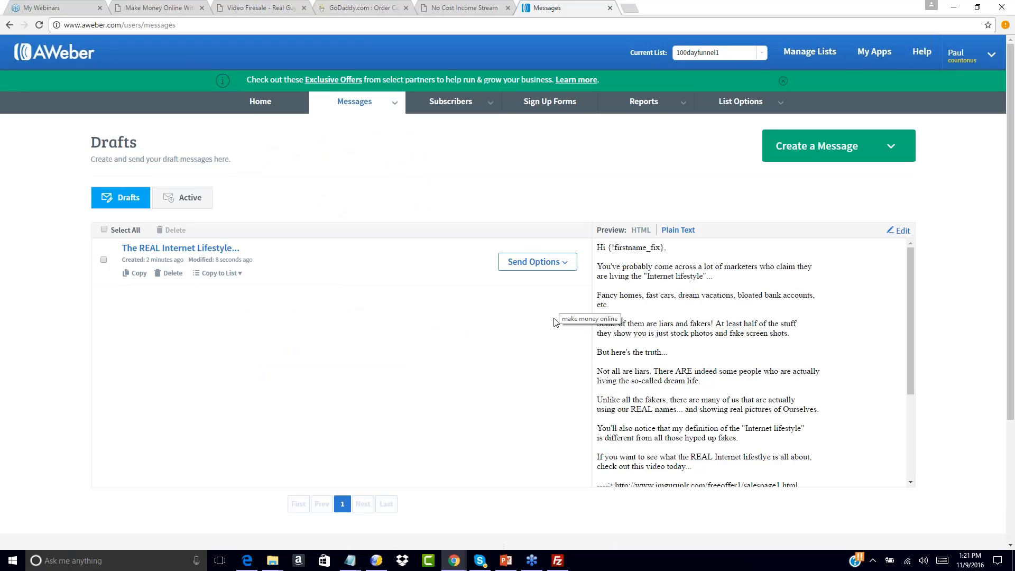
double_click(561, 319)
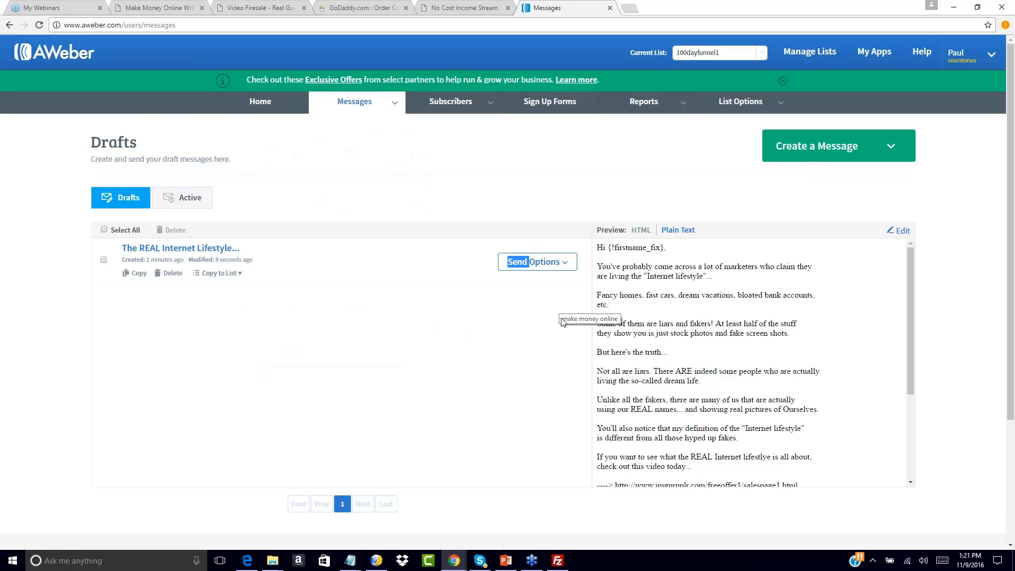
left_click(462, 331)
left_click(563, 264)
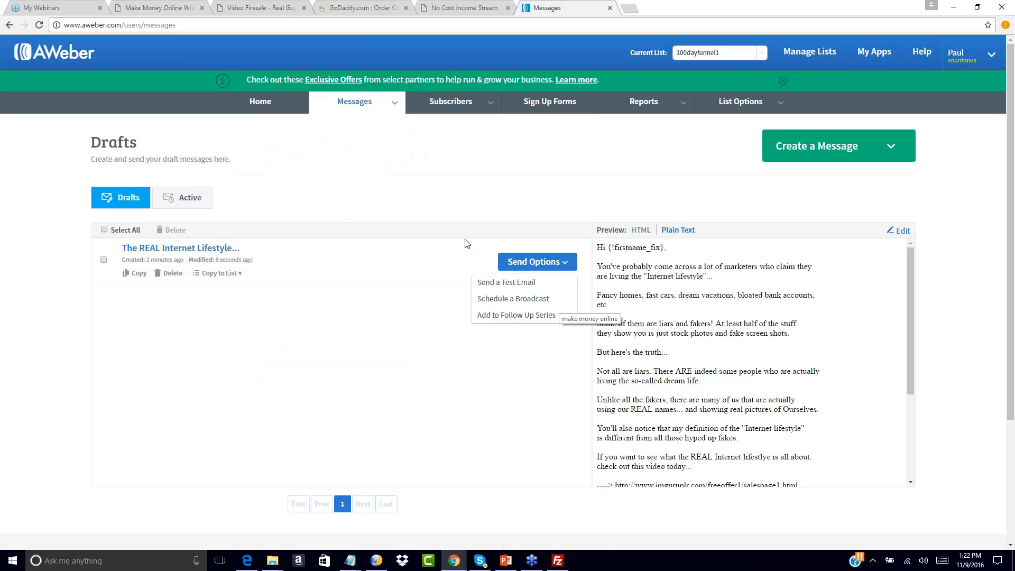
left_click(505, 316)
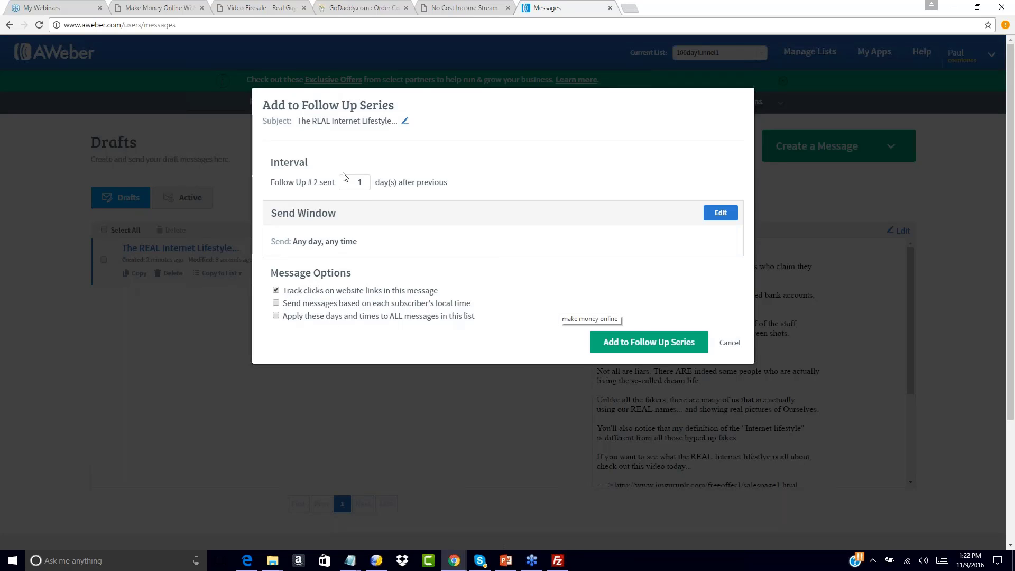
Add The REAL Internet Lifestyle... as follow-up message 2, keeping the 1-day interval
left_click(649, 342)
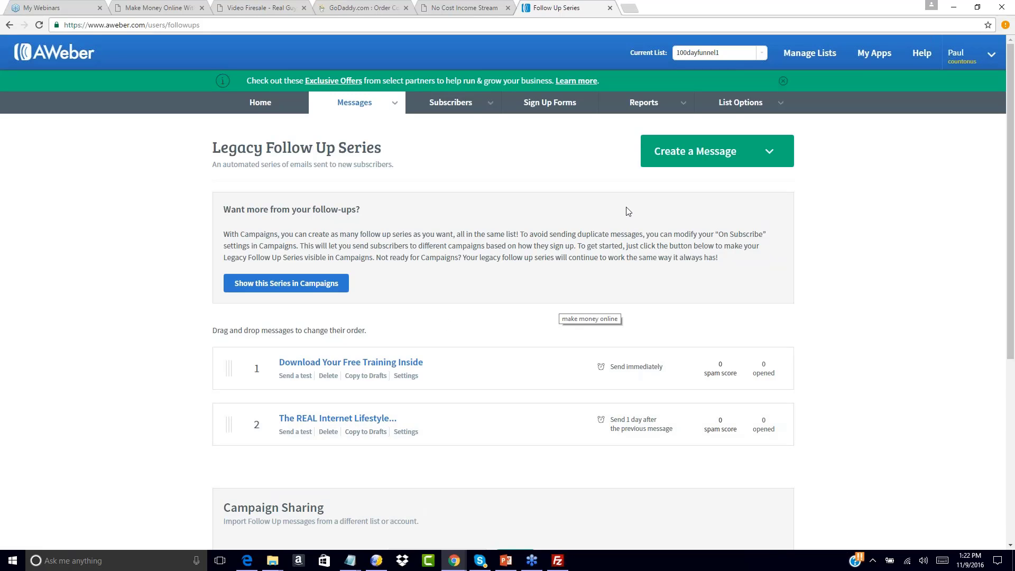
Start a new plain-text message and open the third swipe file, copying its first subject line
left_click(770, 154)
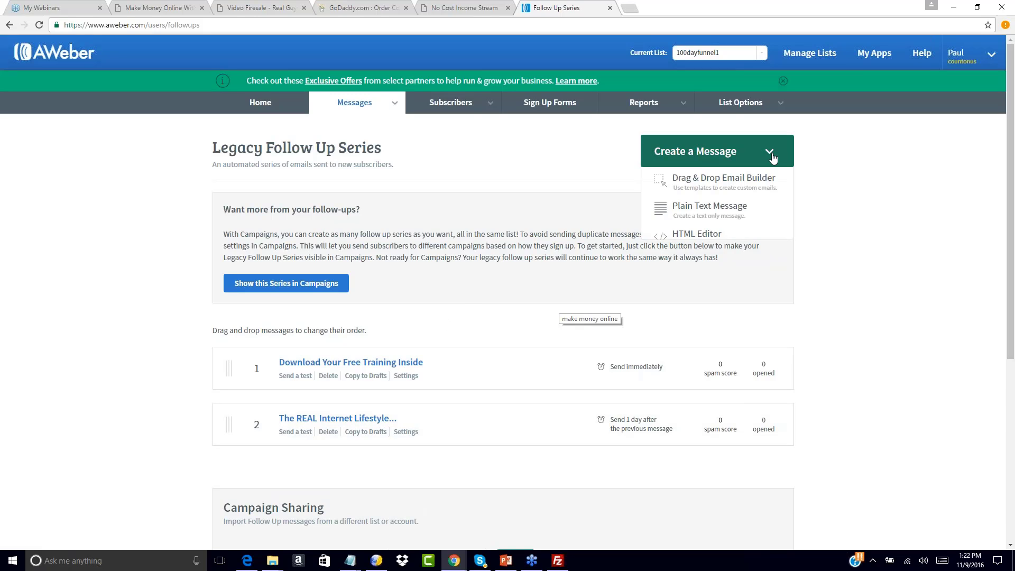
left_click(687, 213)
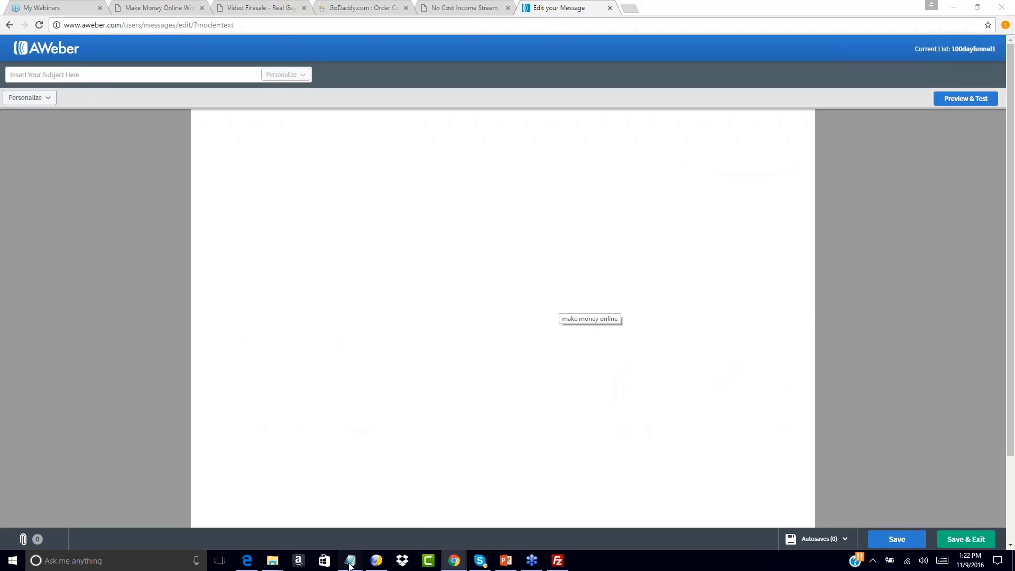
mouse_move(349, 566)
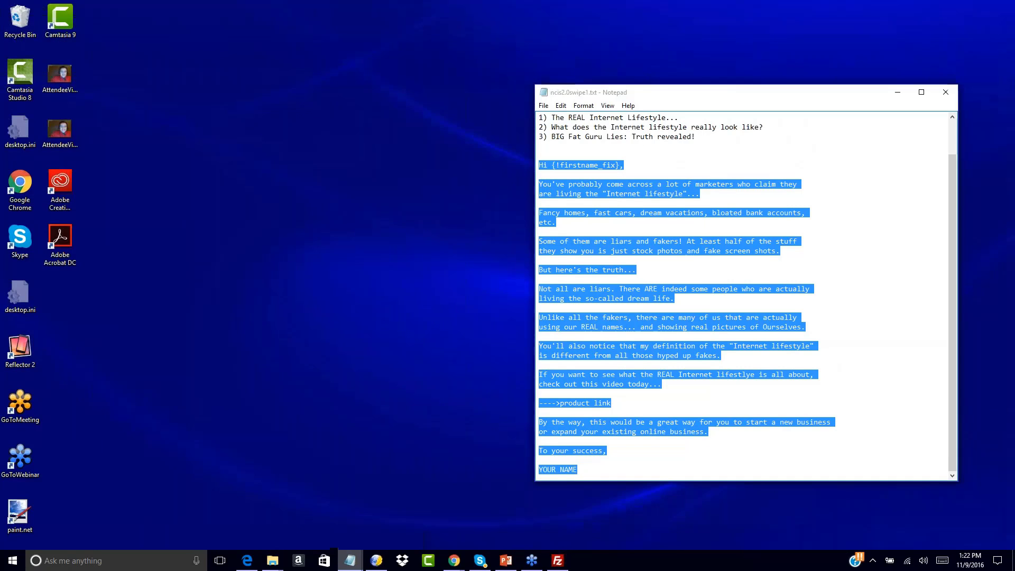
left_click(356, 521)
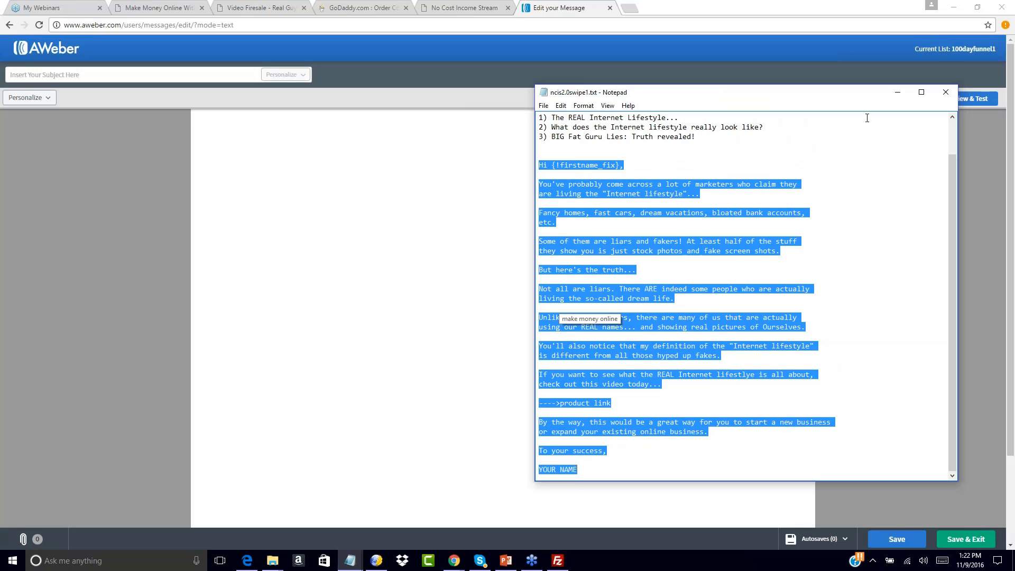
left_click(945, 92)
mouse_move(271, 561)
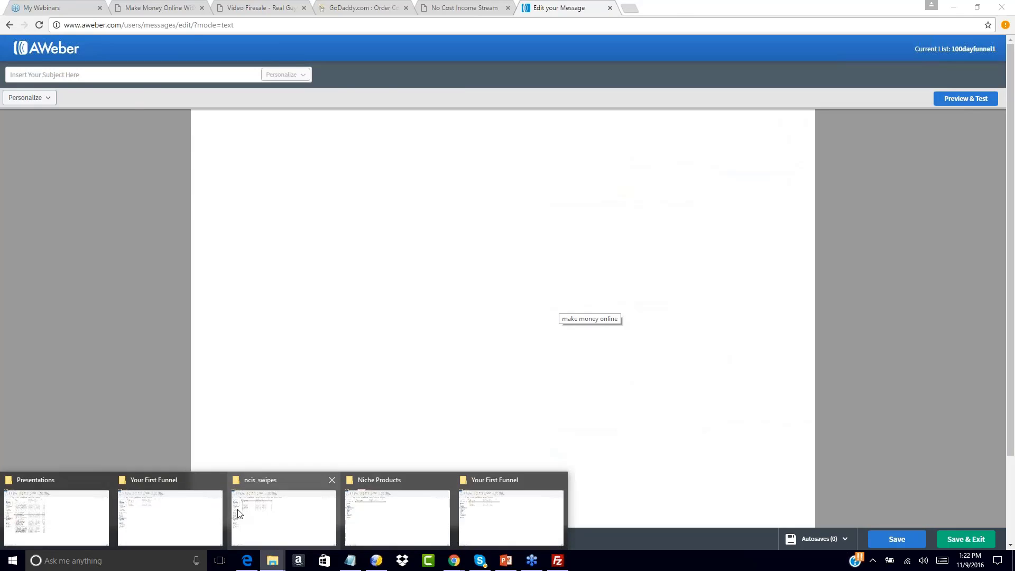
left_click(239, 507)
double_click(136, 137)
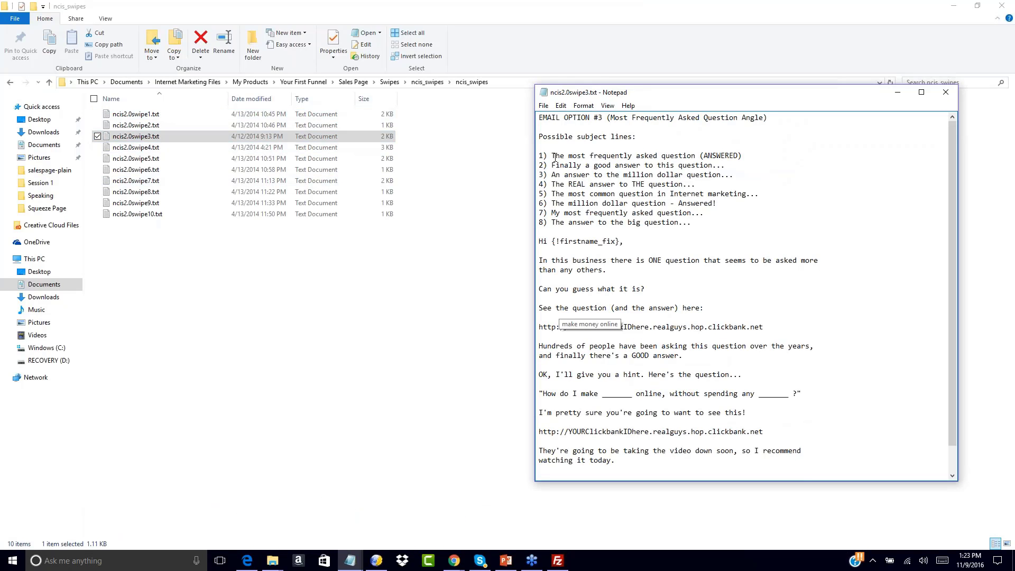
left_click_drag(551, 155, 742, 155)
key("ctrl+c")
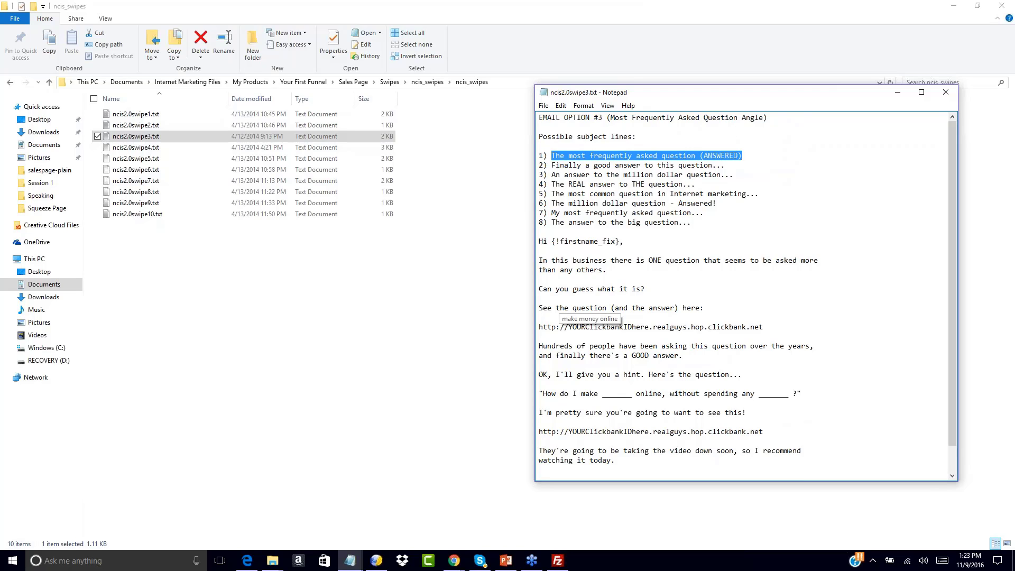
Paste 'The most frequently asked question (ANSWERED)' as the message subject
left_click(454, 560)
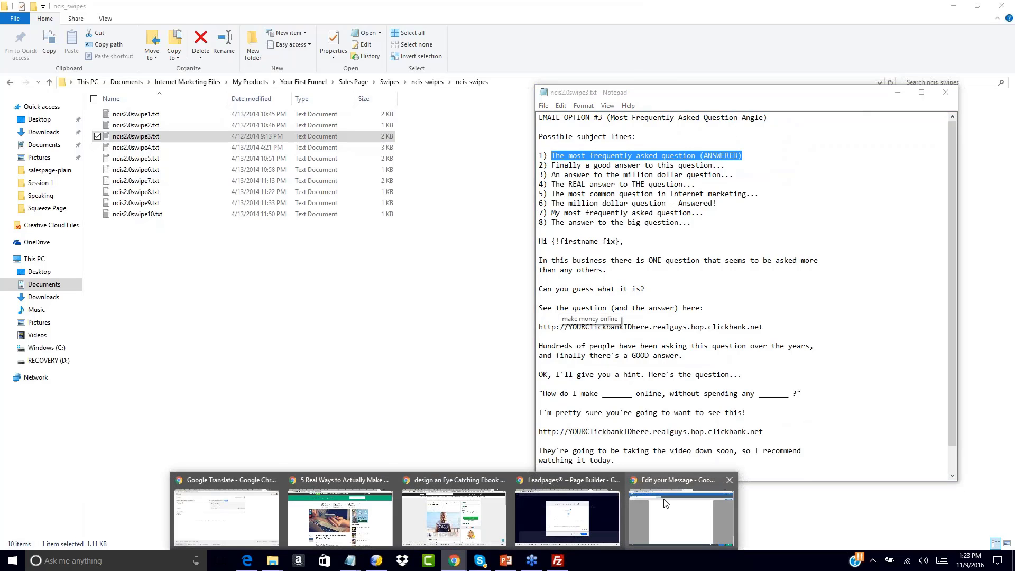
left_click(665, 503)
left_click(140, 75)
key("ctrl+v")
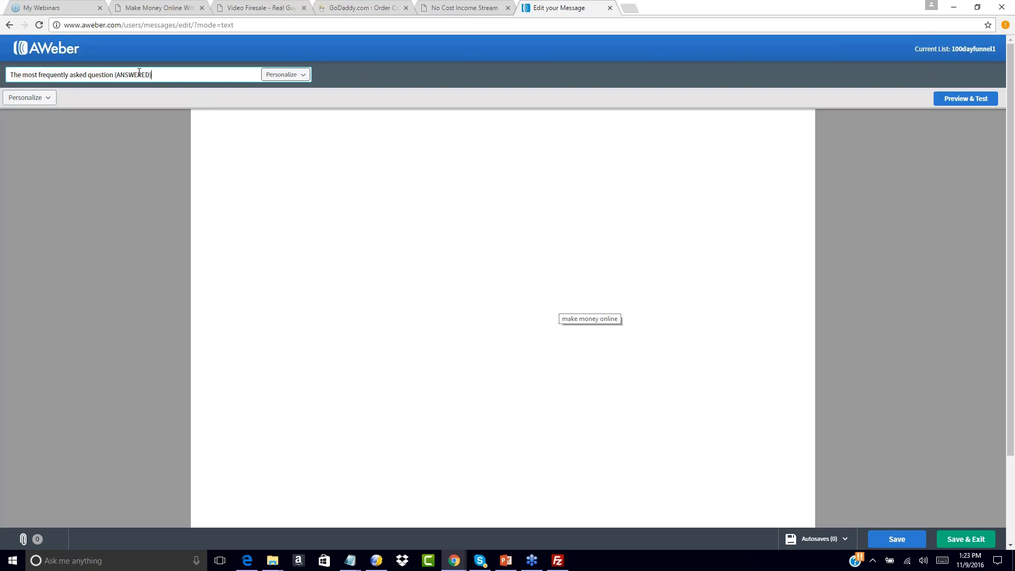
Copy the third swipe's email body into the message body
left_click(211, 118)
mouse_move(350, 560)
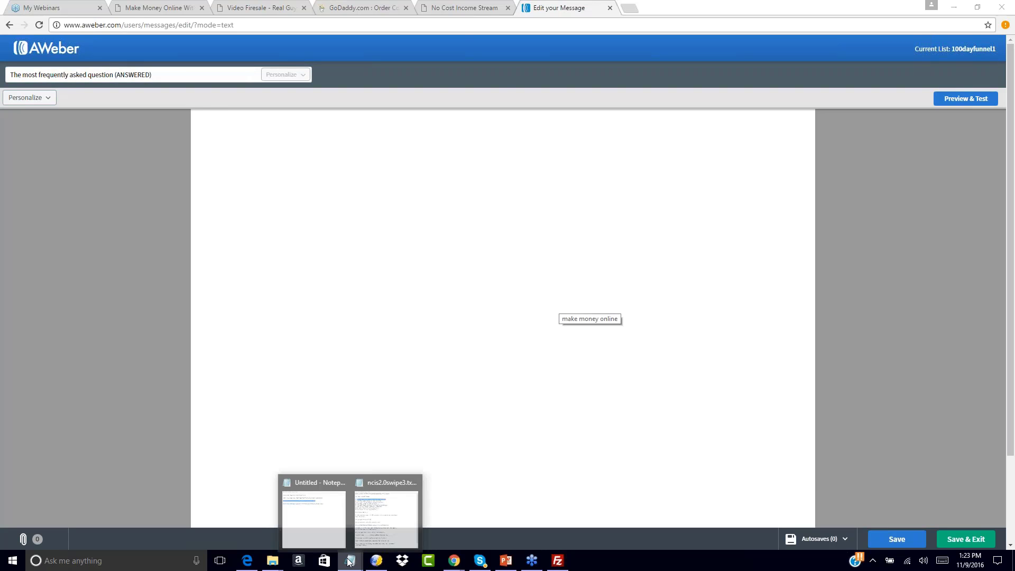
left_click(400, 502)
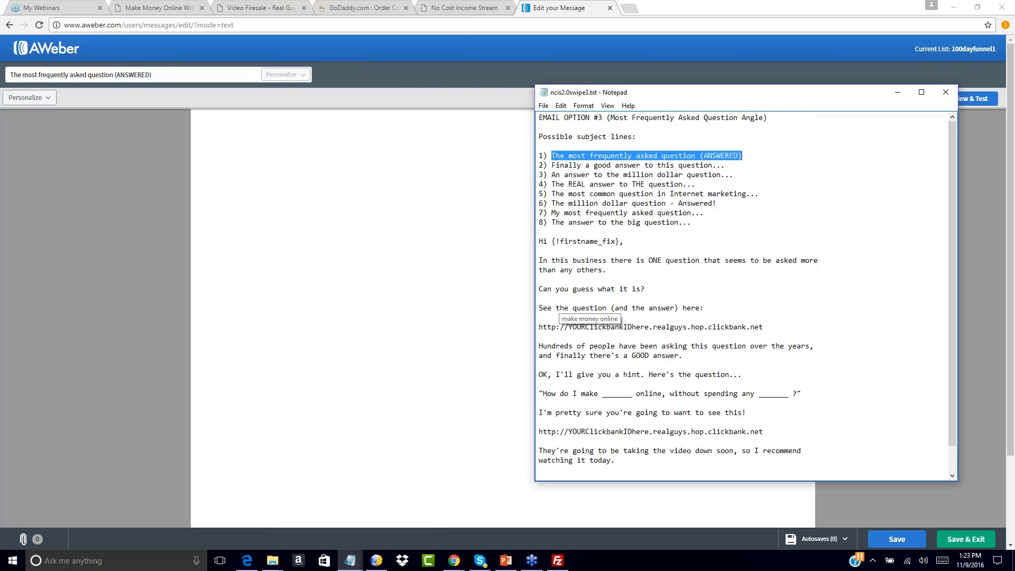
left_click_drag(538, 241, 670, 503)
key("ctrl+c")
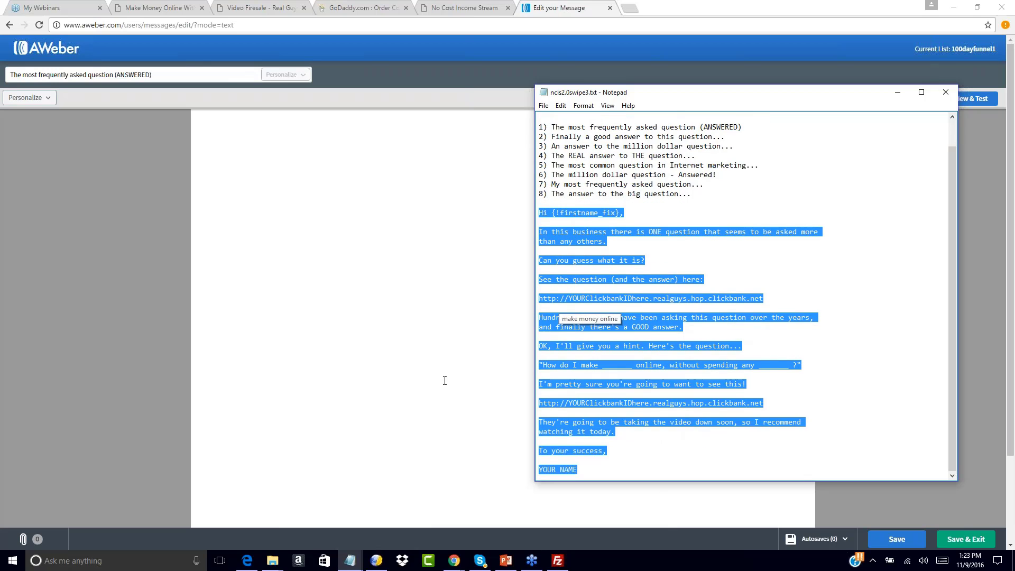
left_click(241, 140)
key("ctrl+v")
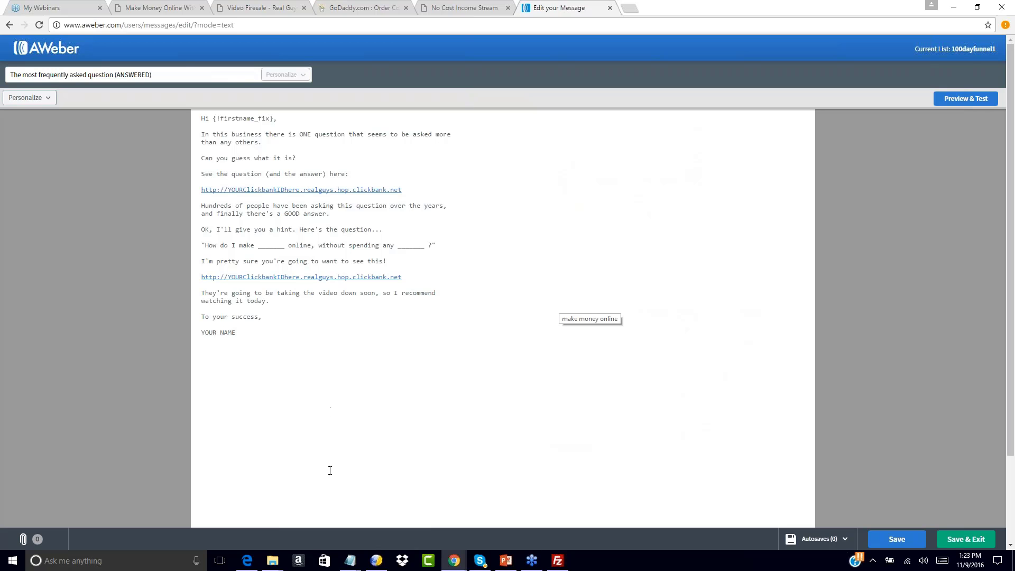
Check the swipe file, then bring up the notes holding the funnel URLs
mouse_move(354, 564)
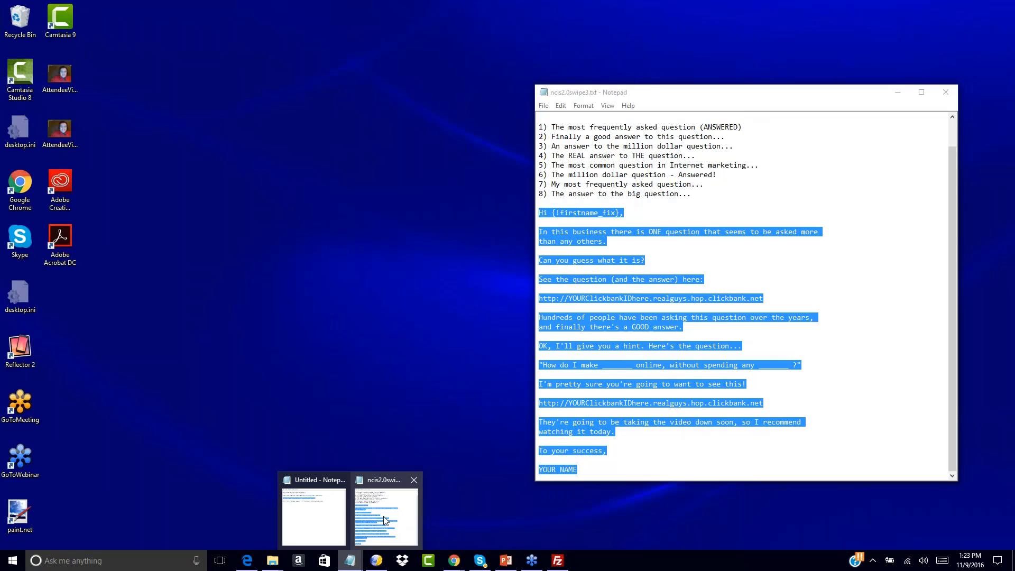
left_click(383, 516)
scroll(639, 302, "up", 1)
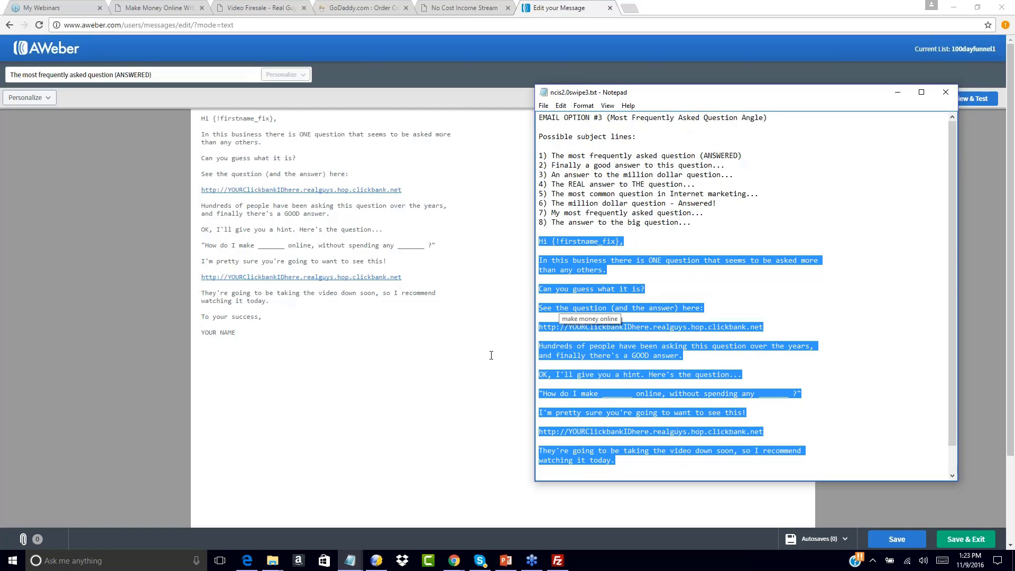
scroll(639, 302, "down", 1)
mouse_move(350, 560)
left_click(305, 500)
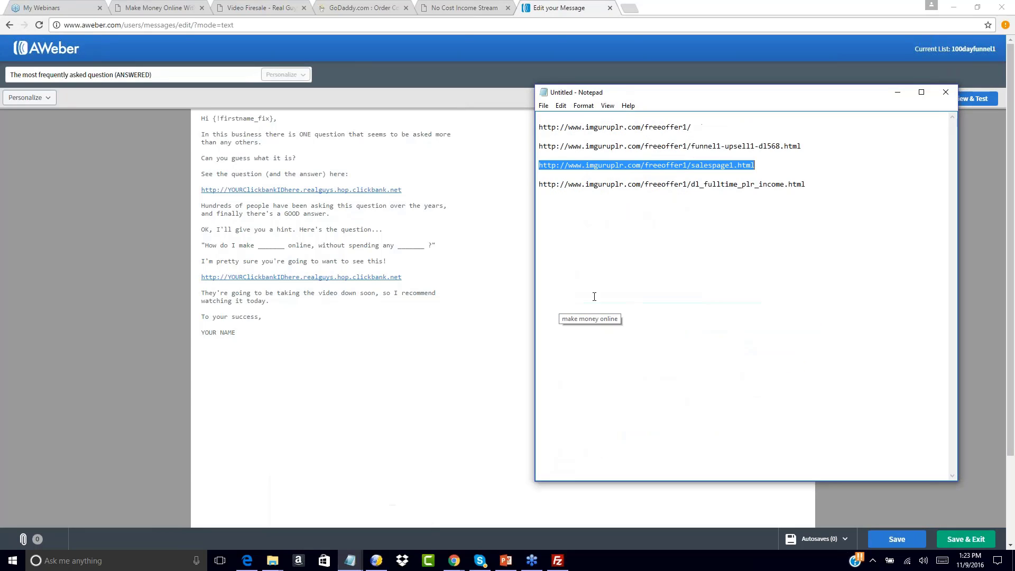
Replace the first ClickBank link with the salespage1.html URL and remove the extra blank lines
left_click(459, 209)
left_click_drag(402, 190, 176, 191)
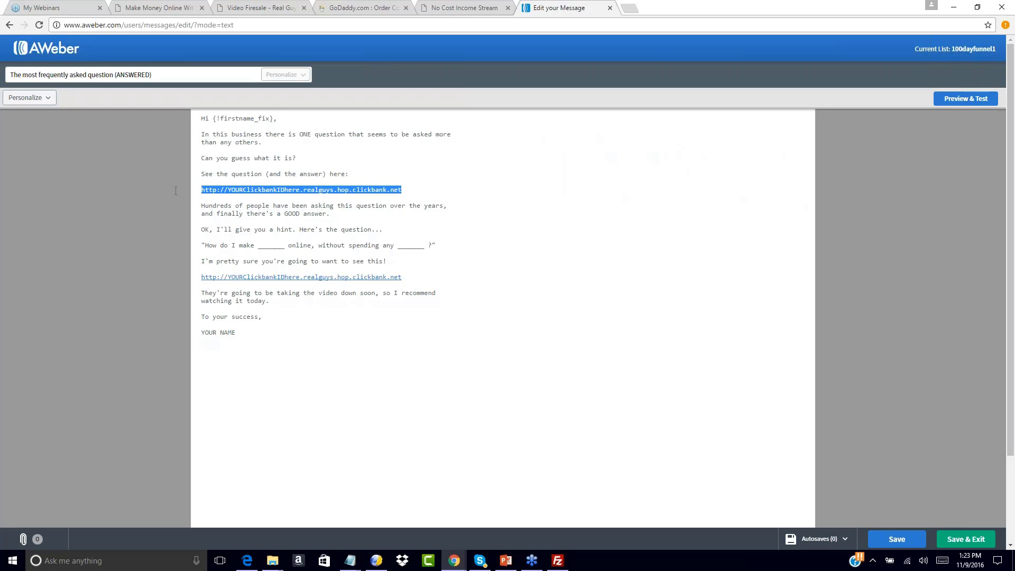
key("BackSpace")
key("BackSpace")
key("Return")
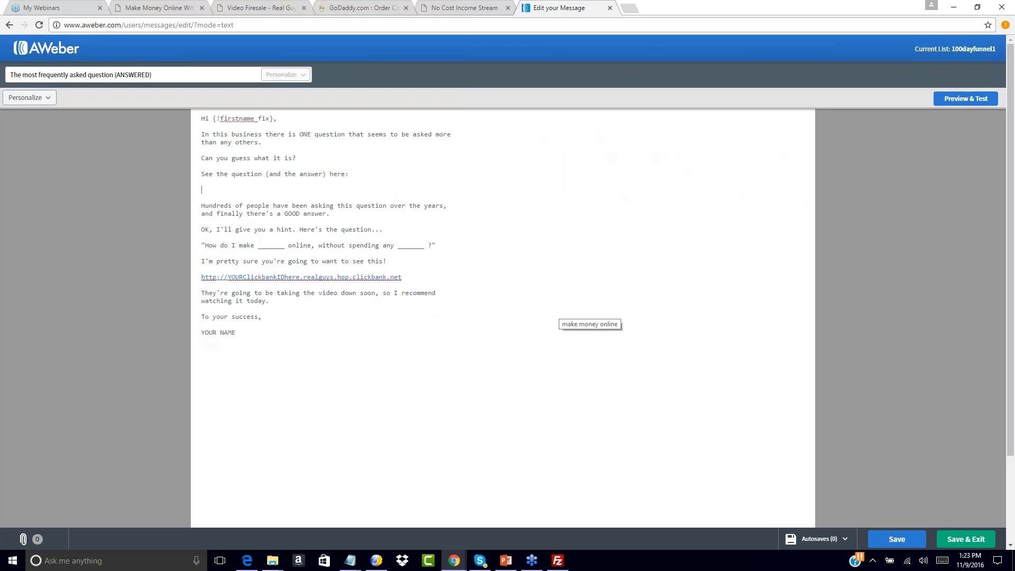
key("Return")
key("Return")
type("http://www.imguruplr.com/freeoffer1/salespage1.html")
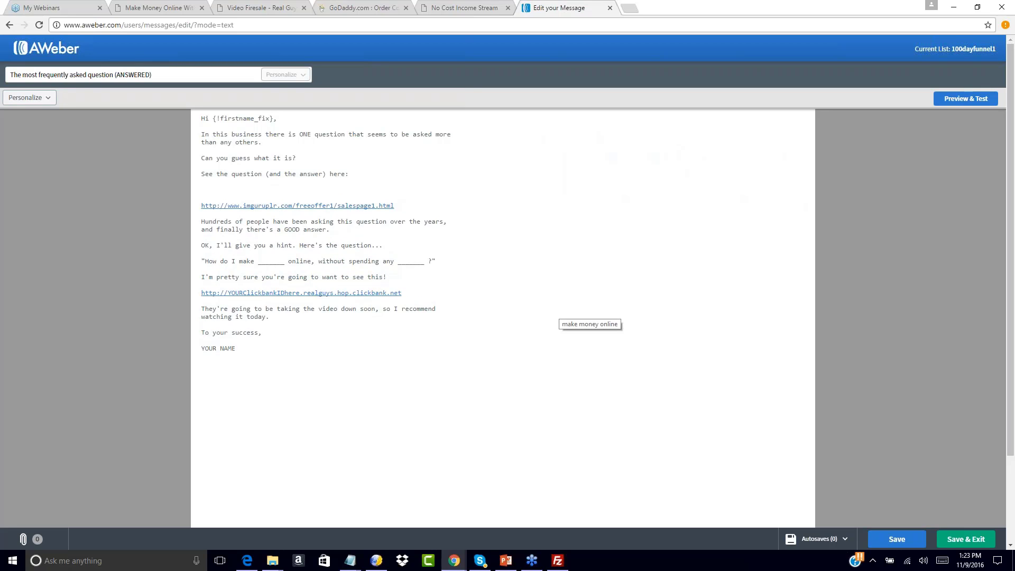
left_click(220, 190)
key("BackSpace")
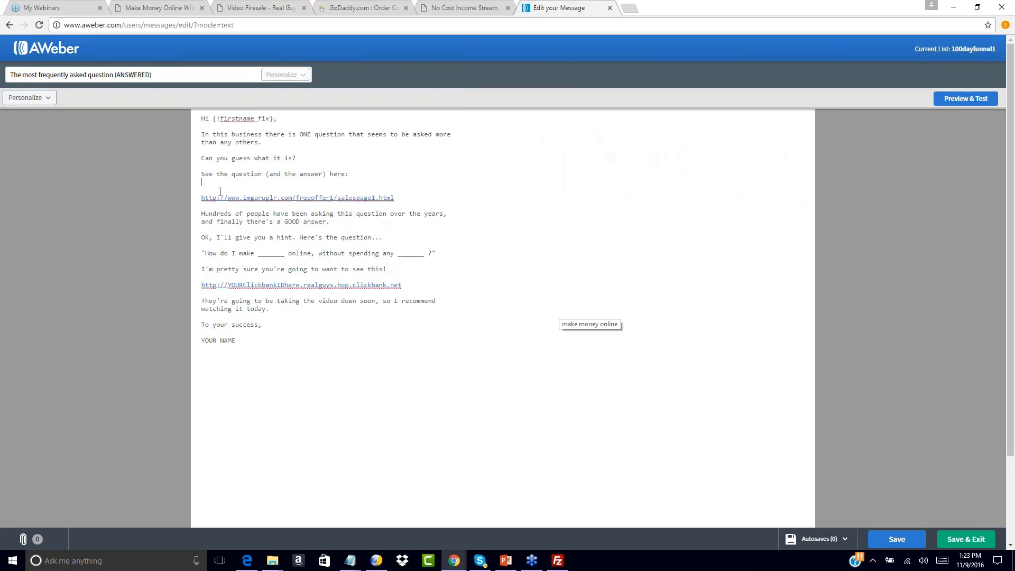
key("BackSpace")
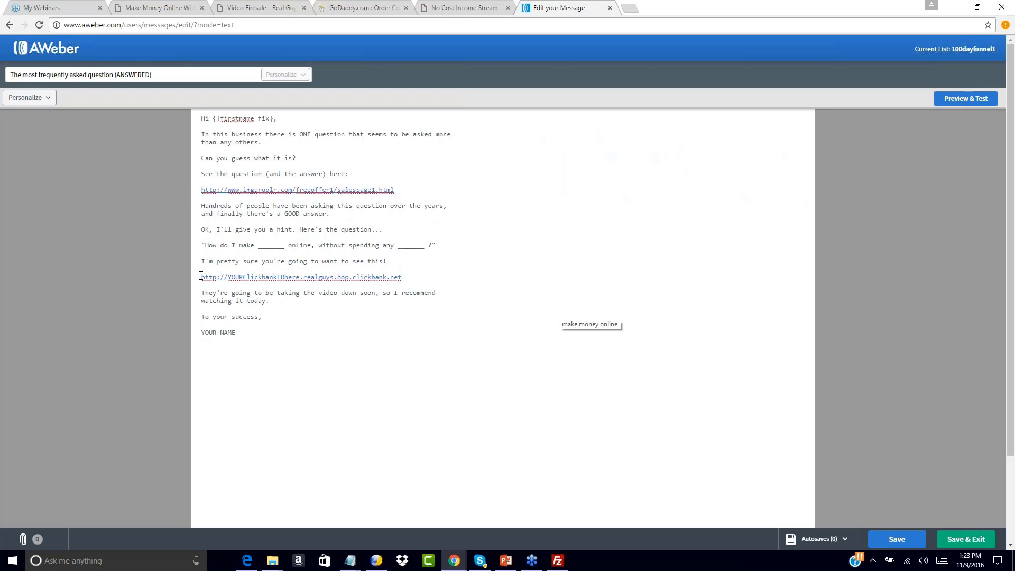
Replace the second ClickBank link with the salespage1.html URL and swap YOUR NAME for the sender's name
left_click_drag(201, 276, 426, 275)
type("http://www.imguruplr.com/freeoffer1/salespage1.html")
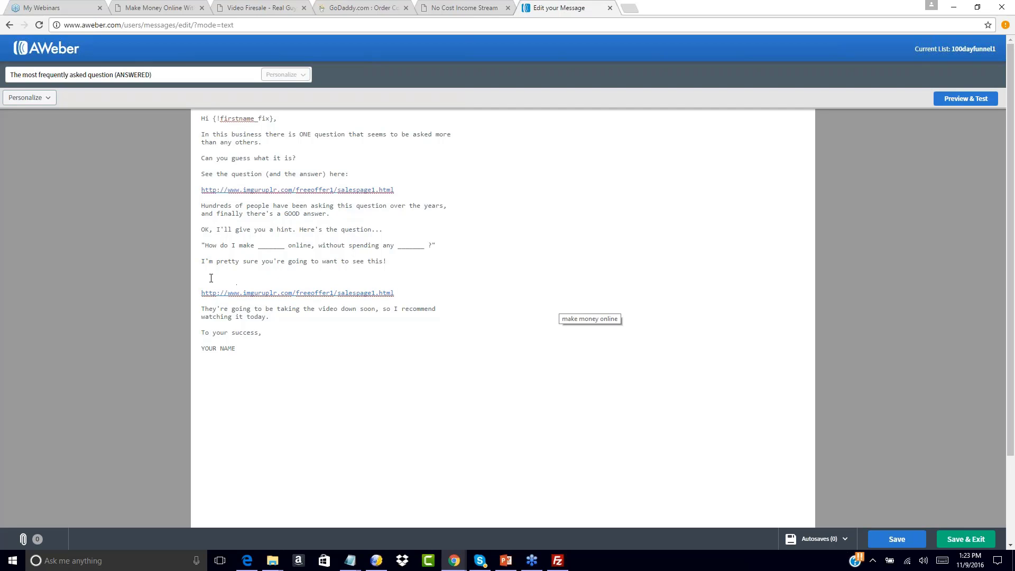
key("BackSpace")
key("BackSpace")
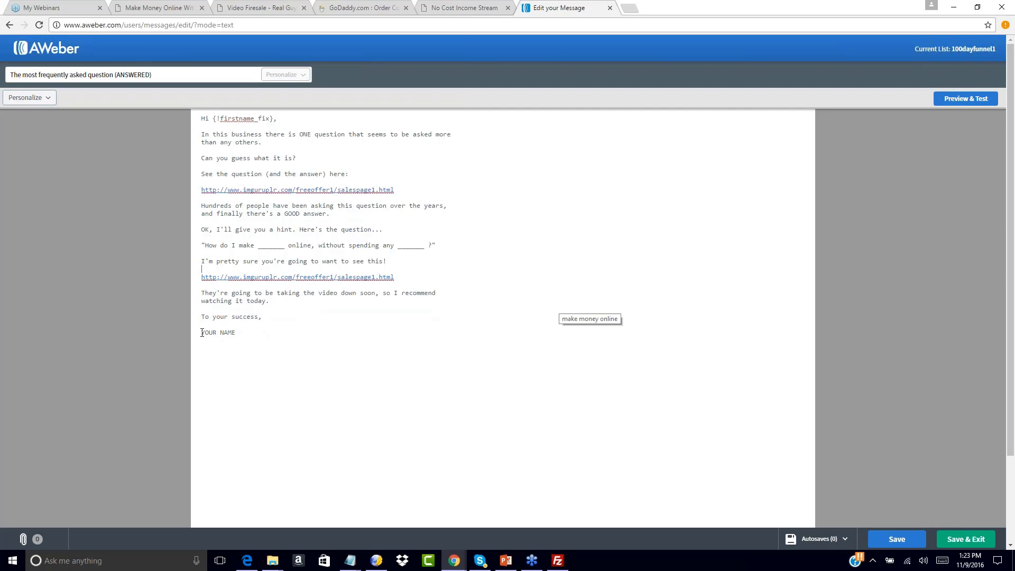
left_click_drag(201, 333, 251, 336)
type("Joo")
Save the frequently-asked-question email and add it as follow-up message 3, 1 day after the previous
left_click(946, 539)
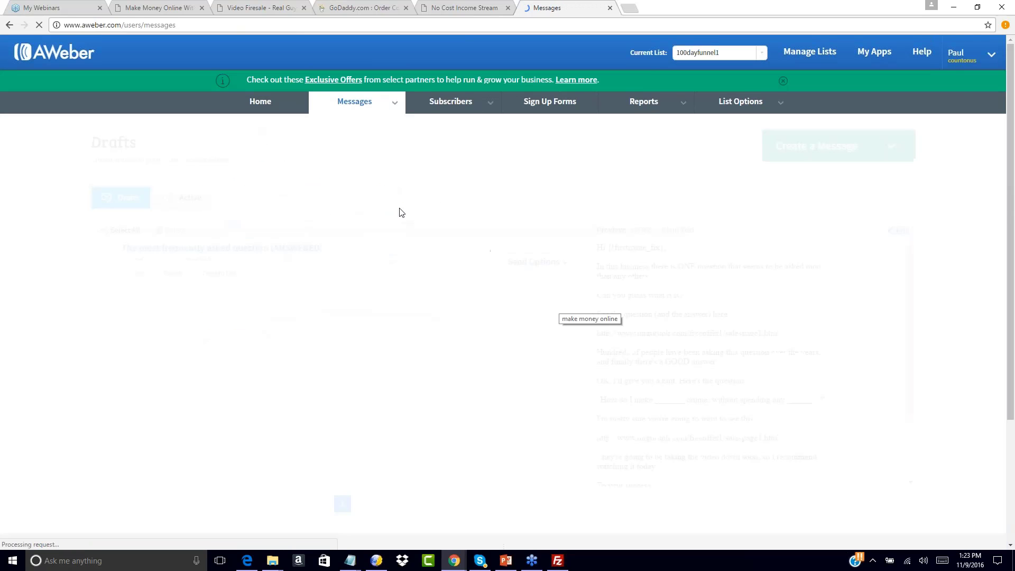
left_click(535, 262)
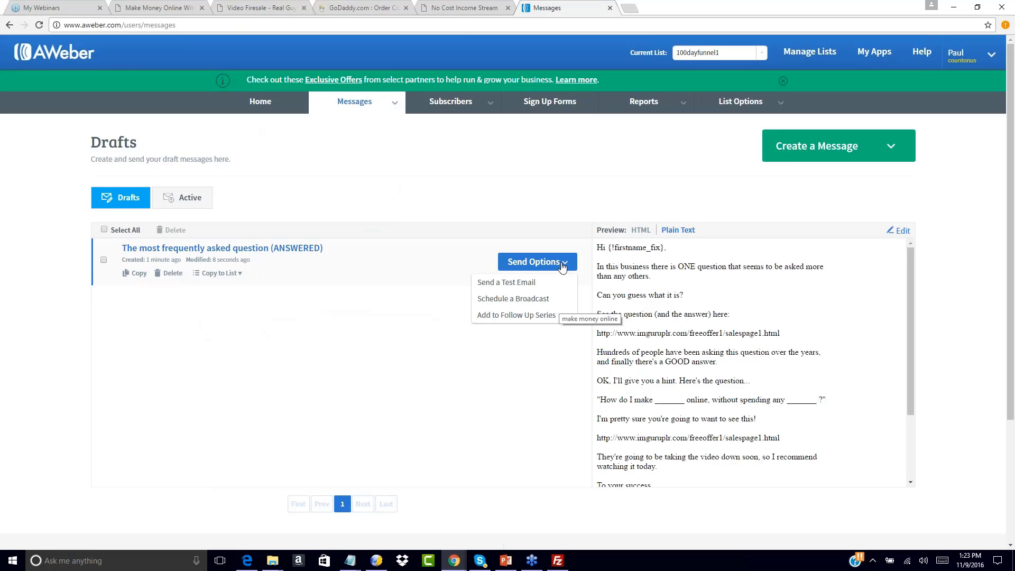
left_click(515, 314)
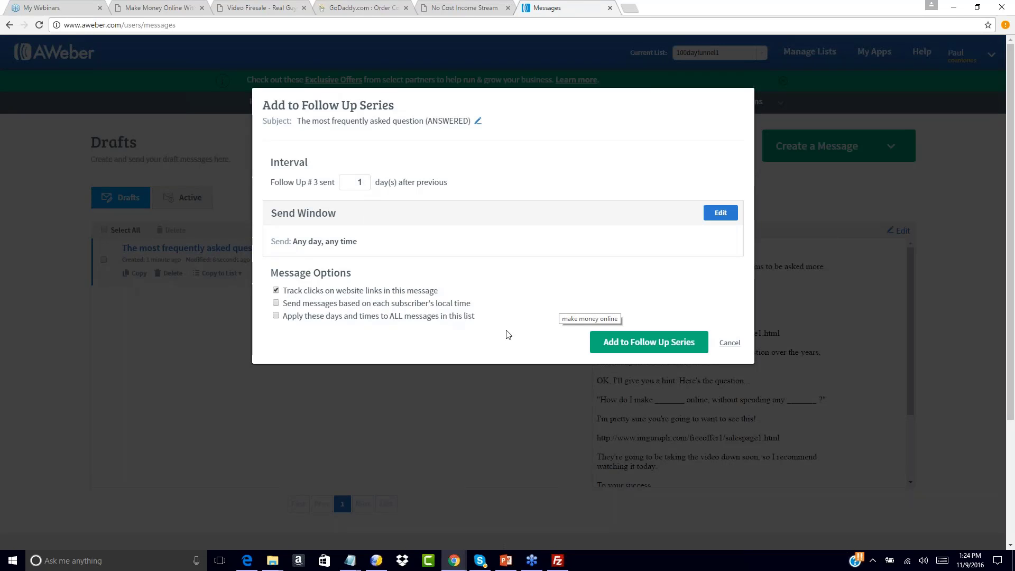
left_click(623, 344)
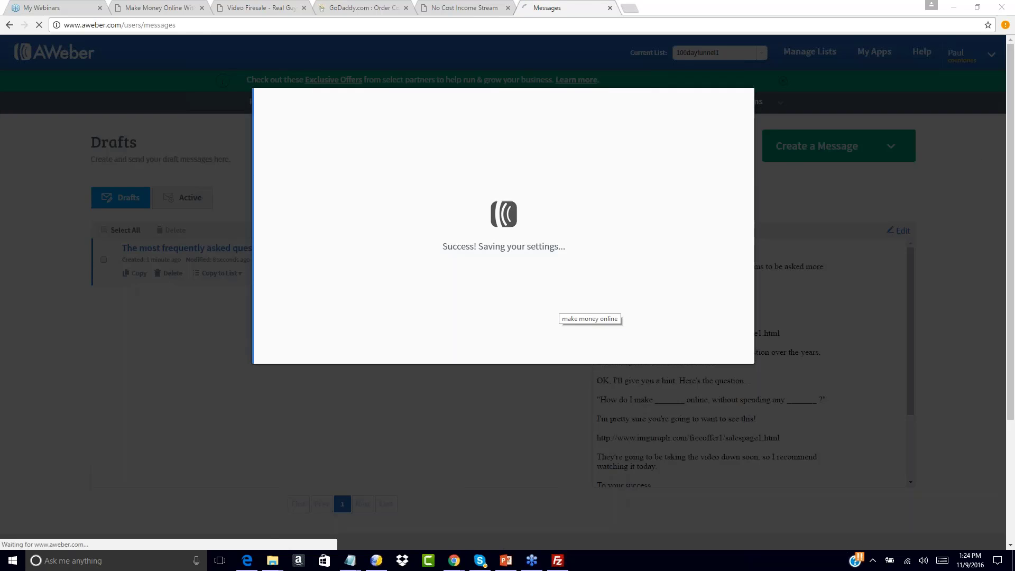
Start another new plain-text message
scroll(443, 331, "down", 2)
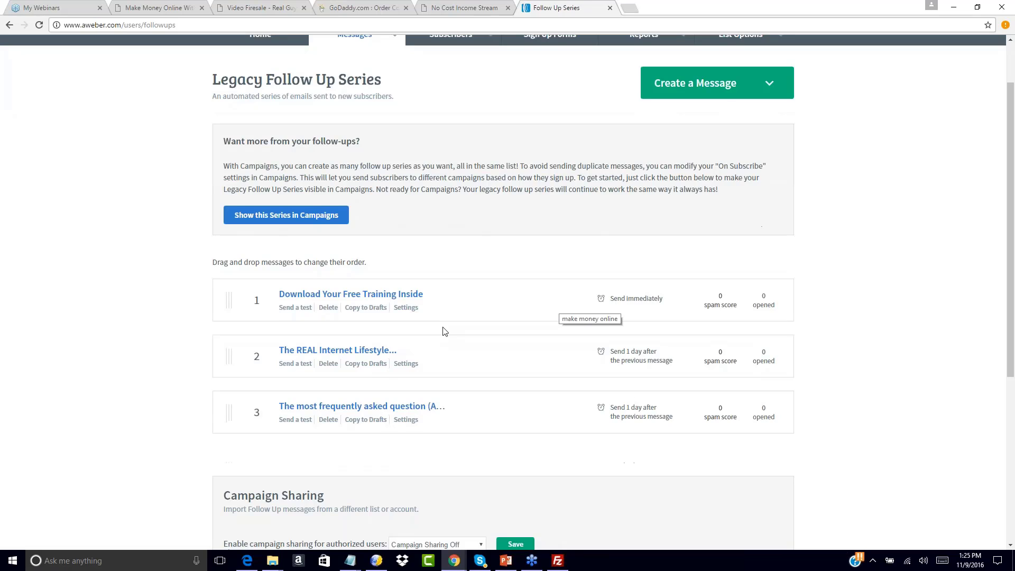
scroll(445, 332, "up", 1)
left_click(756, 117)
left_click(713, 135)
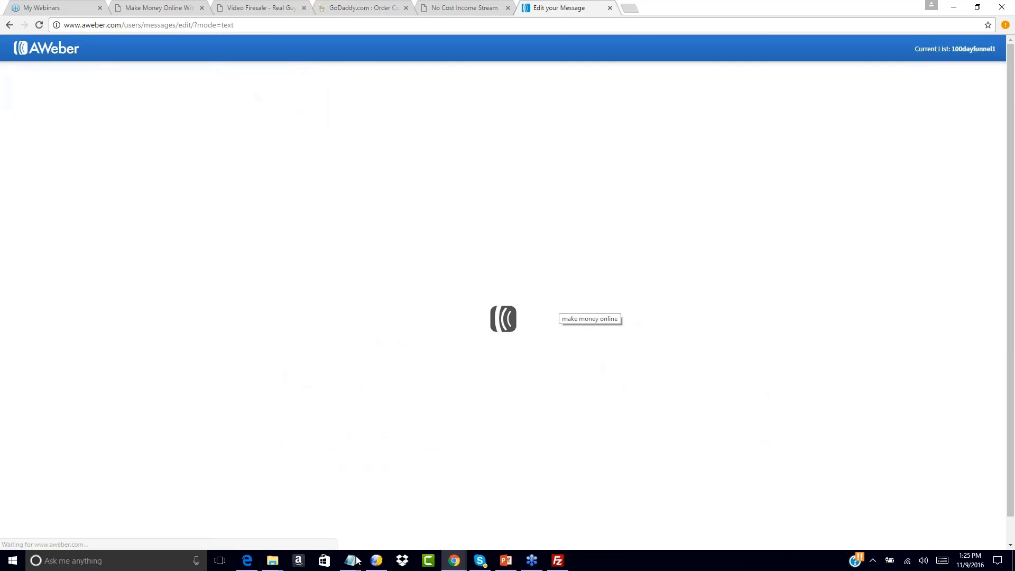
Swap the old swipe file for swipe6 and paste 'a REAL No Cost system.' as the subject
mouse_move(353, 560)
left_click(385, 509)
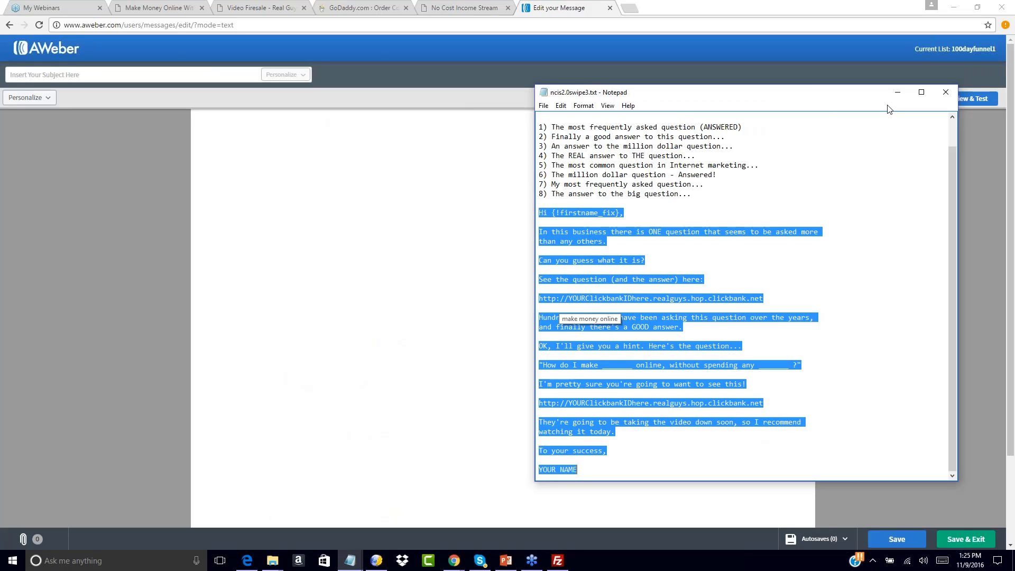
left_click(951, 90)
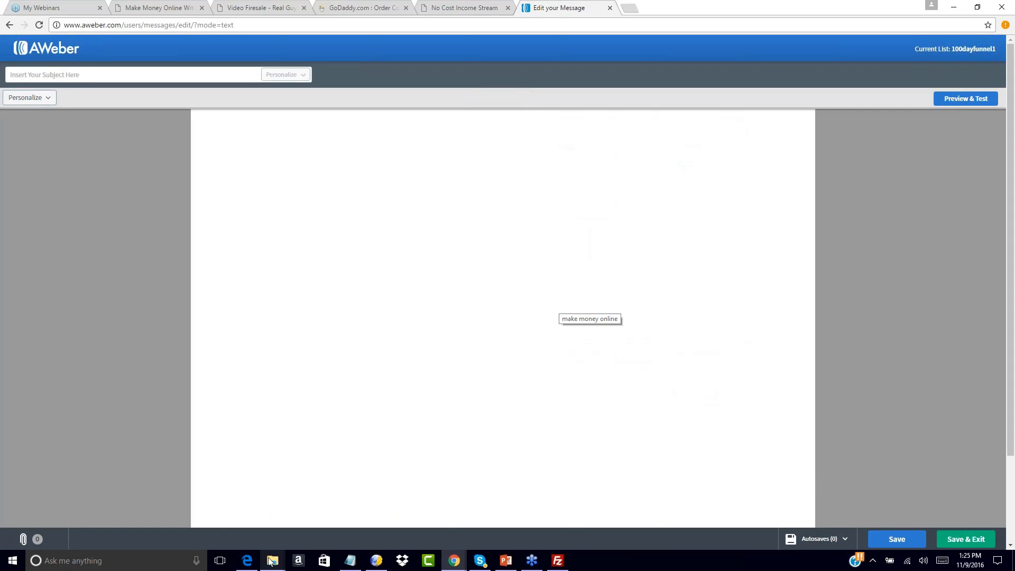
mouse_move(269, 560)
left_click(323, 510)
left_click(454, 560)
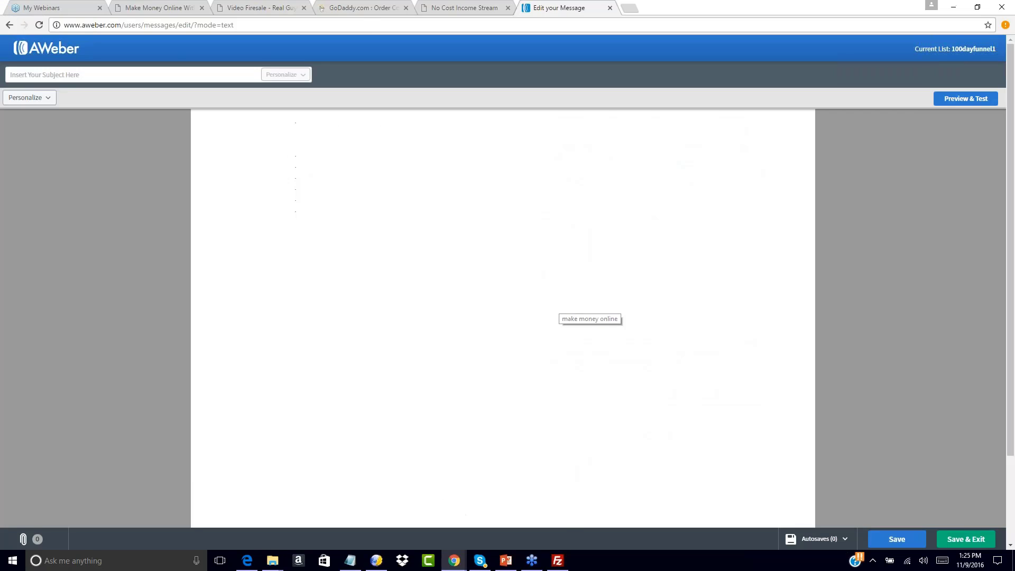
left_click(315, 510)
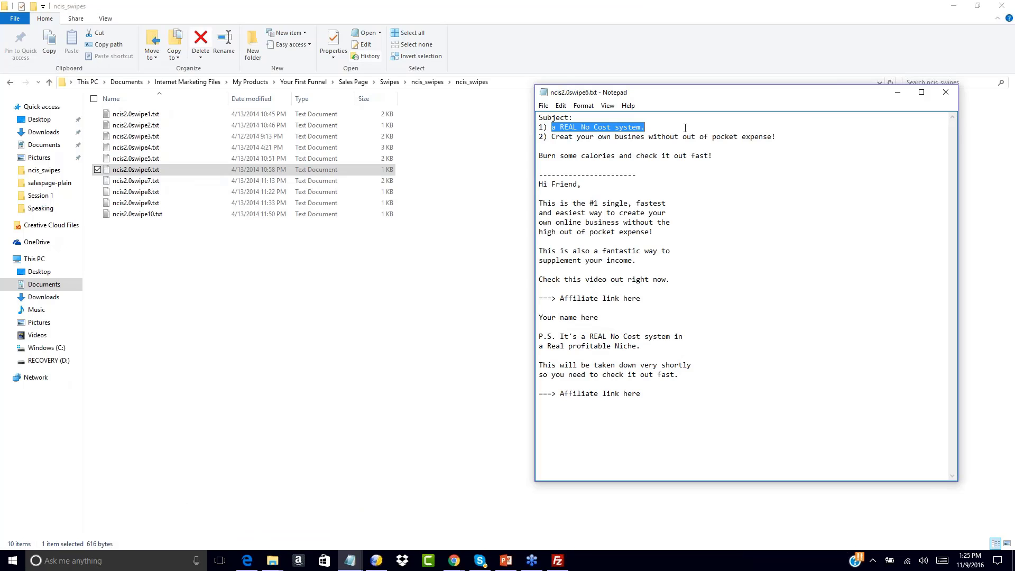
mouse_move(454, 560)
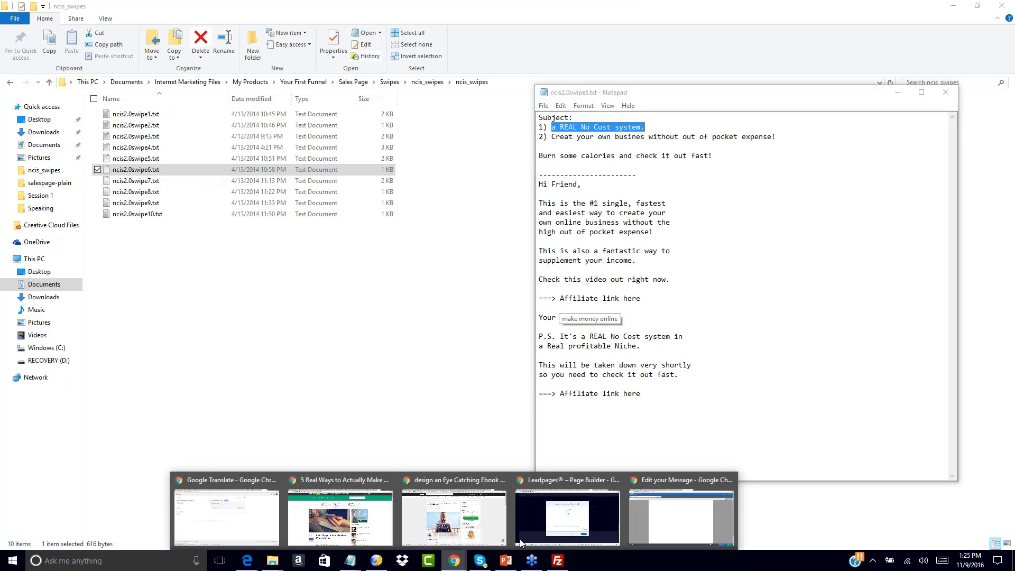
left_click(663, 521)
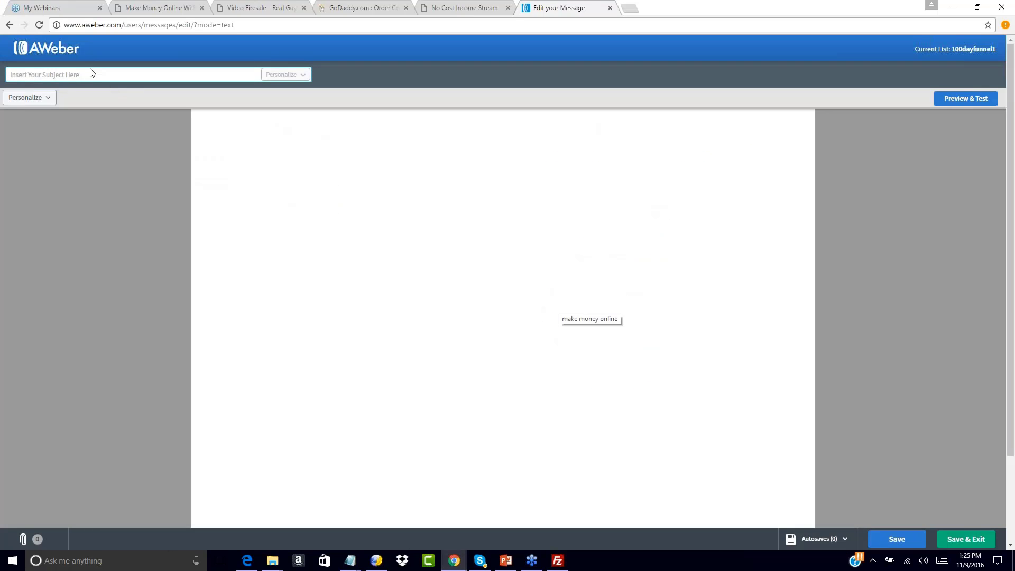
left_click(41, 77)
type("a REAL No Cost system.")
Paste the swipe6 body from Hi Friend onward and change the greeting to Hello
left_click(225, 128)
mouse_move(351, 561)
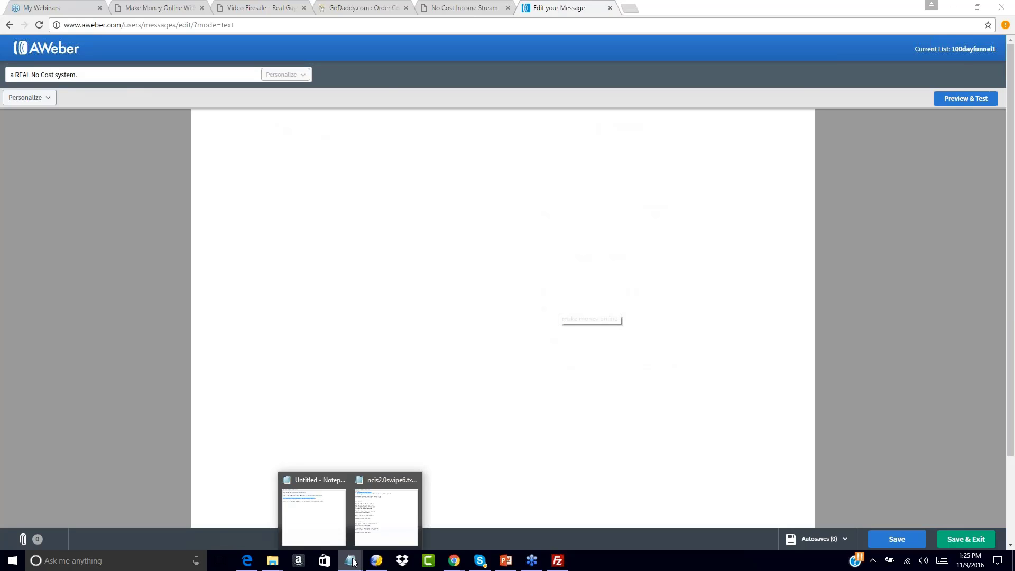
left_click(312, 502)
left_click_drag(539, 184, 657, 397)
key("ctrl+c")
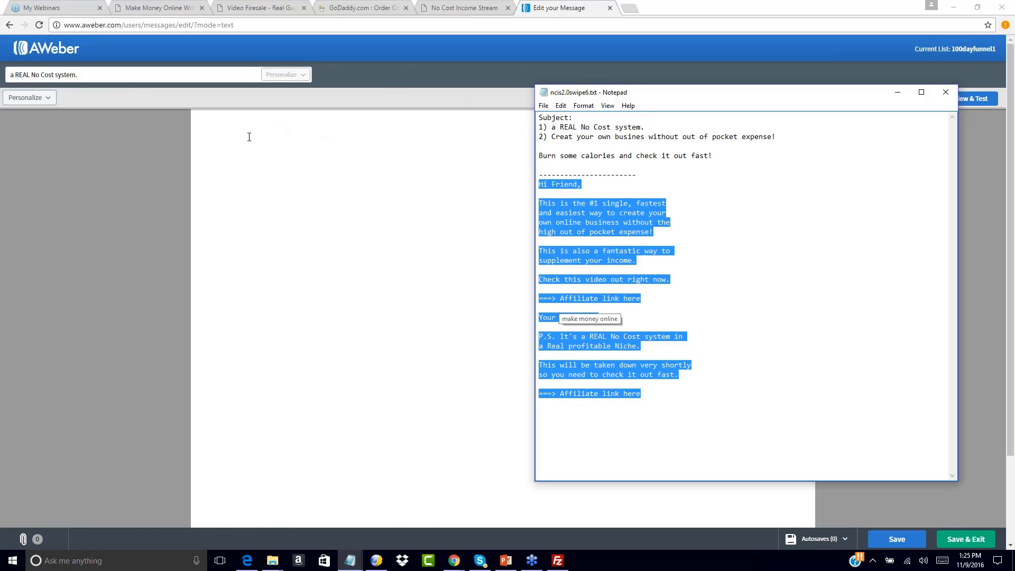
left_click(249, 137)
key("ctrl+v")
double_click(213, 117)
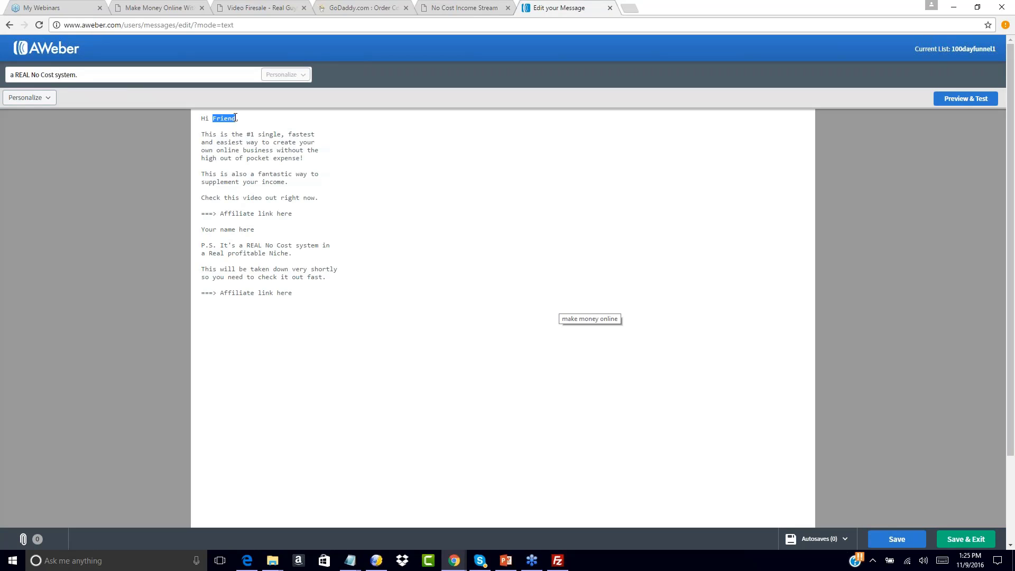
key("BackSpace")
key("BackSpace")
key("BackSpace")
type("ello")
Replace the first Affiliate link here placeholder with the salespage1.html URL on the ===> line
mouse_move(349, 559)
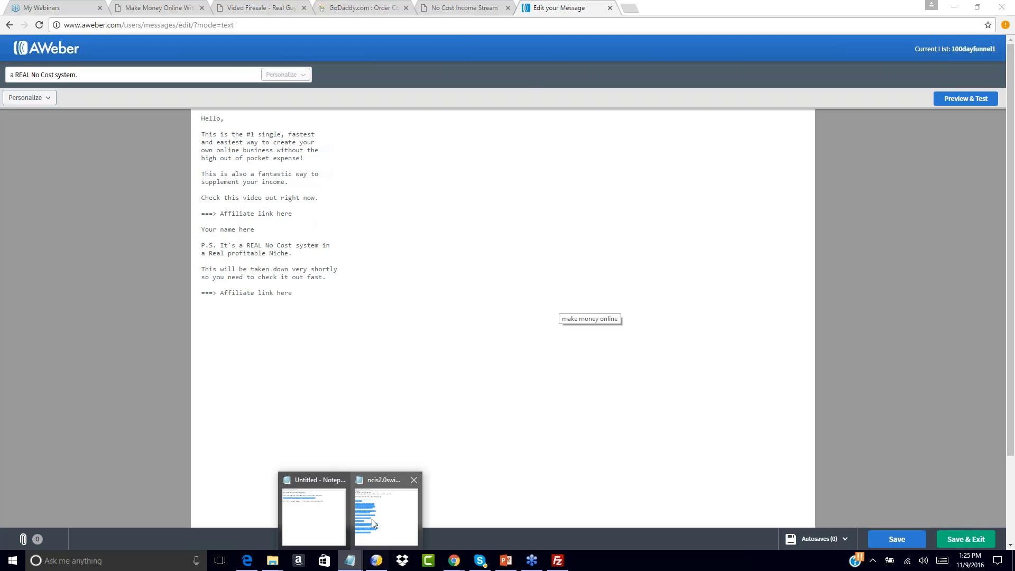
left_click(372, 519)
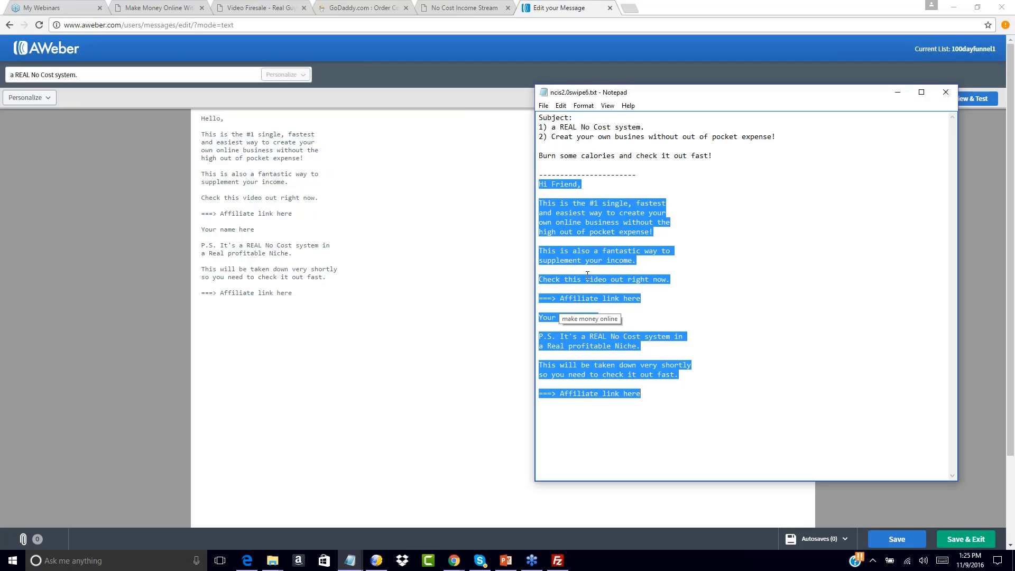
left_click(629, 249)
mouse_move(350, 559)
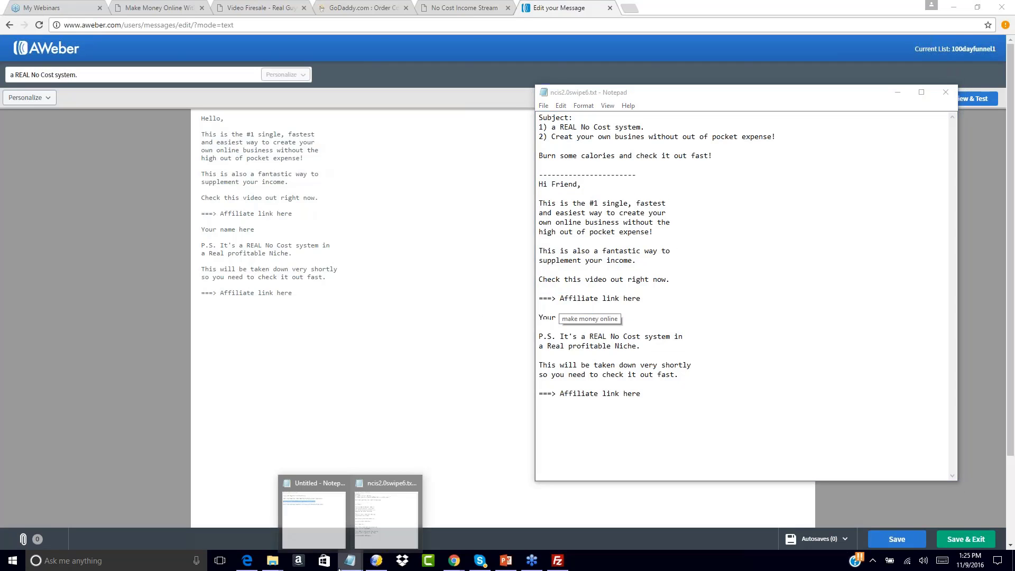
left_click(320, 526)
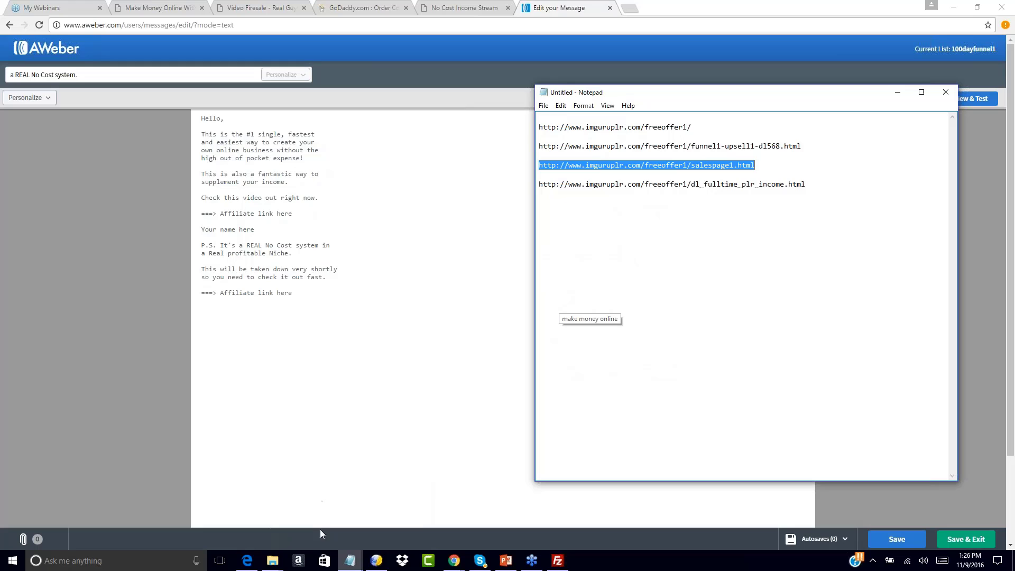
left_click(370, 287)
left_click(295, 214)
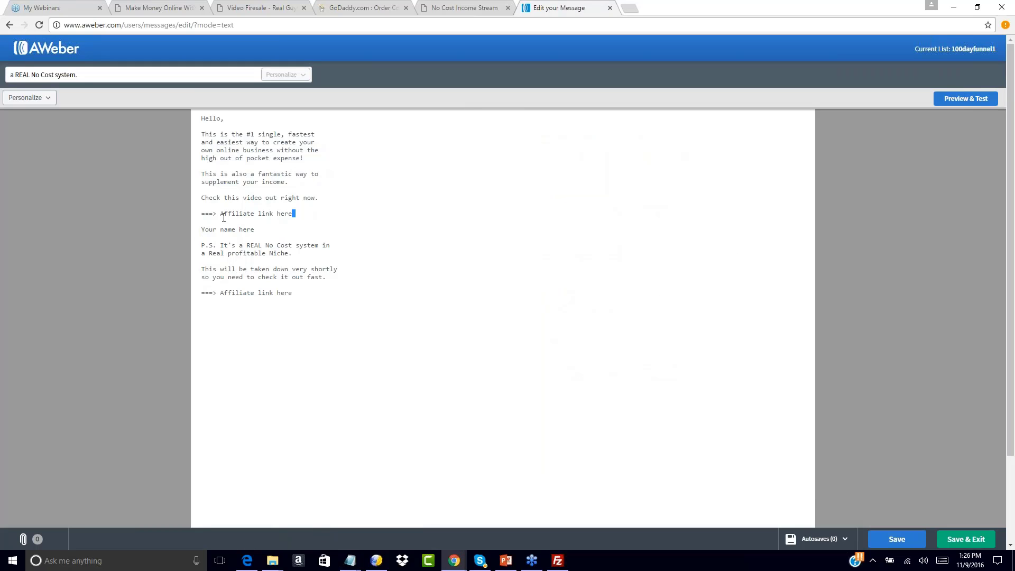
left_click_drag(223, 217, 220, 214)
type("http://www.imguruplr.com/freeoffer1/salespage1.html")
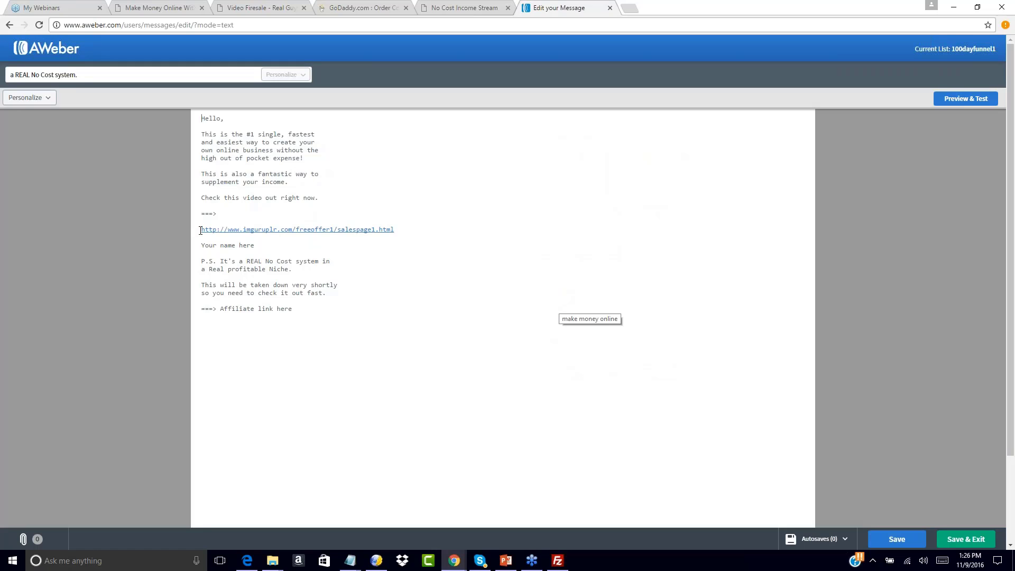
key("BackSpace")
key("BackSpace")
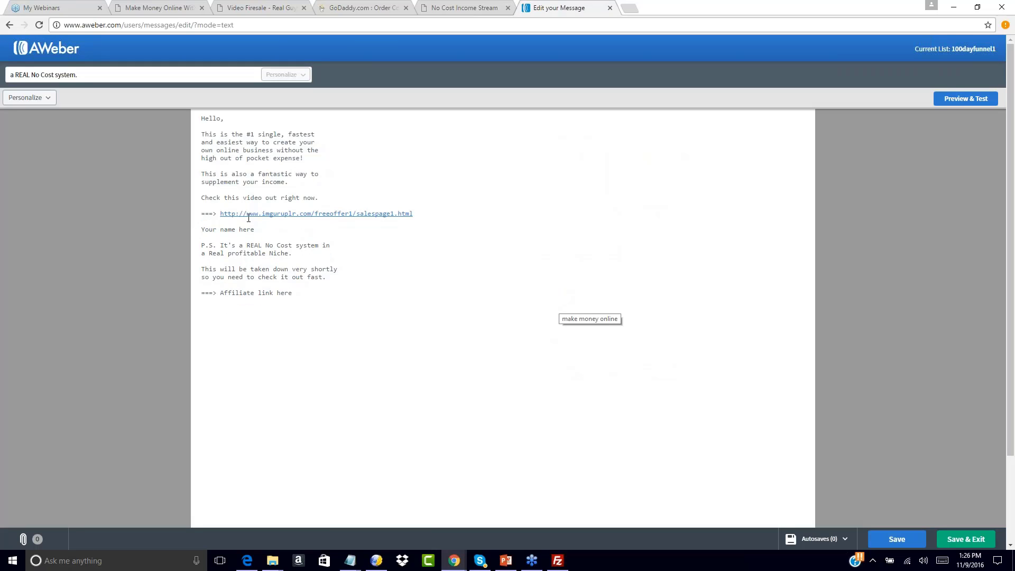
Replace Your name here with the sign-off 'To Your Success,' followed by the sender's name
left_click_drag(199, 226, 265, 232)
type("To Your Success,")
key("Return")
key("Return")
type("John Smith")
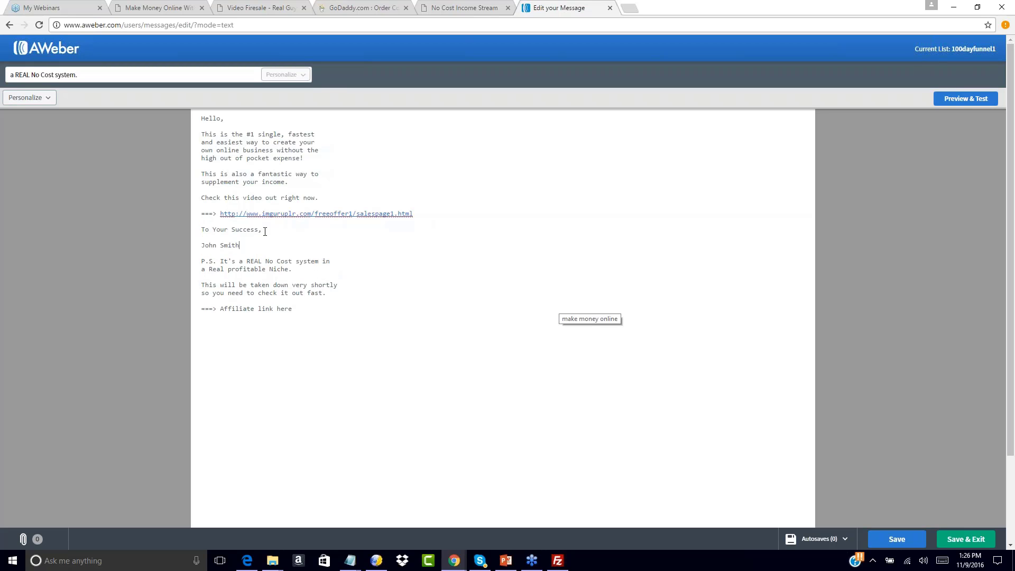
Replace the second Affiliate link here placeholder with the salespage1.html URL and save the message
left_click_drag(221, 308, 296, 309)
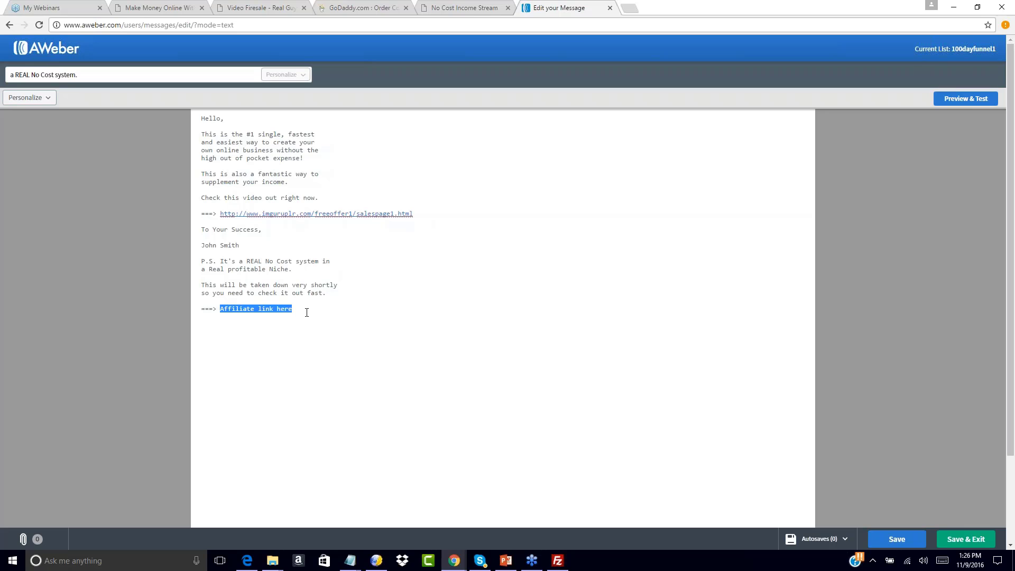
type("http://www.imguruplr.com/freeoffer1/salespage1.html")
key("BackSpace")
key("BackSpace")
key("BackSpace")
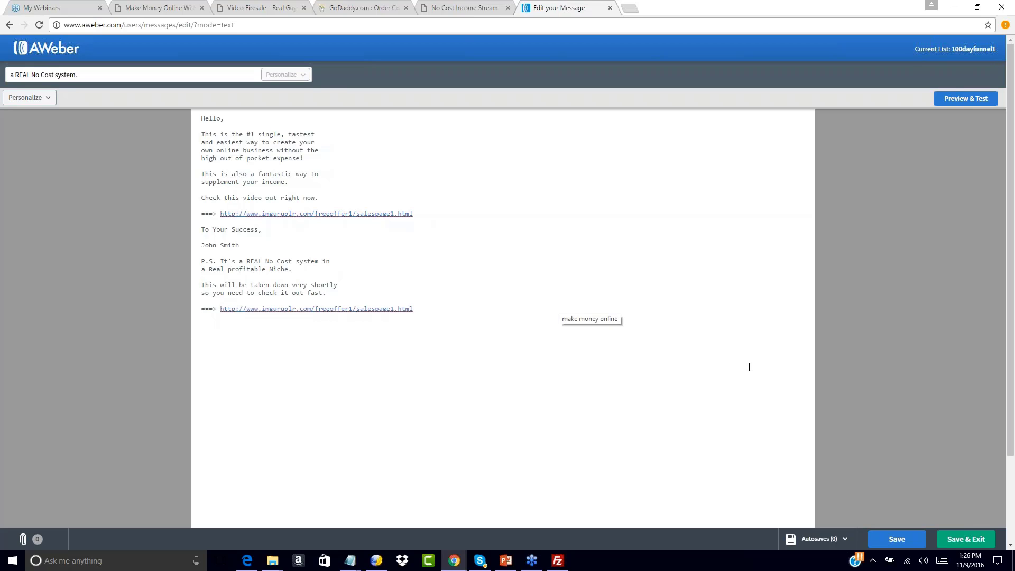
left_click(967, 539)
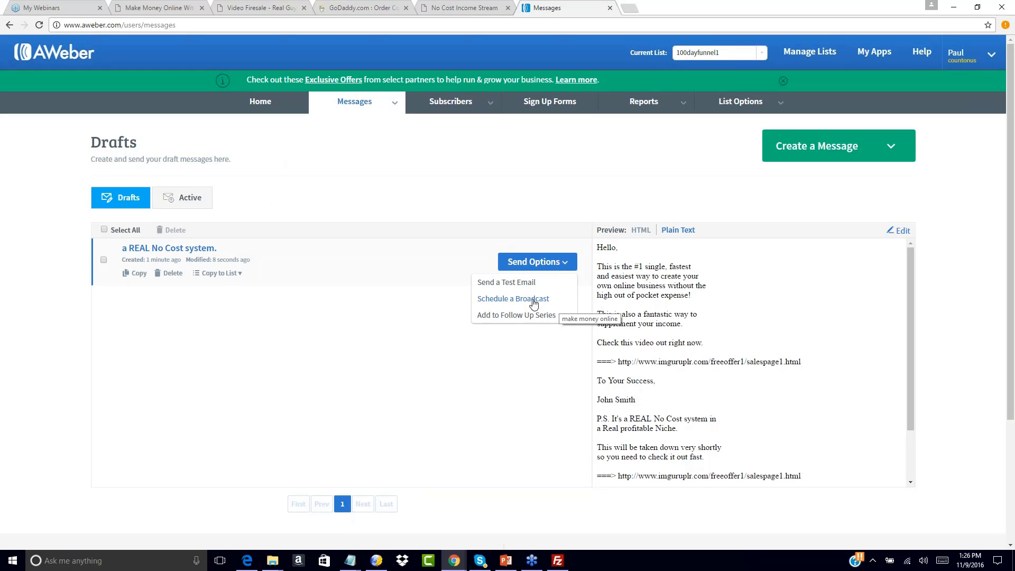
Add 'a REAL No Cost system.' as follow-up message 4 with a 2-day interval
left_click(516, 316)
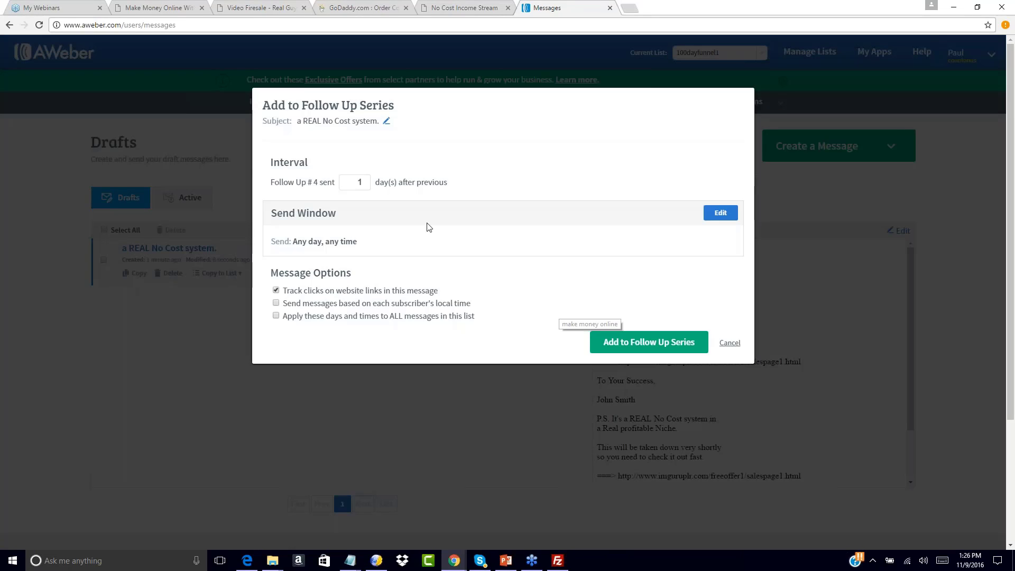
left_click(366, 179)
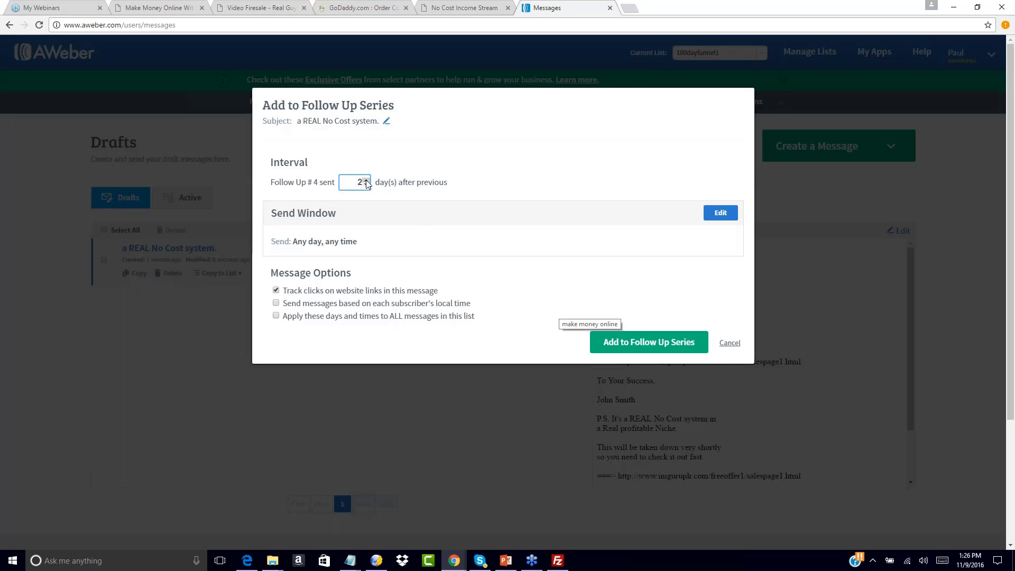
left_click(647, 343)
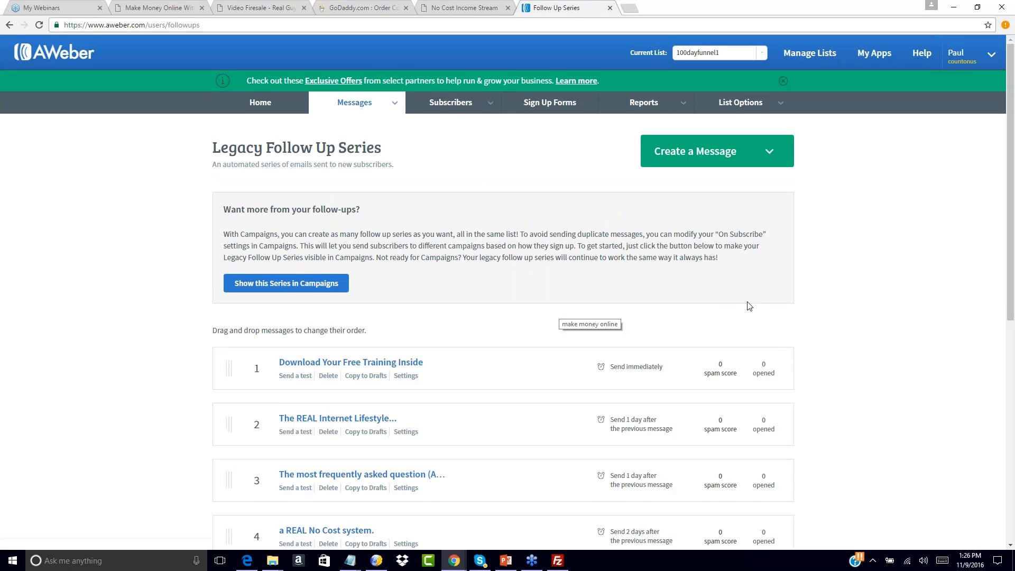
Scroll the Legacy Follow Up Series to review all four scheduled messages
scroll(813, 316, "down", 6)
scroll(811, 315, "up", 4)
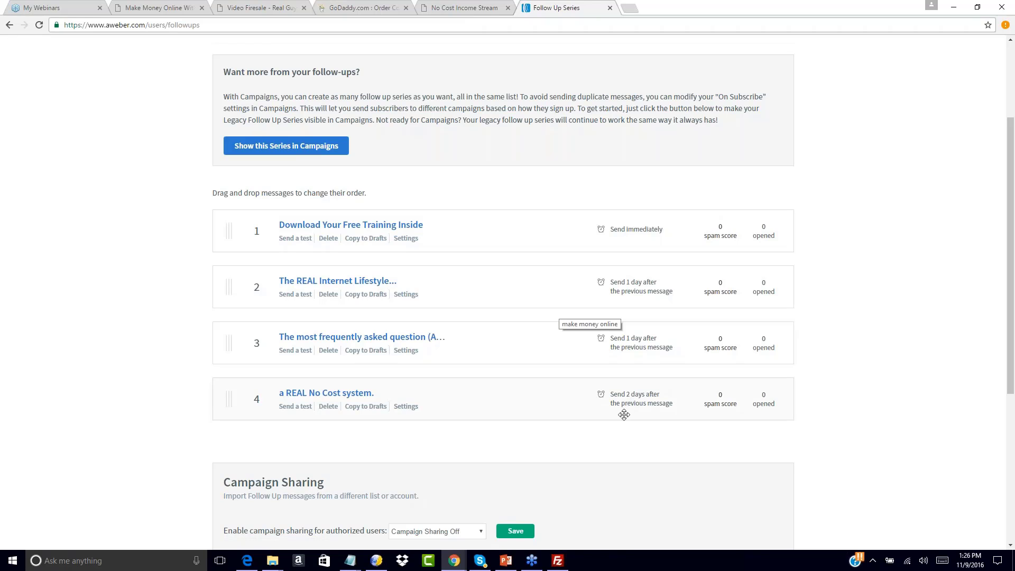
scroll(906, 264, "up", 3)
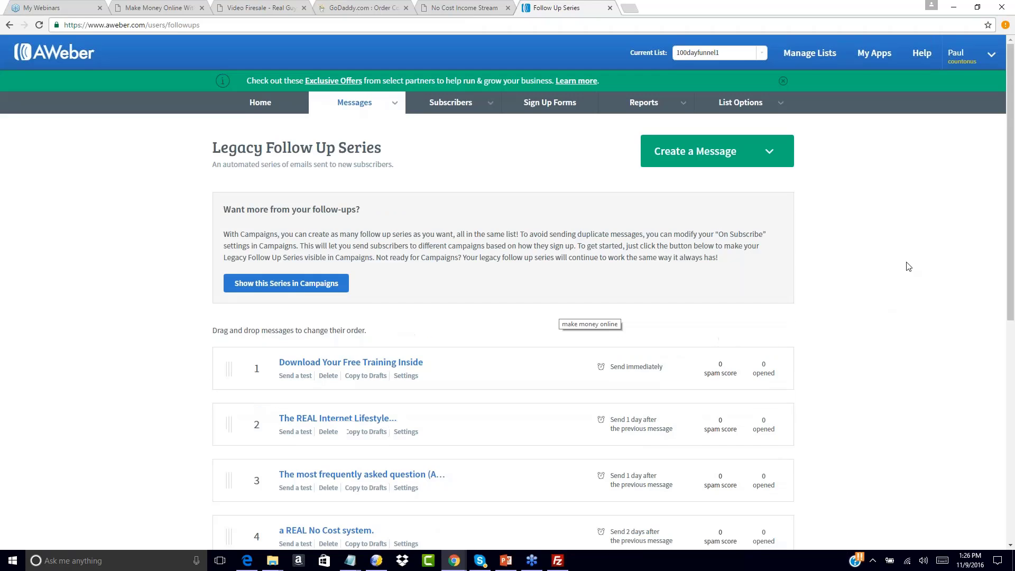
scroll(908, 266, "down", 3)
scroll(908, 266, "up", 3)
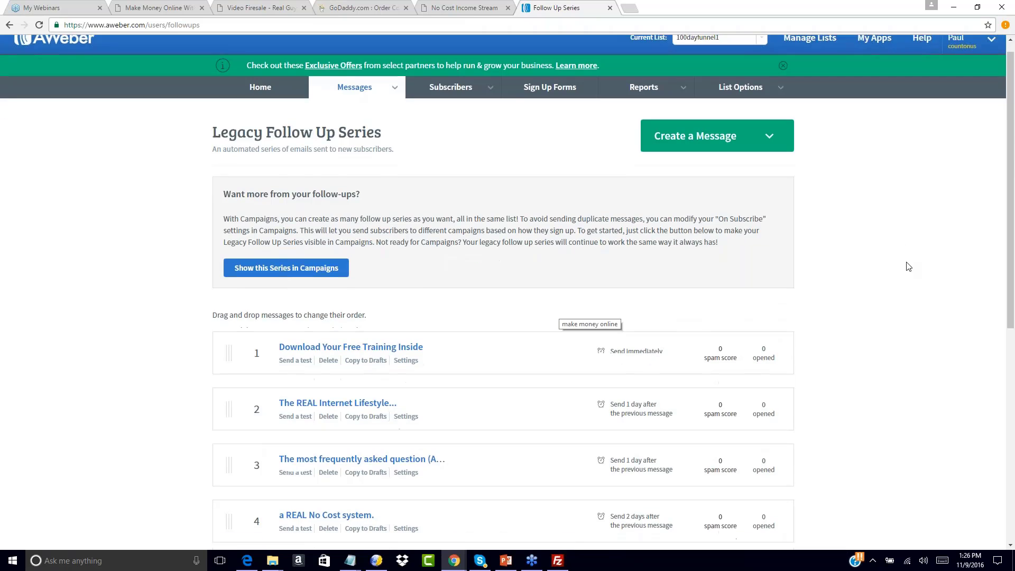
scroll(908, 266, "down", 4)
scroll(907, 265, "up", 3)
scroll(908, 266, "down", 4)
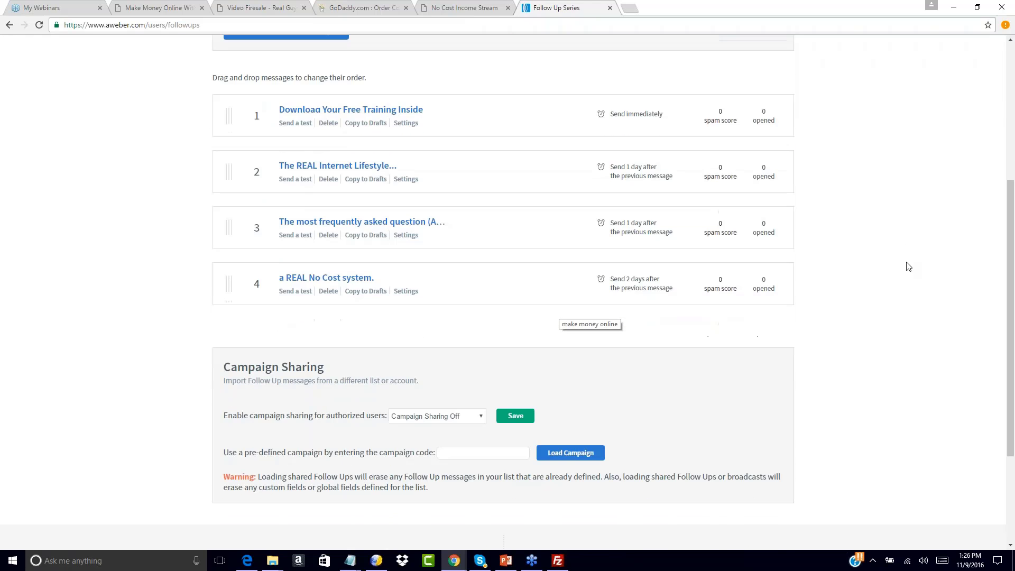
scroll(908, 265, "up", 5)
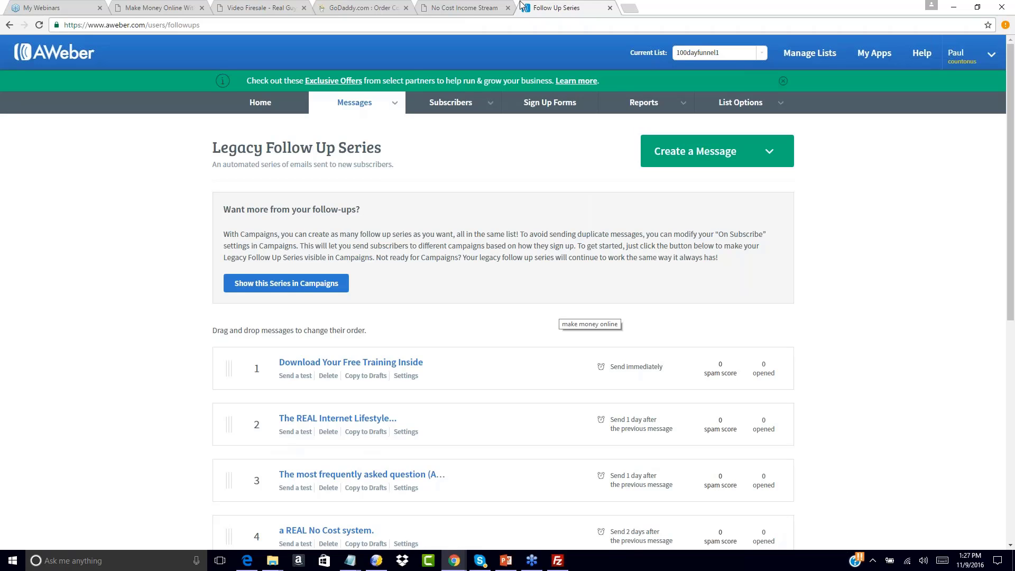
Take the No Cost Income Stream tab back to the Free Offer opt-in page, then return to the follow-up series
left_click(455, 7)
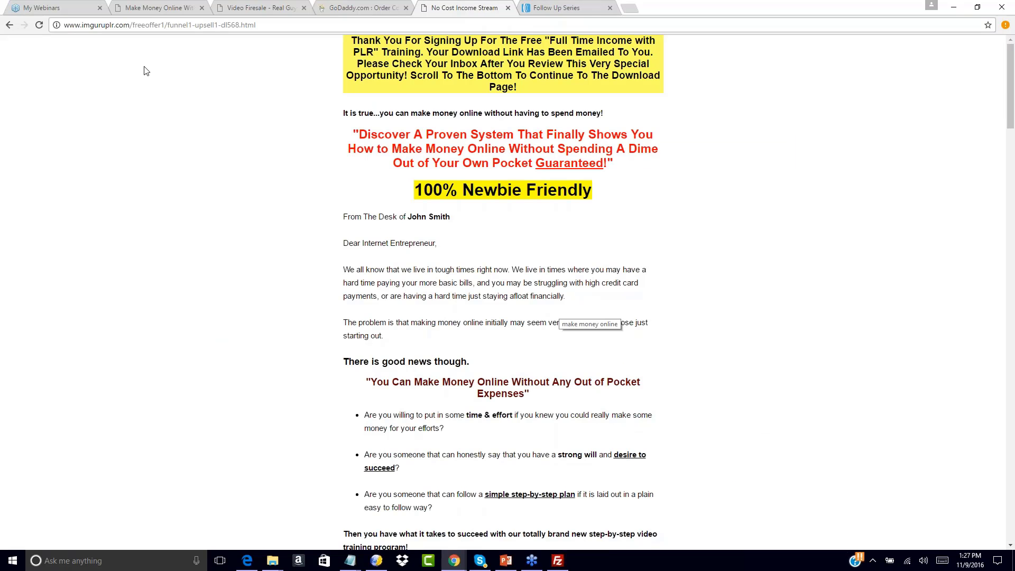
left_click(9, 25)
right_click(15, 26)
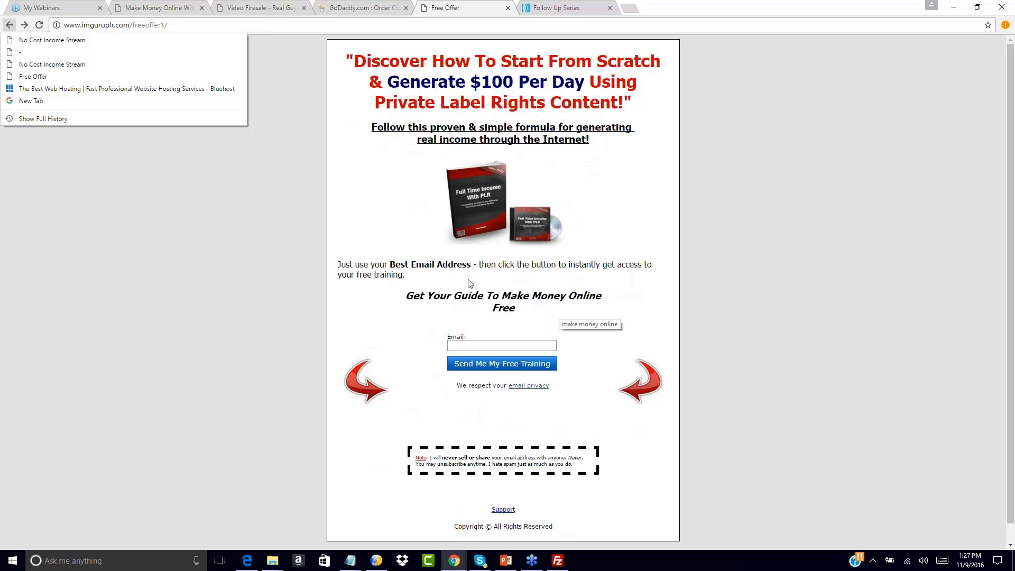
left_click(385, 181)
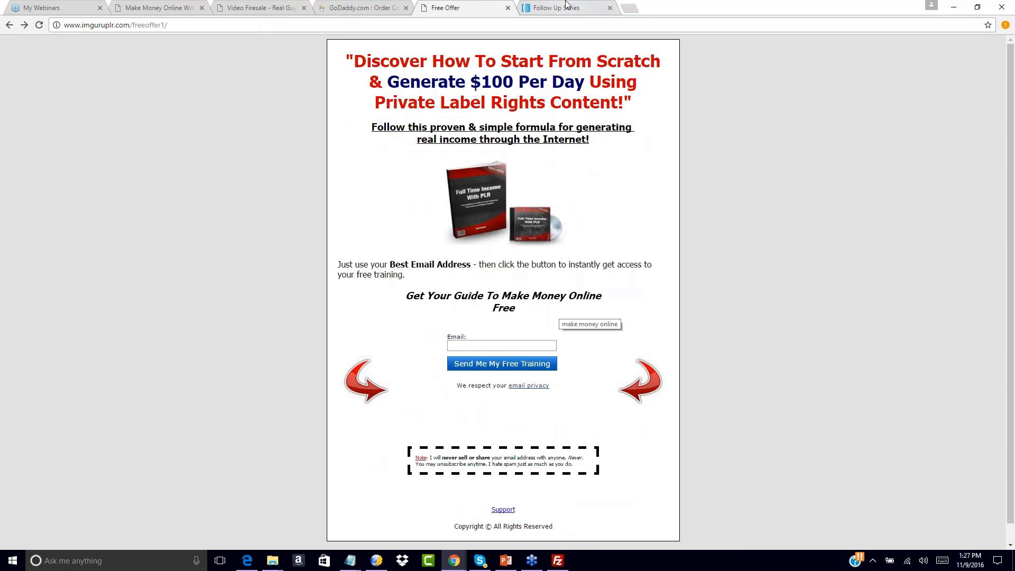
left_click(460, 344)
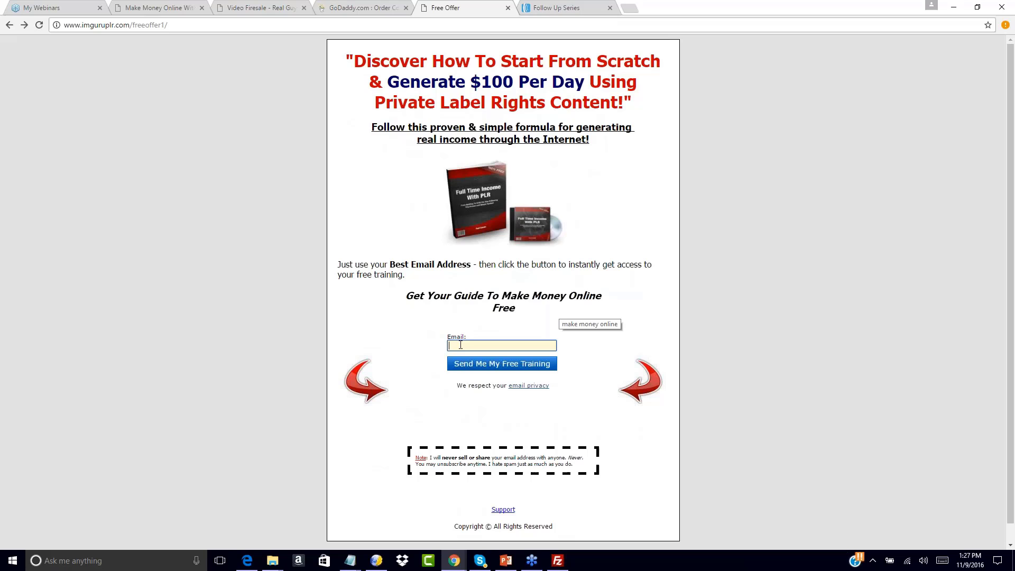
left_click(530, 6)
scroll(385, 320, "down", 2)
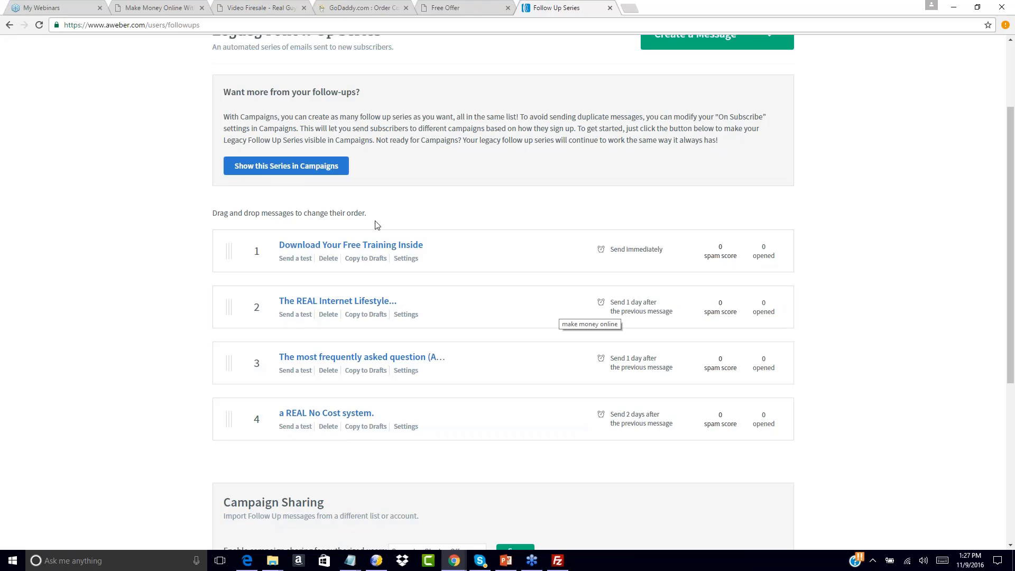
Look over the four follow-up messages, then switch to the Free Offer opt-in page
scroll(455, 225, "up", 3)
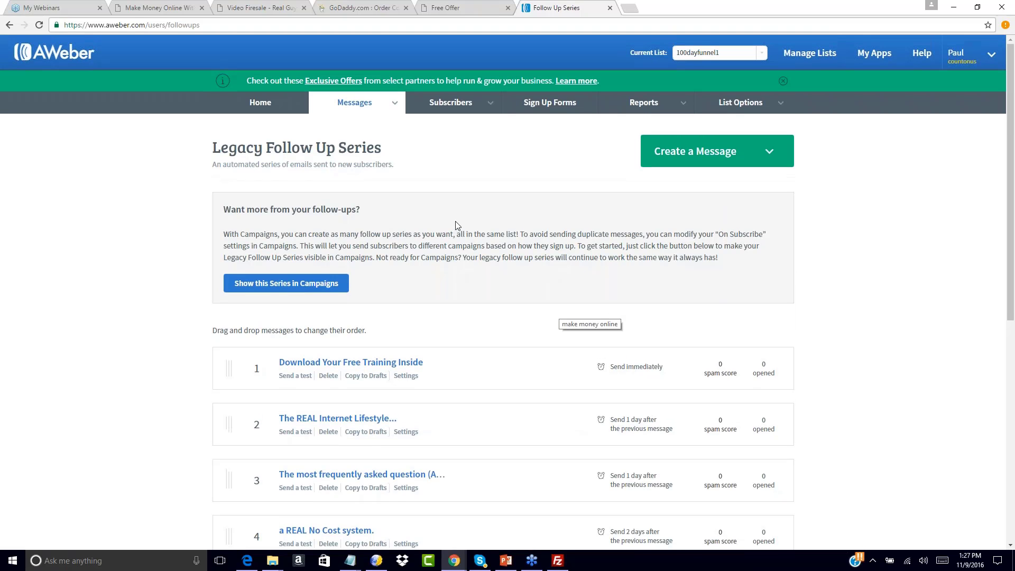
left_click(486, 8)
left_click(555, 8)
scroll(427, 269, "down", 2)
scroll(426, 268, "down", 5)
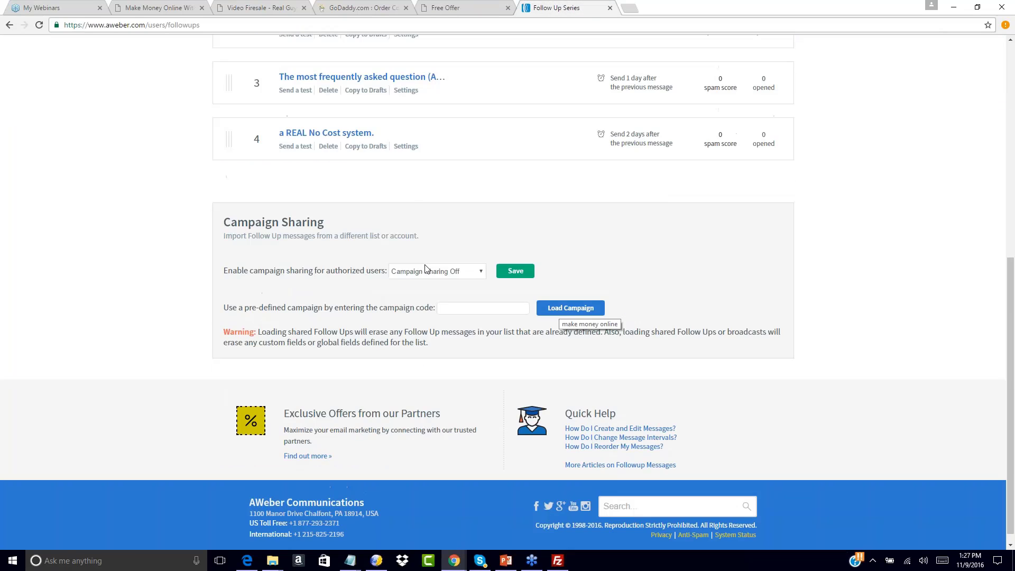
scroll(427, 268, "up", 7)
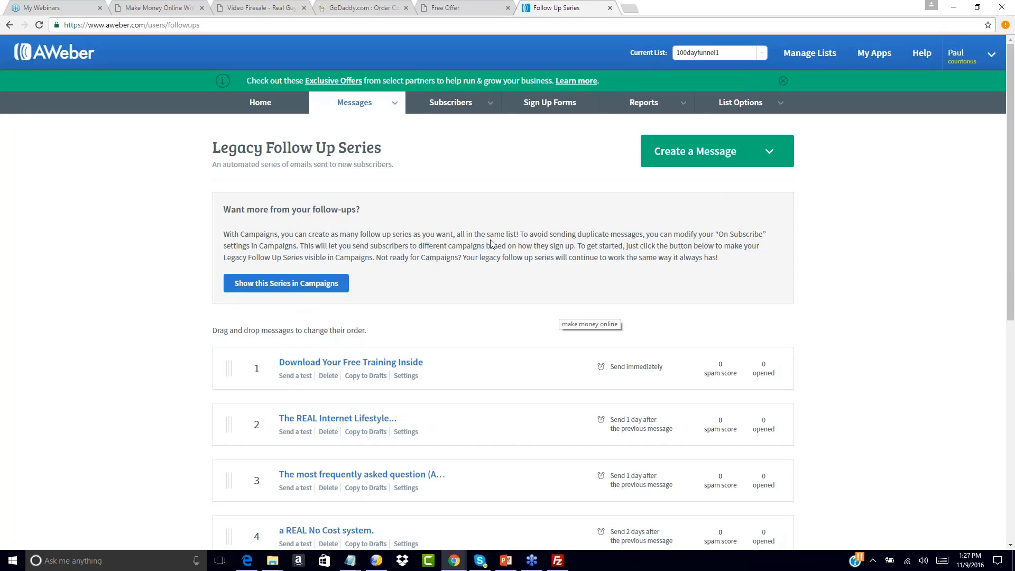
left_click(487, 4)
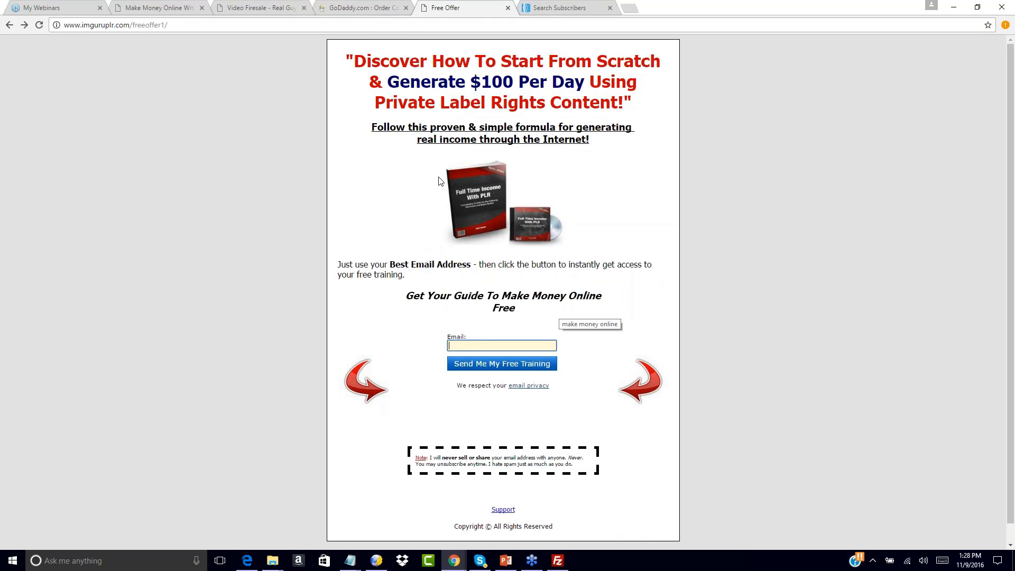
Reload the opt-in page, subscribe with a test email address, and scroll down the resulting upsell page
left_click(39, 25)
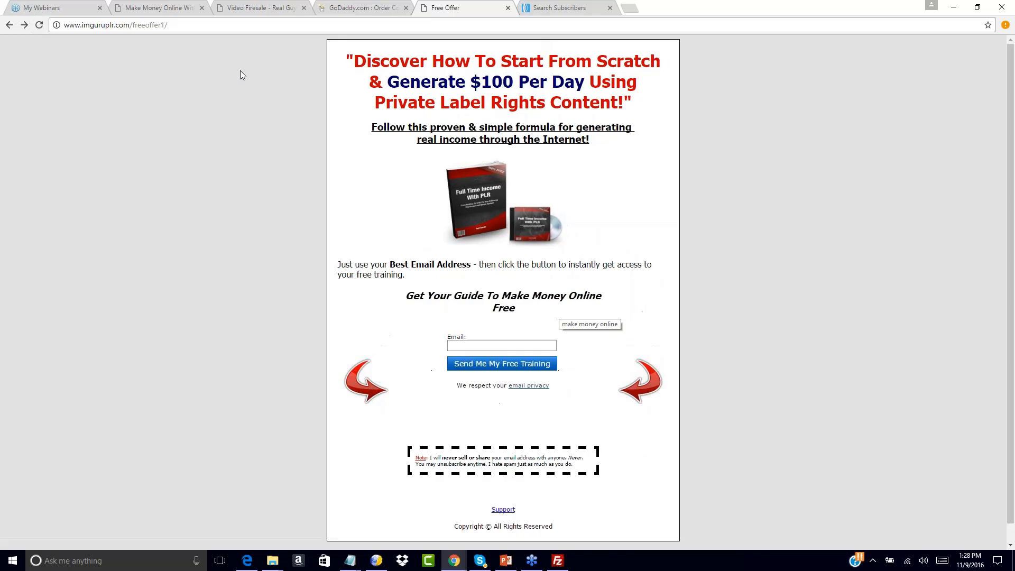
mouse_move(457, 563)
left_click(463, 347)
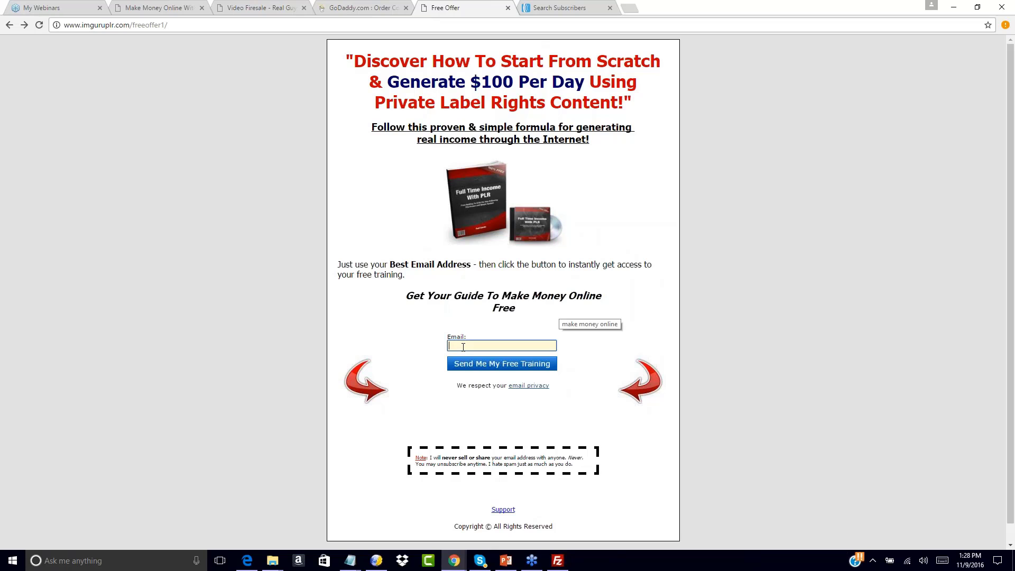
type("paul")
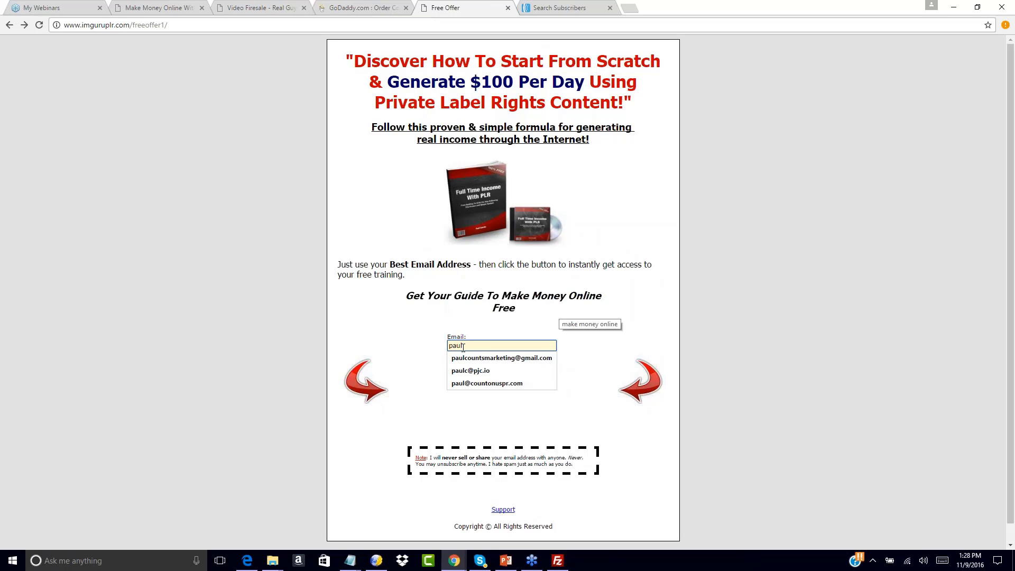
left_click(475, 358)
left_click(479, 363)
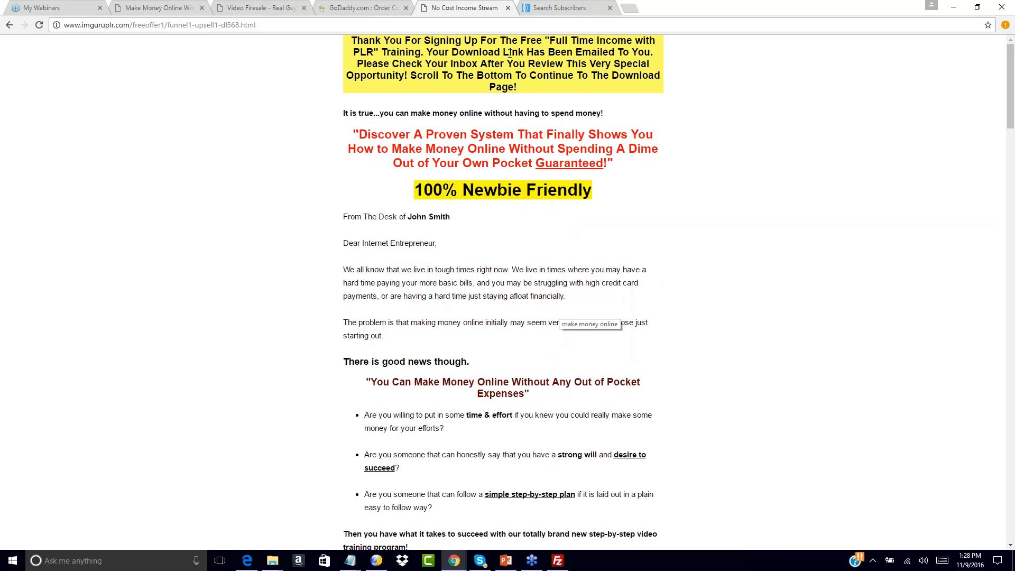
scroll(473, 130, "down", 20)
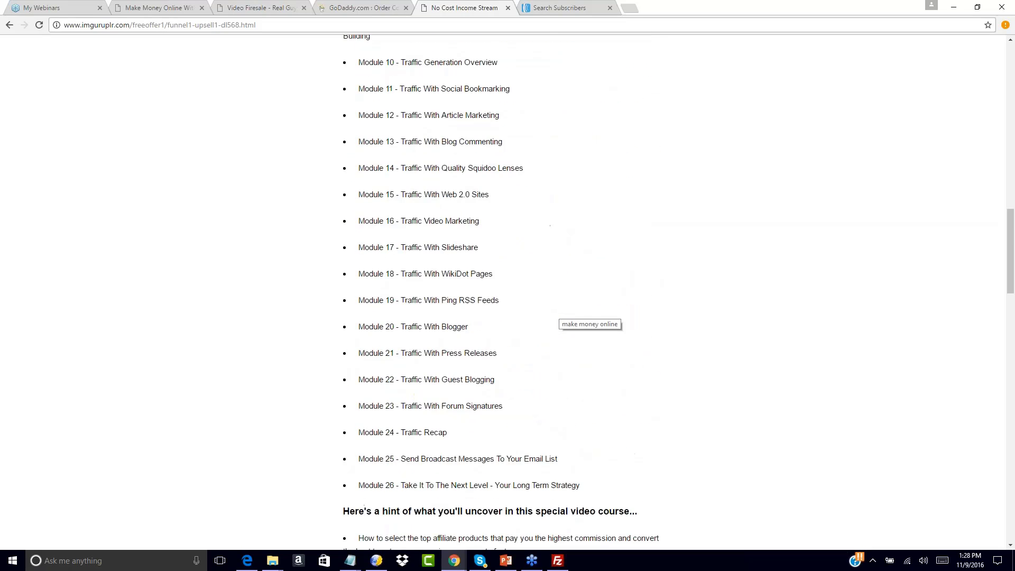
scroll(457, 310, "down", 20)
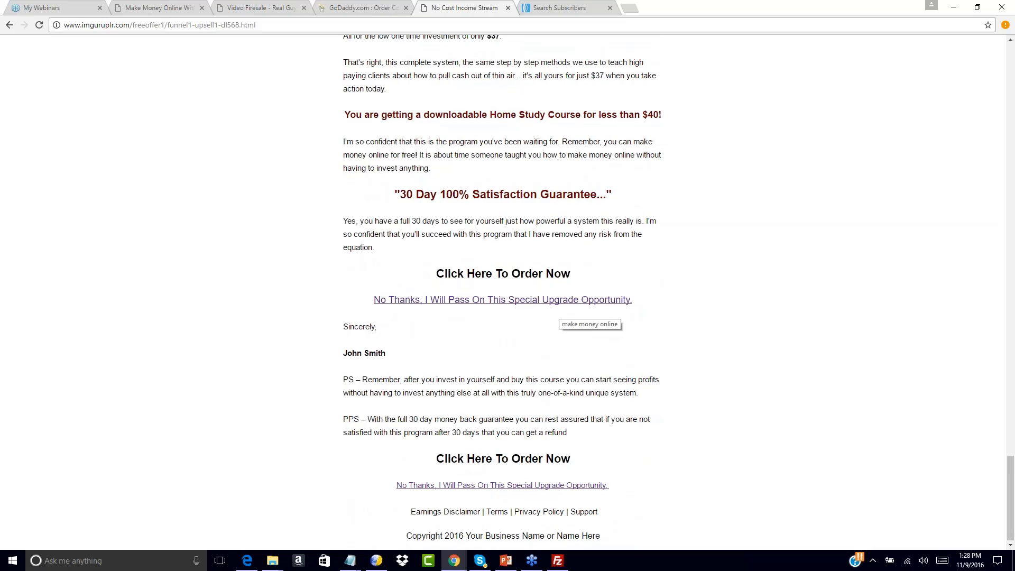
Decline the upsell, then follow the welcome email's download link to the Thank You download page
left_click(459, 305)
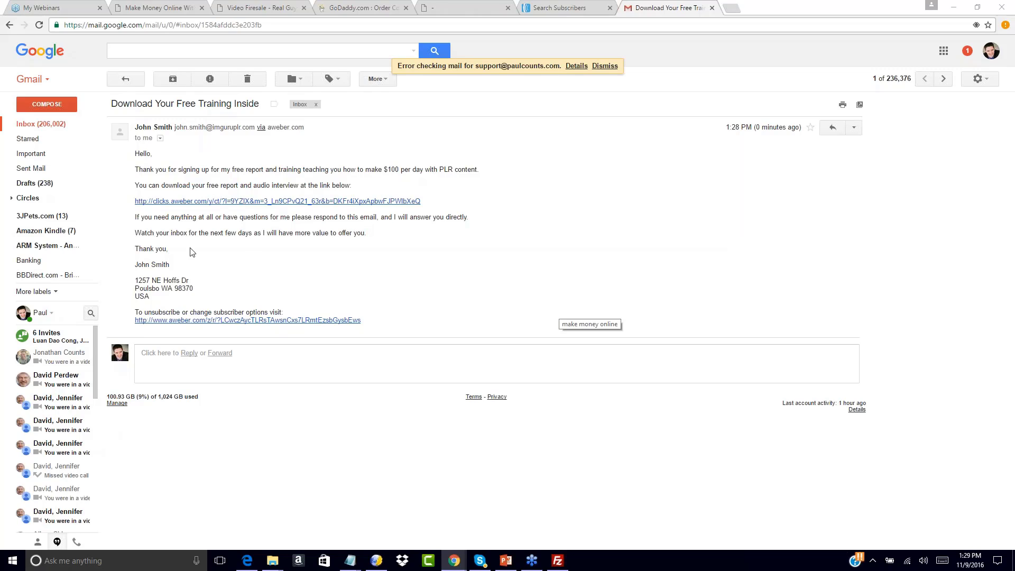
left_click(204, 201)
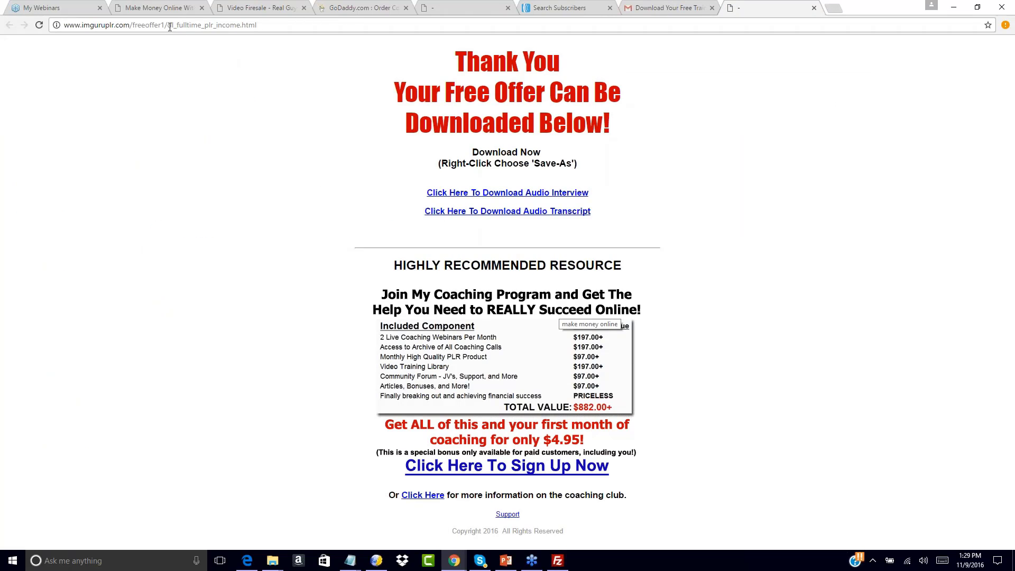
left_click_drag(168, 25, 257, 26)
left_click(339, 185)
Open AWeber's Legacy Follow Up Series and check that the first email shows 100% opened
left_click(595, 6)
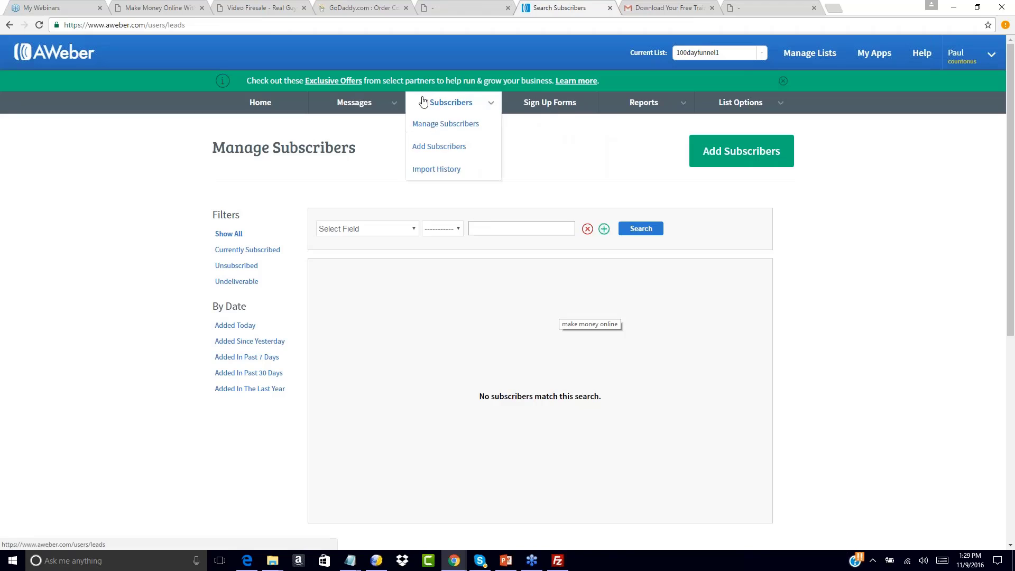
mouse_move(385, 103)
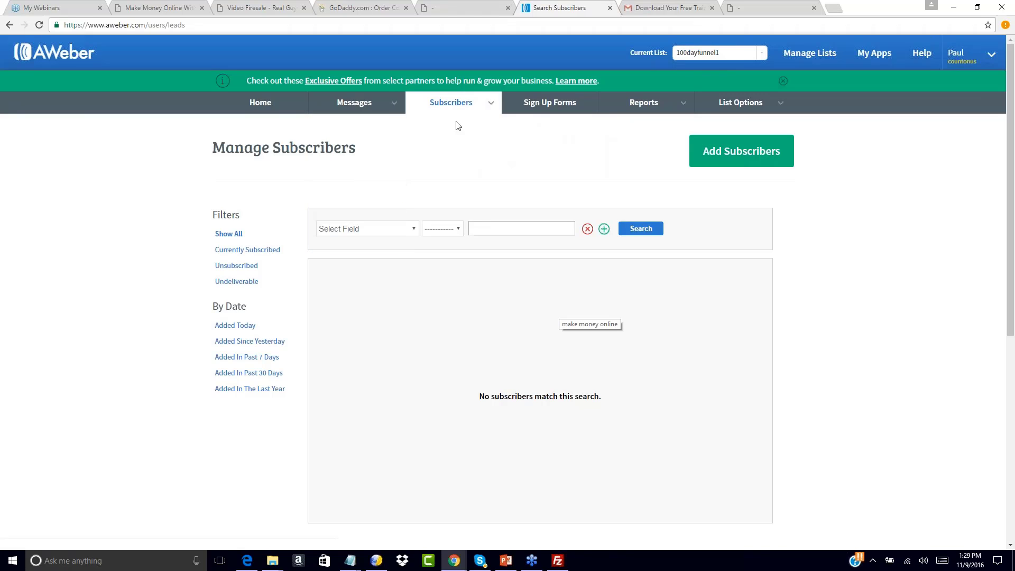
left_click(355, 147)
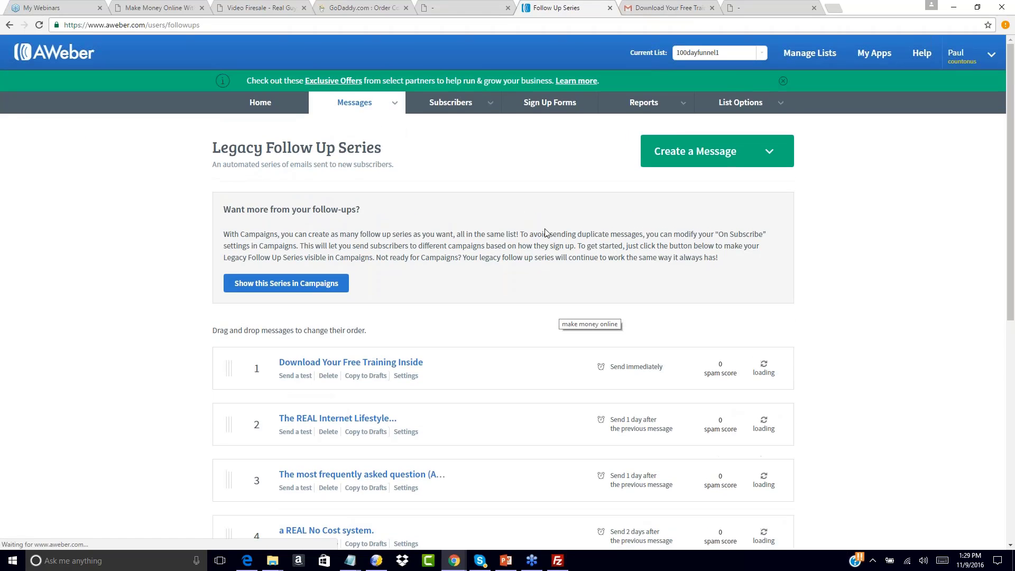
scroll(547, 234, "down", 4)
scroll(546, 233, "down", 1)
scroll(546, 234, "up", 3)
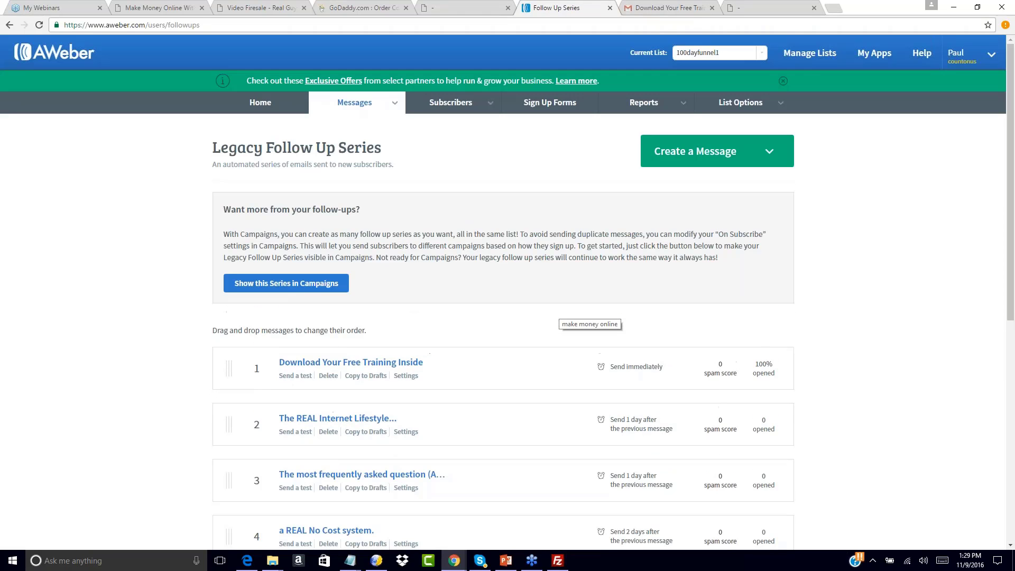
Move to the slideshow and bring up the Multi-Six Figure Launch Funnel slide ($37, $97, $77, $67)
left_click(465, 4)
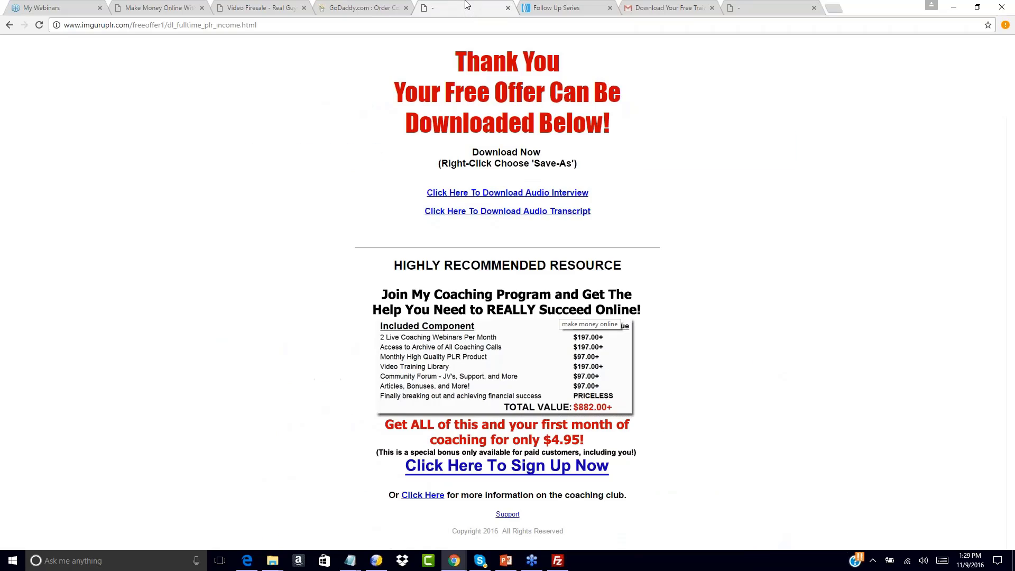
left_click(539, 8)
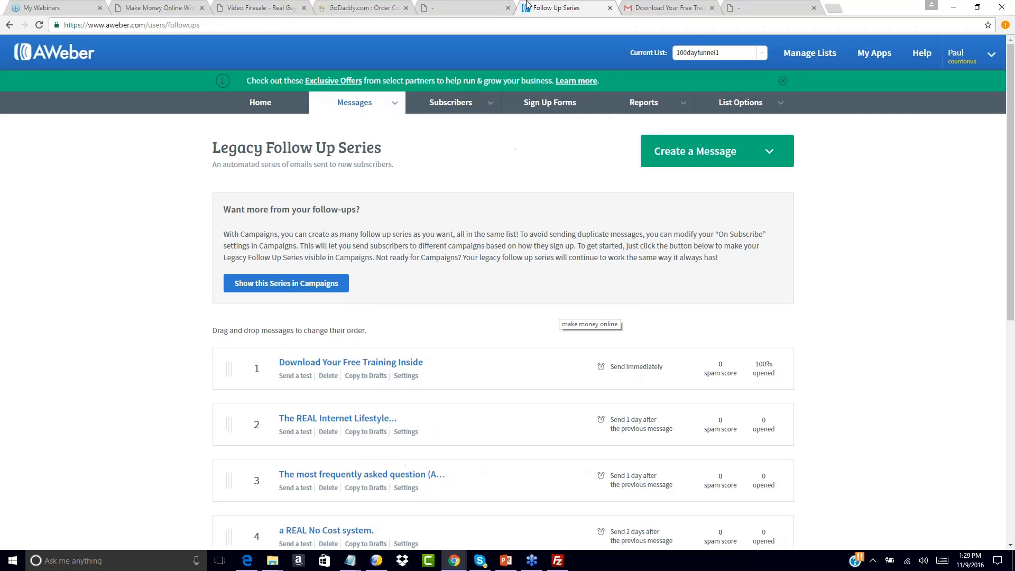
left_click(472, 7)
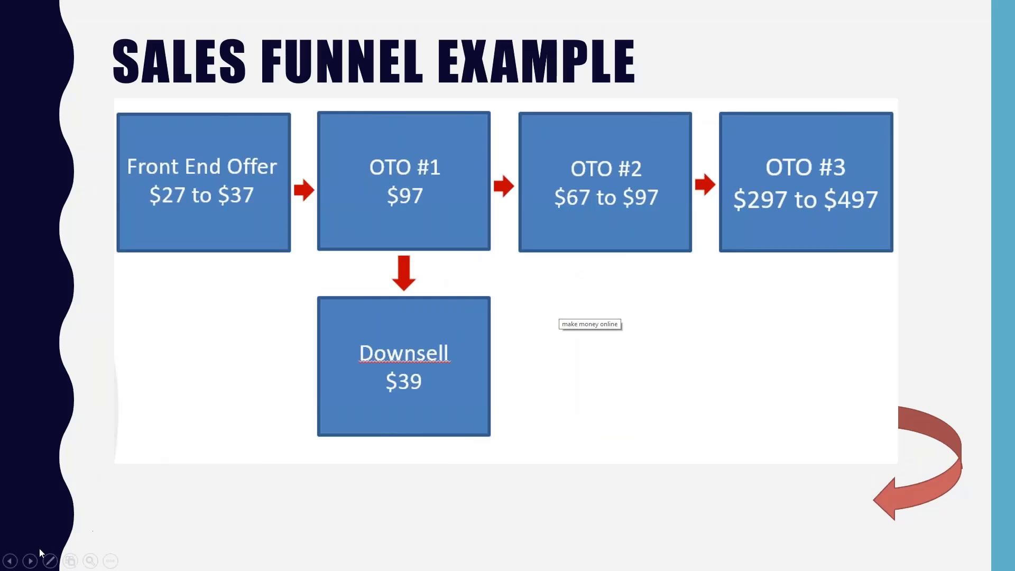
left_click(31, 560)
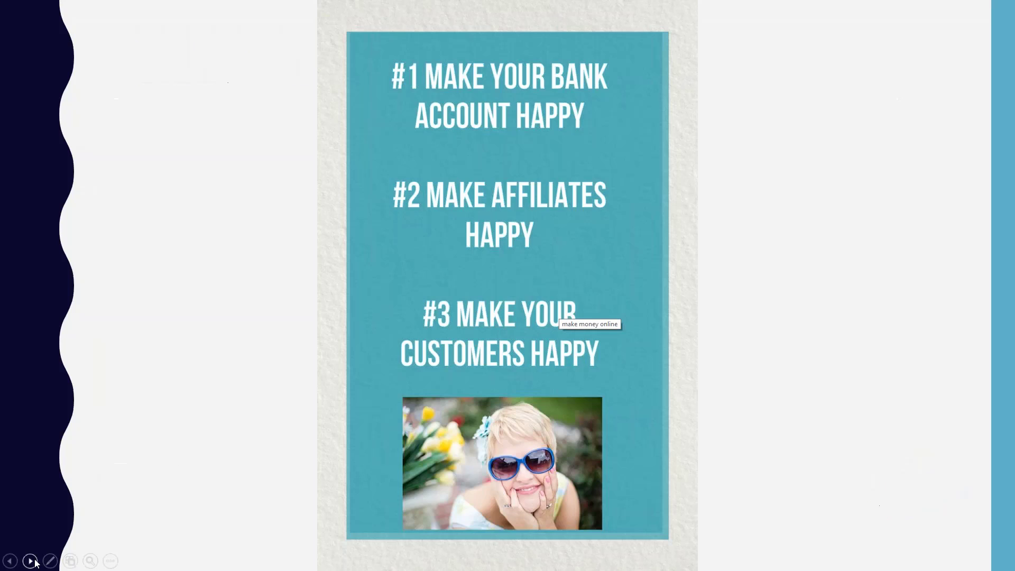
left_click(30, 561)
left_click(33, 561)
key("Left")
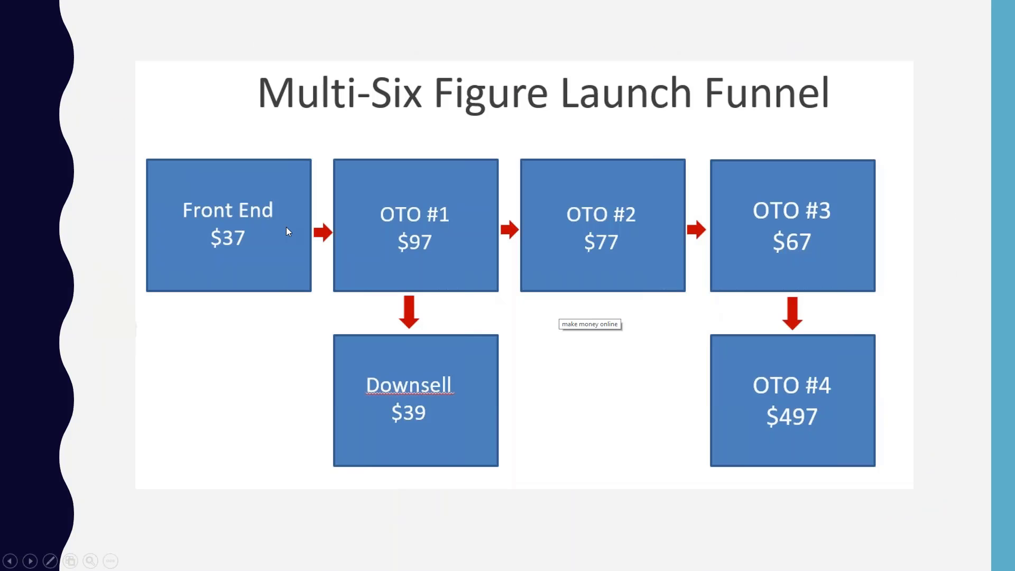
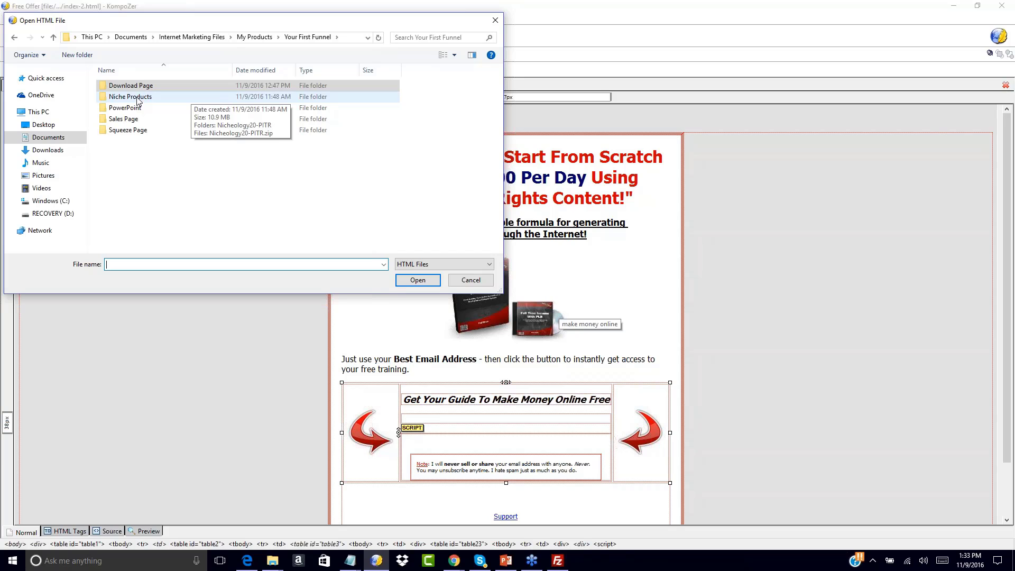
Open Sales Page/NCIS-salessite2/salespage-plain/salespage.html for editing
double_click(132, 120)
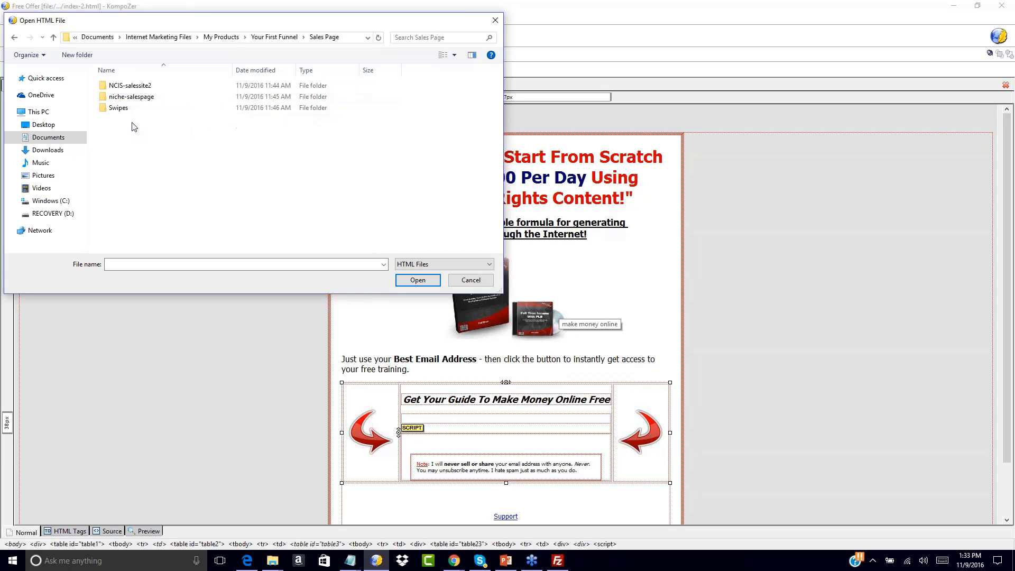
double_click(128, 86)
double_click(132, 86)
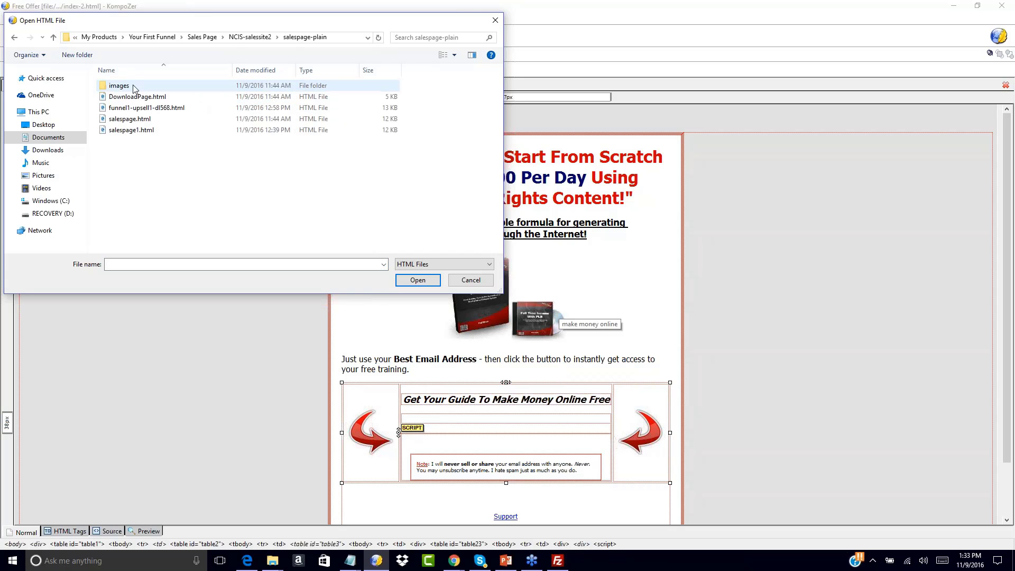
double_click(134, 122)
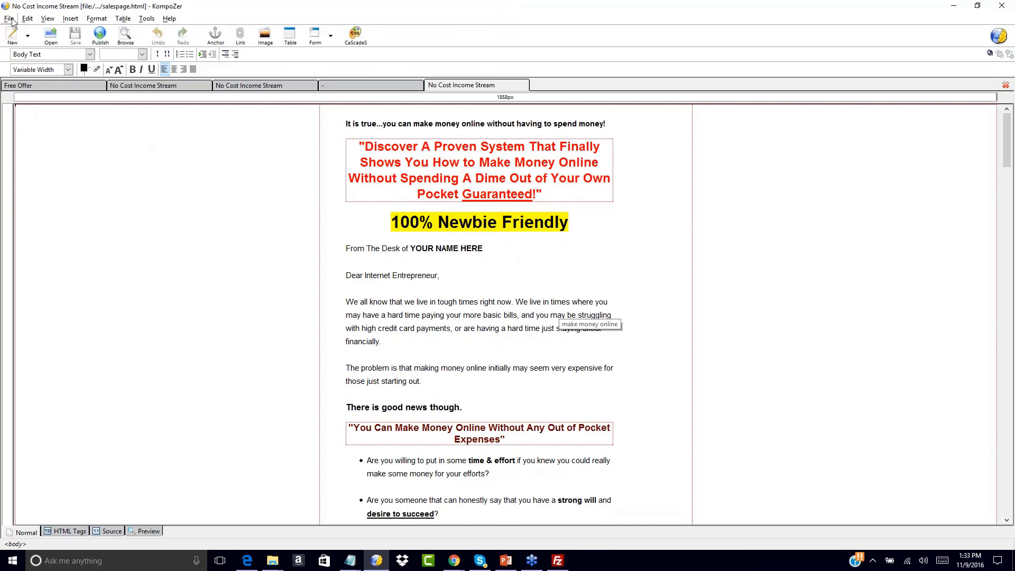
Open niche-salespage/index.html as well, then go back to the No Cost Income Stream page
left_click(52, 35)
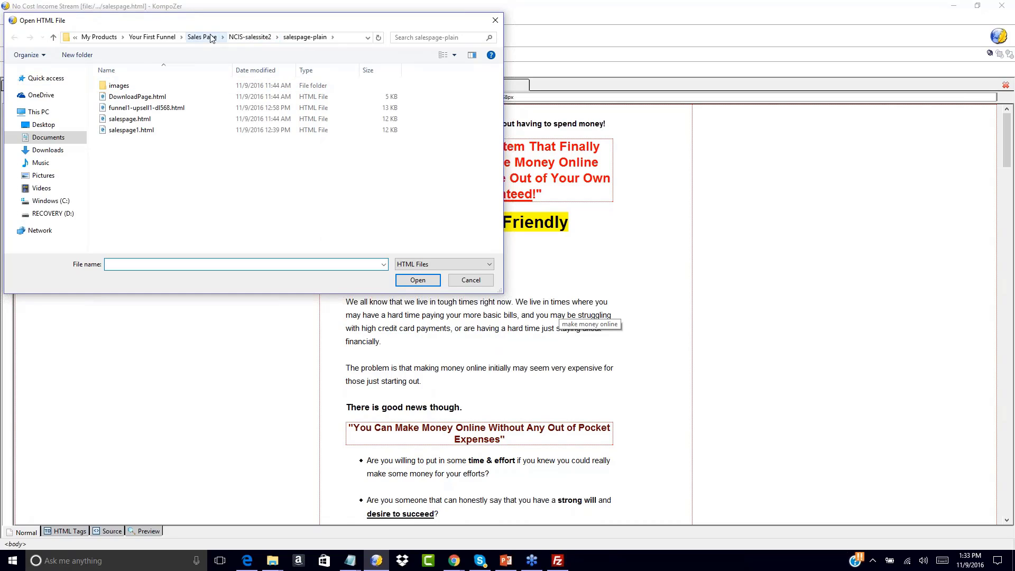
left_click(202, 37)
double_click(157, 96)
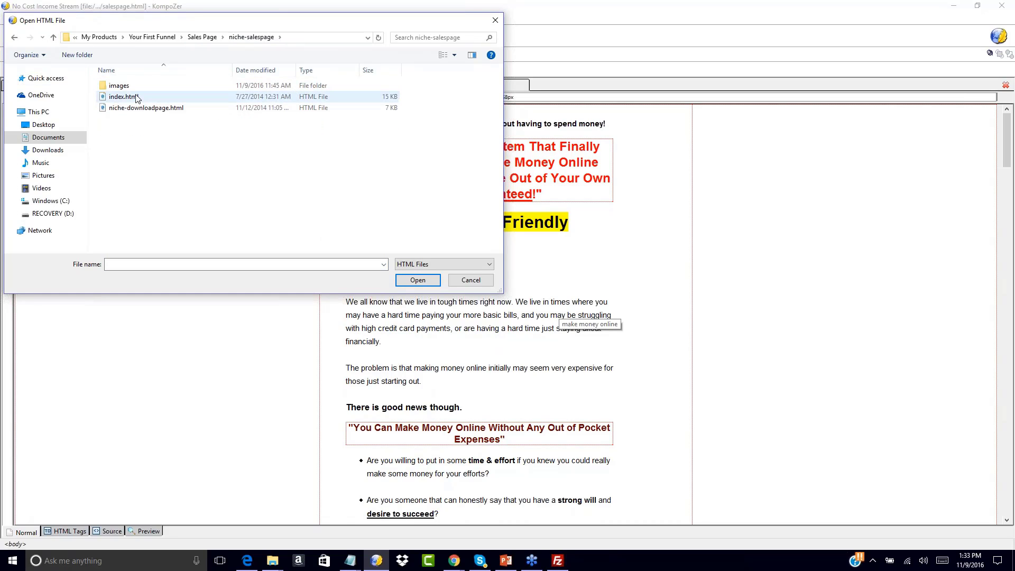
double_click(135, 96)
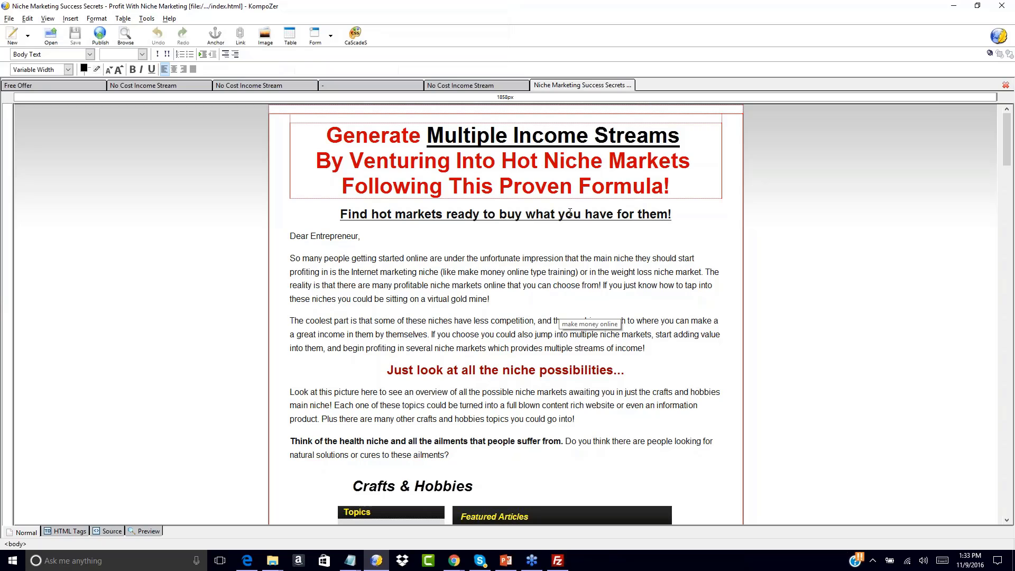
scroll(559, 313, "down", 3)
scroll(559, 313, "up", 3)
left_click(462, 88)
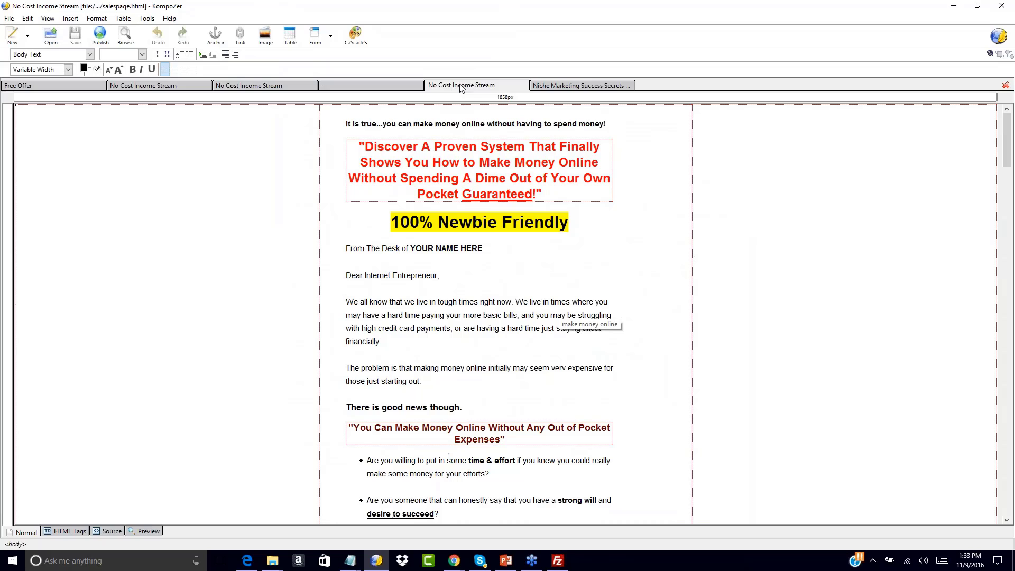
left_click(347, 123)
Save the No Cost Income Stream page as a copy named salespage-oto1.html
left_click(9, 18)
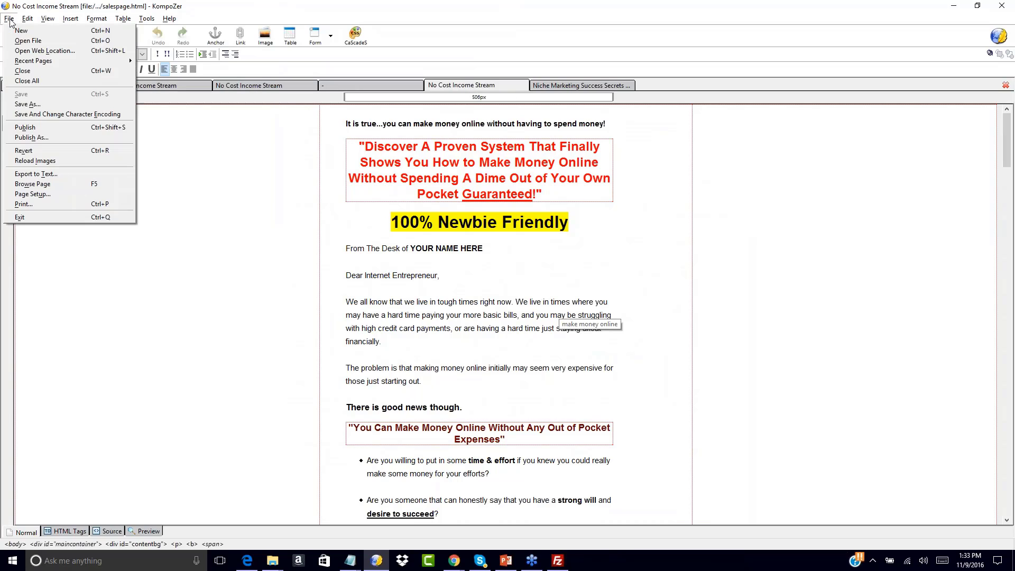
left_click(26, 104)
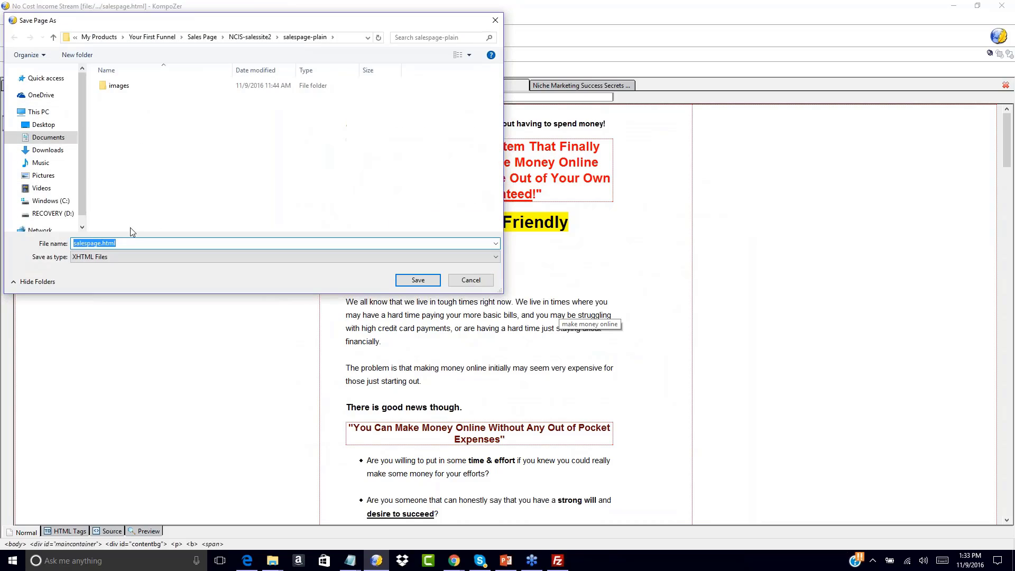
left_click(105, 256)
left_click(97, 276)
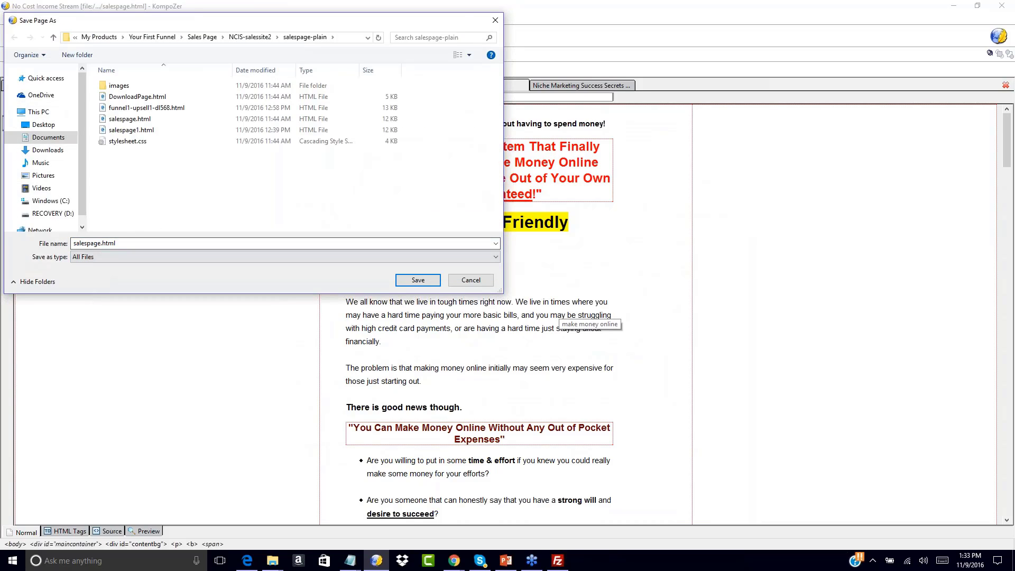
left_click(102, 244)
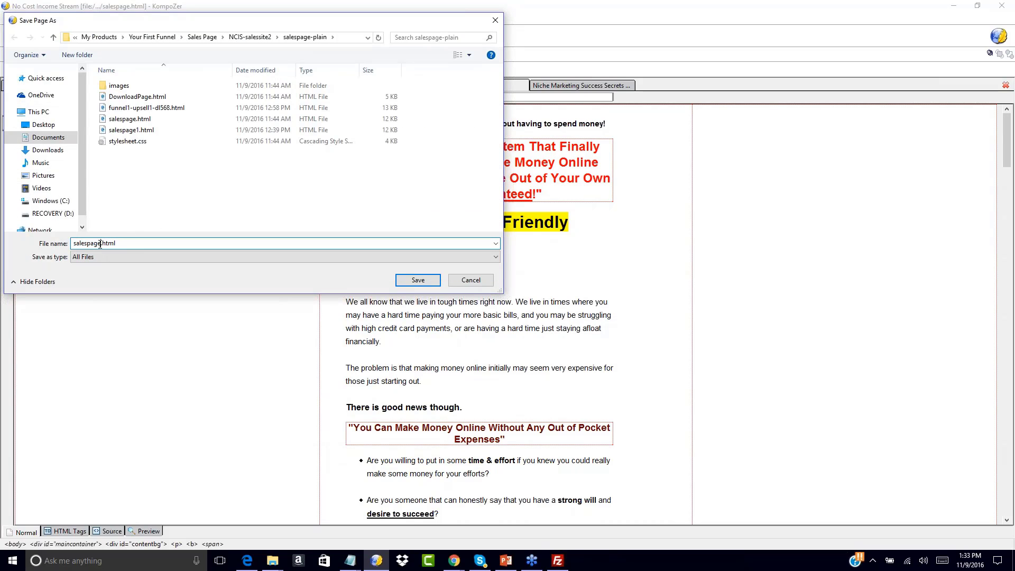
type("-0")
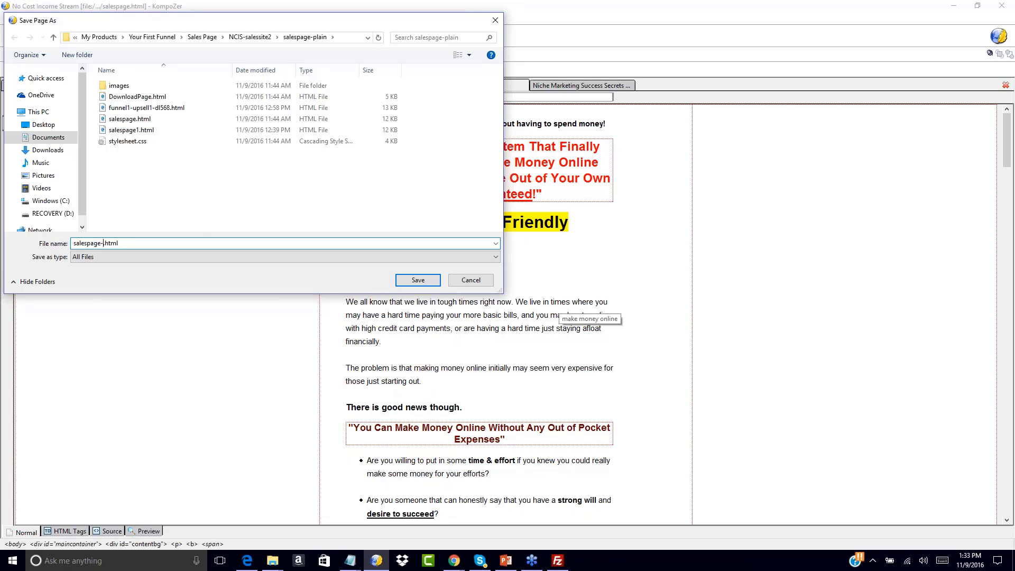
type("oto1")
left_click(414, 280)
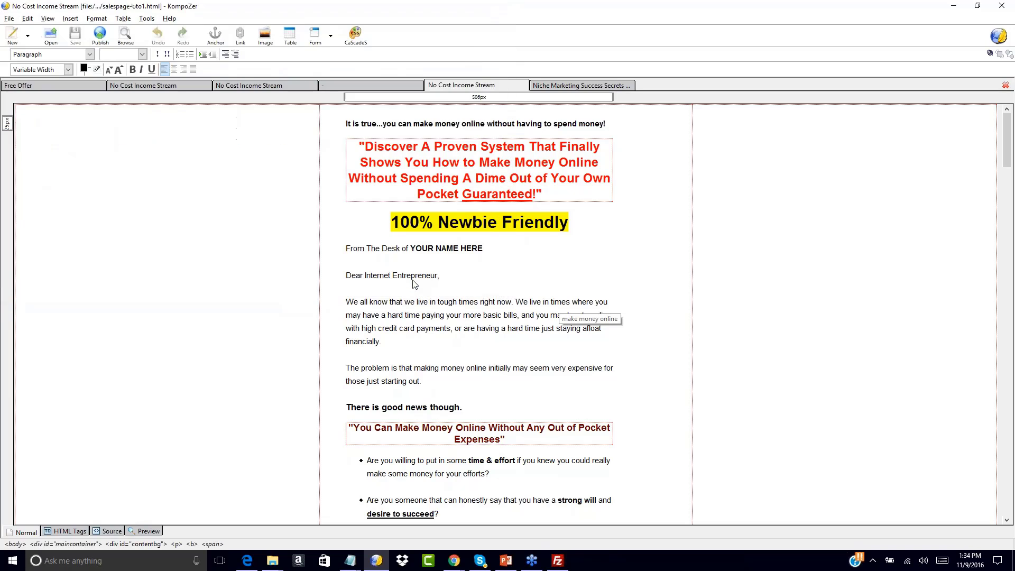
Save the Niche Marketing Success Secrets page as salespage-oto2.html in the niche-salespage folder
left_click(543, 86)
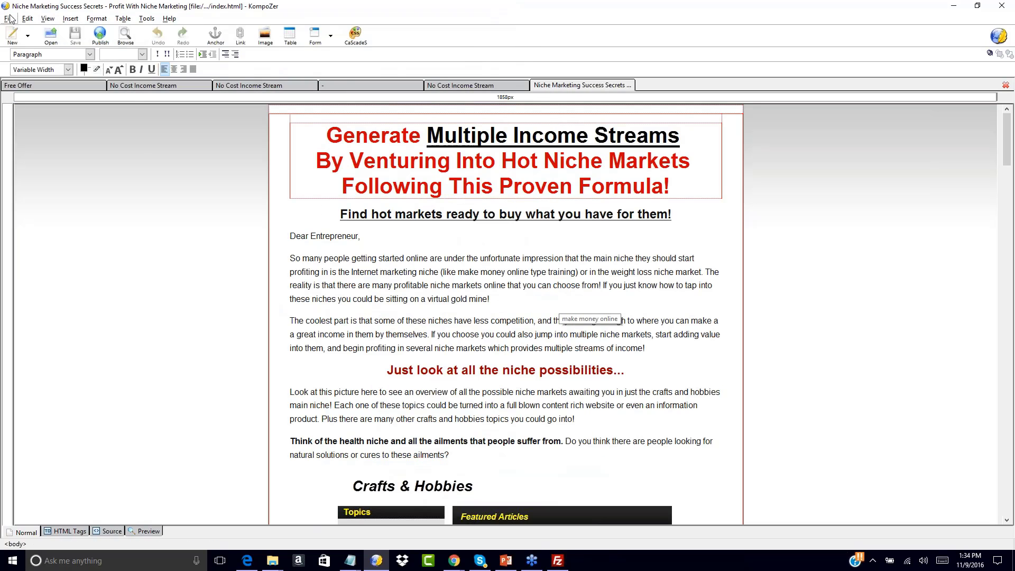
left_click(9, 20)
left_click(25, 104)
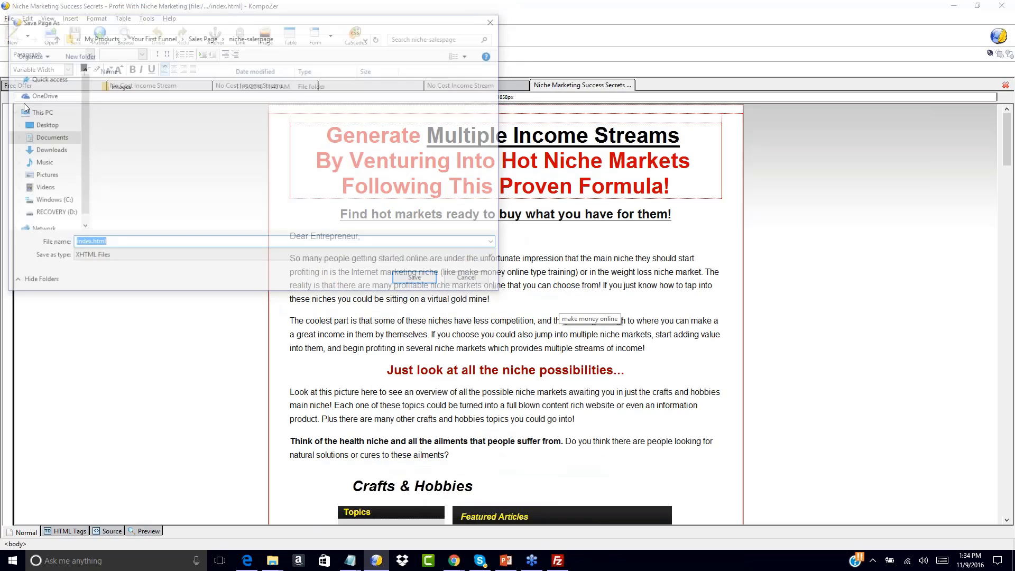
left_click(88, 257)
left_click(88, 274)
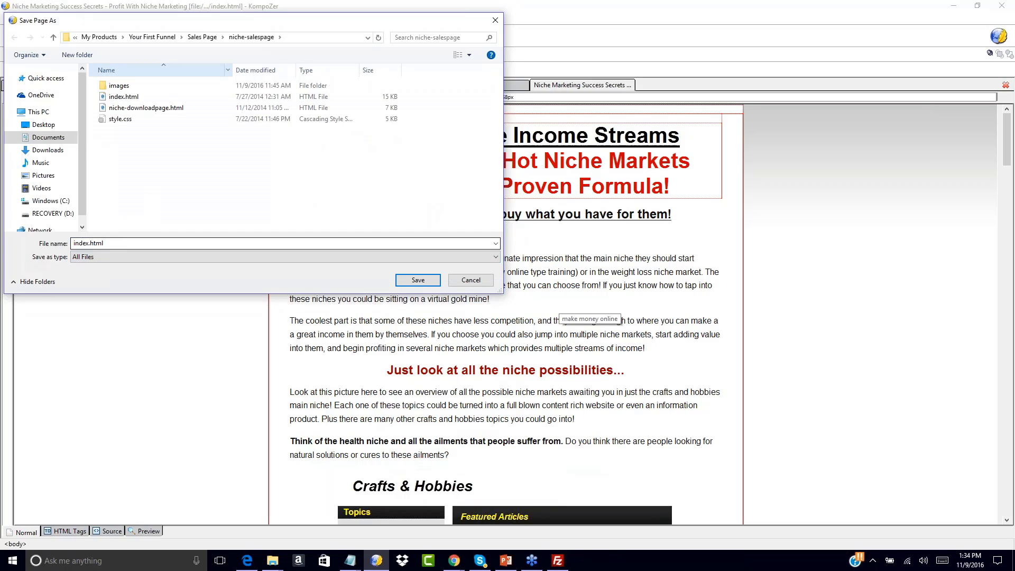
double_click(90, 244)
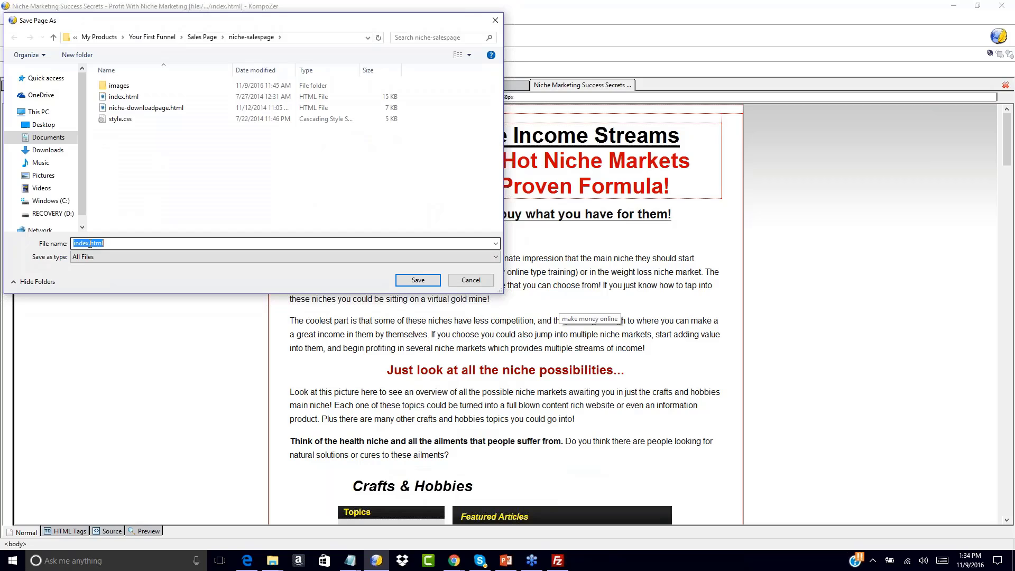
left_click(90, 245)
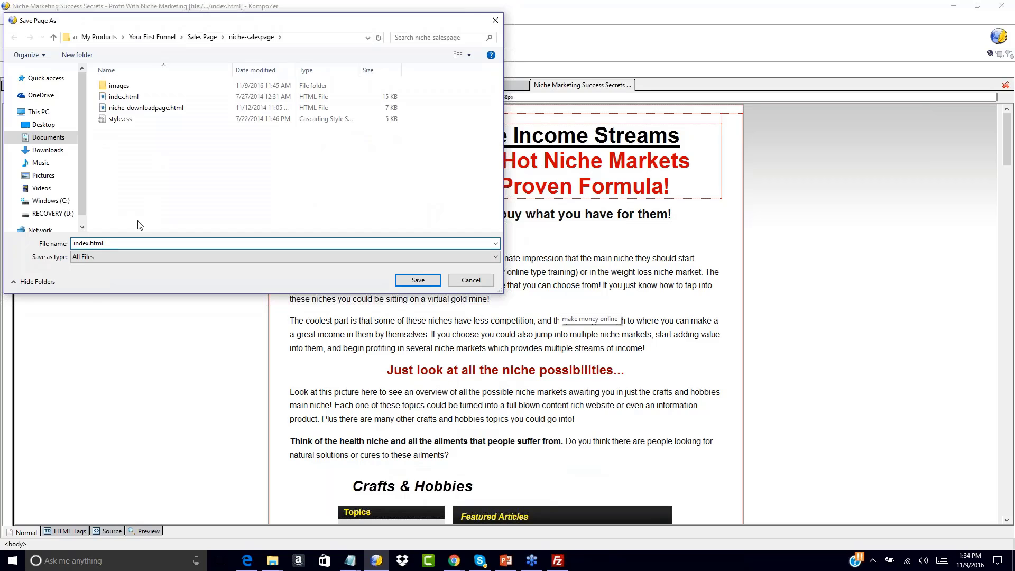
type("-oto2")
double_click(90, 242)
type("salespage")
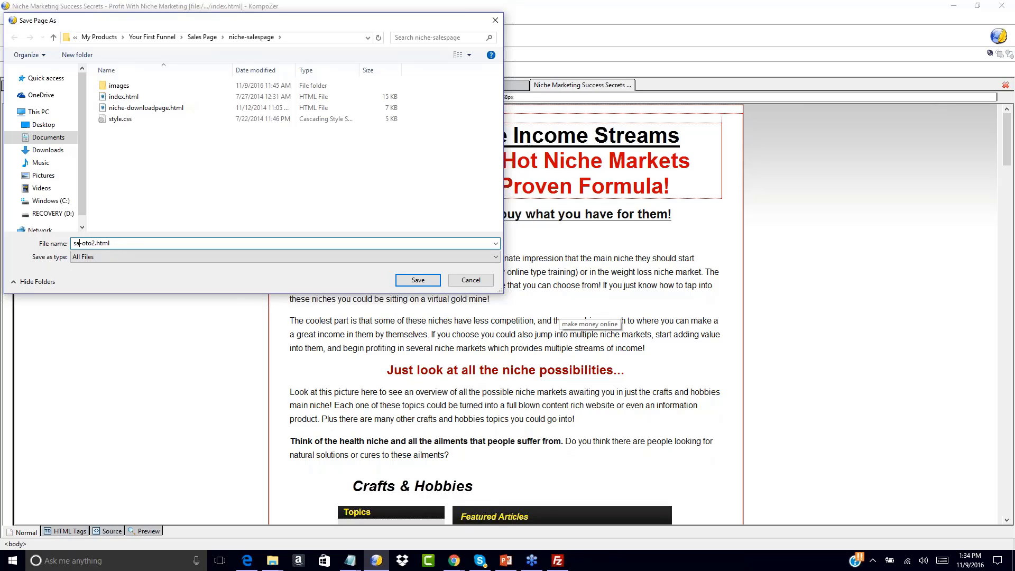
key("Return")
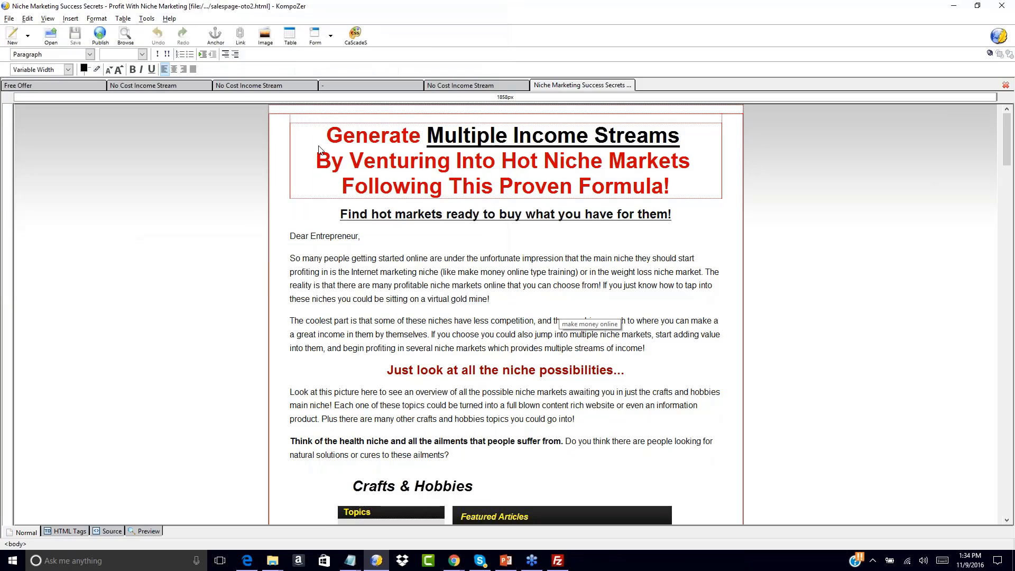
Add a centred top headline 'Congrats On Your Investment Today Check Out This Amazing One Time Offer!' to salespage-oto1
left_click(457, 85)
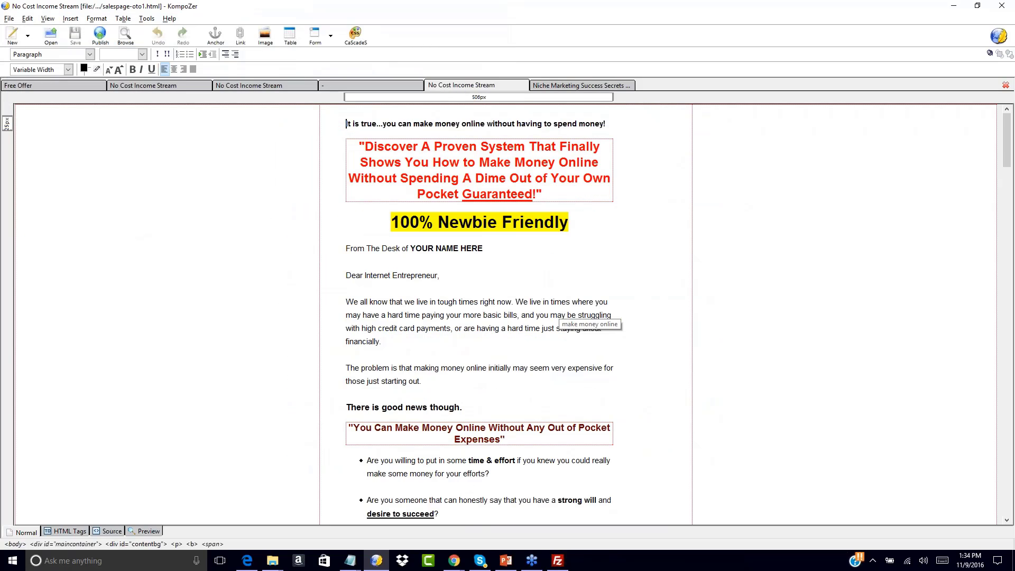
key("Return")
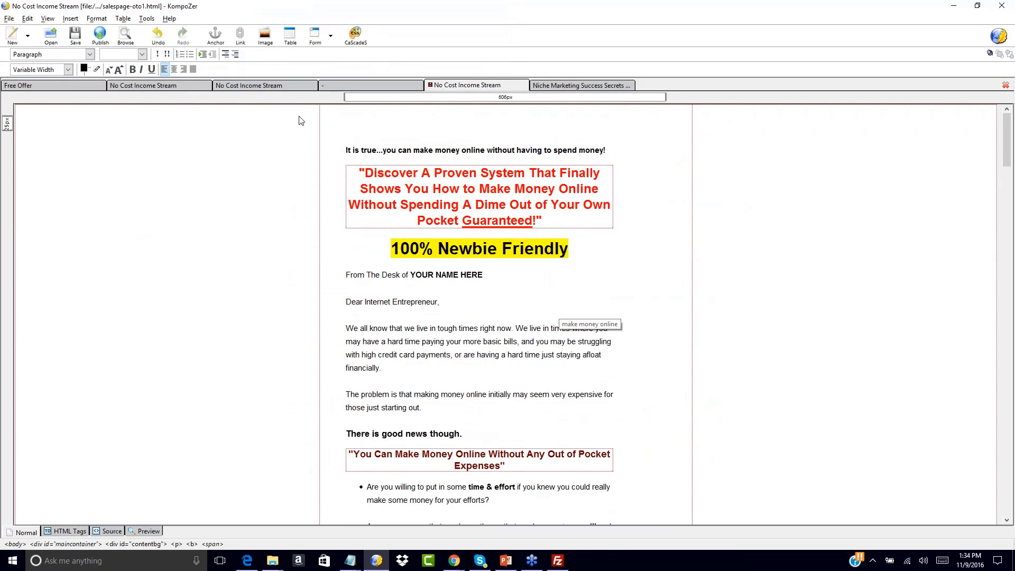
left_click(172, 69)
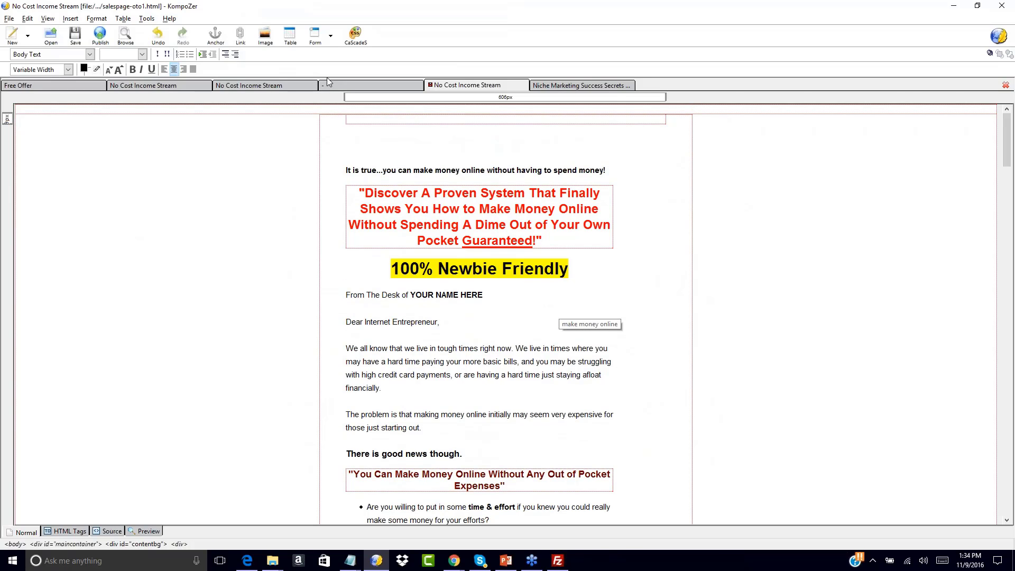
type("Cong")
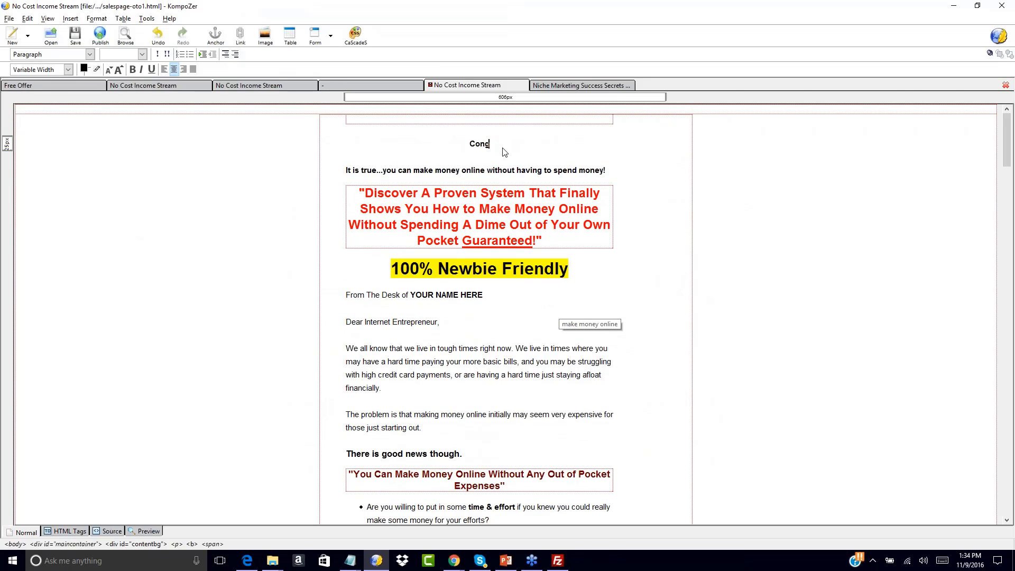
type("rats On Your Invew")
key("BackSpace")
type("stment")
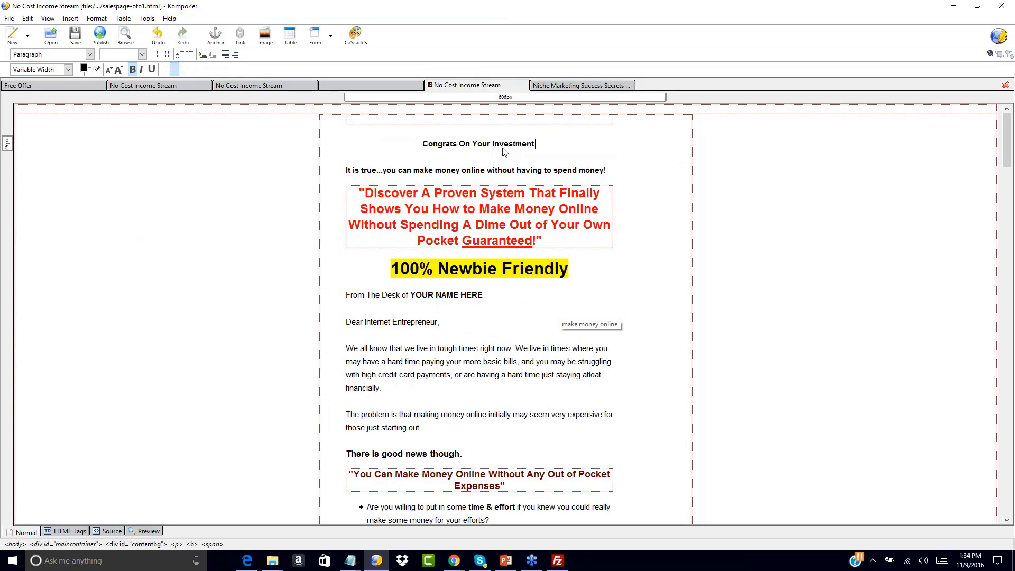
type(" Today Check Ou")
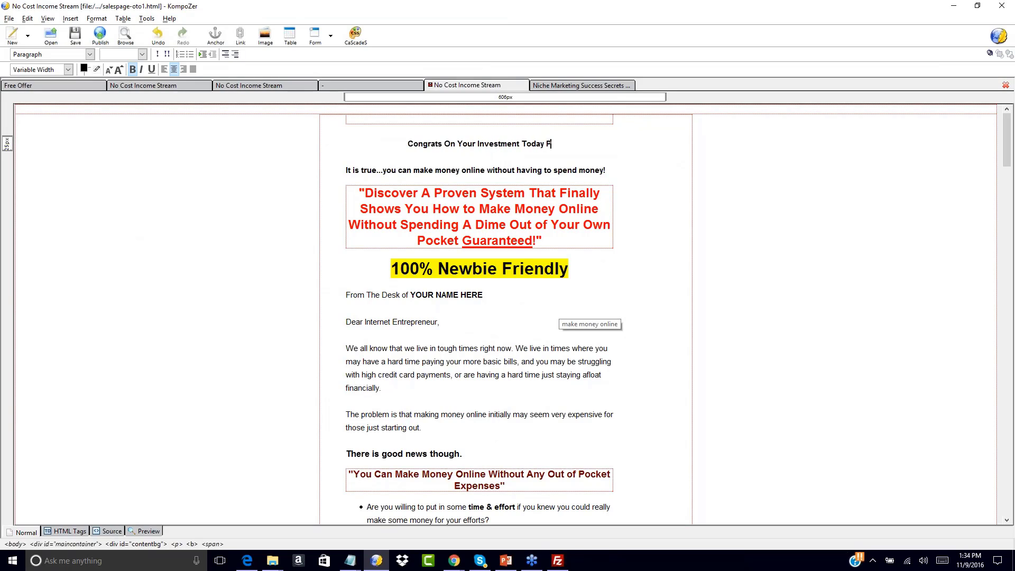
type("t This")
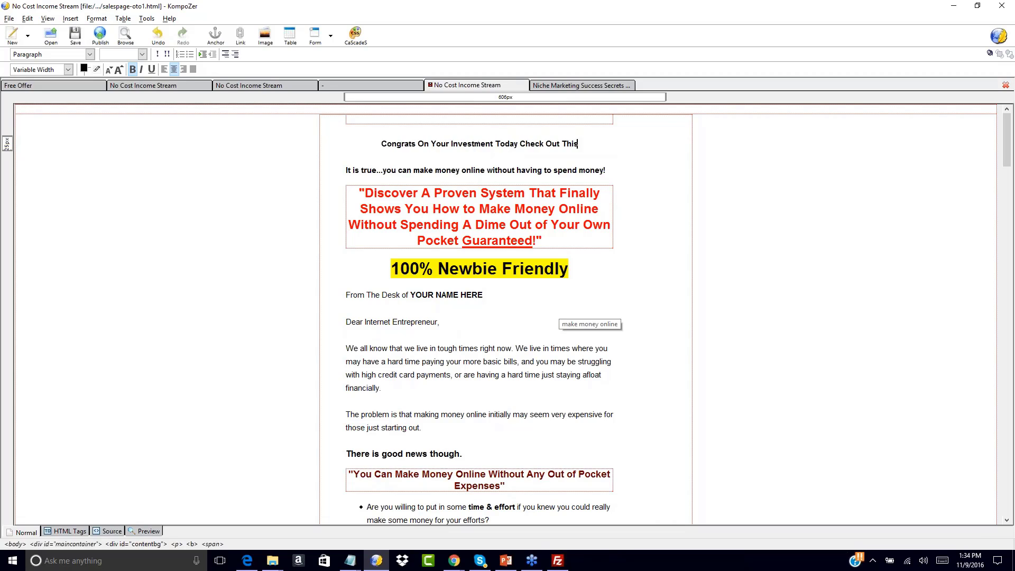
type(" Amazing One Time Offer!")
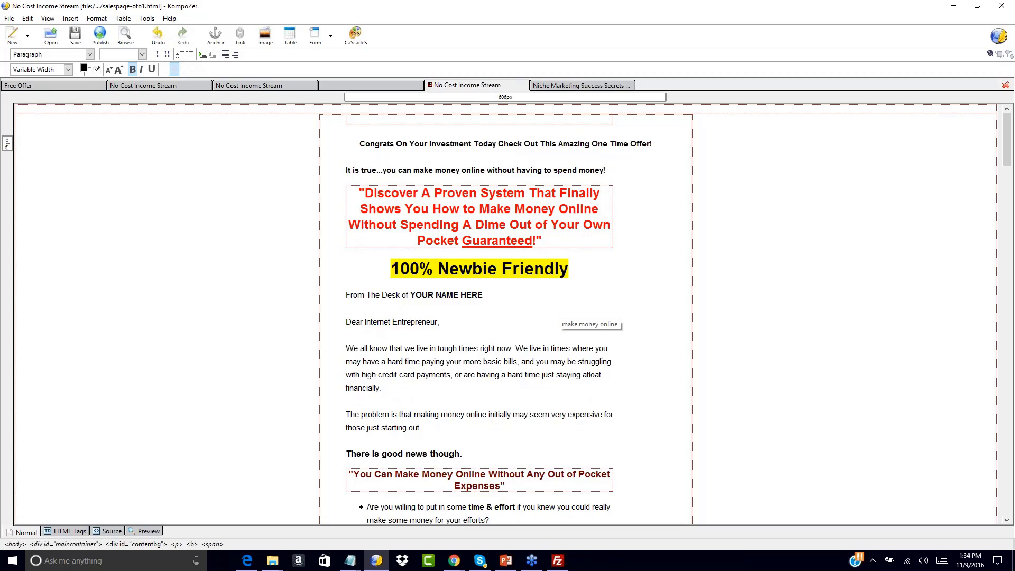
left_click_drag(361, 146, 634, 155)
left_click(592, 158)
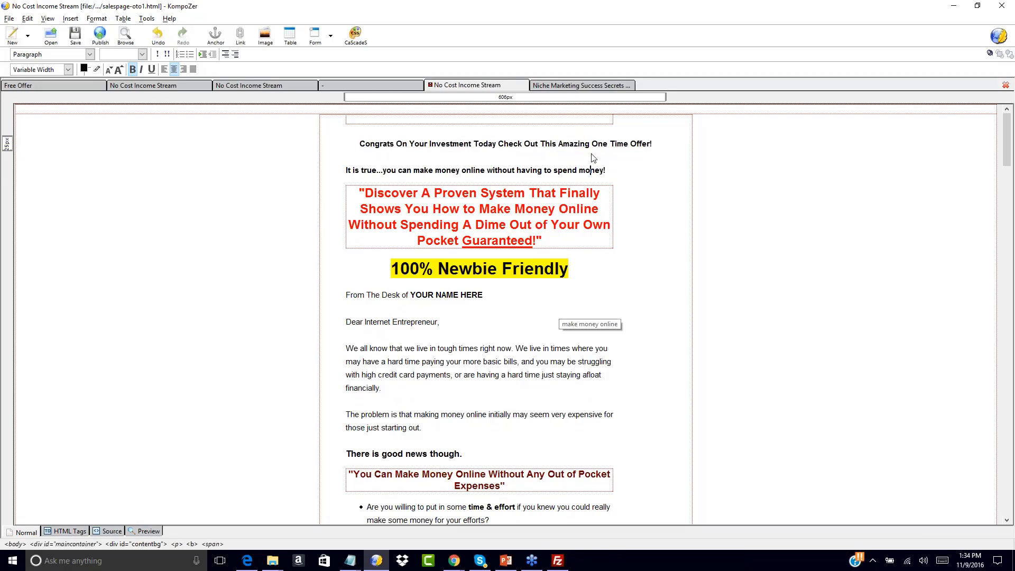
Scroll down salespage-oto1 to its pricing and guarantee sections
left_click(611, 210)
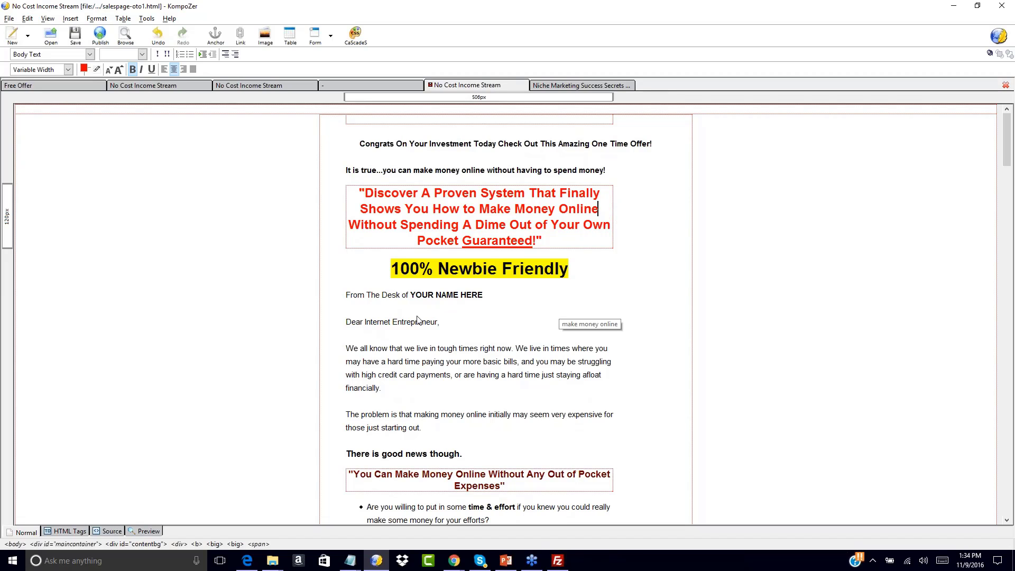
scroll(418, 320, "down", 15)
scroll(418, 319, "down", 20)
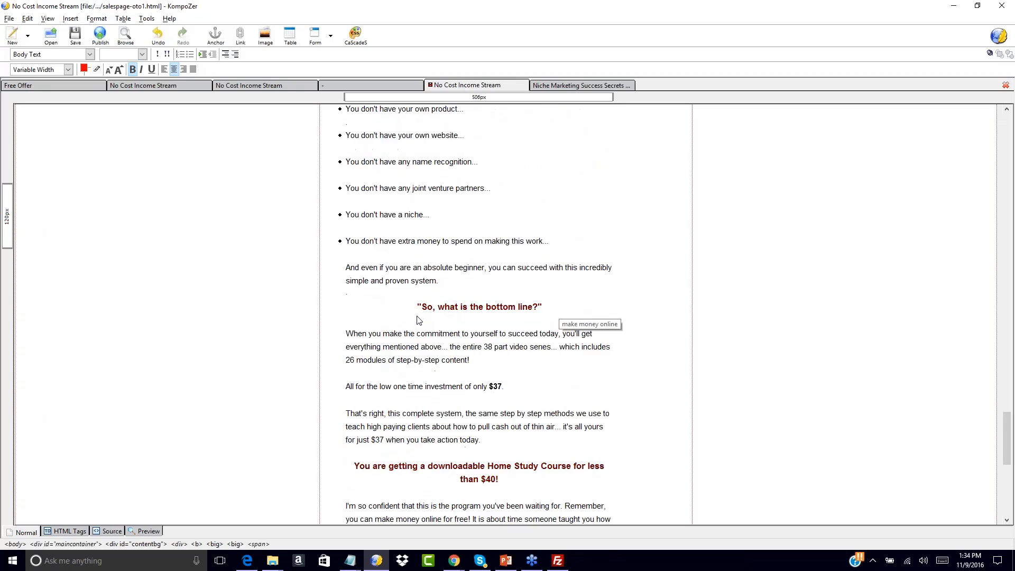
scroll(434, 349, "down", 5)
Under the last Click Here To Order Now, type 'No, Thanks I will pass on this unique upgrade opportunity…'
left_click_drag(435, 349, 482, 326)
left_click(561, 257)
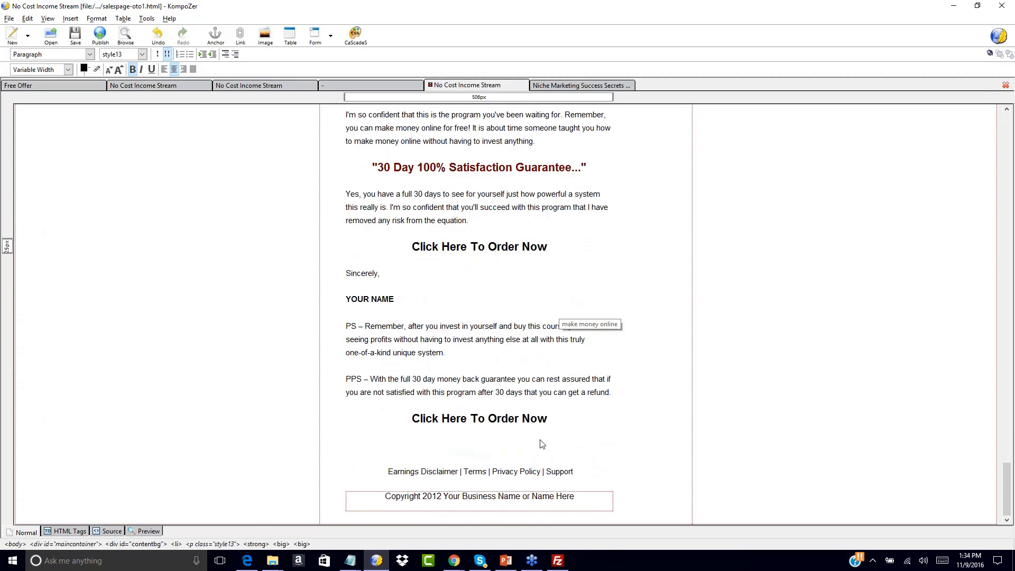
left_click(556, 444)
type("No")
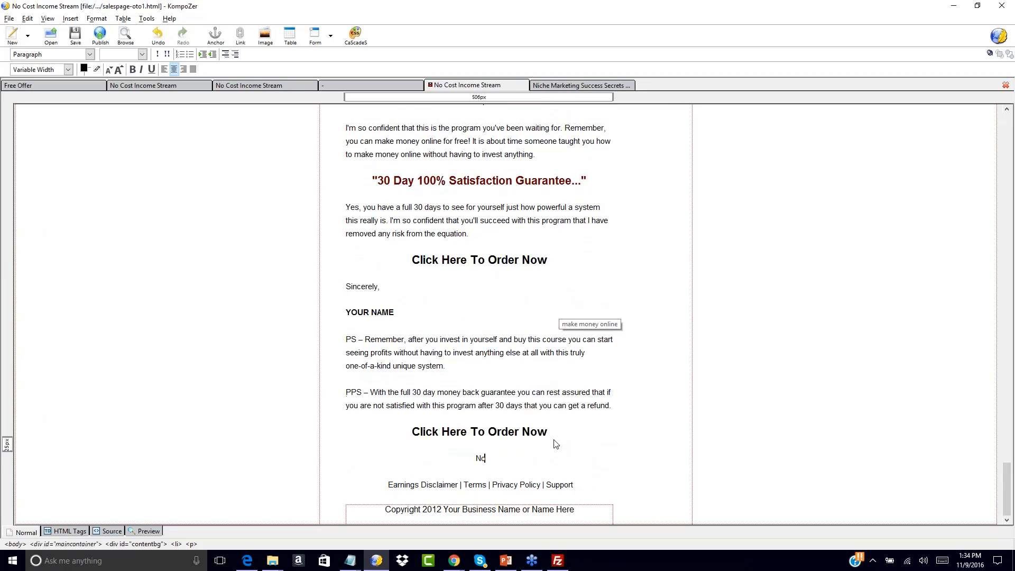
type(", Thank")
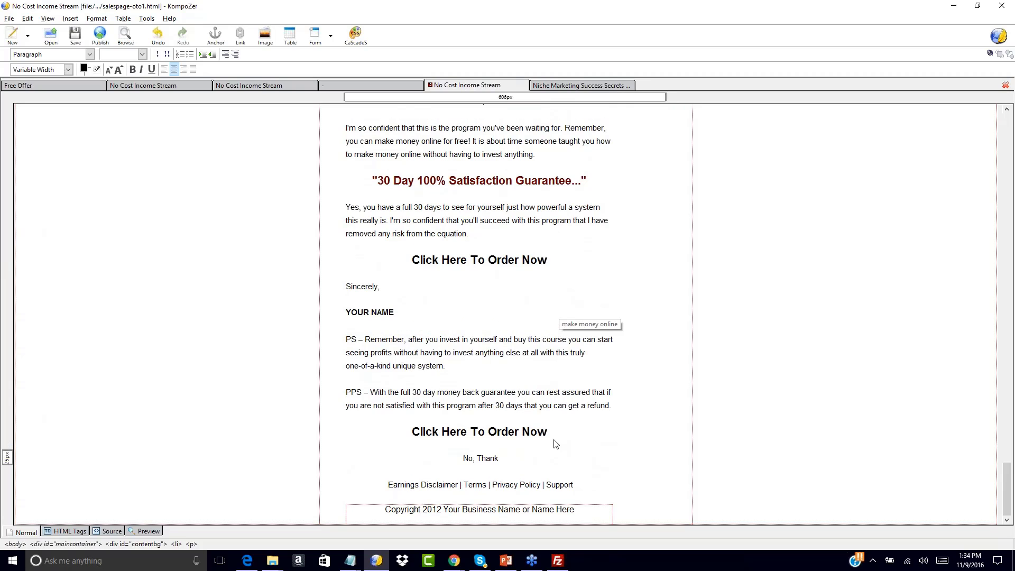
type("s I will pass on this unique upgrade o")
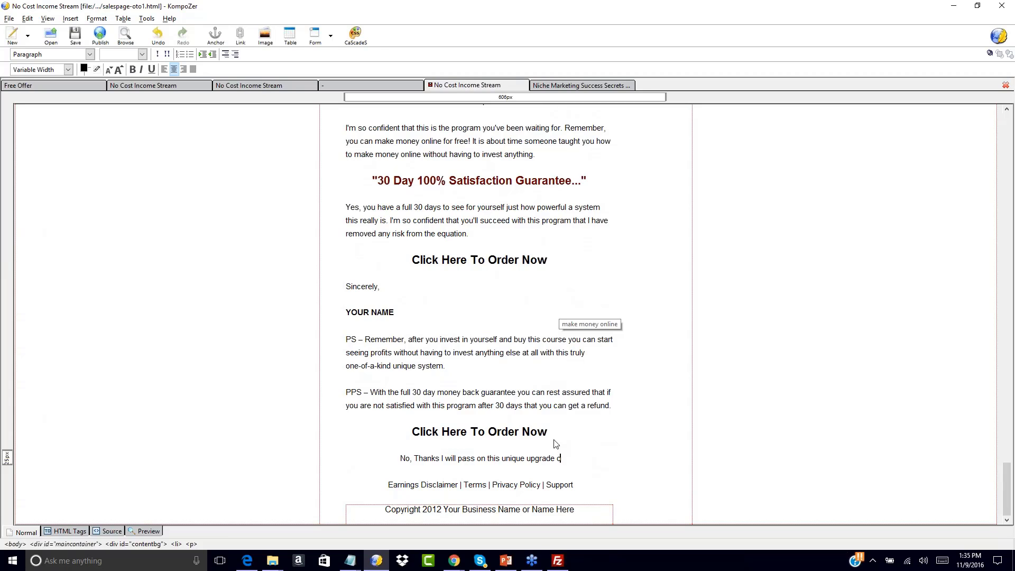
type("pportunity and say")
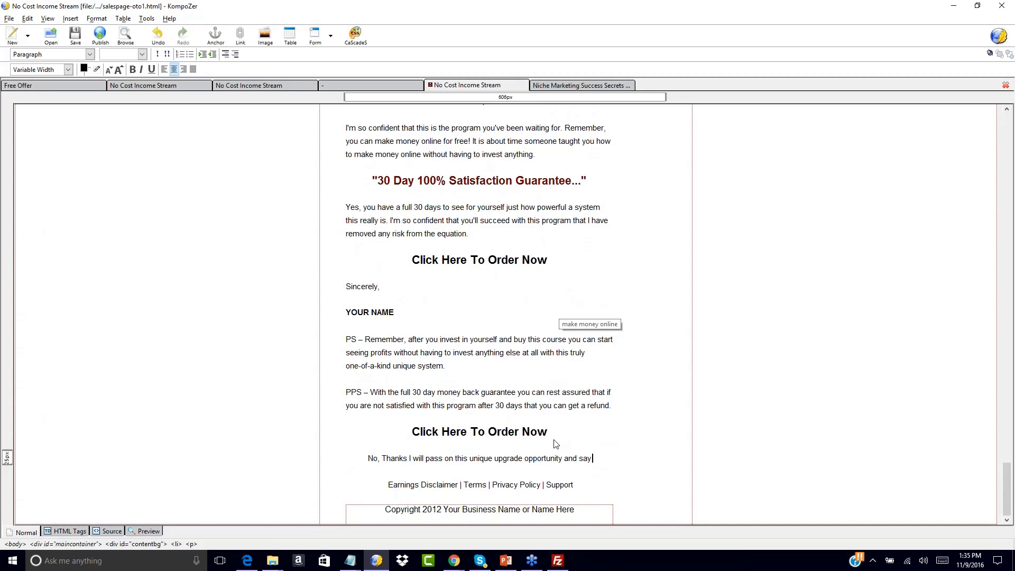
type(" no to the ste")
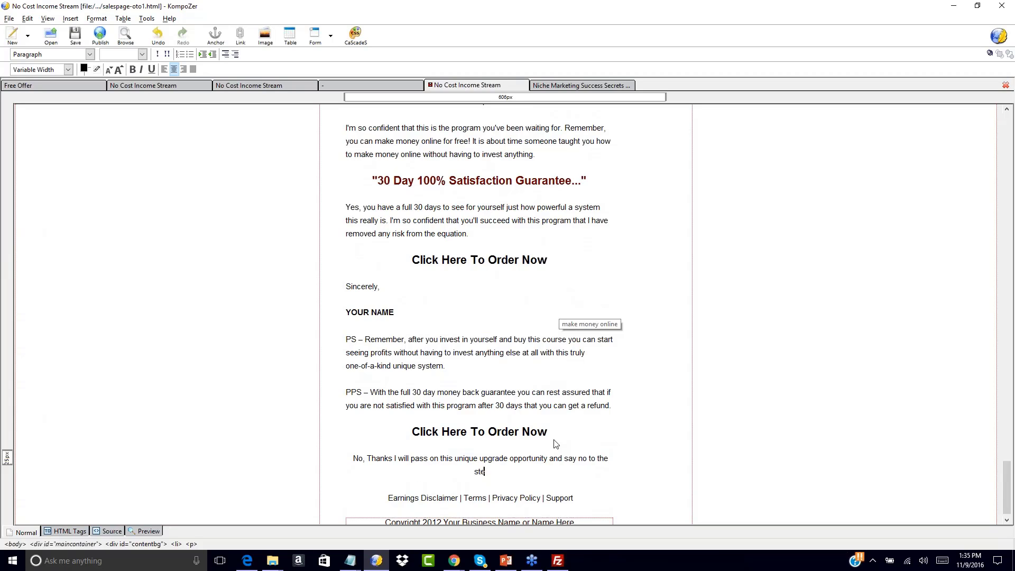
type("p-by-step video")
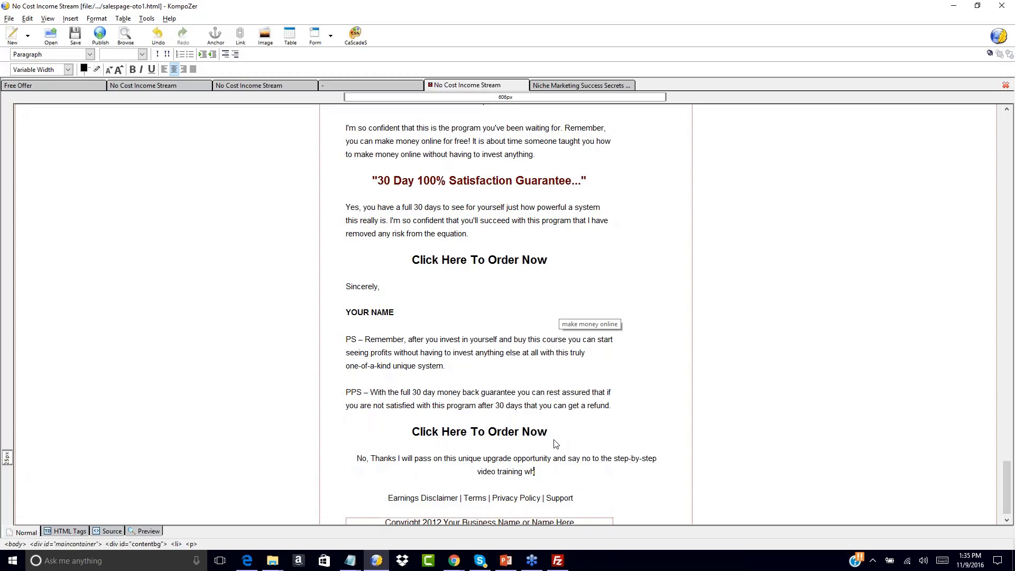
type(" training which")
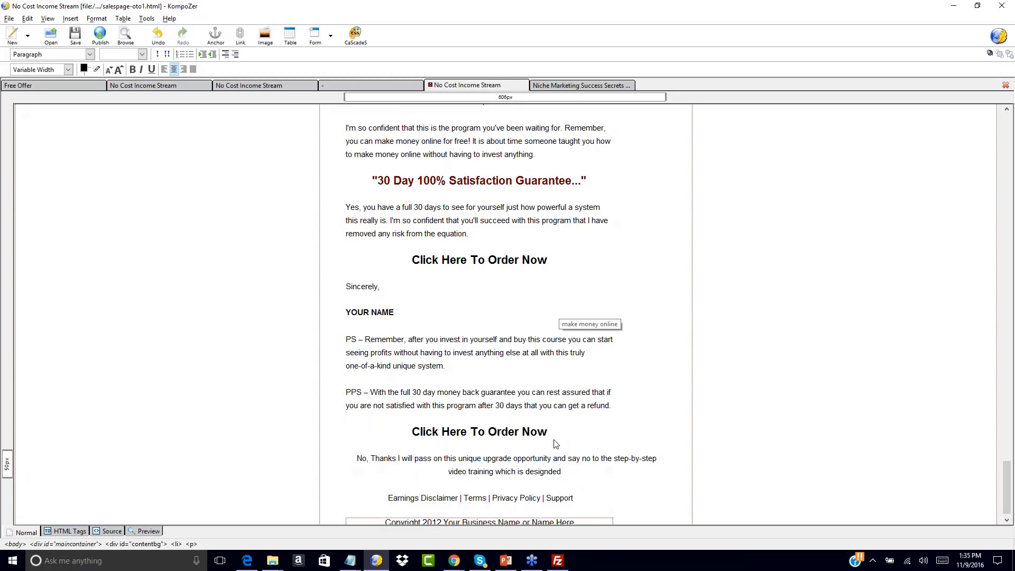
type("is designed to")
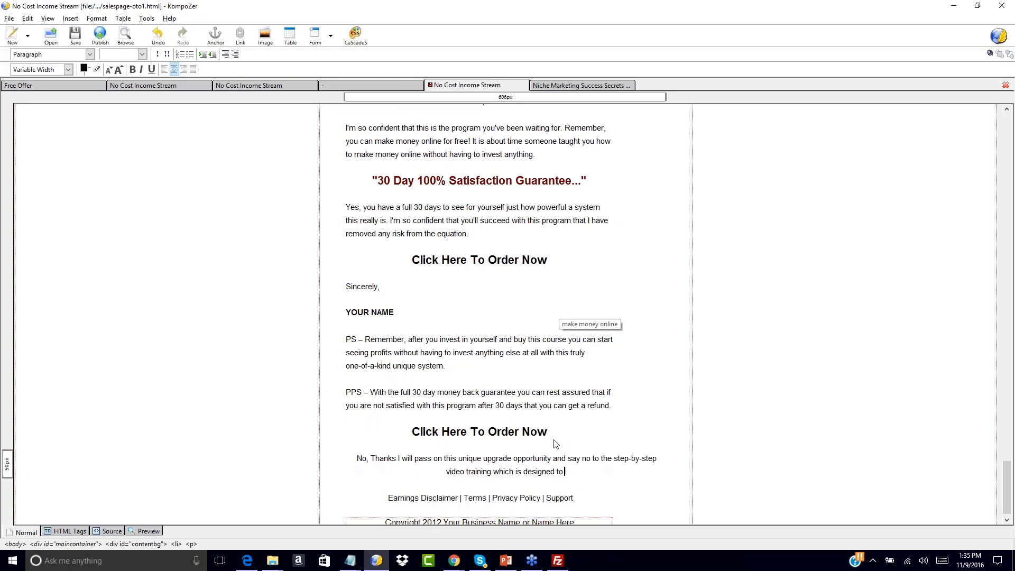
type(" take me to the next level!")
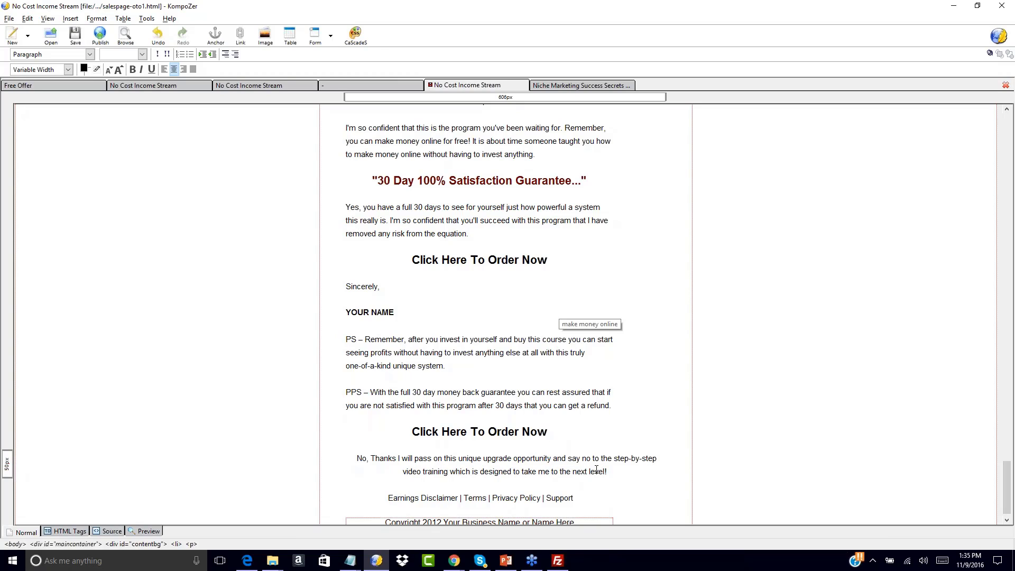
Undo the stray bulleted line and select the whole No, Thanks paragraph
key("Return")
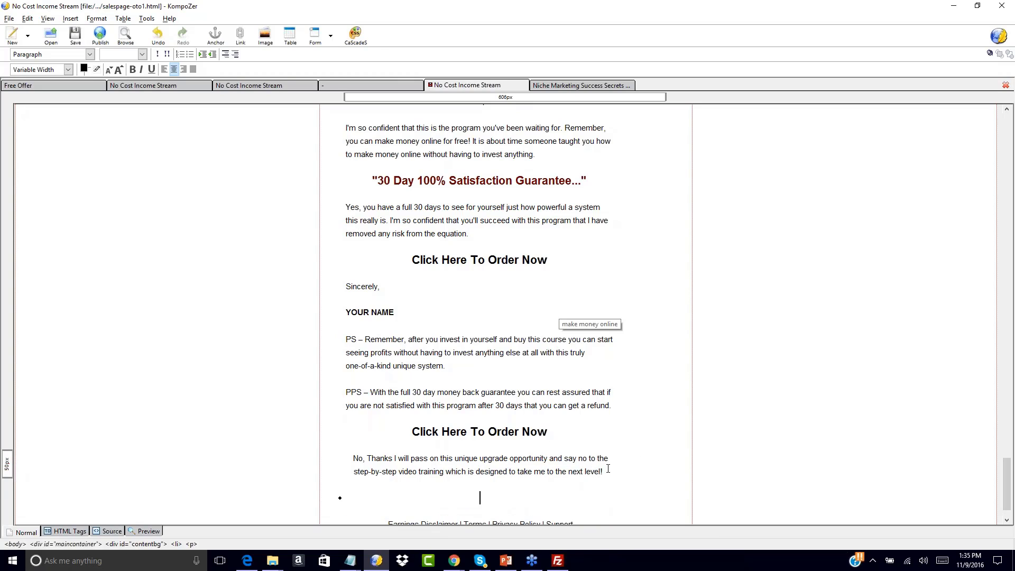
key("Delete")
key("ctrl+z")
key("ctrl+z")
key("ctrl+z")
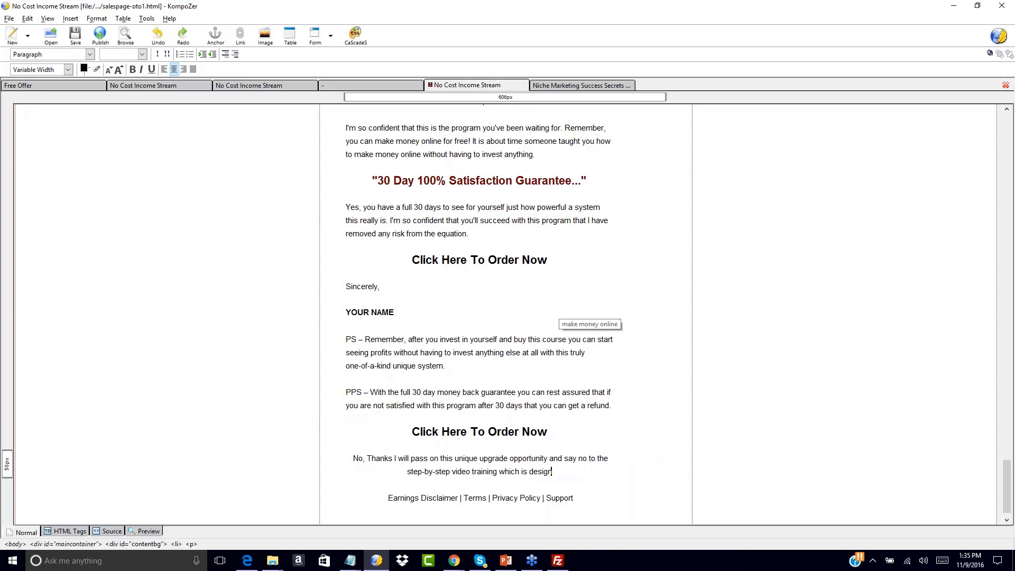
left_click_drag(353, 458, 567, 478)
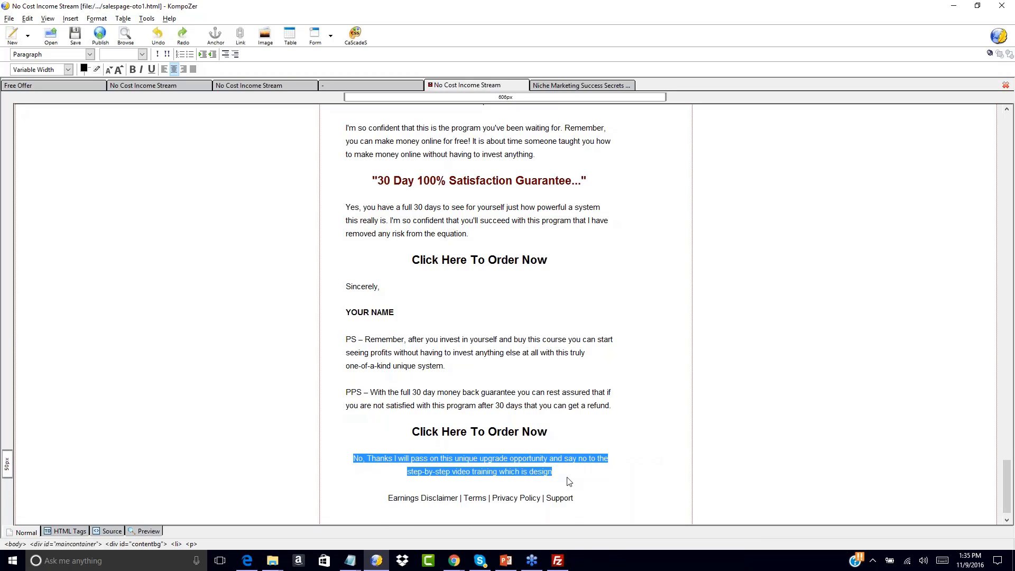
left_click(70, 18)
Link the No, Thanks line to ../../niche-salespage/salespage-oto2.html and save the page
left_click(83, 66)
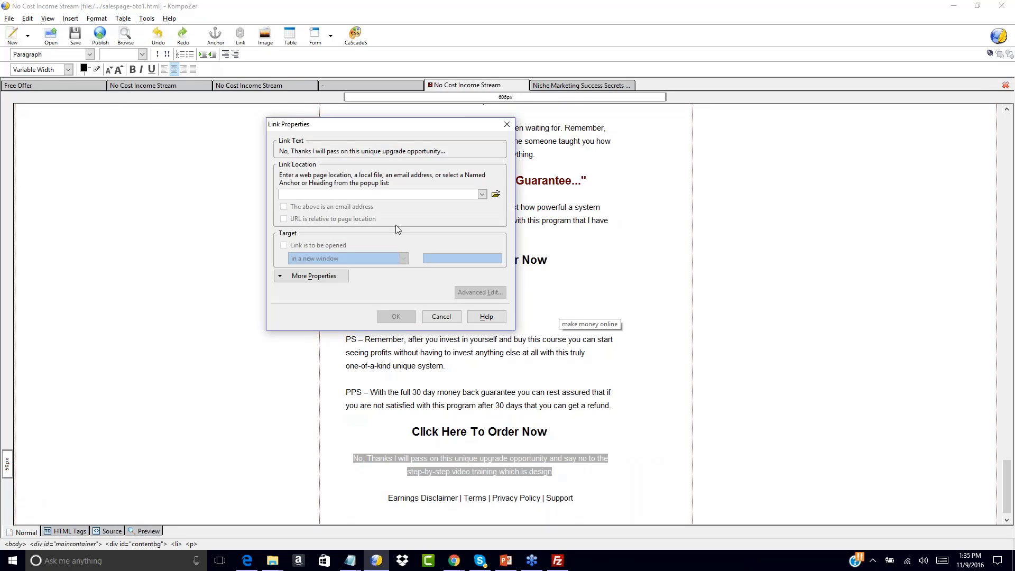
left_click(496, 194)
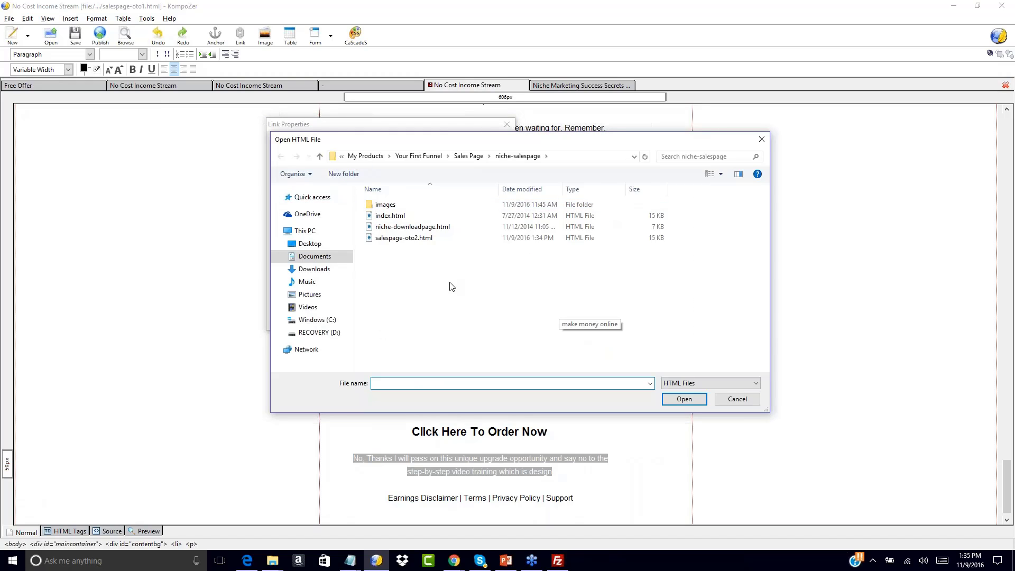
double_click(410, 239)
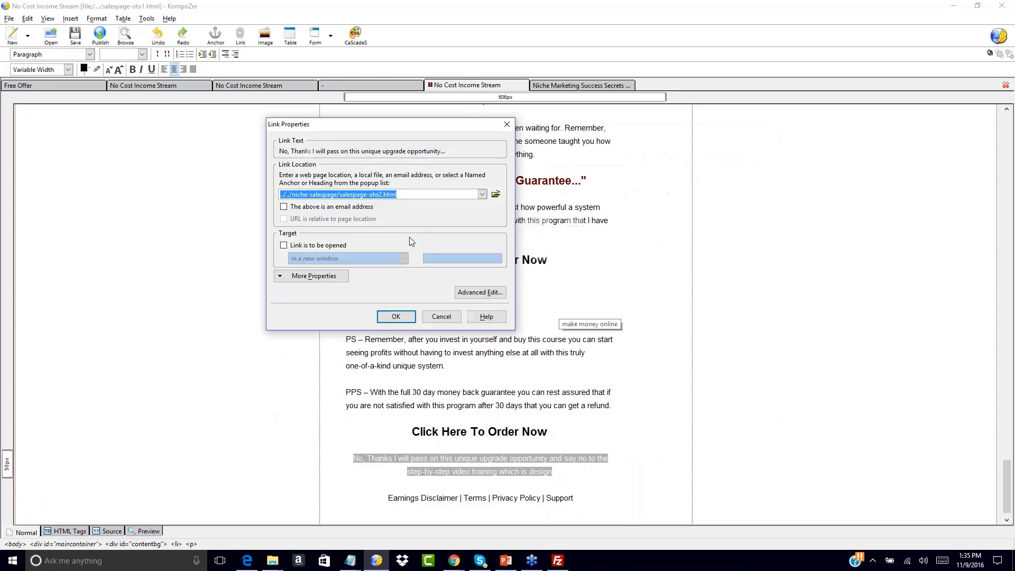
left_click(397, 316)
left_click(593, 418)
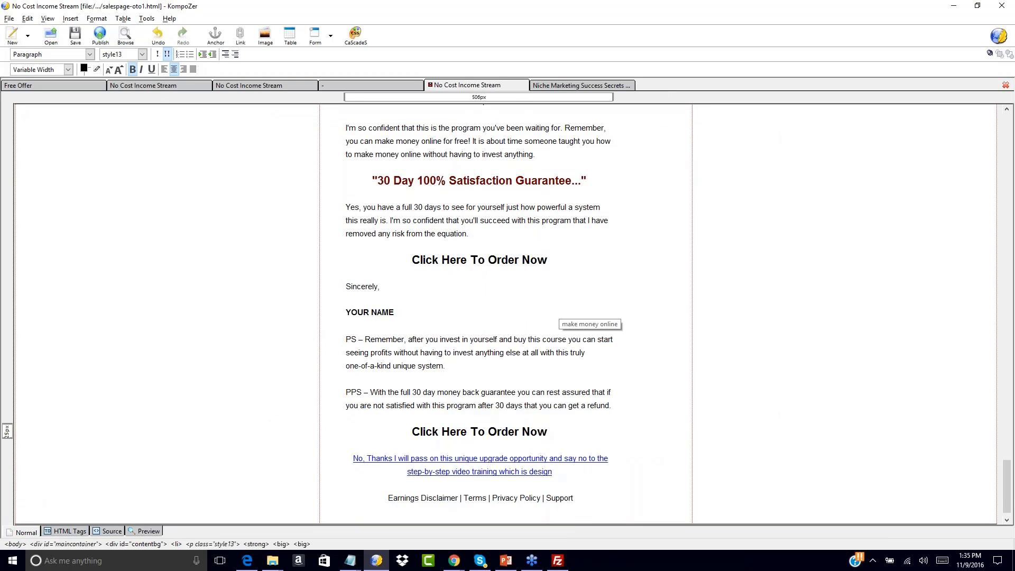
mouse_move(512, 462)
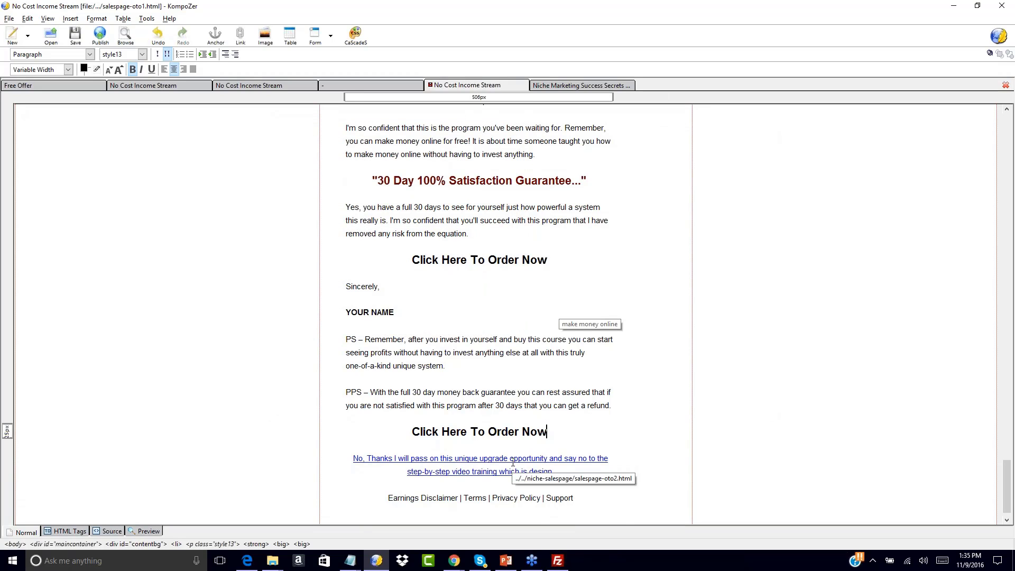
left_click(76, 42)
On the niche page, add 'No Thank! I will pass on this and continue to my download page...' below ORDER NOW and select it
left_click(566, 86)
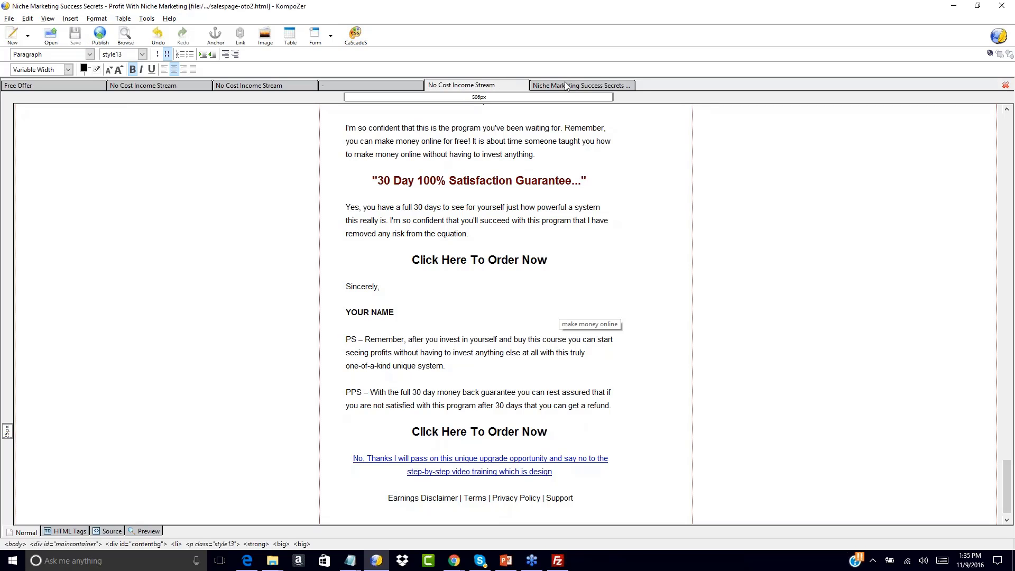
scroll(408, 348, "down", 20)
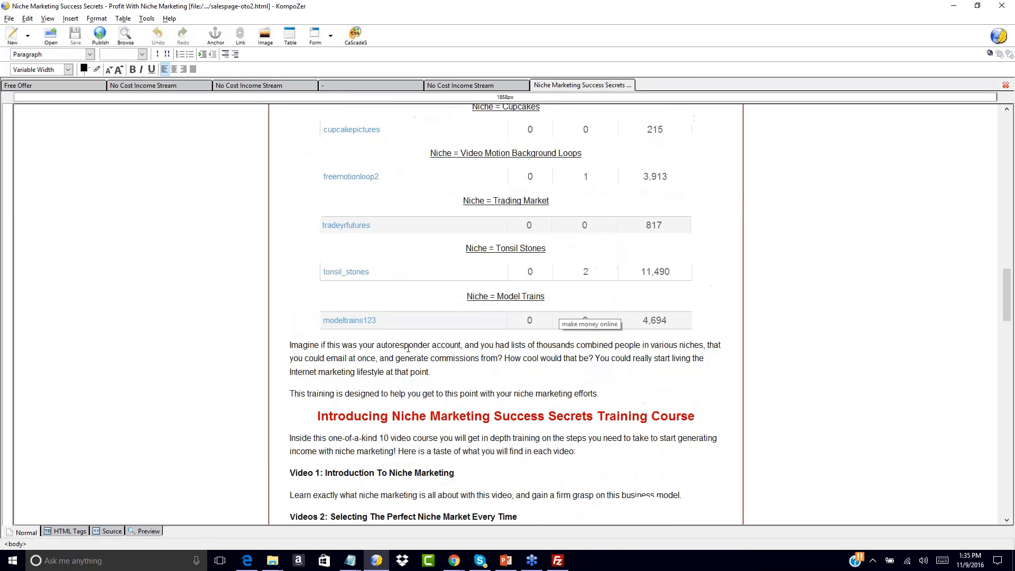
left_click(480, 315)
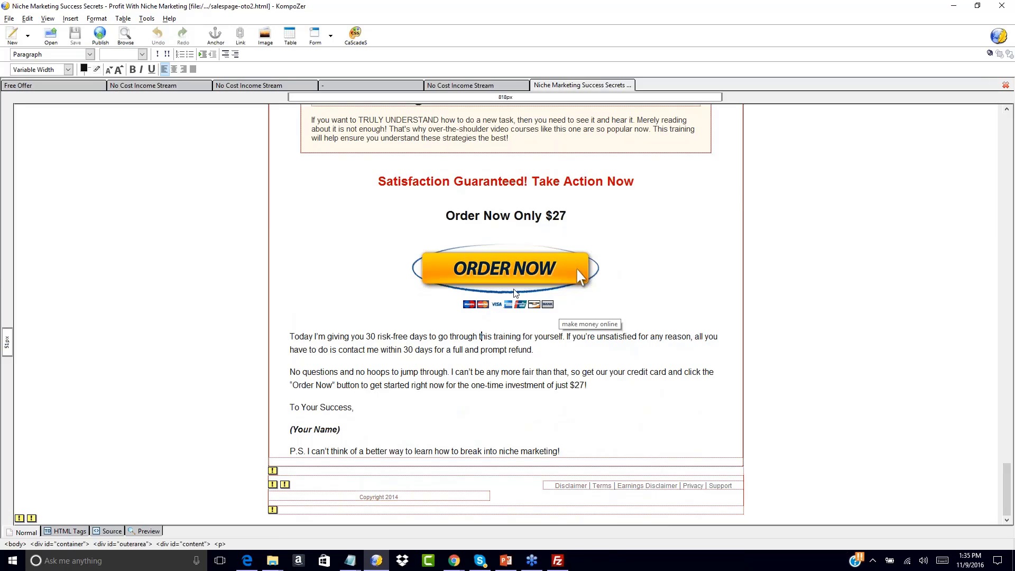
left_click(516, 302)
left_click(644, 309)
left_click(577, 291)
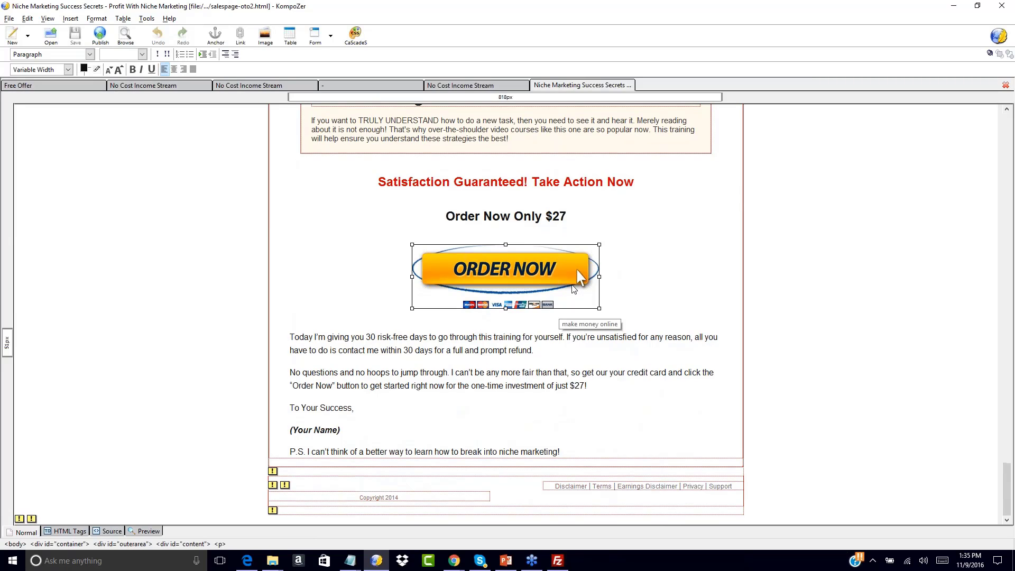
left_click(616, 285)
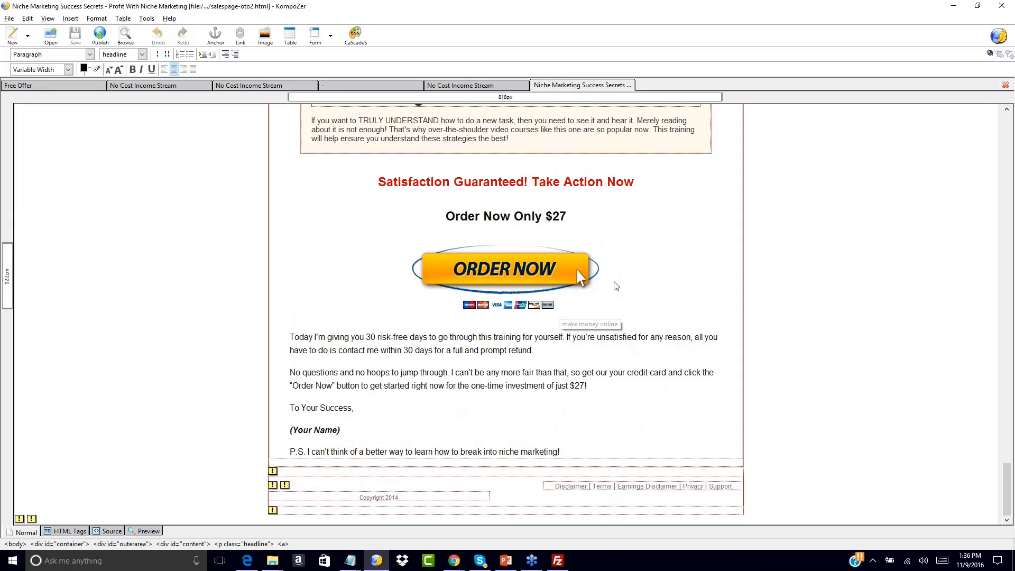
key("Return")
type("No Tha")
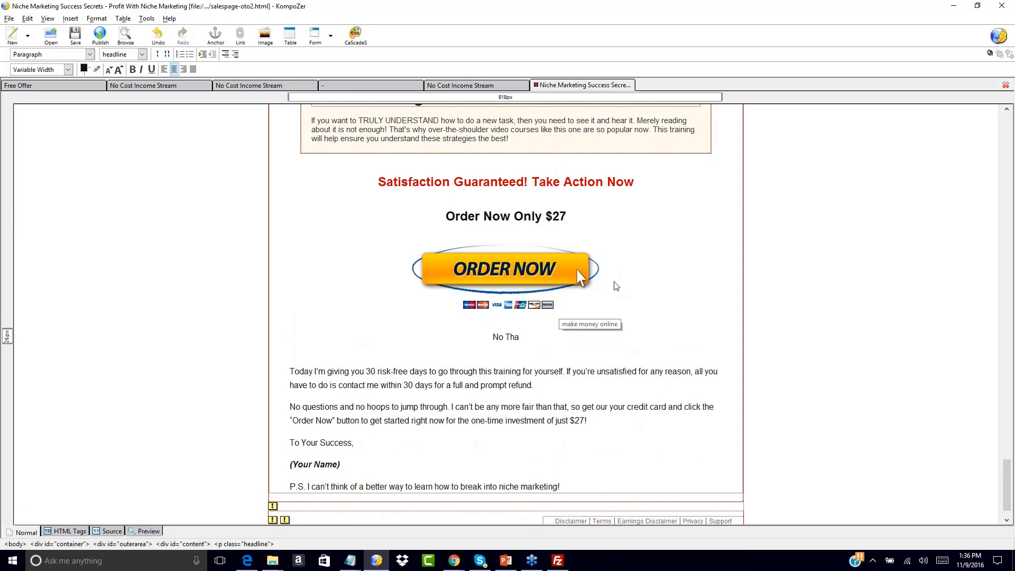
type("nk! I will pass on this and continue to my")
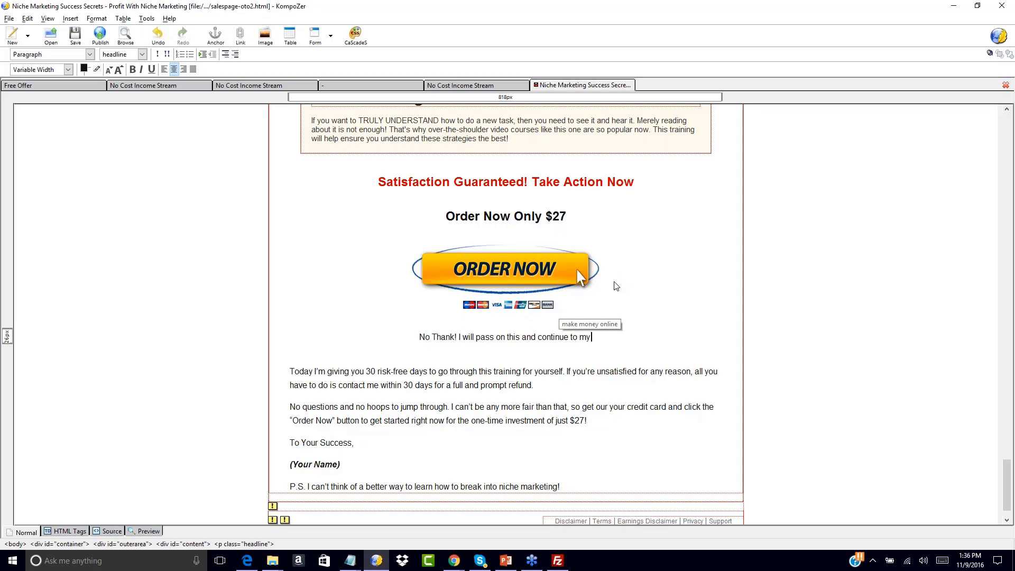
type(" download page...")
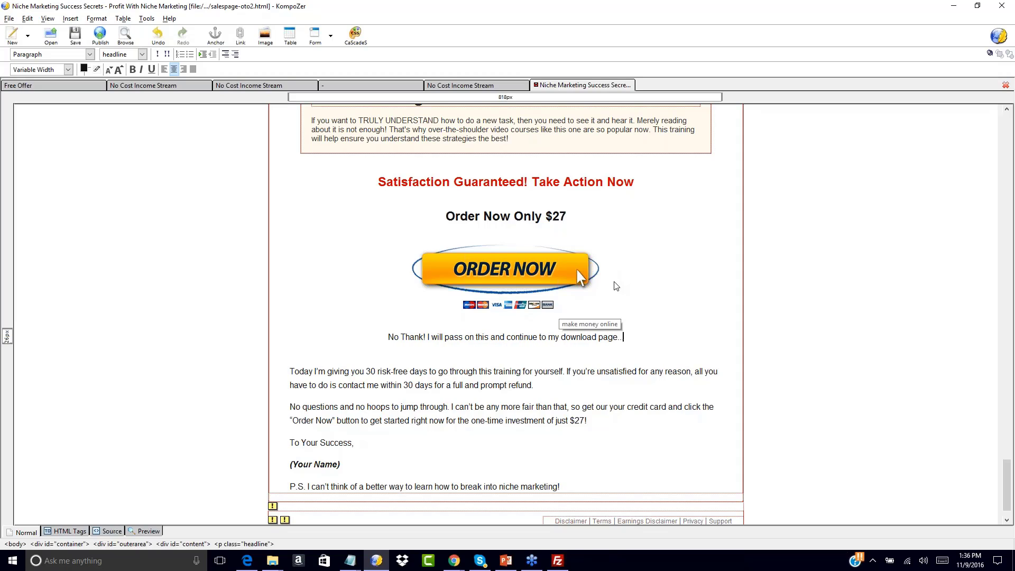
left_click_drag(387, 336, 632, 345)
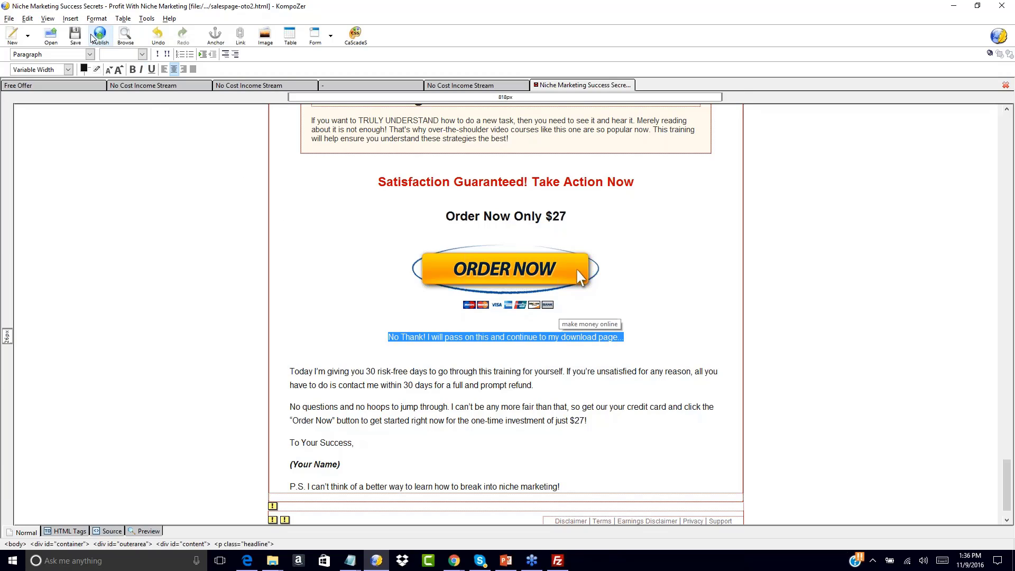
Link the No Thank! line to the Thank You download page and save salespage-oto2
left_click(74, 20)
left_click(79, 61)
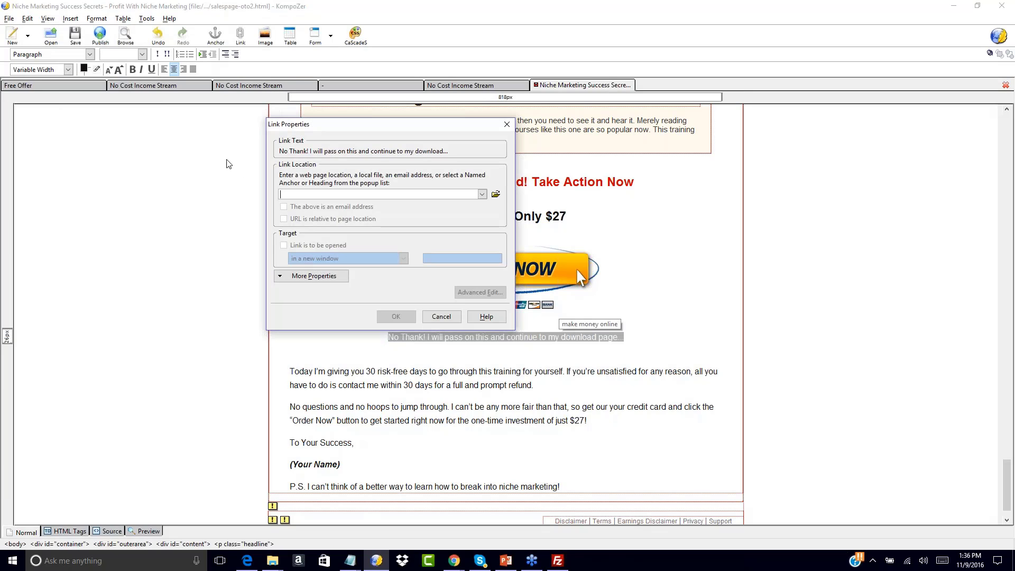
left_click(496, 194)
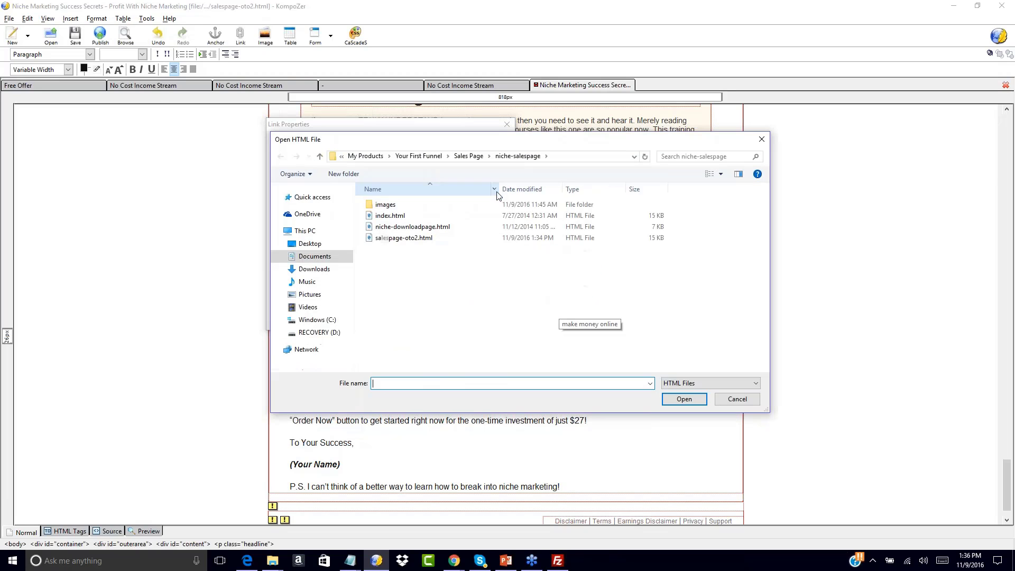
double_click(423, 226)
left_click(402, 317)
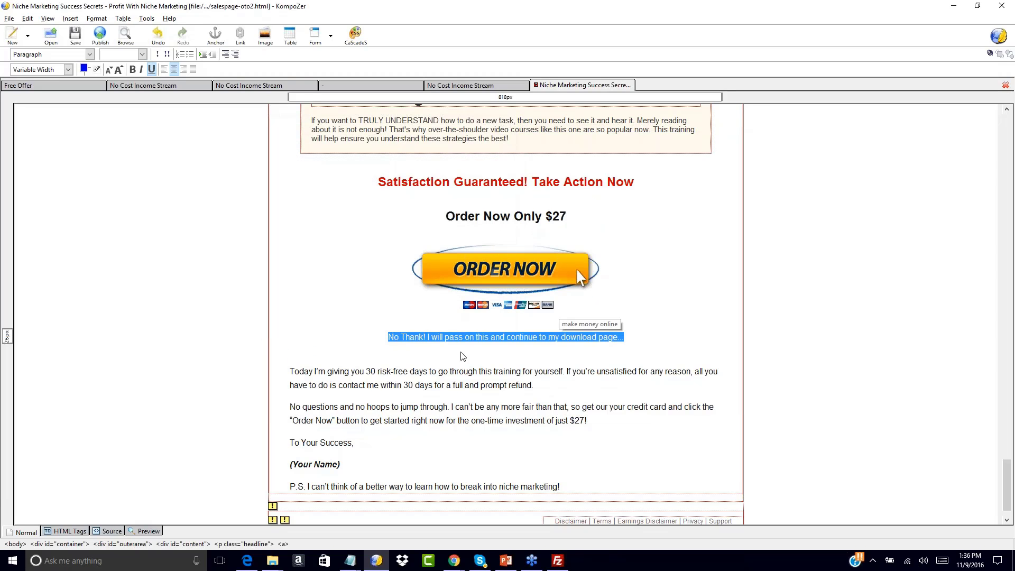
left_click(464, 370)
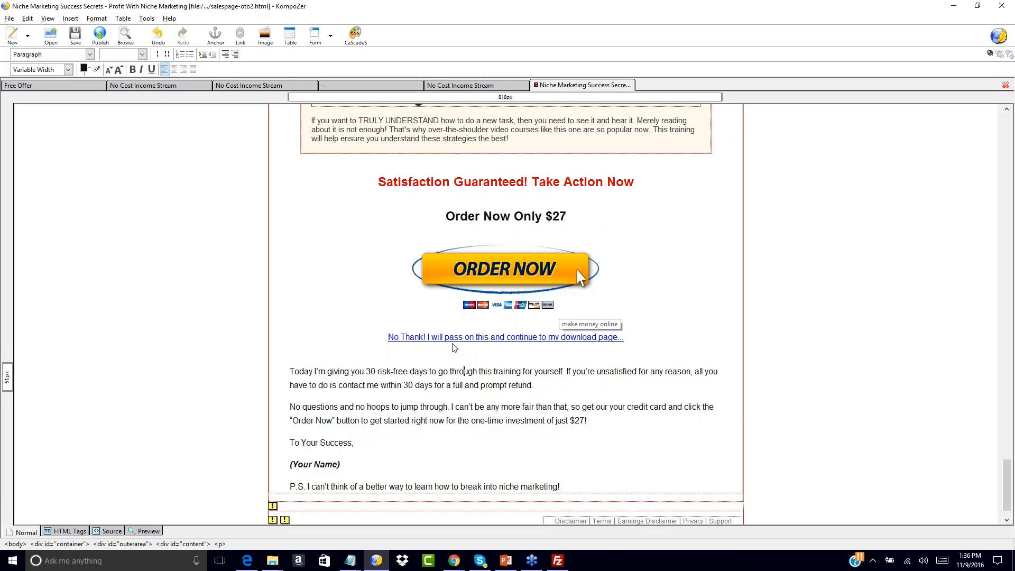
left_click(75, 38)
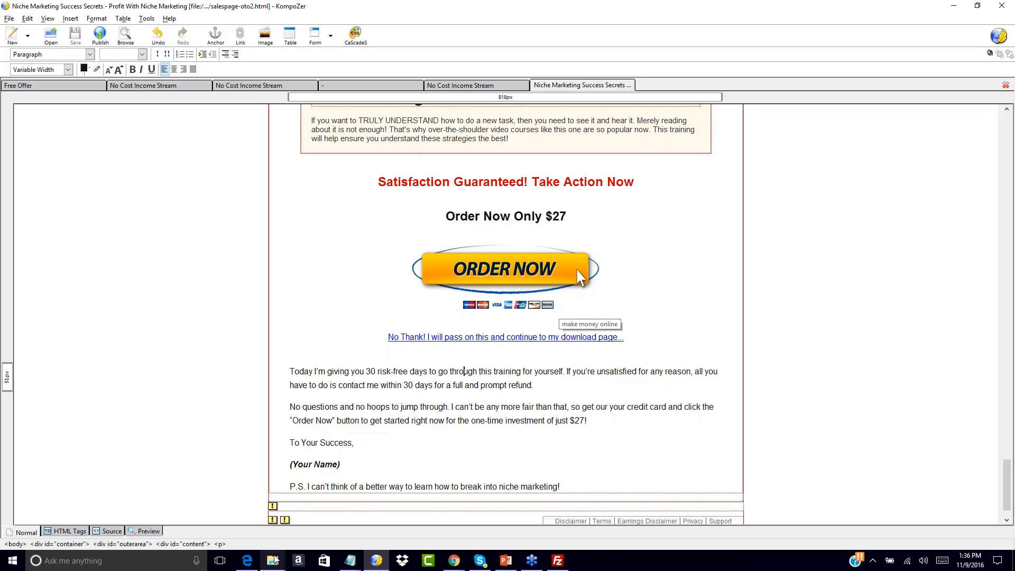
From the Your First Funnel folder, open Sales Page/NCIS-salessite2/salespage-plain/salespage-oto1.html in the browser
mouse_move(273, 561)
mouse_move(513, 500)
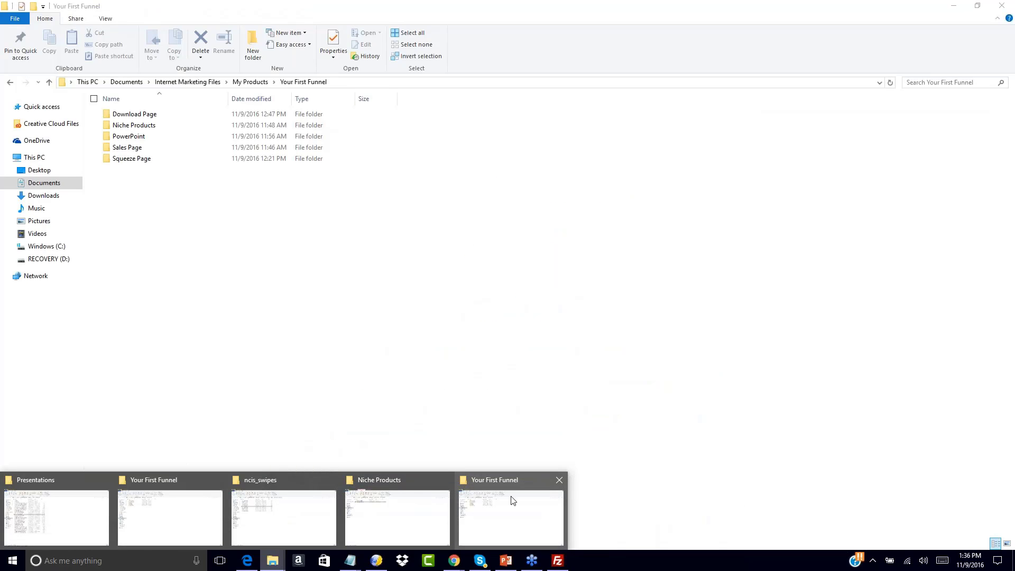
left_click(513, 500)
left_click(136, 149)
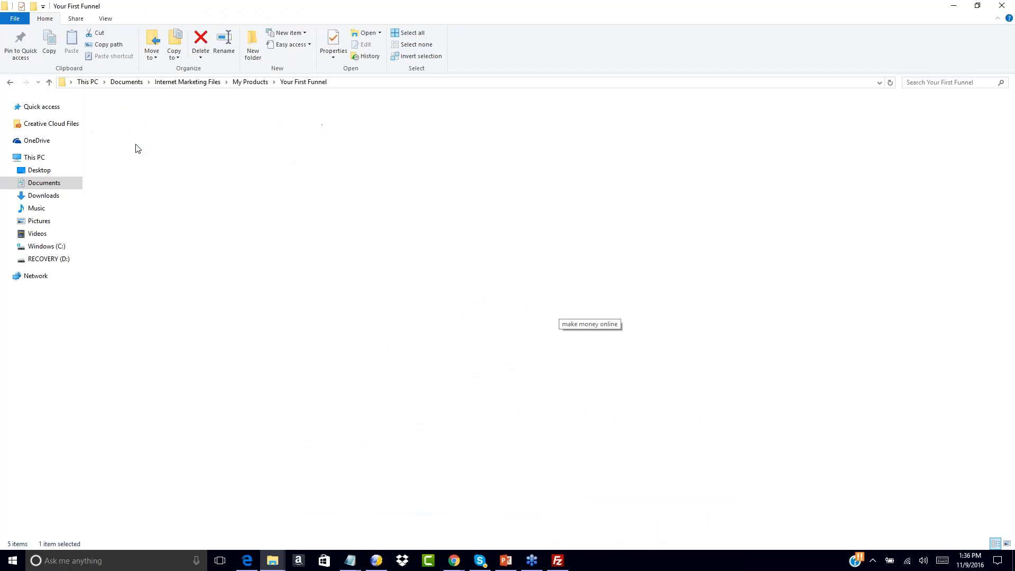
double_click(136, 148)
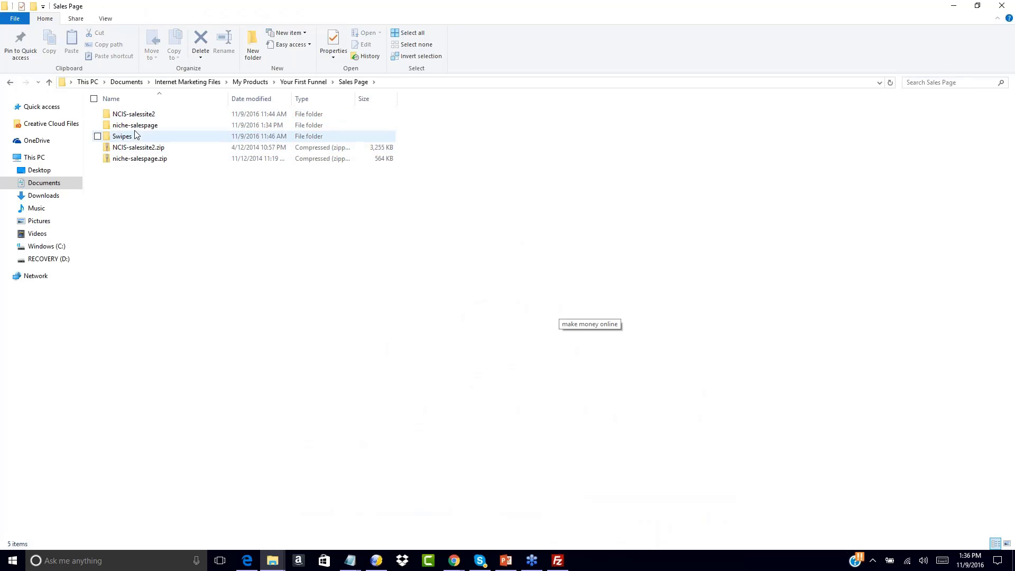
double_click(133, 114)
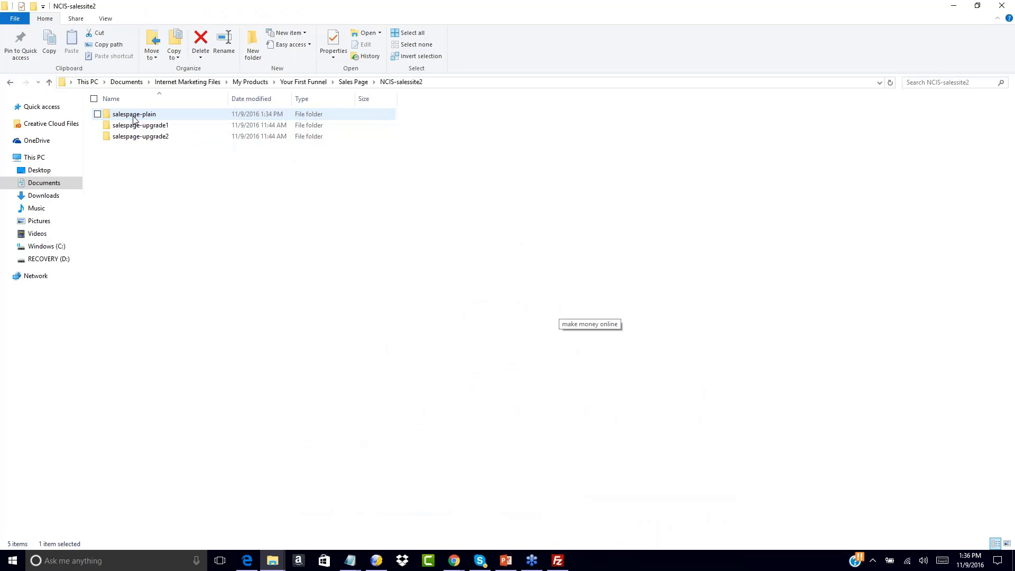
double_click(134, 115)
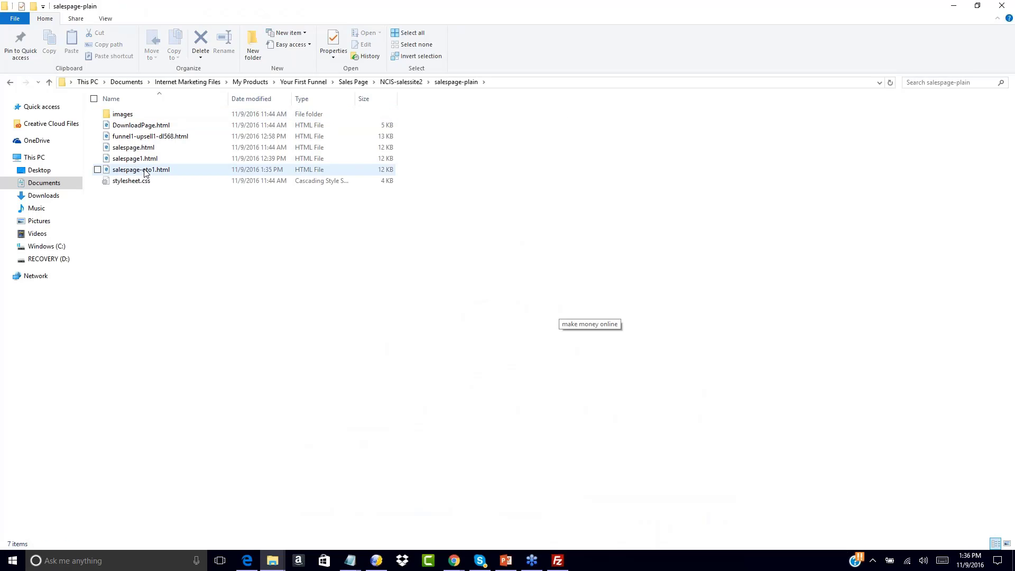
double_click(140, 170)
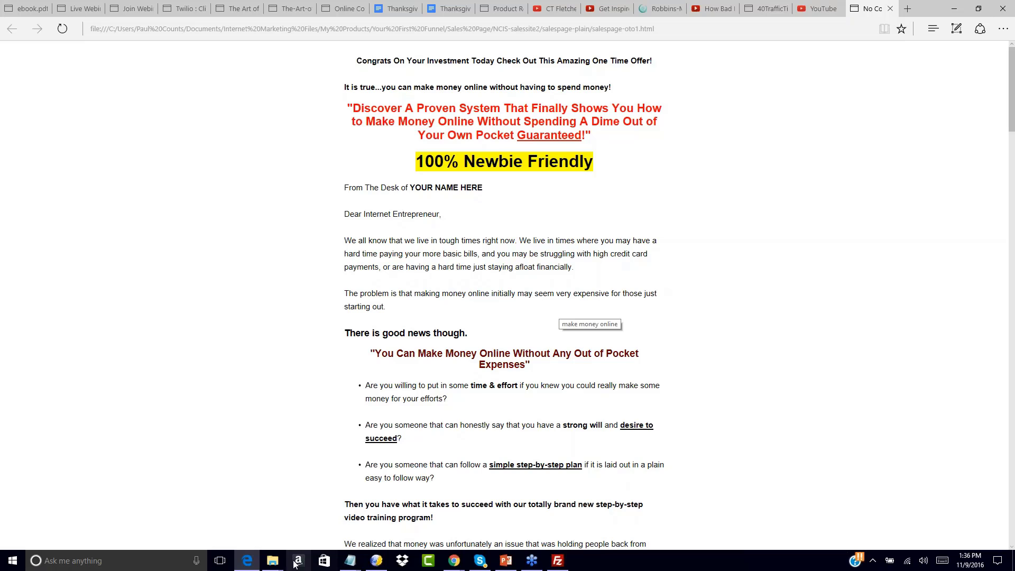
Test the No Thanks link on salespage-oto1, which leads to the niche one-time-offer page
mouse_move(272, 561)
scroll(520, 221, "down", 15)
scroll(446, 496, "down", 10)
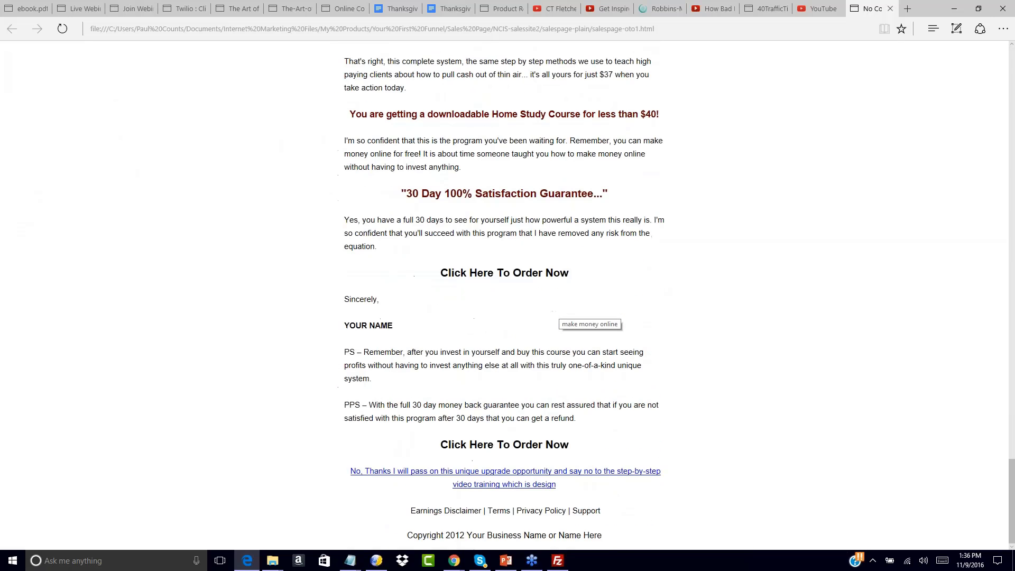
left_click(473, 476)
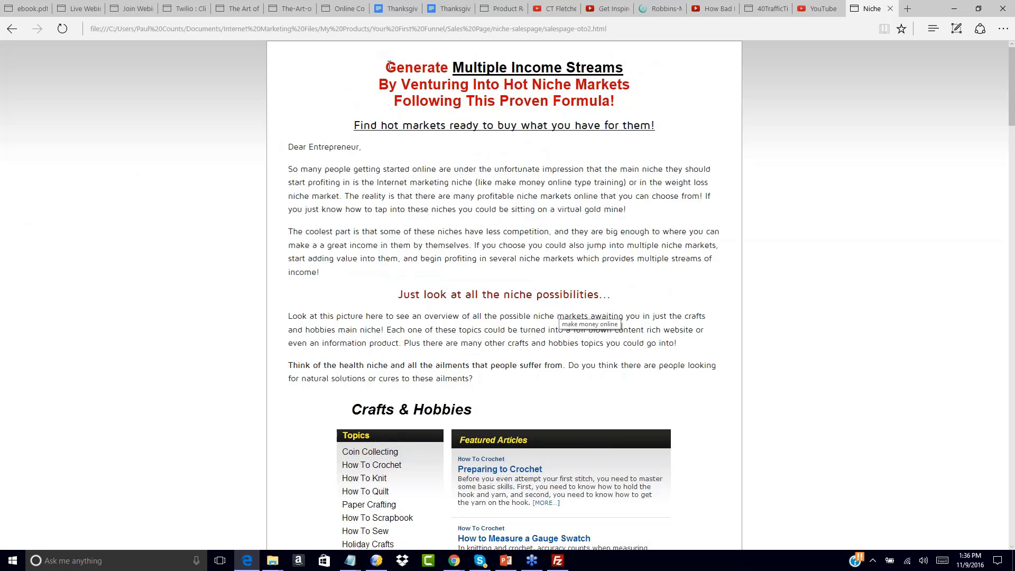
Test the No Thank link, which opens the Thank You For Your Purchase download page
scroll(409, 192, "down", 20)
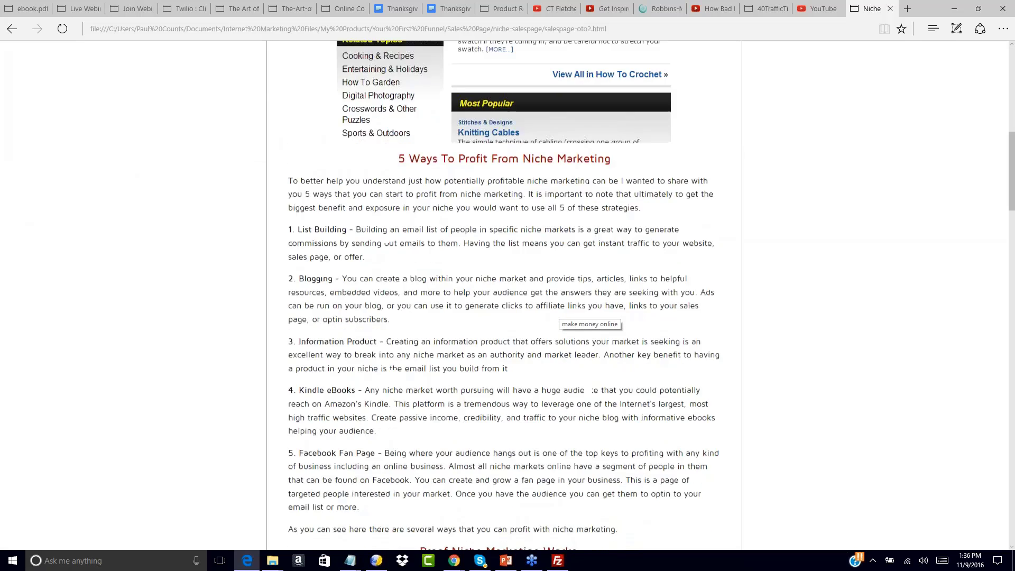
scroll(436, 227, "down", 7)
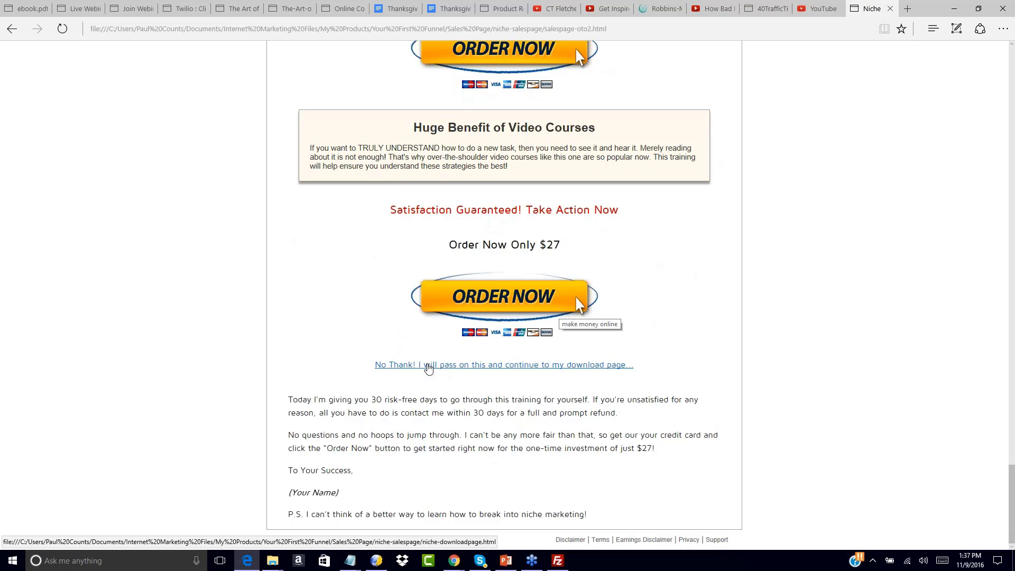
left_click(428, 369)
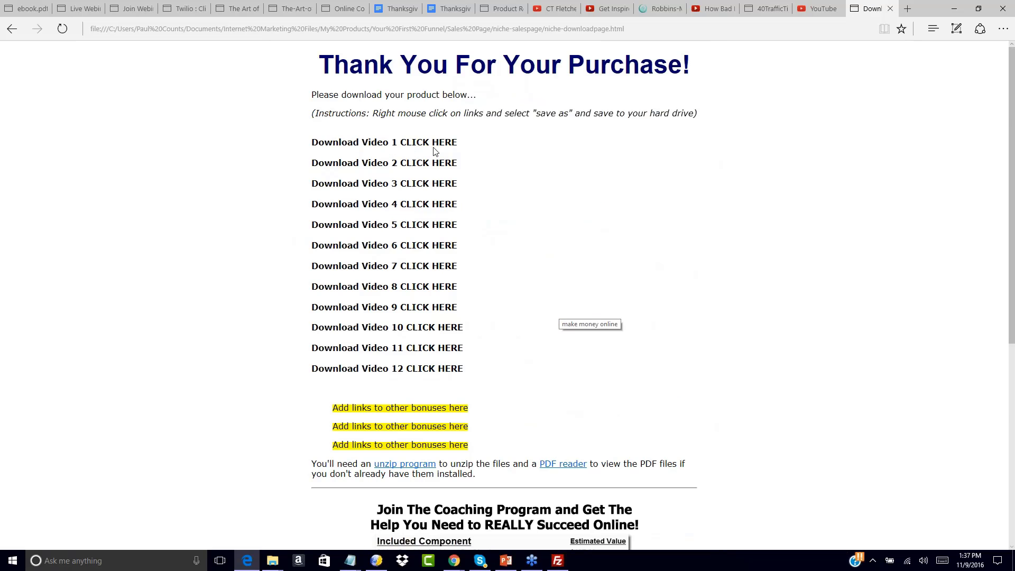
scroll(435, 150, "down", 5)
scroll(429, 301, "up", 5)
left_click(7, 32)
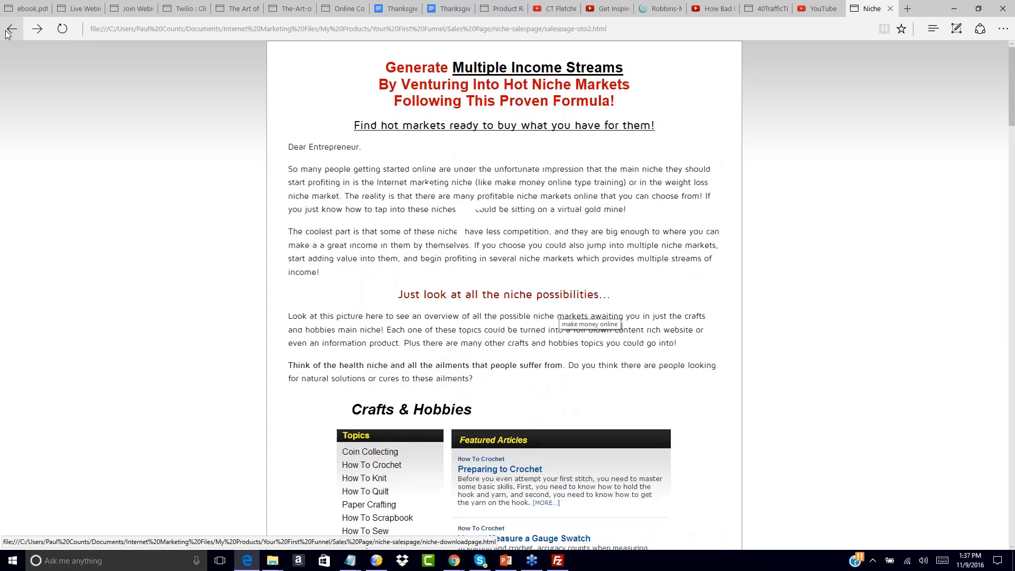
scroll(440, 191, "up", 7)
scroll(440, 194, "up", 20)
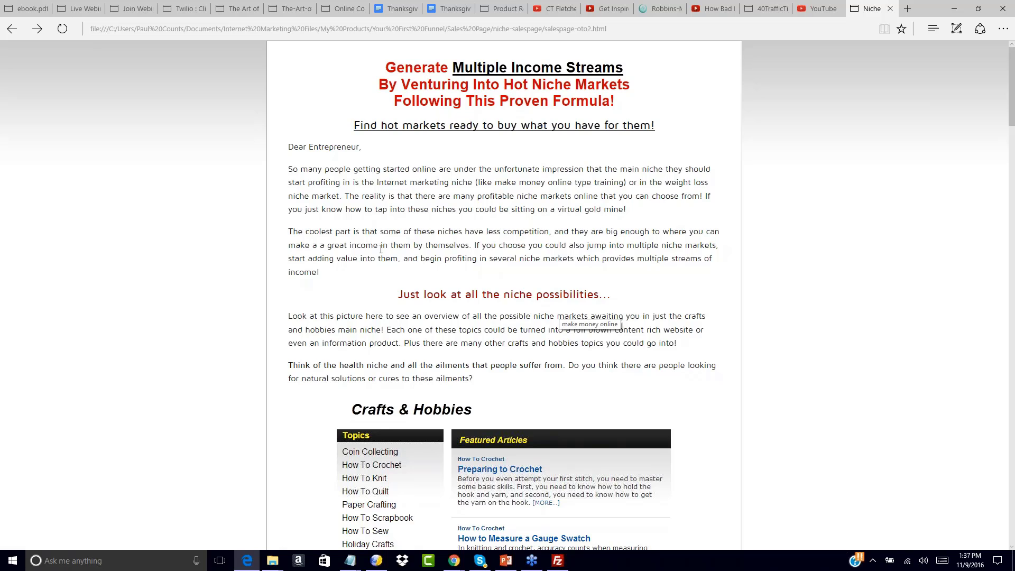
scroll(381, 248, "down", 20)
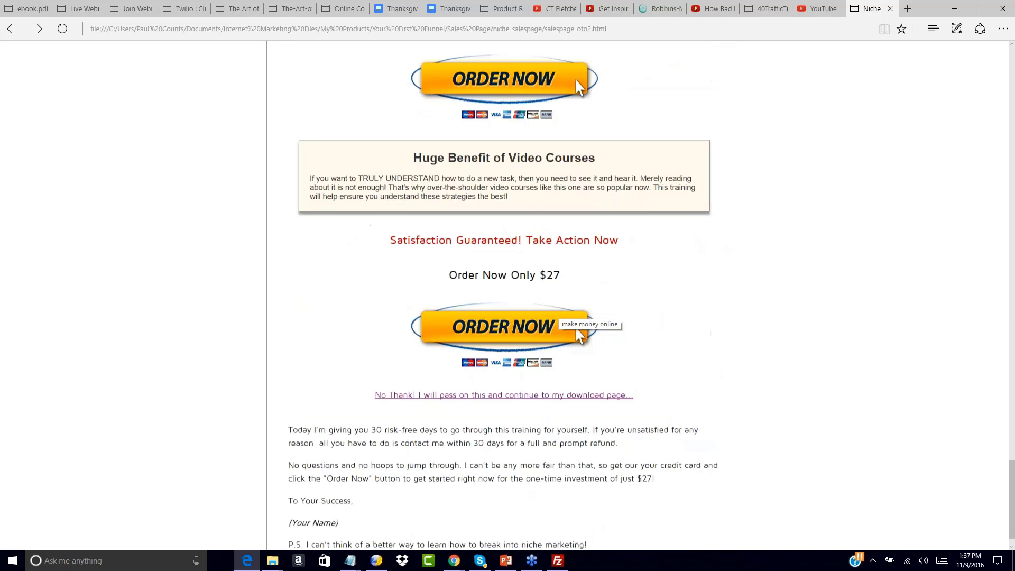
scroll(555, 315, "down", 1)
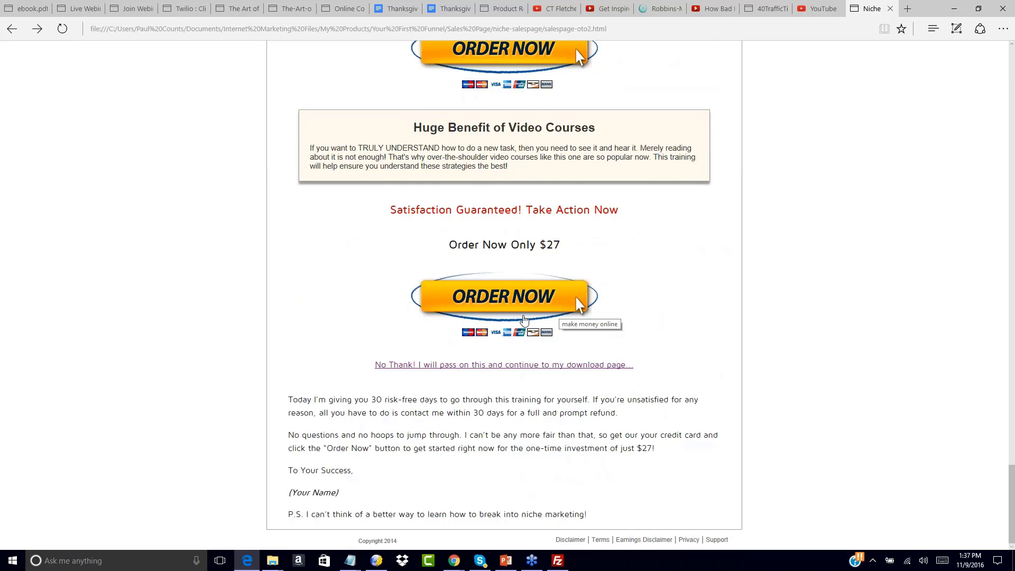
scroll(523, 321, "up", 8)
scroll(523, 322, "down", 8)
scroll(702, 304, "up", 10)
scroll(703, 307, "up", 20)
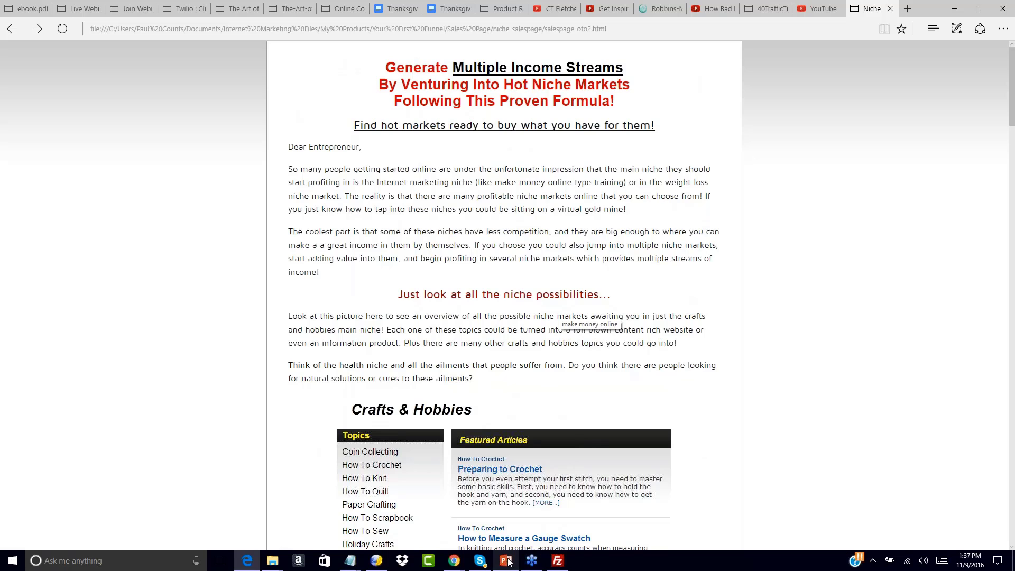
mouse_move(509, 561)
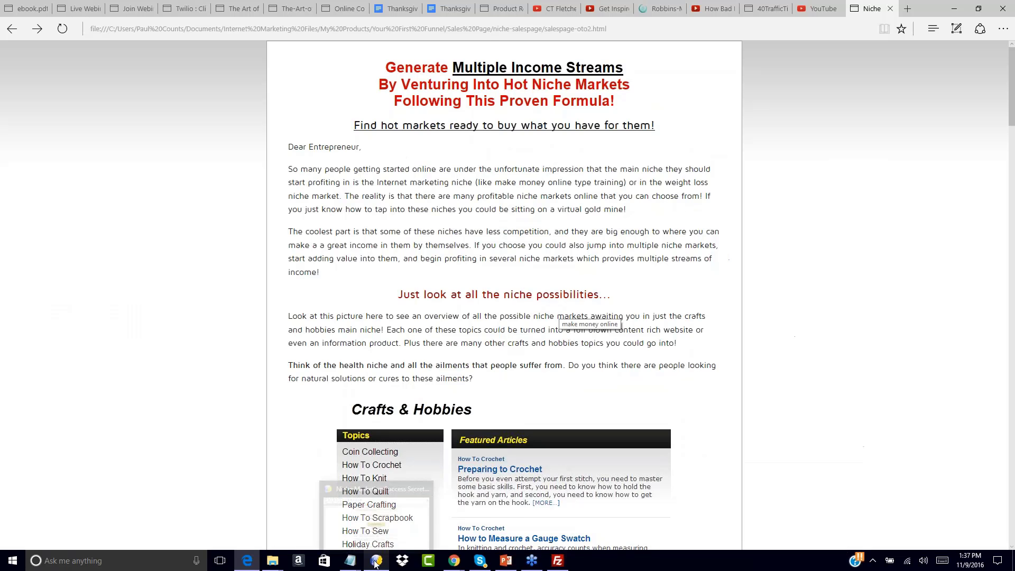
mouse_move(456, 561)
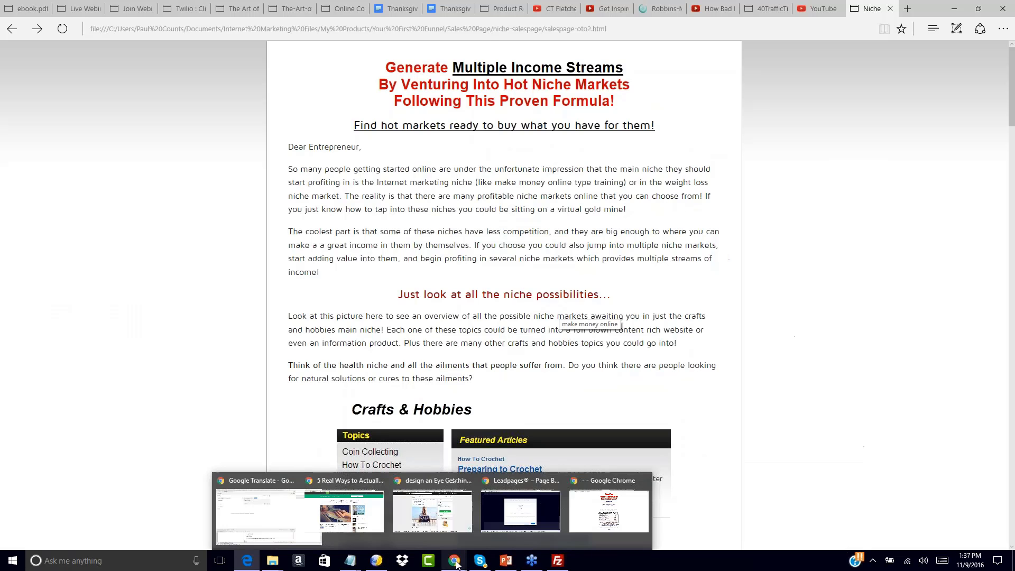
In Chrome, strip the file name from the address to load the Free Offer opt-in page, then open AWeber's Follow Up Series
left_click(637, 517)
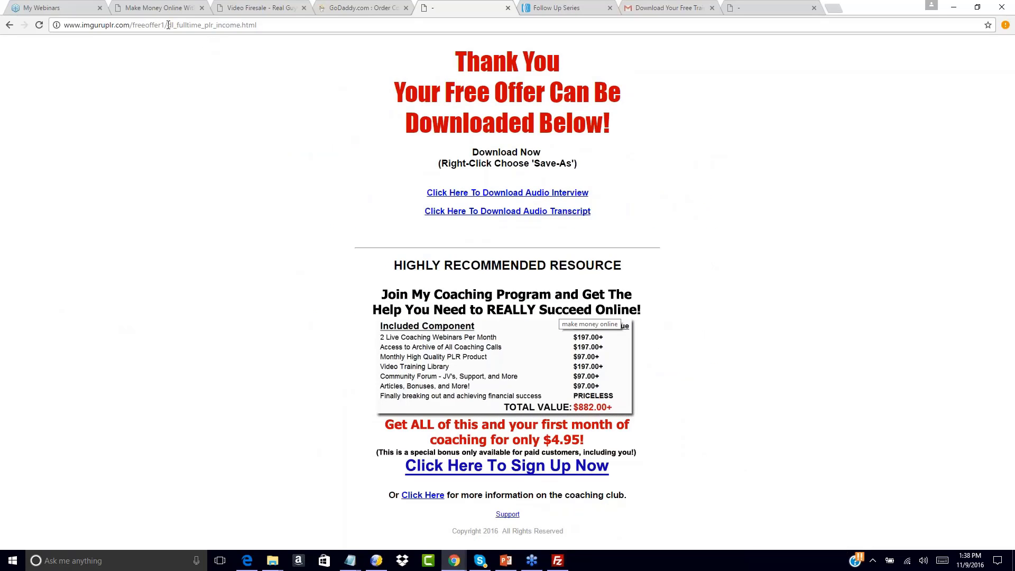
left_click_drag(168, 25, 324, 31)
key("BackSpace")
key("Return")
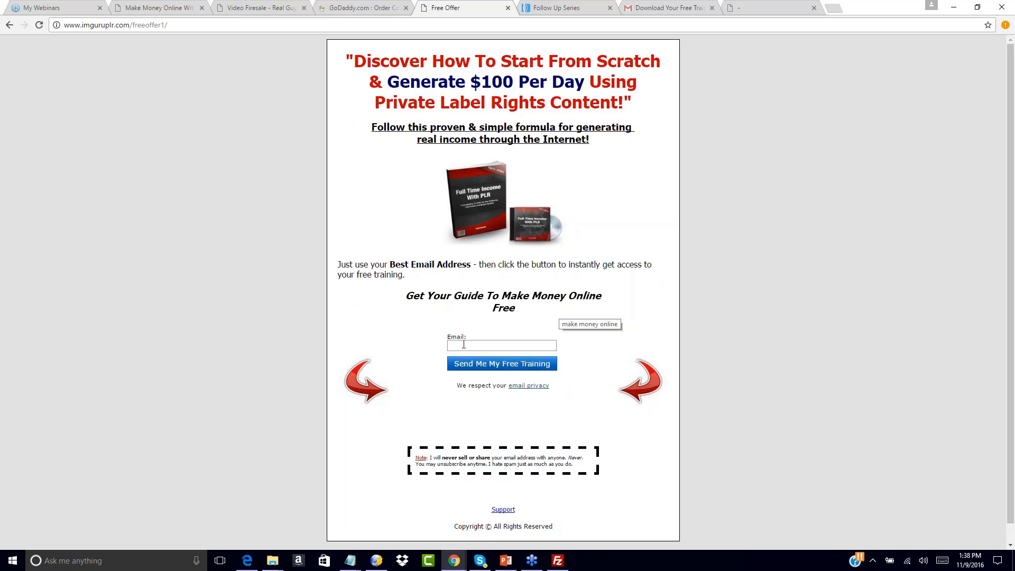
left_click(463, 345)
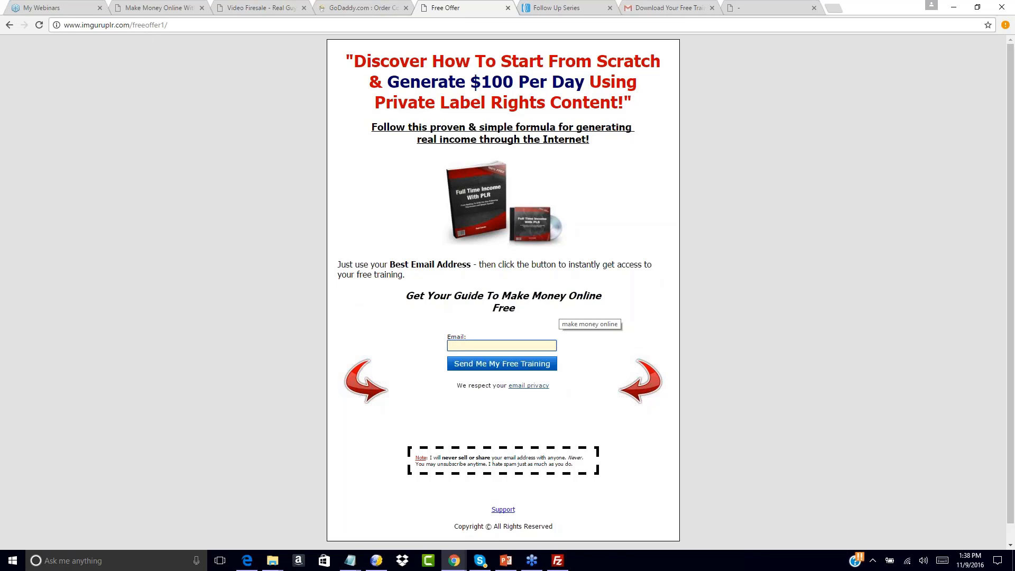
left_click(552, 6)
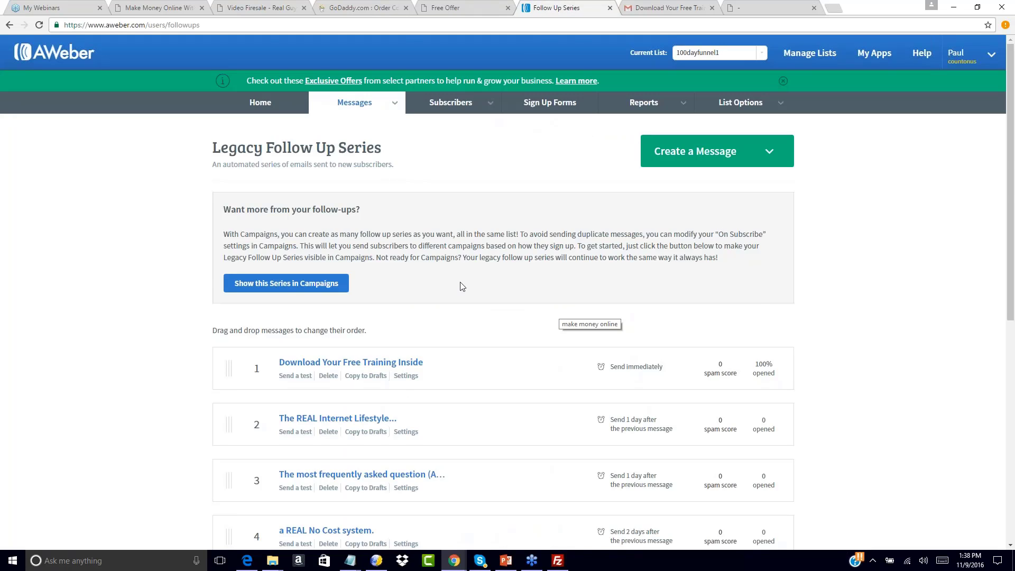
Glance at the Free Offer opt-in page, then return to the AWeber follow-up series
scroll(462, 286, "down", 5)
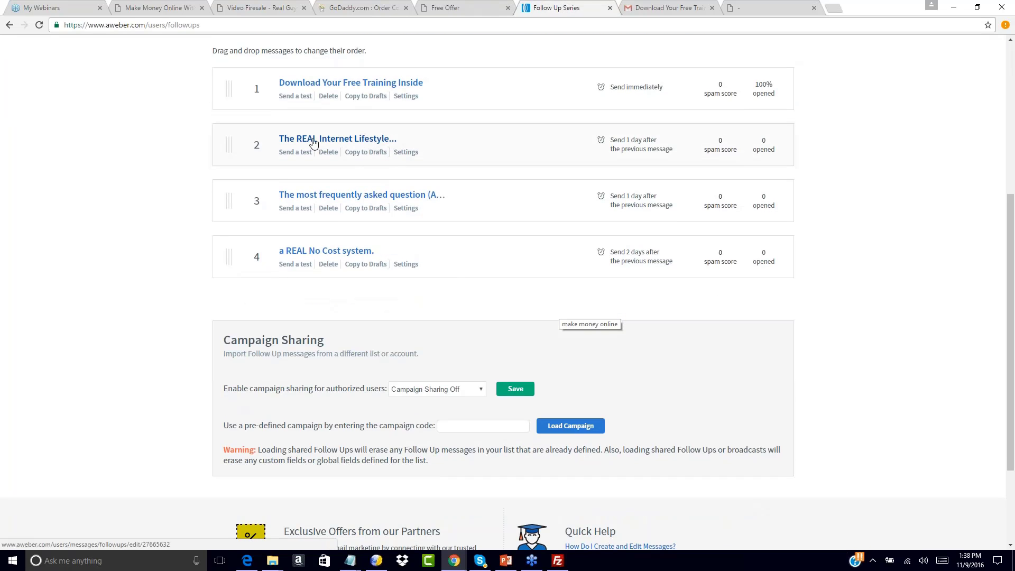
scroll(164, 149, "up", 5)
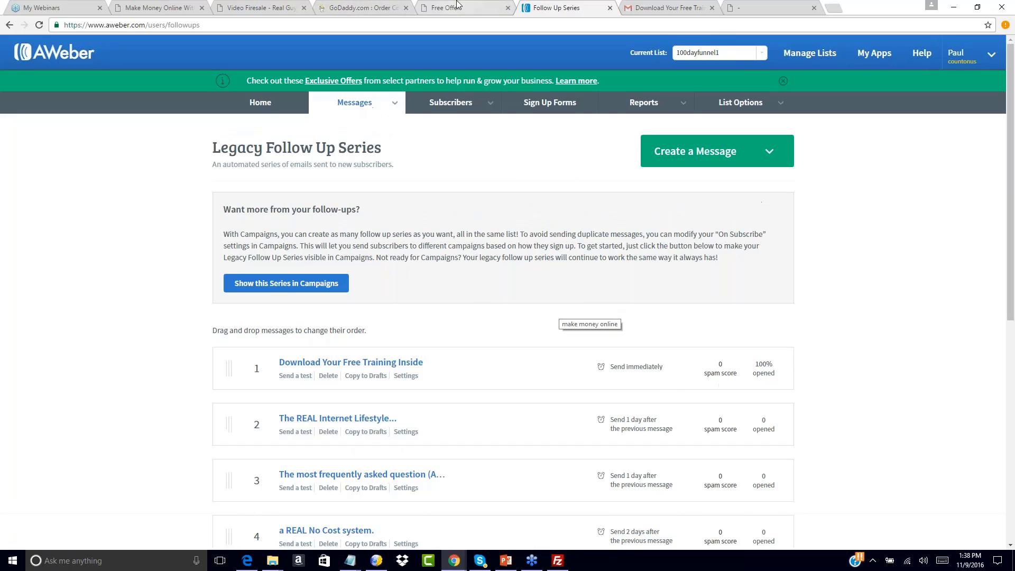
left_click(458, 6)
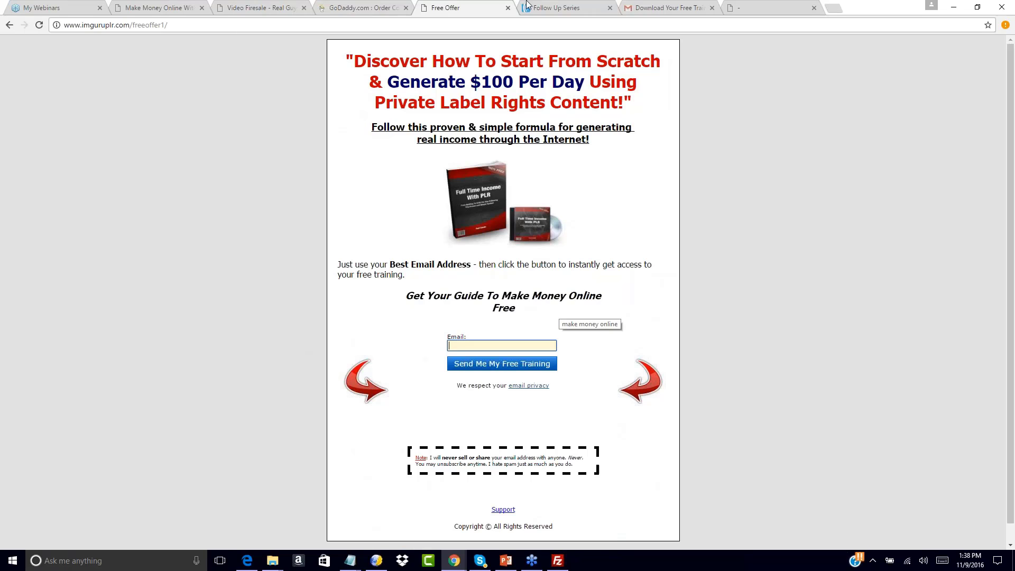
left_click(556, 8)
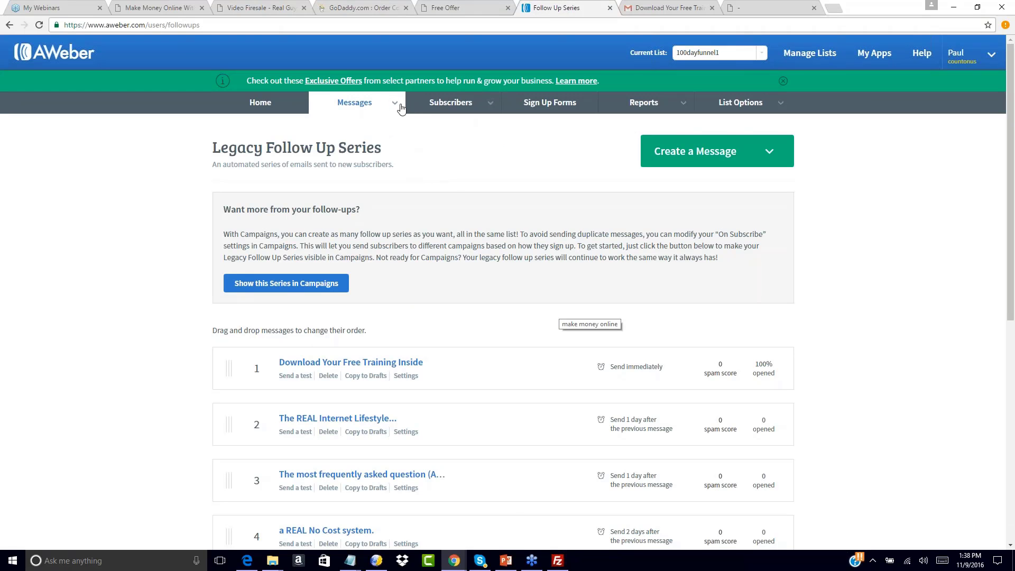
Go to Messages > Broadcasts, briefly checking the Free Offer page and the free-training email
mouse_move(402, 108)
left_click(352, 168)
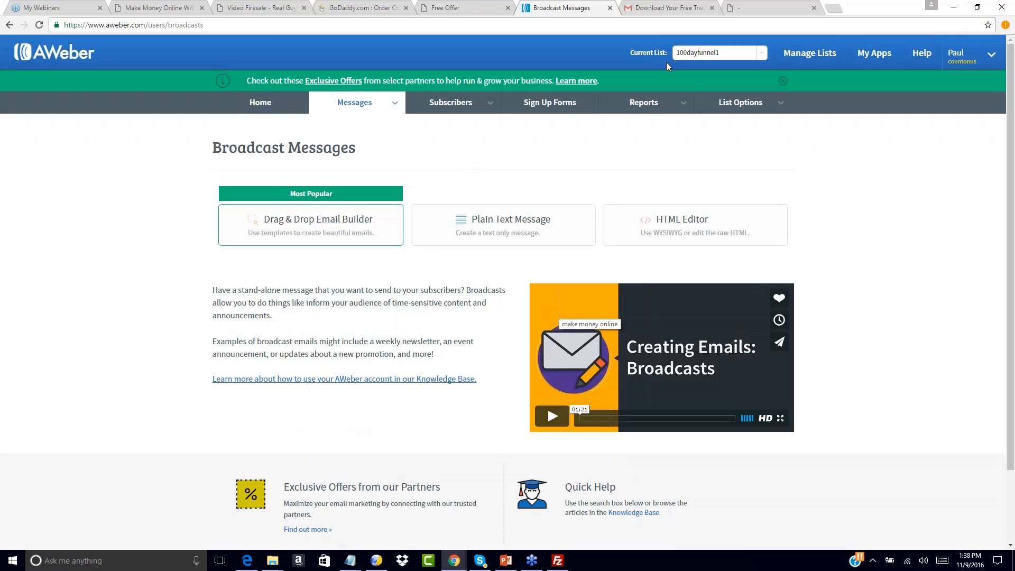
left_click(481, 3)
left_click(569, 9)
left_click(653, 6)
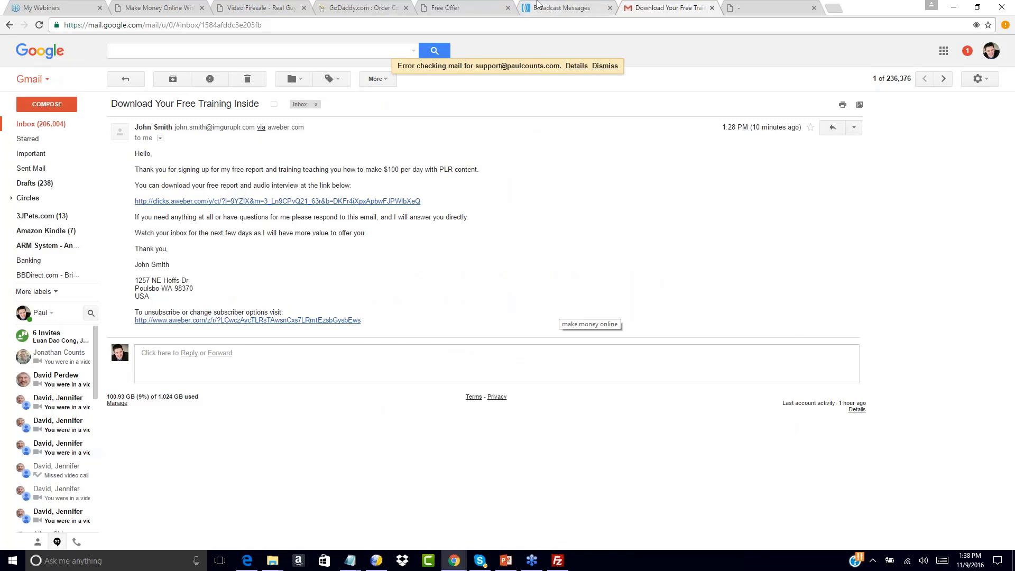
left_click(562, 6)
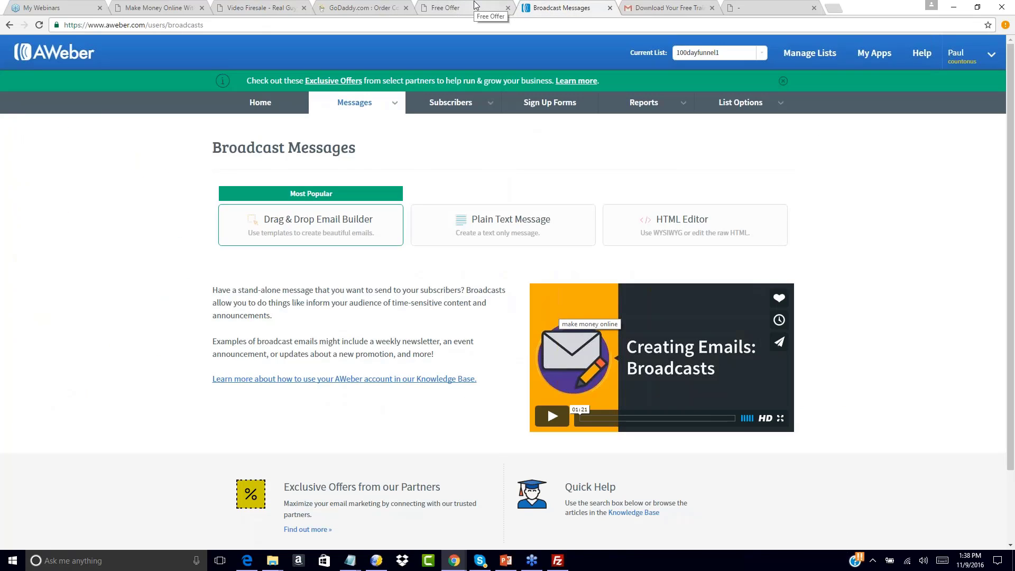